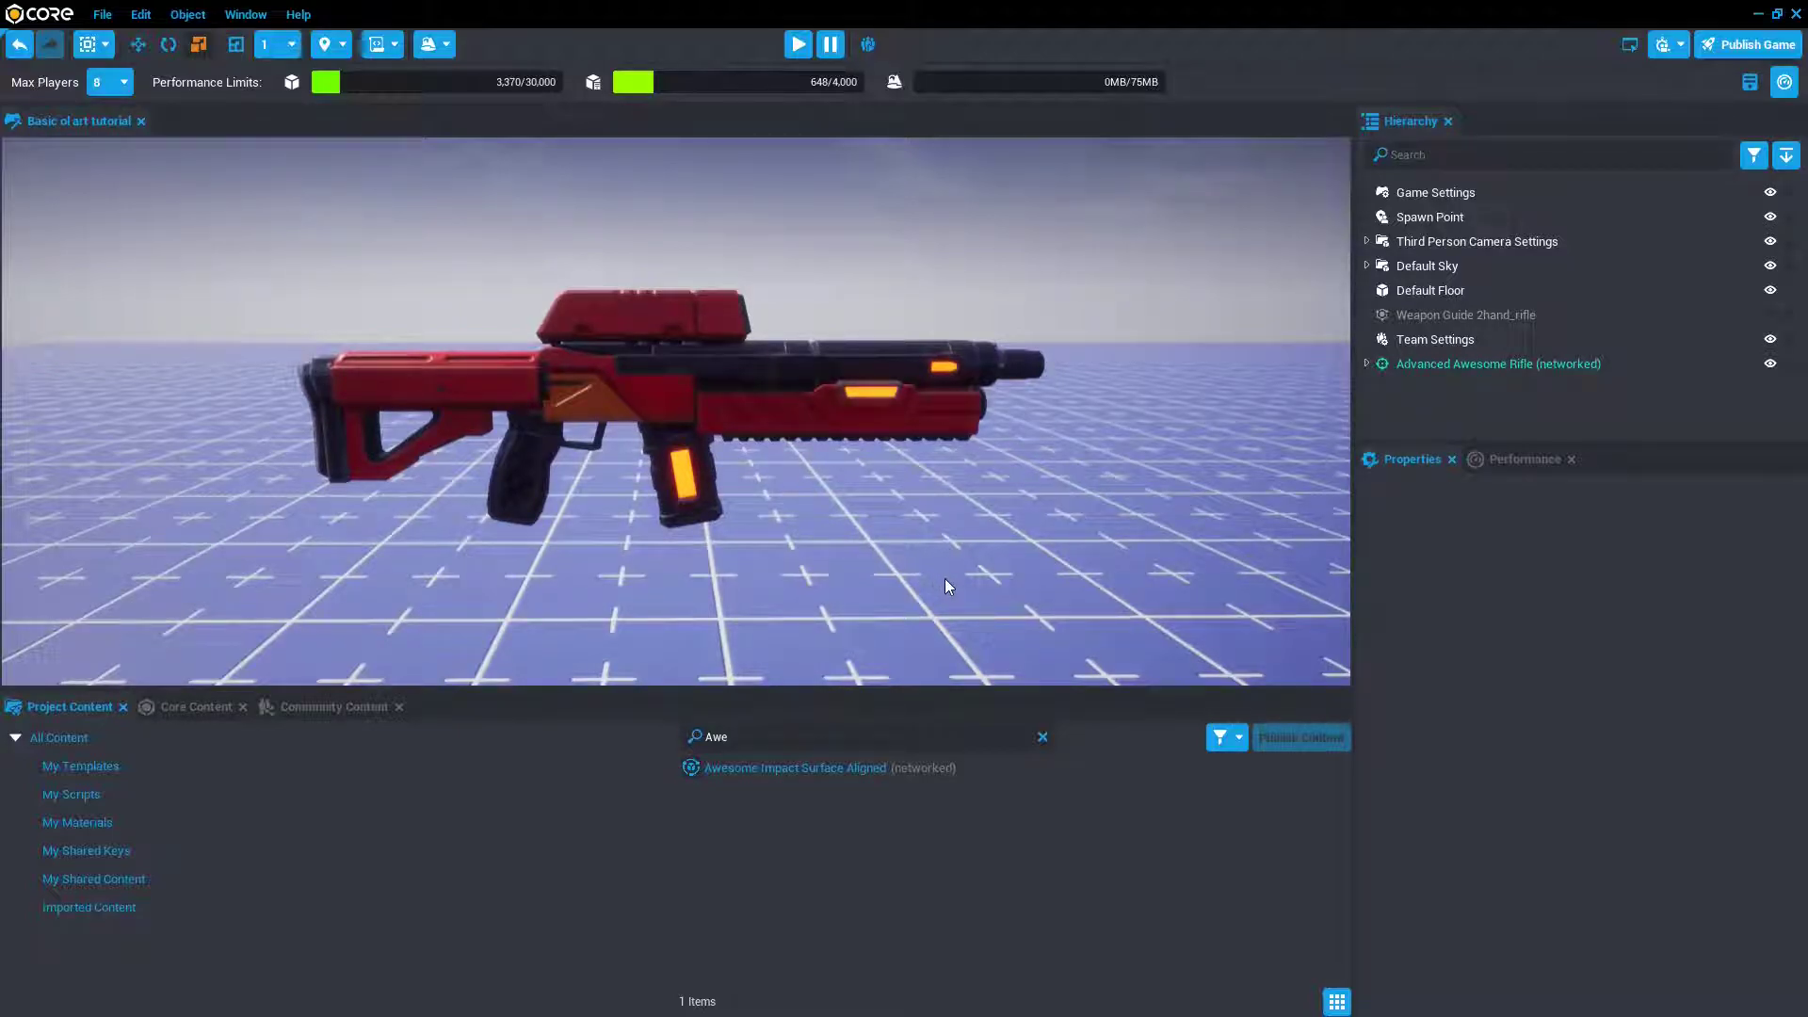
- Preview the game to pick up the Advanced Awesome Rifle, fire several shots with it, and end the preview
key(w)
right_drag(930, 567, 931, 606)
key(s)
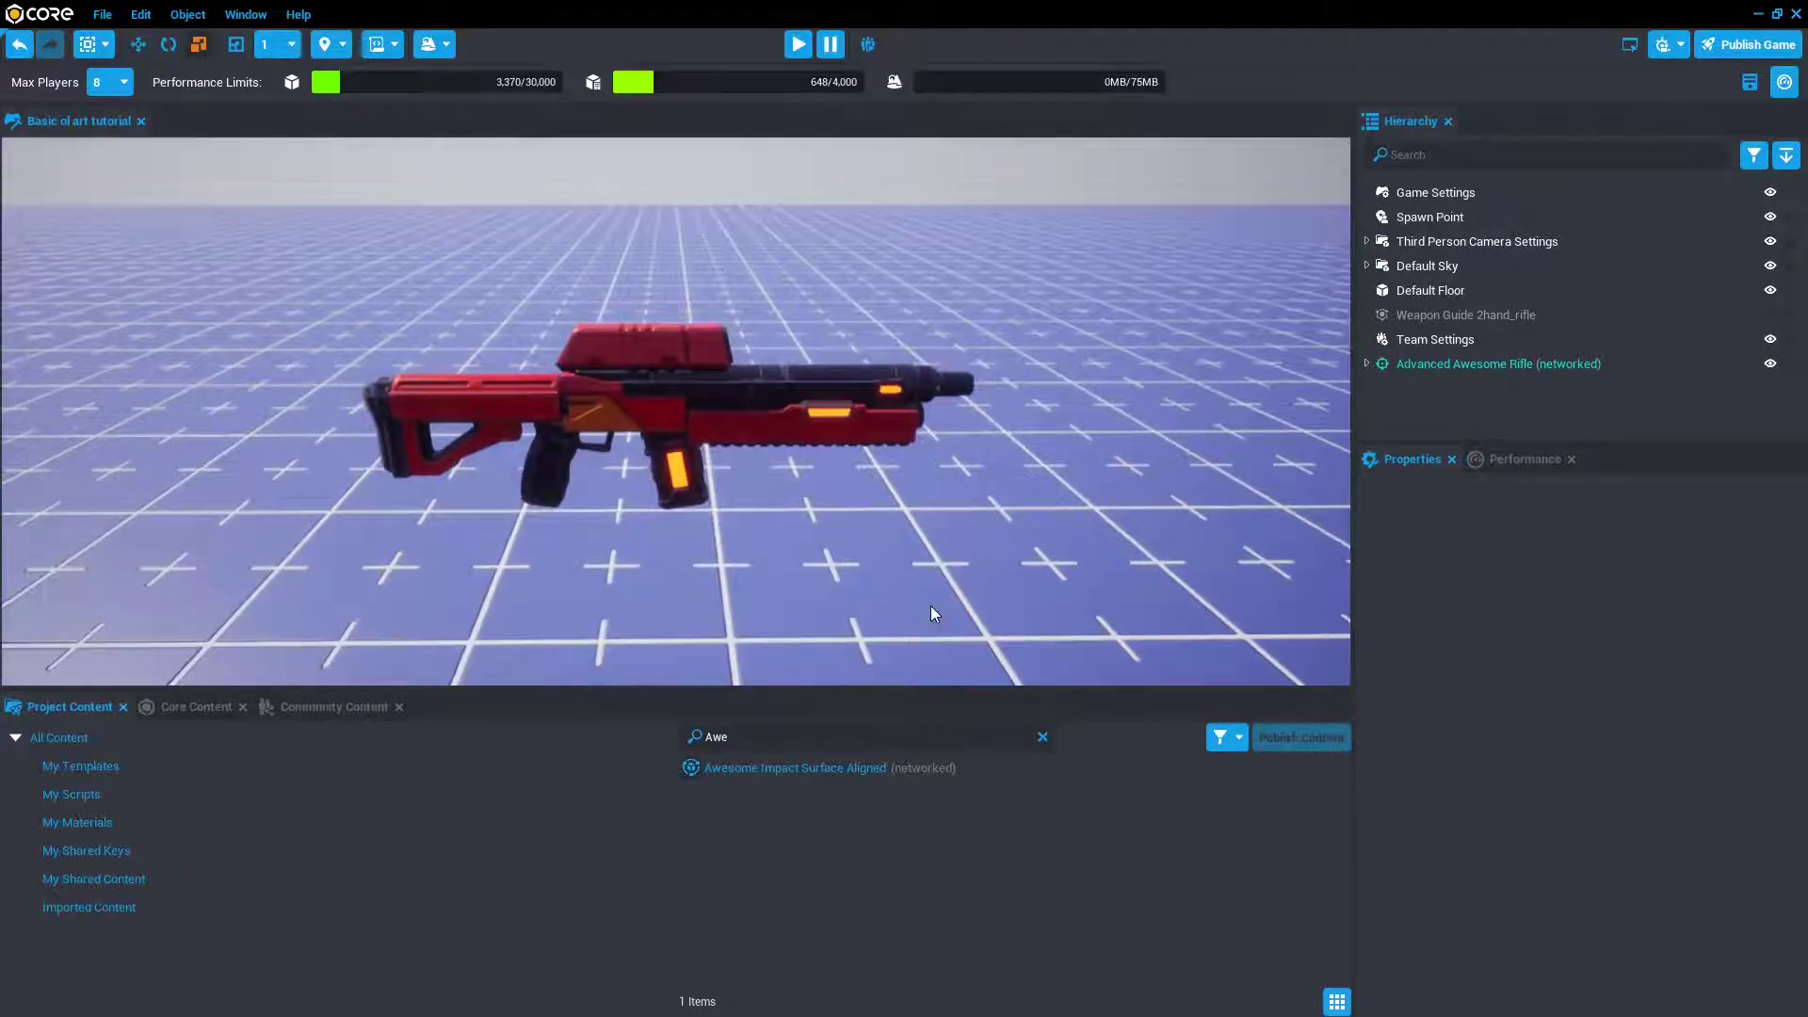
key(=)
key(w)
key(f)
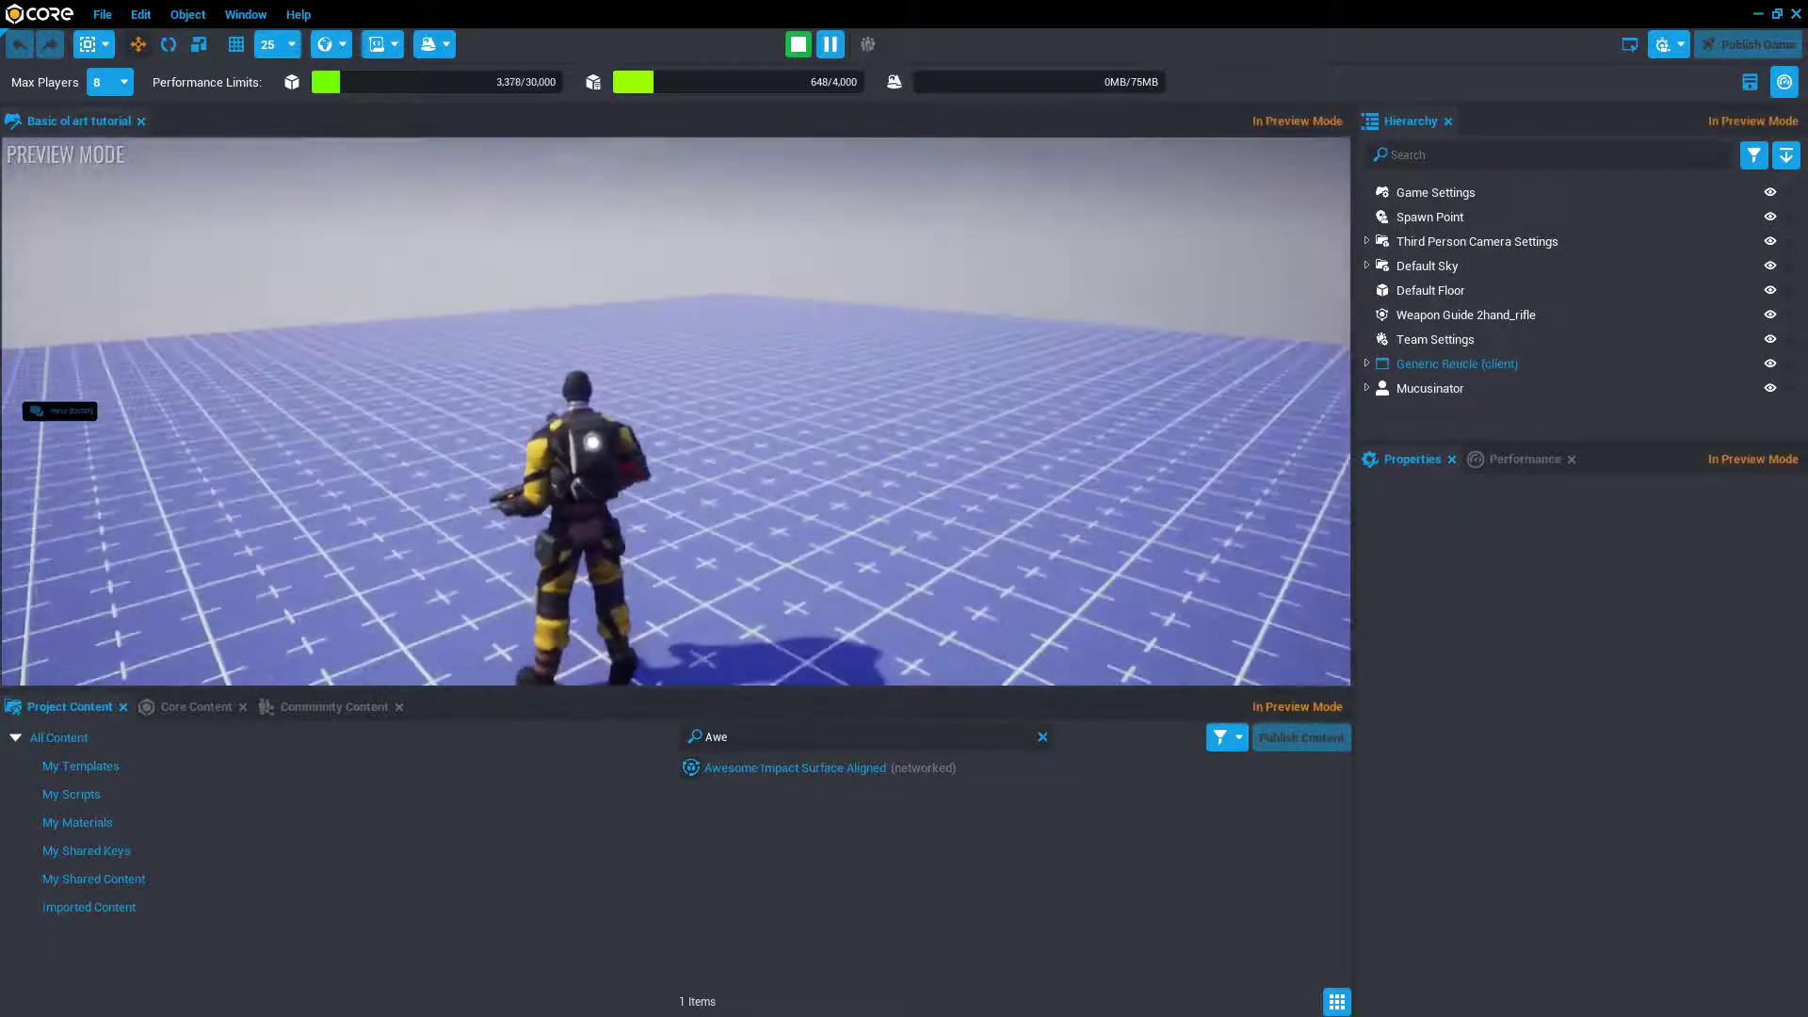
click(676, 410)
click(676, 411)
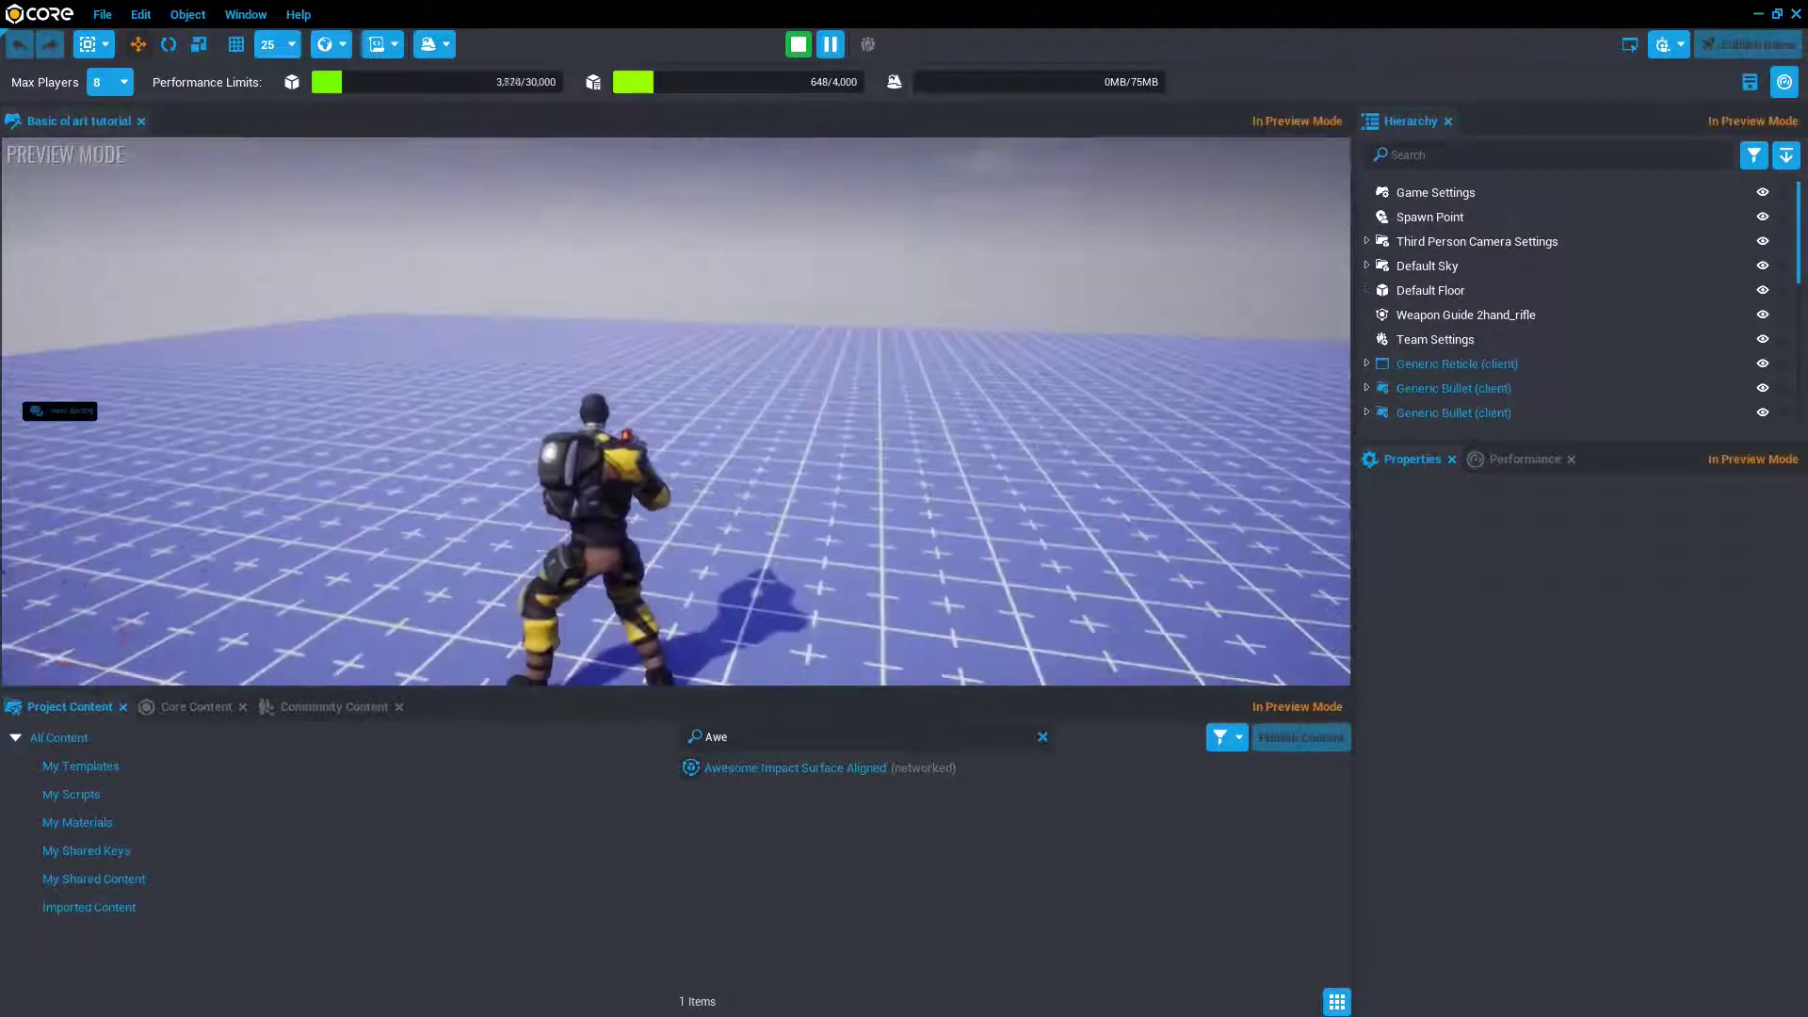
click(675, 411)
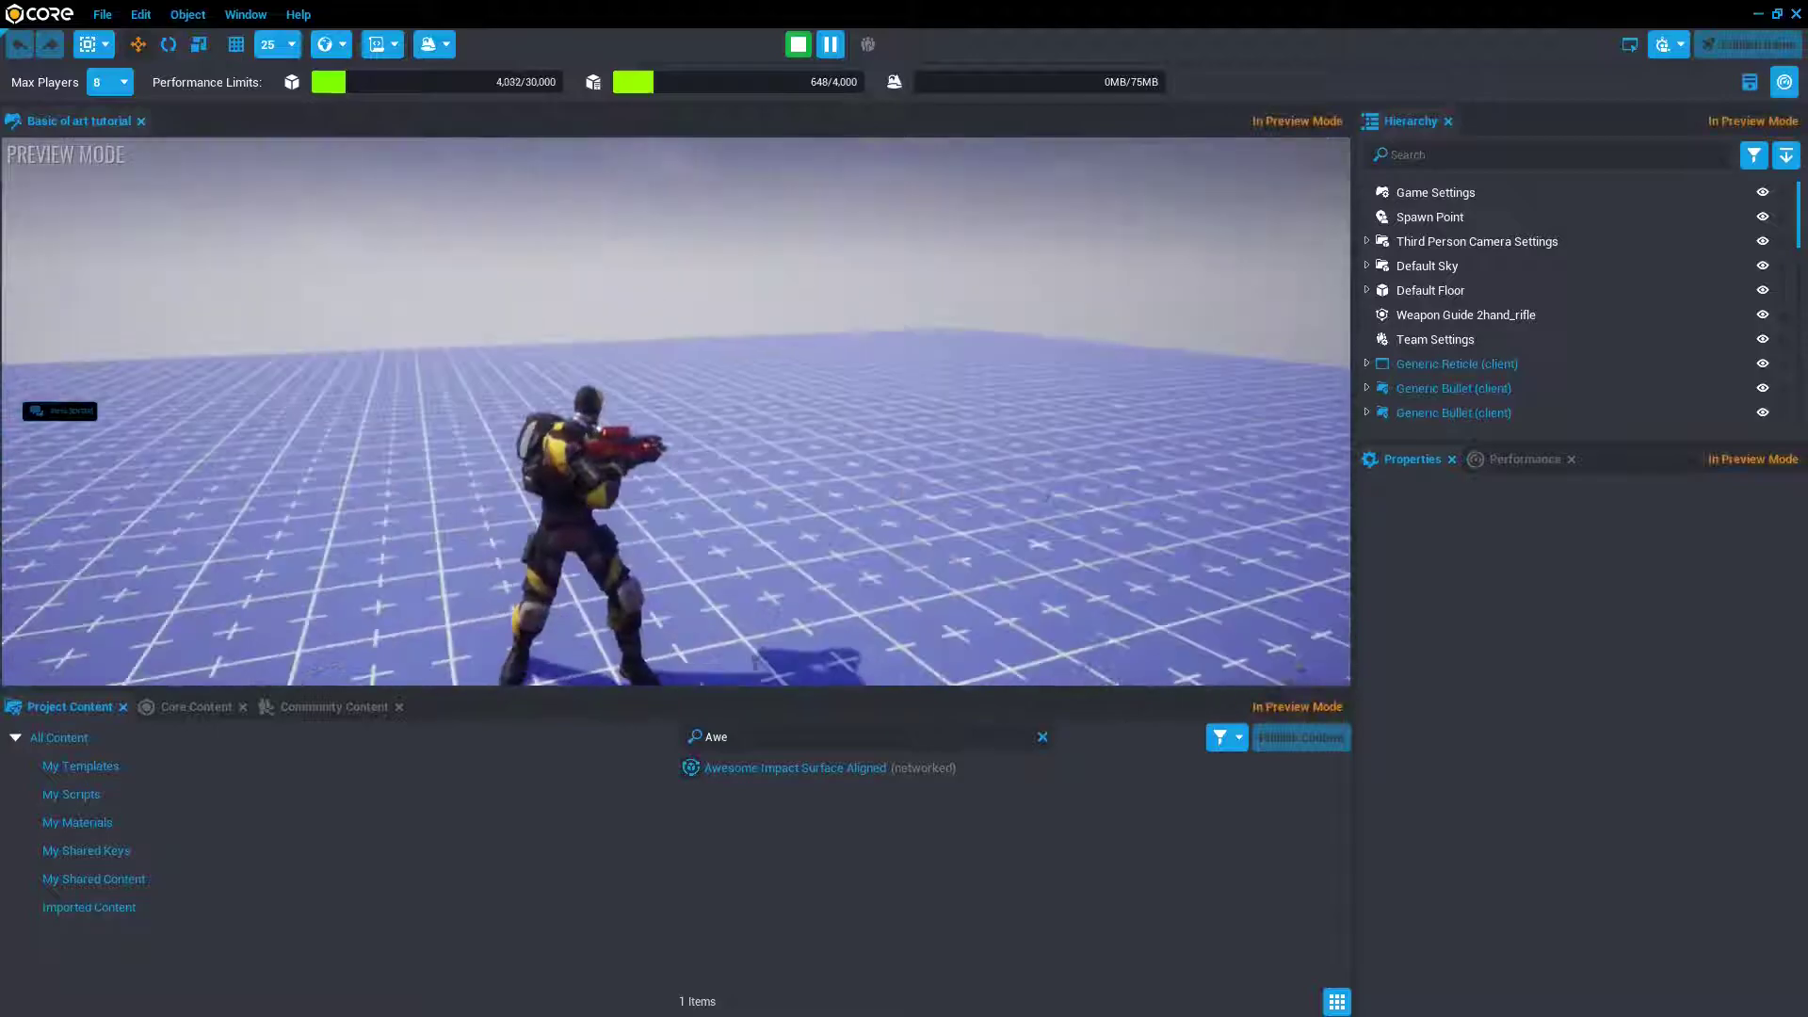
key(Escape)
- Add a Weapon object from the Core gameplay objects to the scene beside the red rifle model
key(w)
right_drag(676, 411, 540, 451)
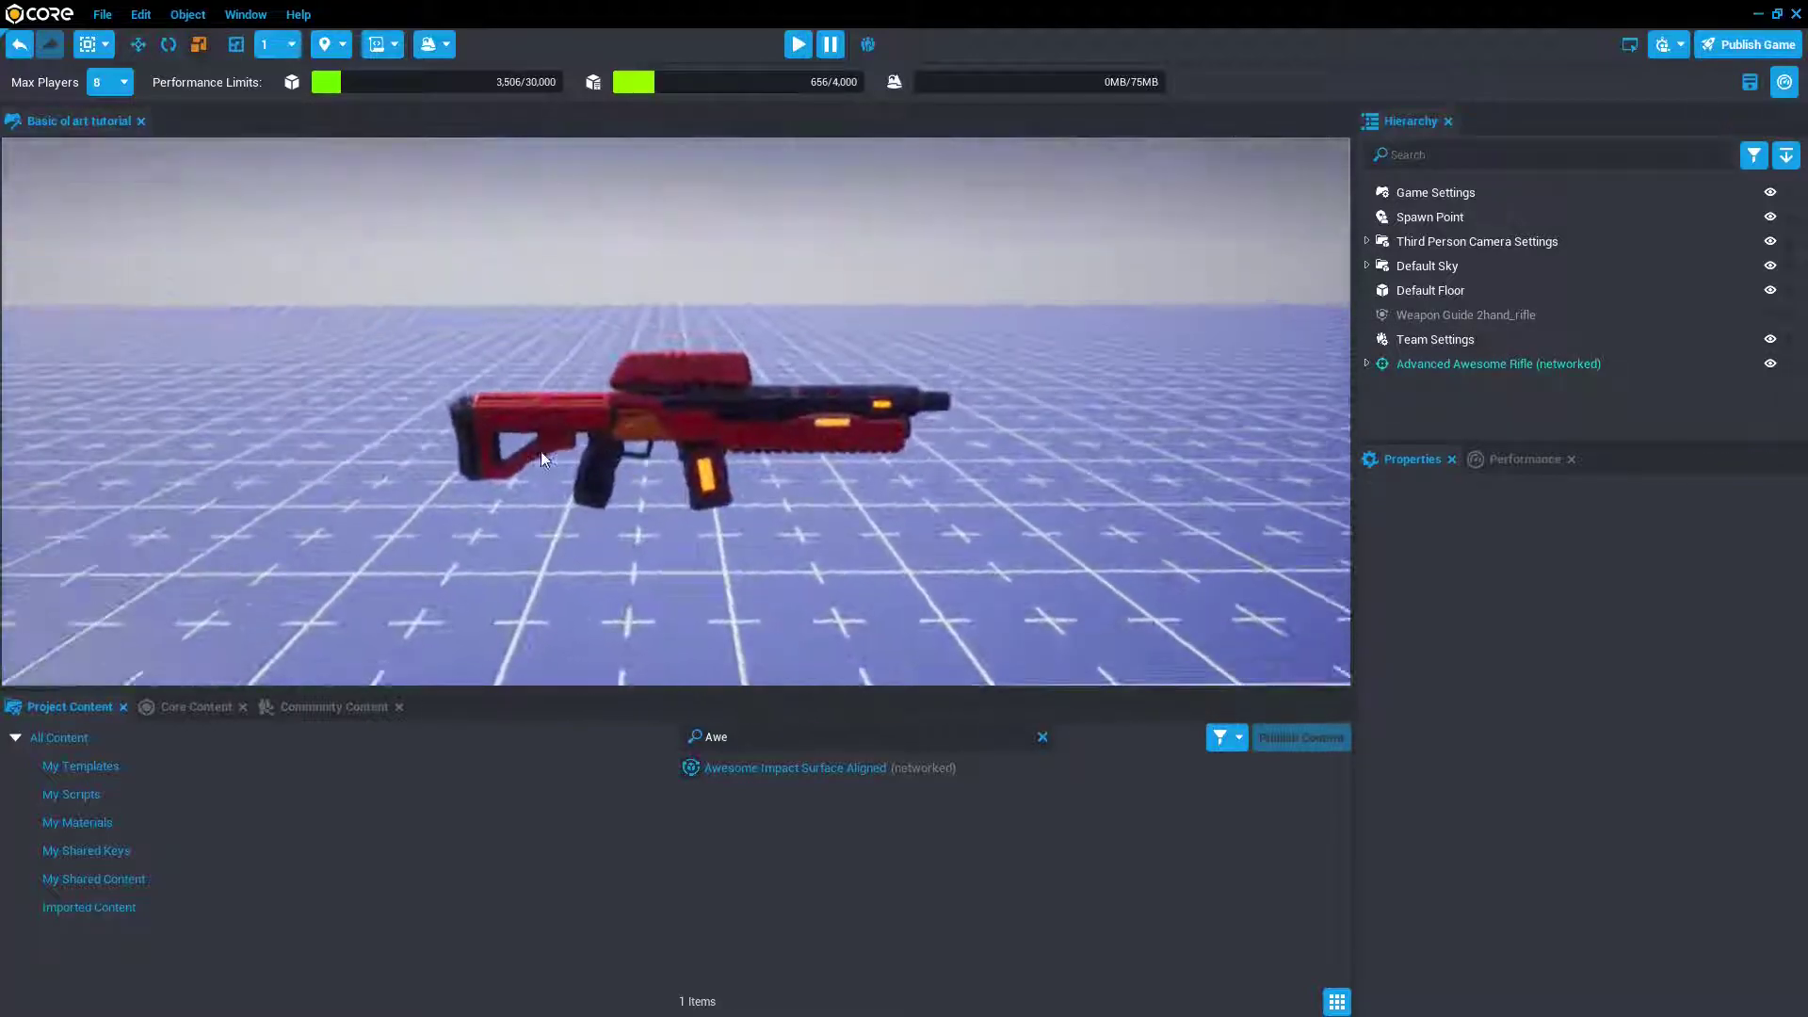
scroll(540, 450, up, 2)
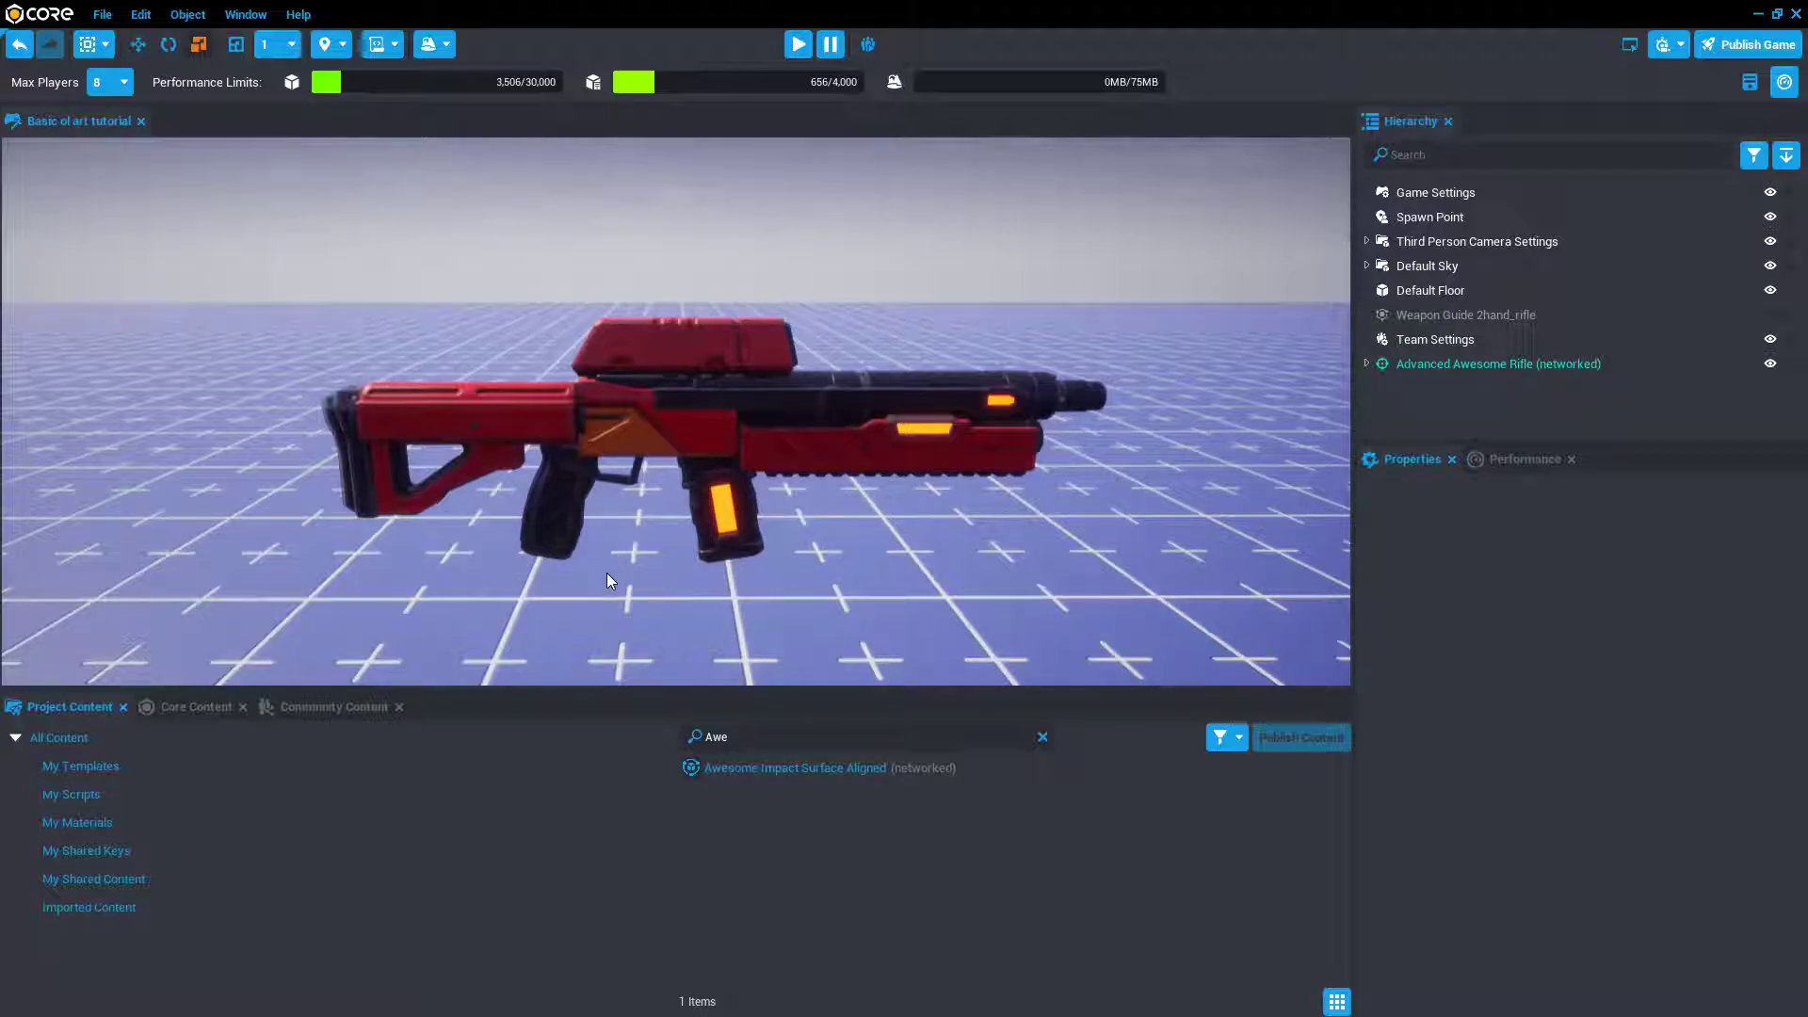
click(193, 706)
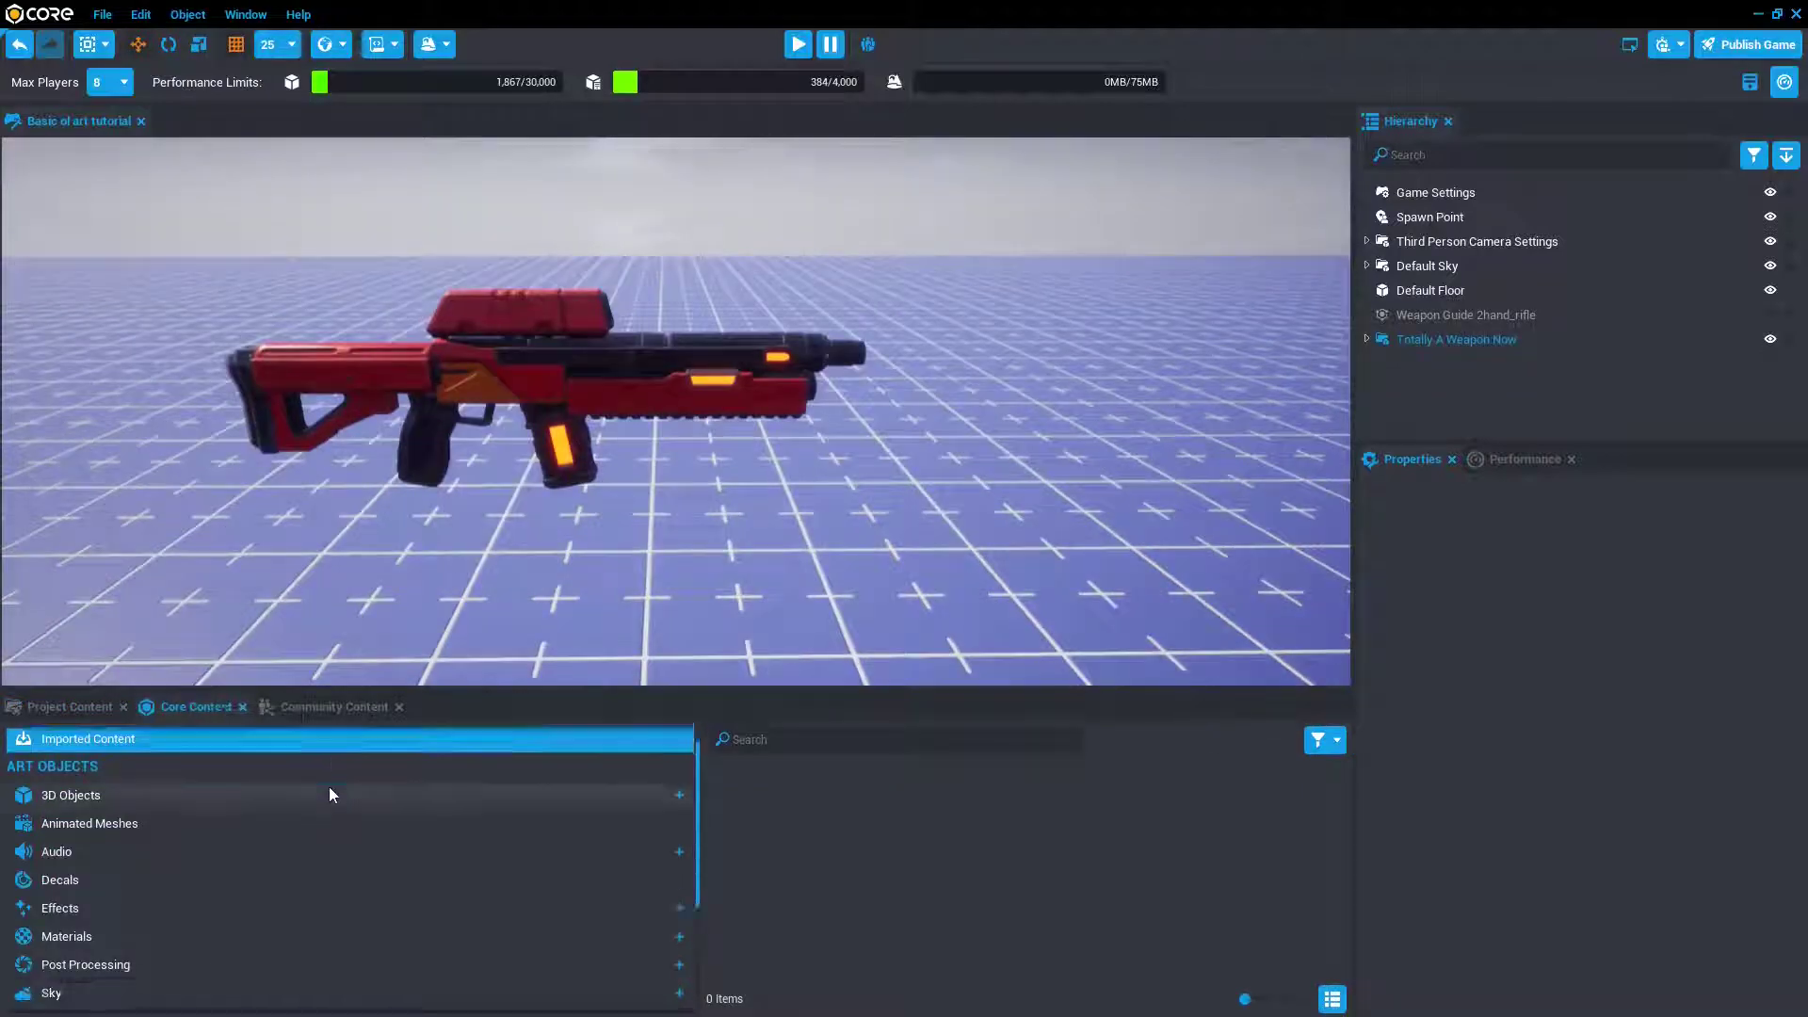
scroll(330, 794, down, 3)
click(311, 910)
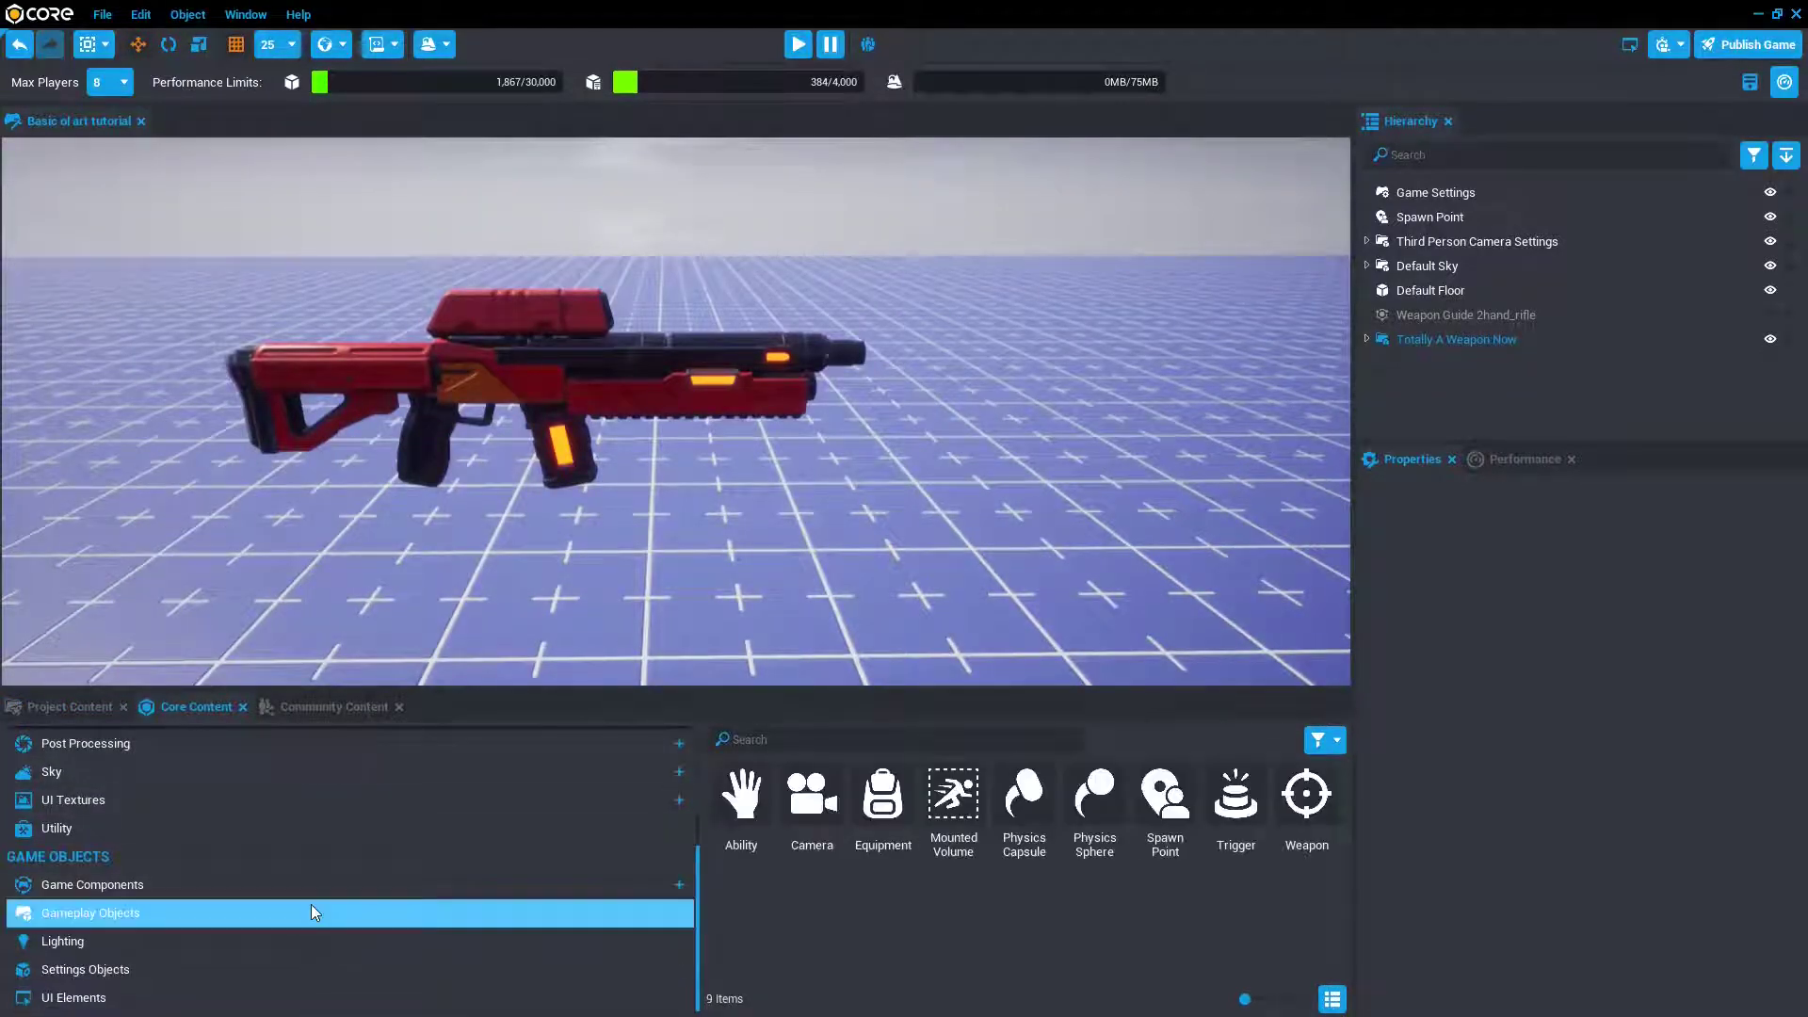
drag(1311, 822, 1102, 595)
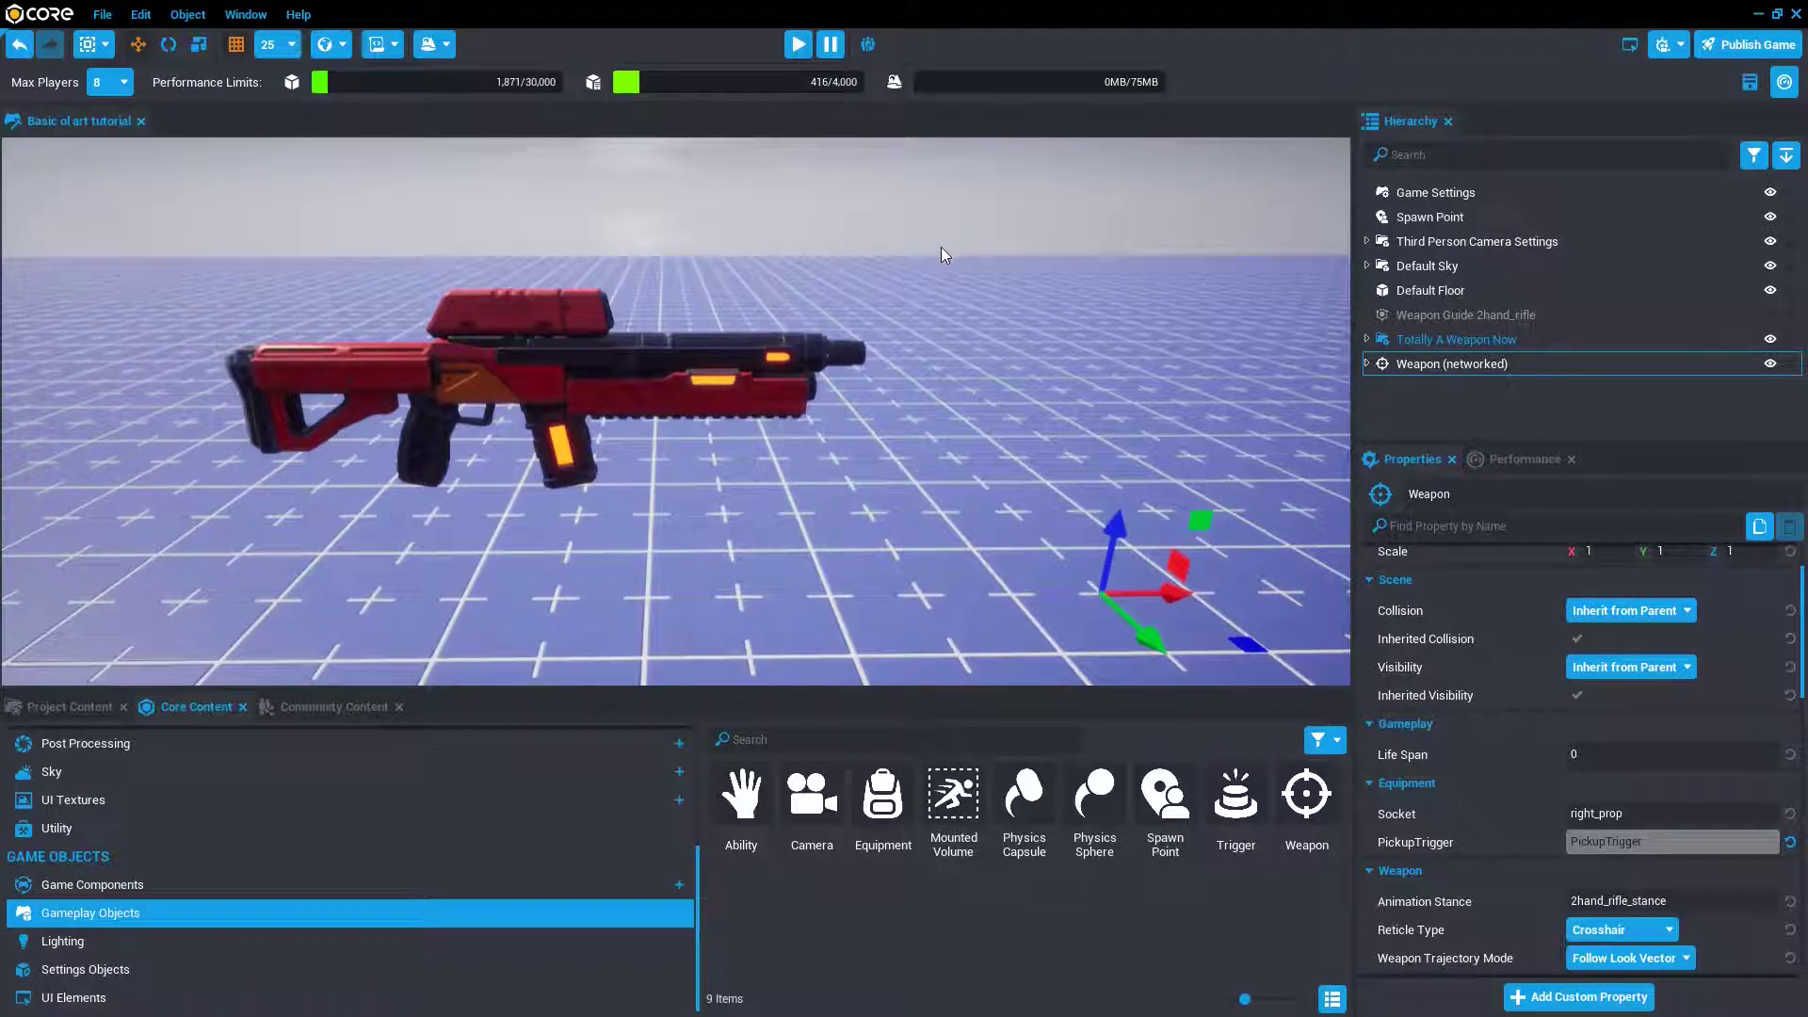
- Preview the game to pick up the basic Weapon, test firing it, and end the preview
right_drag(941, 247, 947, 251)
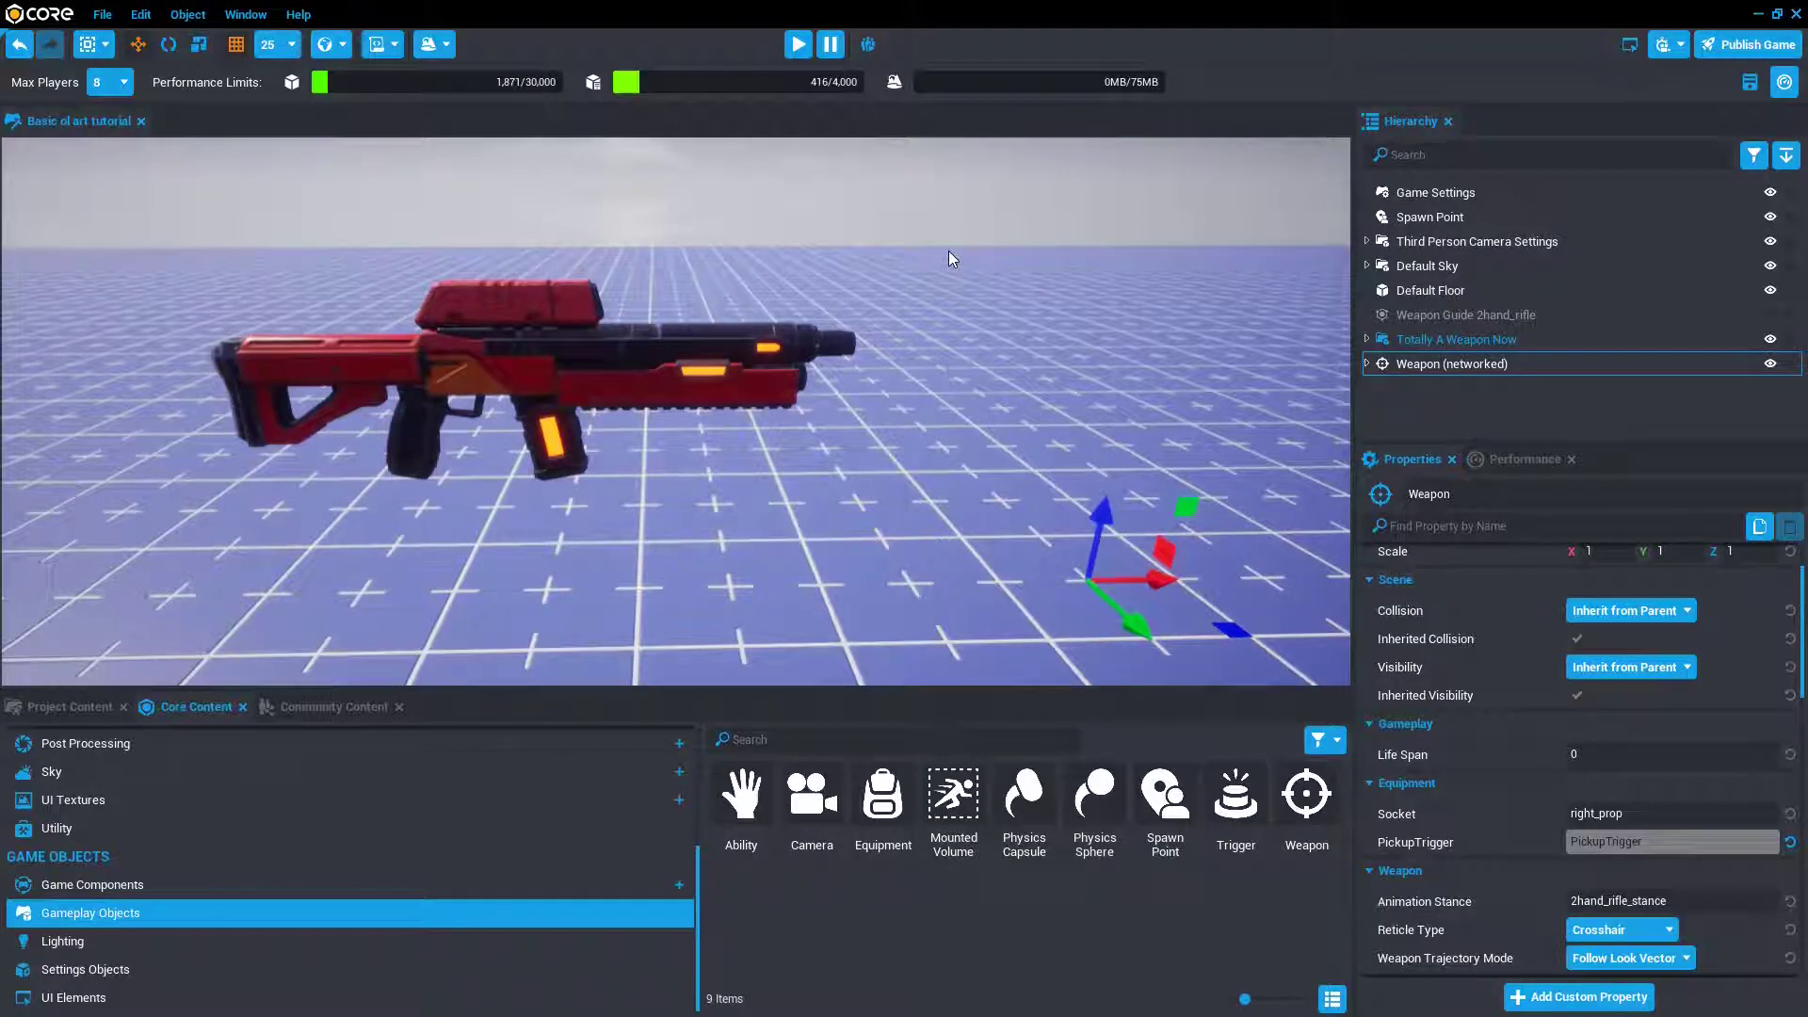
key(equal)
key(w)
key(d)
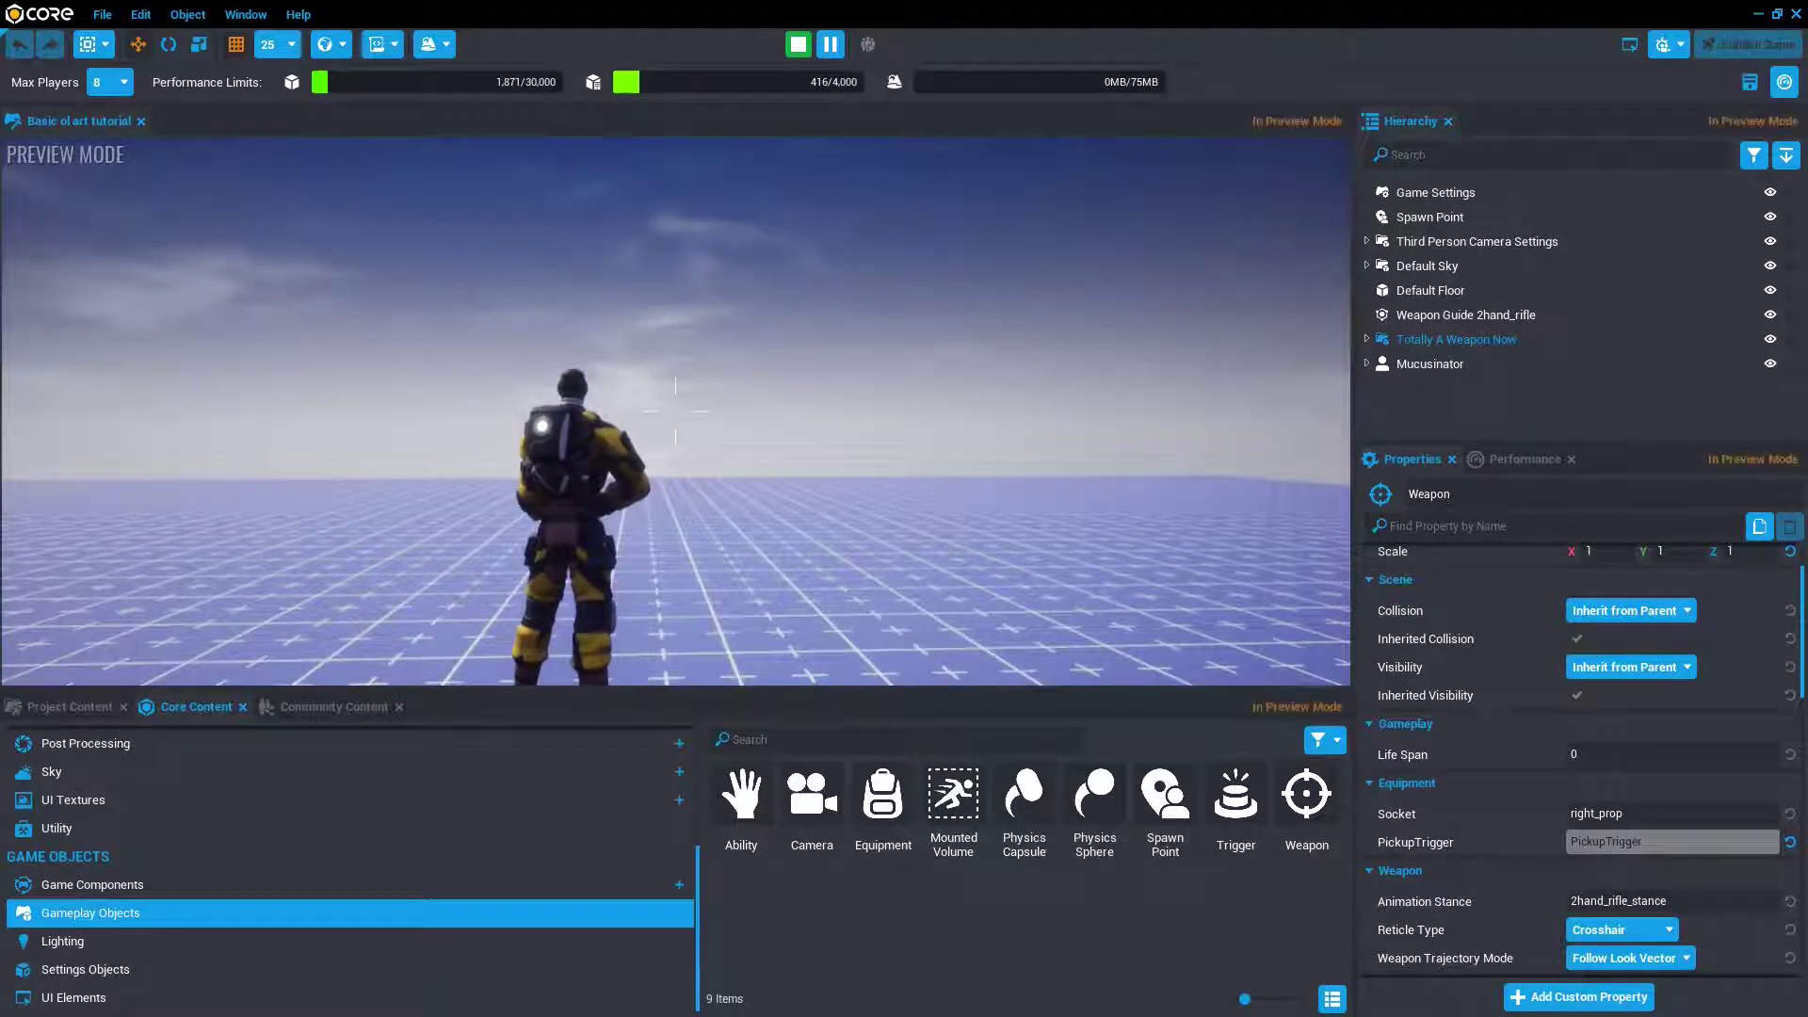
click(675, 411)
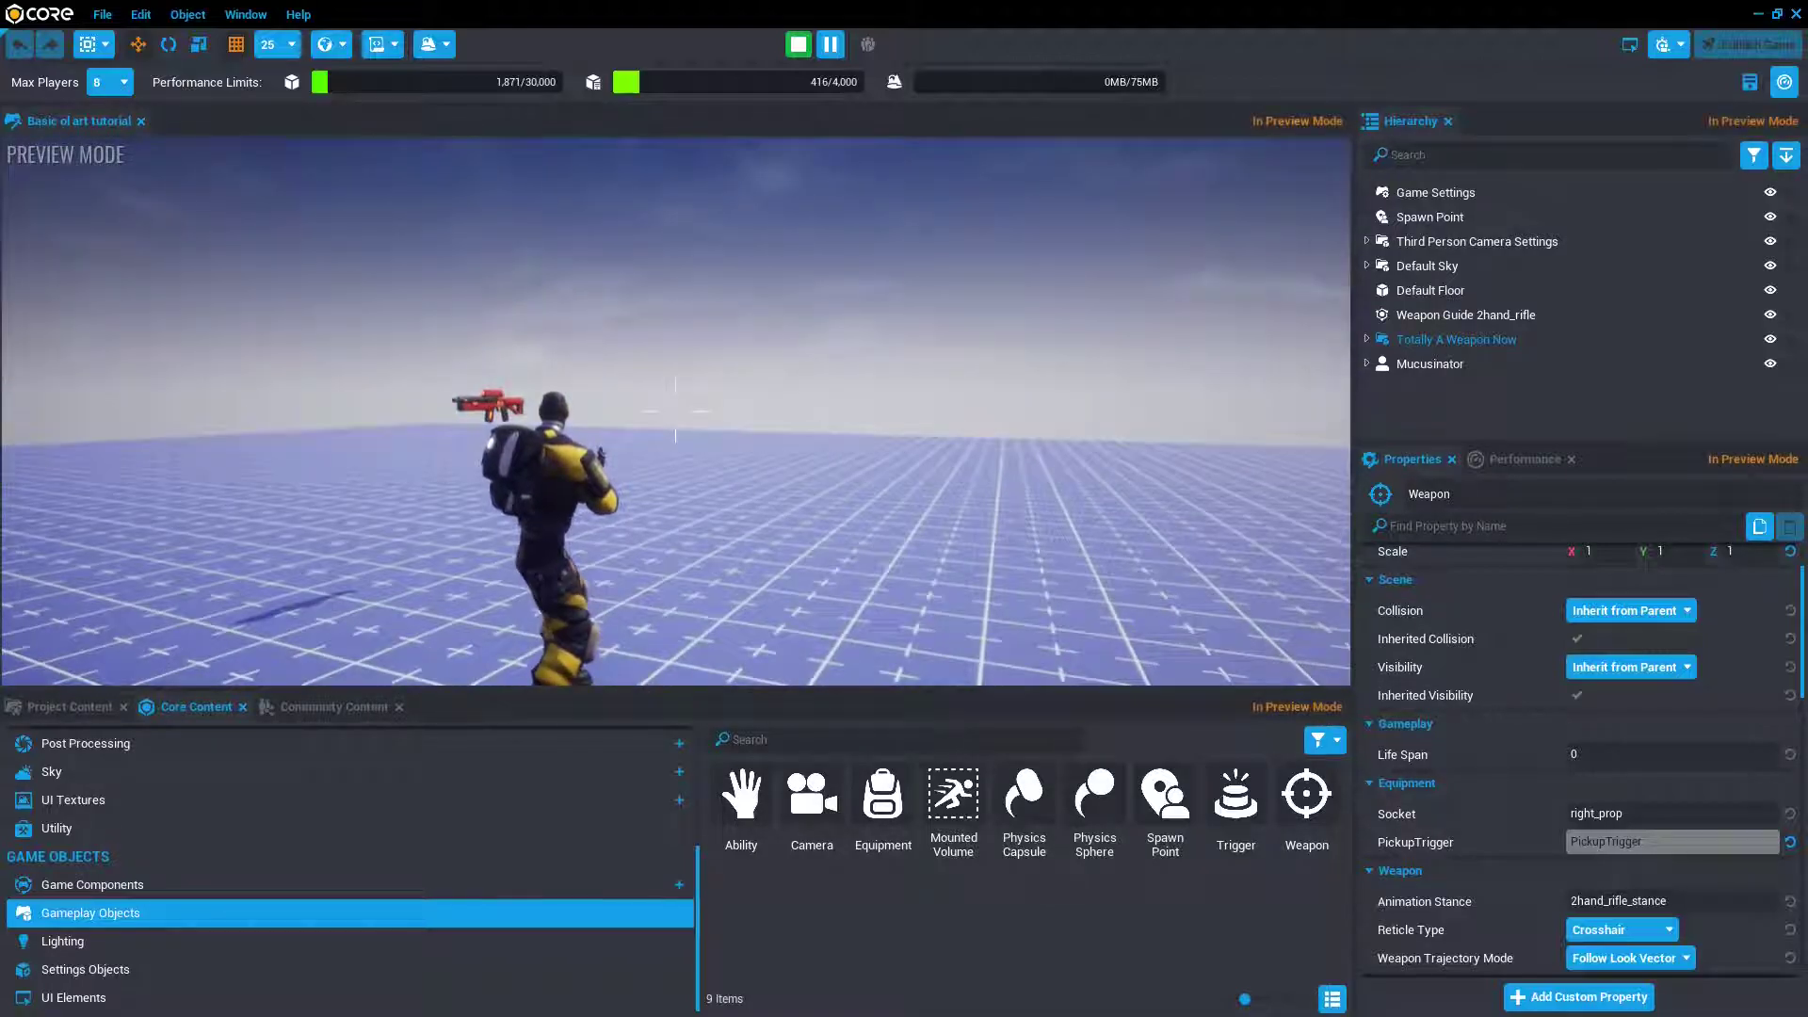
key(Escape)
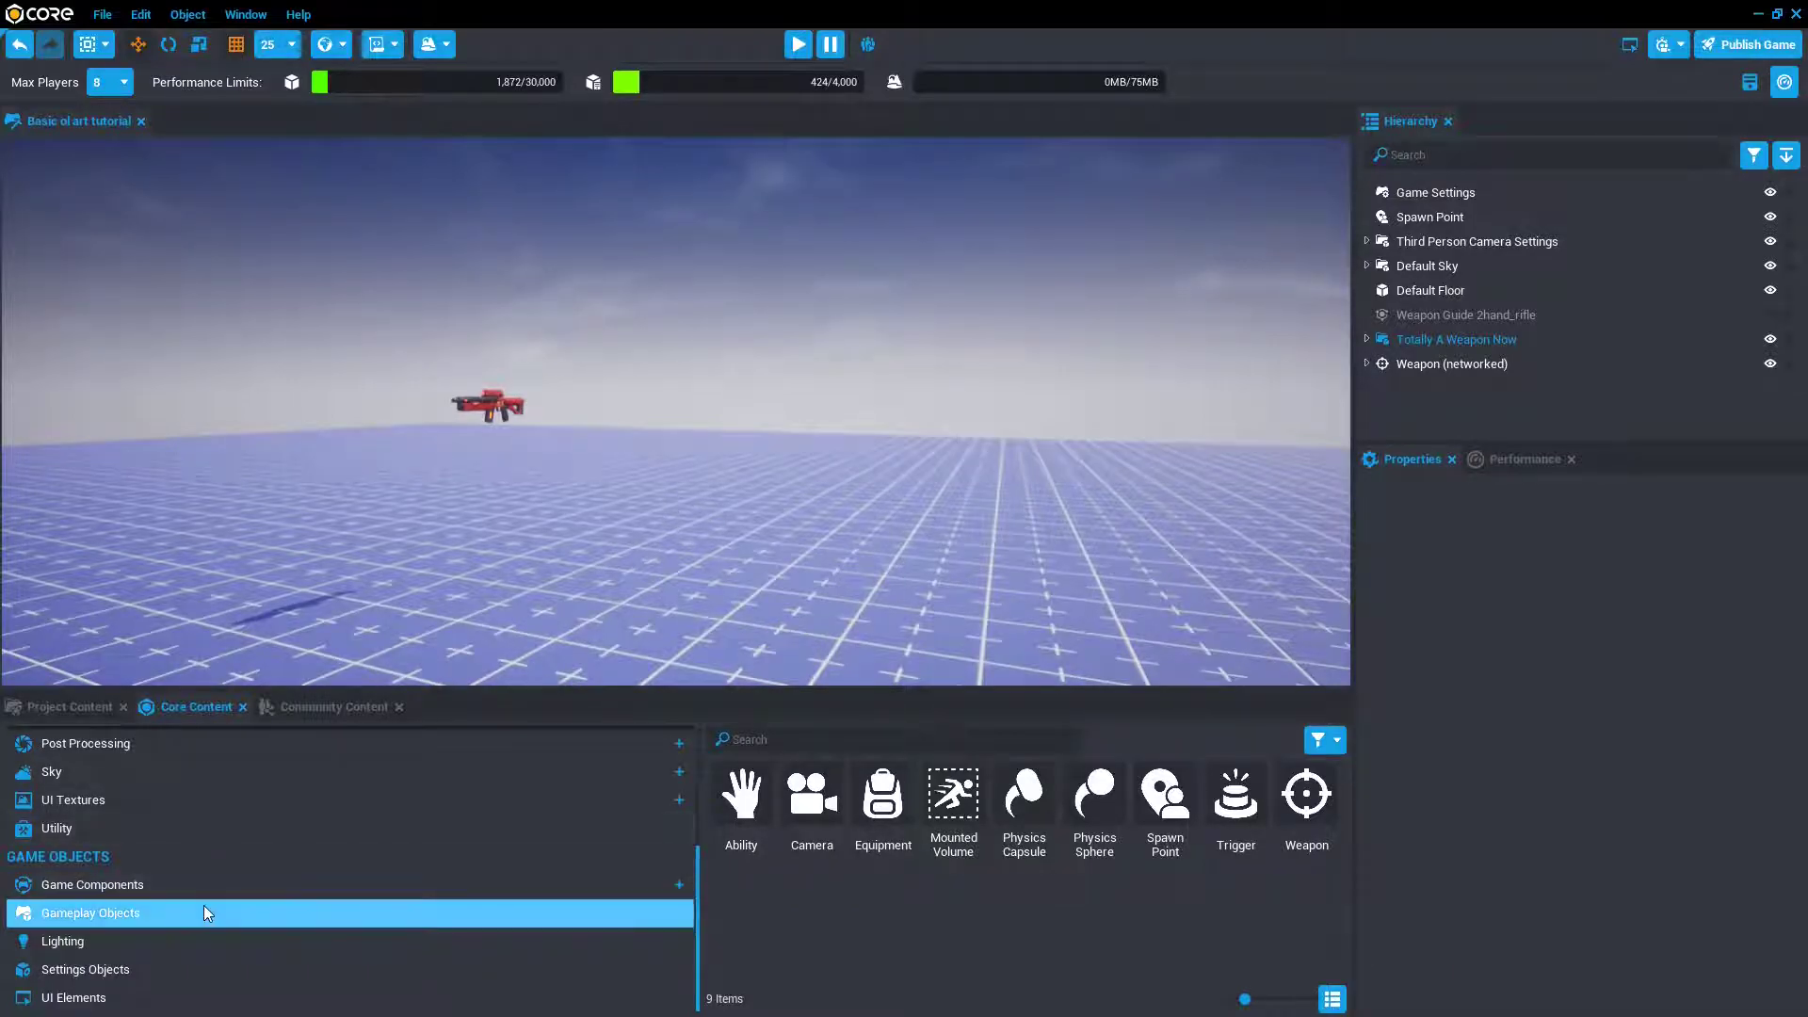
- Add a Team Settings object to the hierarchy and set its Team Mode to Free For All
click(166, 970)
drag(953, 800, 1437, 408)
click(1596, 585)
click(1614, 610)
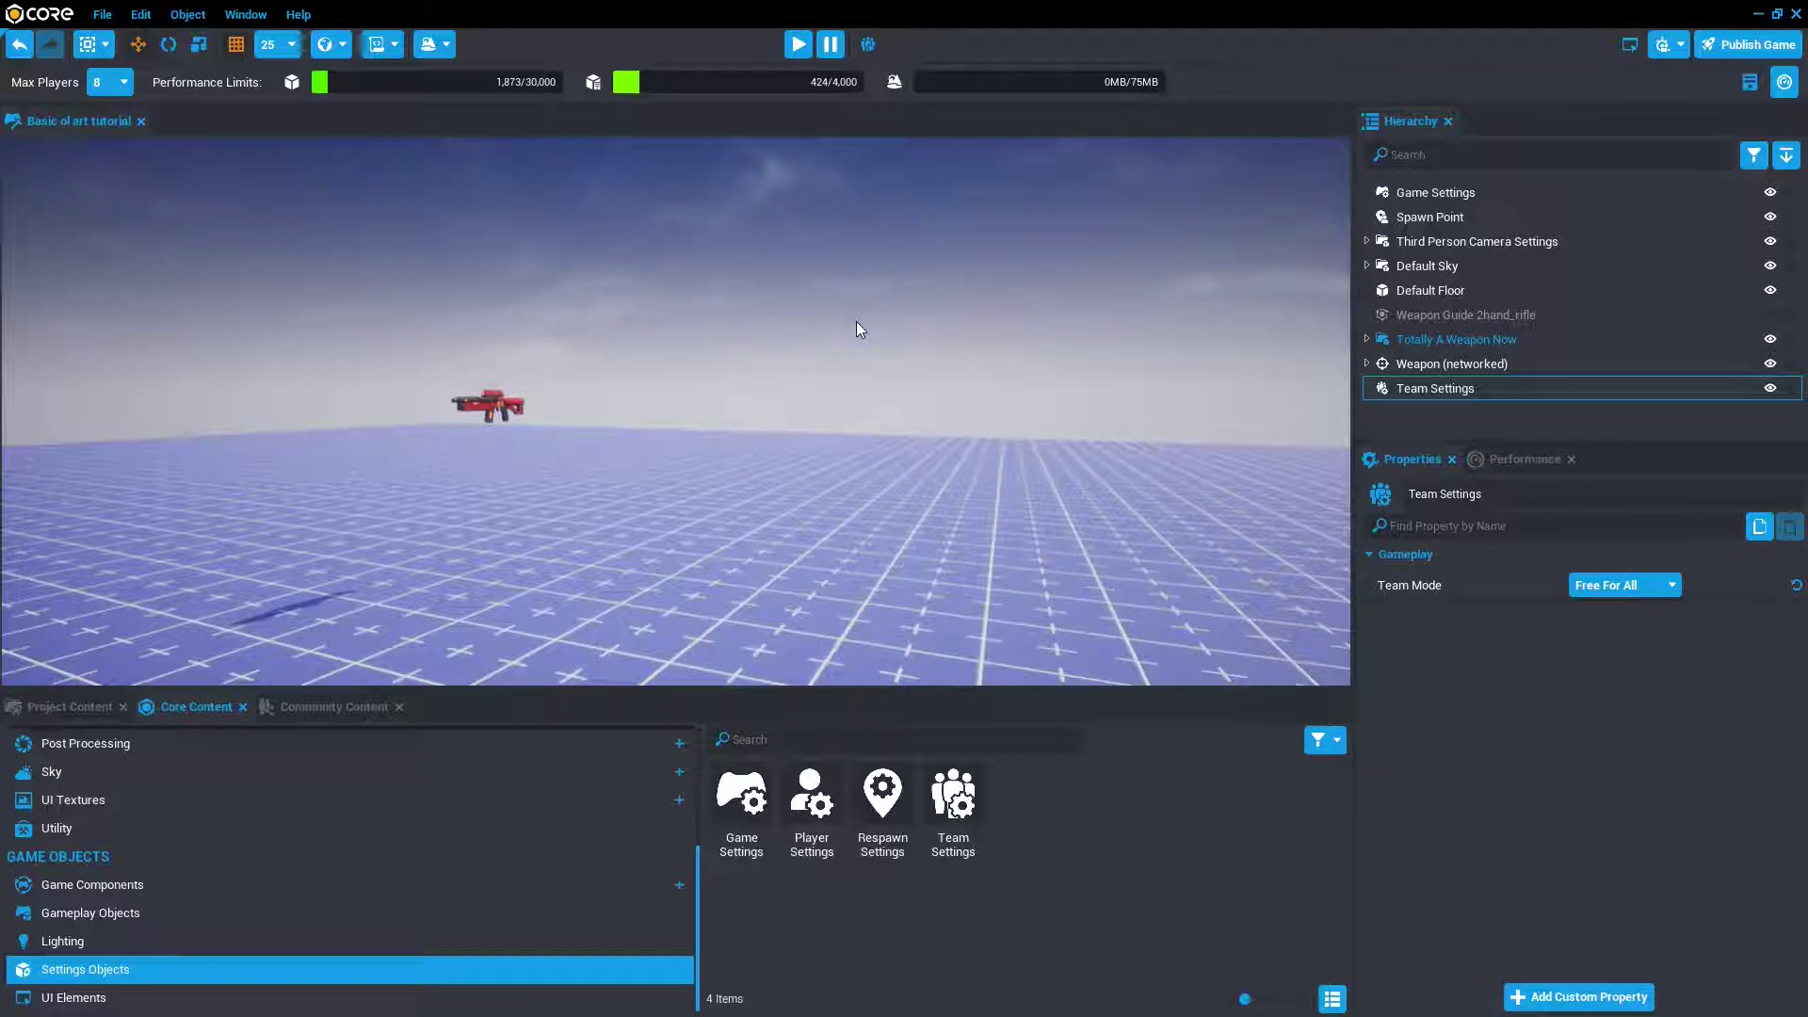
- Enable multiplayer preview mode with 2 players and start the preview to test the weapon on another player
click(867, 44)
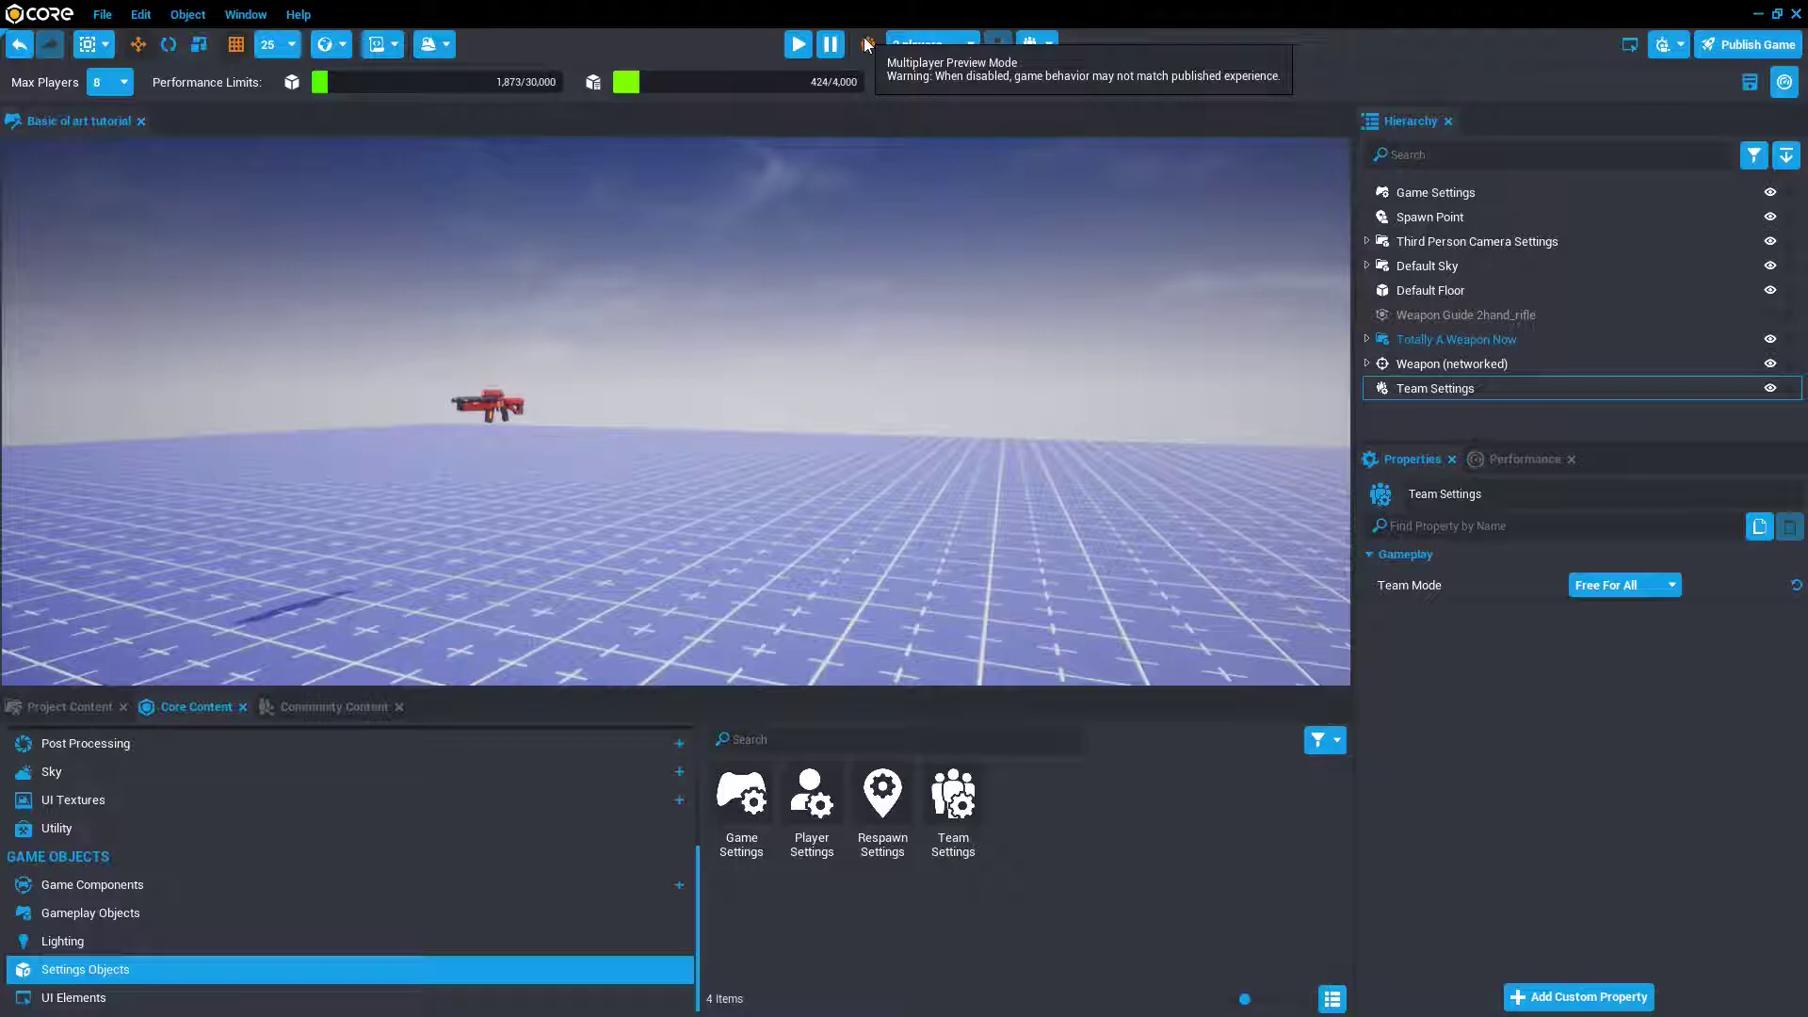
click(953, 52)
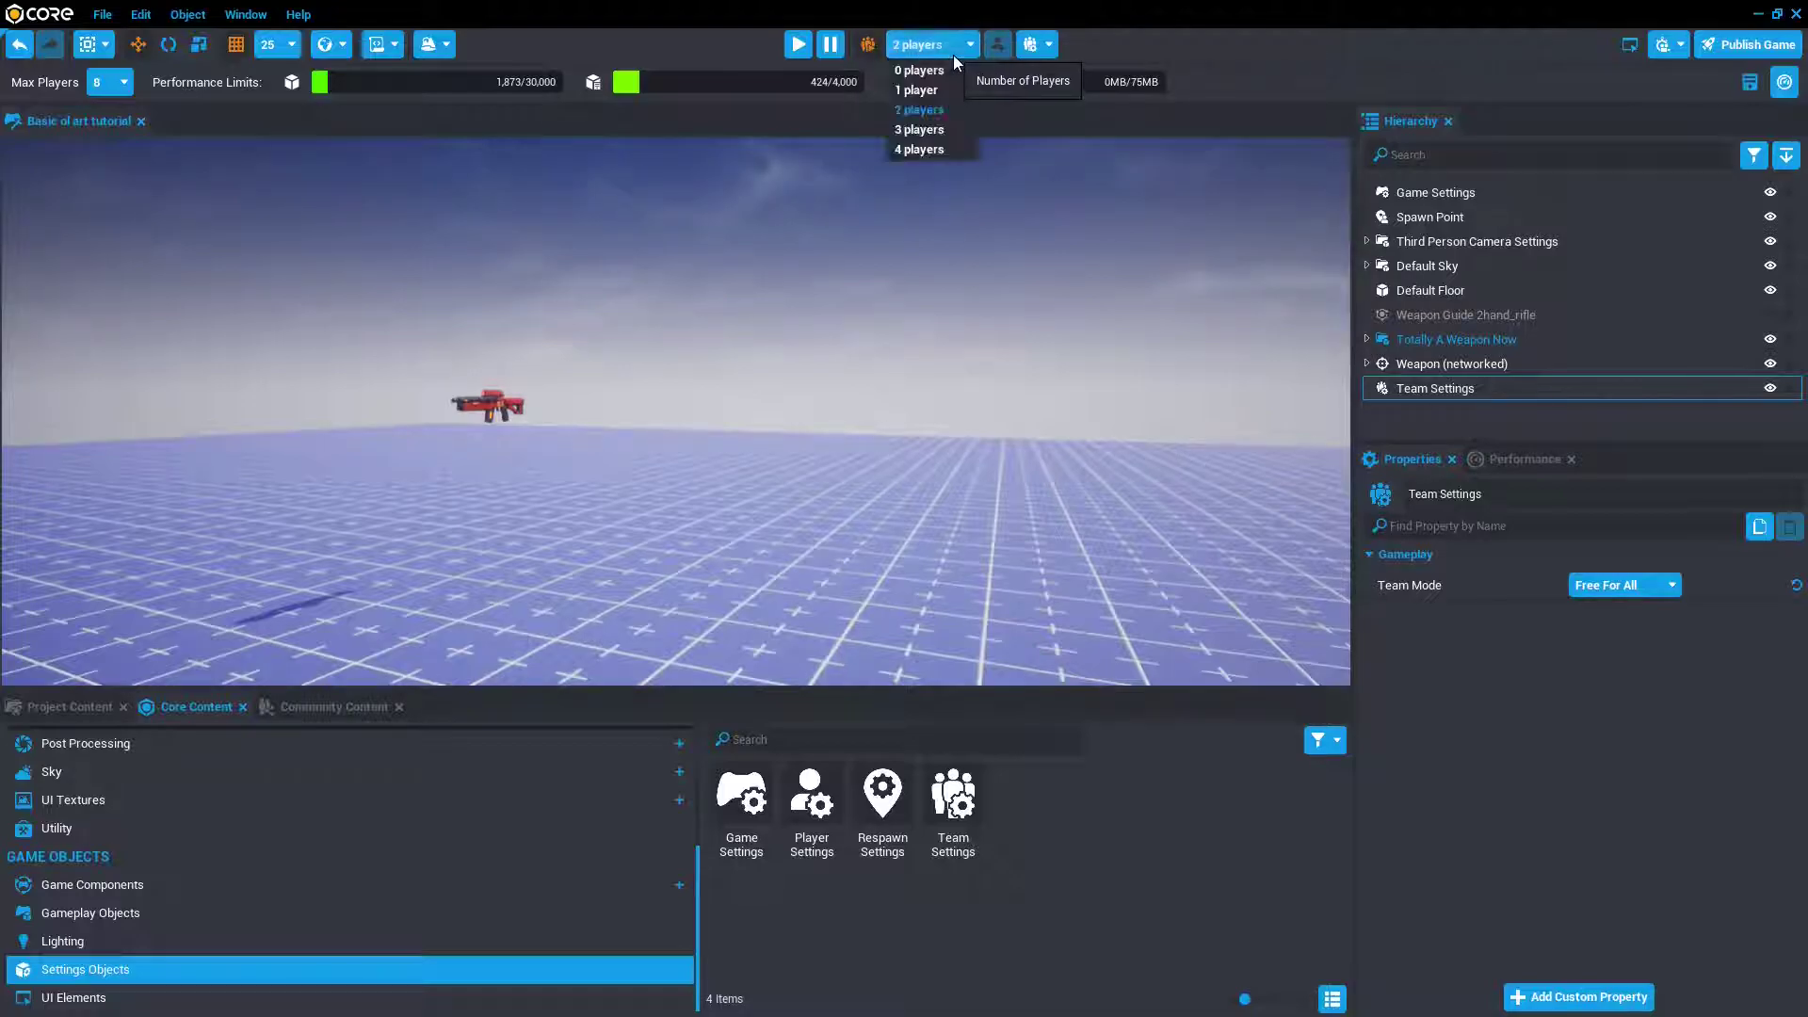
click(950, 109)
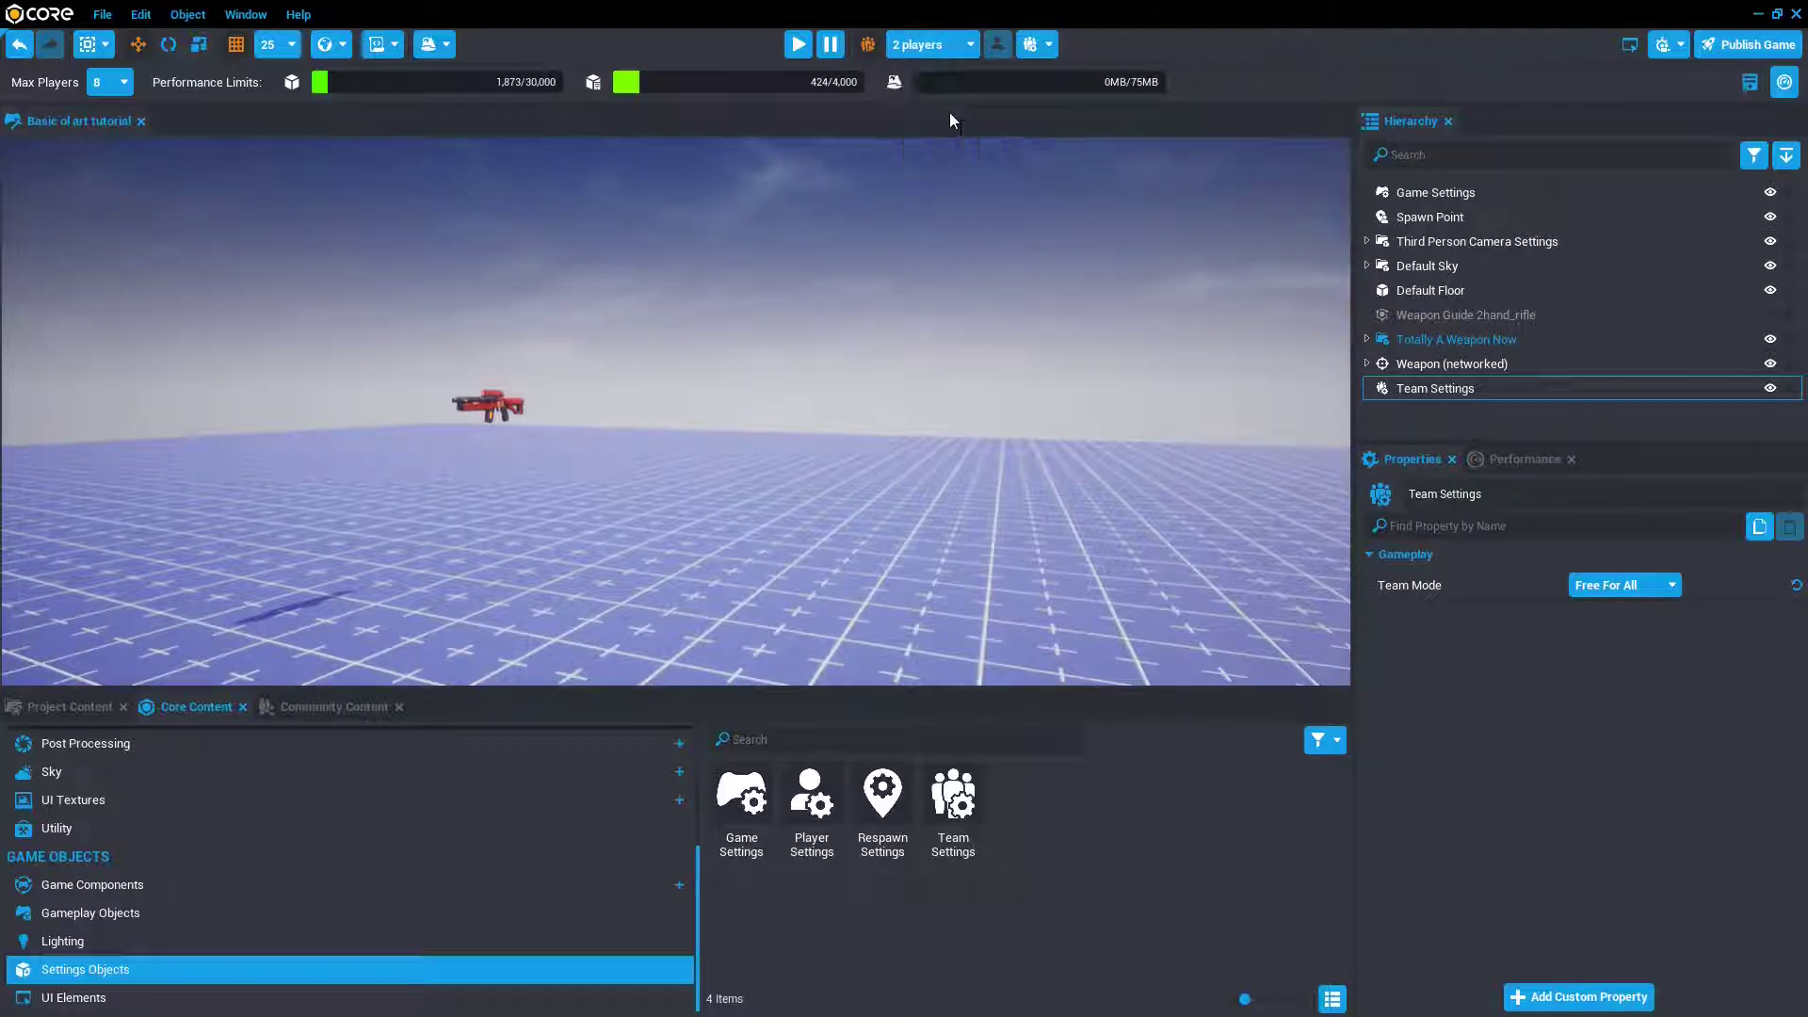
click(808, 55)
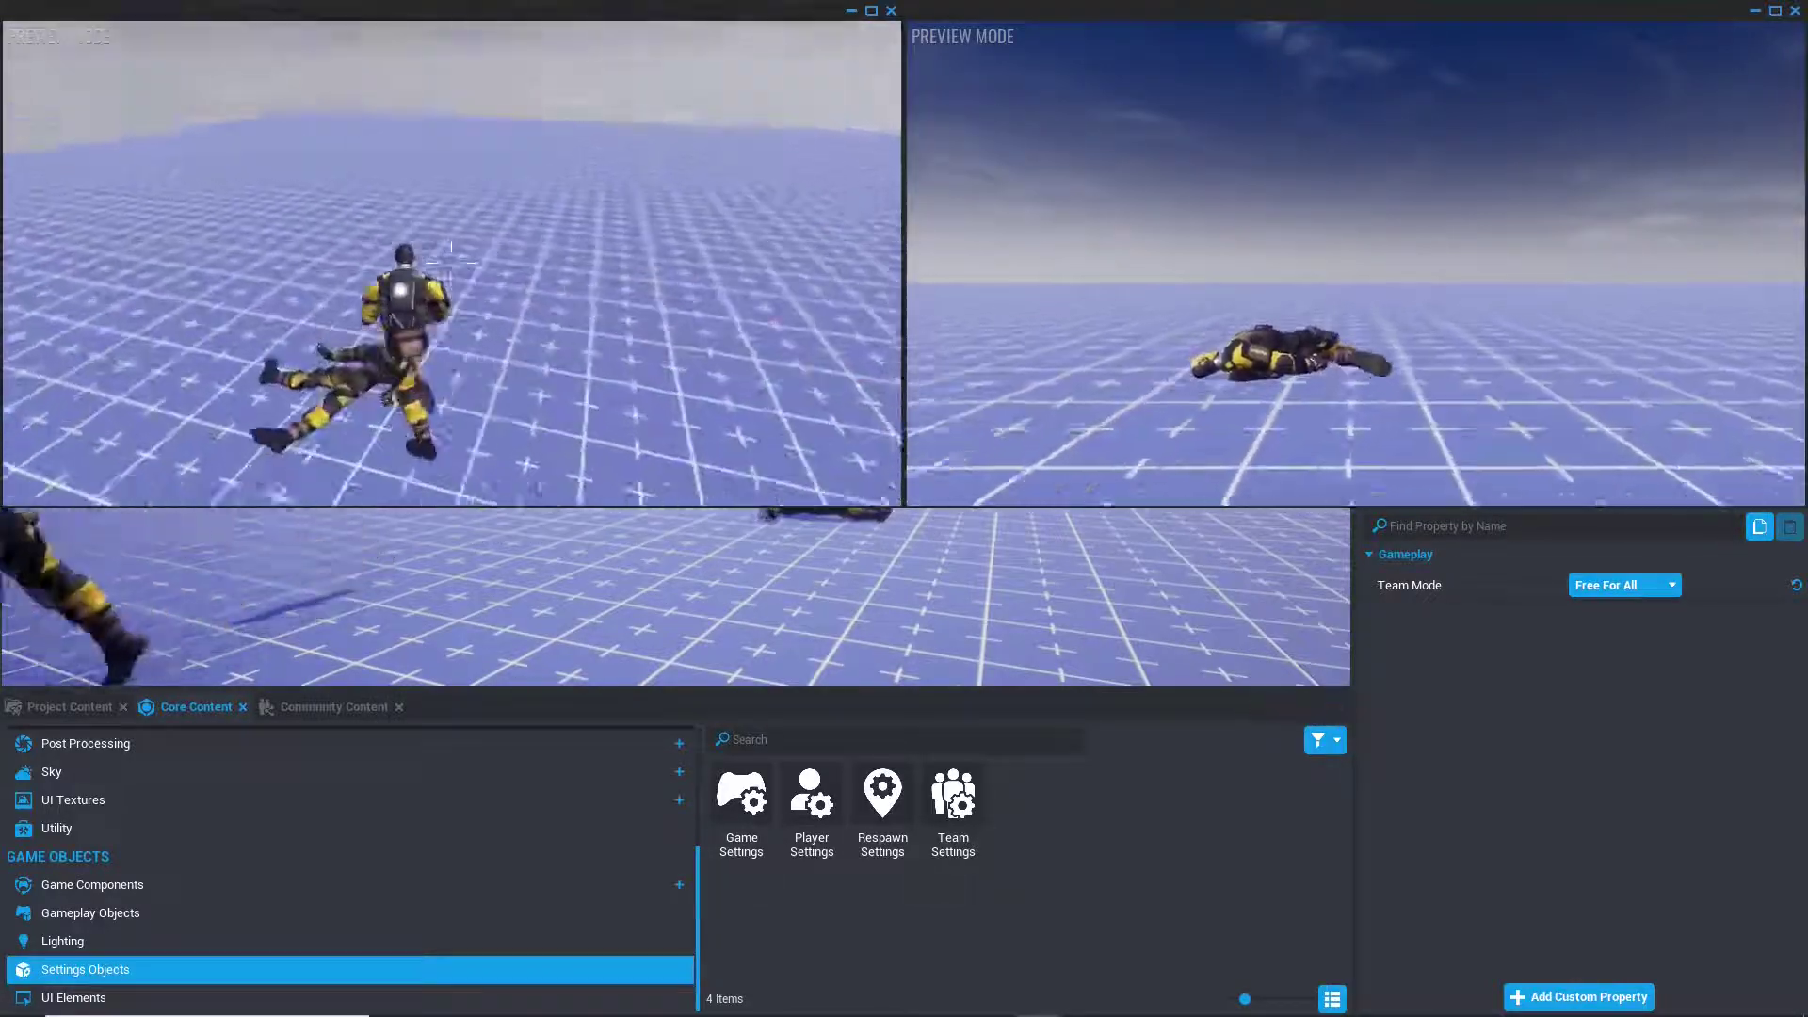
- Close the game in both players' preview windows to end the multiplayer preview
key(Escape)
click(499, 243)
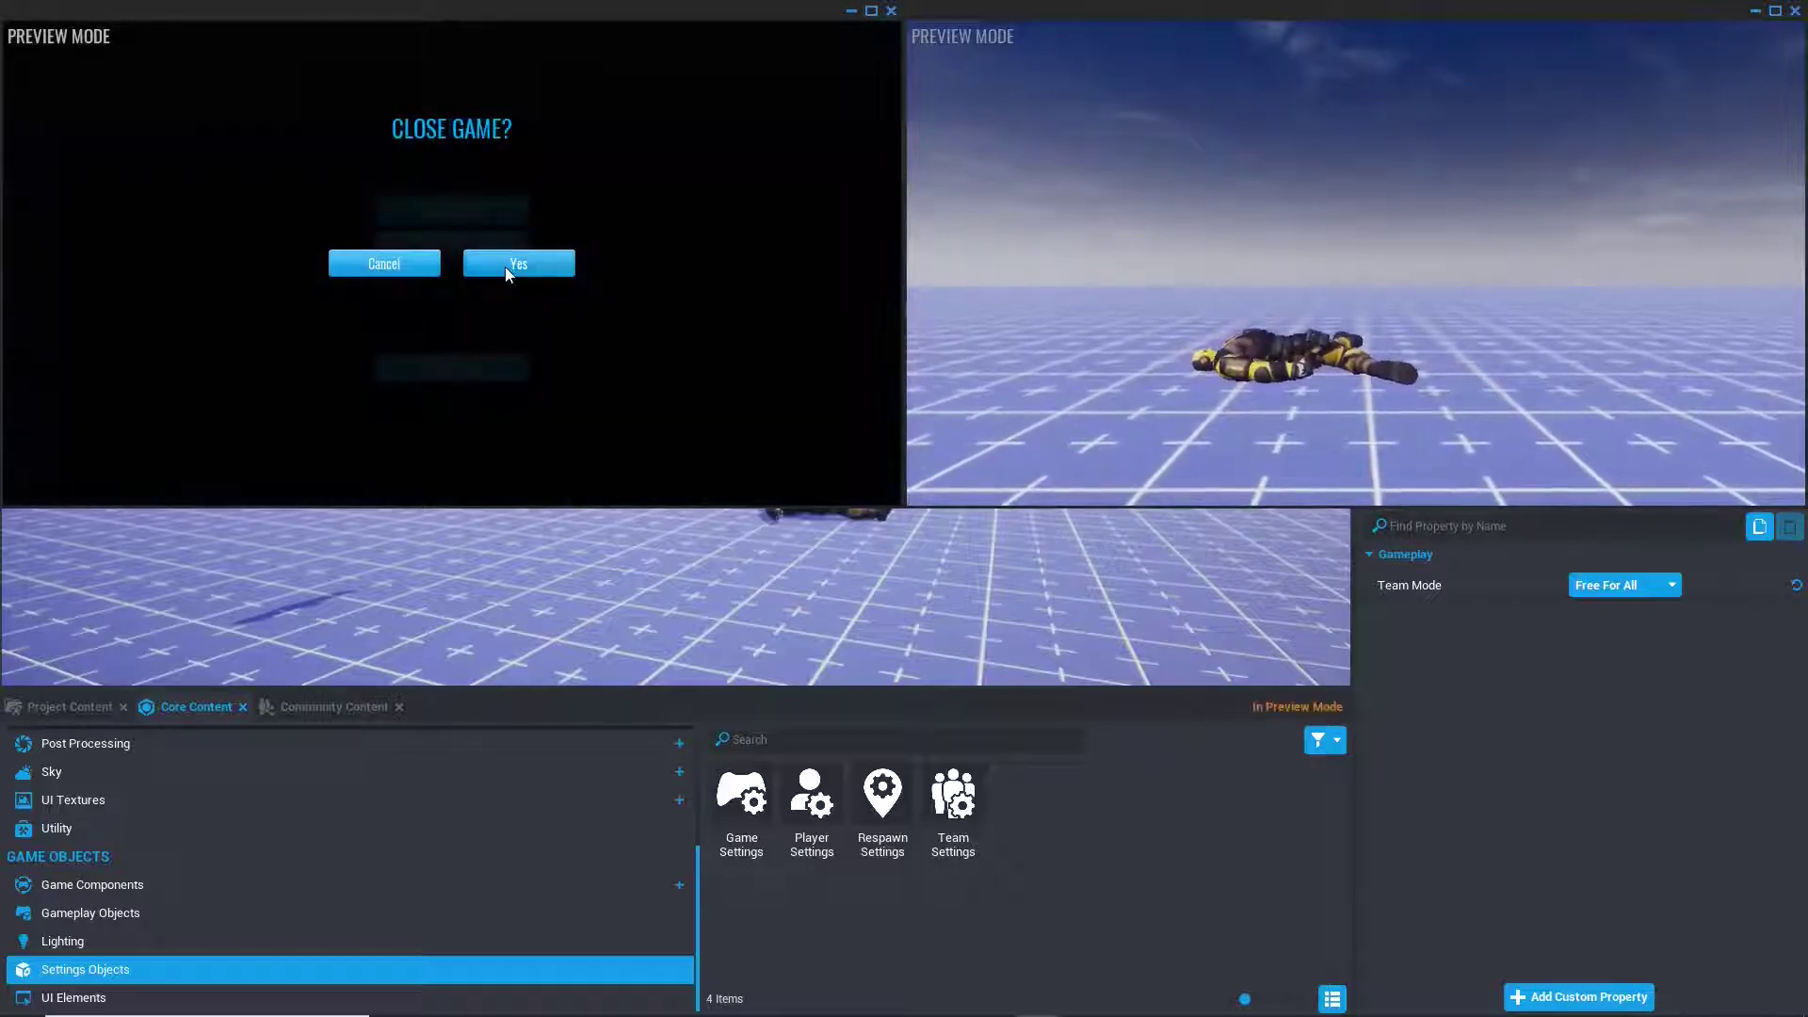
key(Escape)
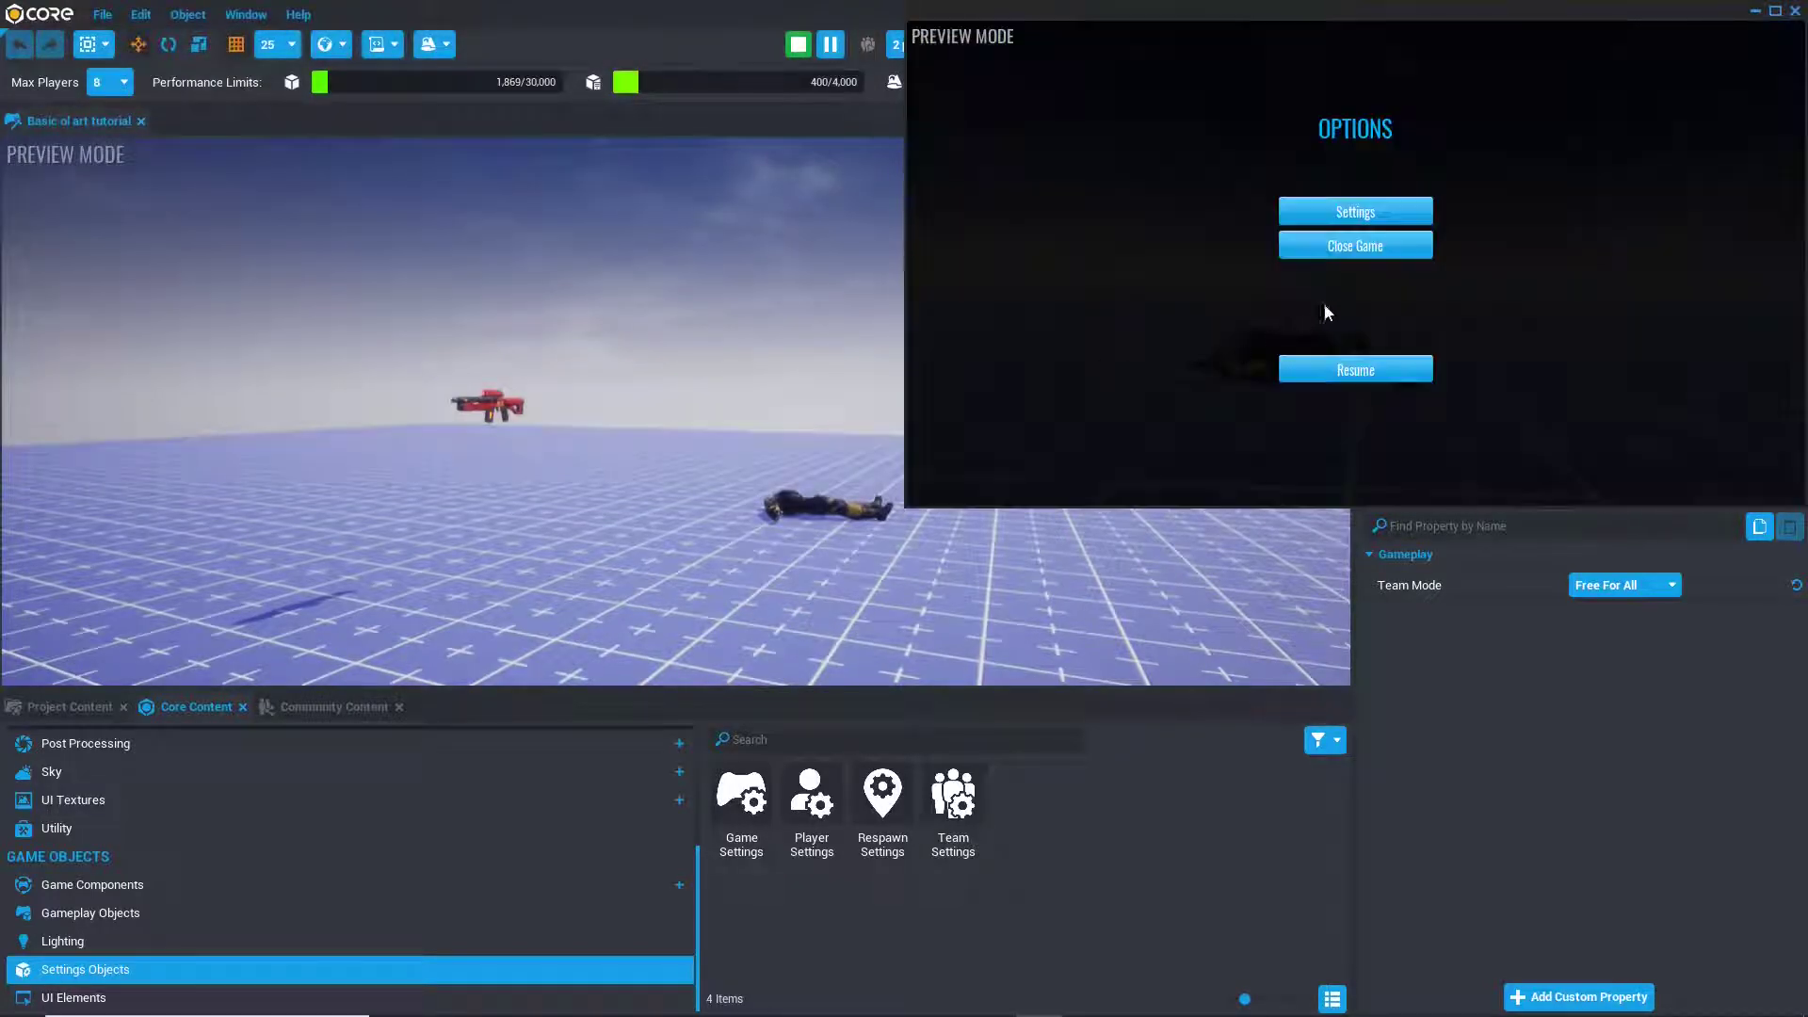
click(1334, 247)
click(1397, 267)
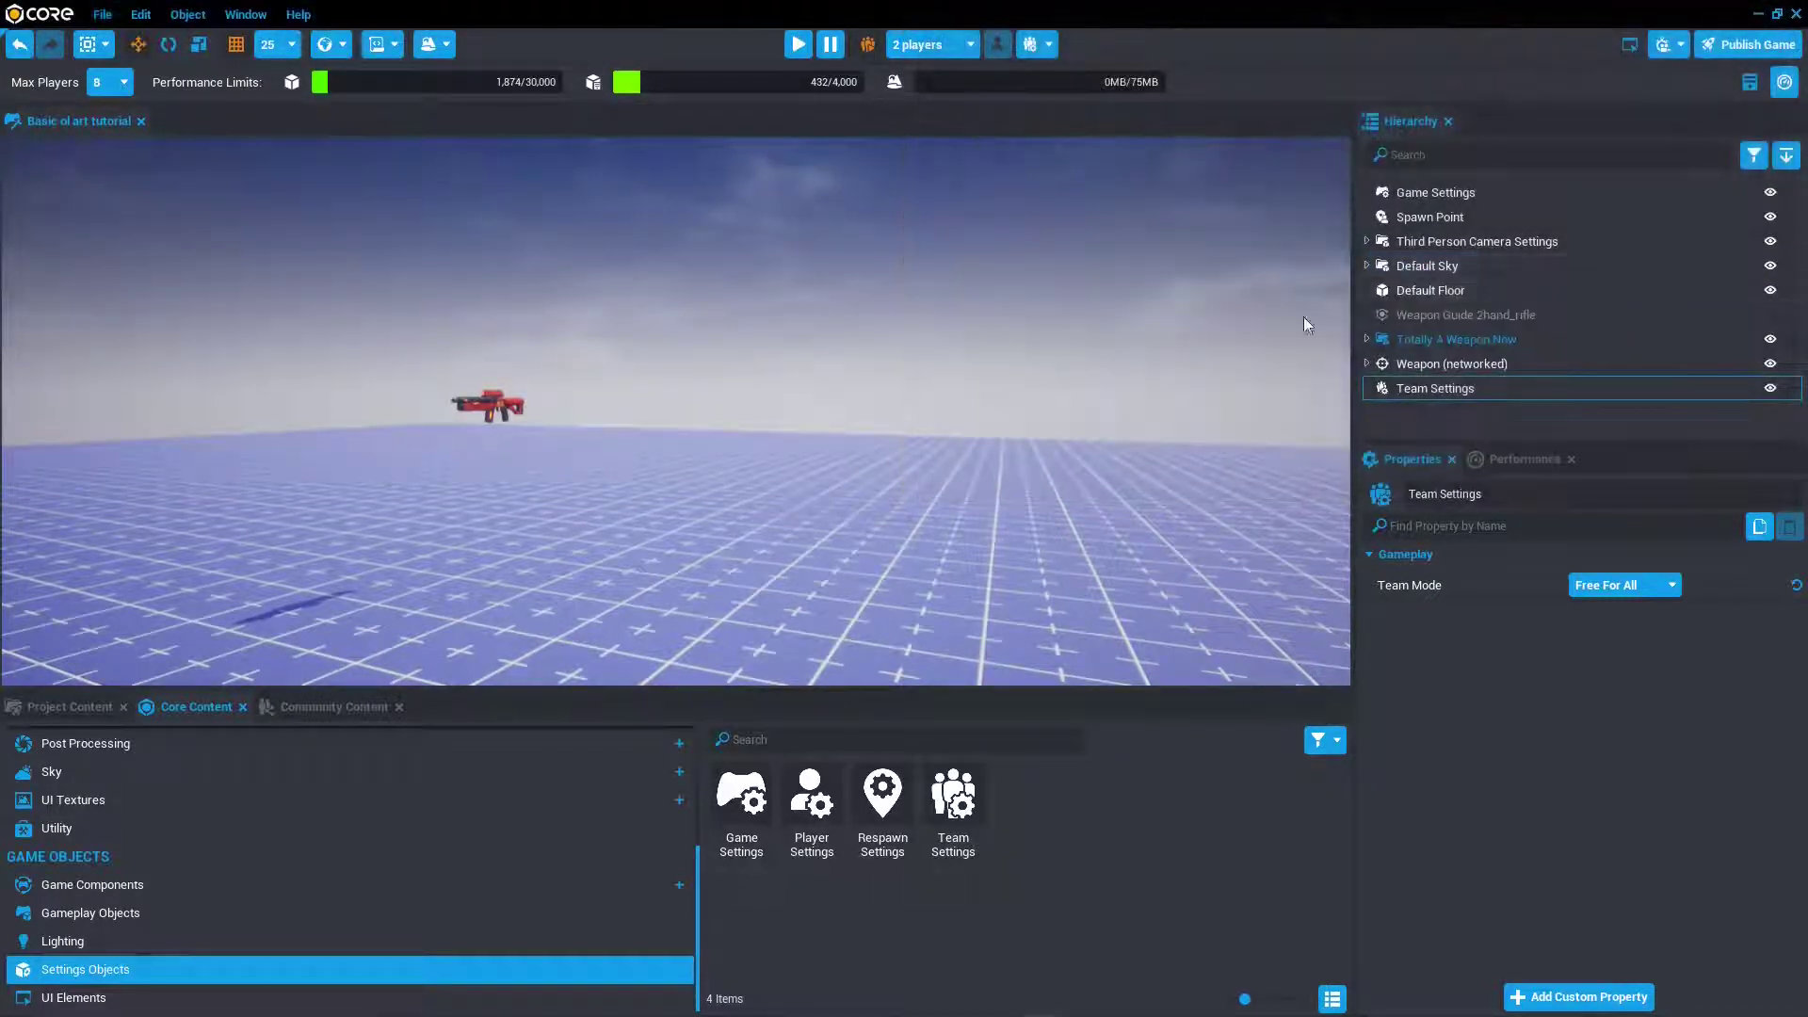
- Delete the basic Weapon object from the scene
right_drag(808, 344, 1031, 414)
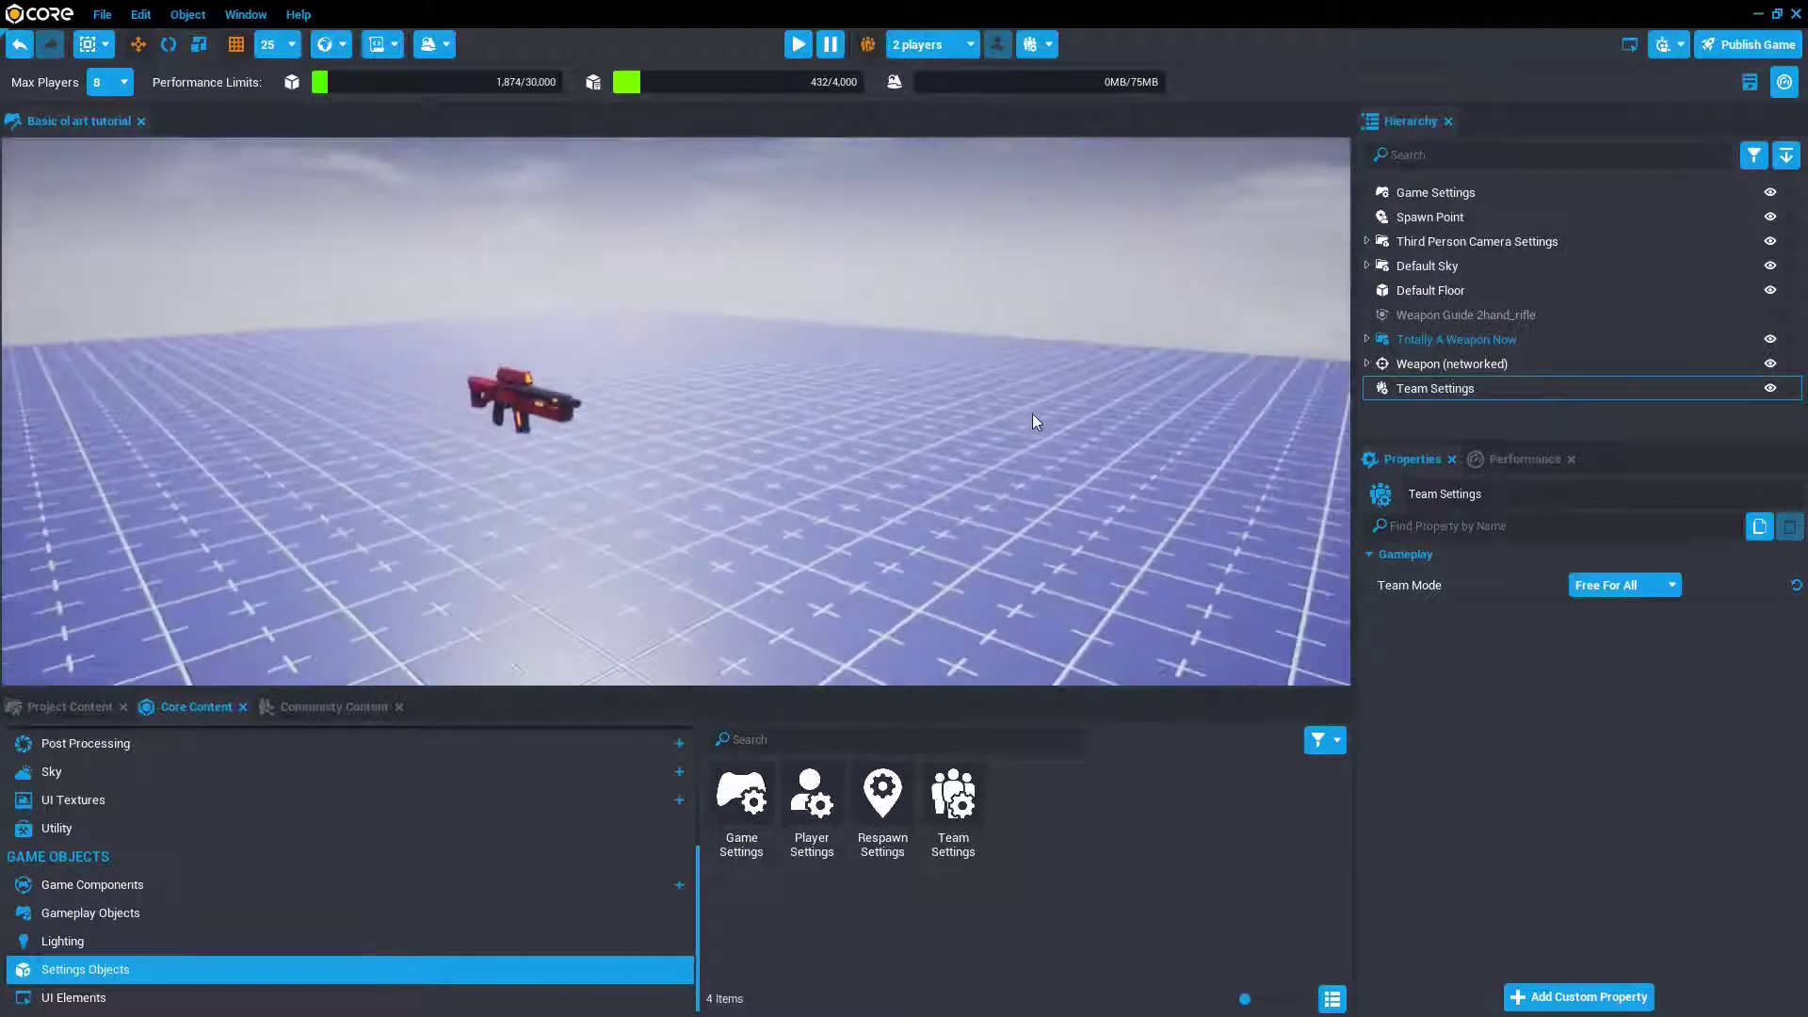
click(1448, 365)
key(Delete)
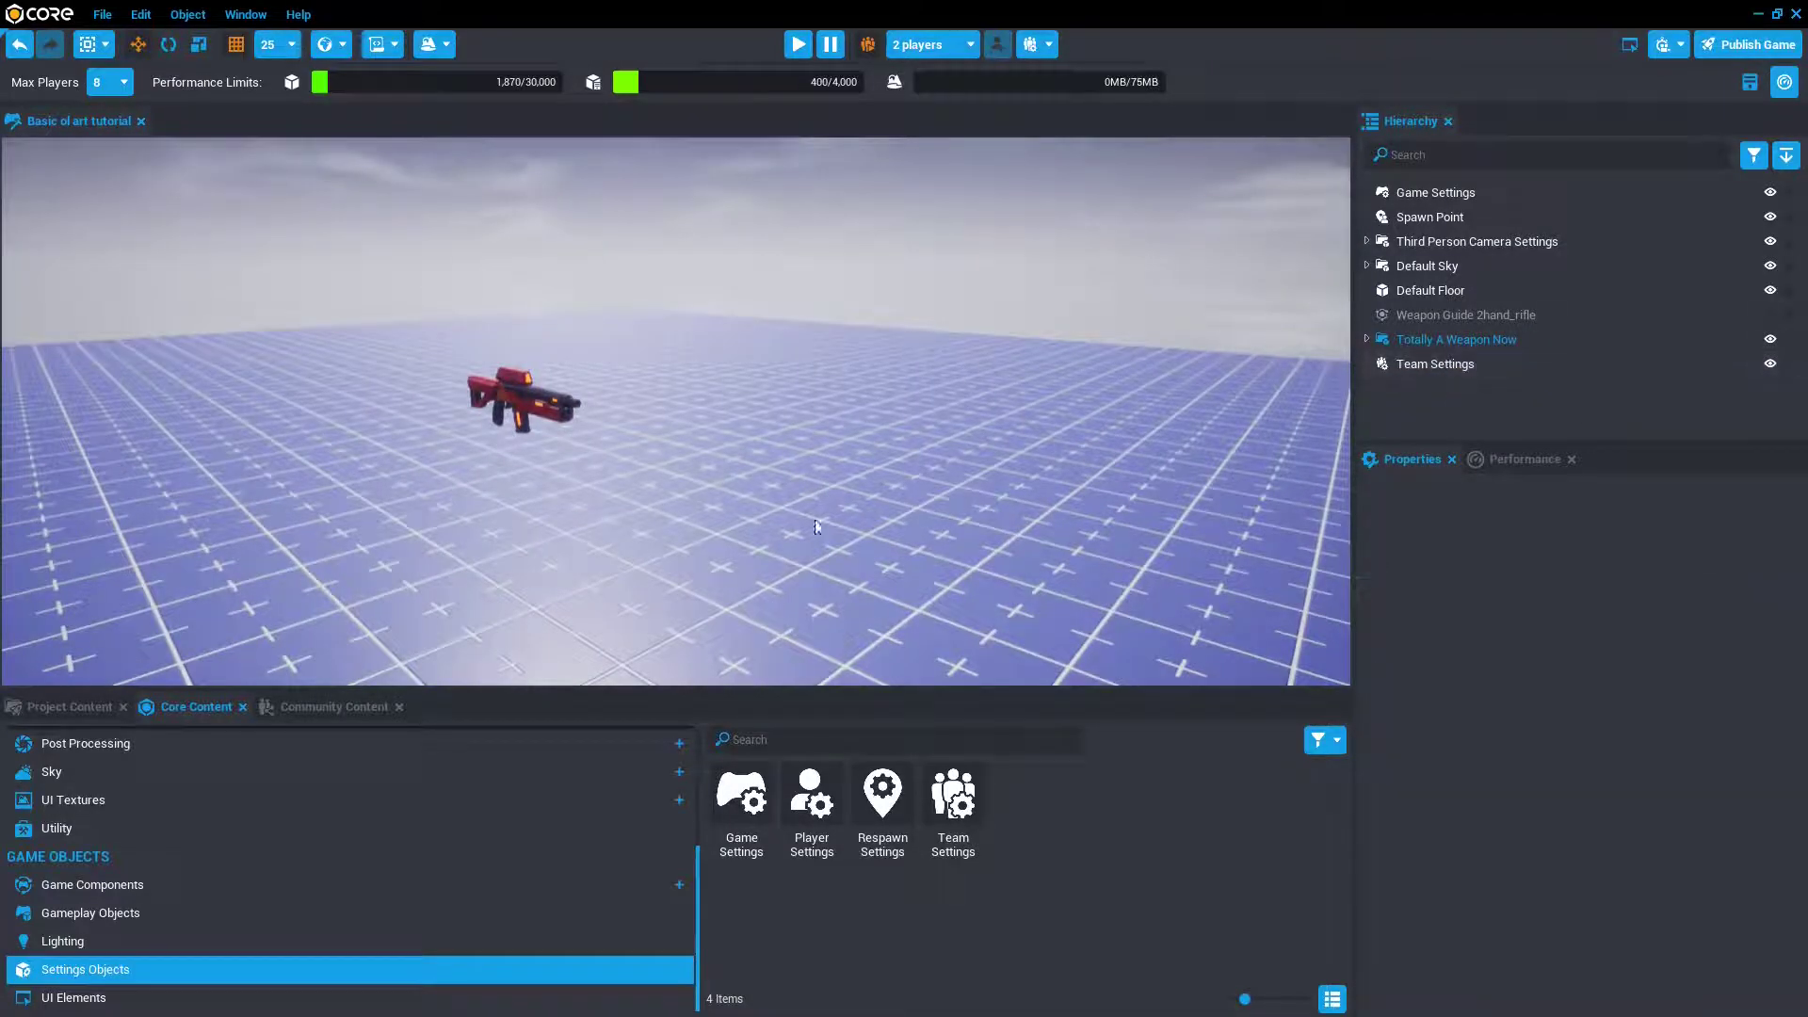
- Search Core Content for "Advanced" and place the Advanced Assault Rifle in the scene near the red rifle
click(810, 741)
text(Ad)
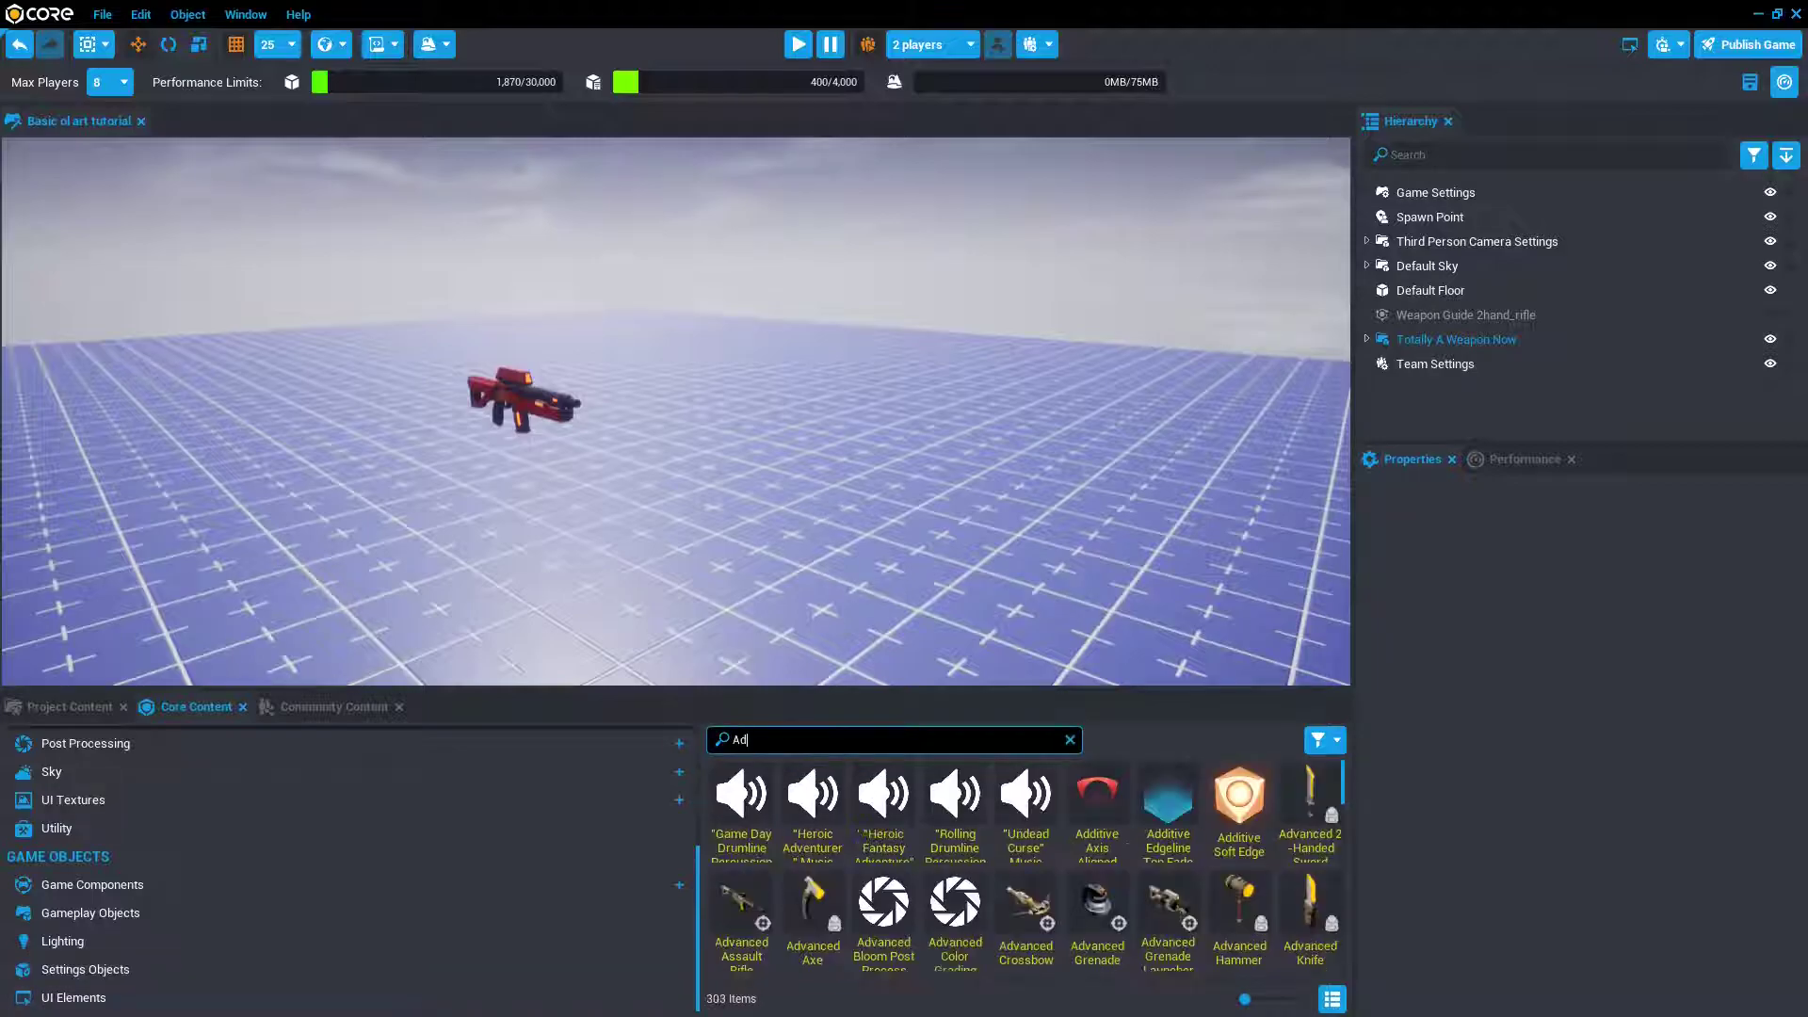
text(vanc)
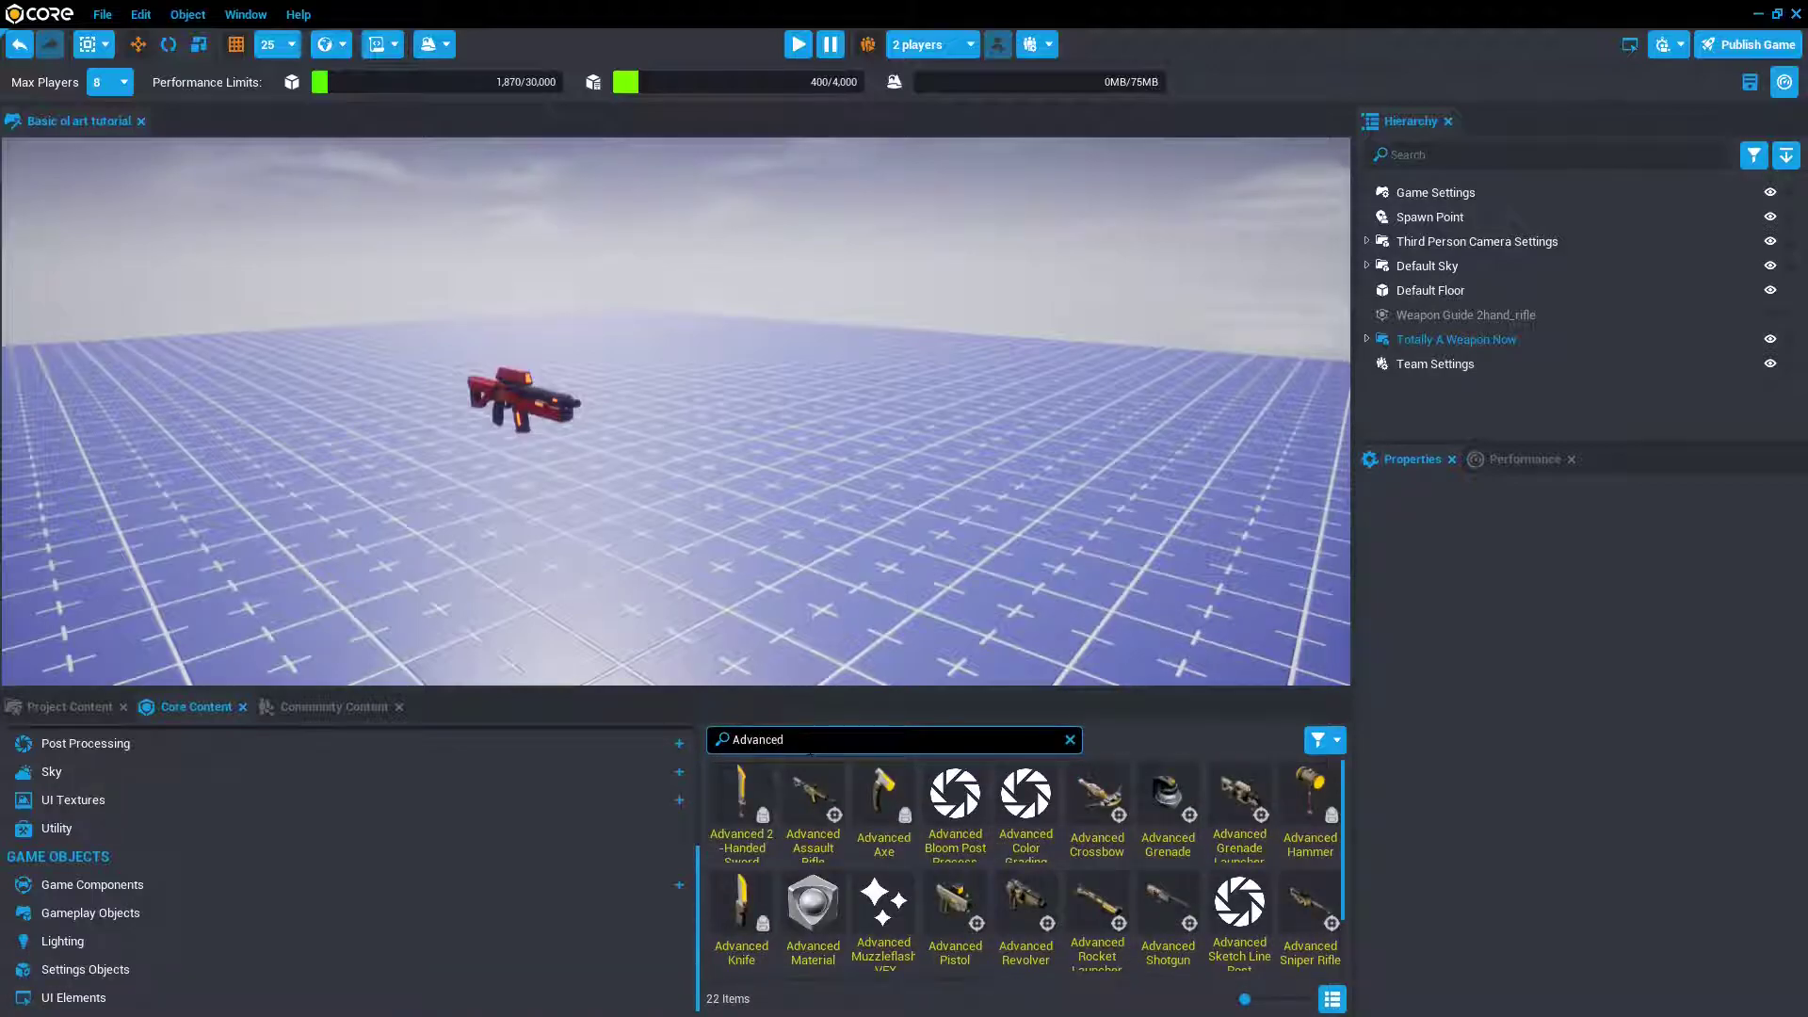
text(ed)
drag(816, 816, 827, 448)
- Preview the game to pick up the Advanced Assault Rifle, fire it repeatedly, and end the preview
key(equal)
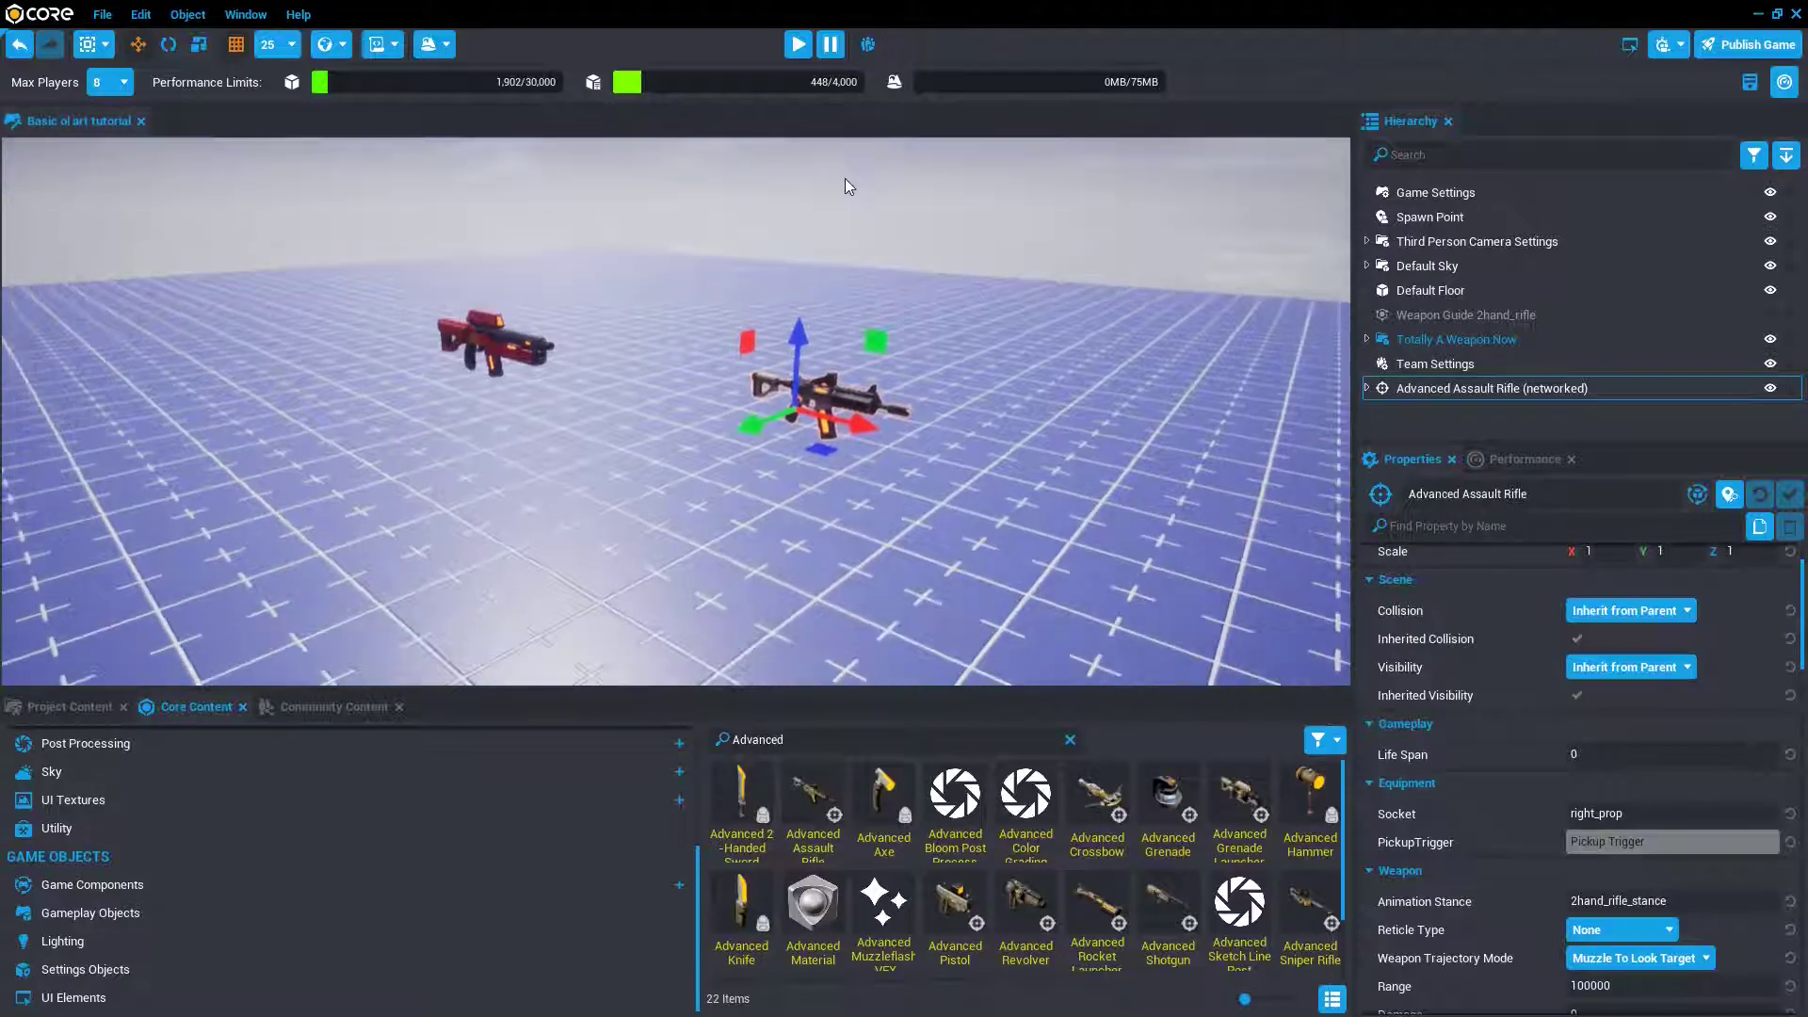
key(w)
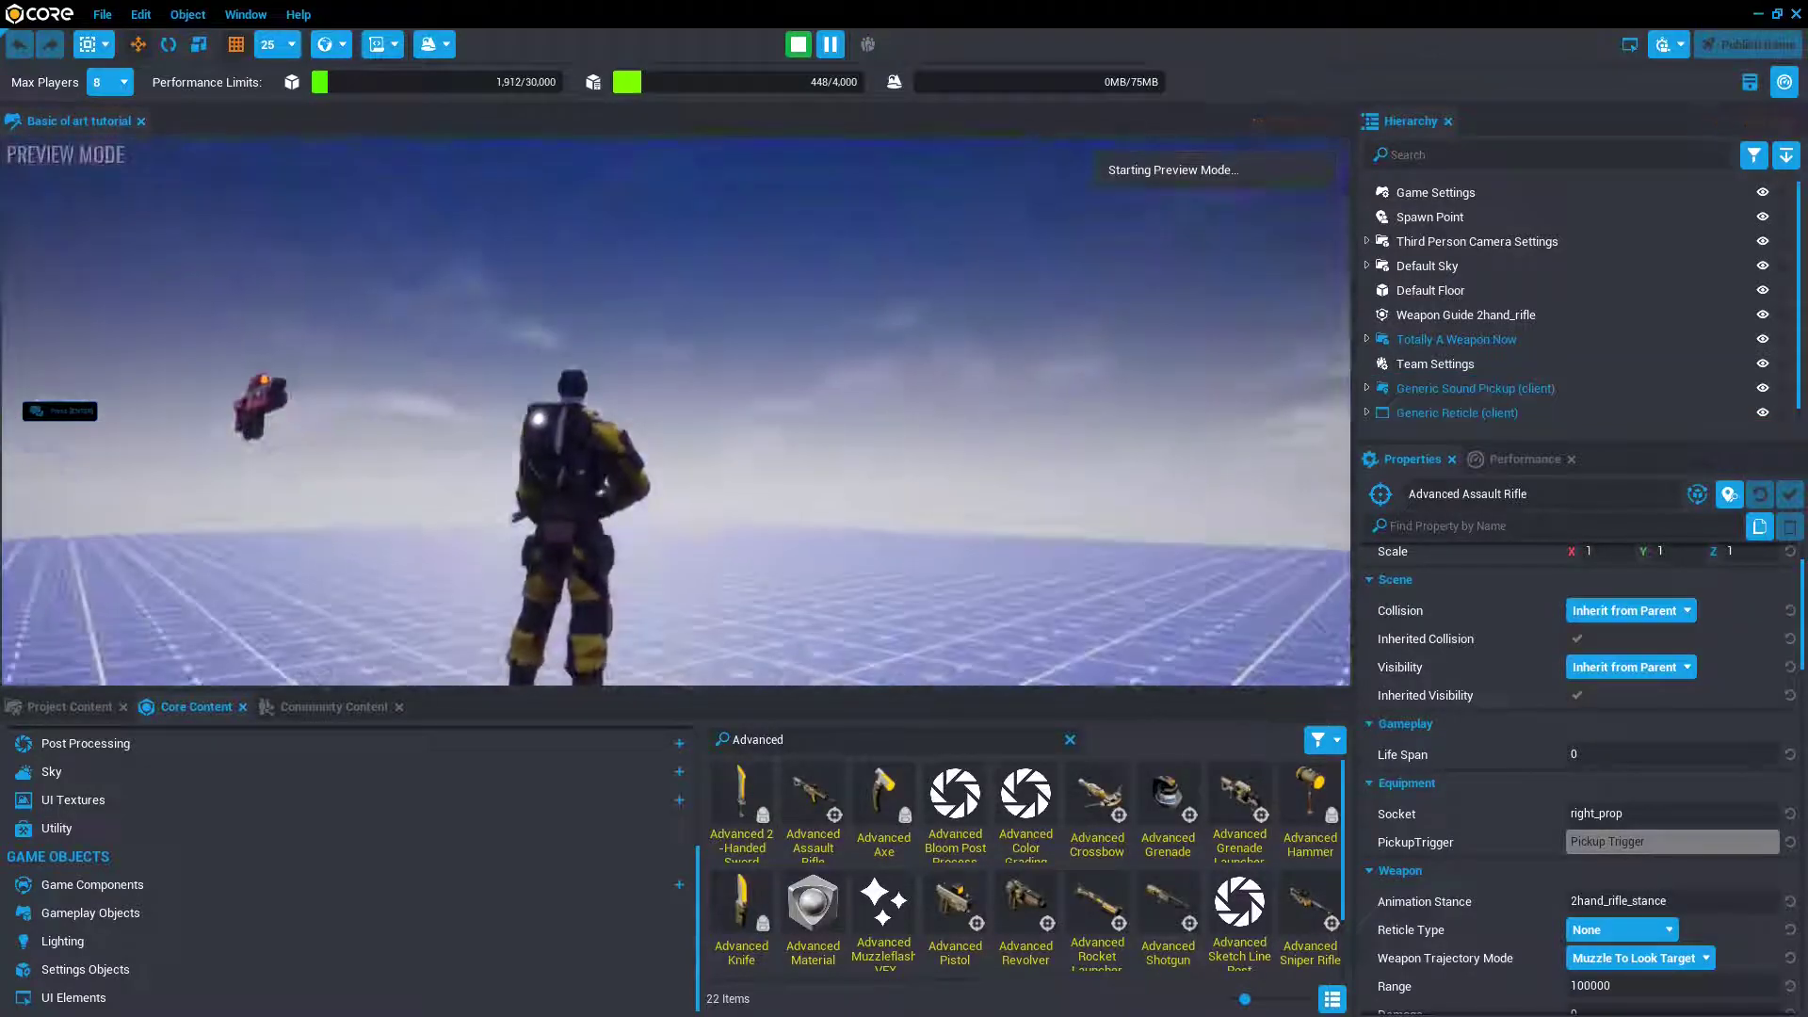
click(676, 411)
click(676, 411)
click(676, 412)
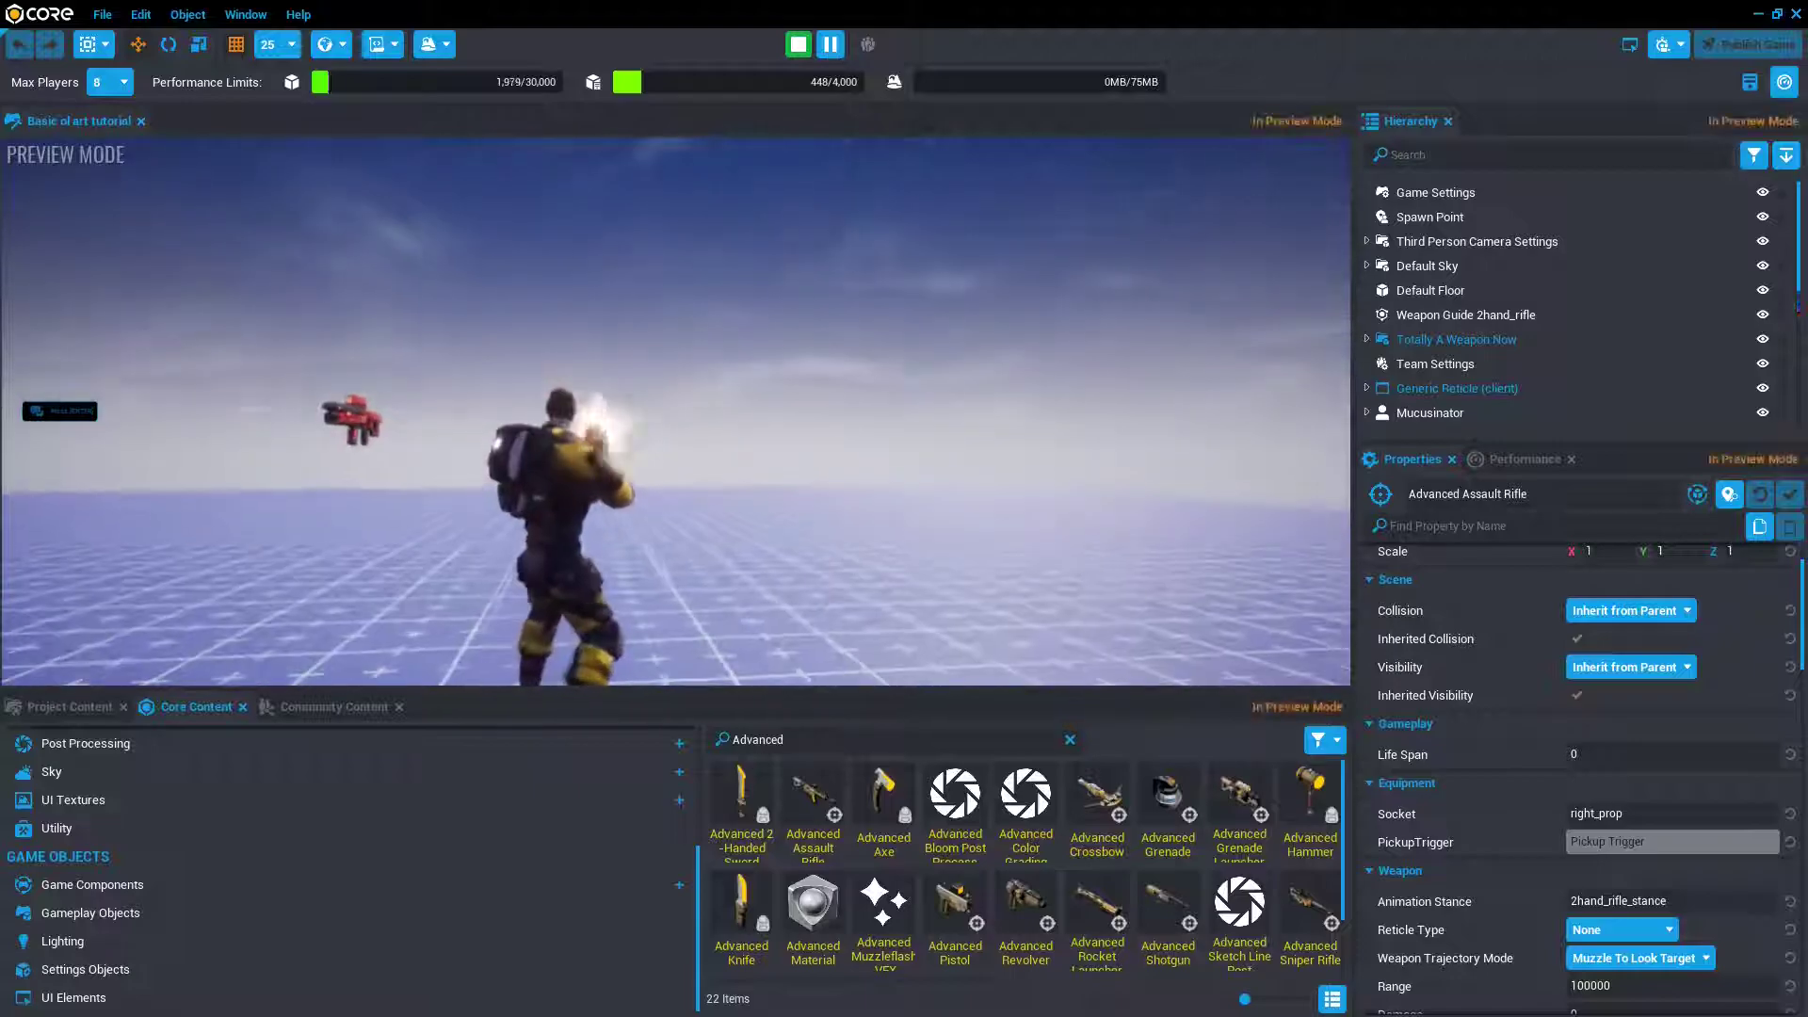
click(676, 412)
click(677, 411)
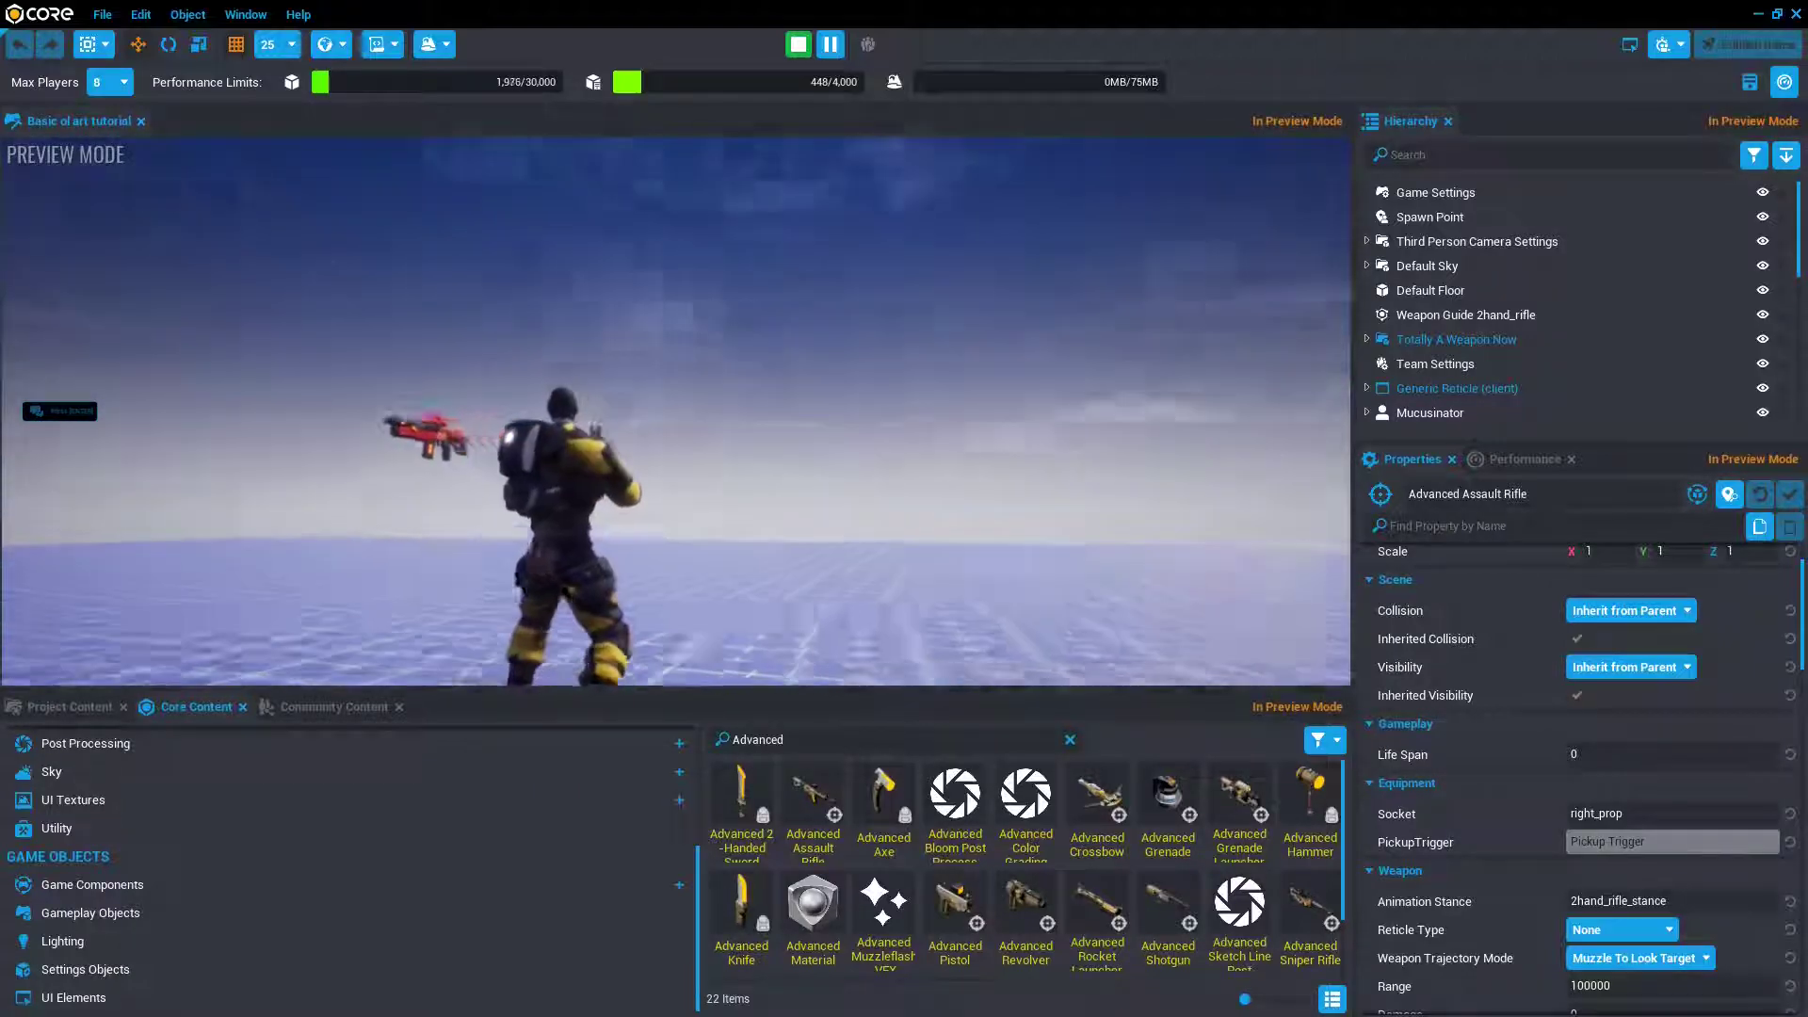
click(676, 411)
key(=)
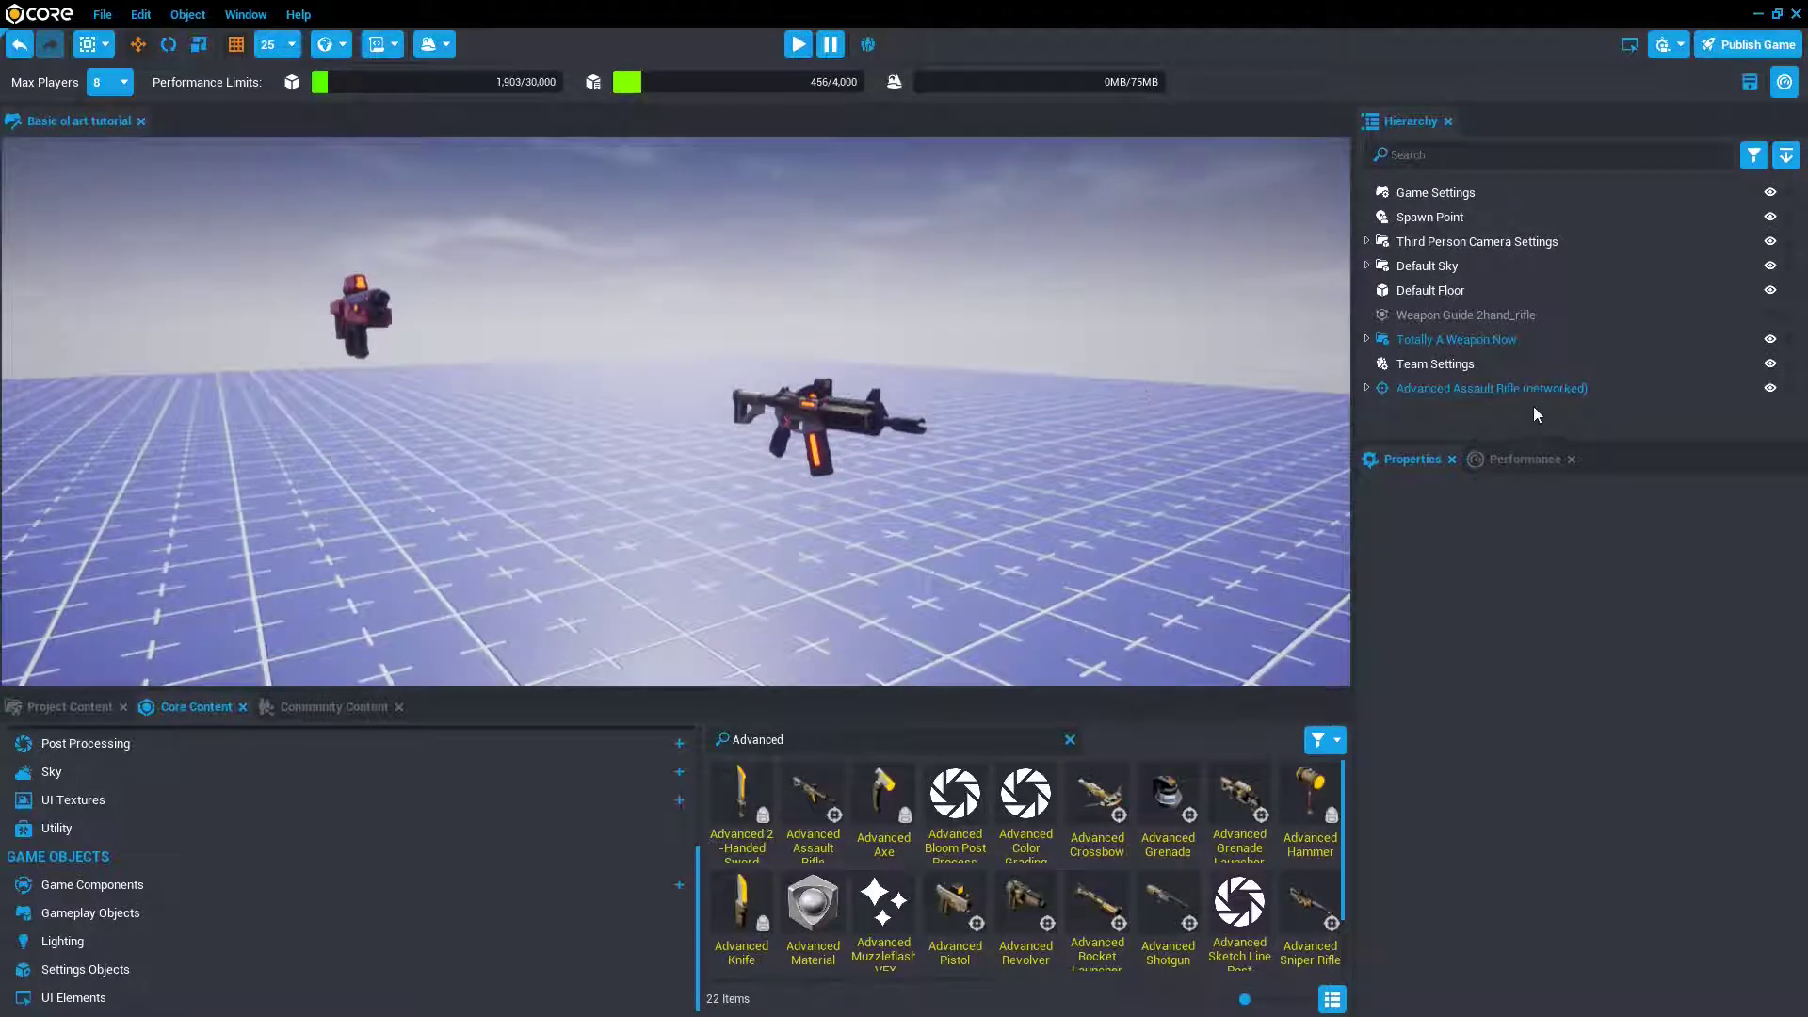
- Set the equipment Socket of the Advanced Assault Rifle to head
click(1535, 392)
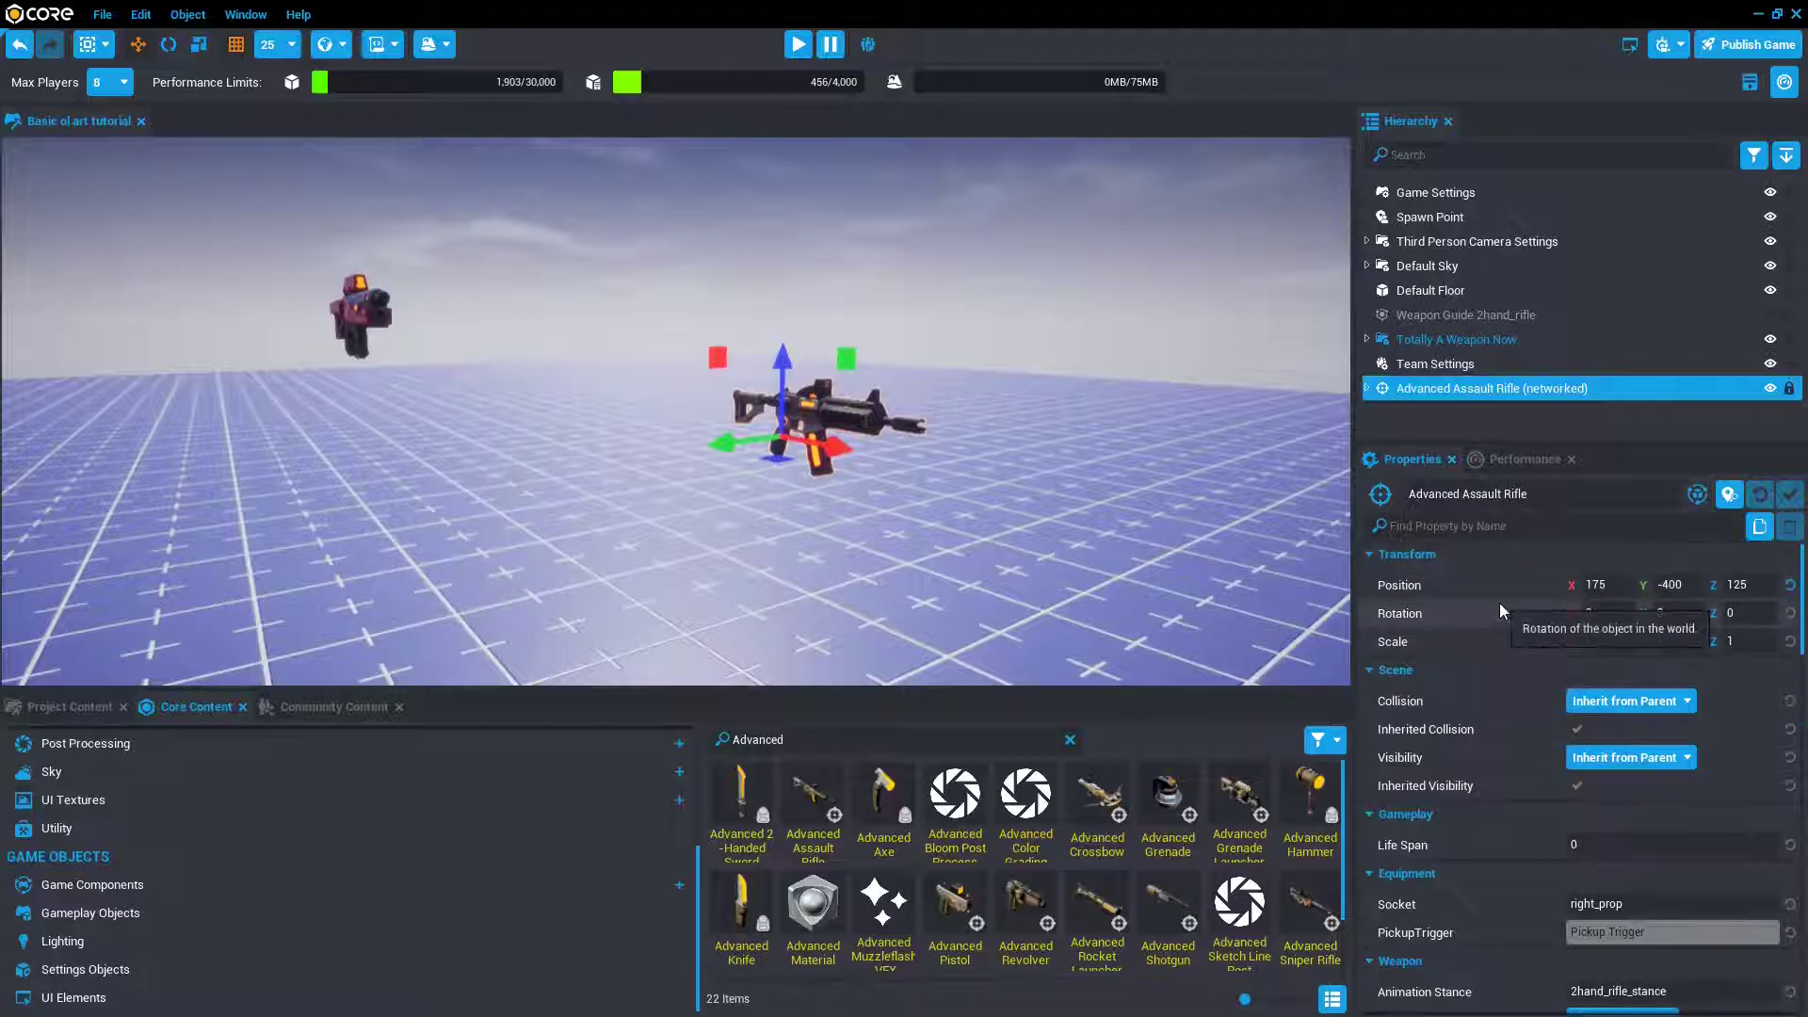
scroll(1459, 598, down, 3)
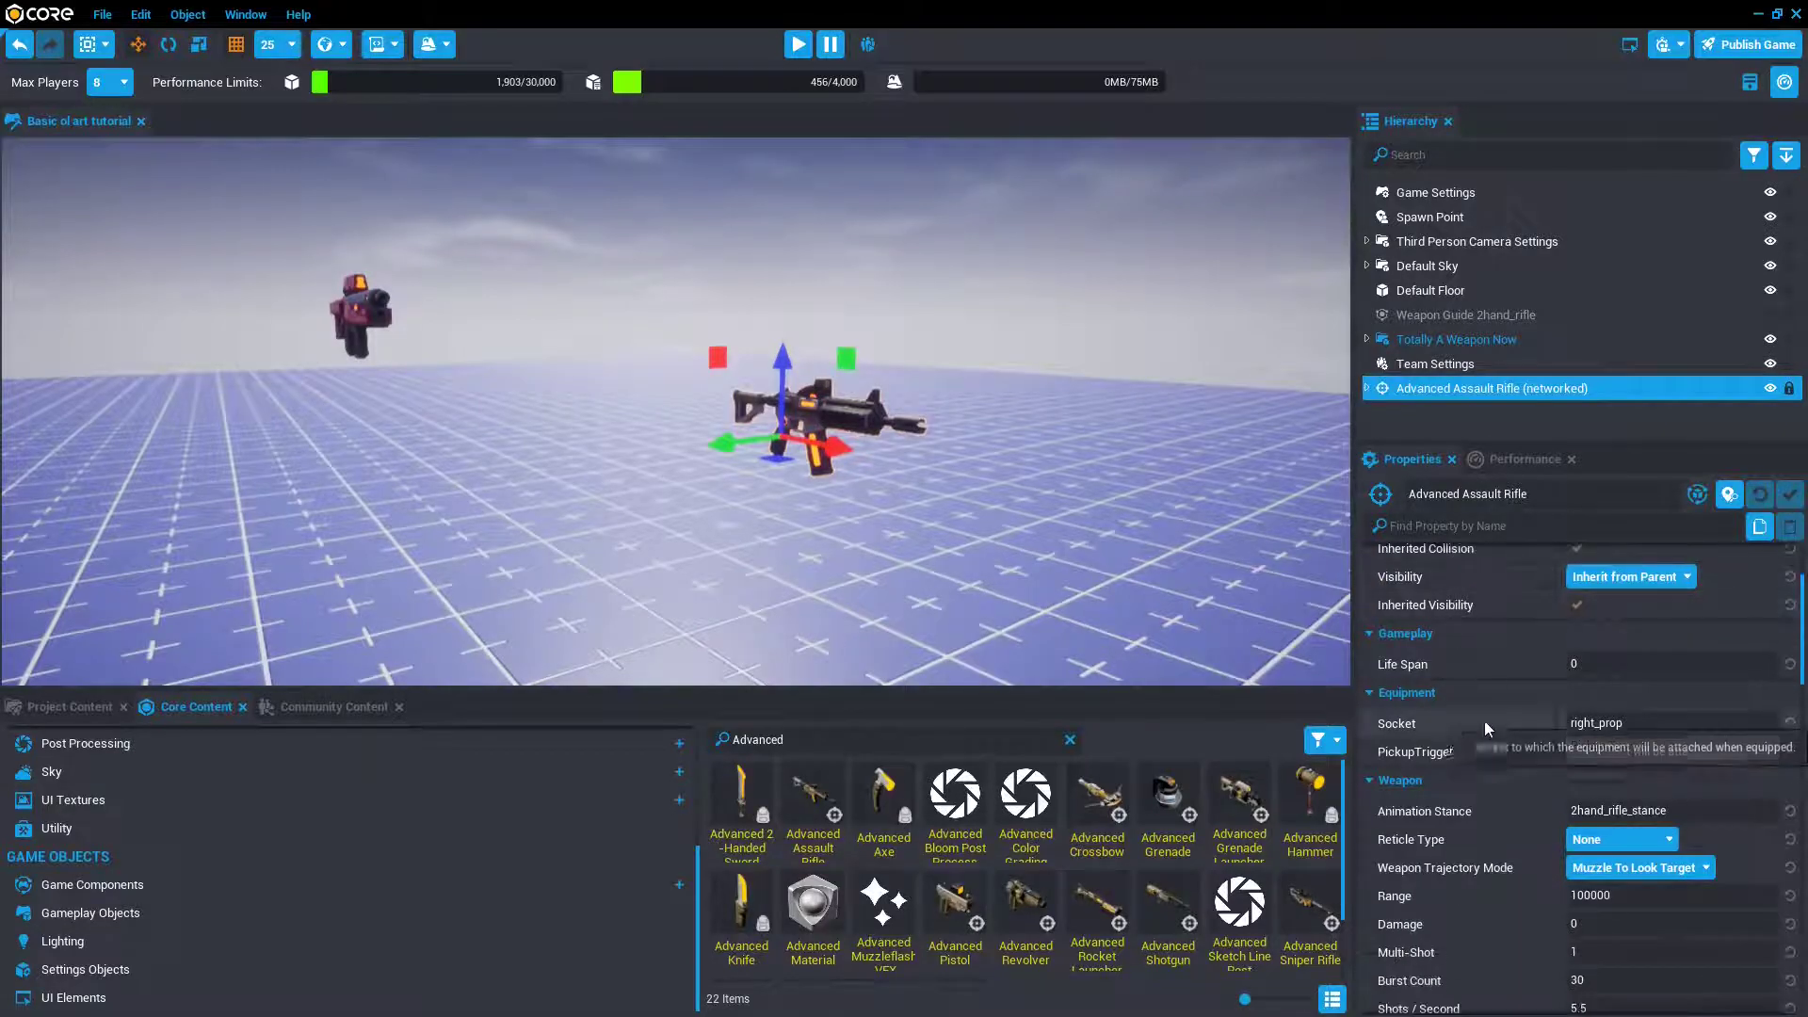
key(w)
right_drag(823, 533, 1087, 576)
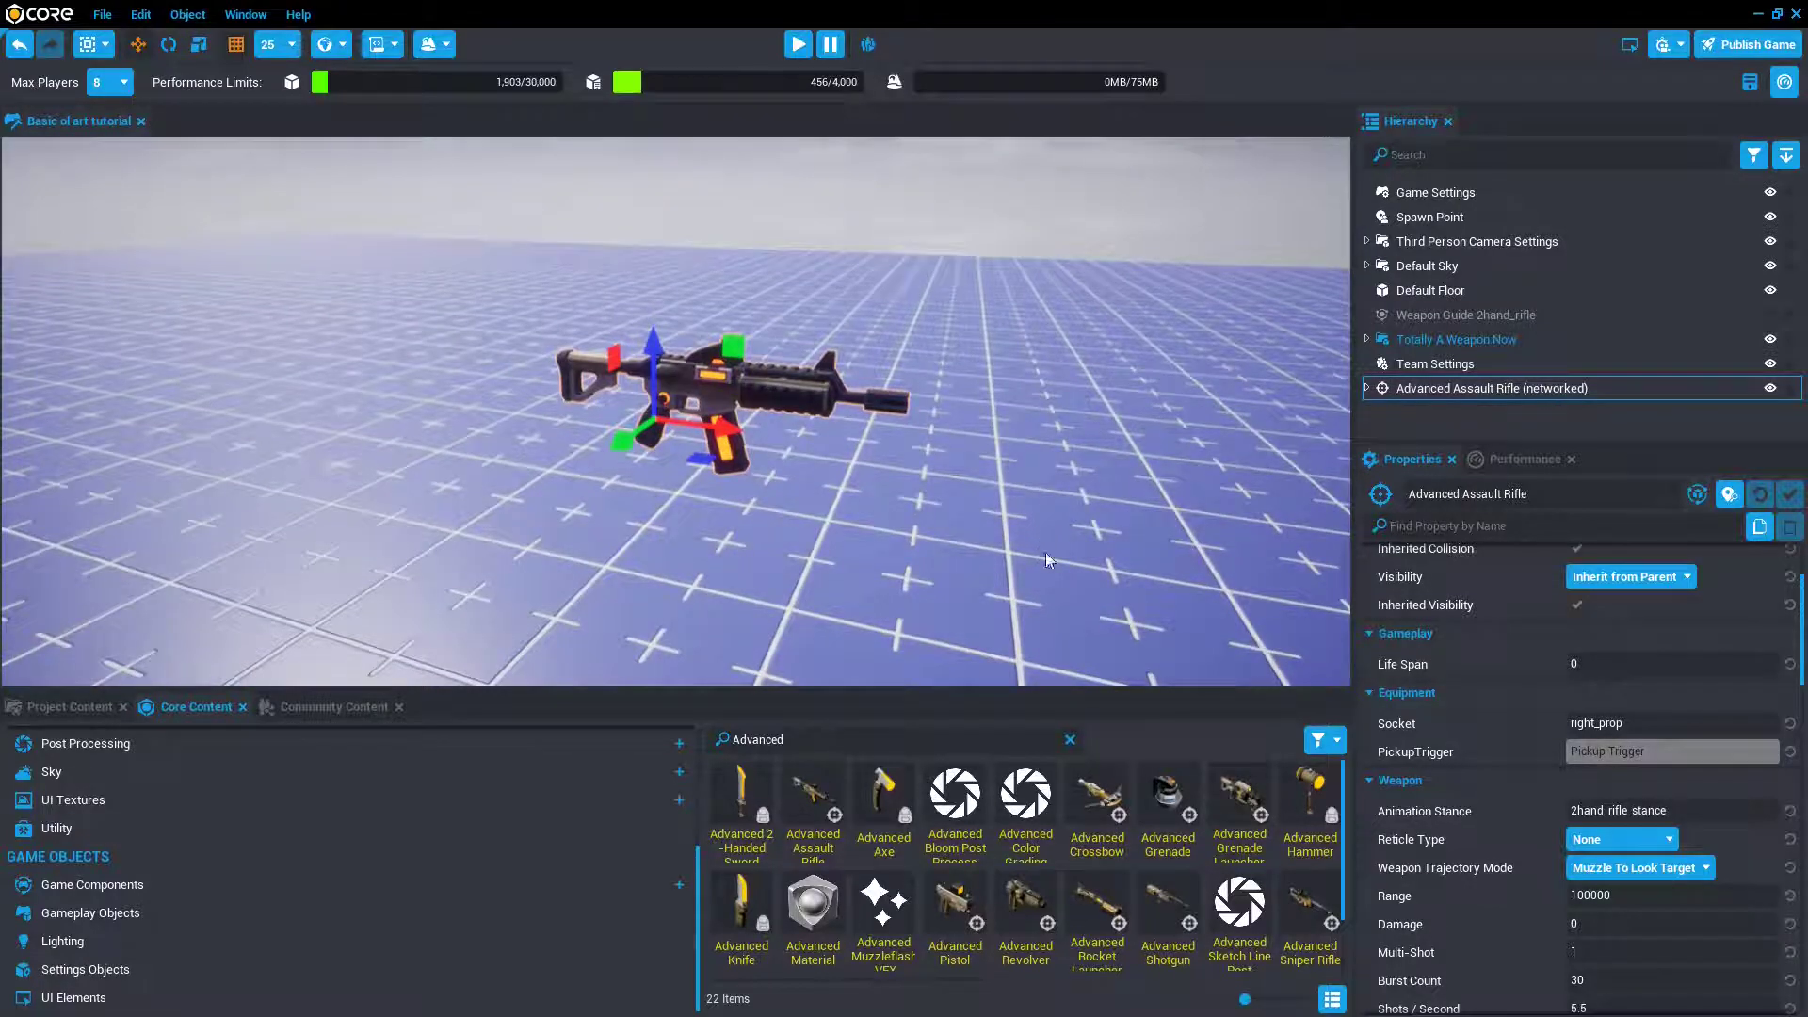
click(1633, 725)
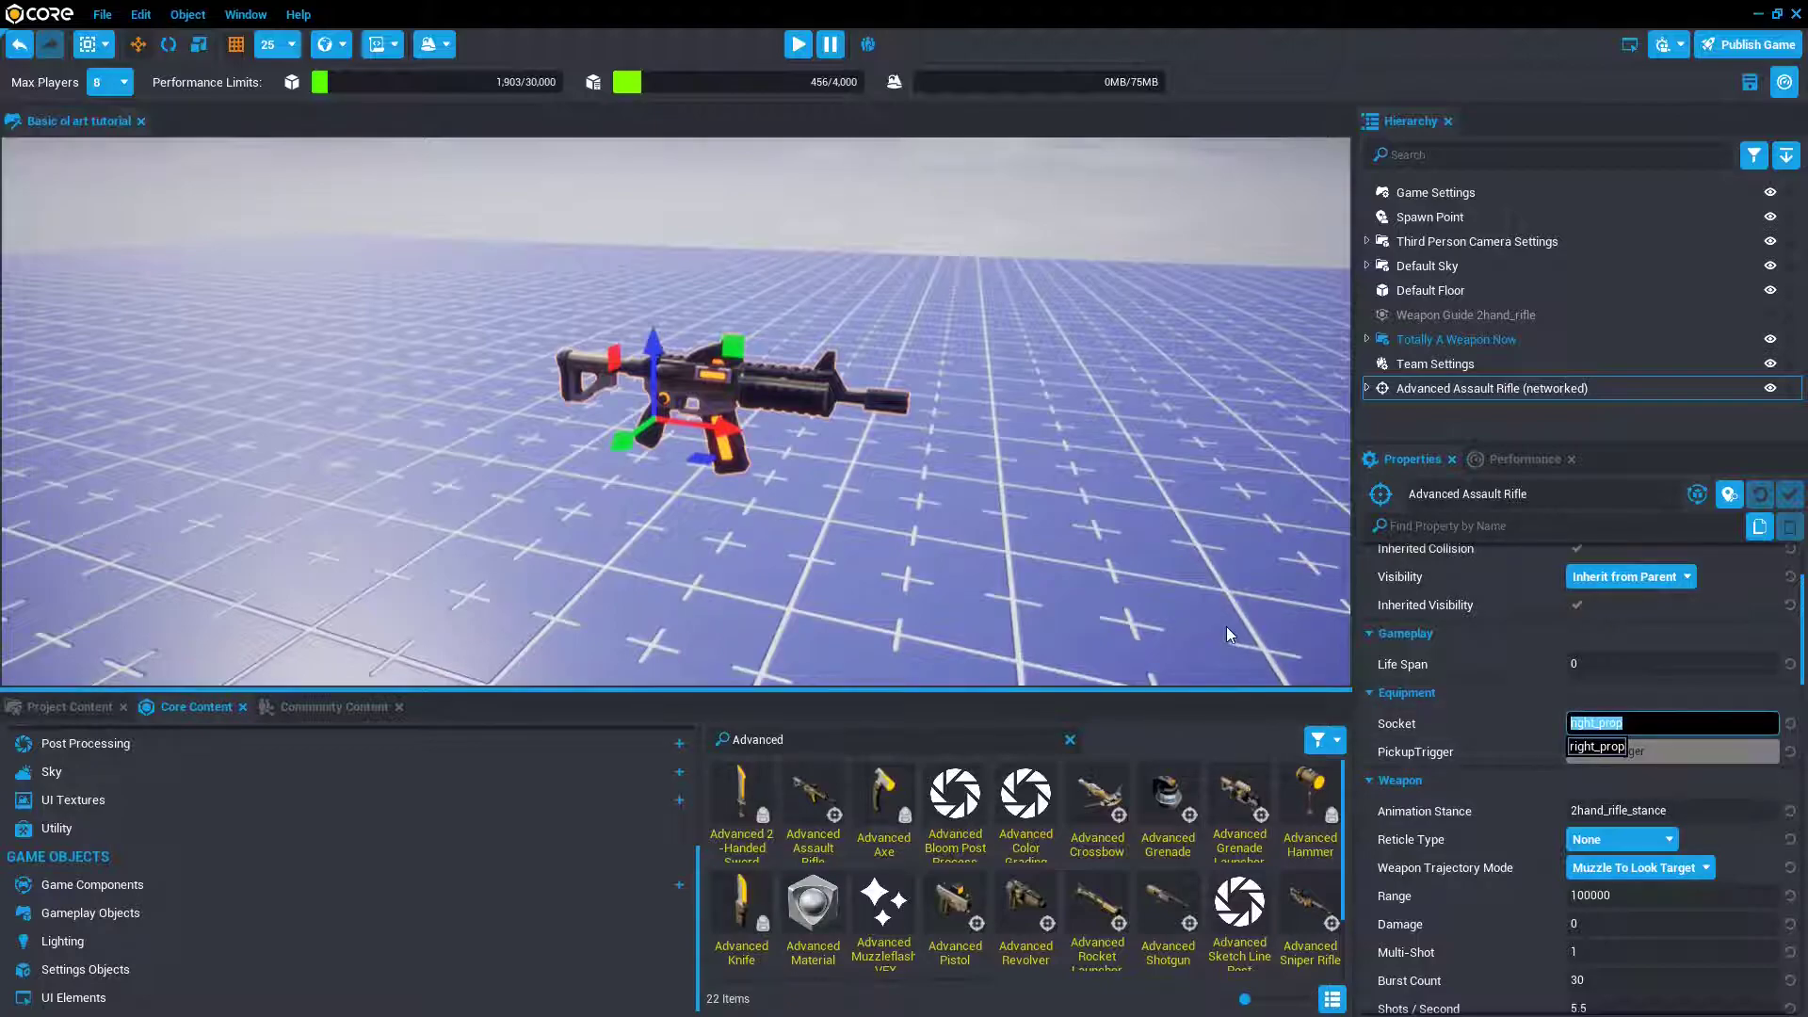
text(head)
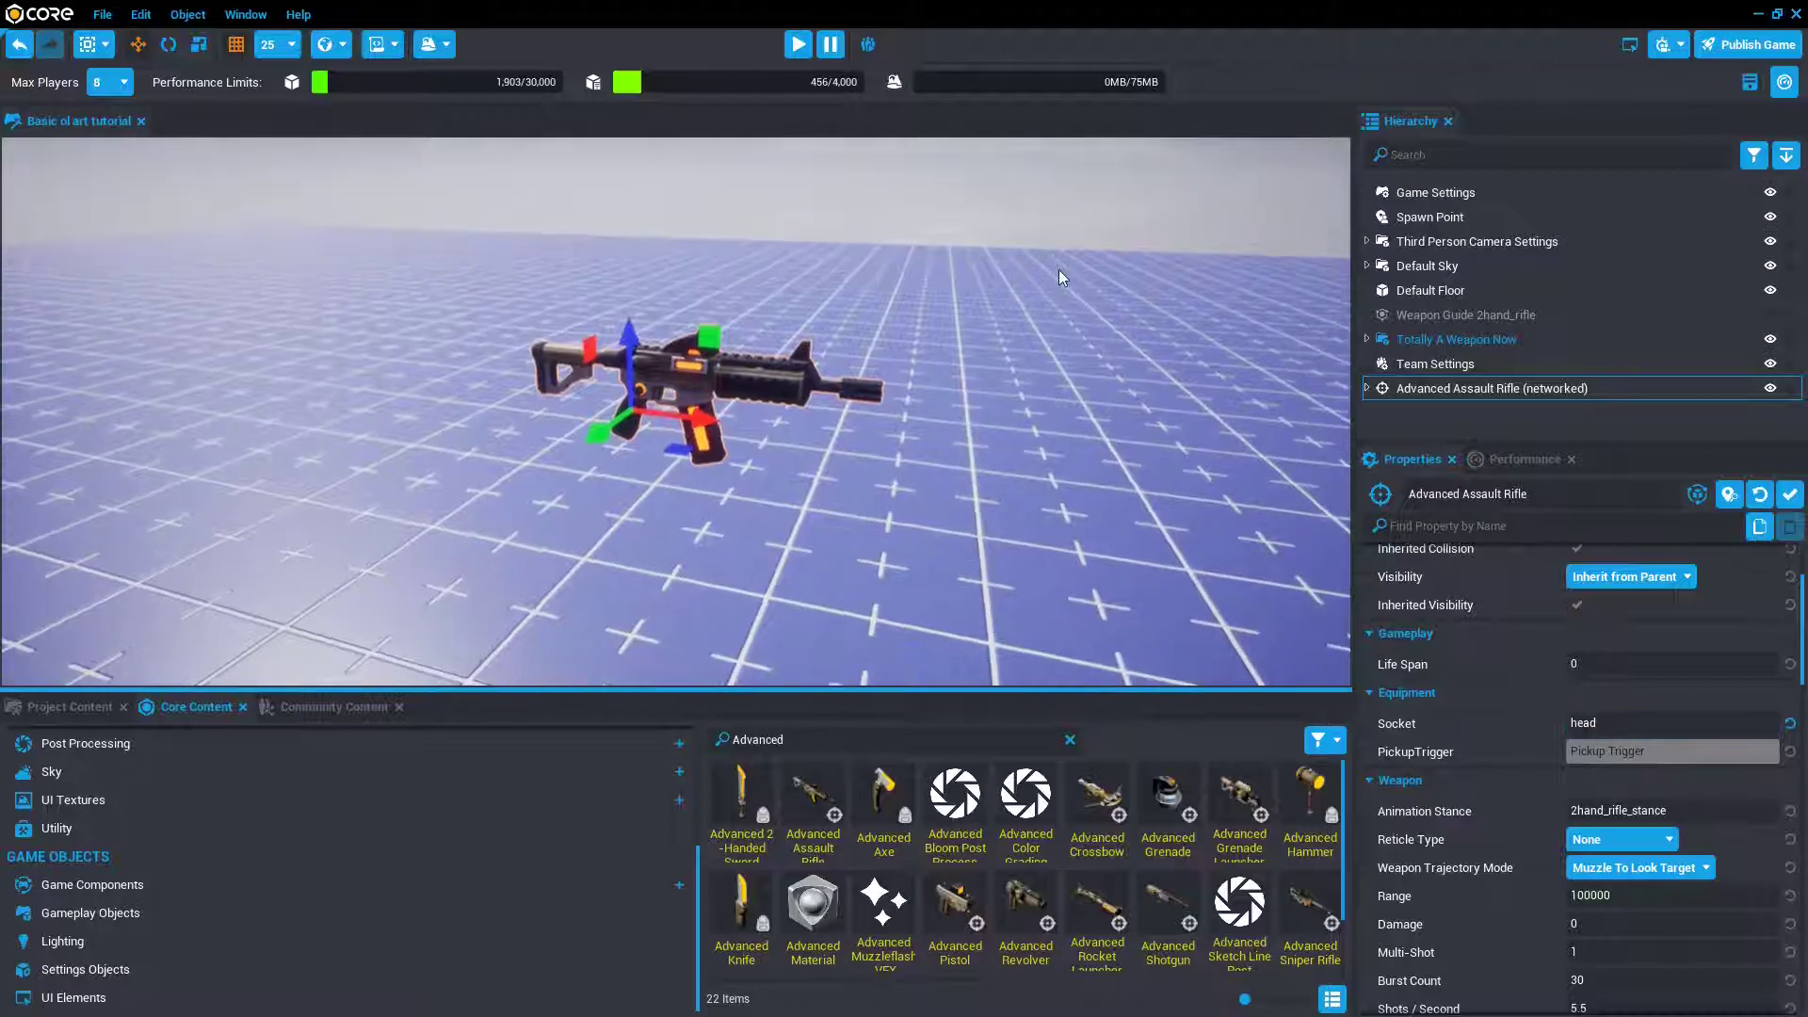
- Preview the game to pick up the head-mounted Advanced Assault Rifle and fire it, and end the preview
text(=)
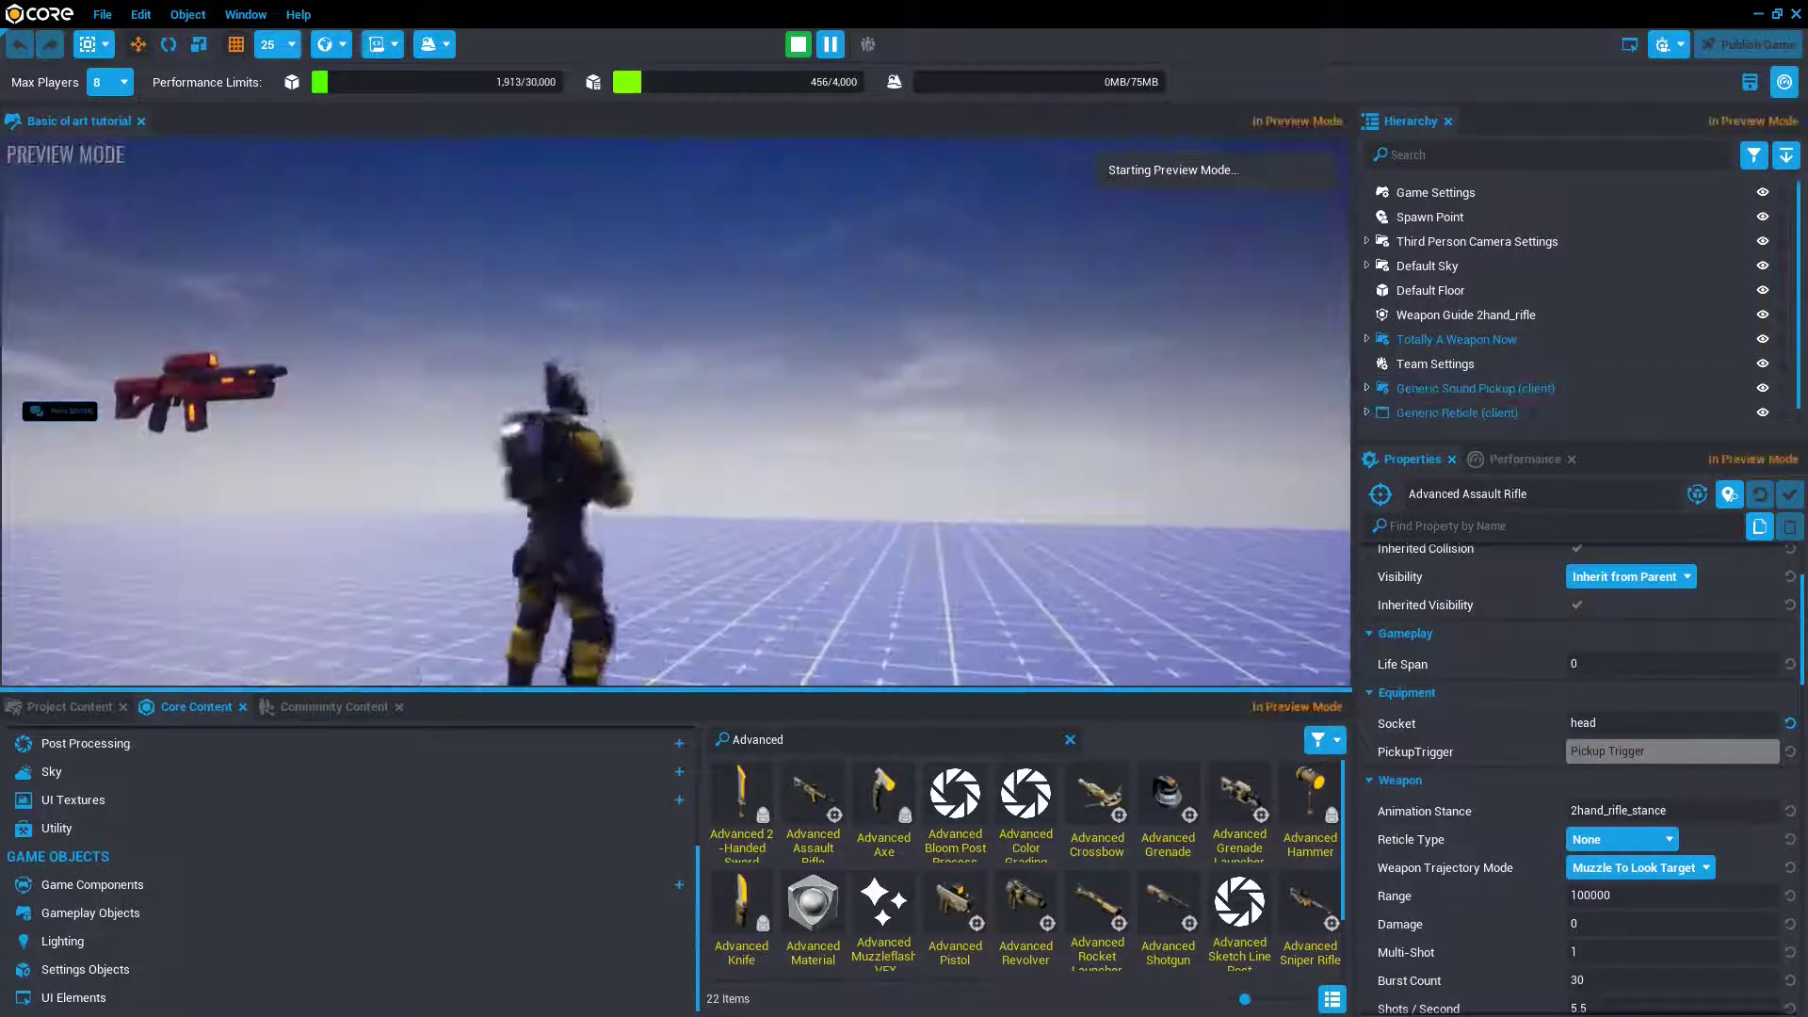
click(675, 411)
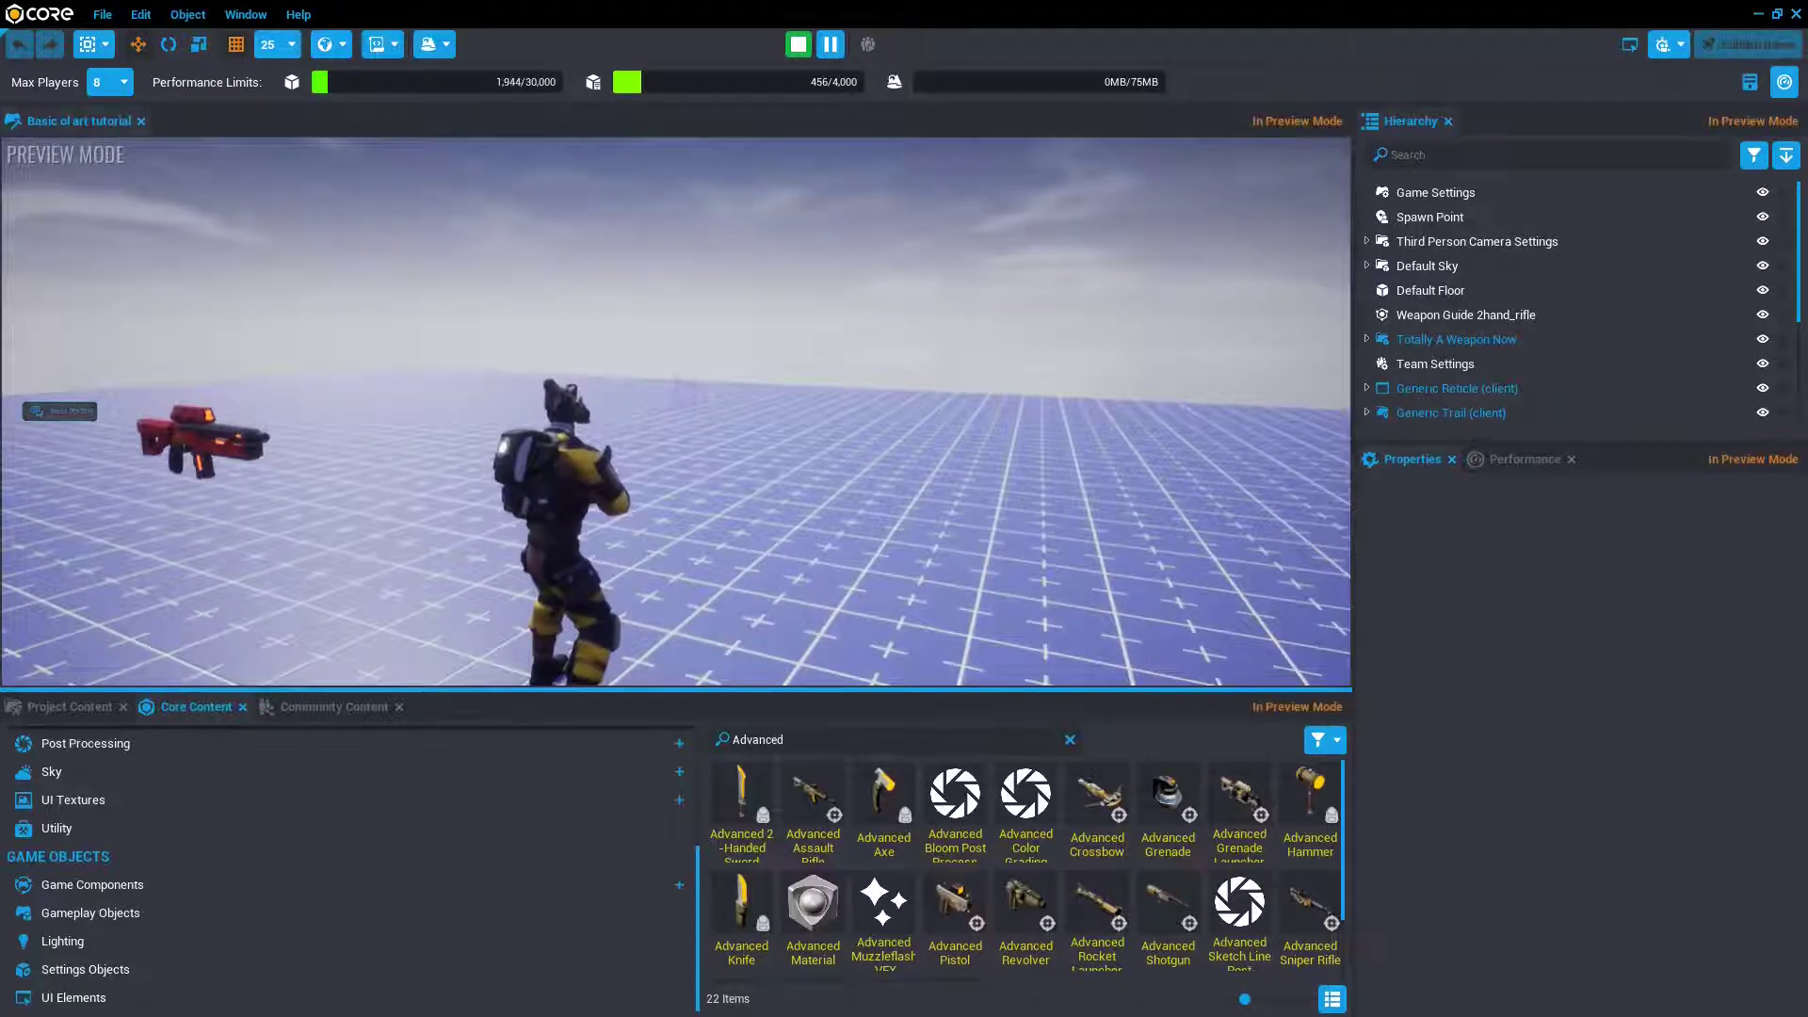
key(equal)
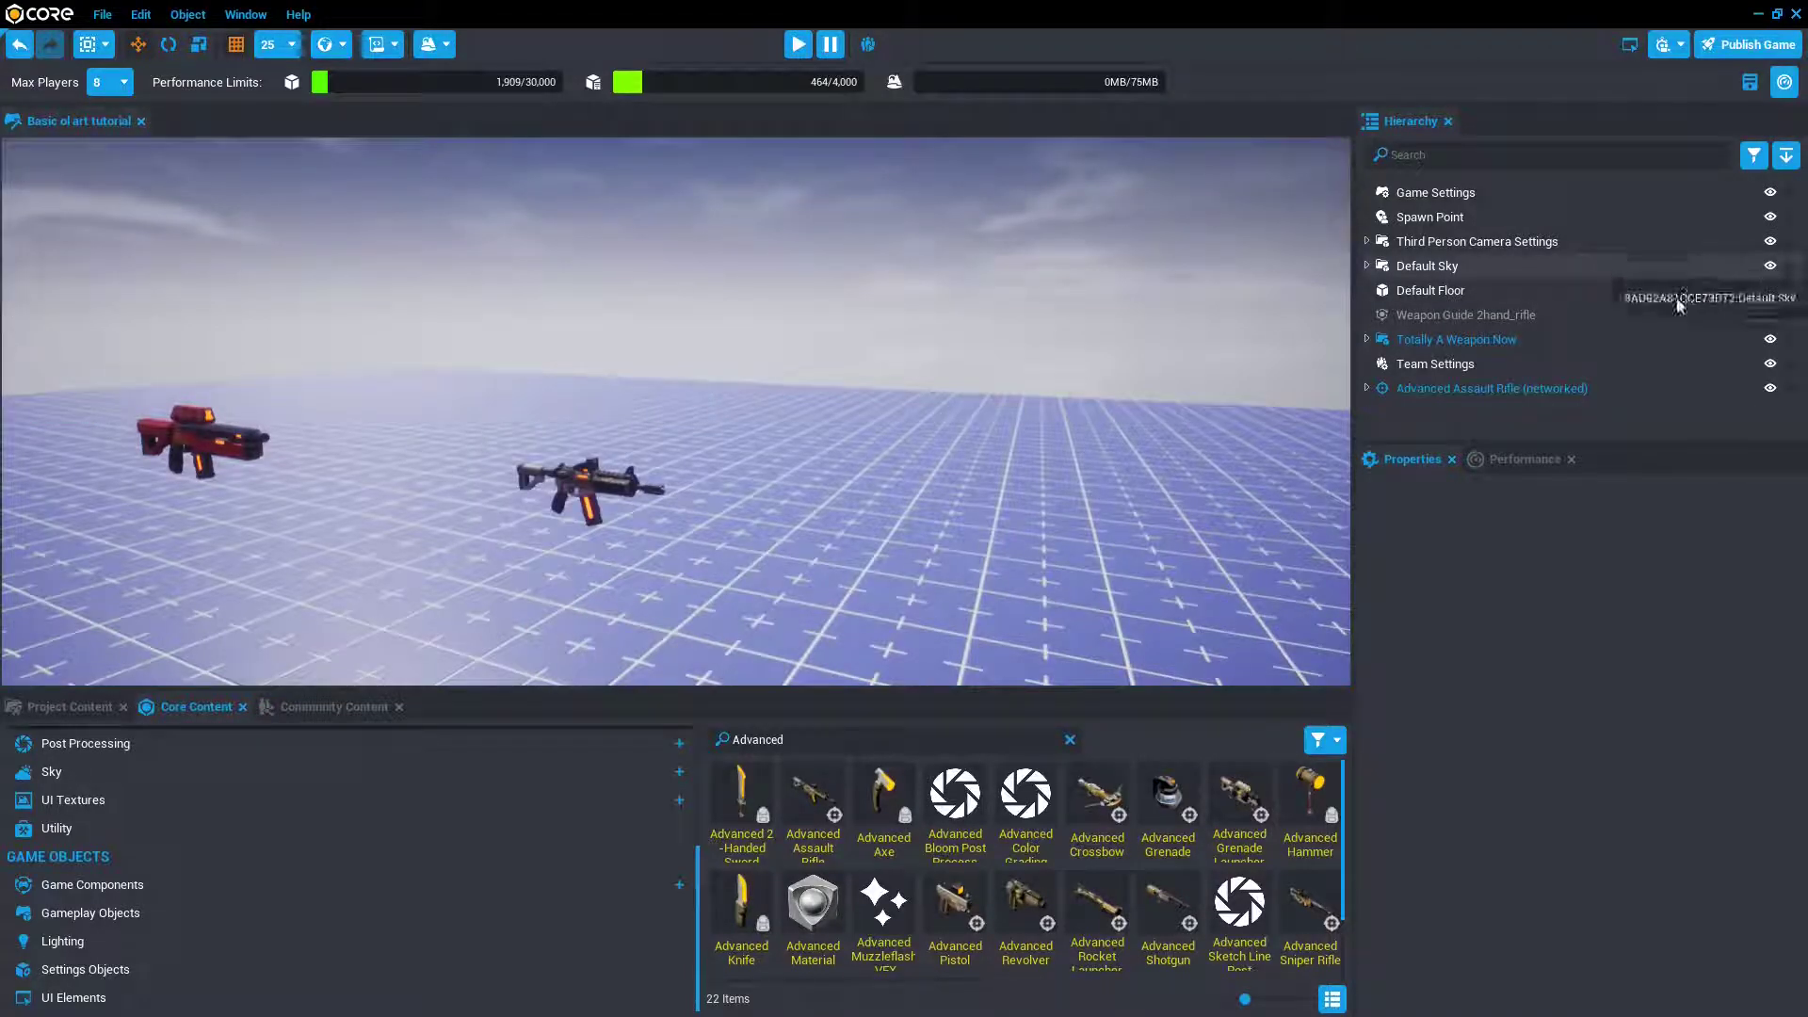
- Reset the equipment Socket of the Advanced Assault Rifle to its default, right_prop
click(1544, 390)
scroll(1448, 576, down, 1)
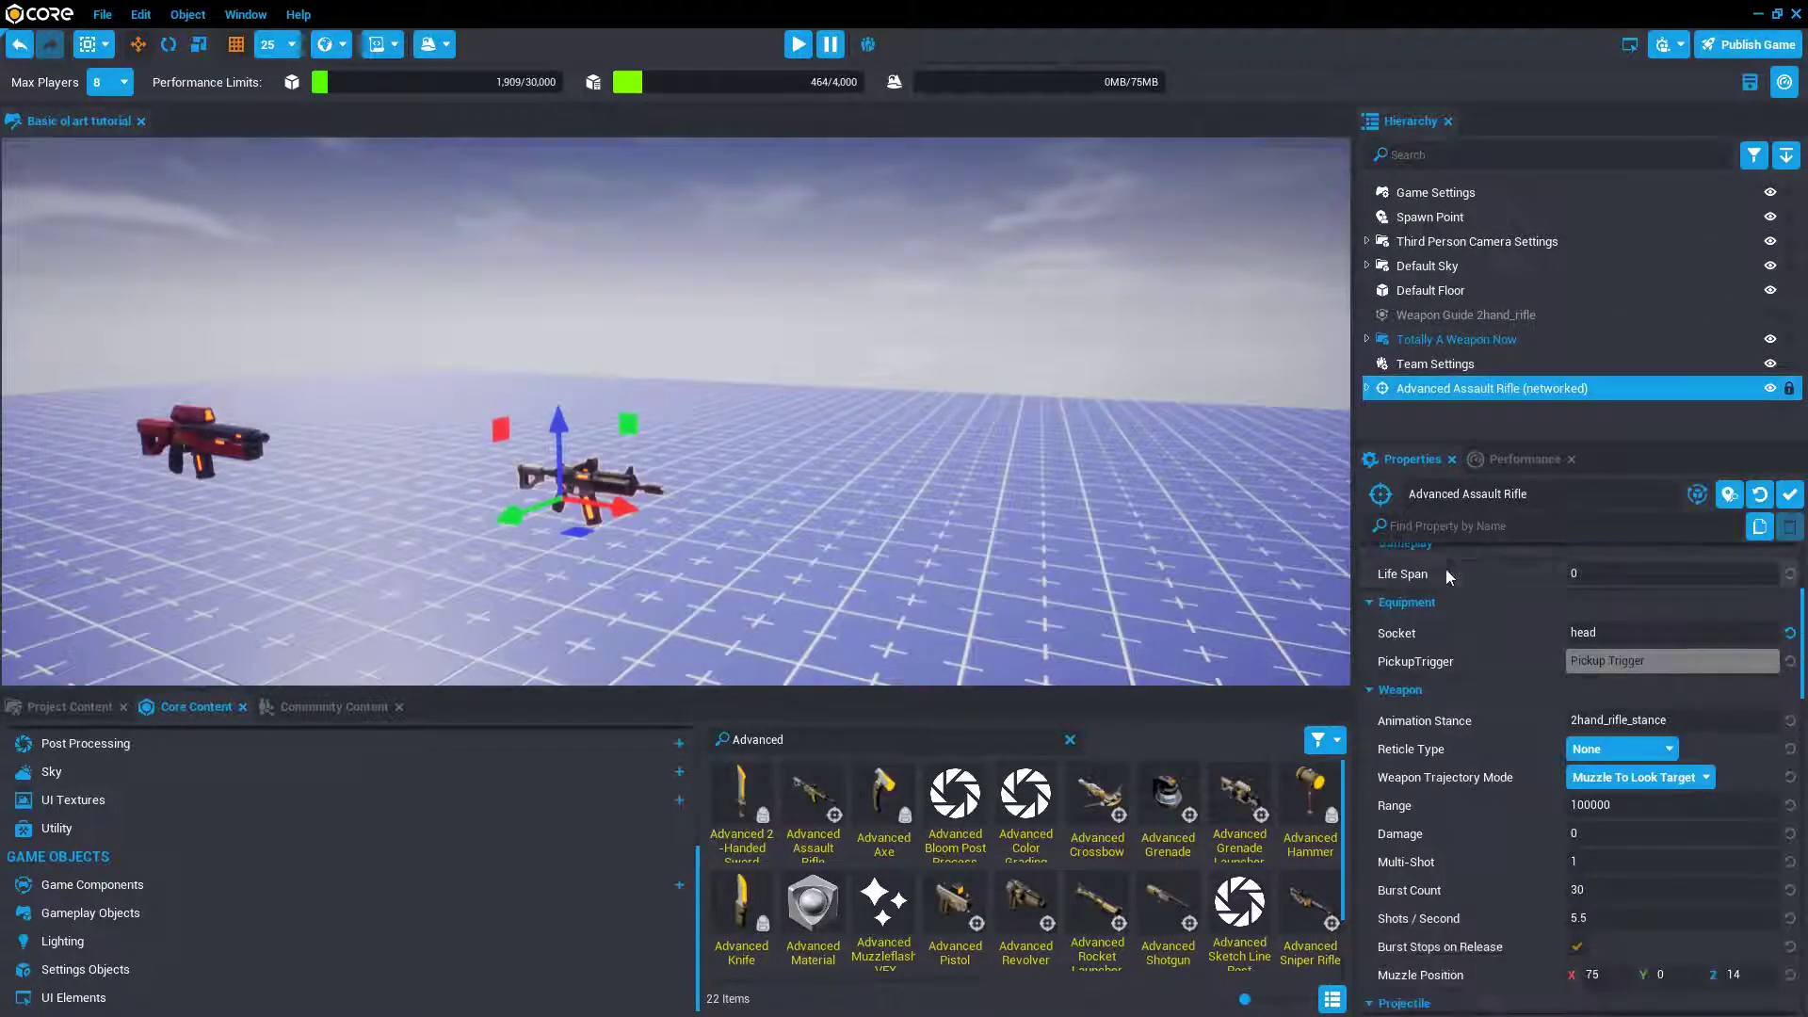
click(1790, 633)
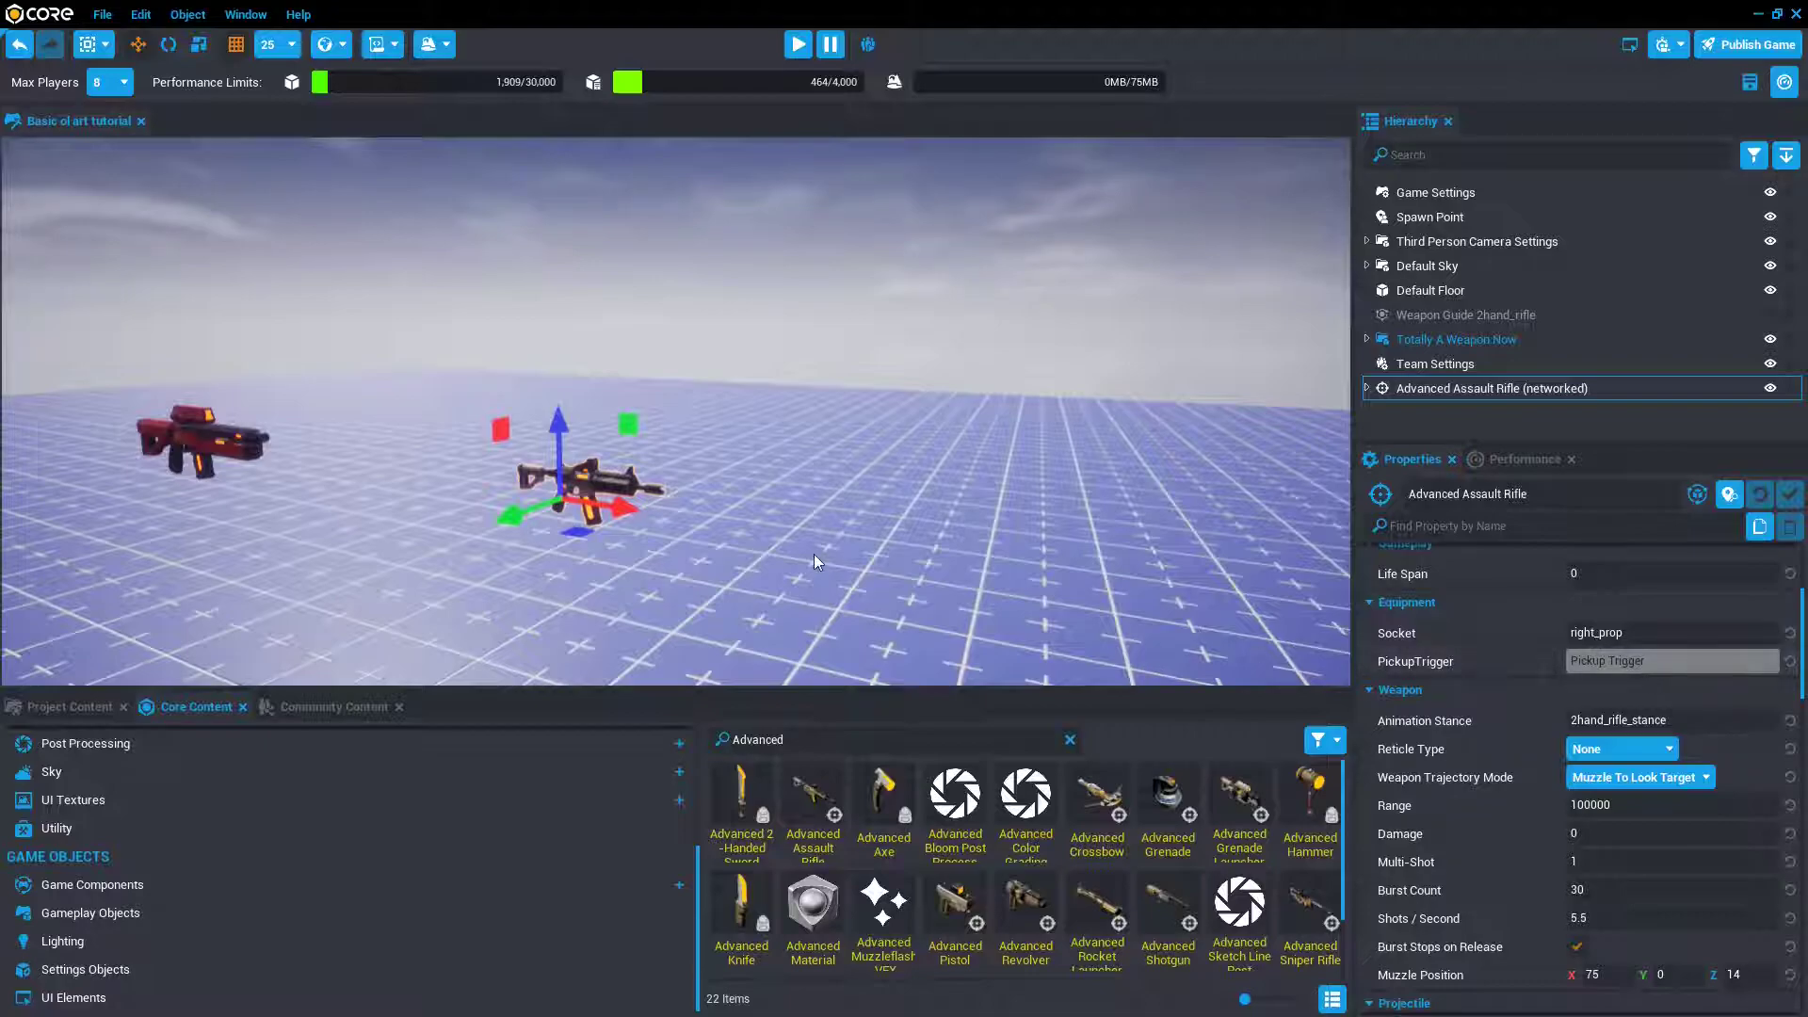
key(f)
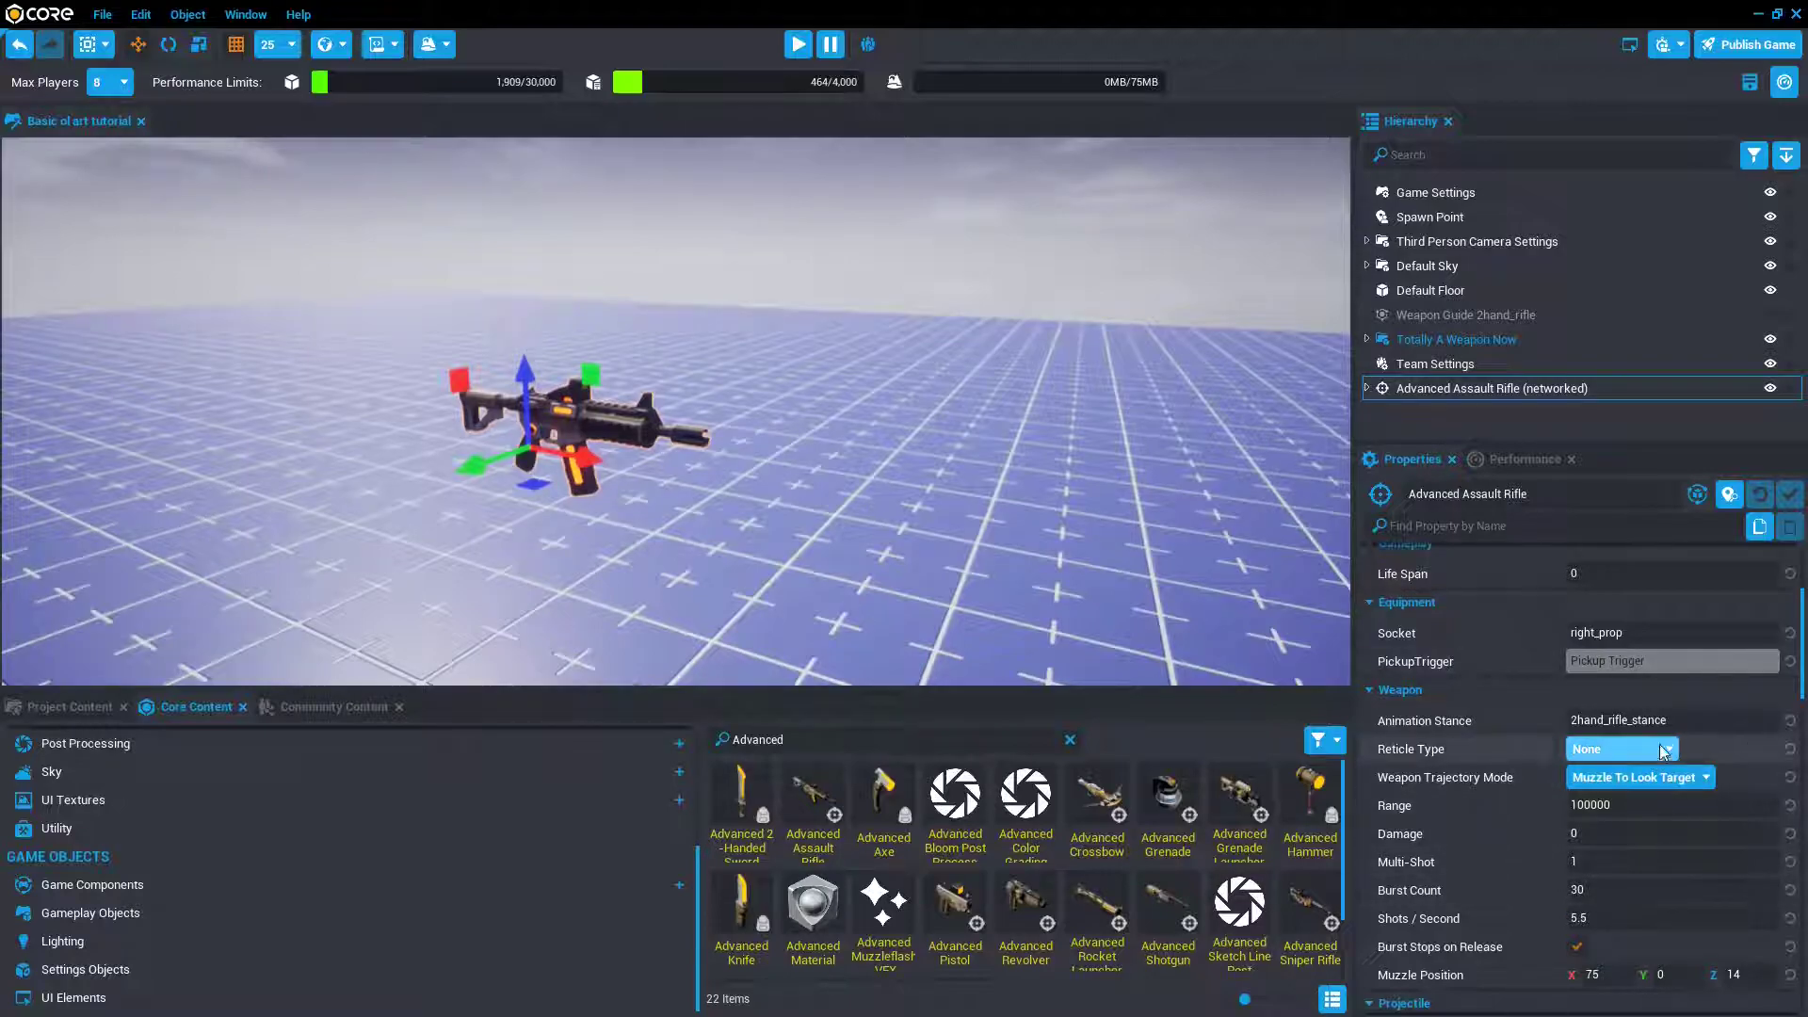
- Browse the available Animation Stance options of the Advanced Assault Rifle and keep 2hand_rifle_stance
click(1688, 721)
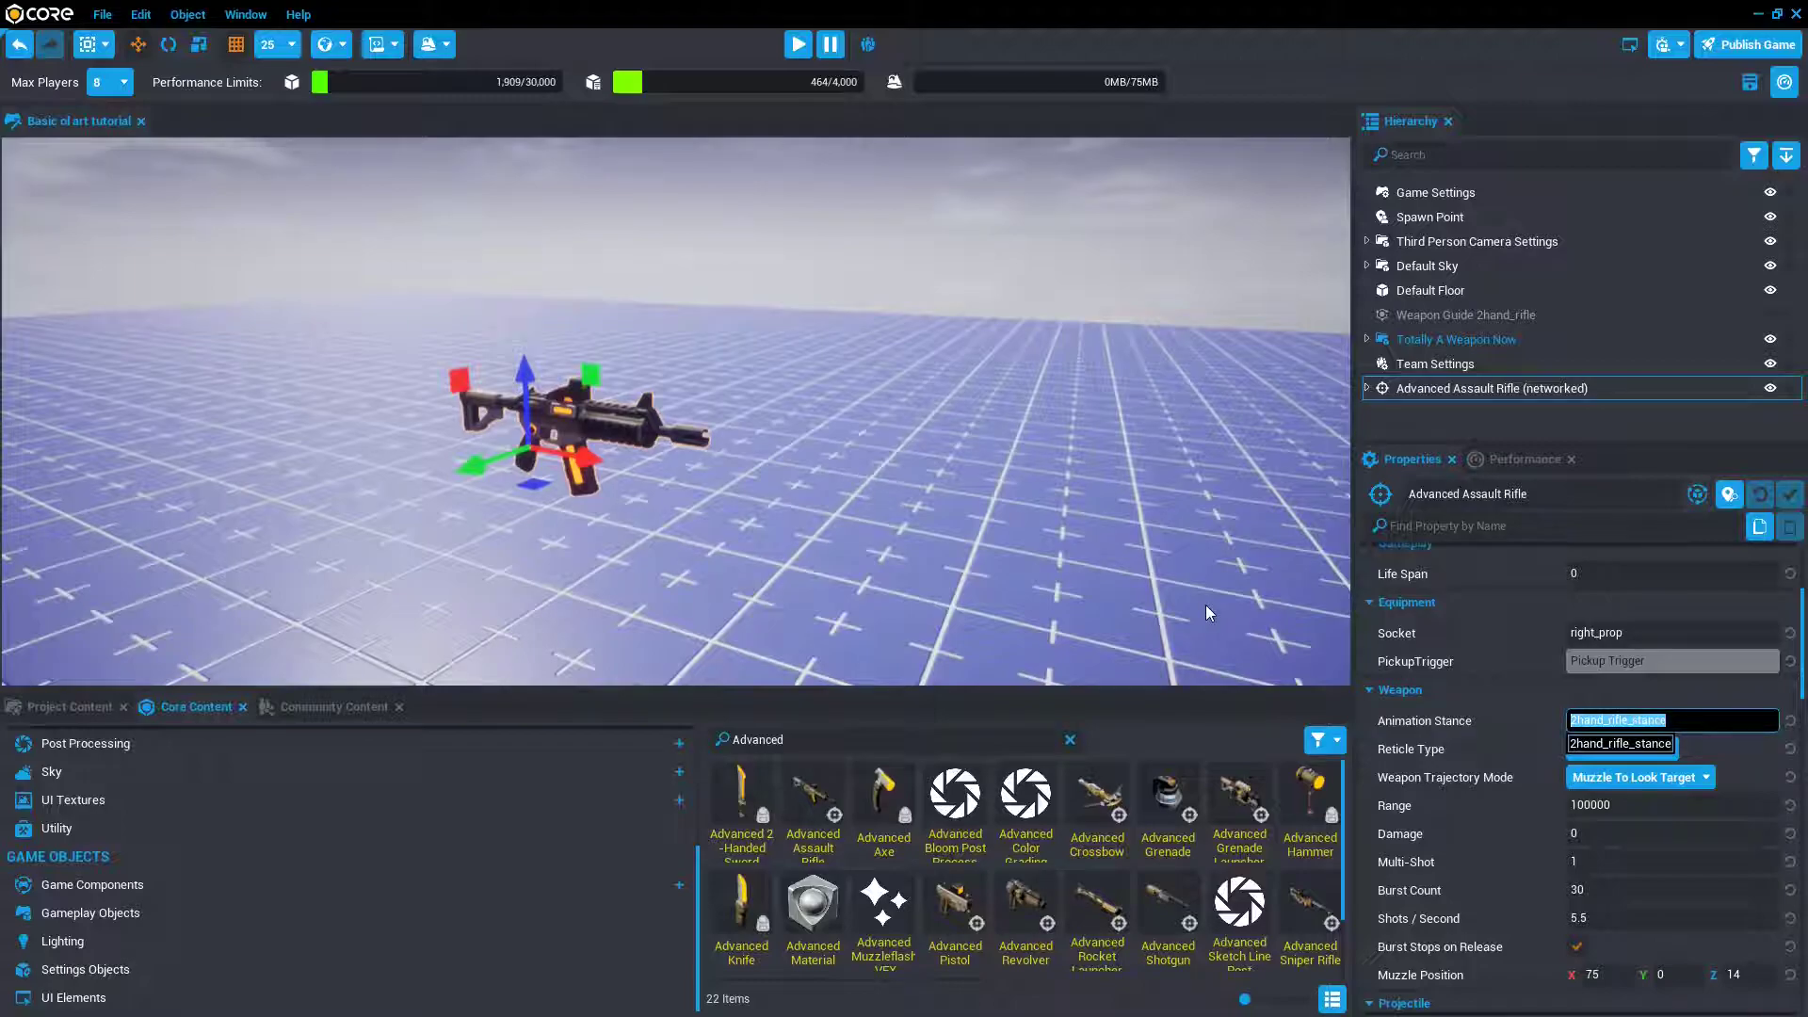
key(BackSpace)
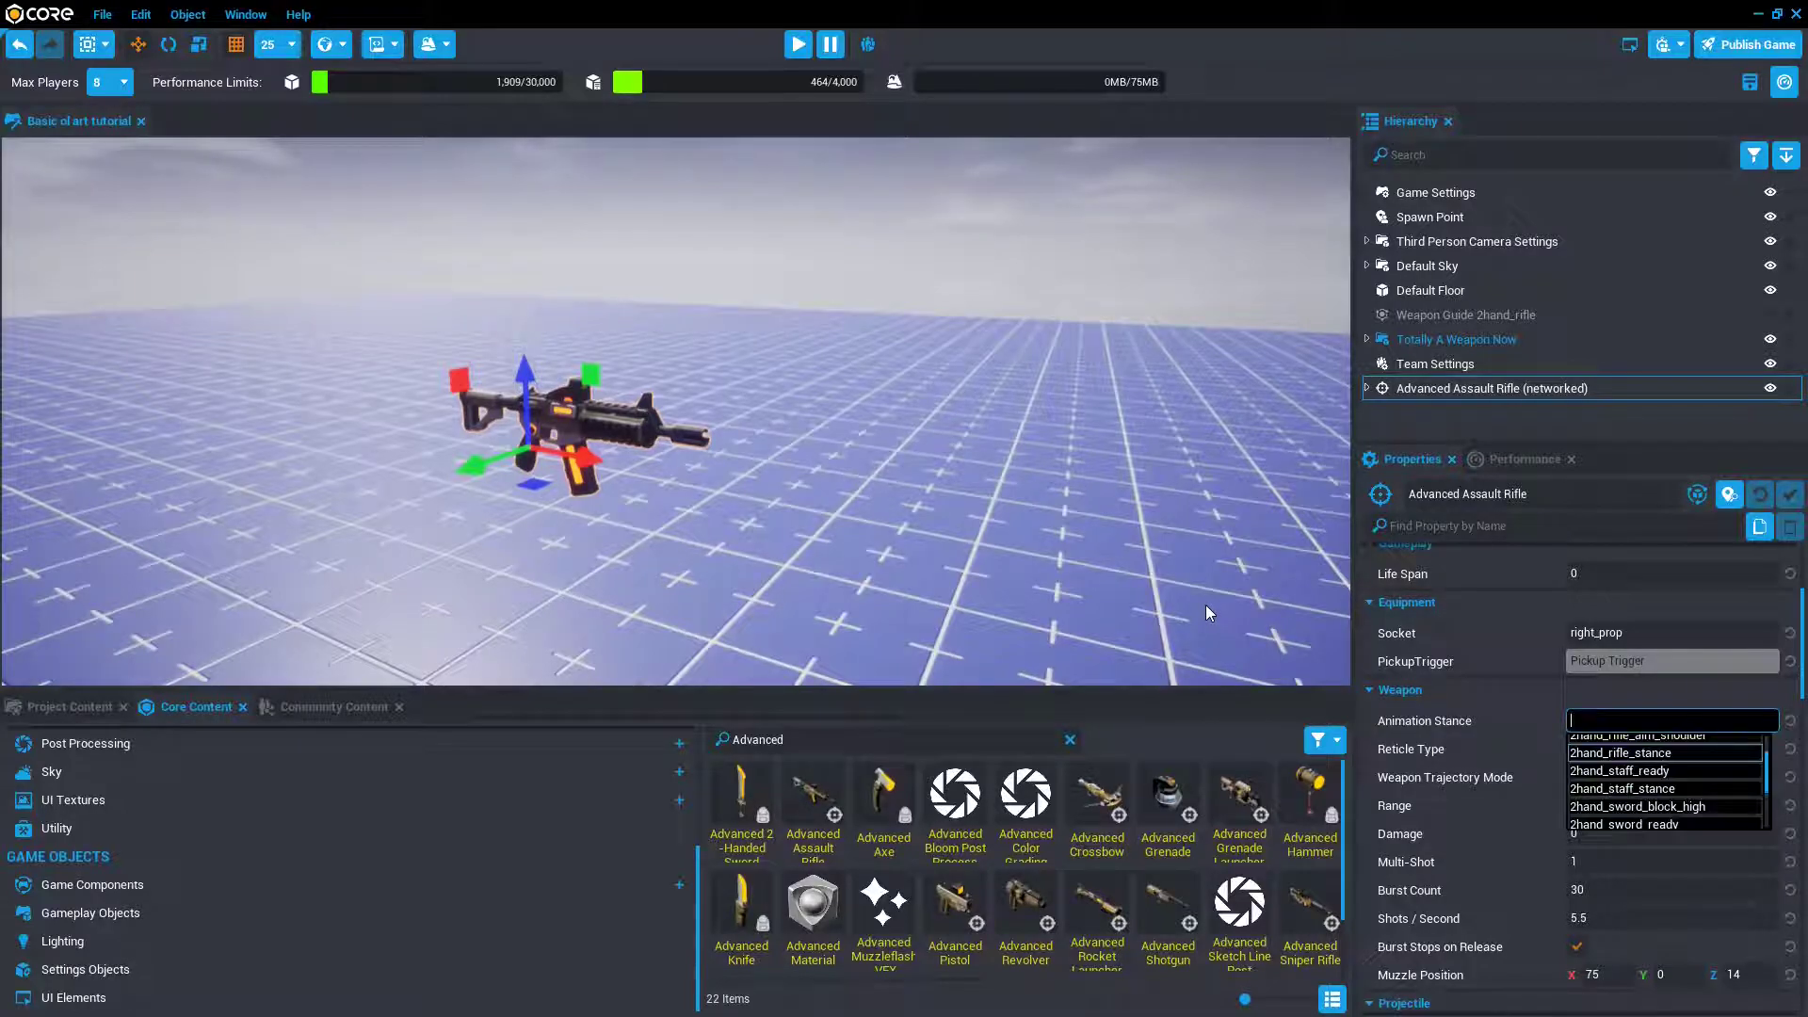
scroll(1634, 812, up, 5)
scroll(1624, 787, down, 1)
scroll(1631, 829, down, 10)
scroll(1639, 818, up, 5)
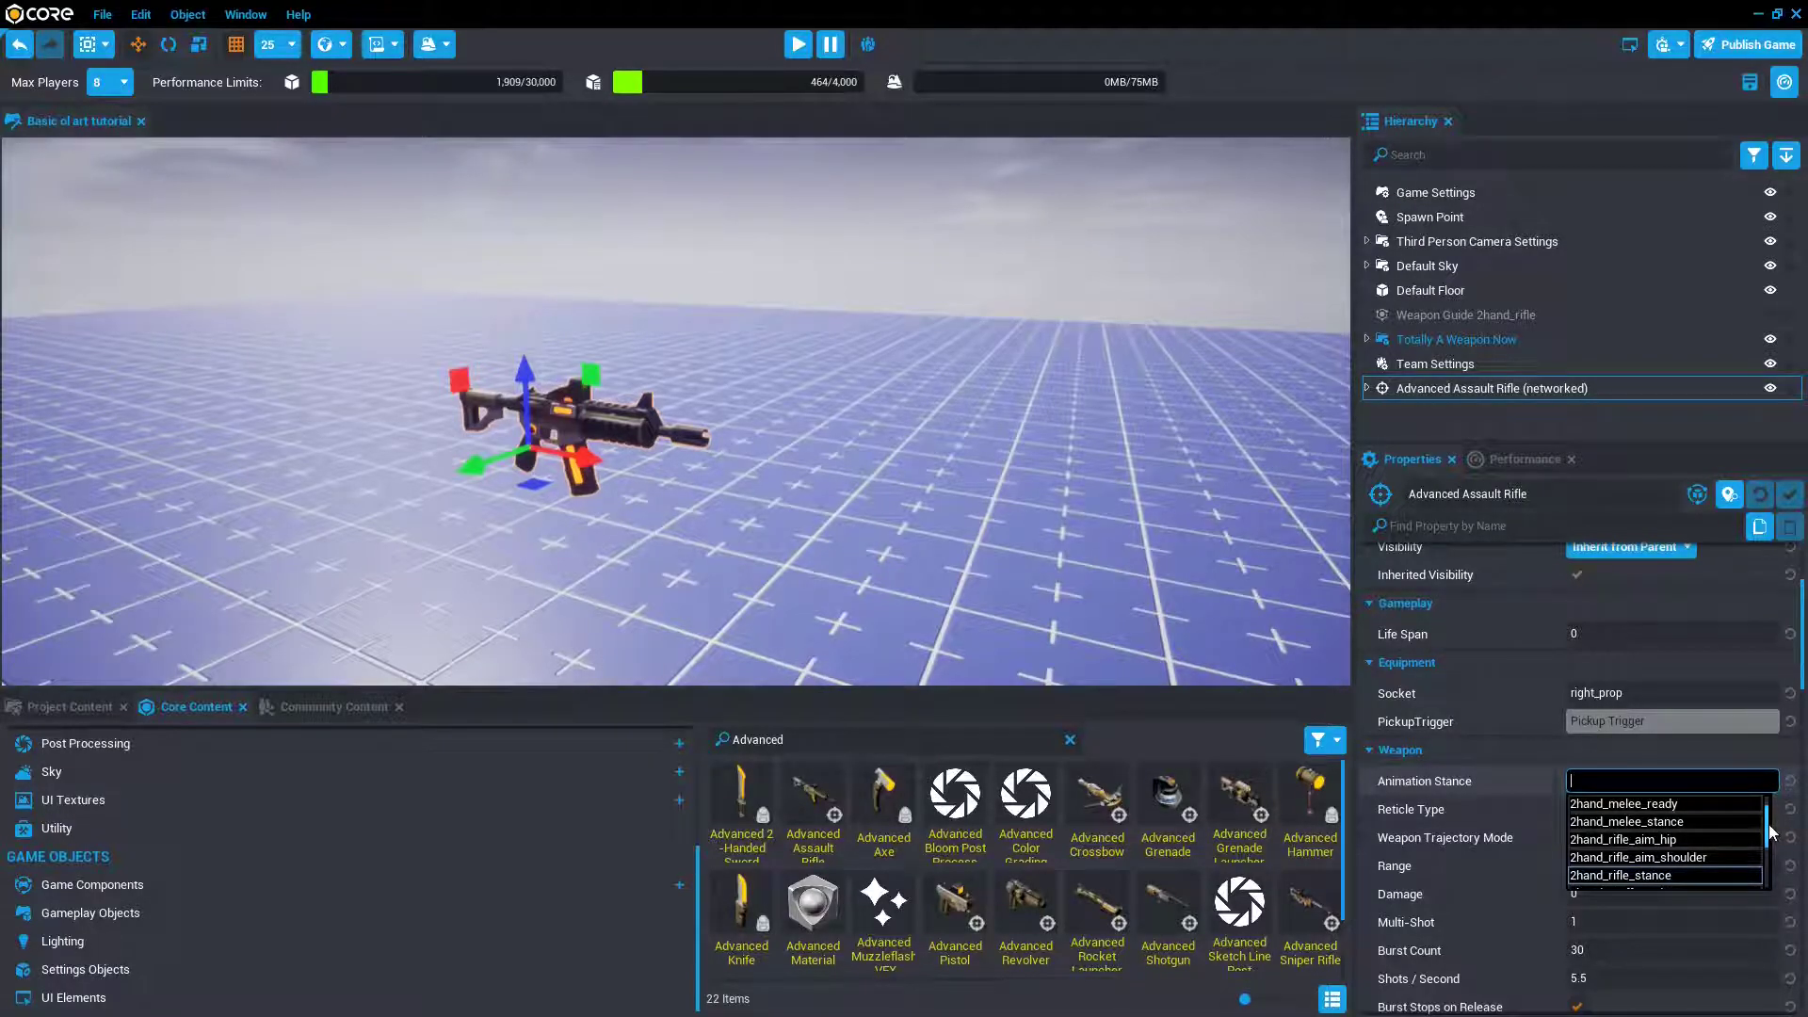
click(1680, 759)
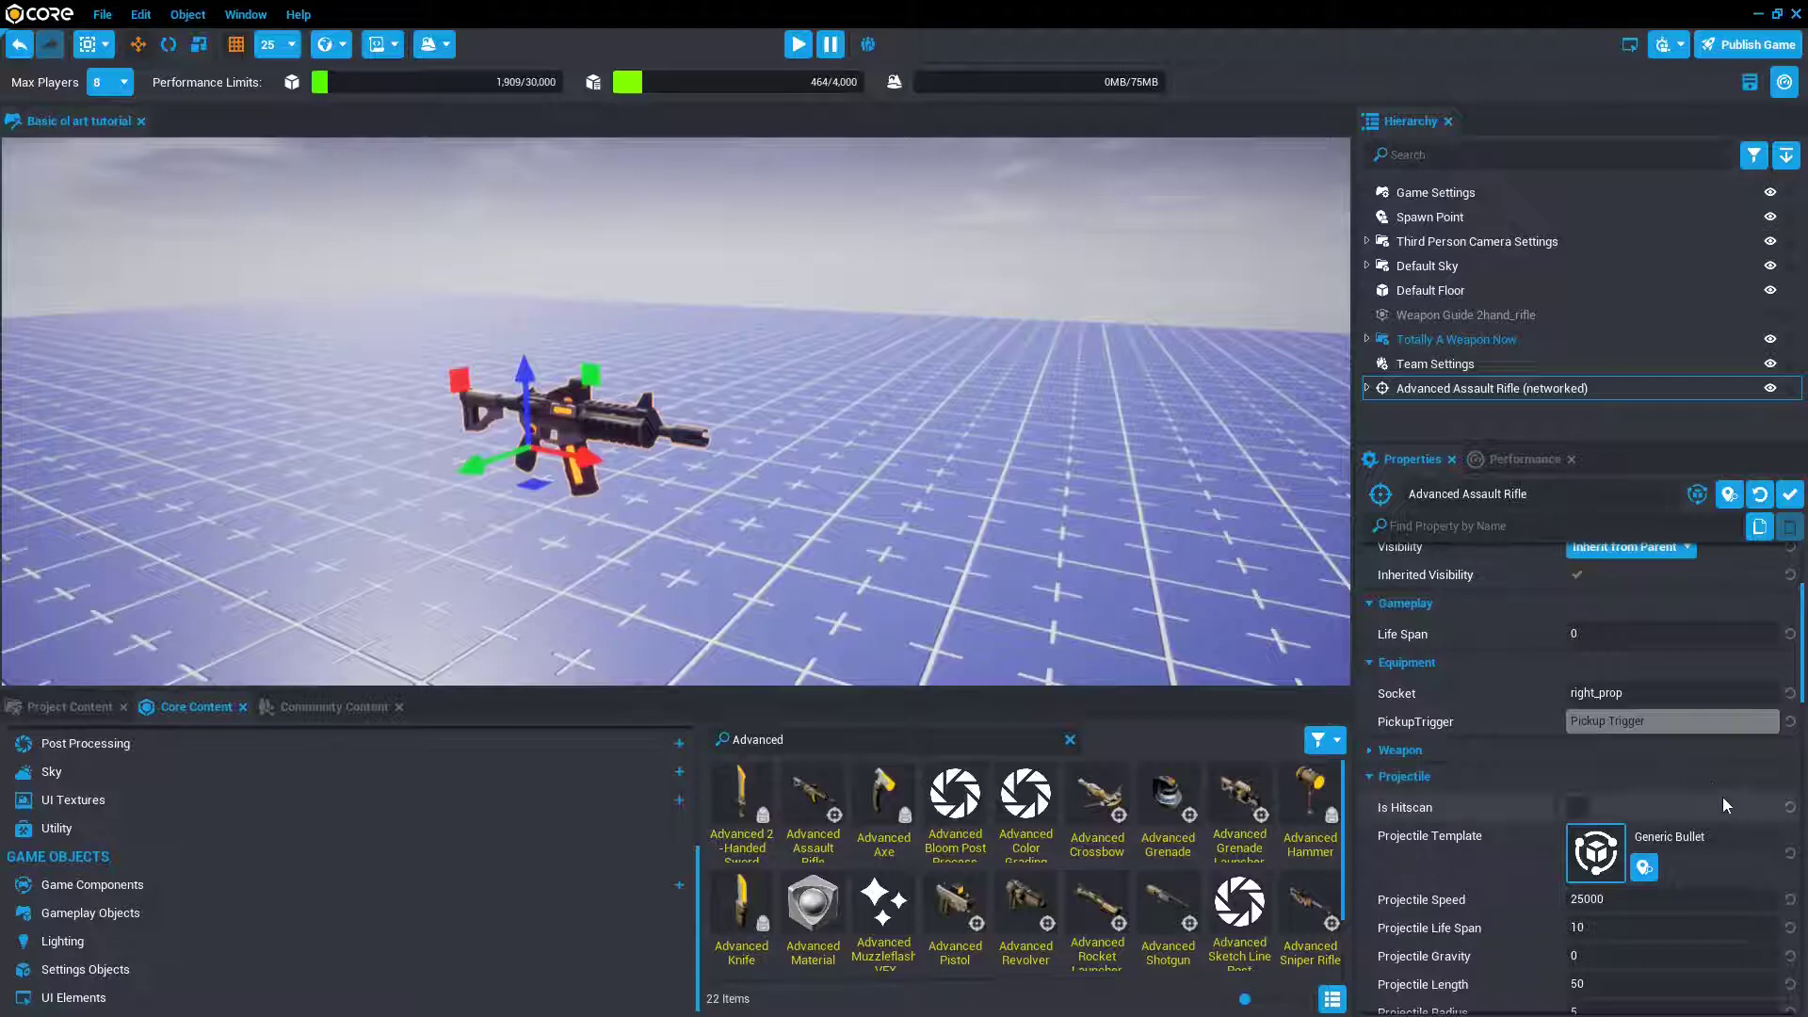
click(1657, 754)
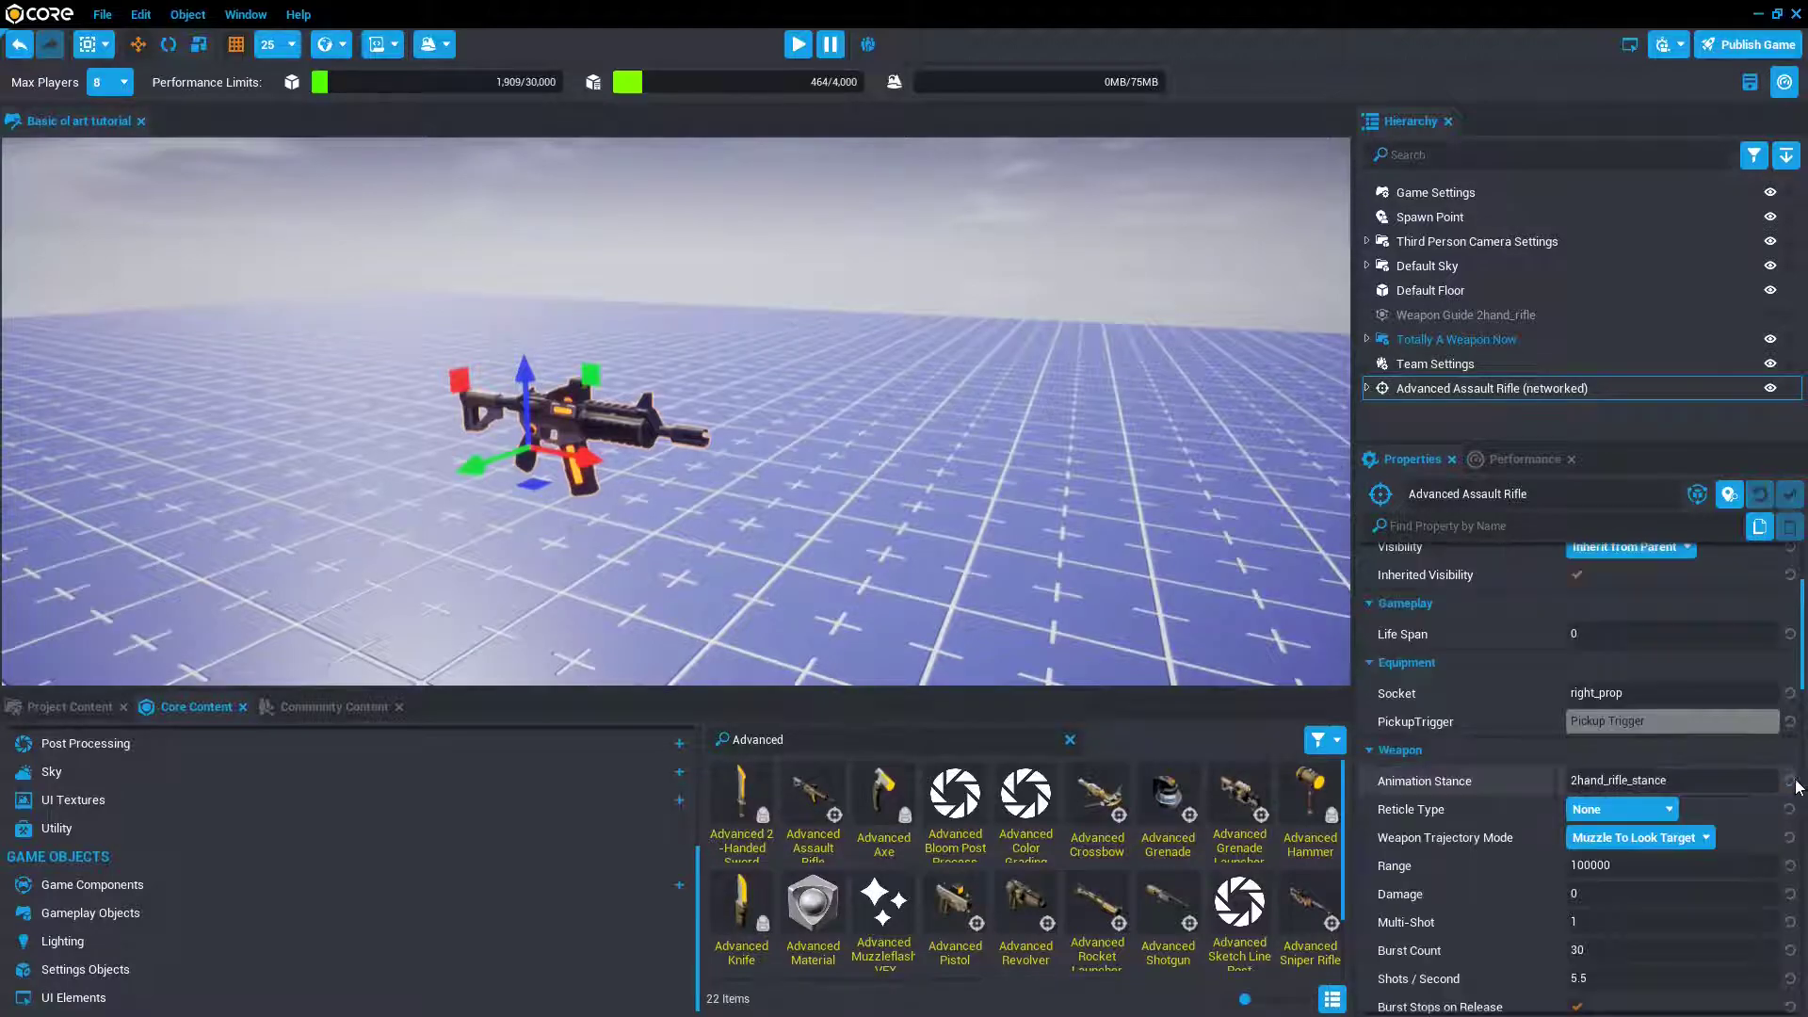
key(f)
- Review the Reticle Type options, keep None, and inspect the rifle's muzzle up close
click(1654, 807)
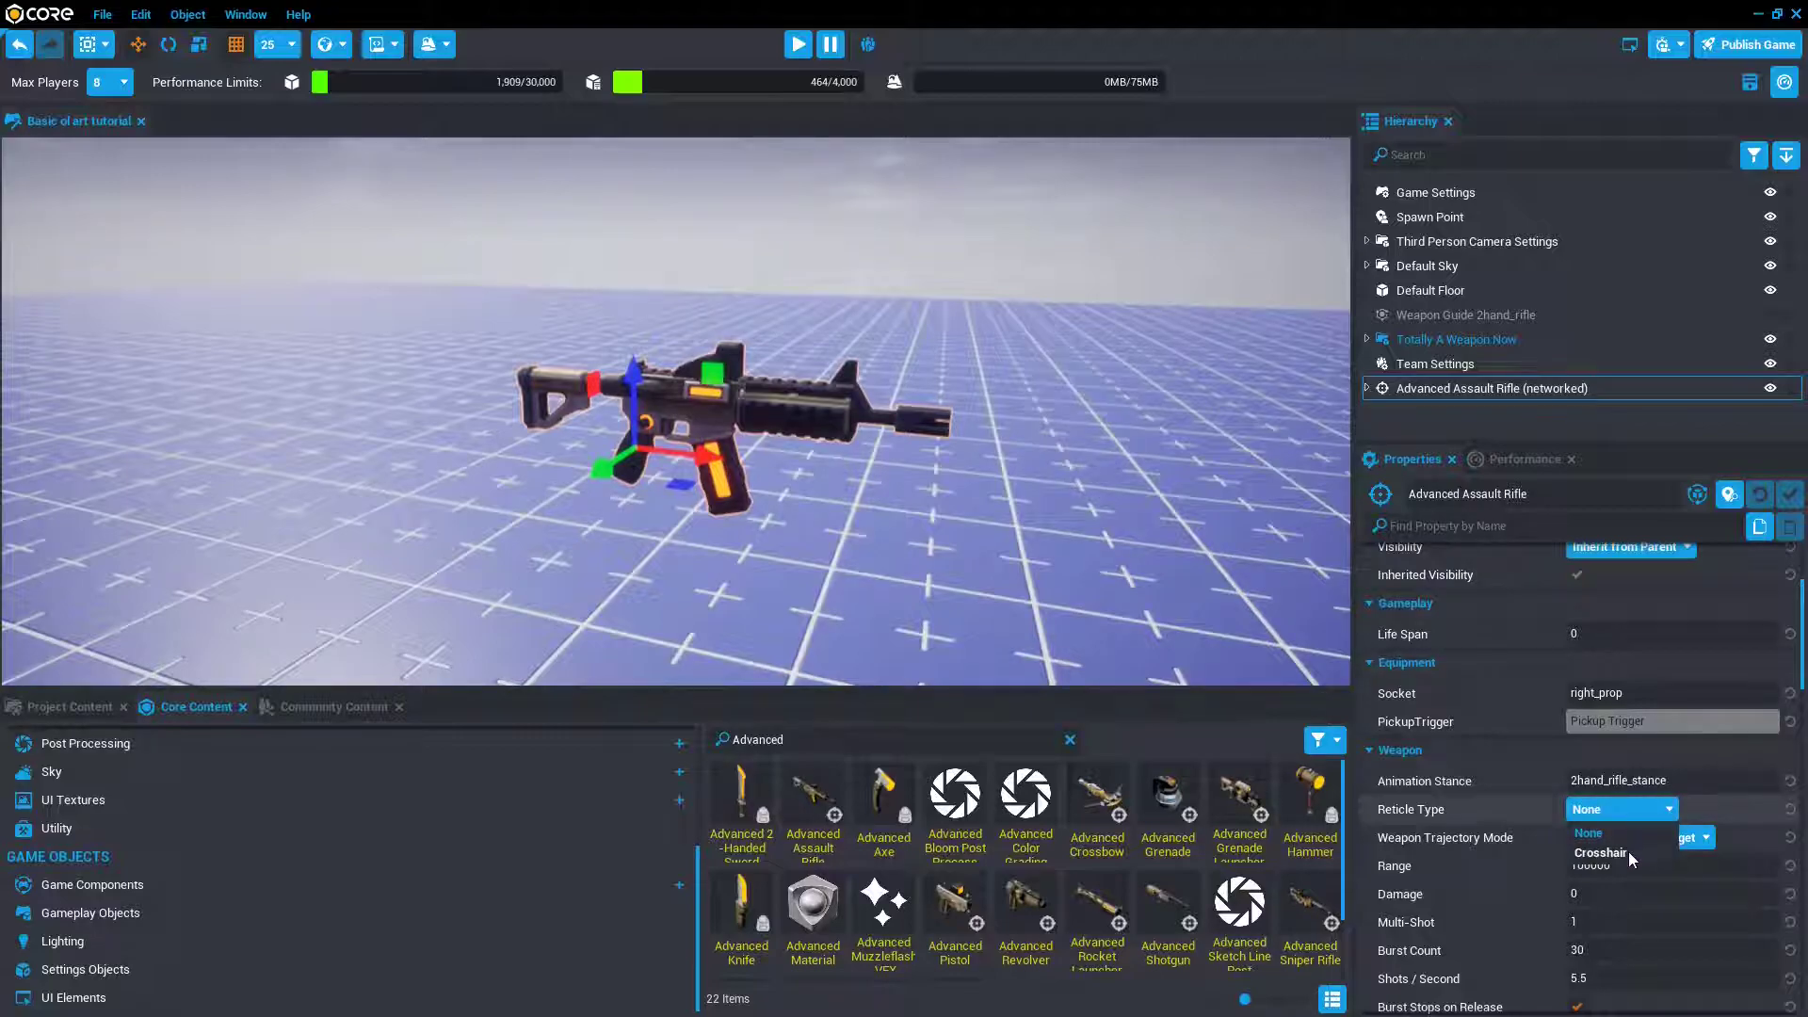
click(1633, 833)
scroll(1592, 753, down, 2)
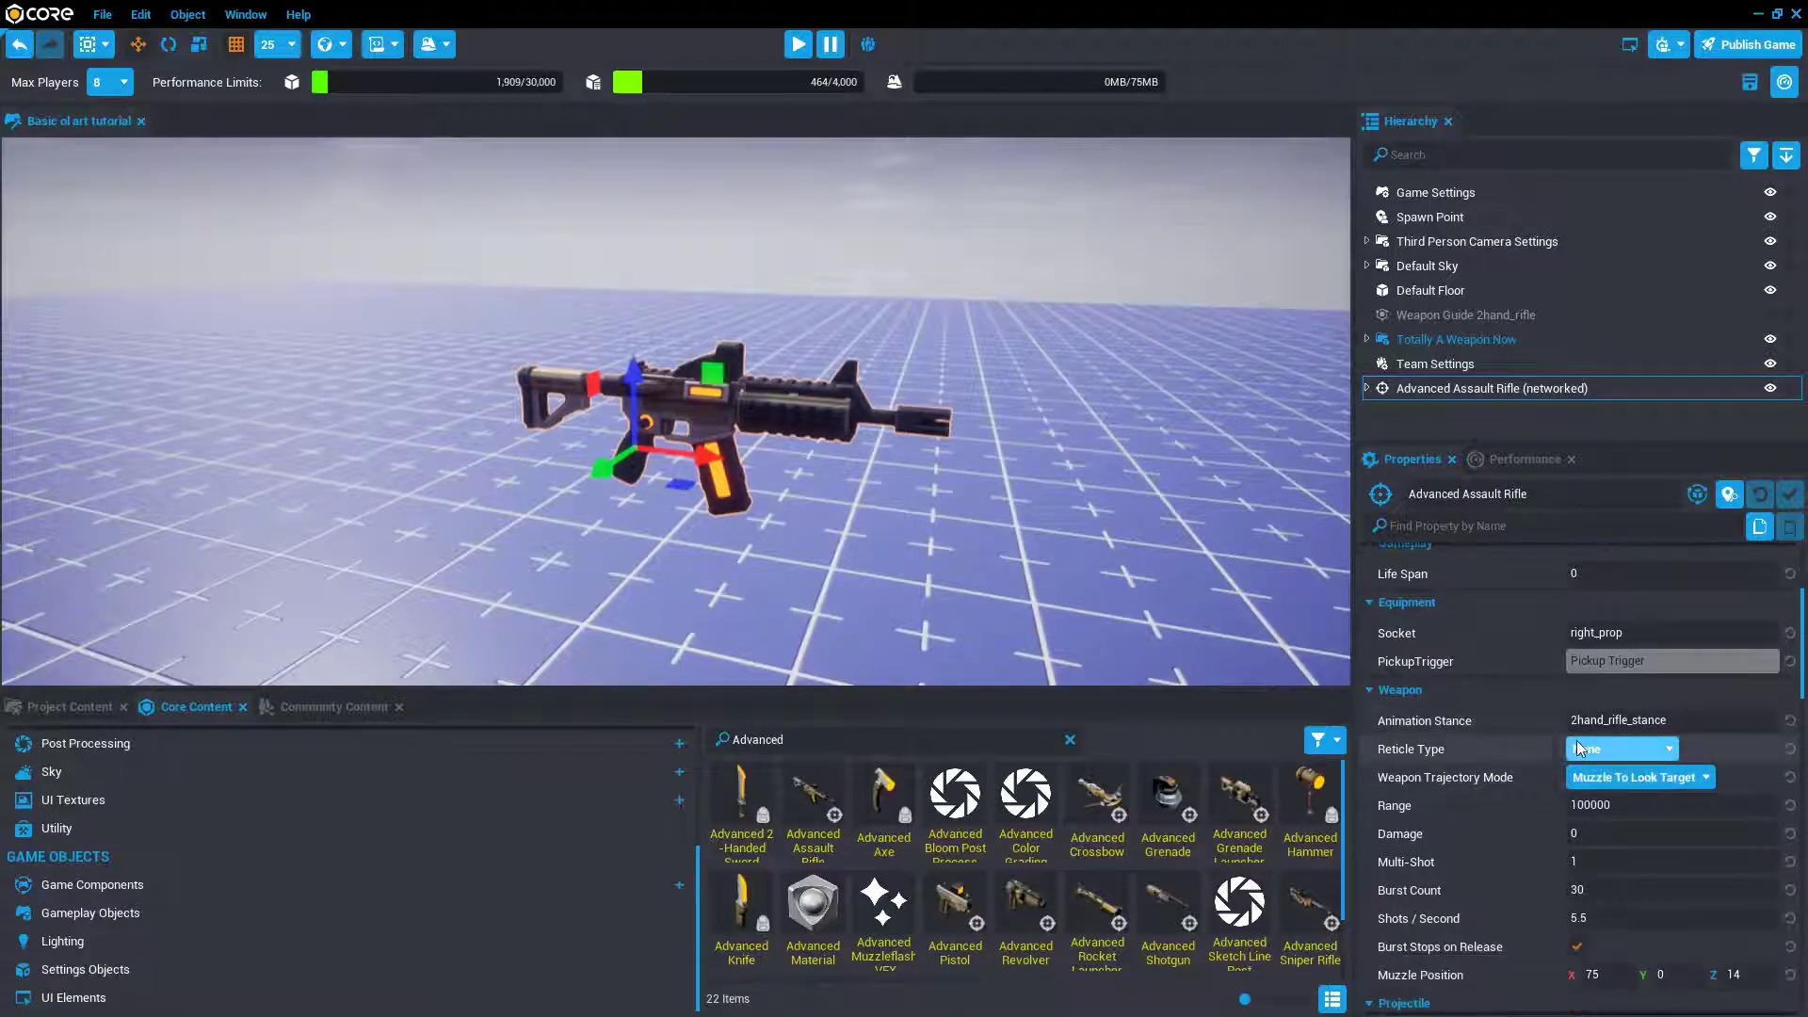
key(w)
right_drag(847, 534, 927, 534)
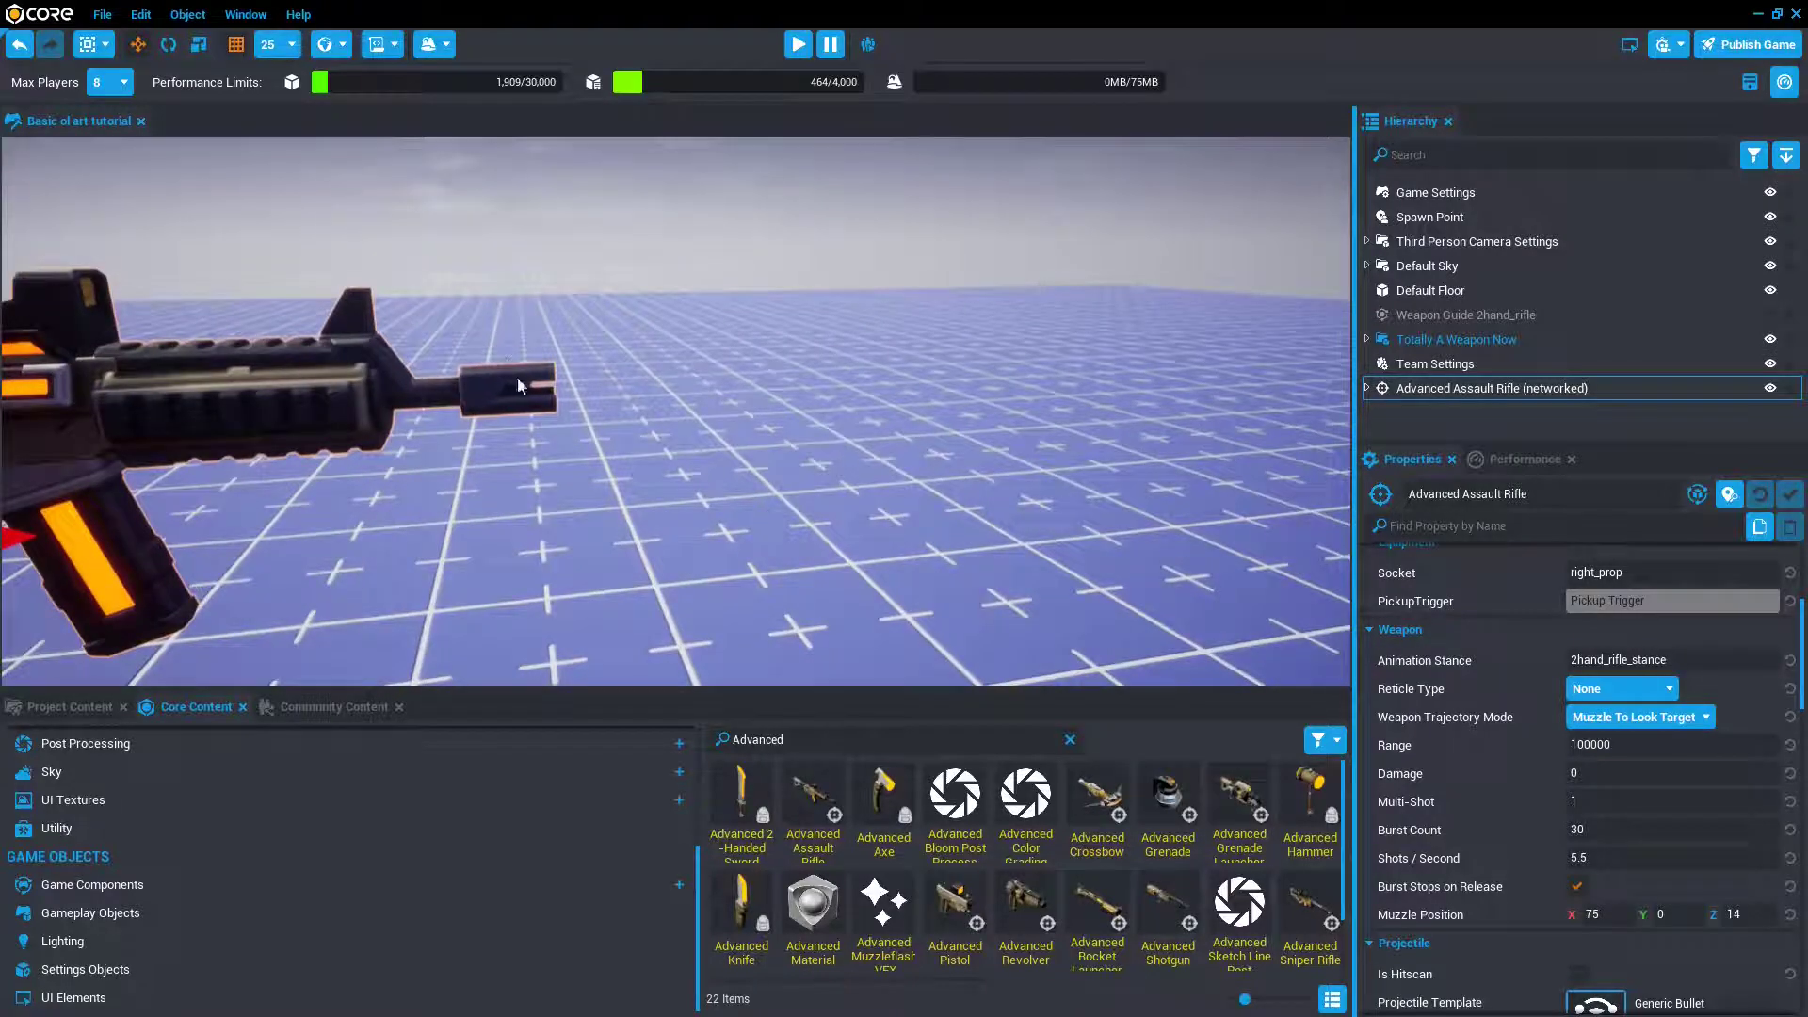
key(f)
key(d)
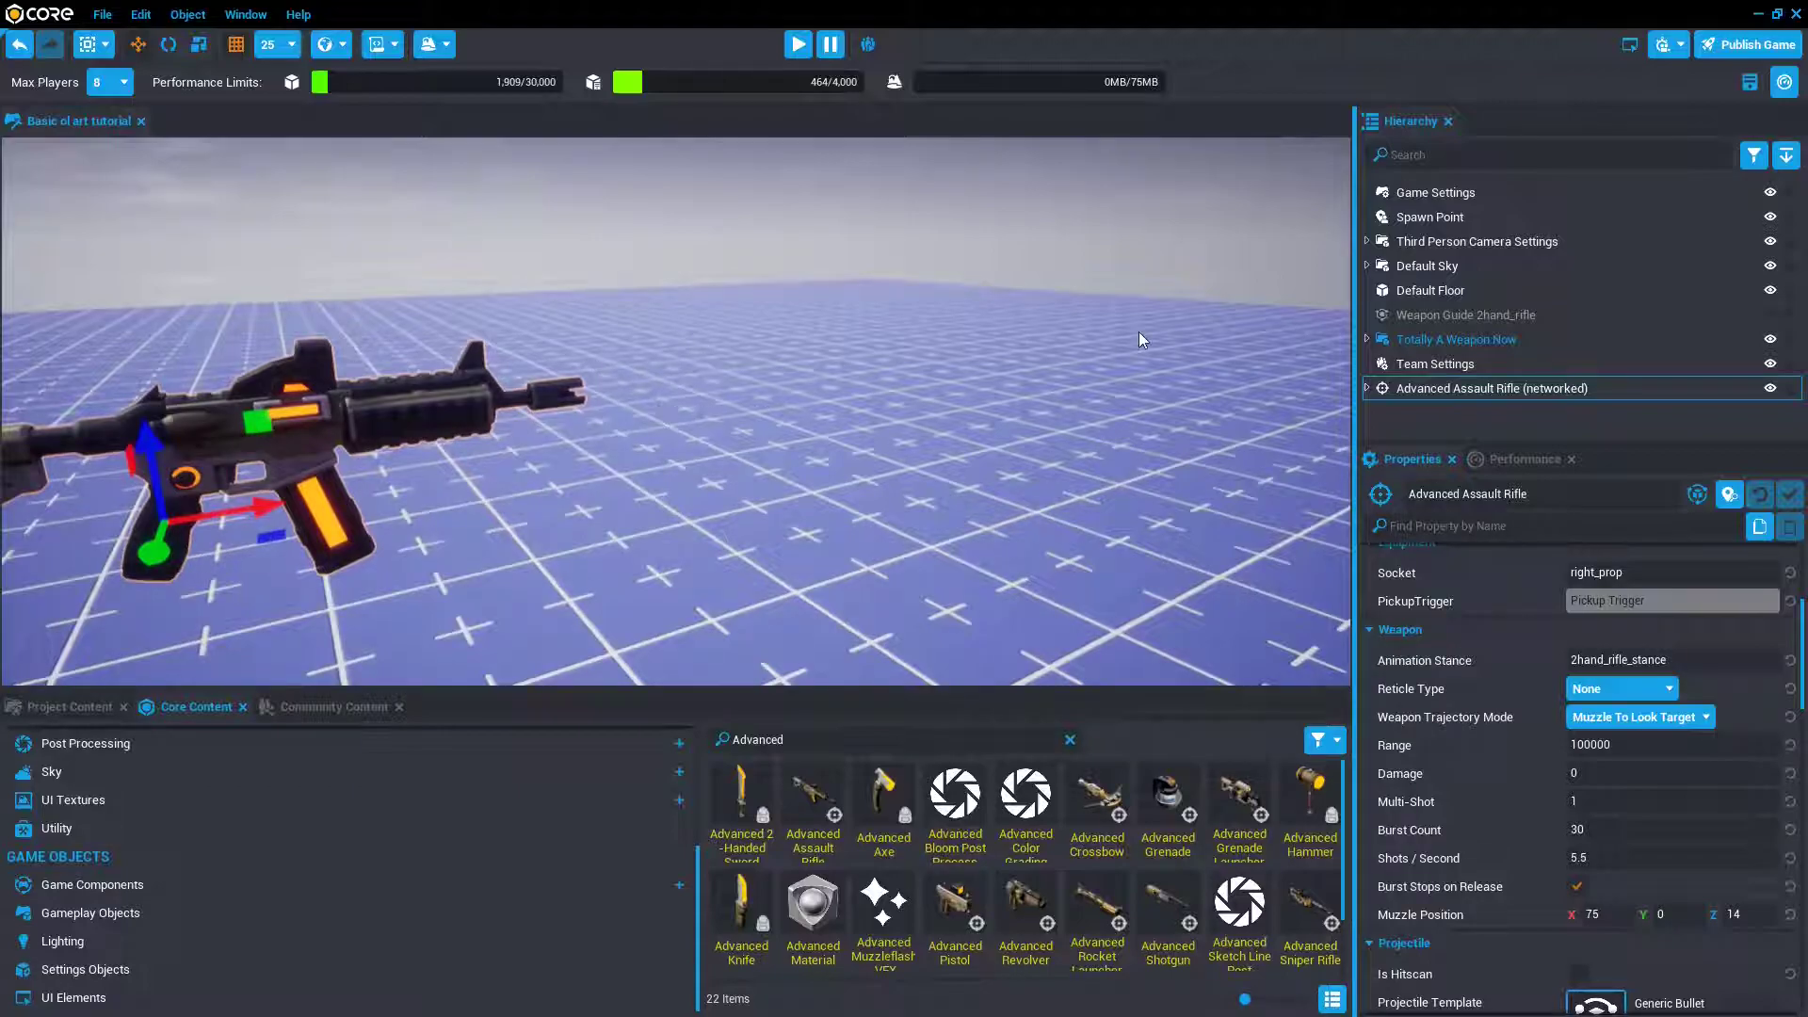
- Set the rifle's Weapon Trajectory Mode to Follow Look Vector
click(1591, 718)
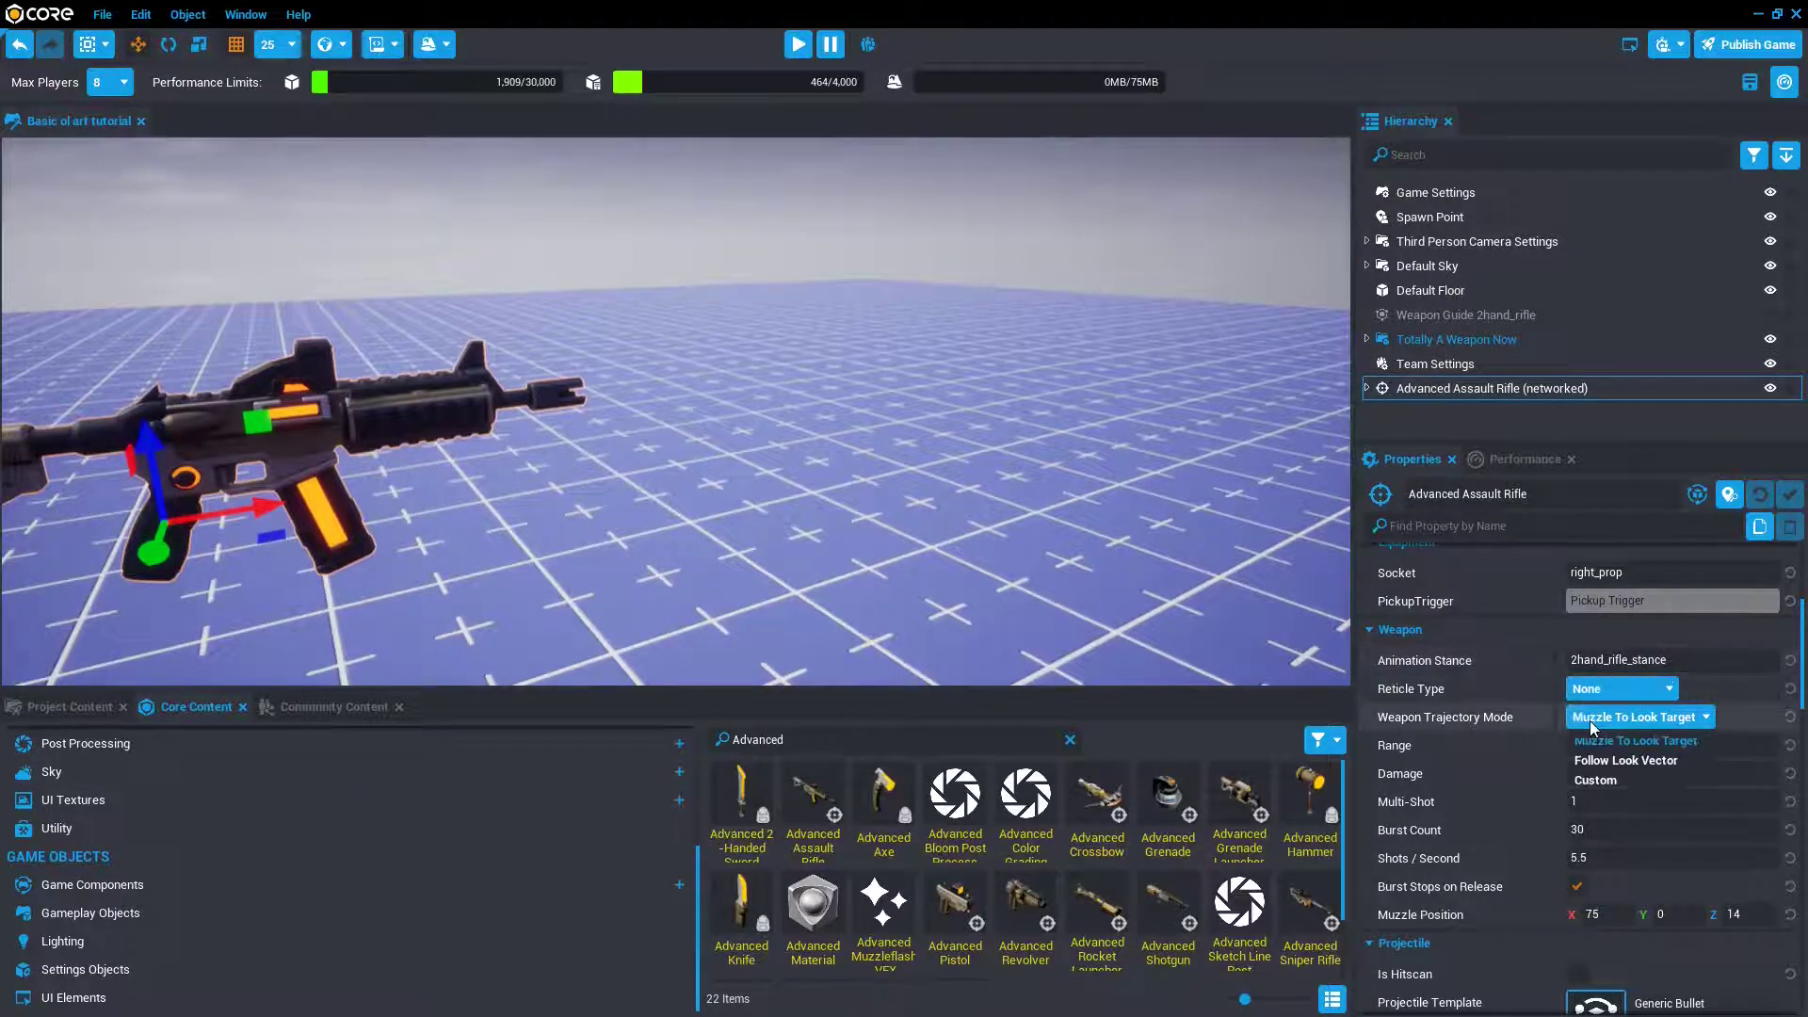
click(1625, 761)
right_drag(690, 409, 848, 434)
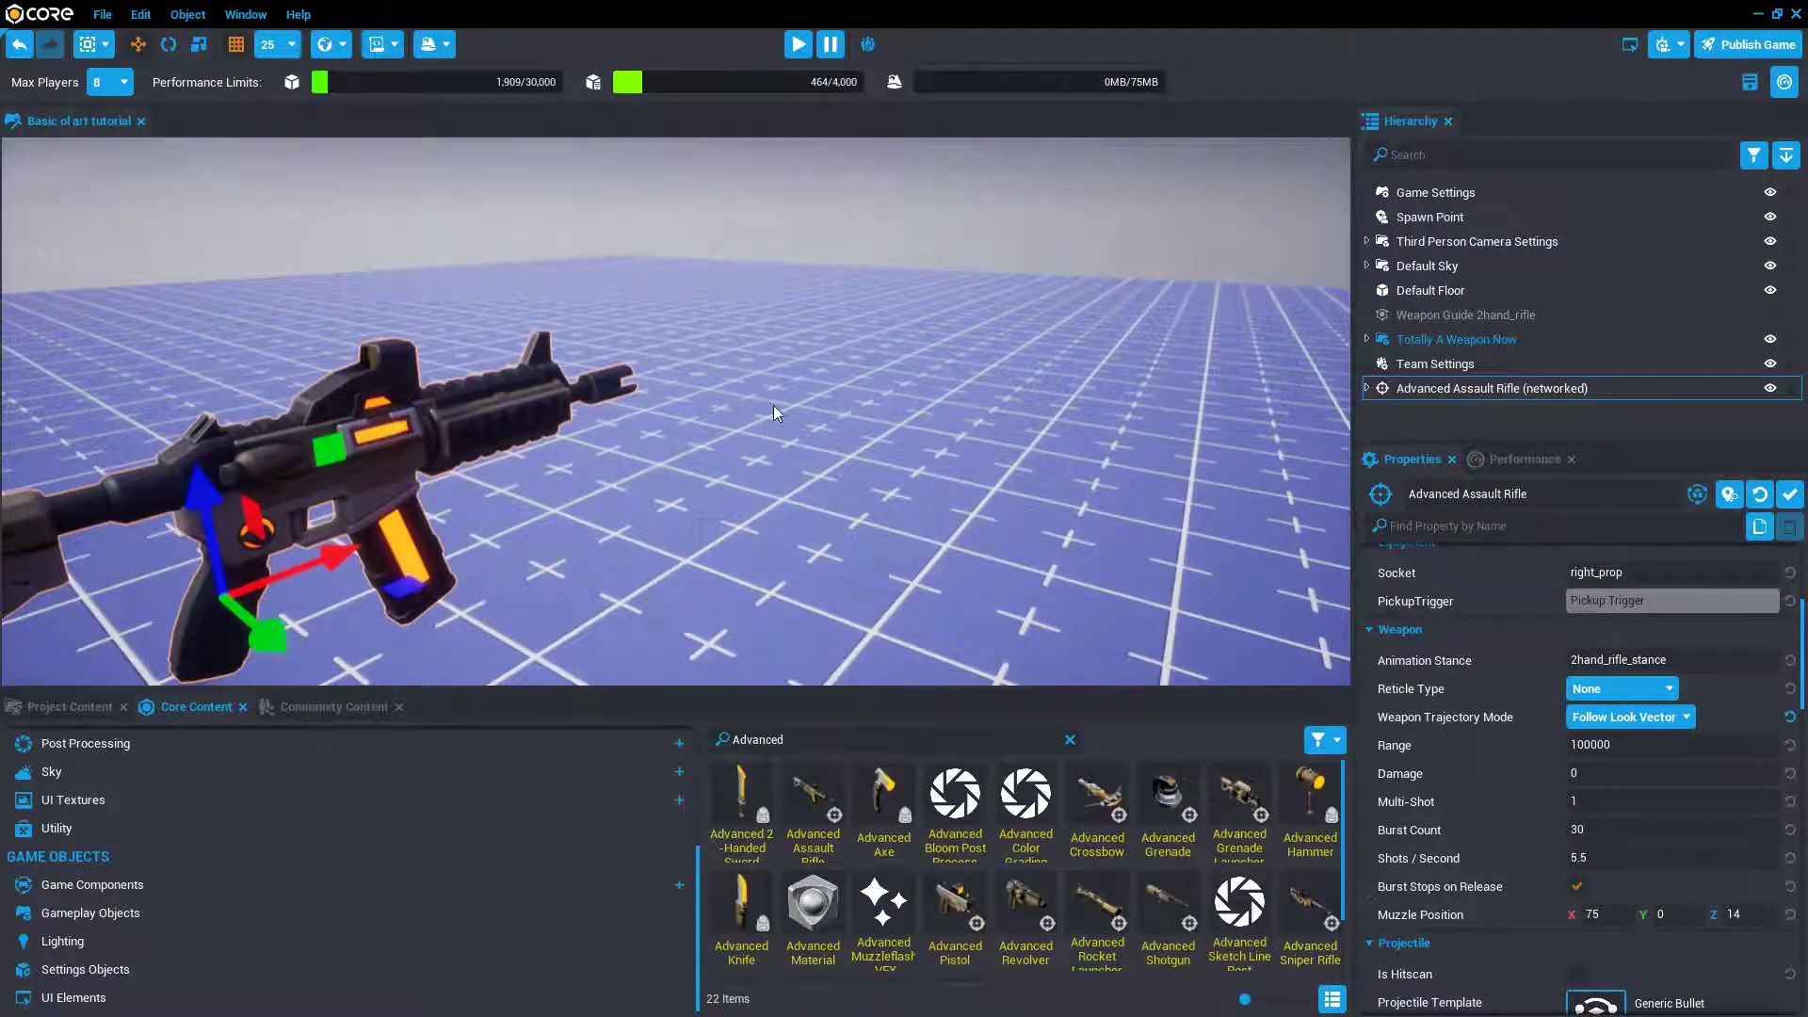
scroll(727, 443, down, 2)
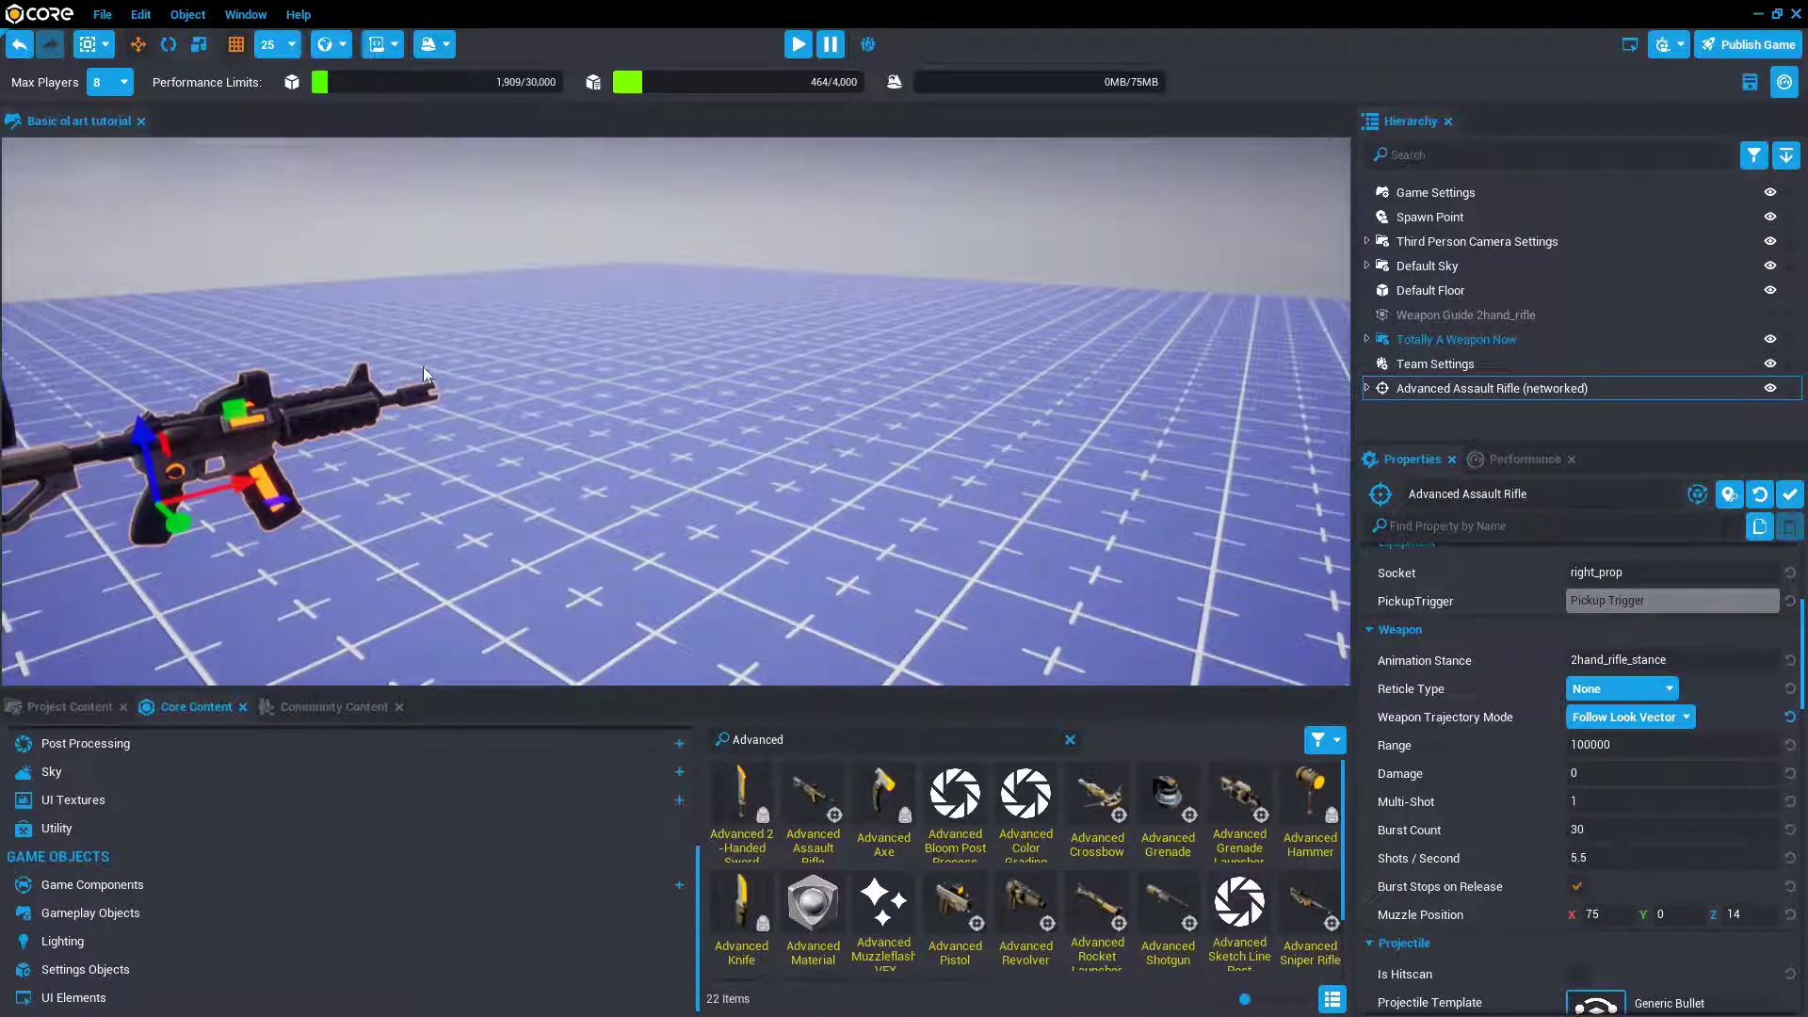
- Set the Weapon Trajectory Mode to Custom and show the object gizmos around the rifle's muzzle
click(1588, 718)
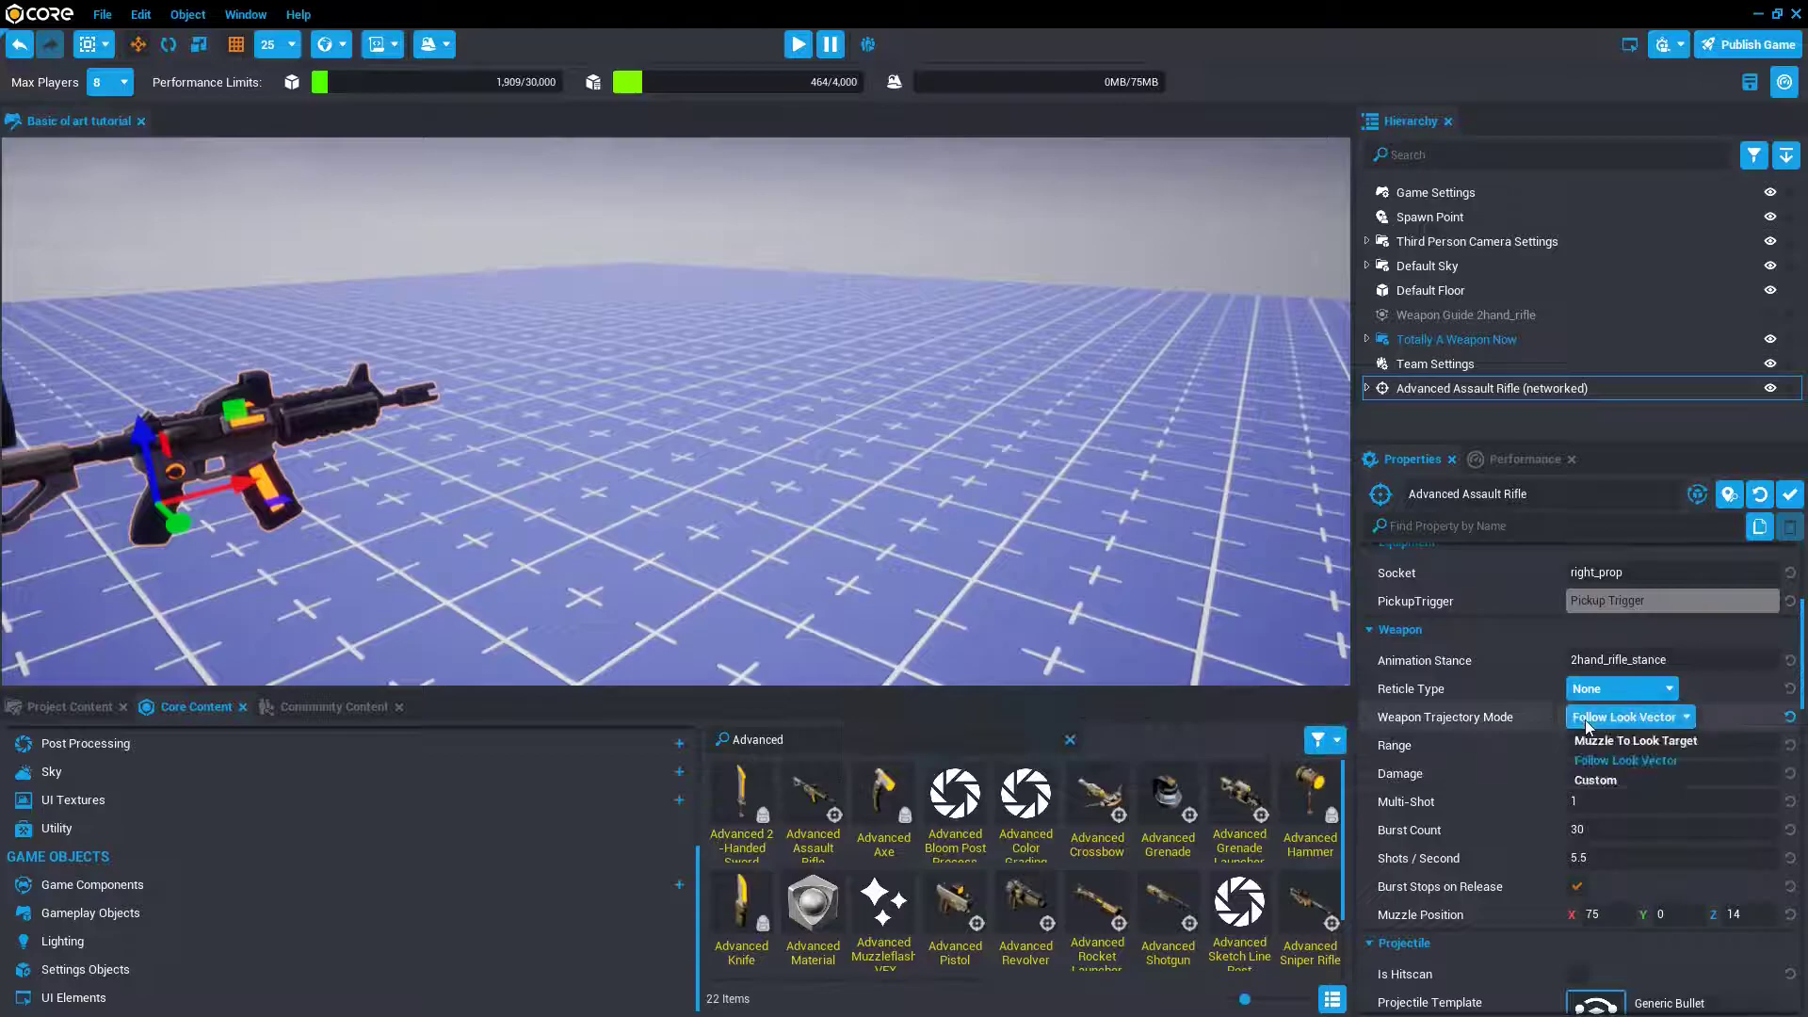
click(1602, 787)
scroll(770, 440, up, 2)
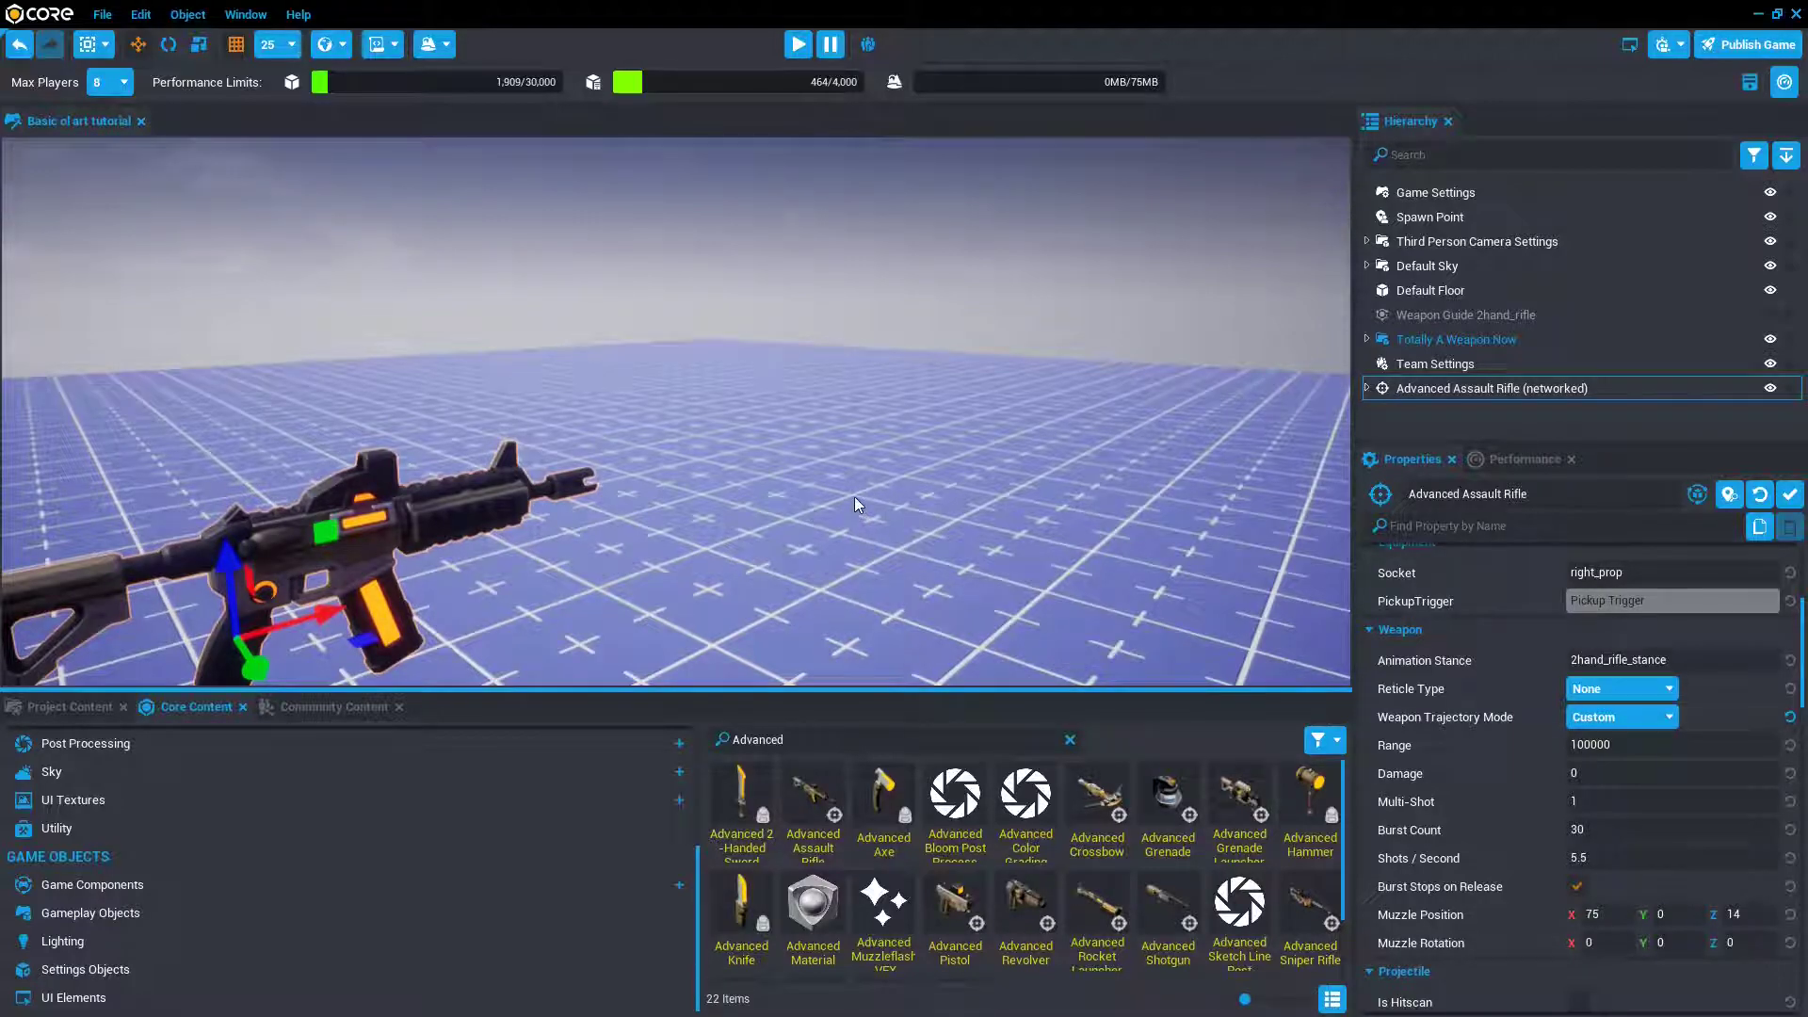
key(v)
right_drag(851, 496, 805, 503)
key(s)
key(w)
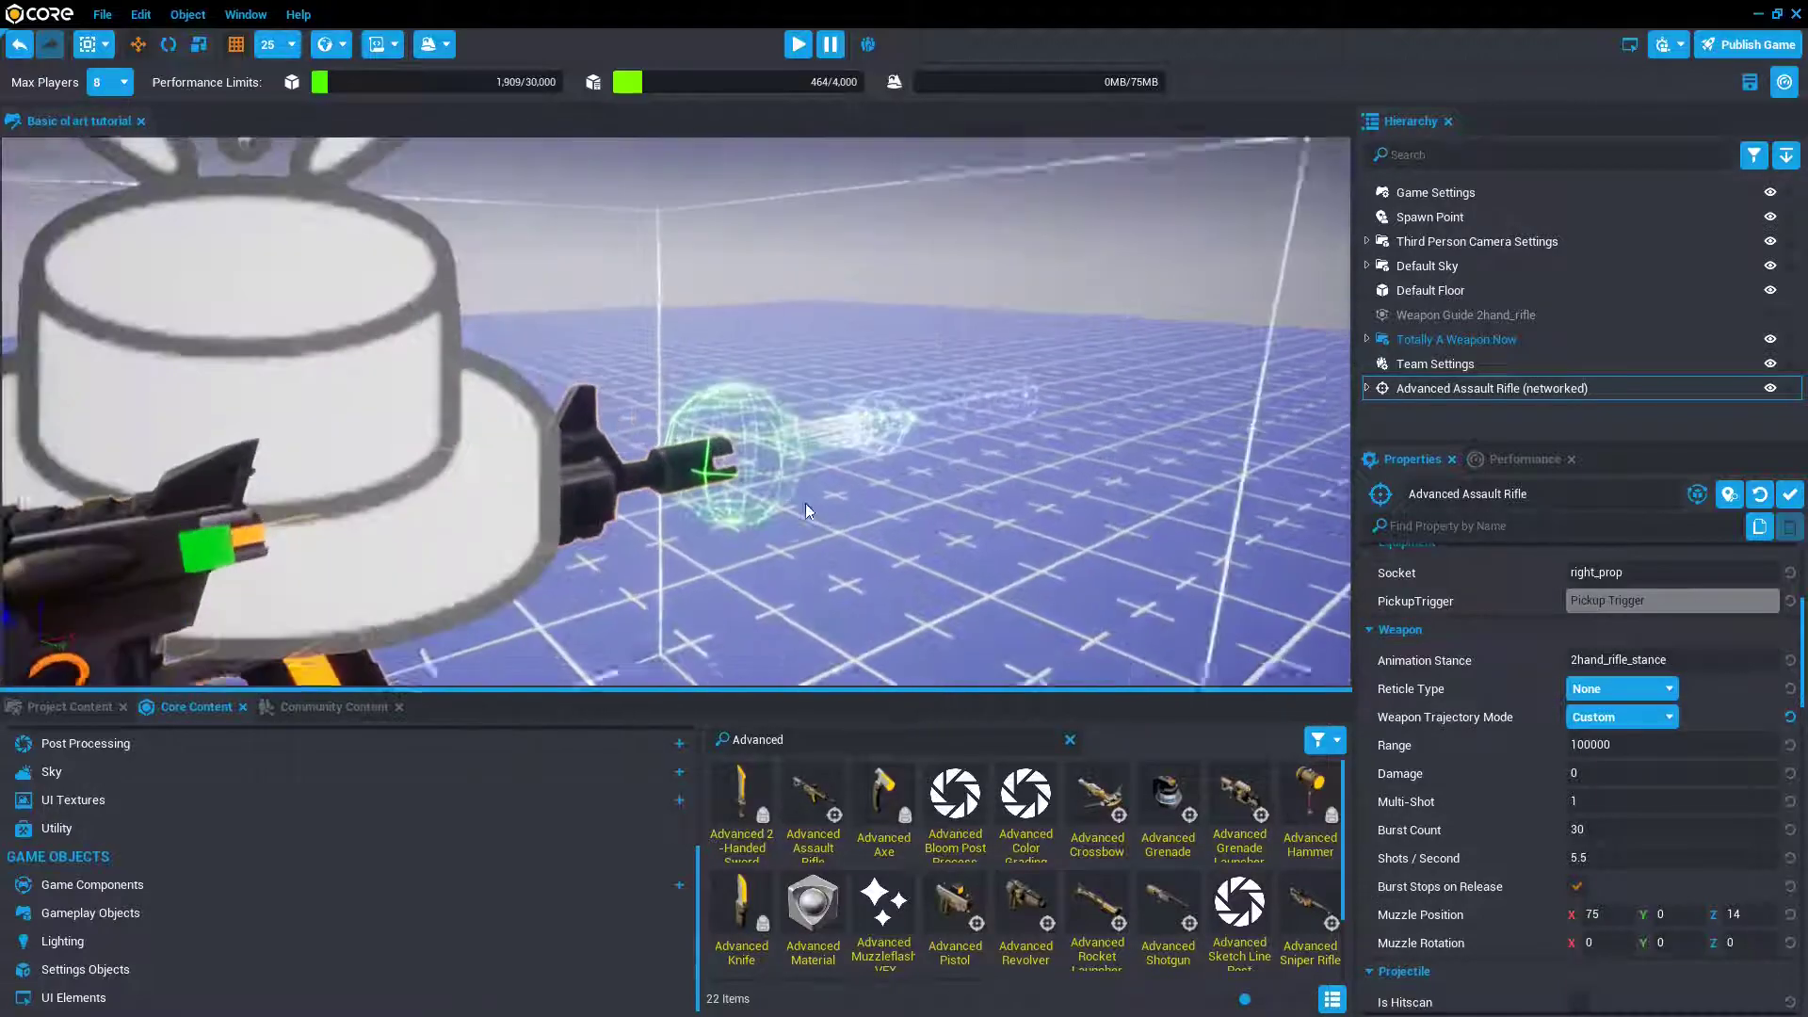
- Set the Y value of the rifle's Muzzle Rotation to 90
mouse_move(1370, 895)
text(90)
key(Return)
mouse_move(1013, 542)
right_down()
mouse_move(1001, 553)
mouse_move(1013, 543)
right_up()
- Preview the game to pick up the rifle and fire it with the rotated muzzle, and end the preview
key(equal)
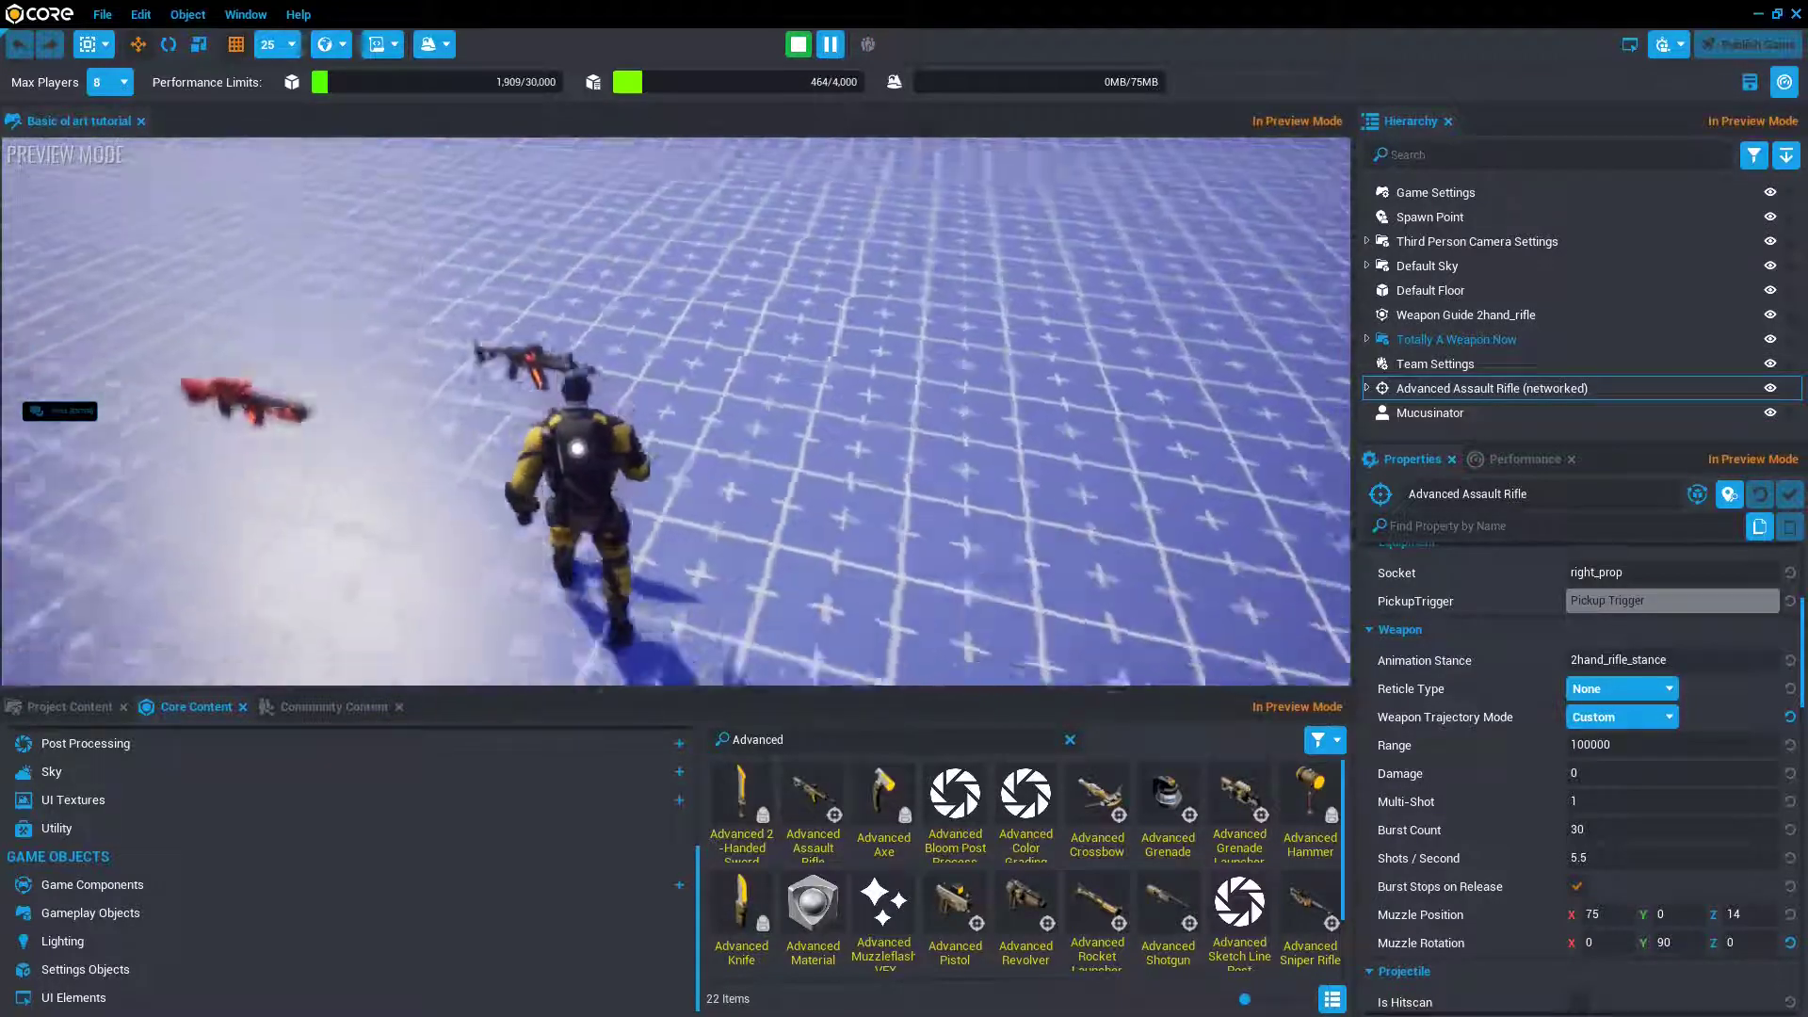
key(s)
key(w)
click(676, 412)
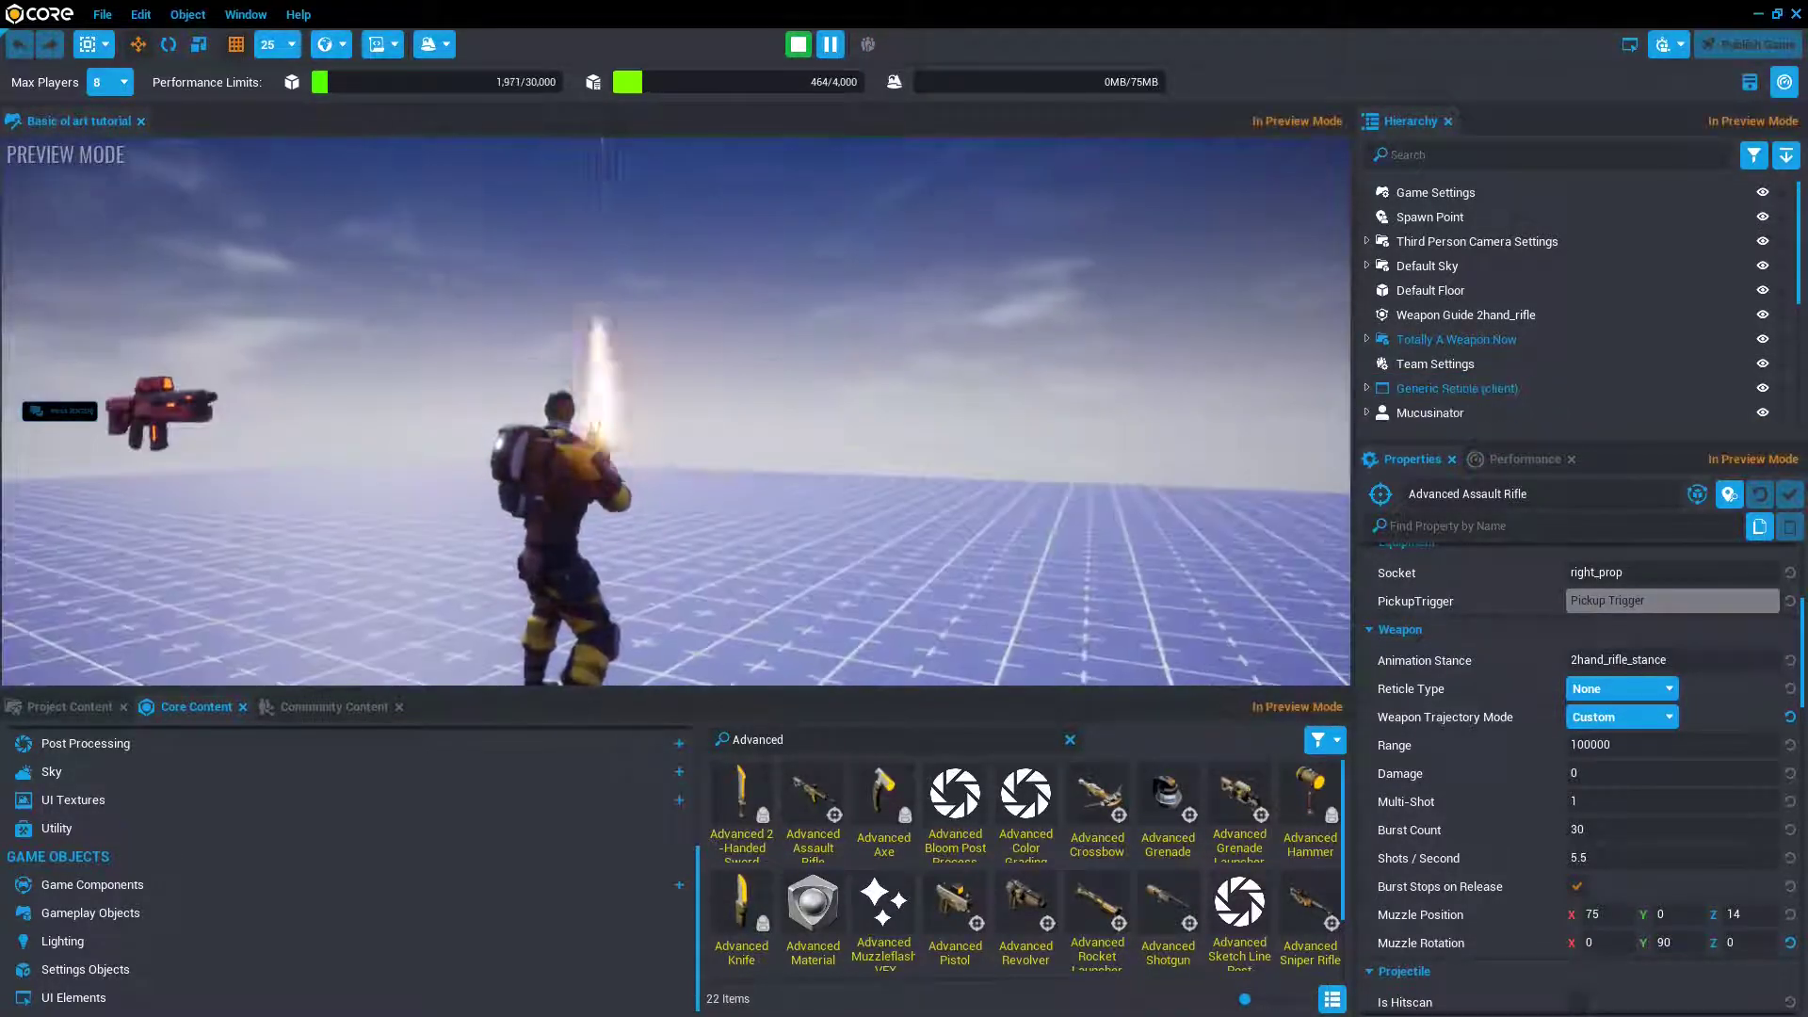
click(676, 412)
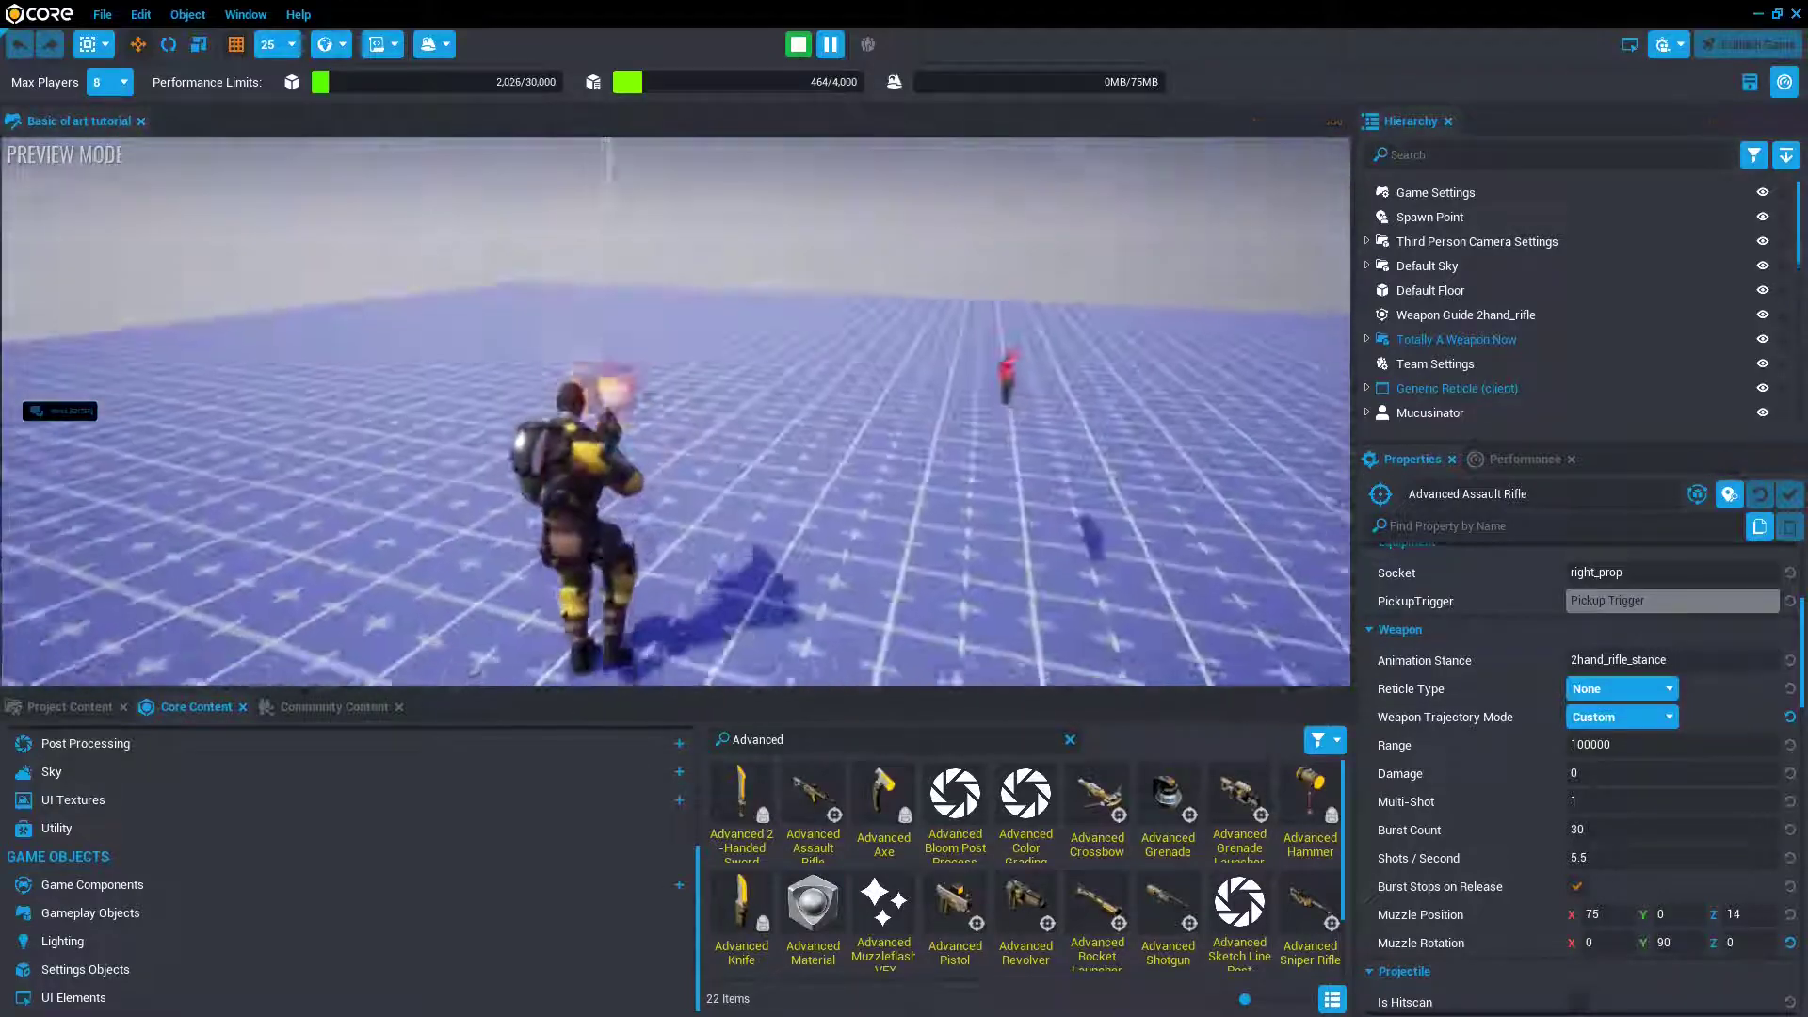
click(676, 411)
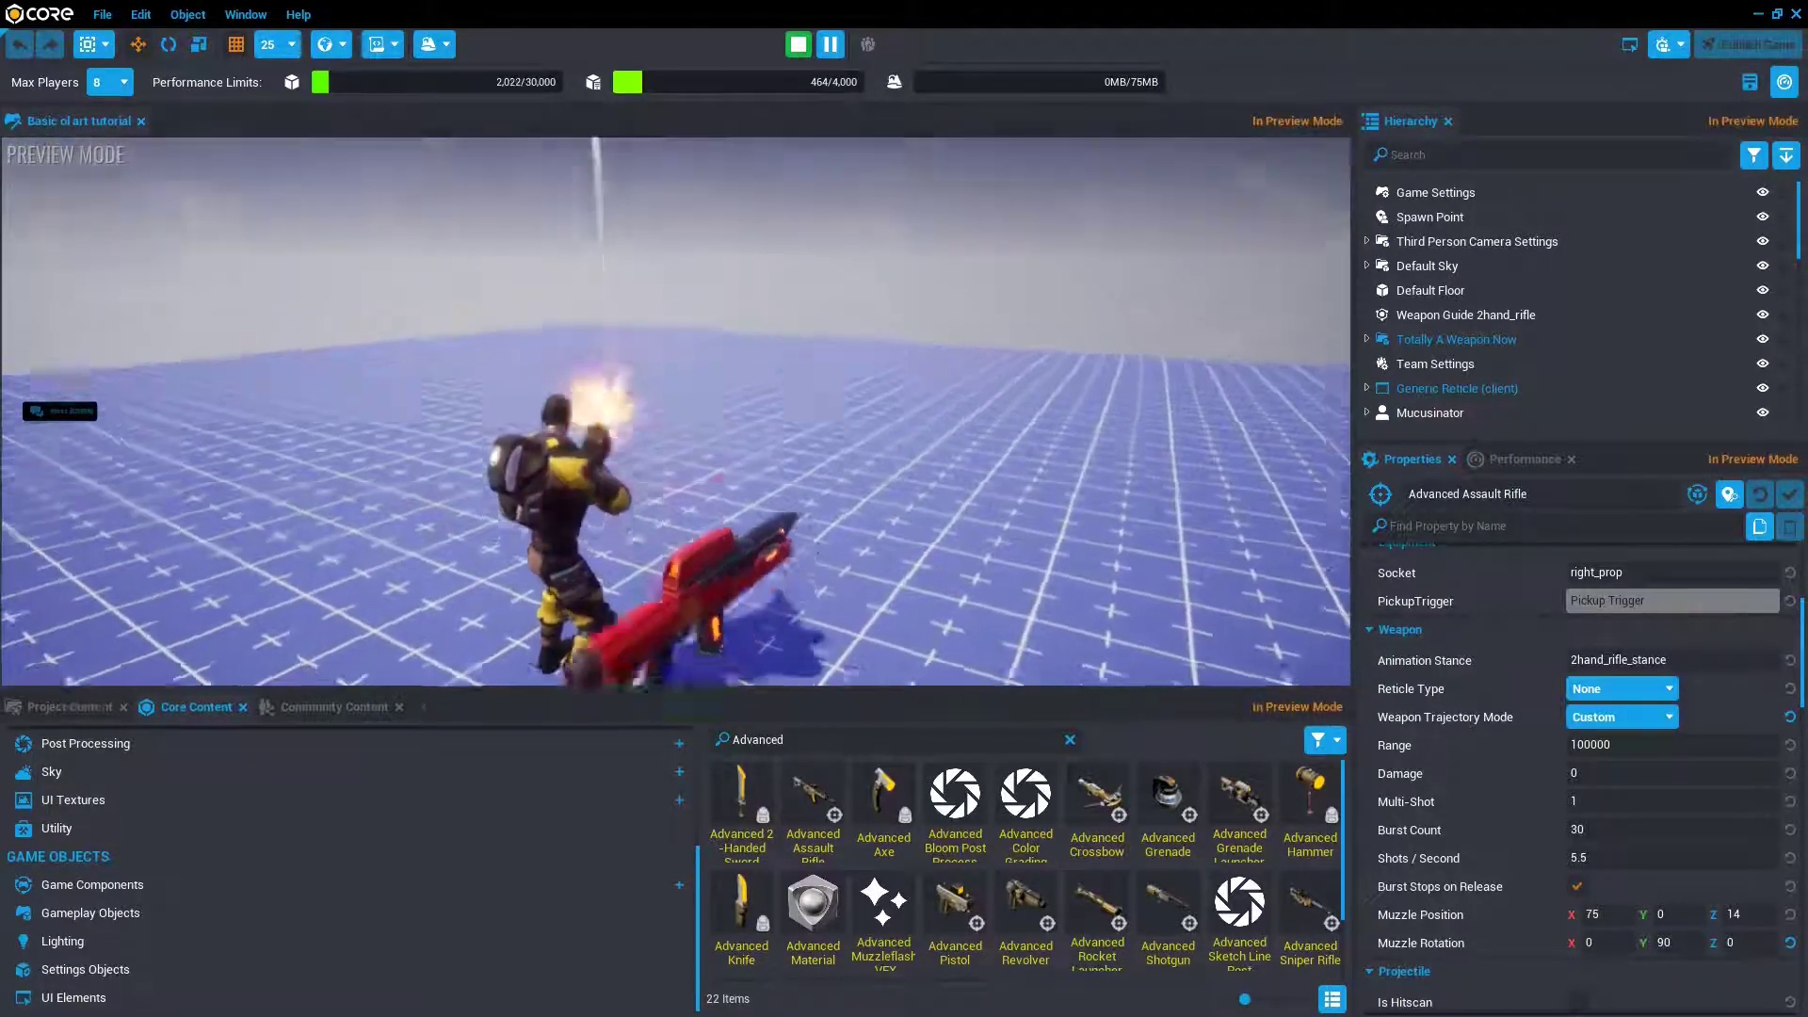
key(equal)
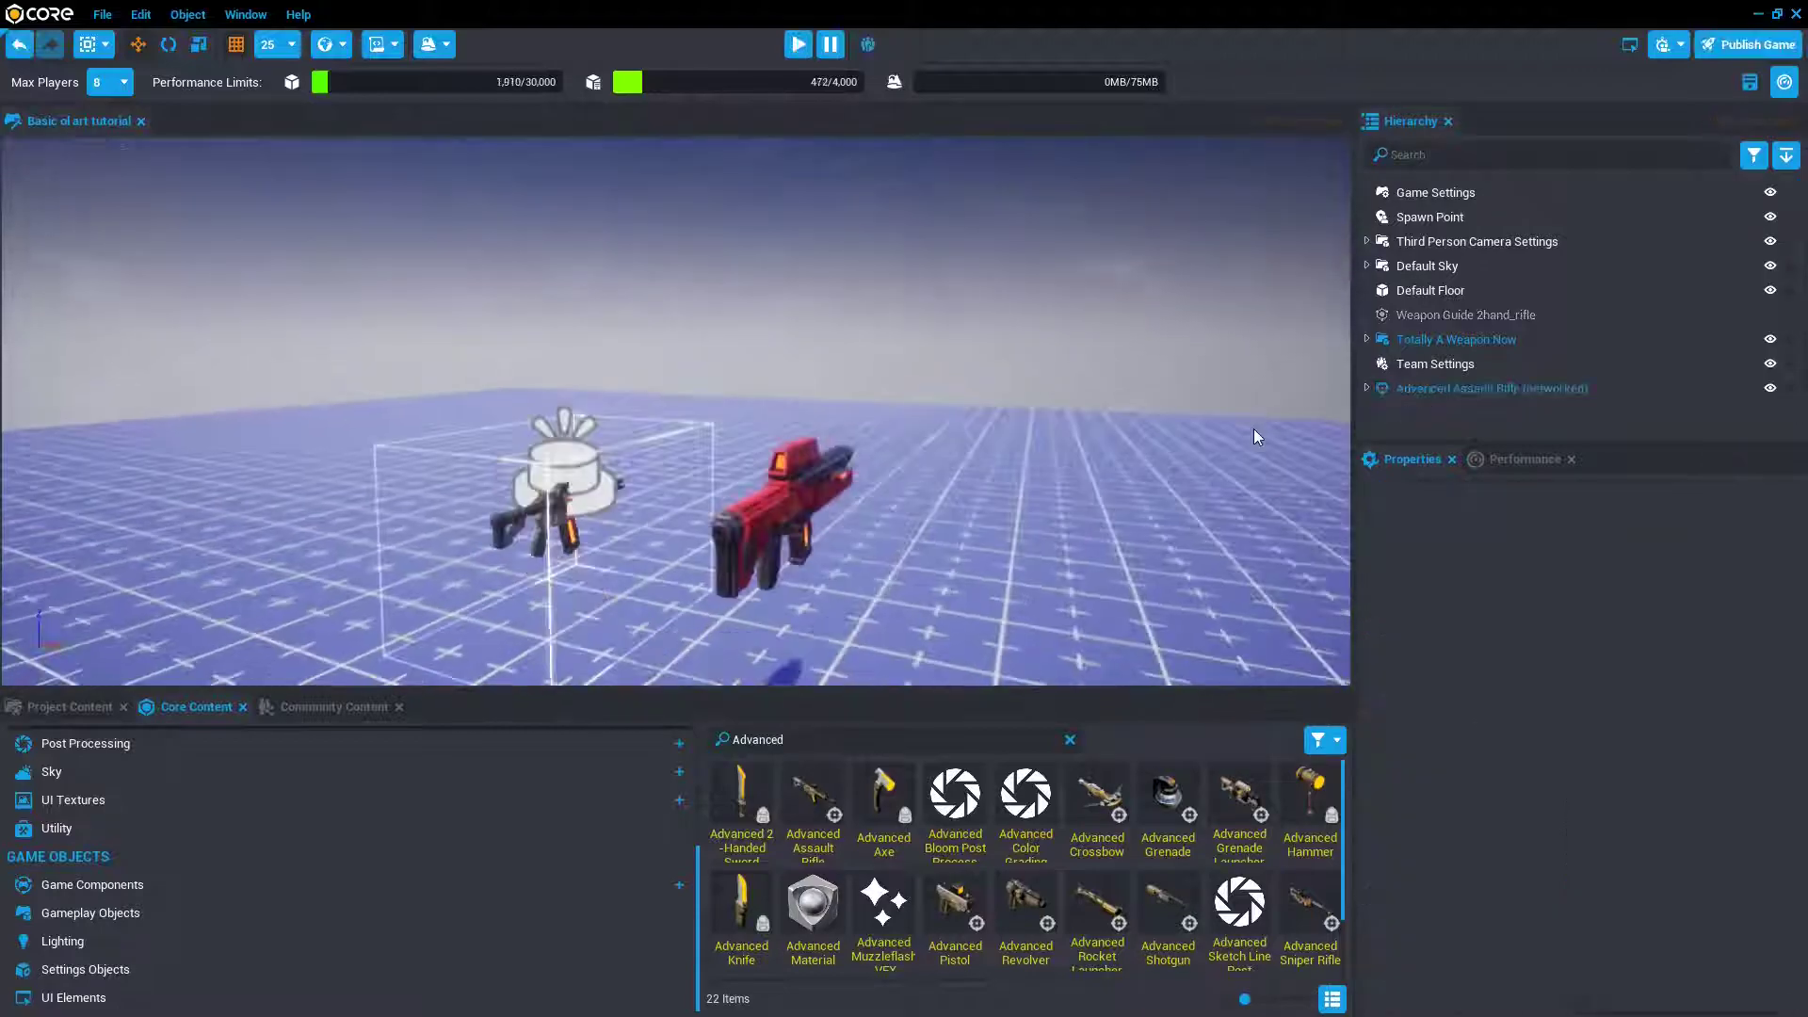
- Set the Weapon Trajectory Mode of the Advanced Assault Rifle back to Muzzle To Look Target
click(1545, 389)
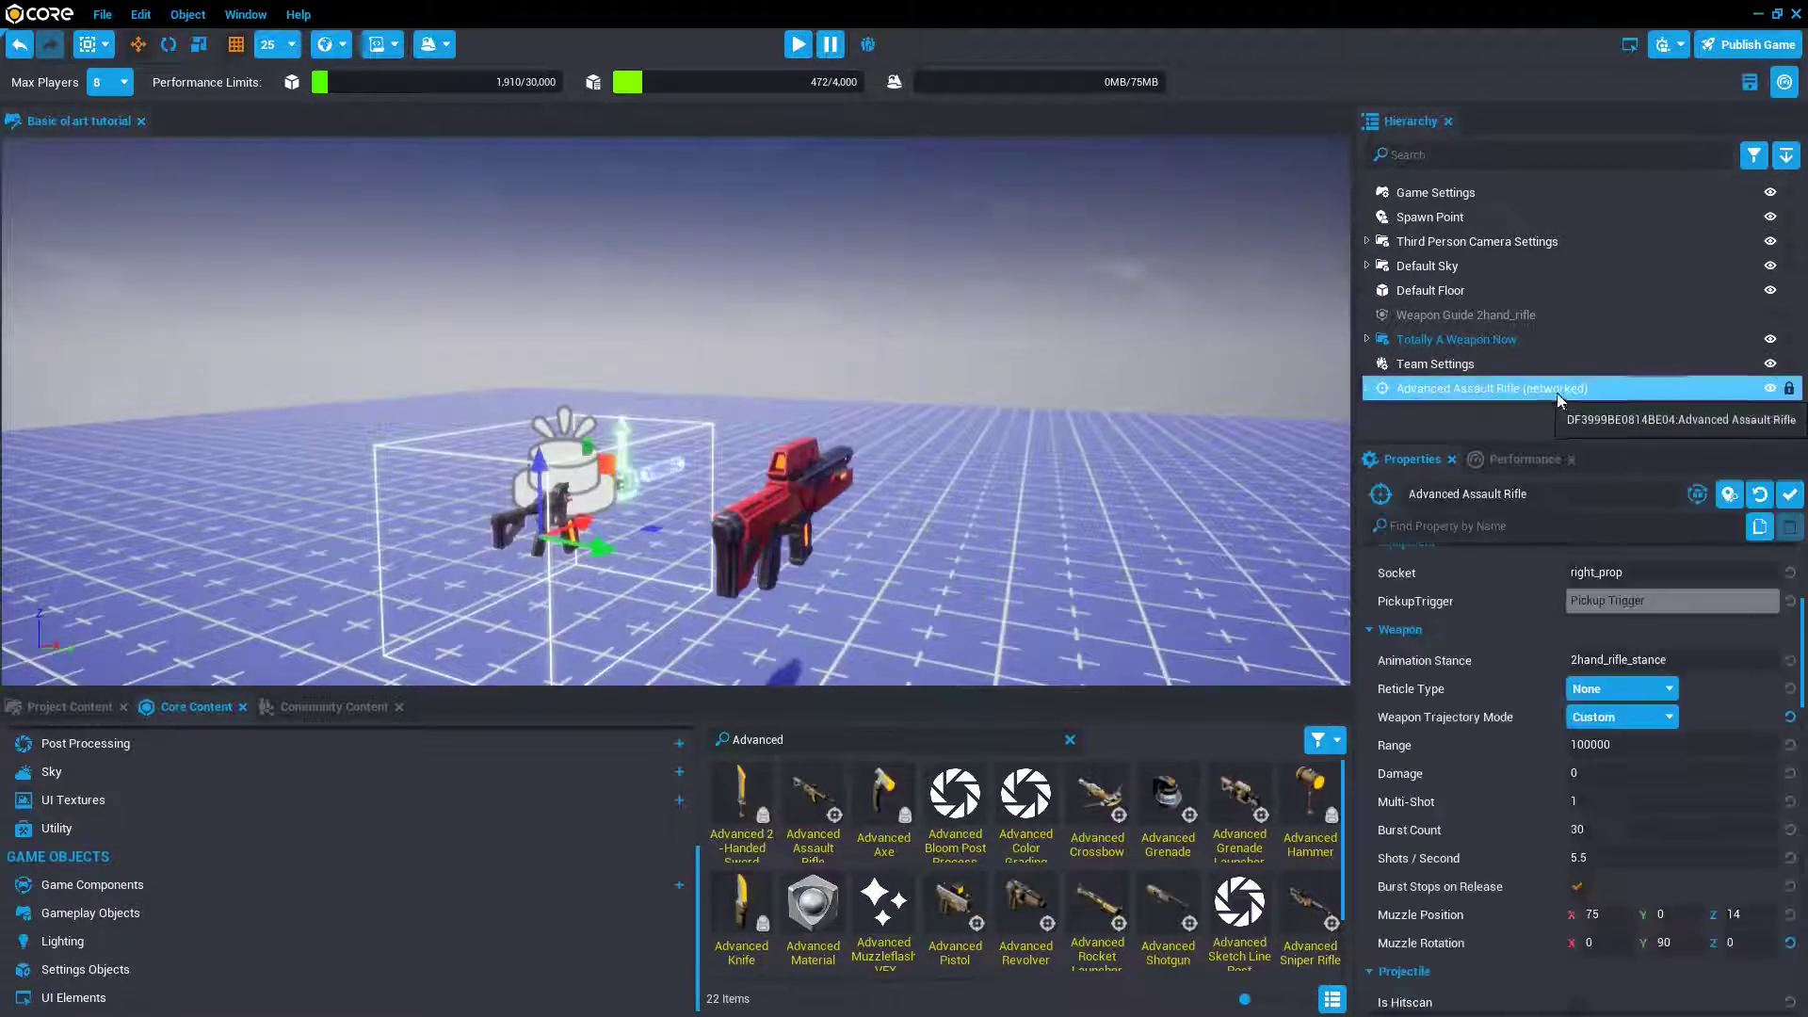
click(1633, 721)
click(1642, 739)
scroll(1642, 755, down, 1)
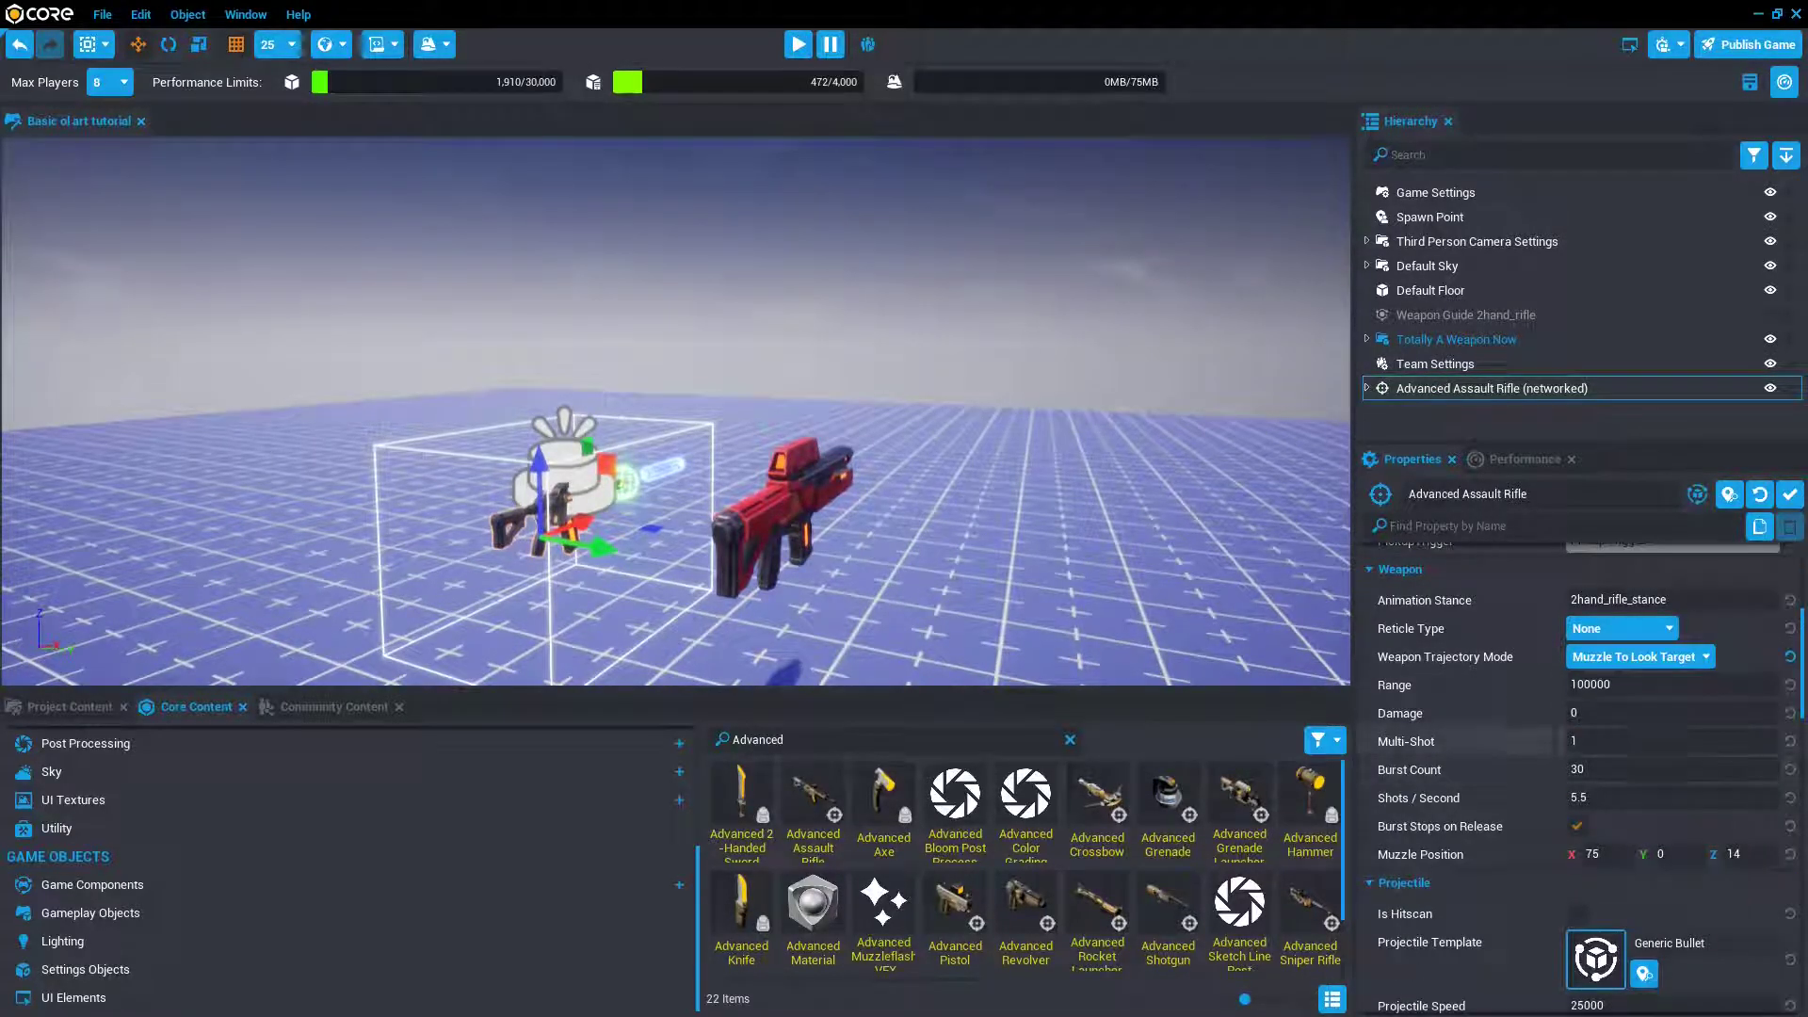
- Review the rifle's Range, Damage and Multi-Shot properties without changing their values
click(1633, 685)
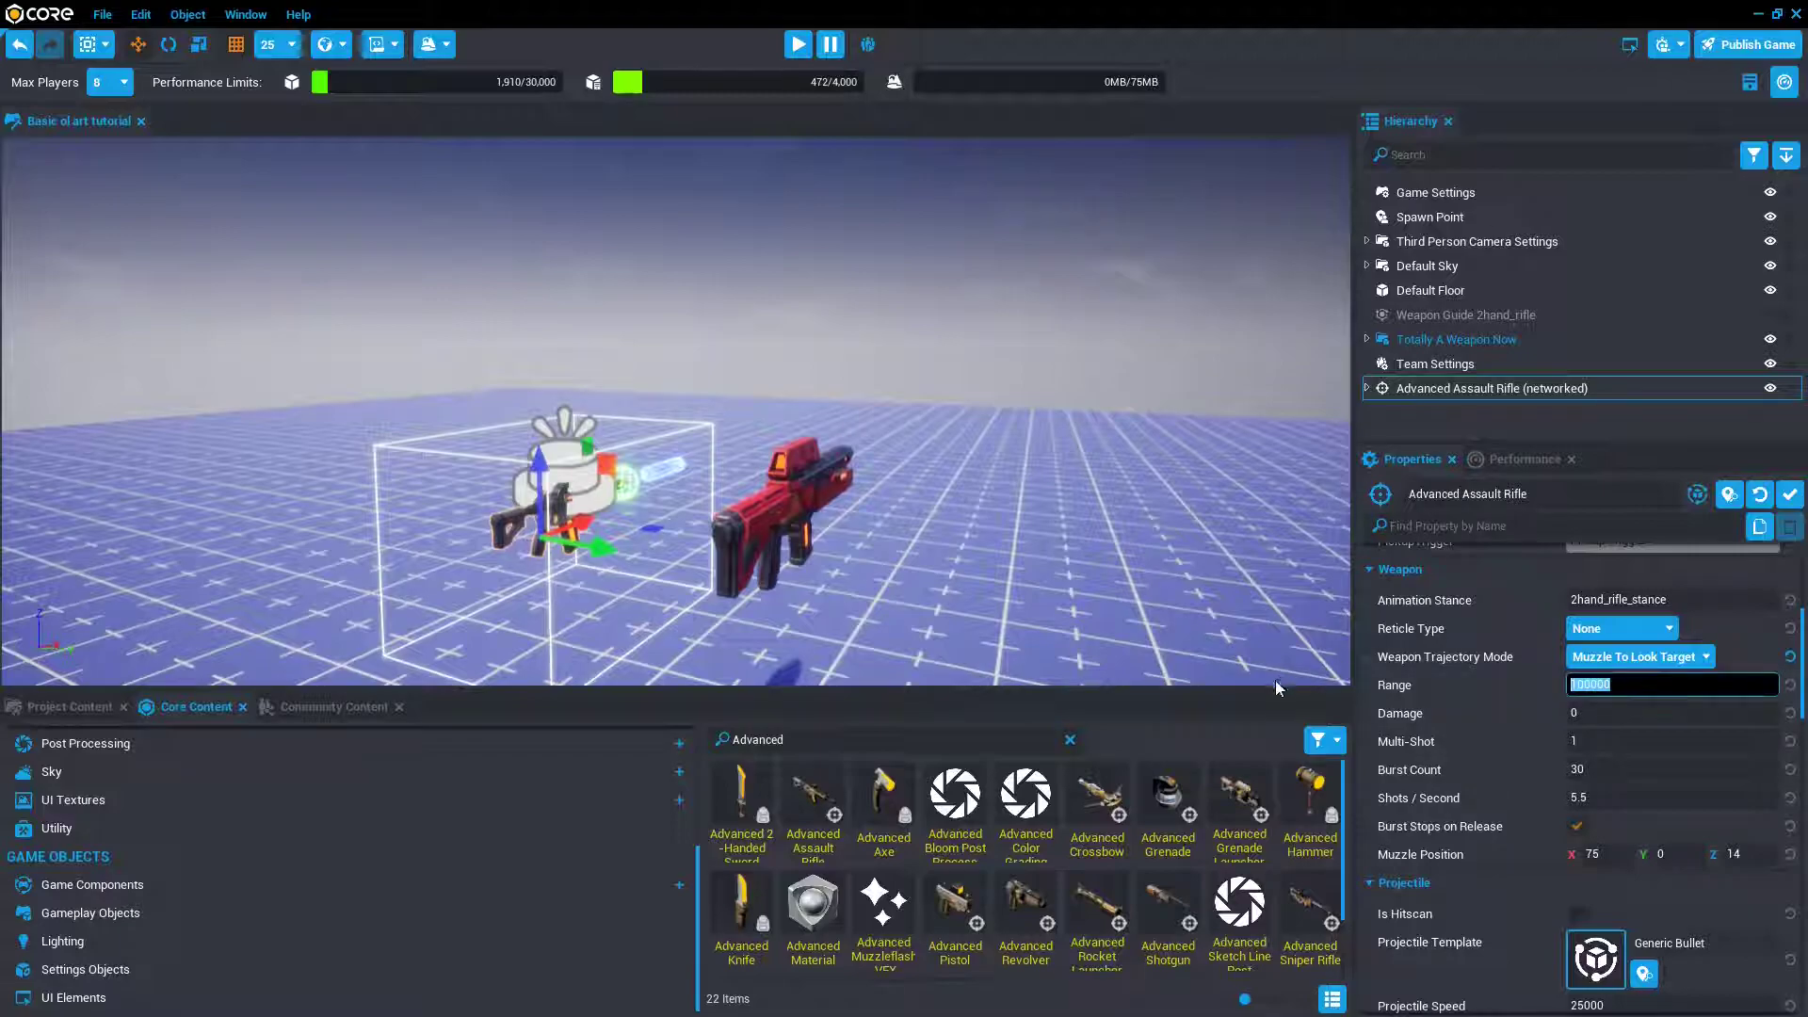
click(1603, 712)
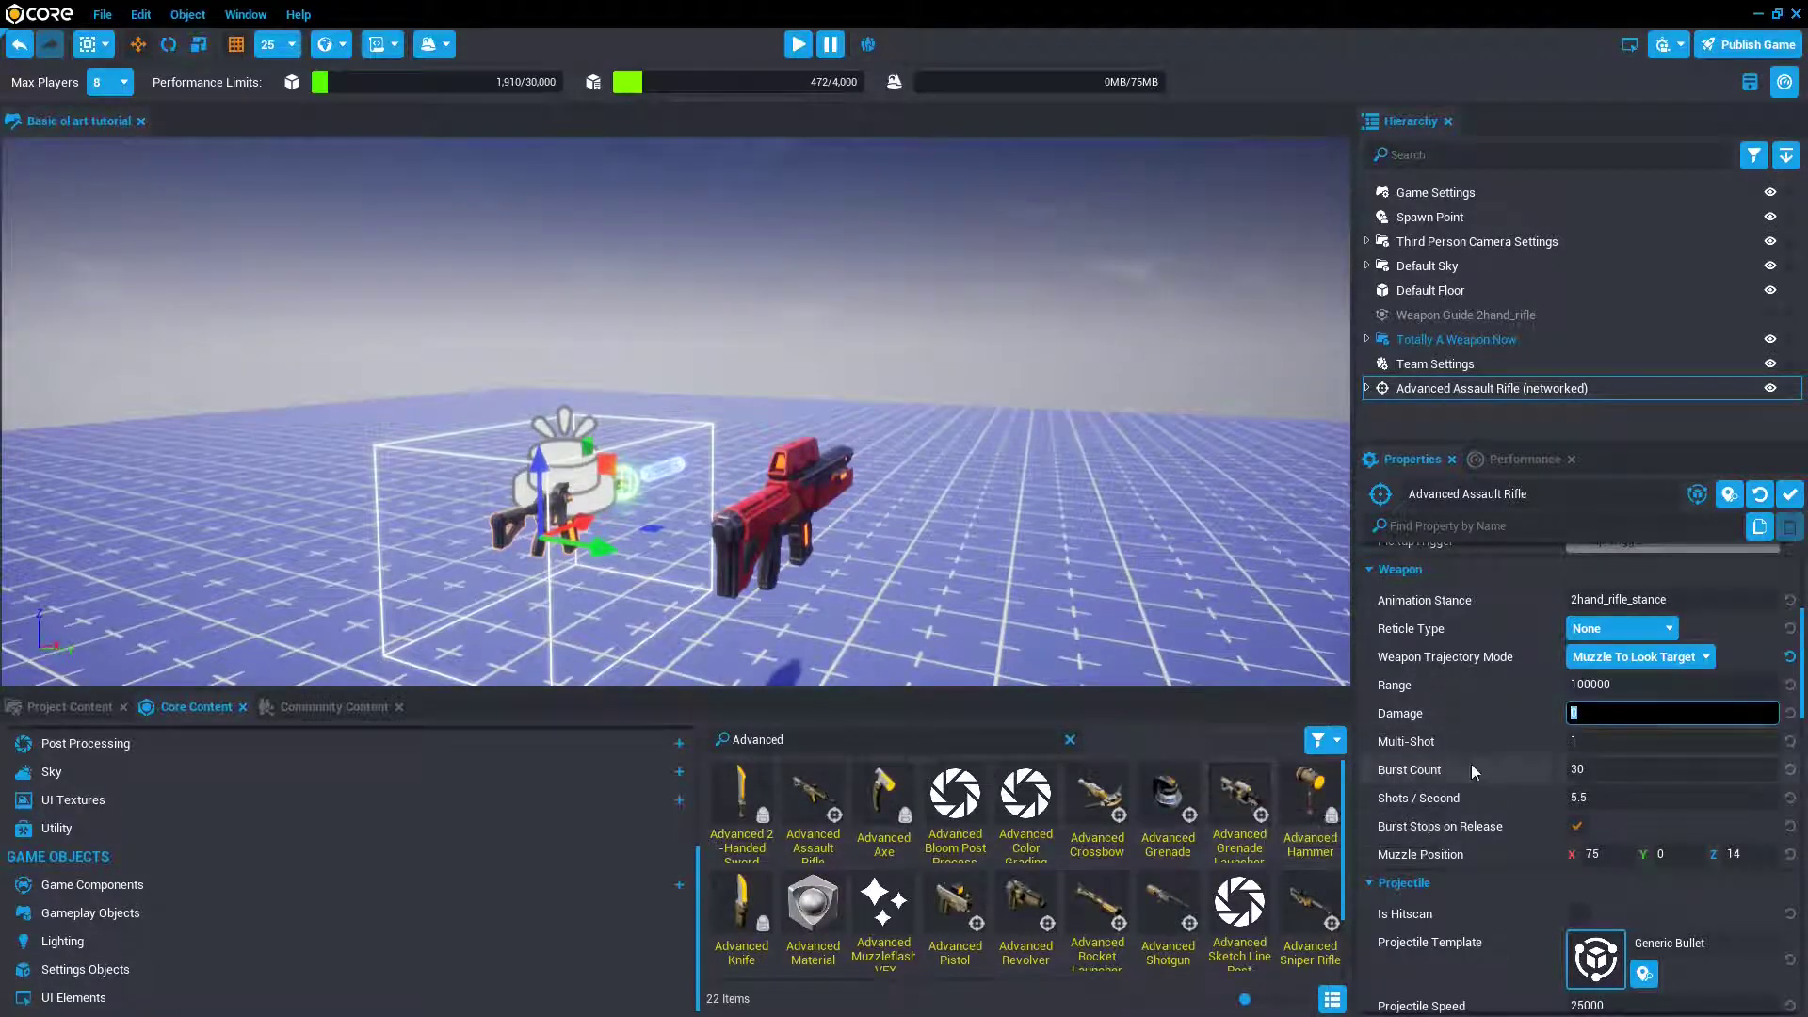
key(Return)
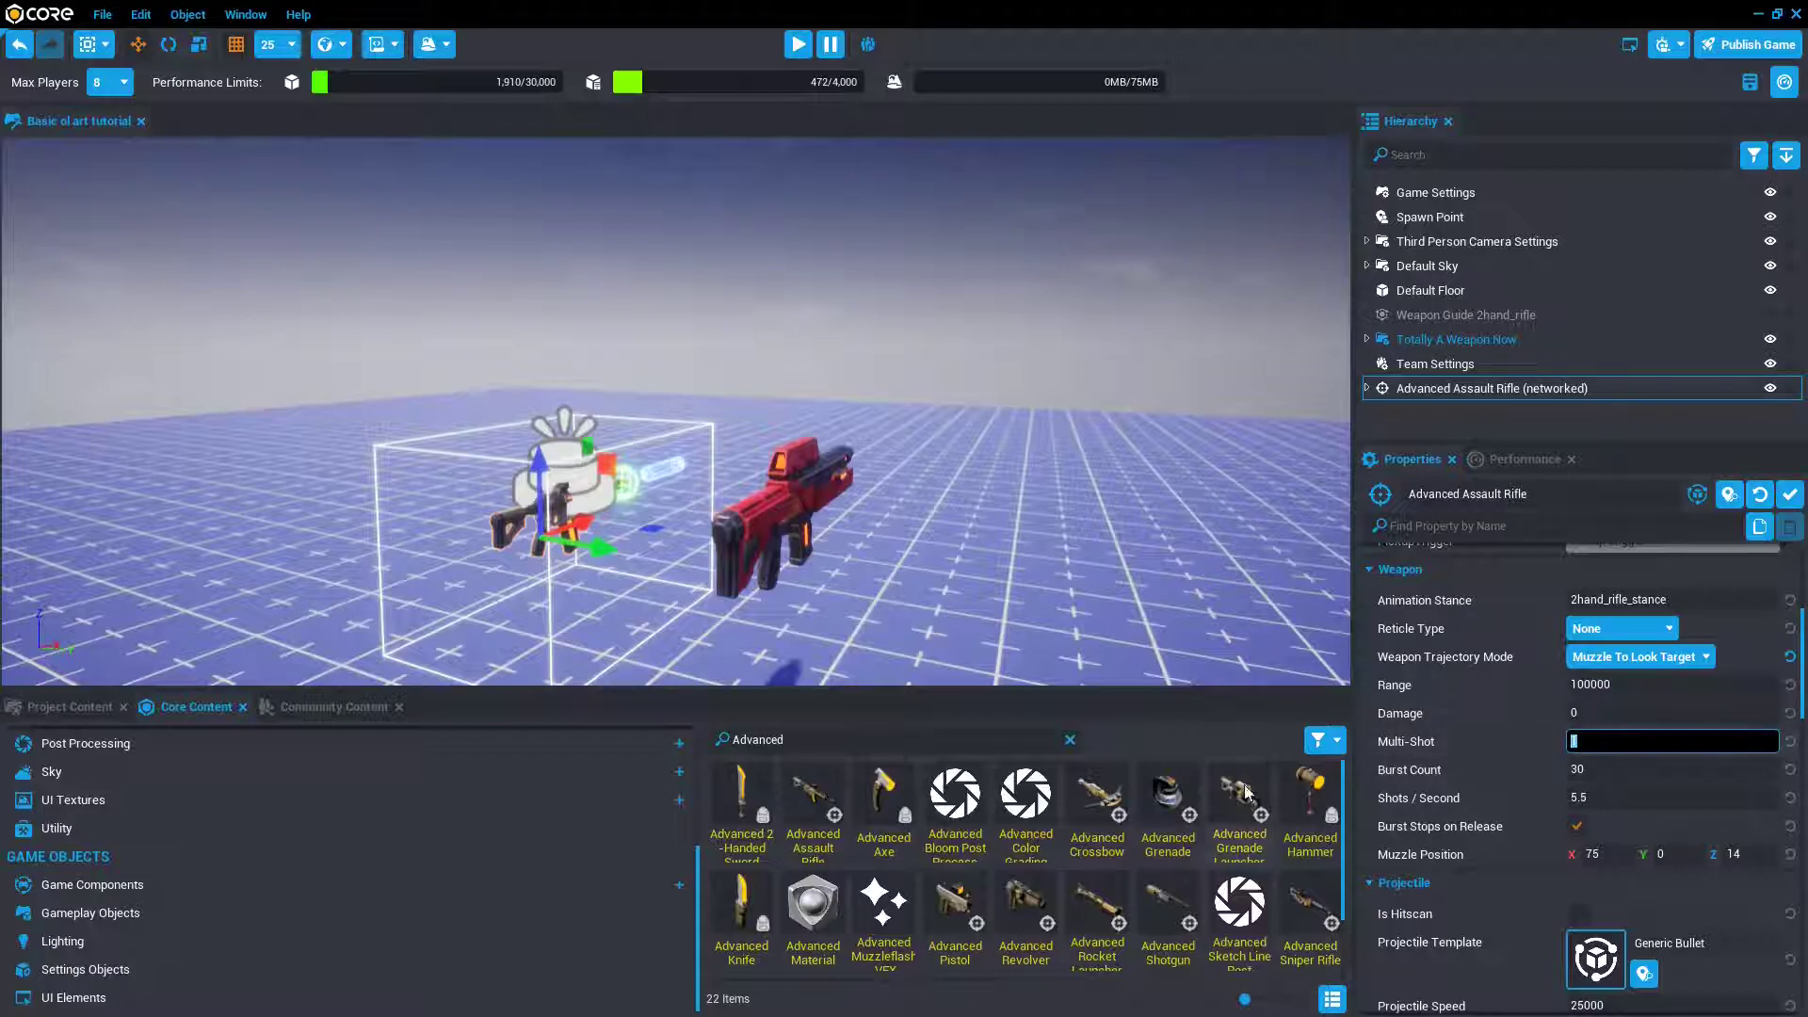
scroll(865, 527, up, 3)
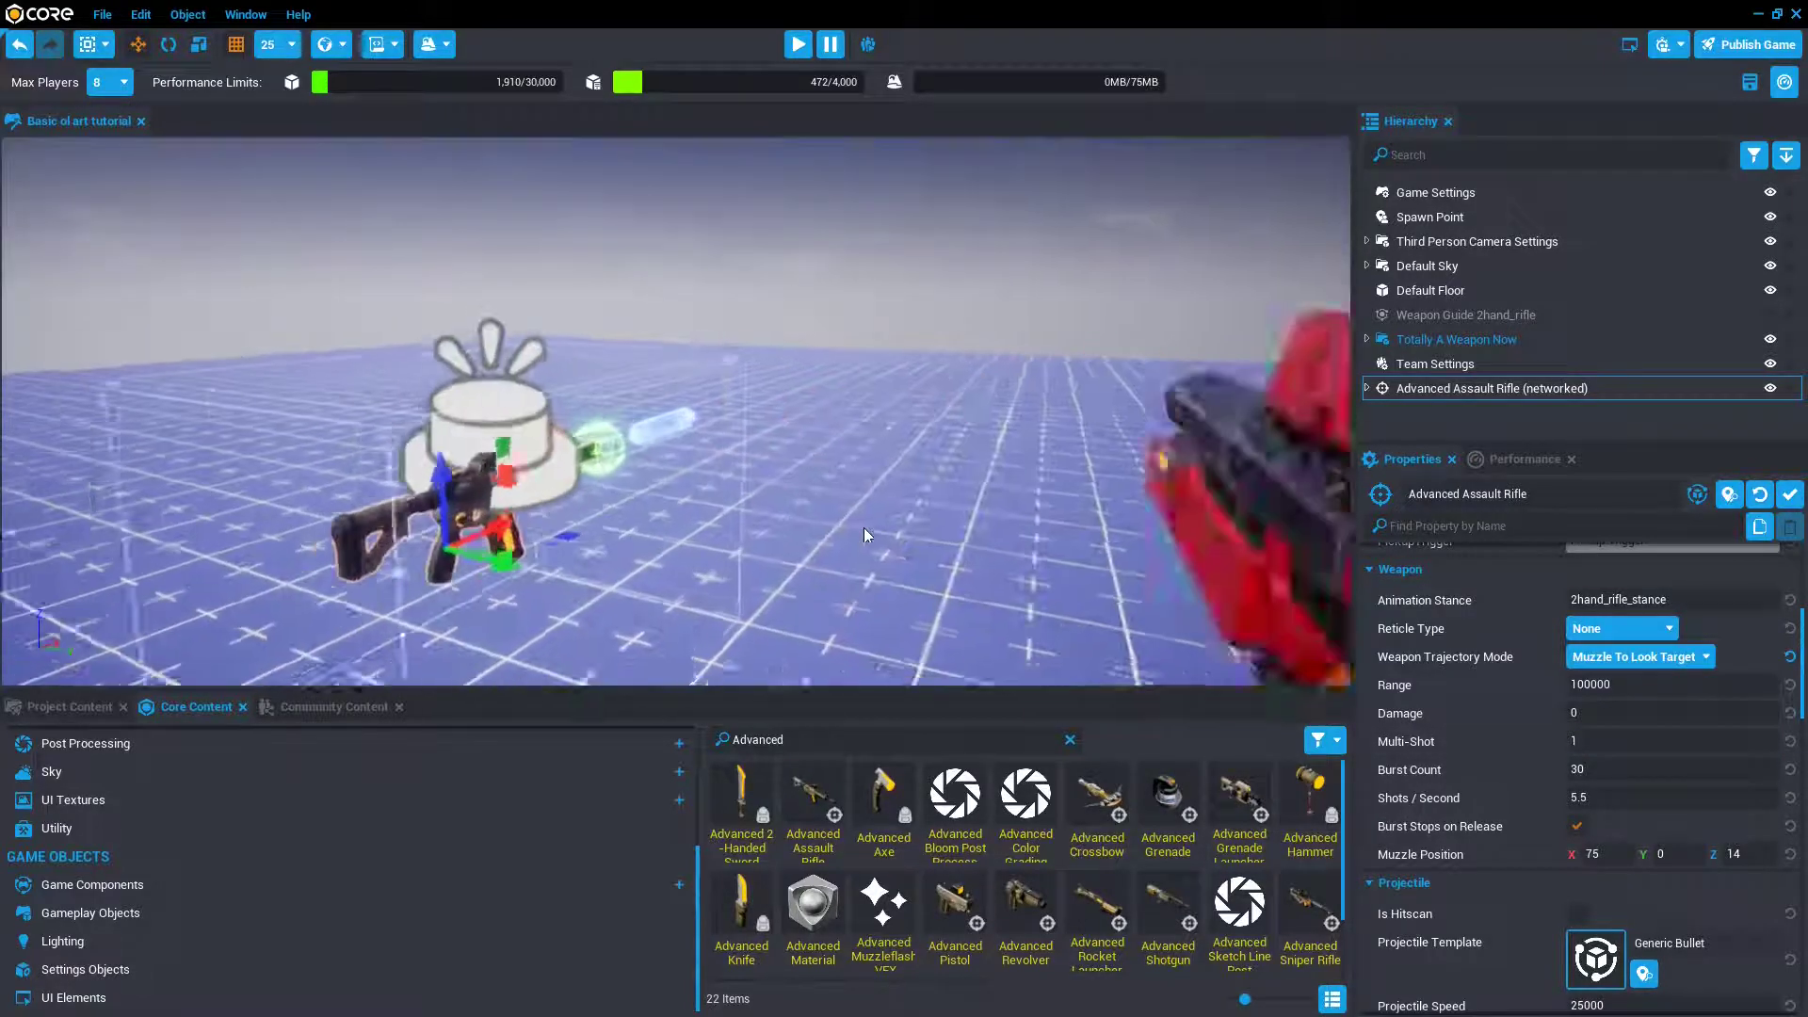
- Set the rifle's Multi-Shot to 3 and inspect the muzzle's projectile gizmos
click(1601, 741)
text(3)
key(Return)
scroll(732, 502, up, 3)
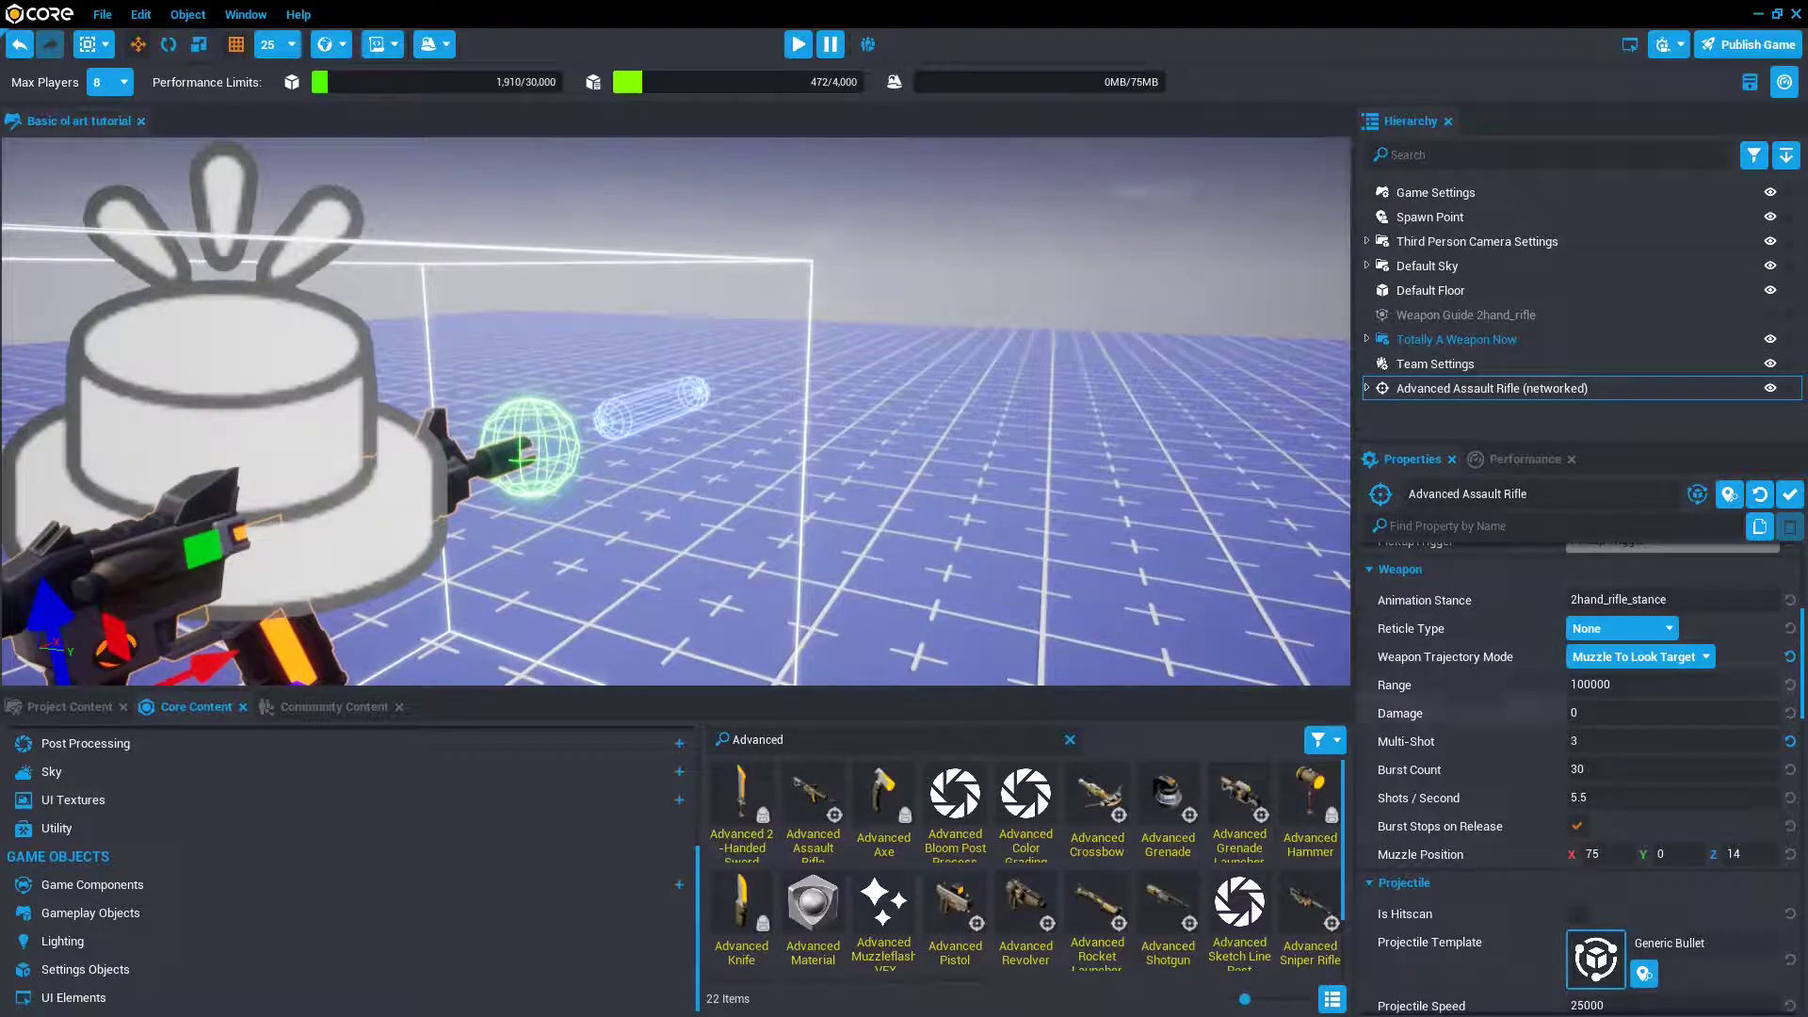
- Set the rifle's Multi-Shot back to 1
click(1601, 741)
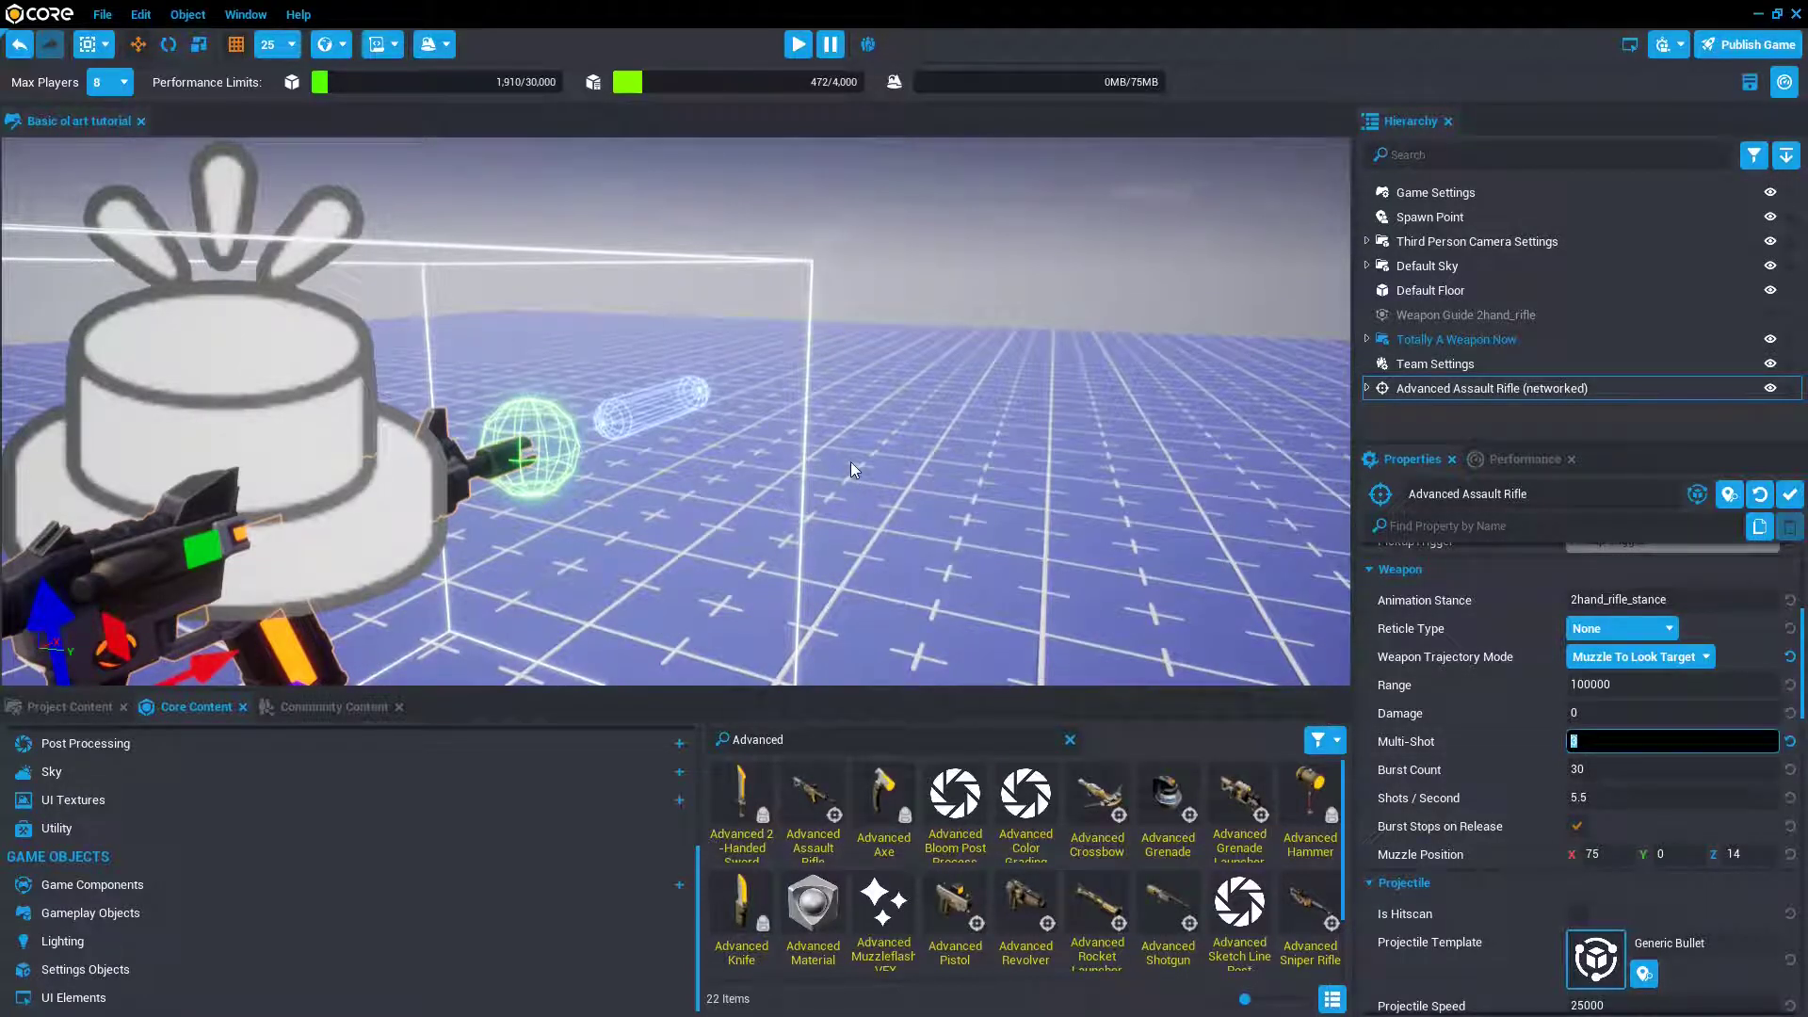
text(1)
key(Return)
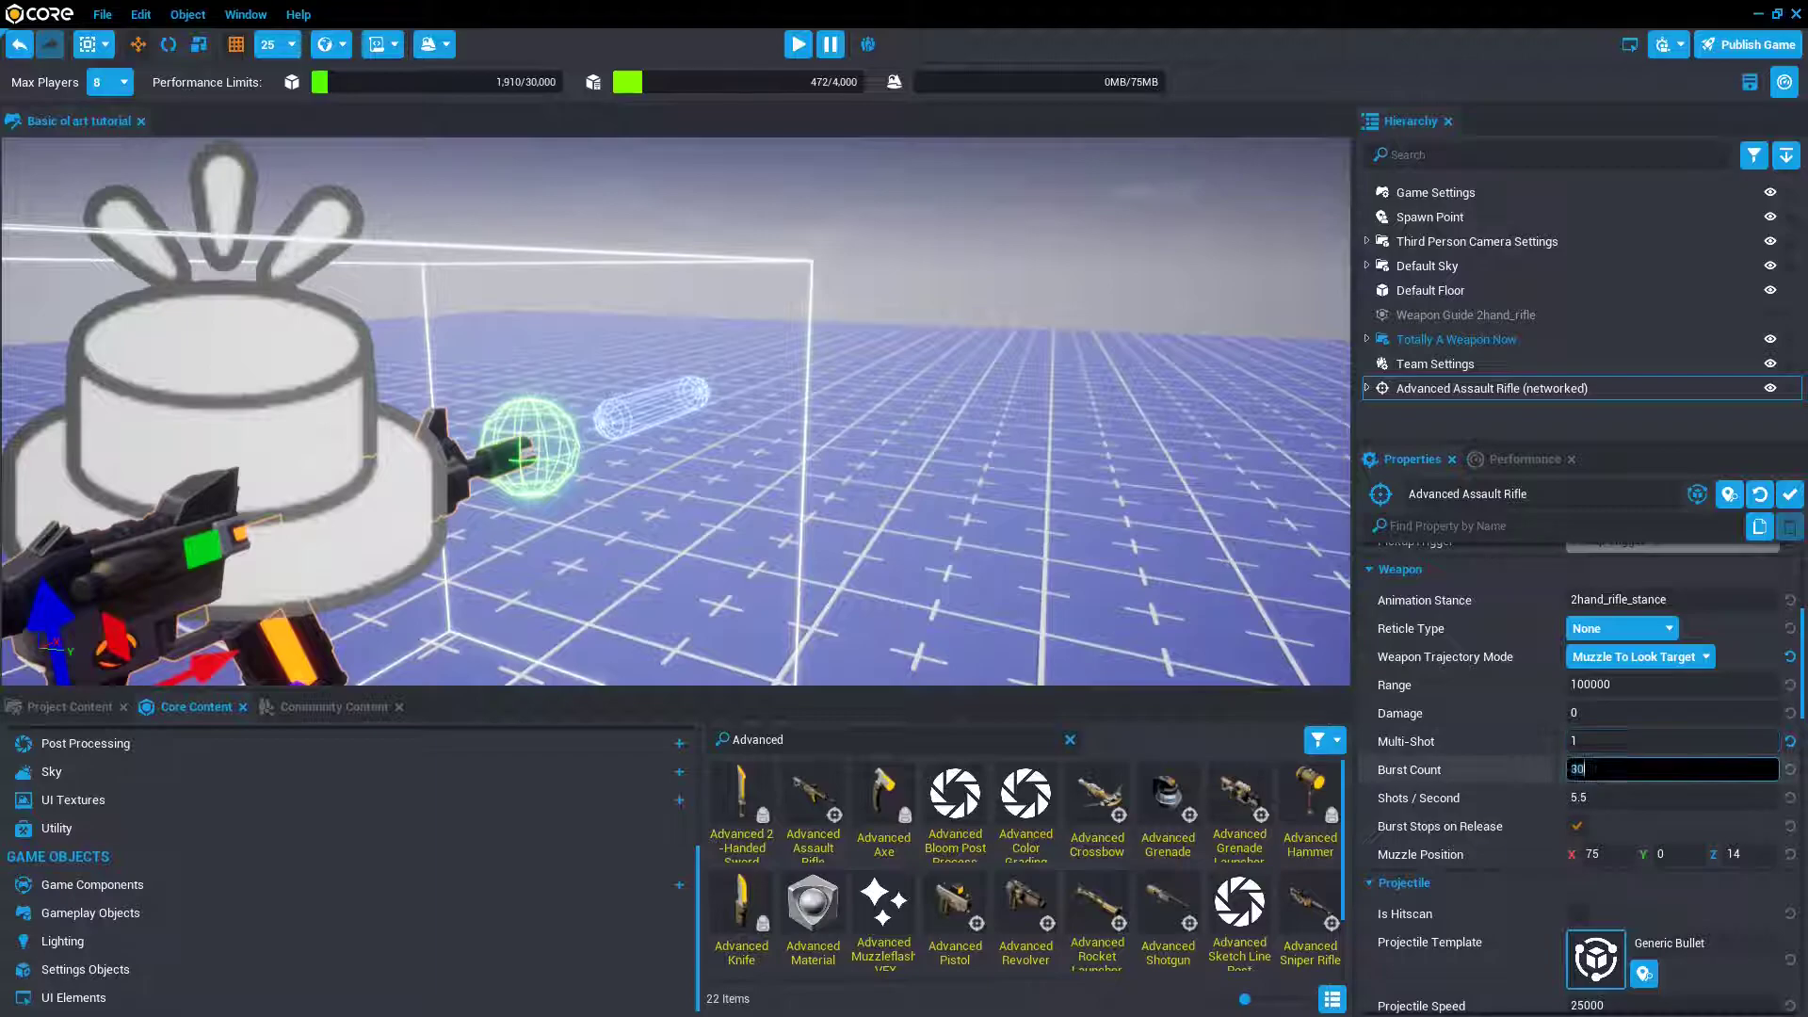
- Turn off Burst Stops on Release for the Advanced Assault Rifle
scroll(834, 448, down, 3)
scroll(715, 454, up, 3)
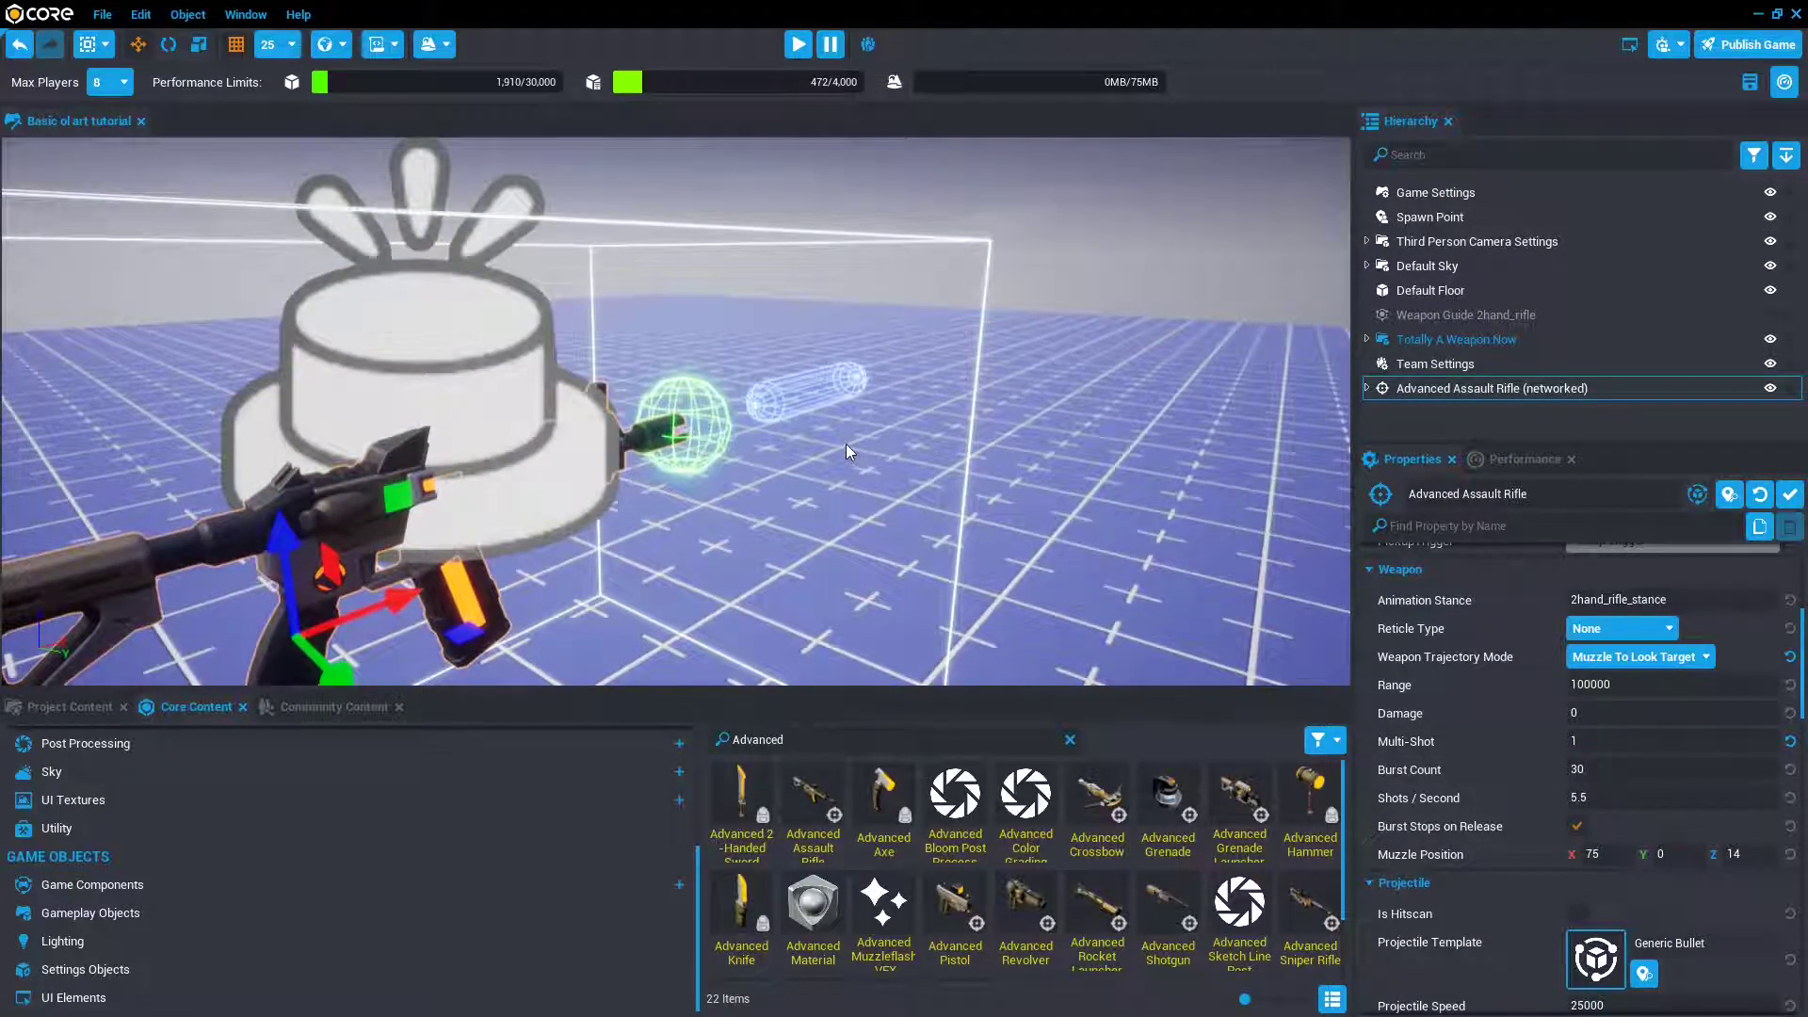
scroll(846, 444, down, 2)
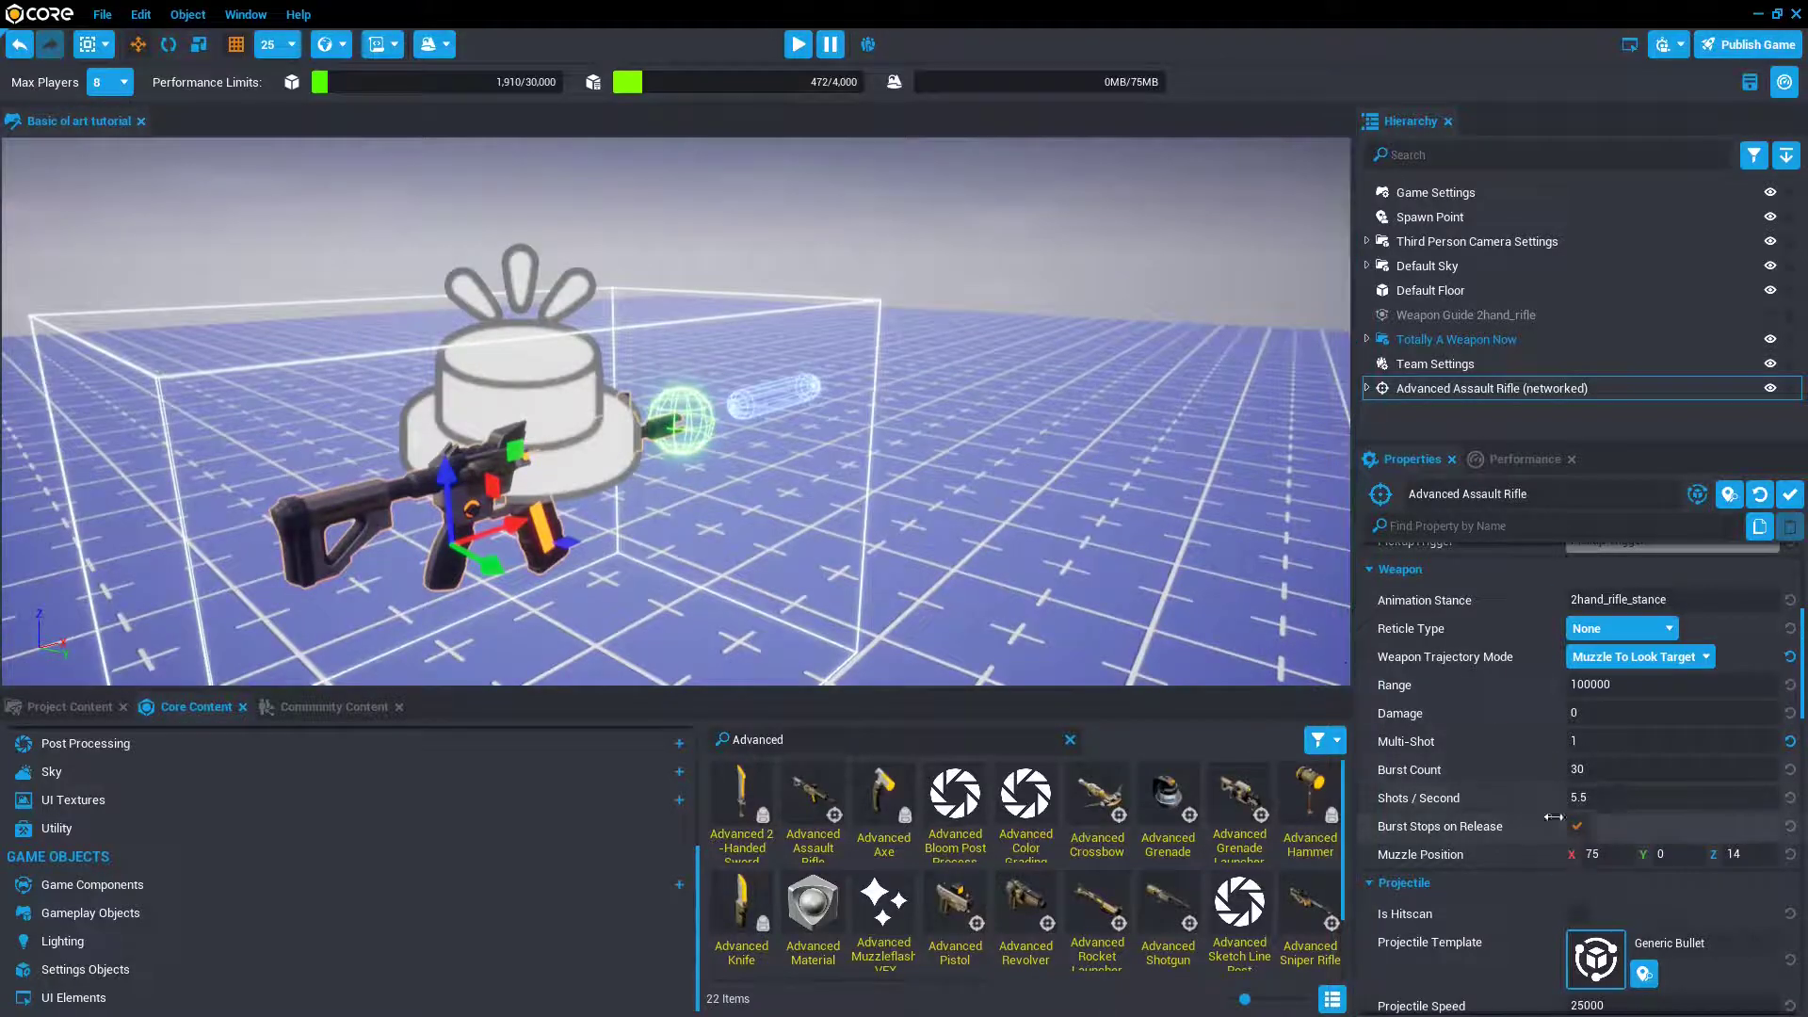
click(1577, 826)
click(1577, 826)
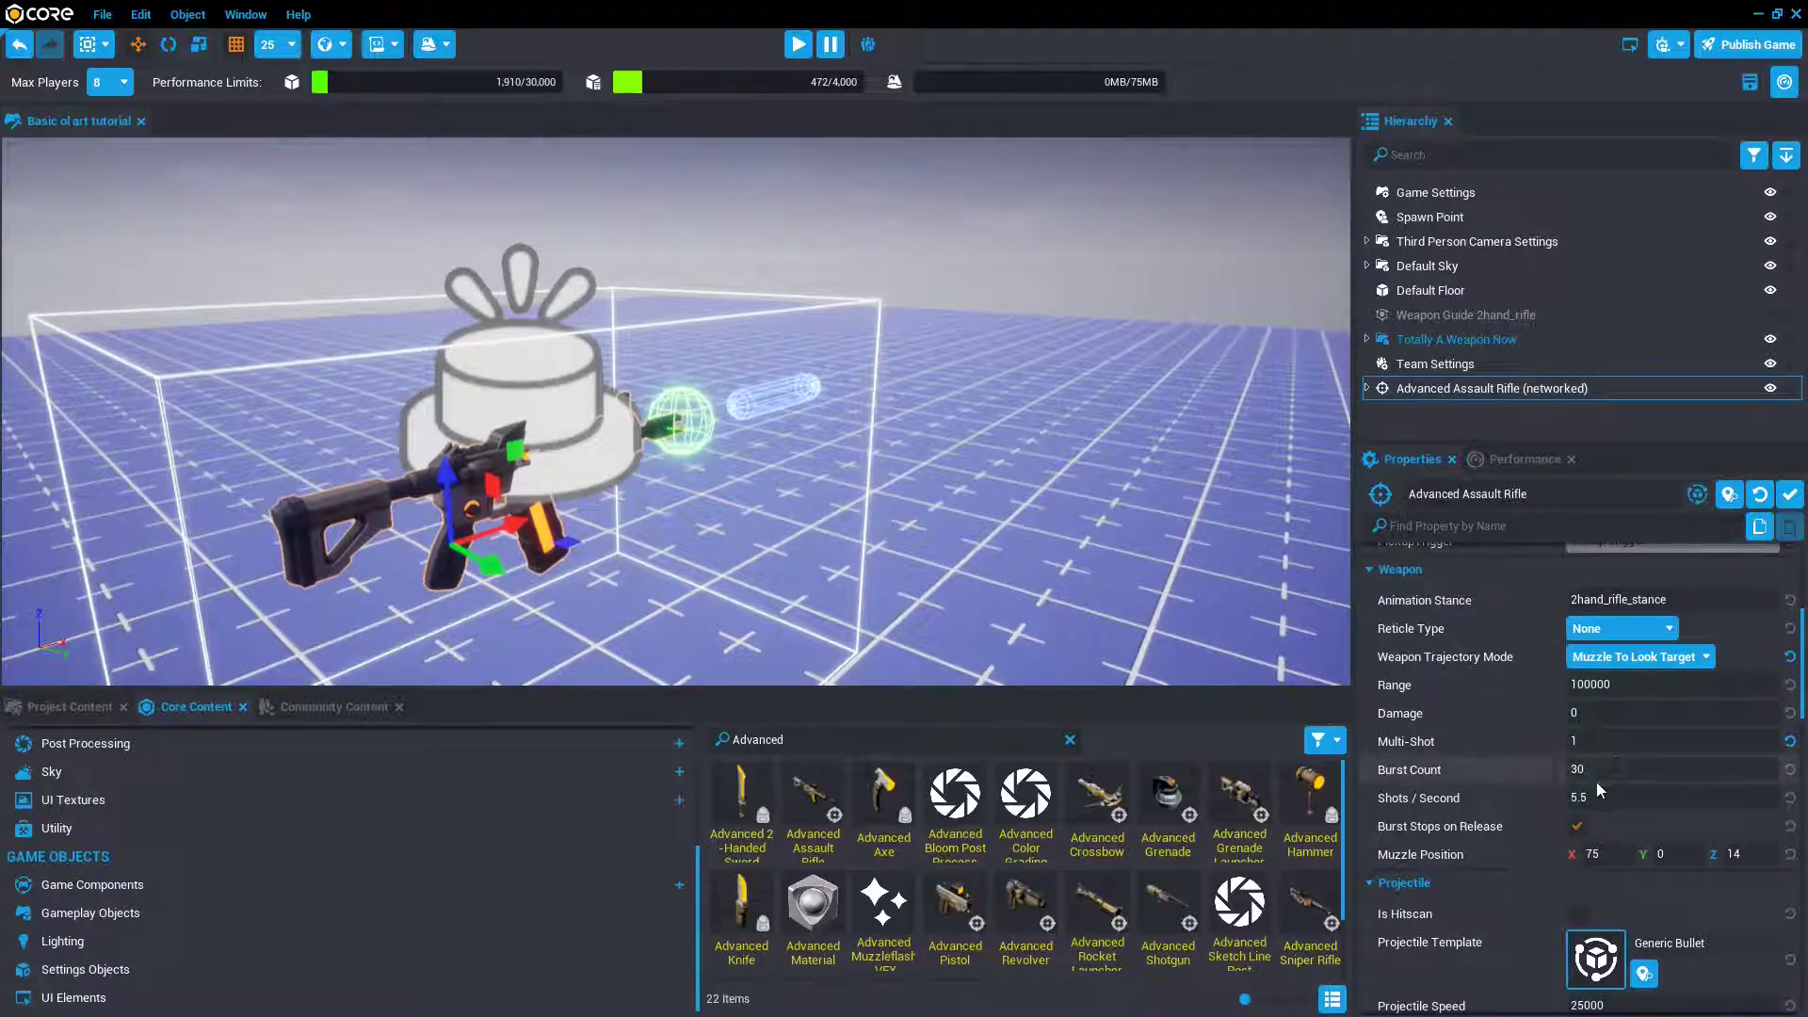
click(1577, 826)
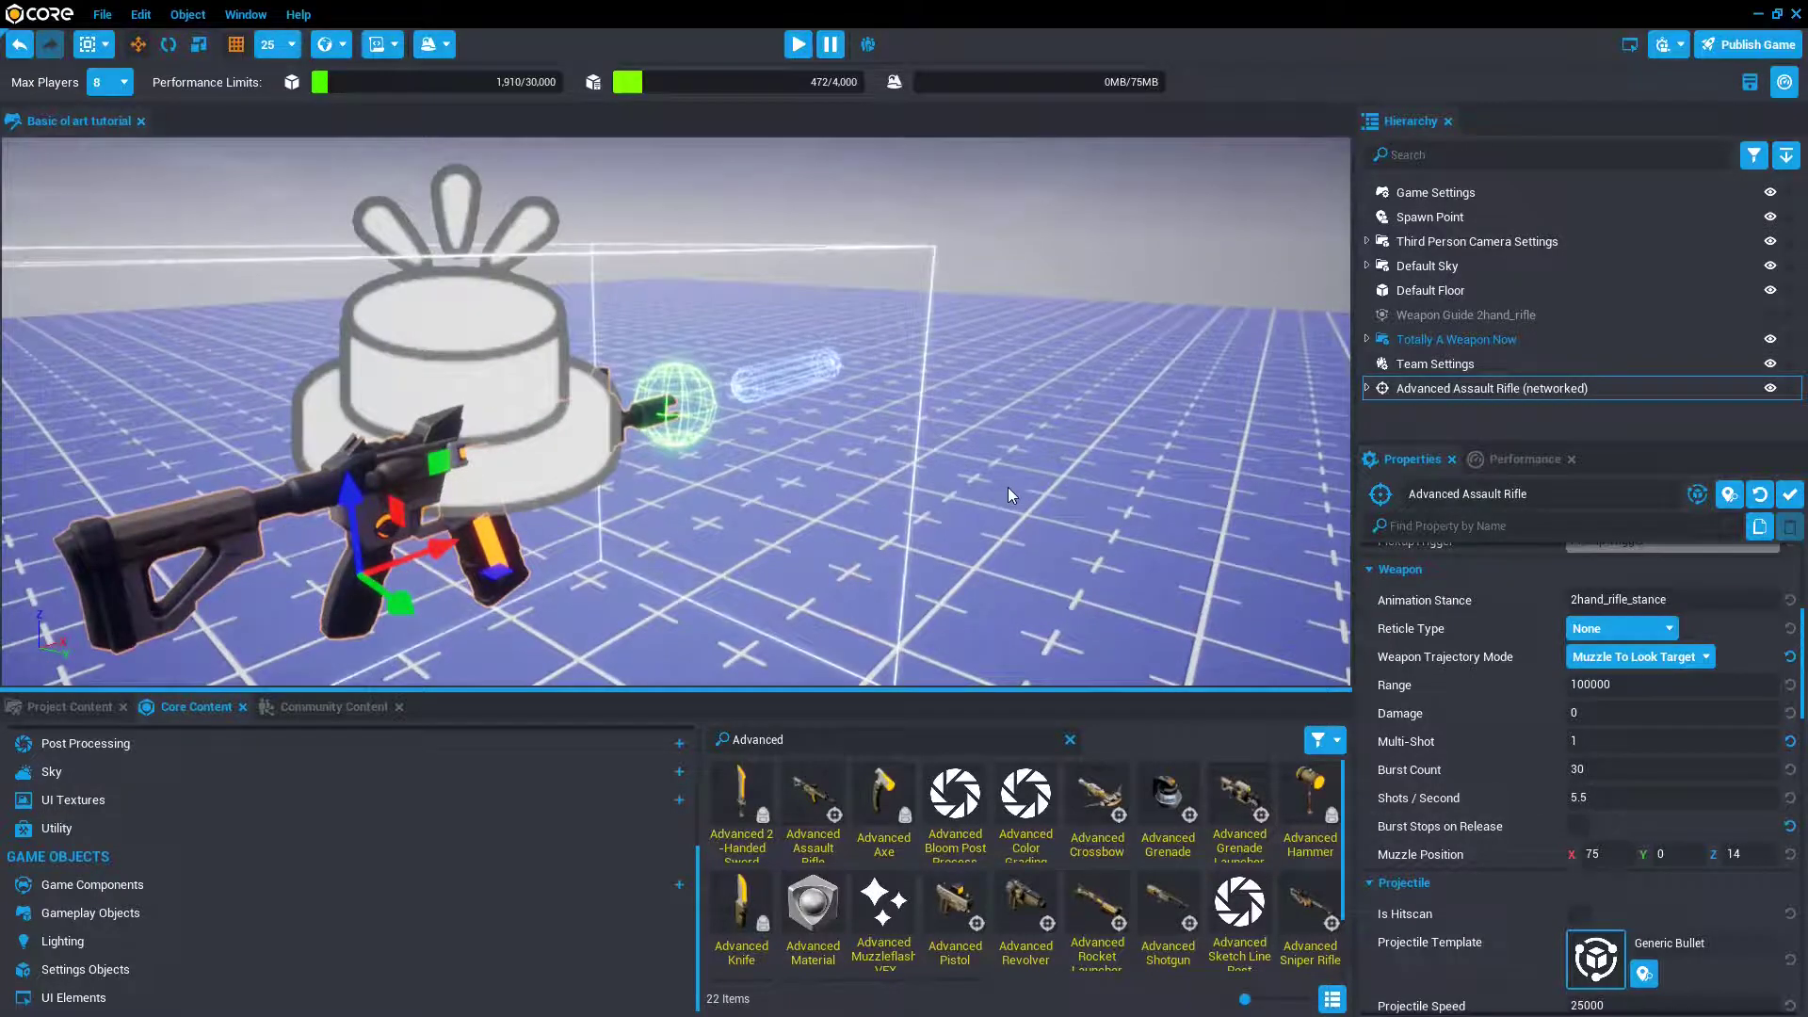
- Preview the game, walk to the Advanced Assault Rifle, equip it, fire a burst and stop the preview
key(equal)
key(w)
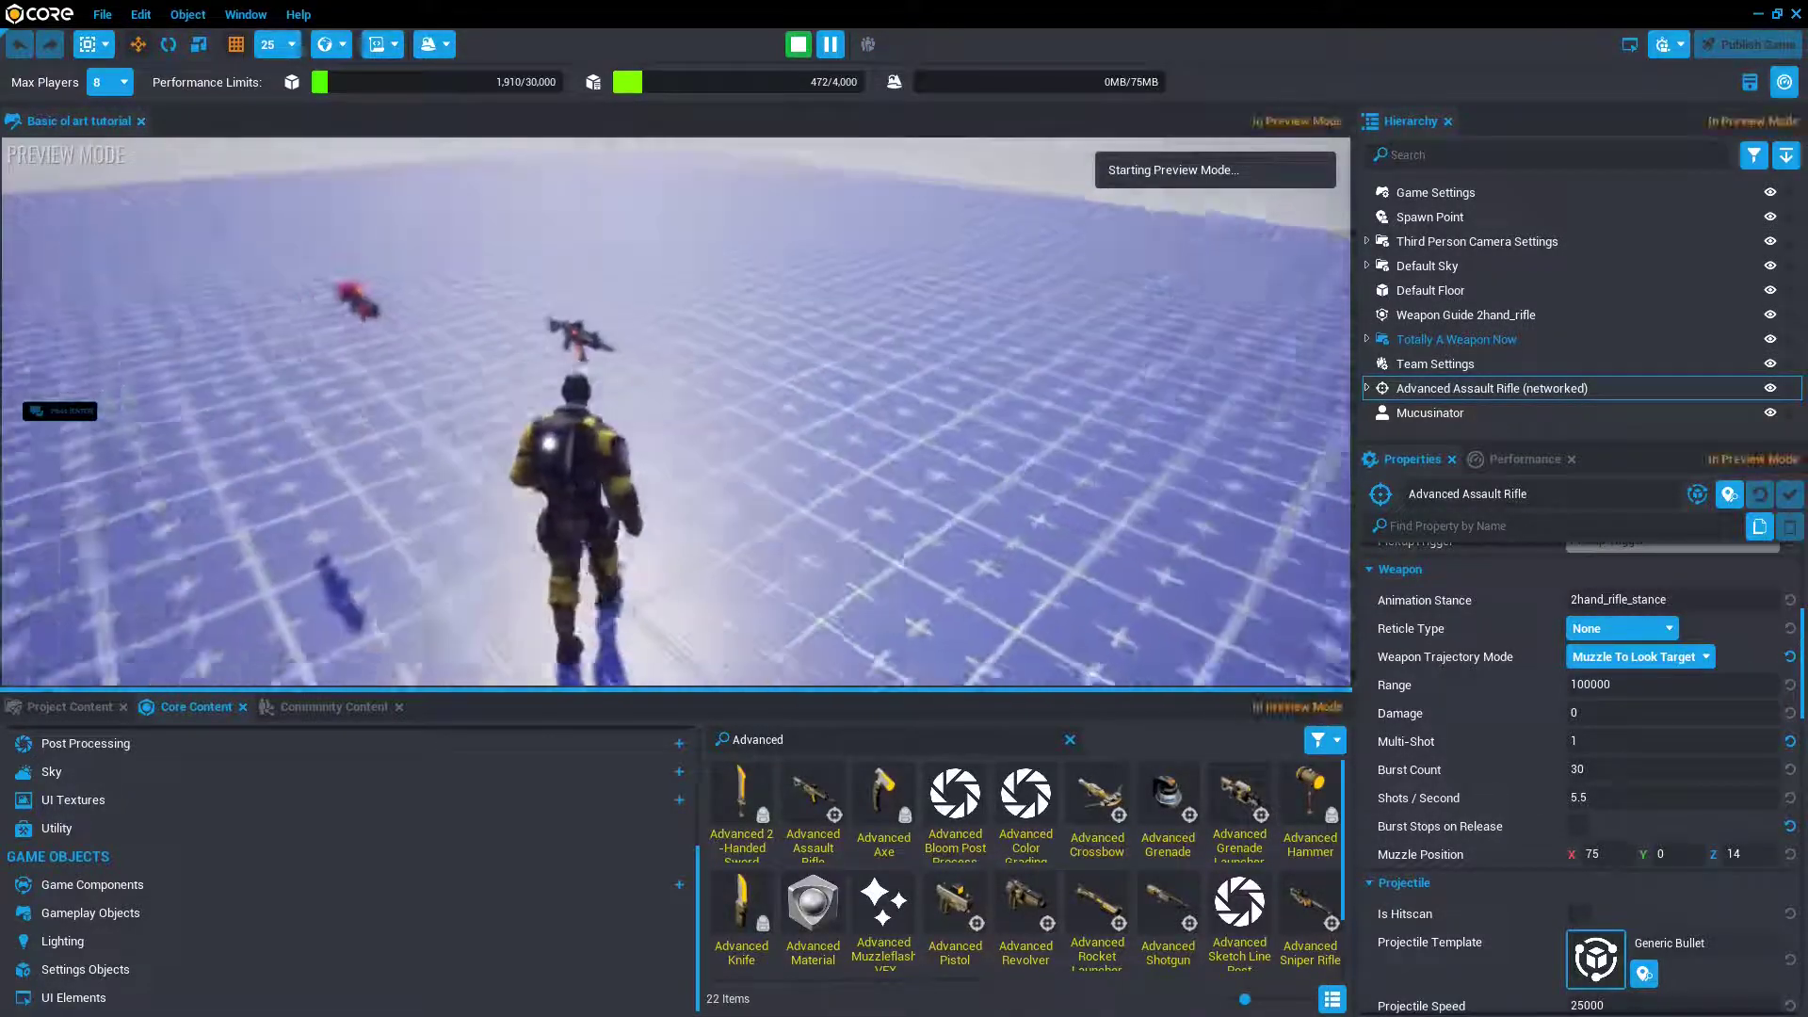
key(f)
click(676, 413)
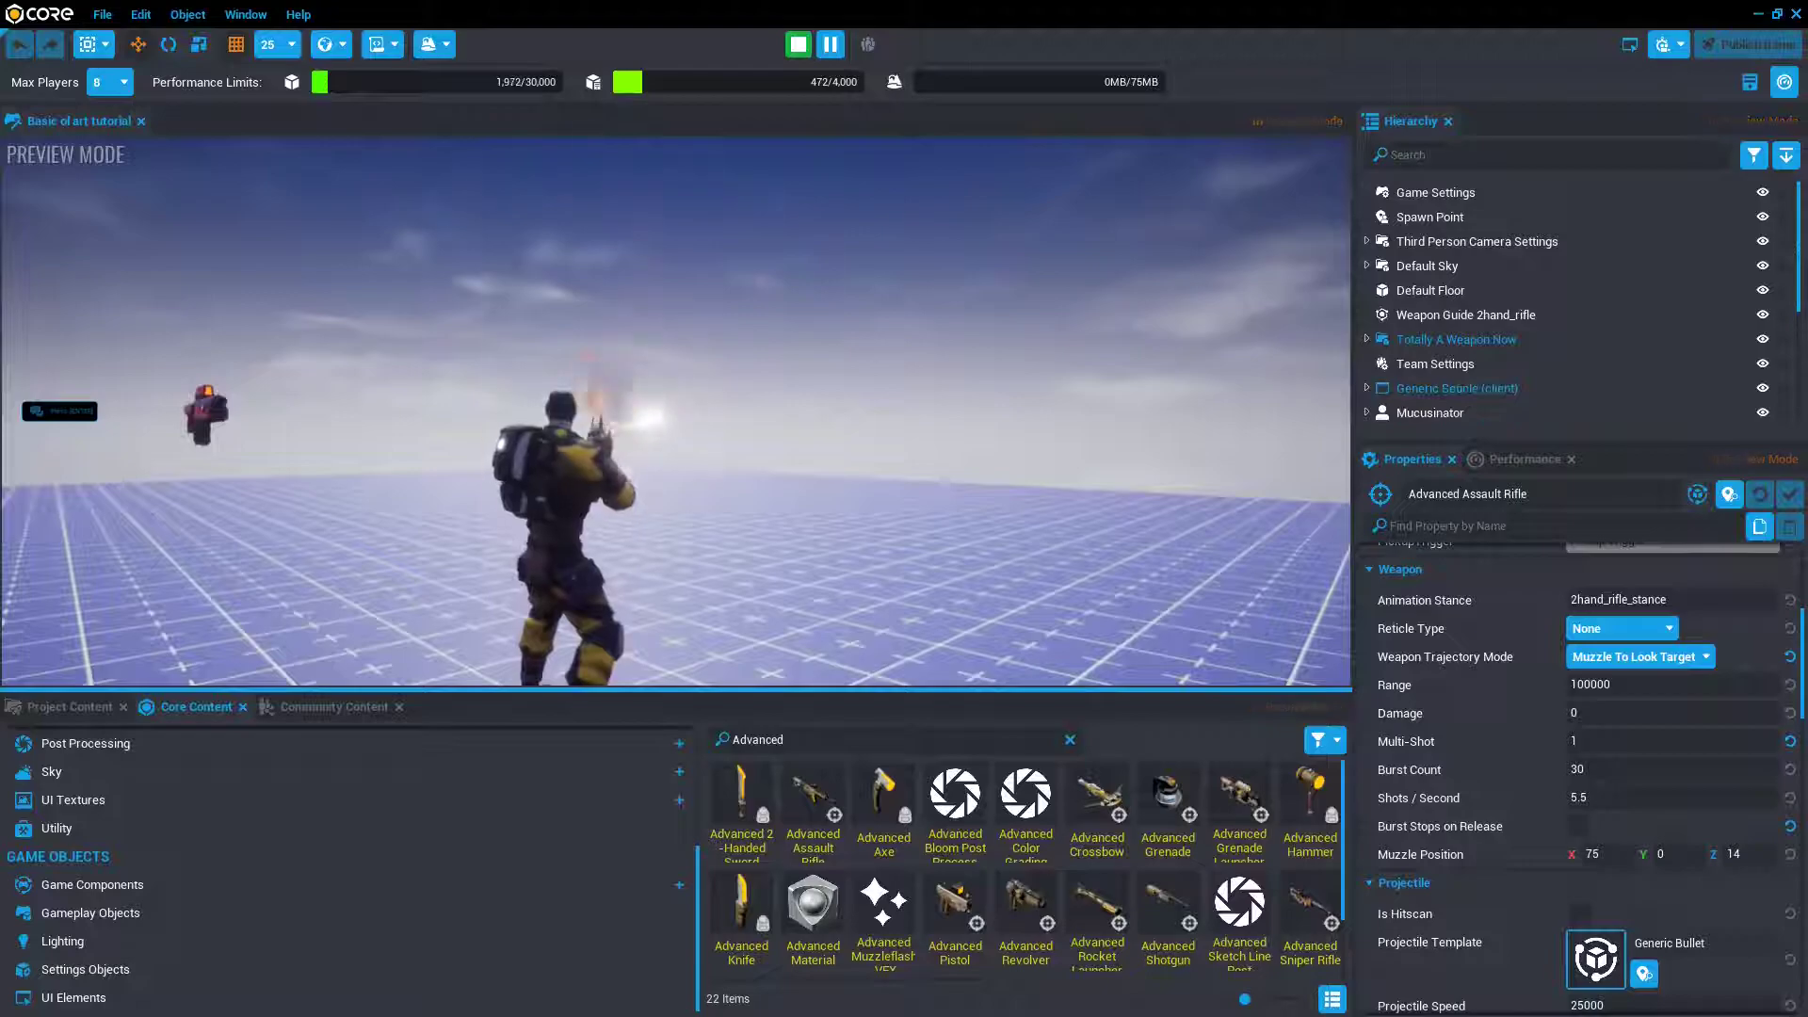
key(equal)
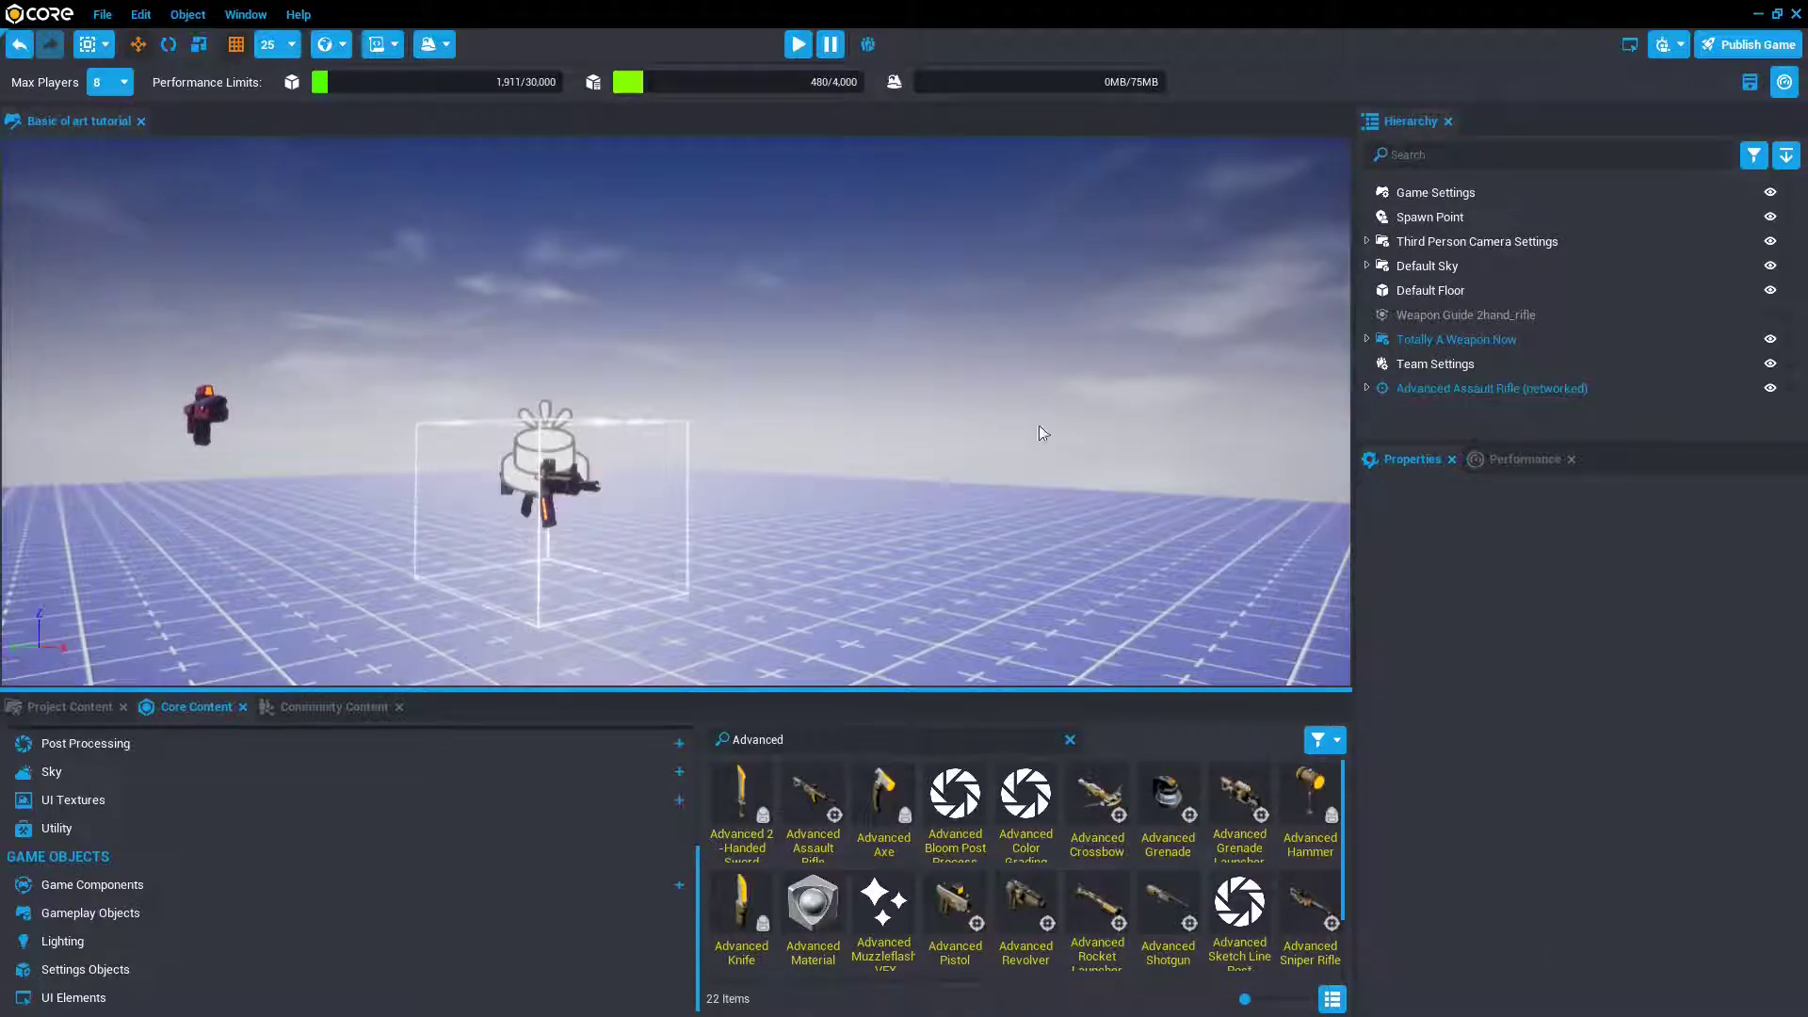
- Select the Advanced Assault Rifle again and turn Burst Stops on Release back on
click(1415, 390)
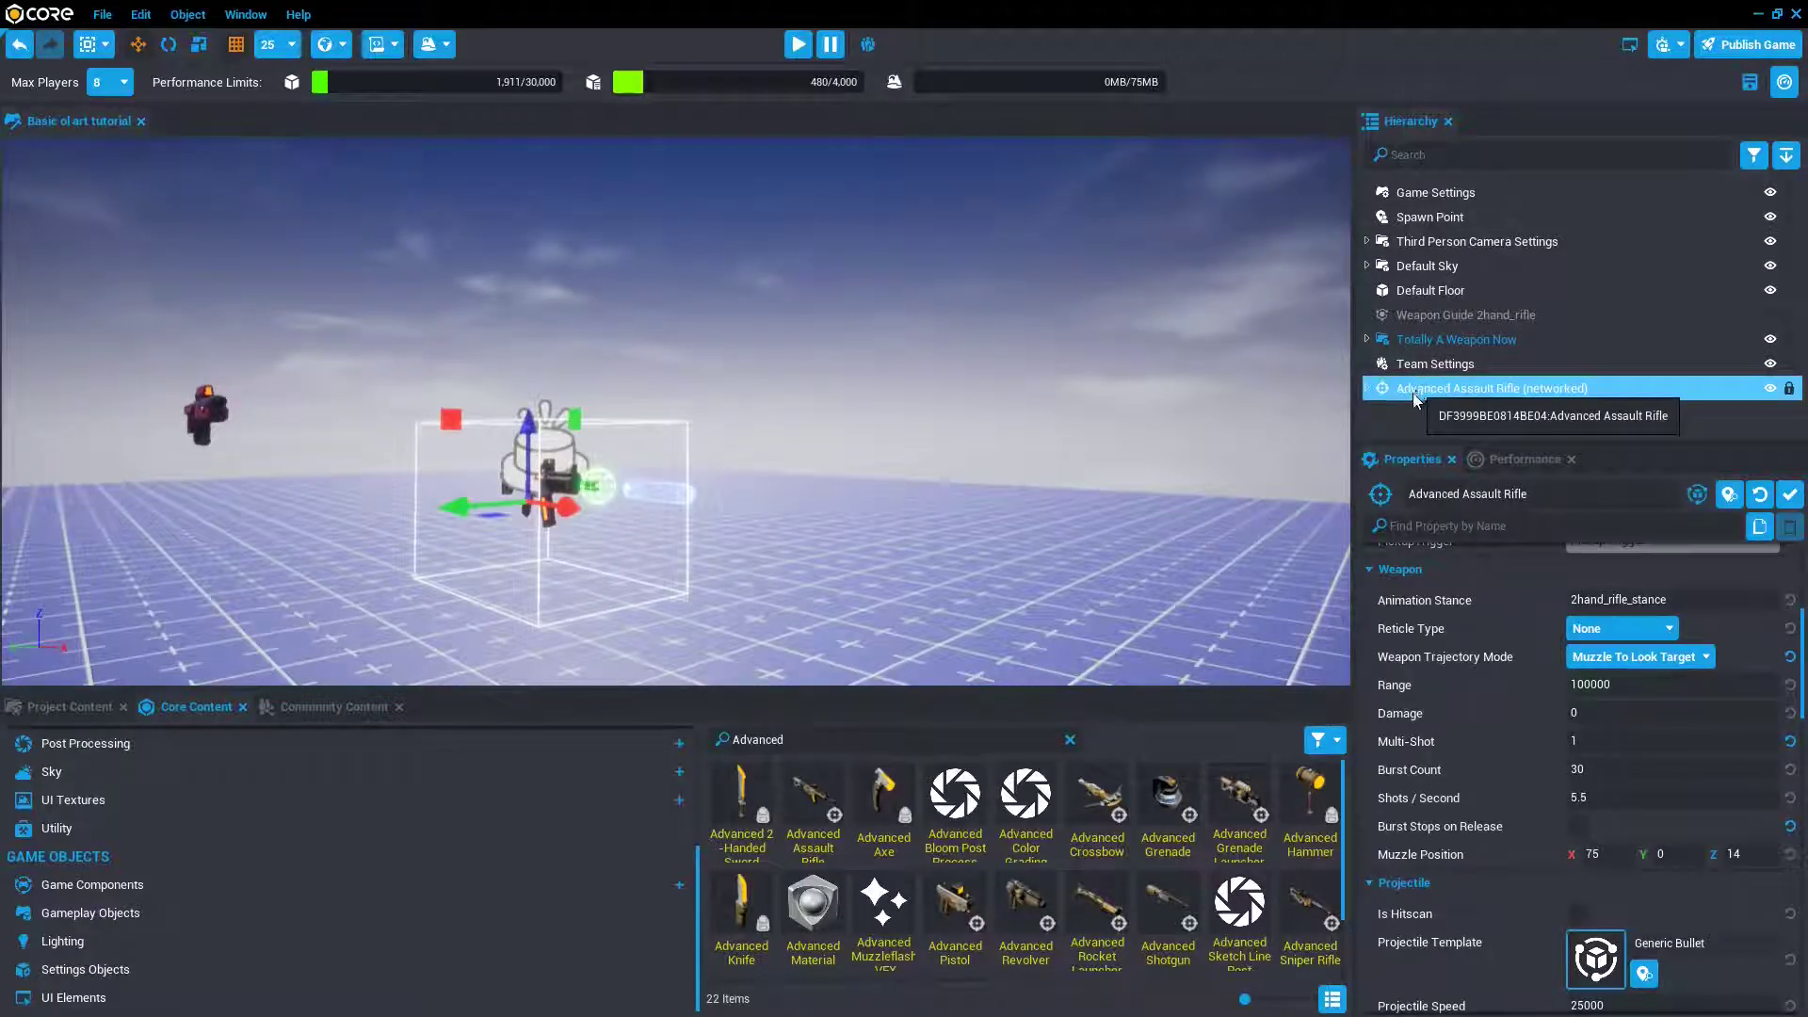
key(f)
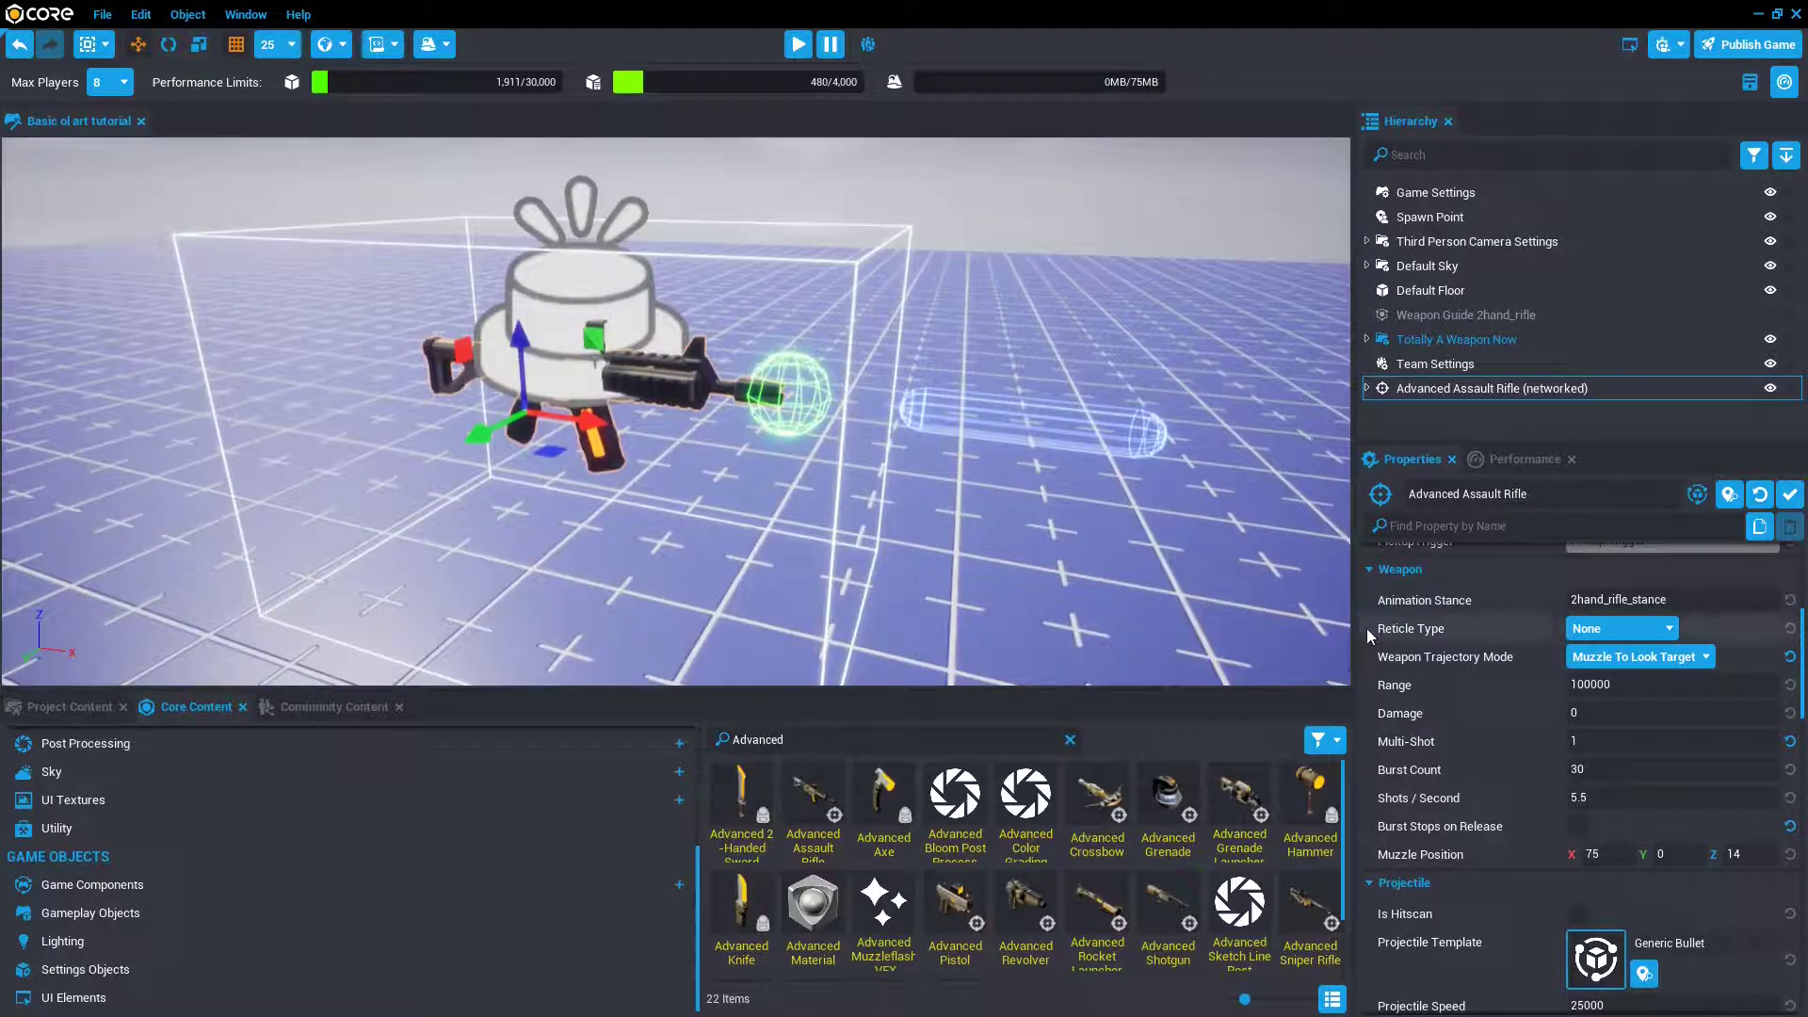
click(1576, 823)
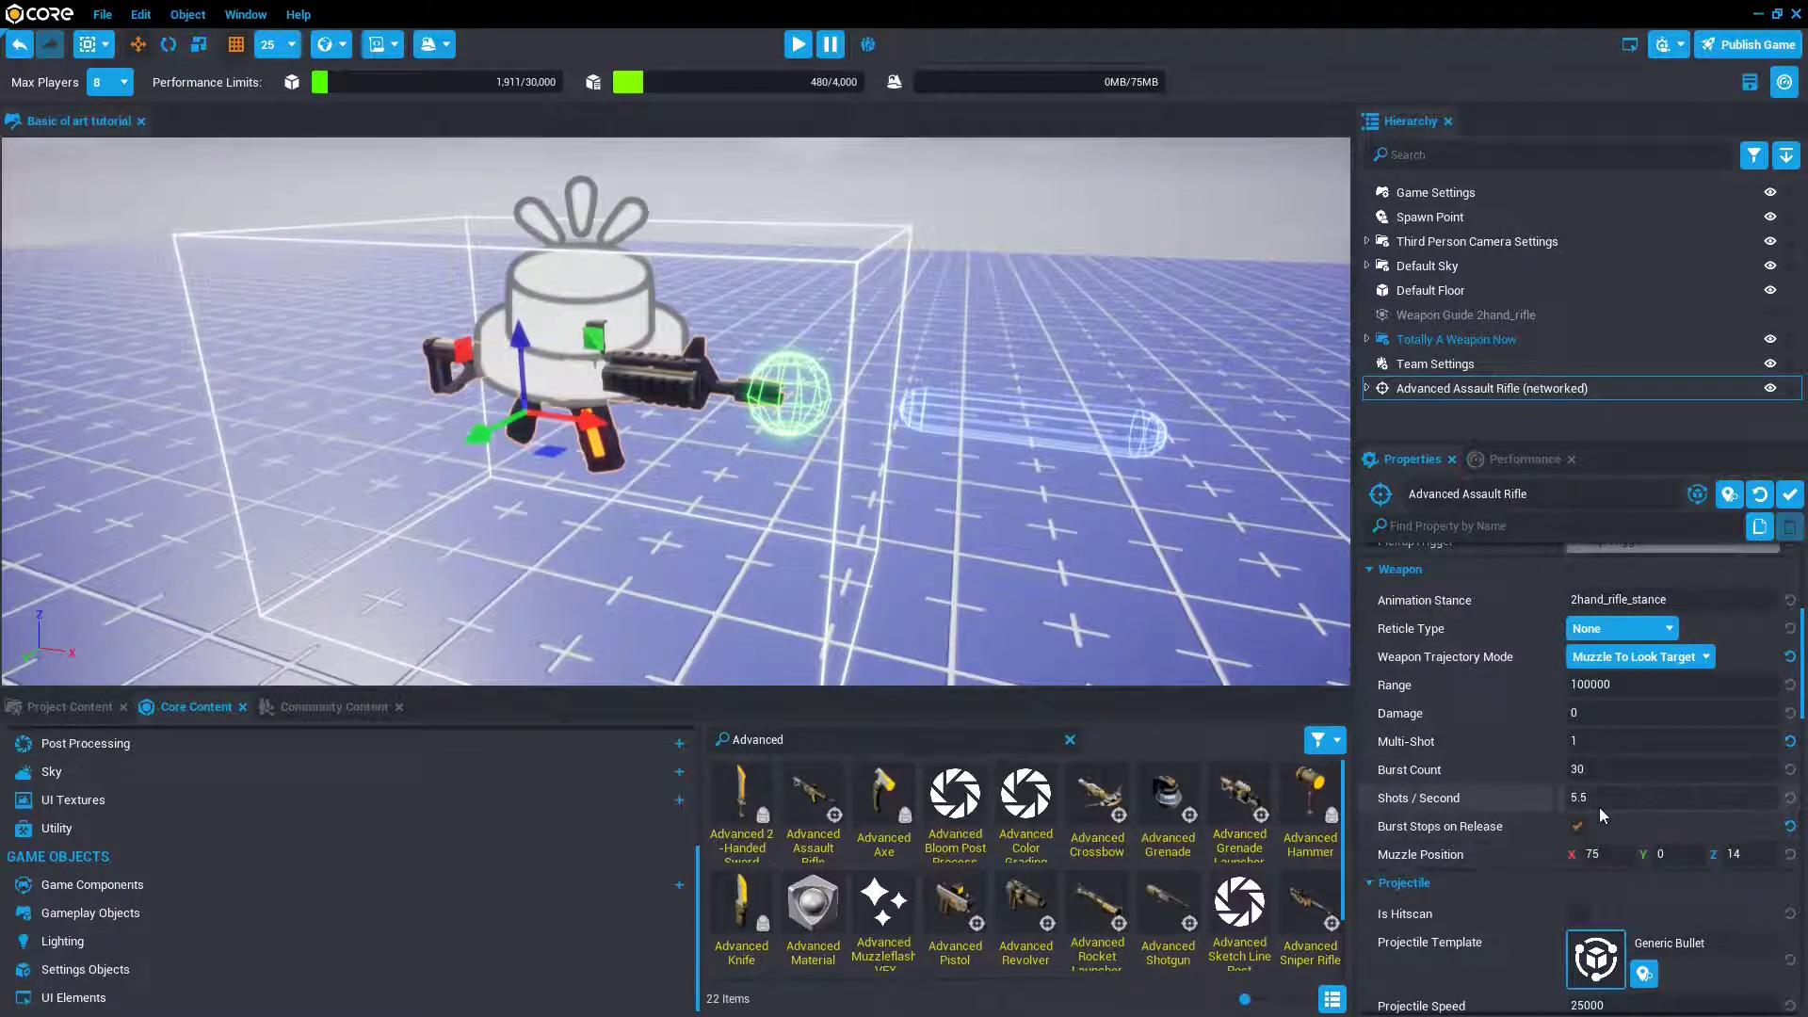
- Review the rifle's Shots / Second and burst properties without changing their values
click(1603, 801)
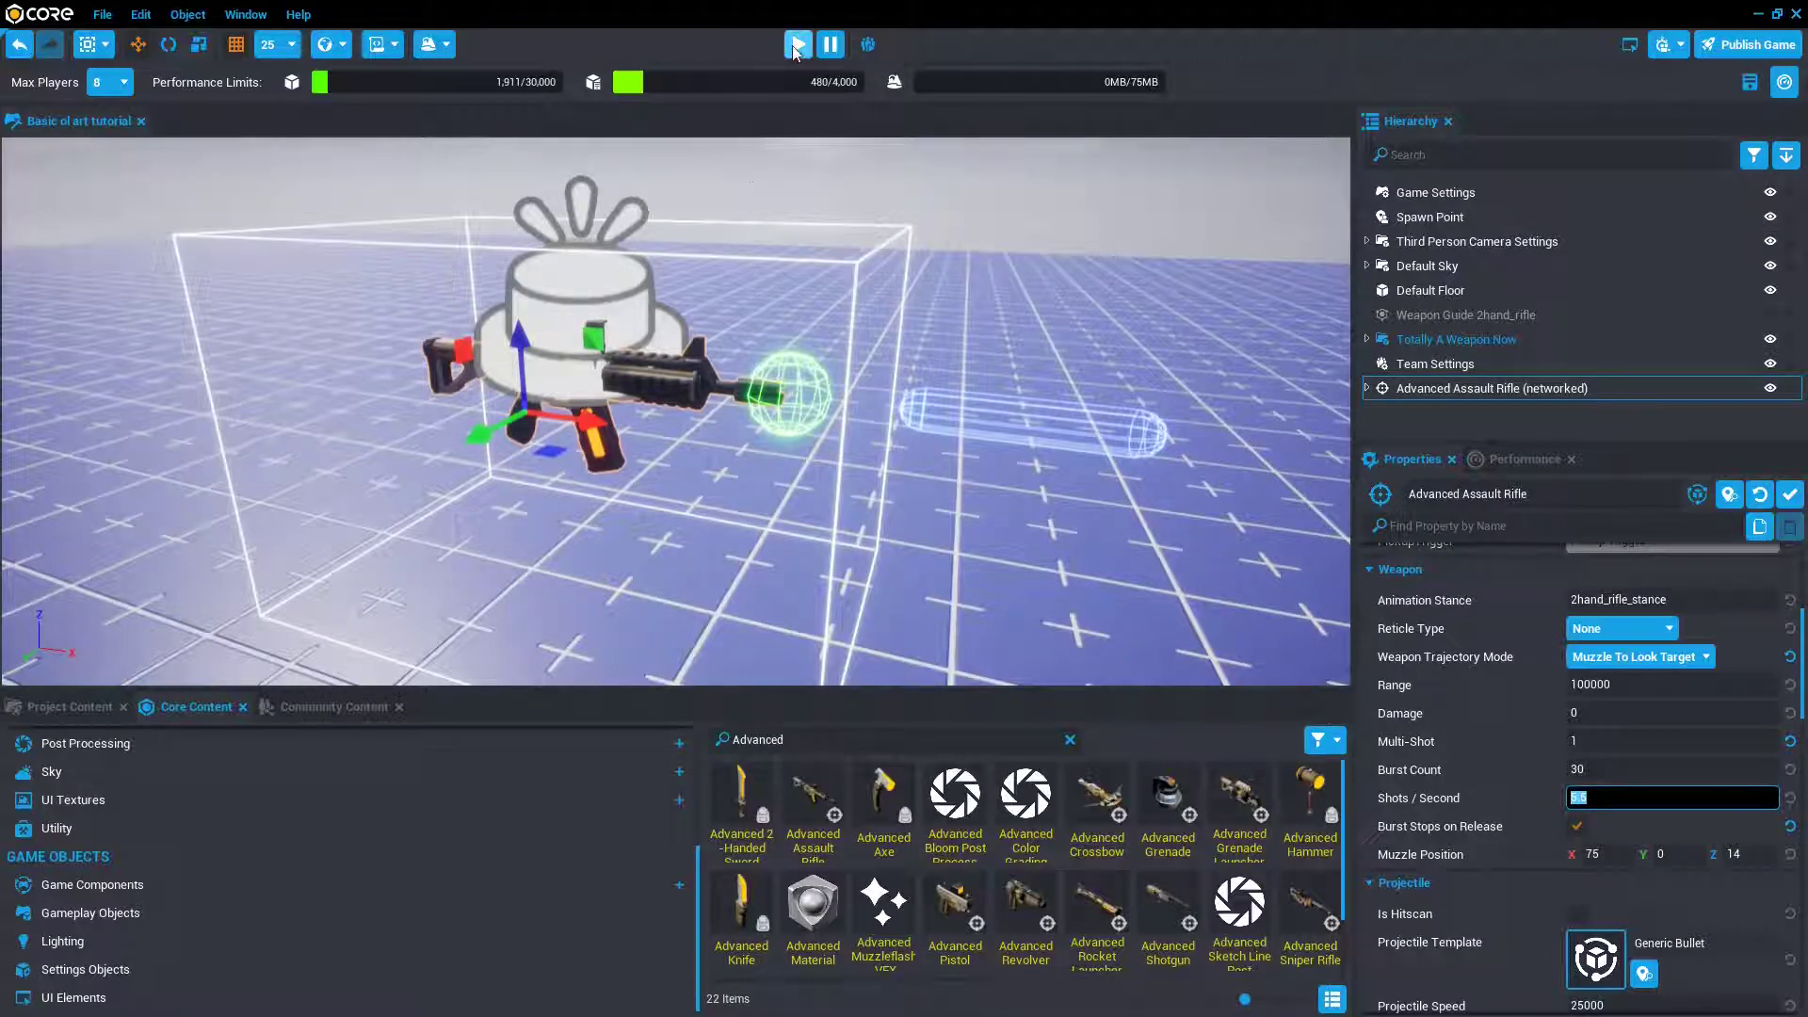
right_drag(763, 429, 847, 471)
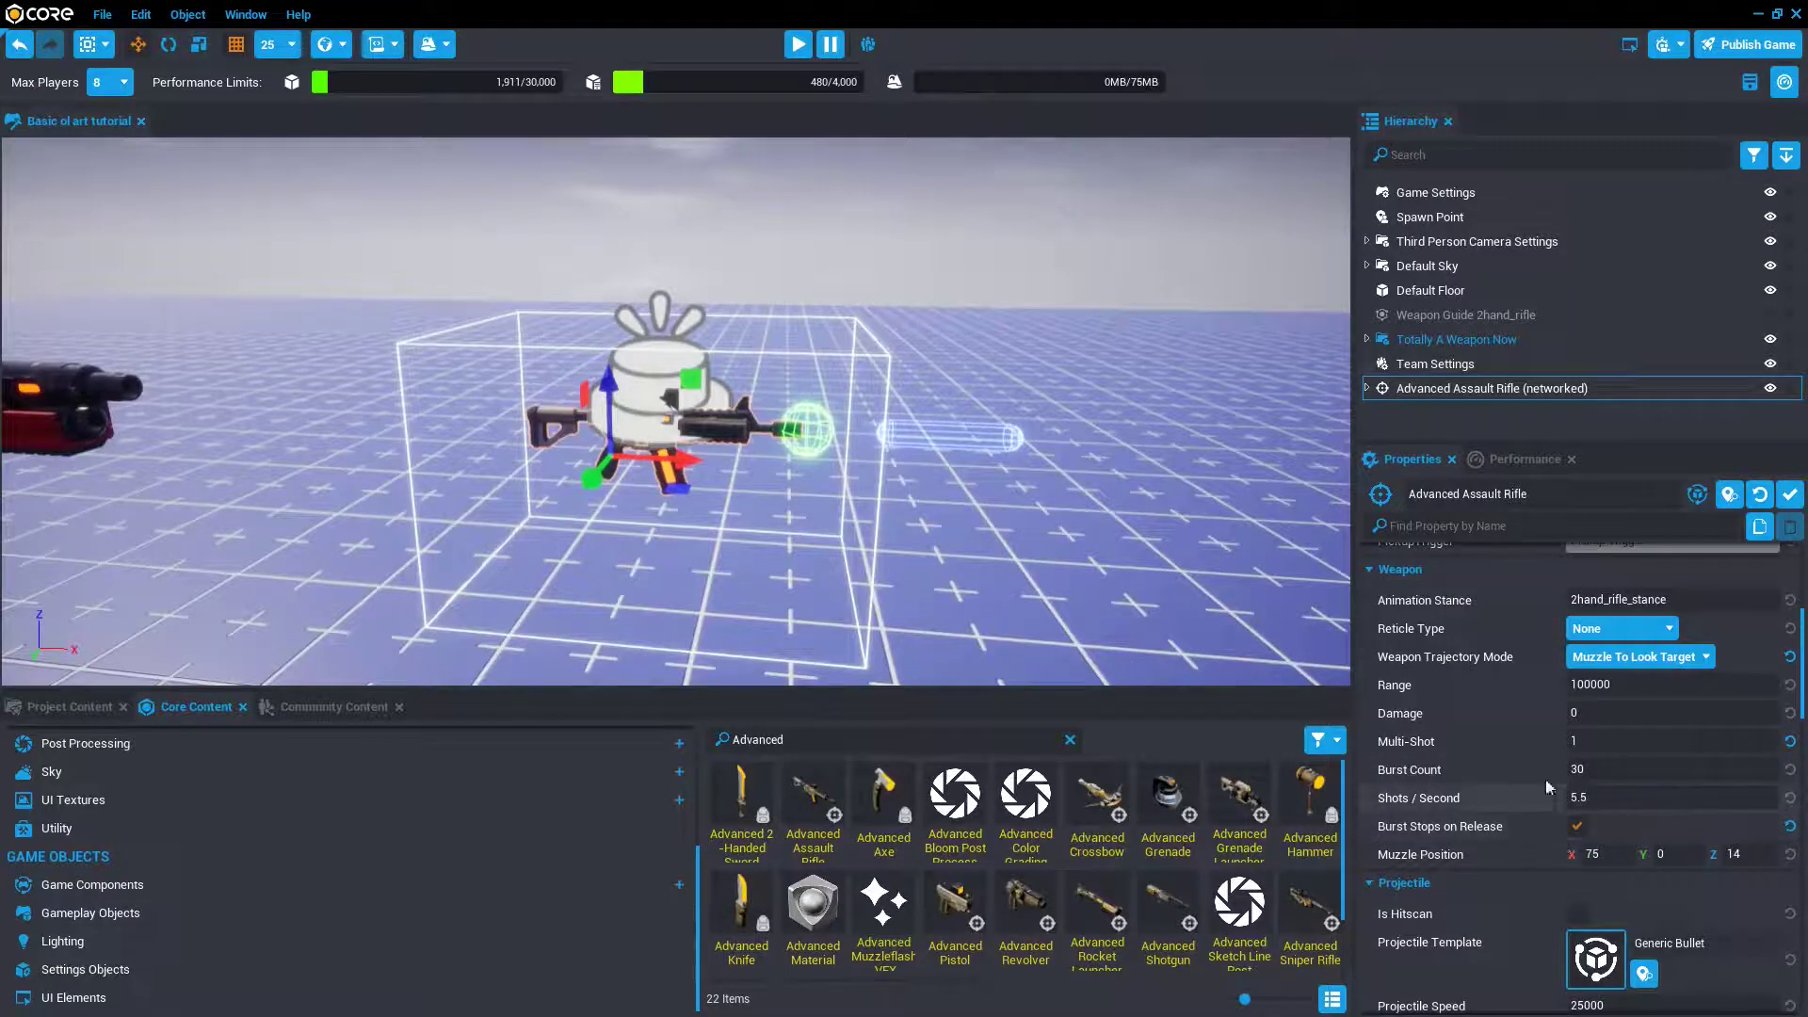
click(1658, 806)
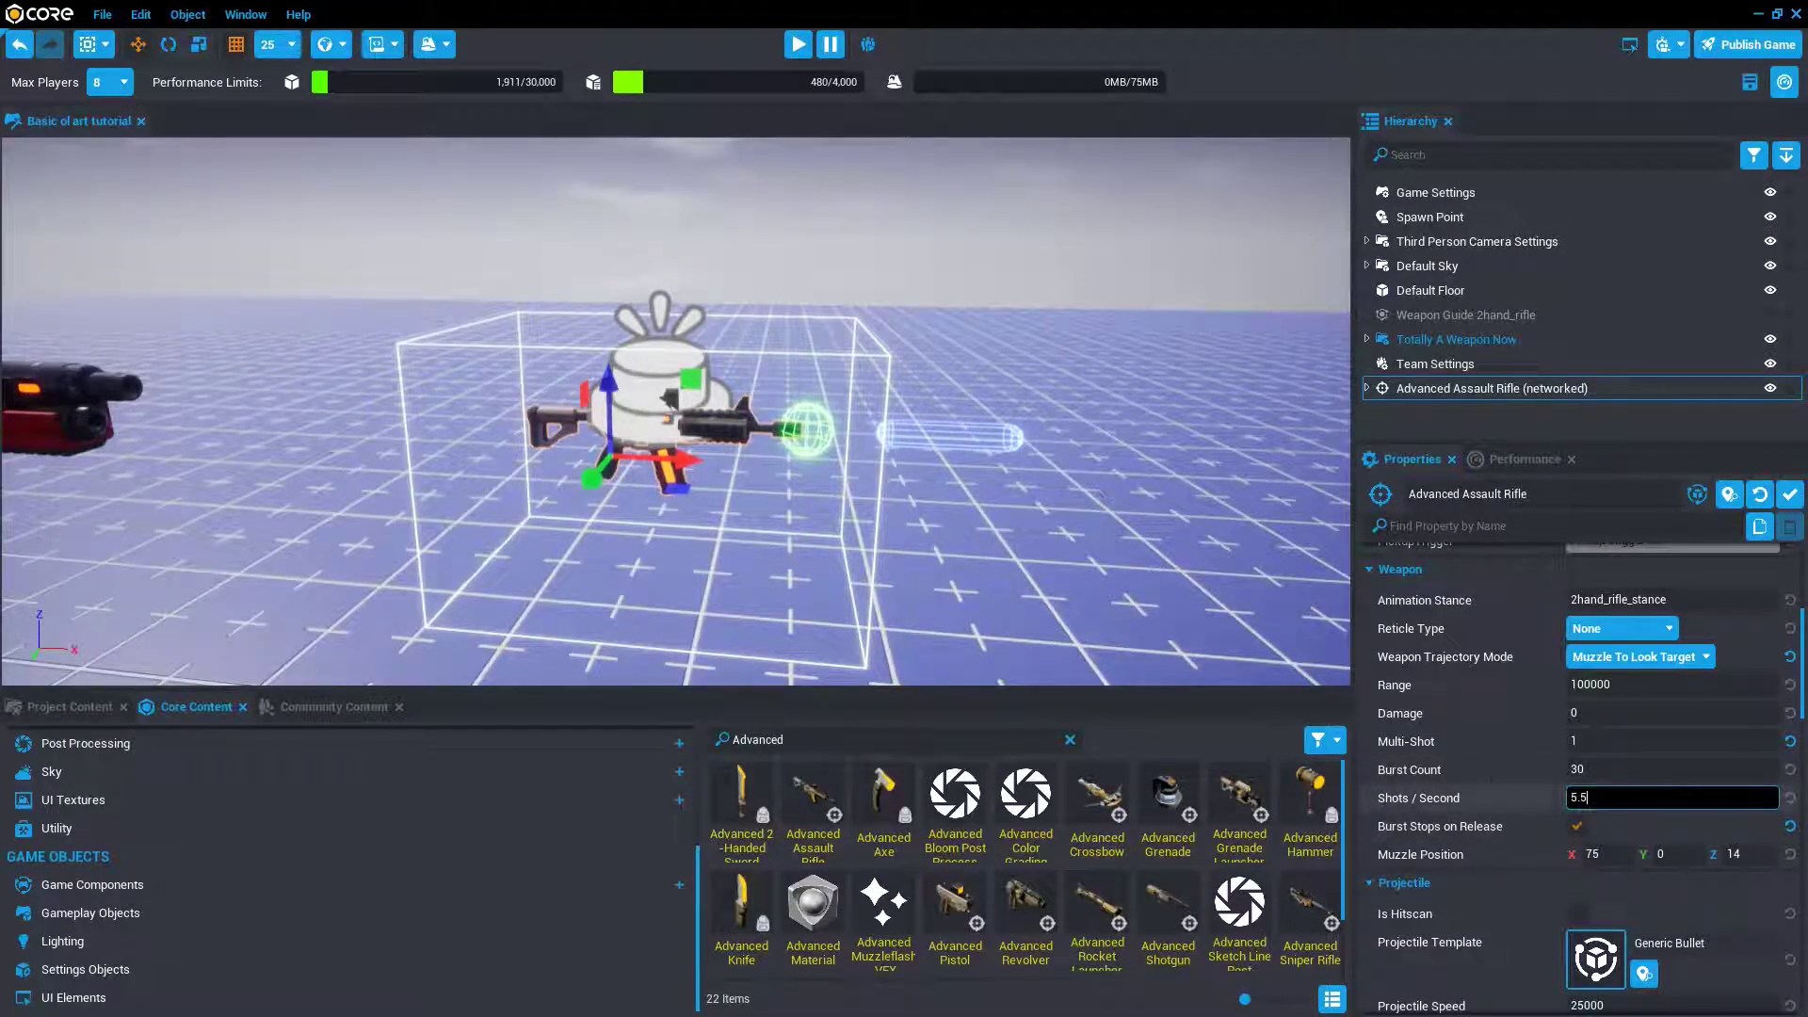
scroll(754, 472, up, 5)
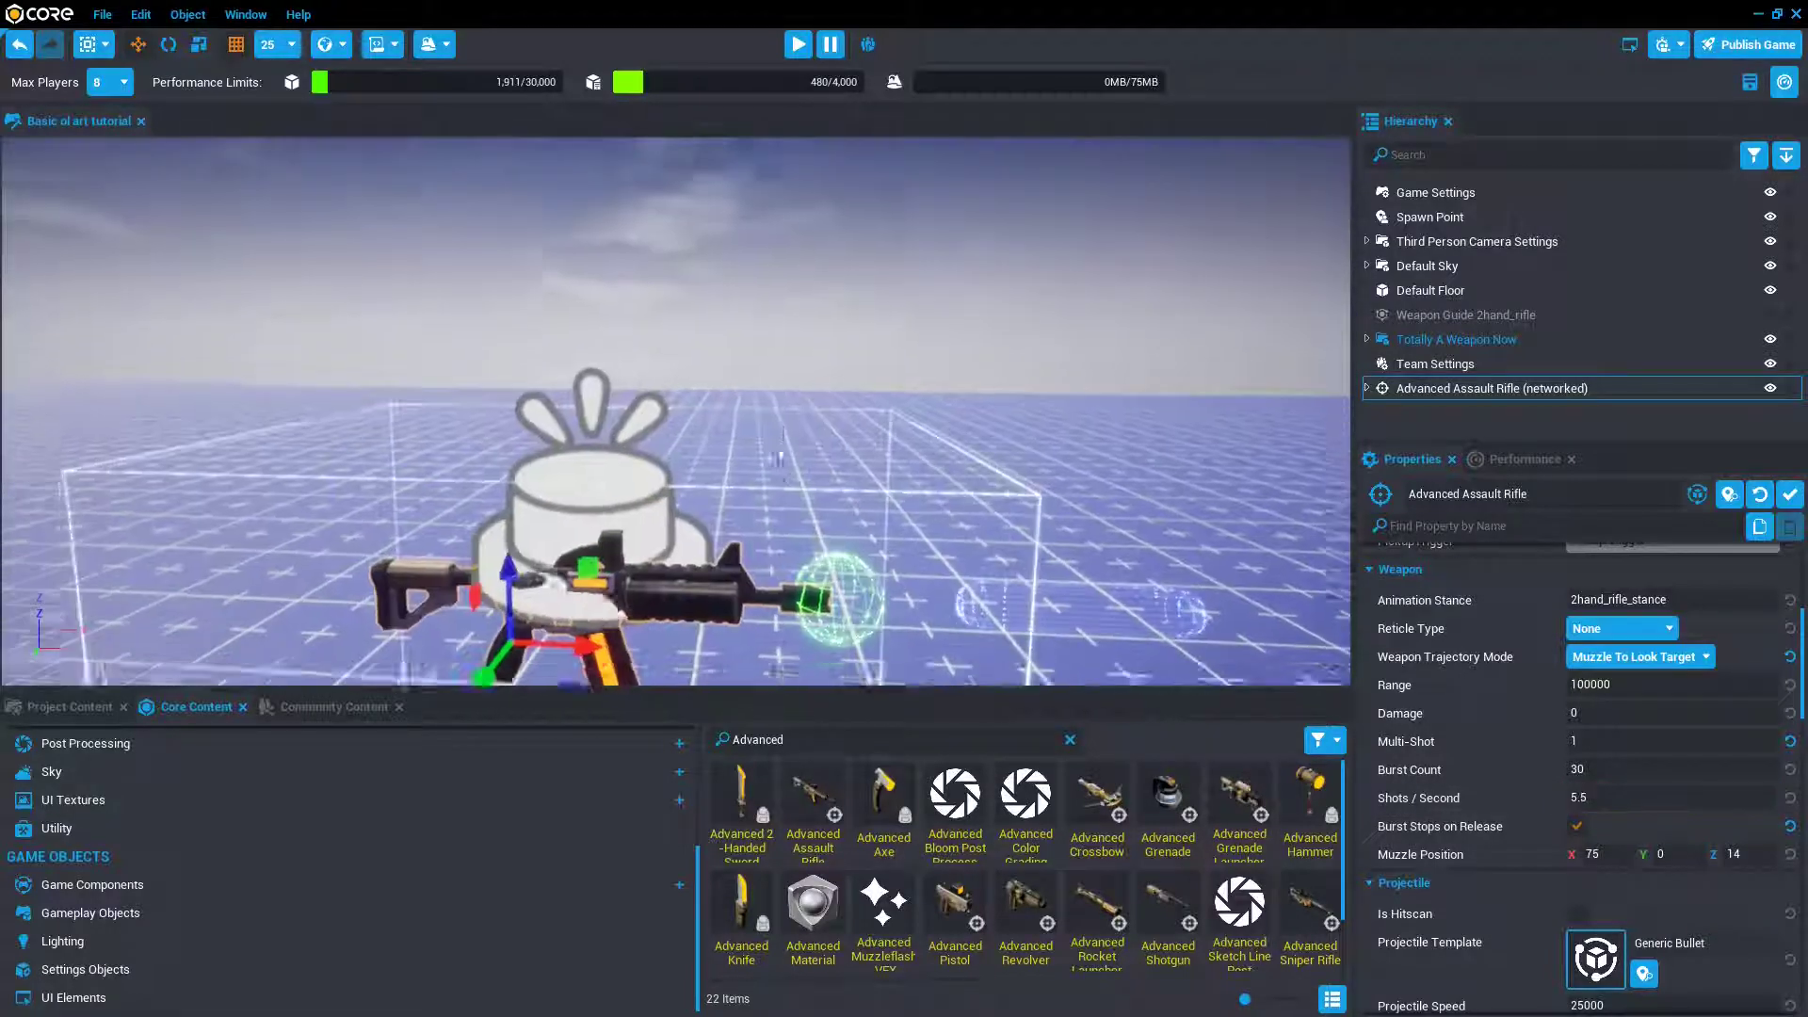
scroll(779, 456, up, 3)
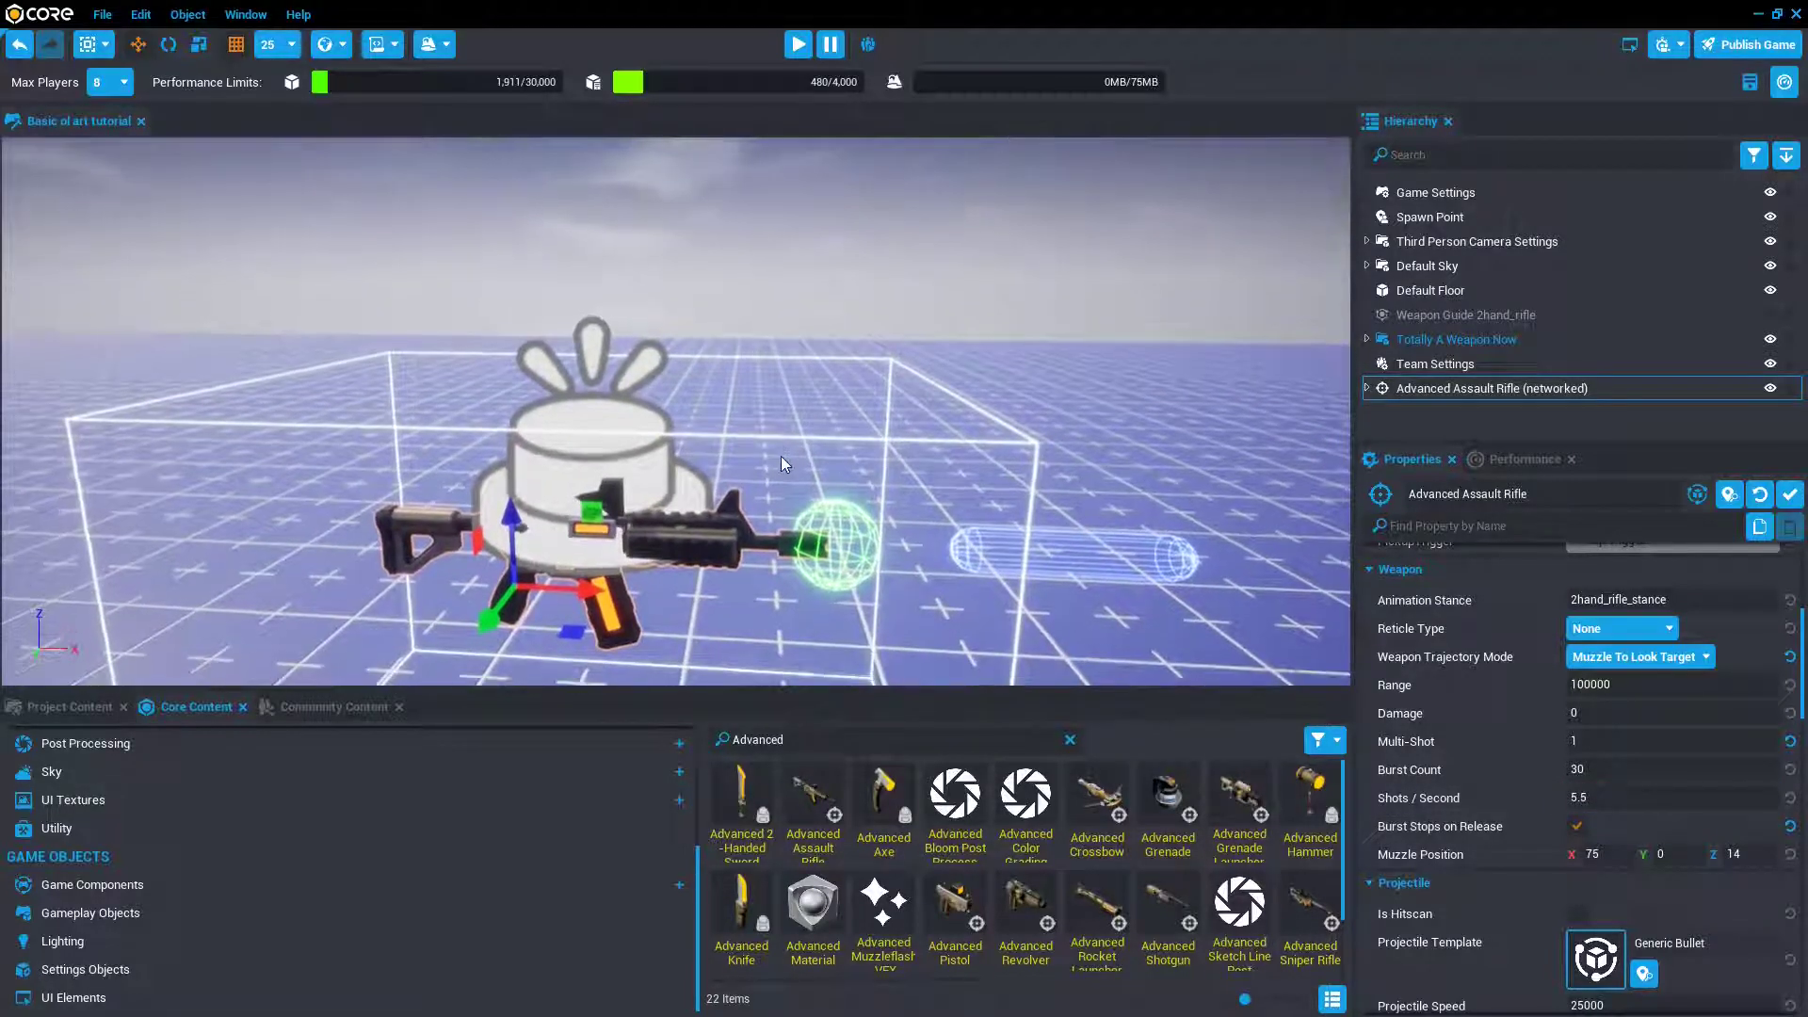
click(1581, 801)
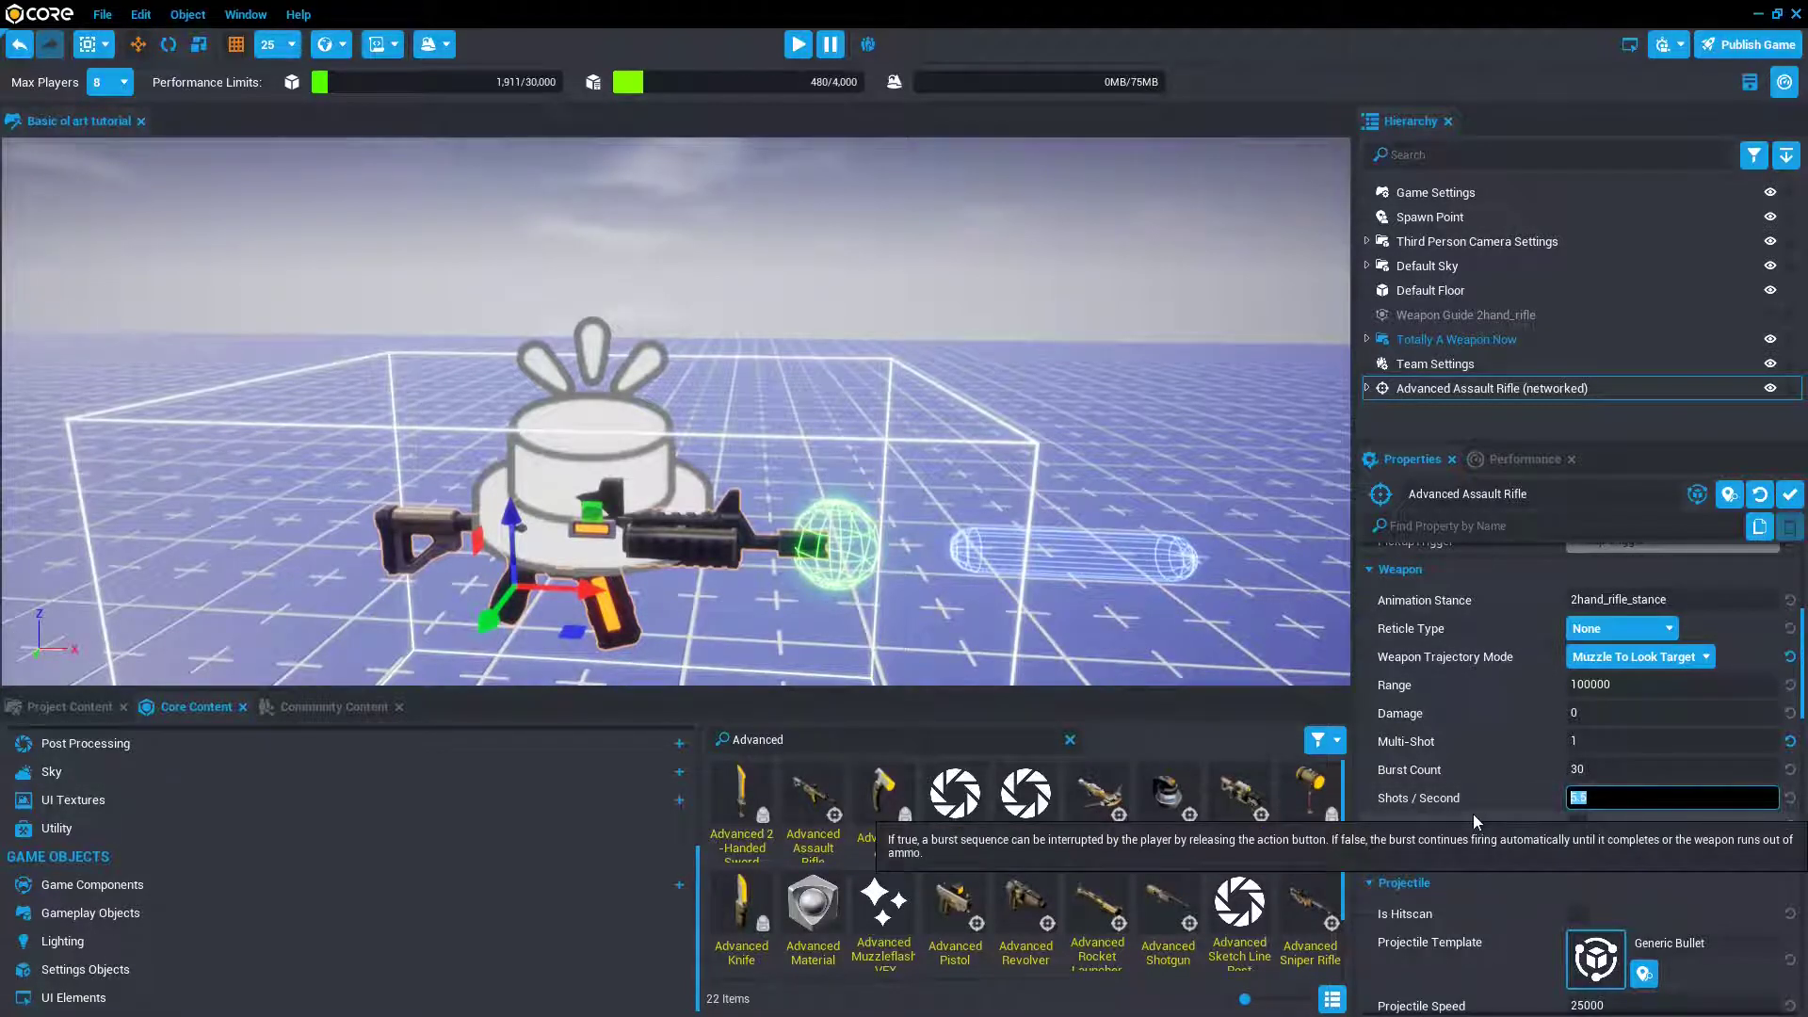
right_drag(1048, 507, 1066, 512)
click(1584, 798)
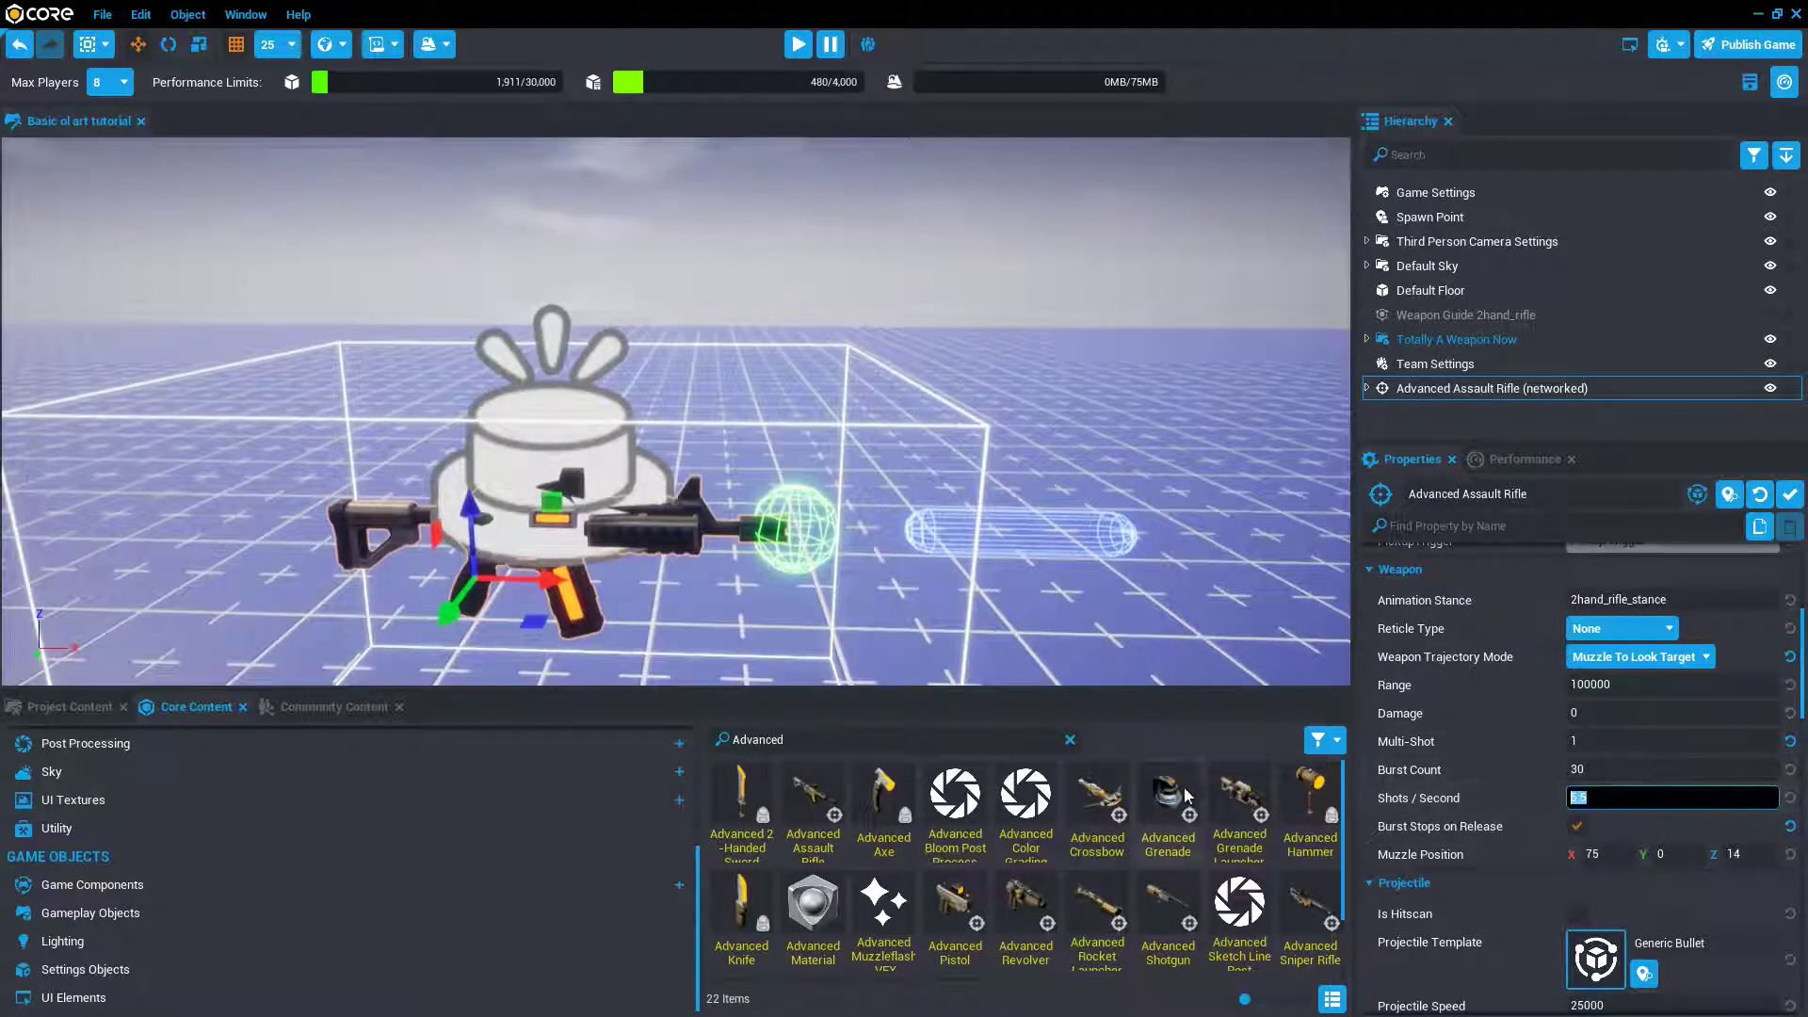
- Try shifting the rifle's Muzzle Position along X, undo the shift and inspect the muzzle gizmo in the viewport
scroll(1440, 781, down, 3)
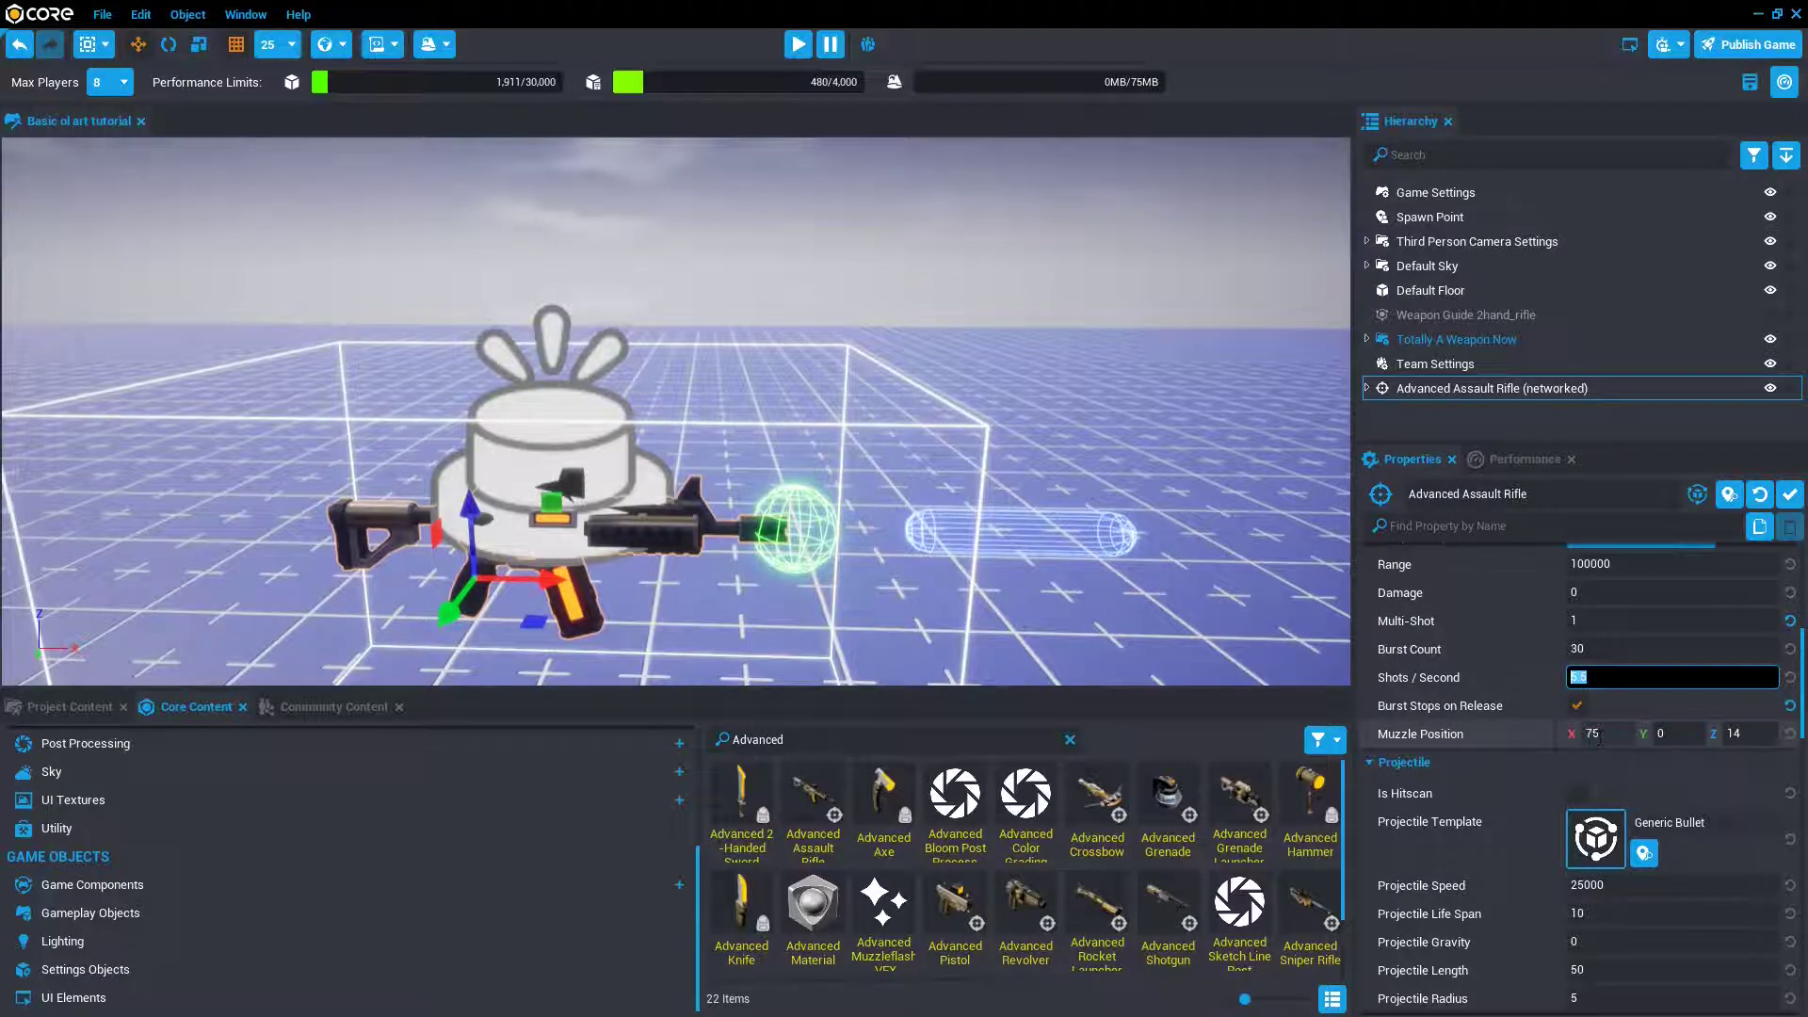
mouse_move(1579, 734)
mouse_down()
mouse_move(1595, 734)
mouse_move(1580, 734)
mouse_up()
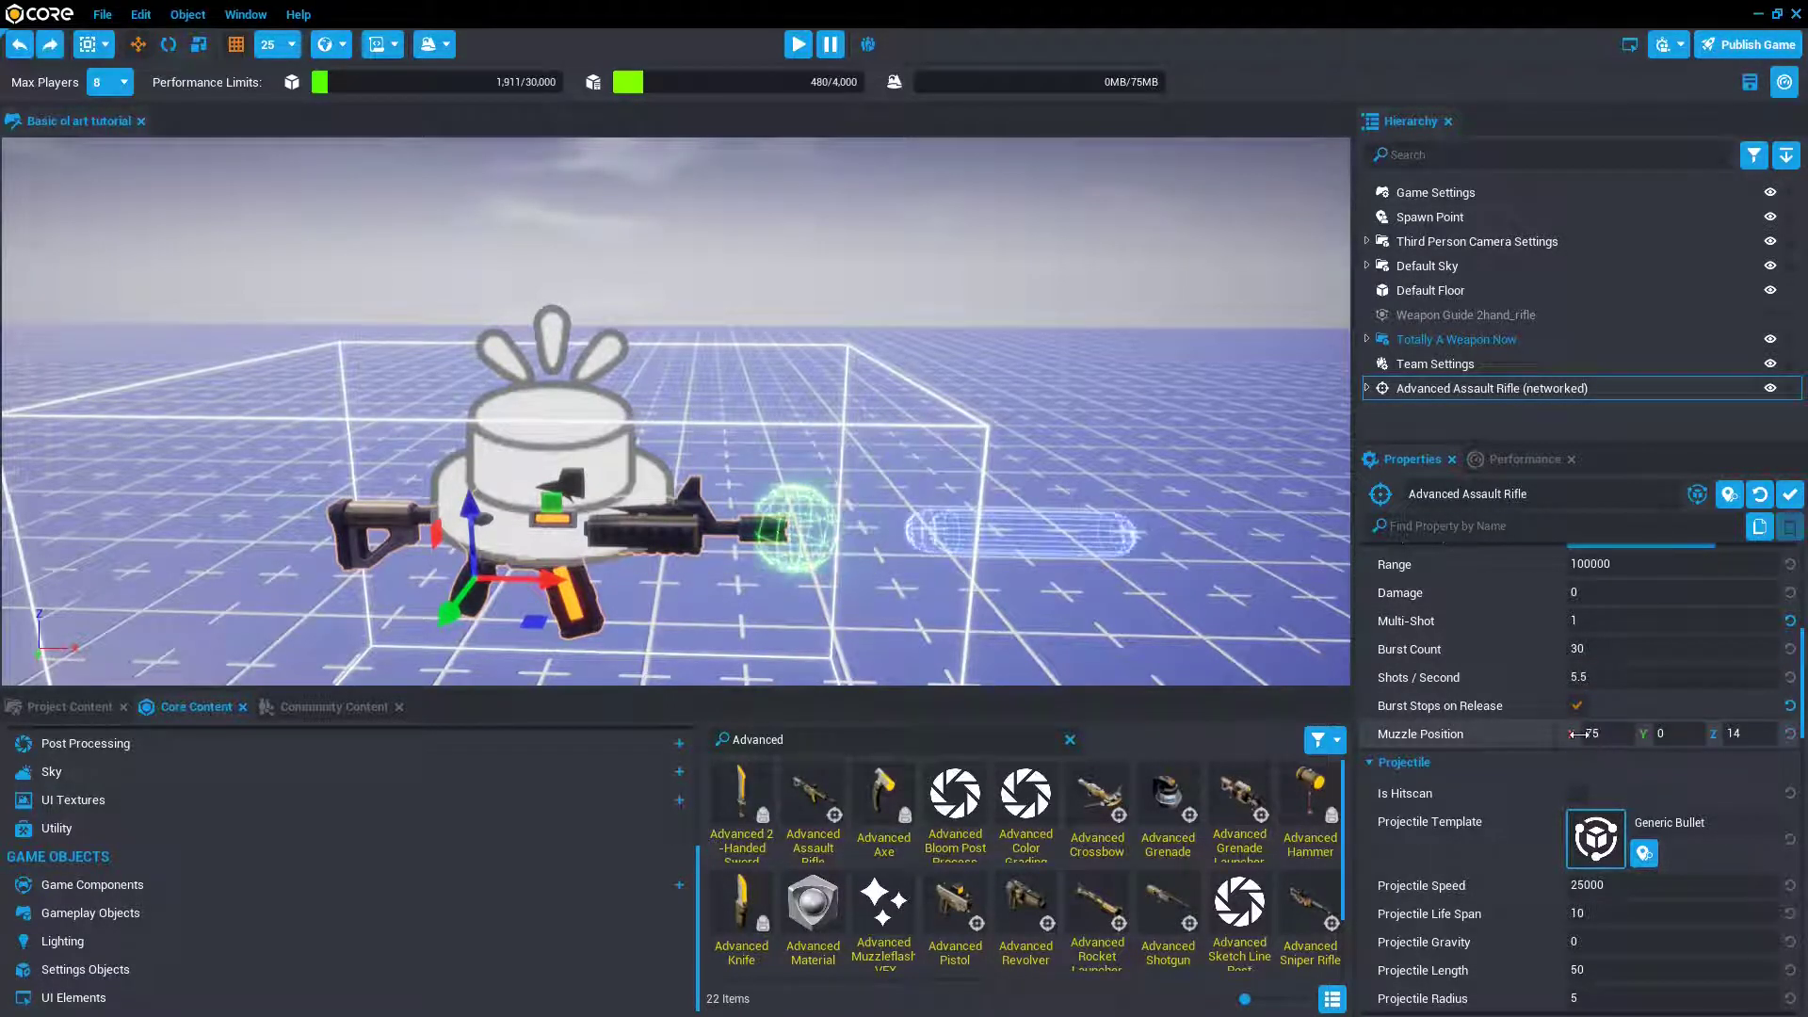
scroll(1580, 733, down, 2)
scroll(1582, 725, down, 2)
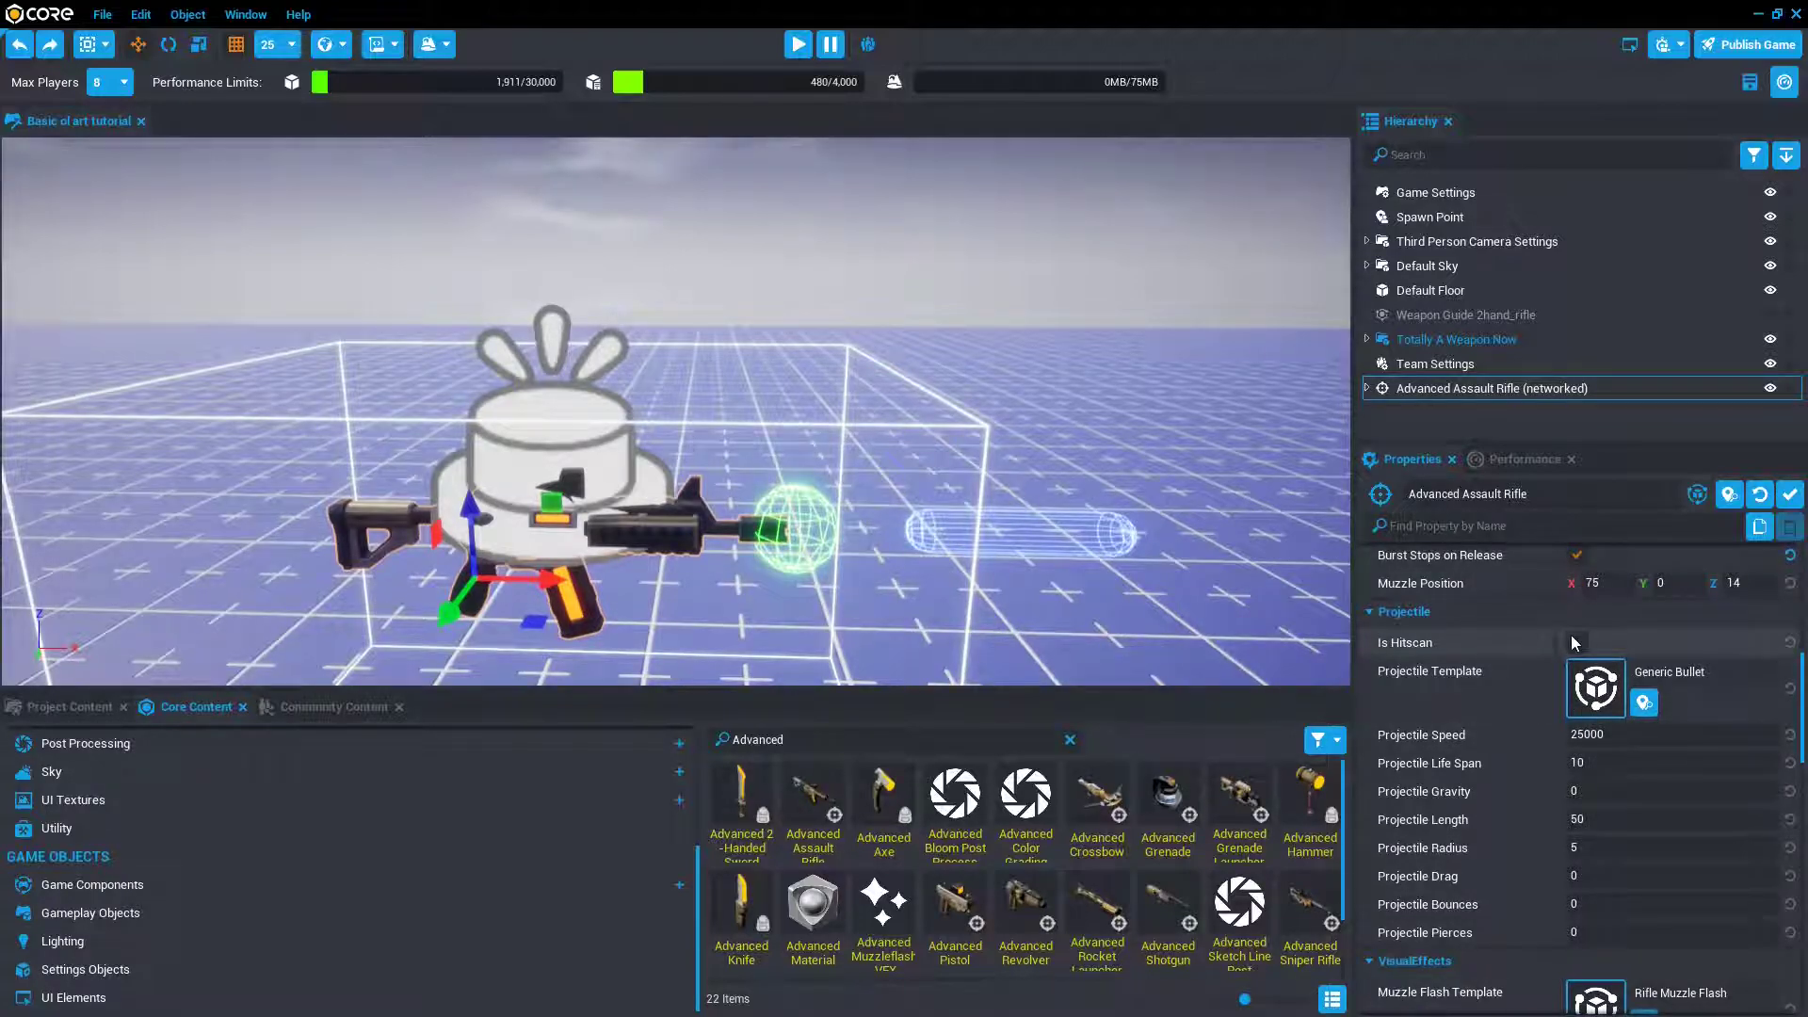
scroll(1028, 557, up, 3)
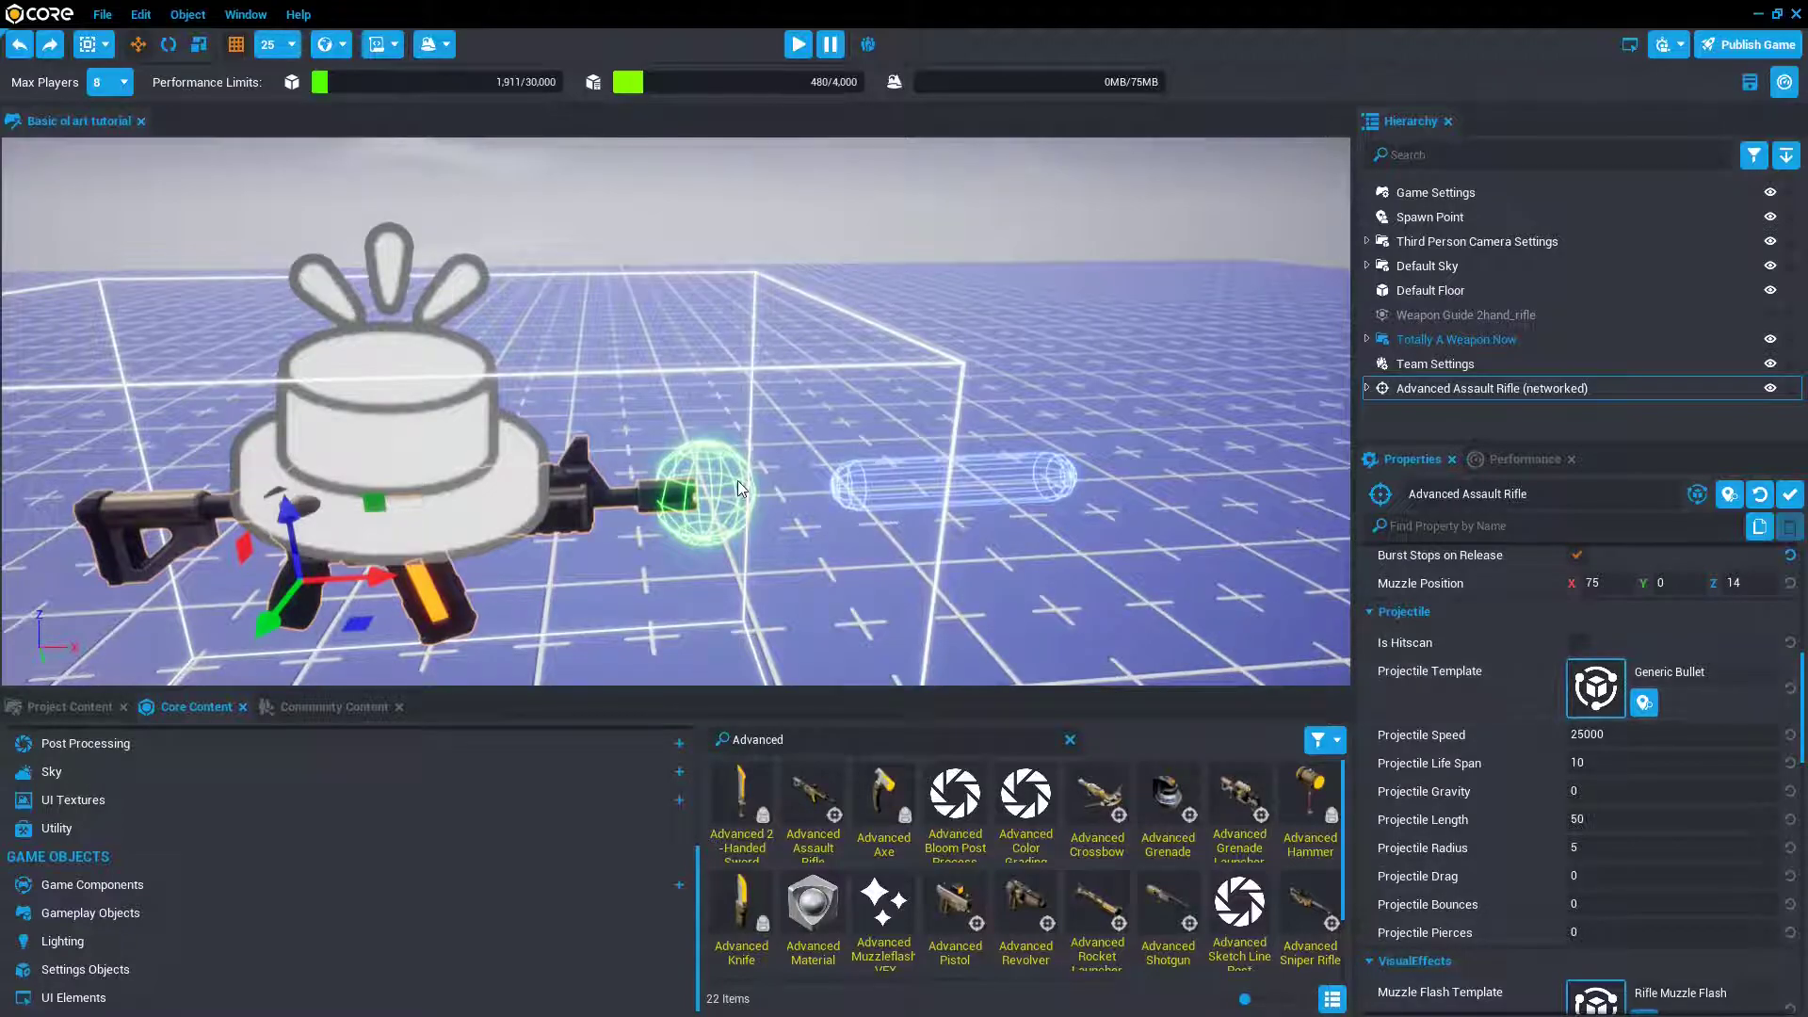
key(f)
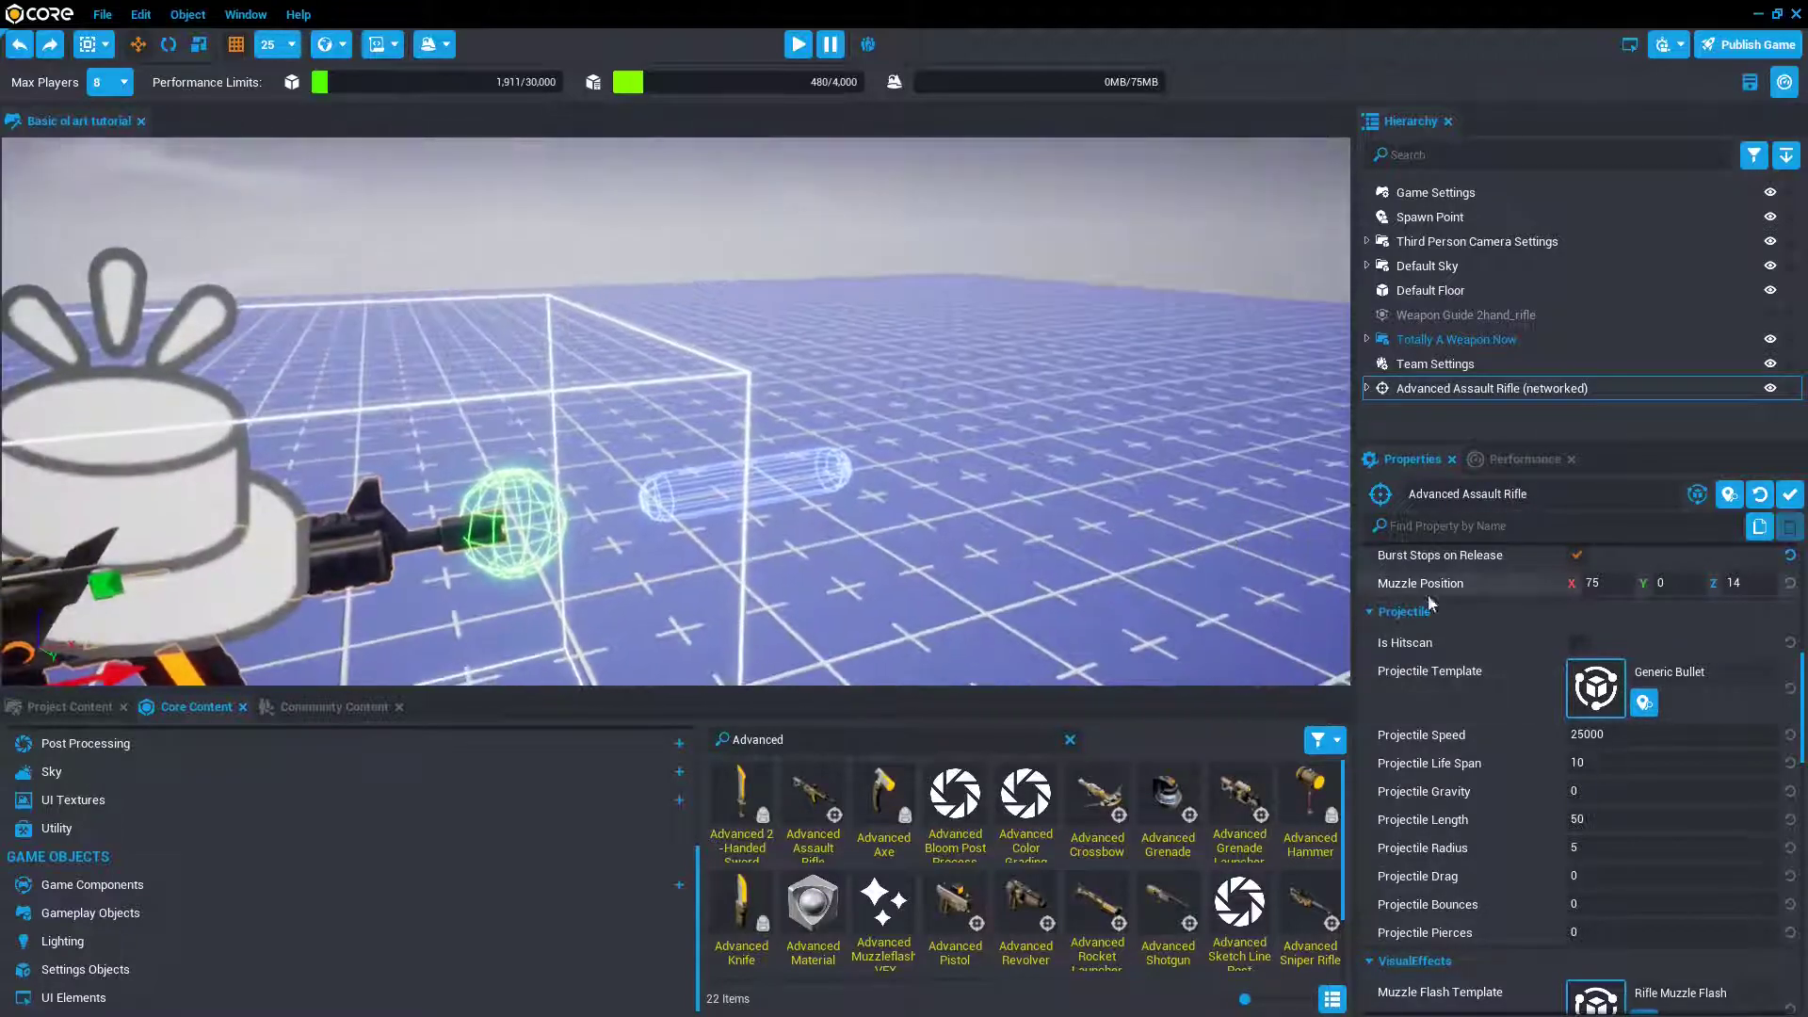
scroll(1051, 534, down, 3)
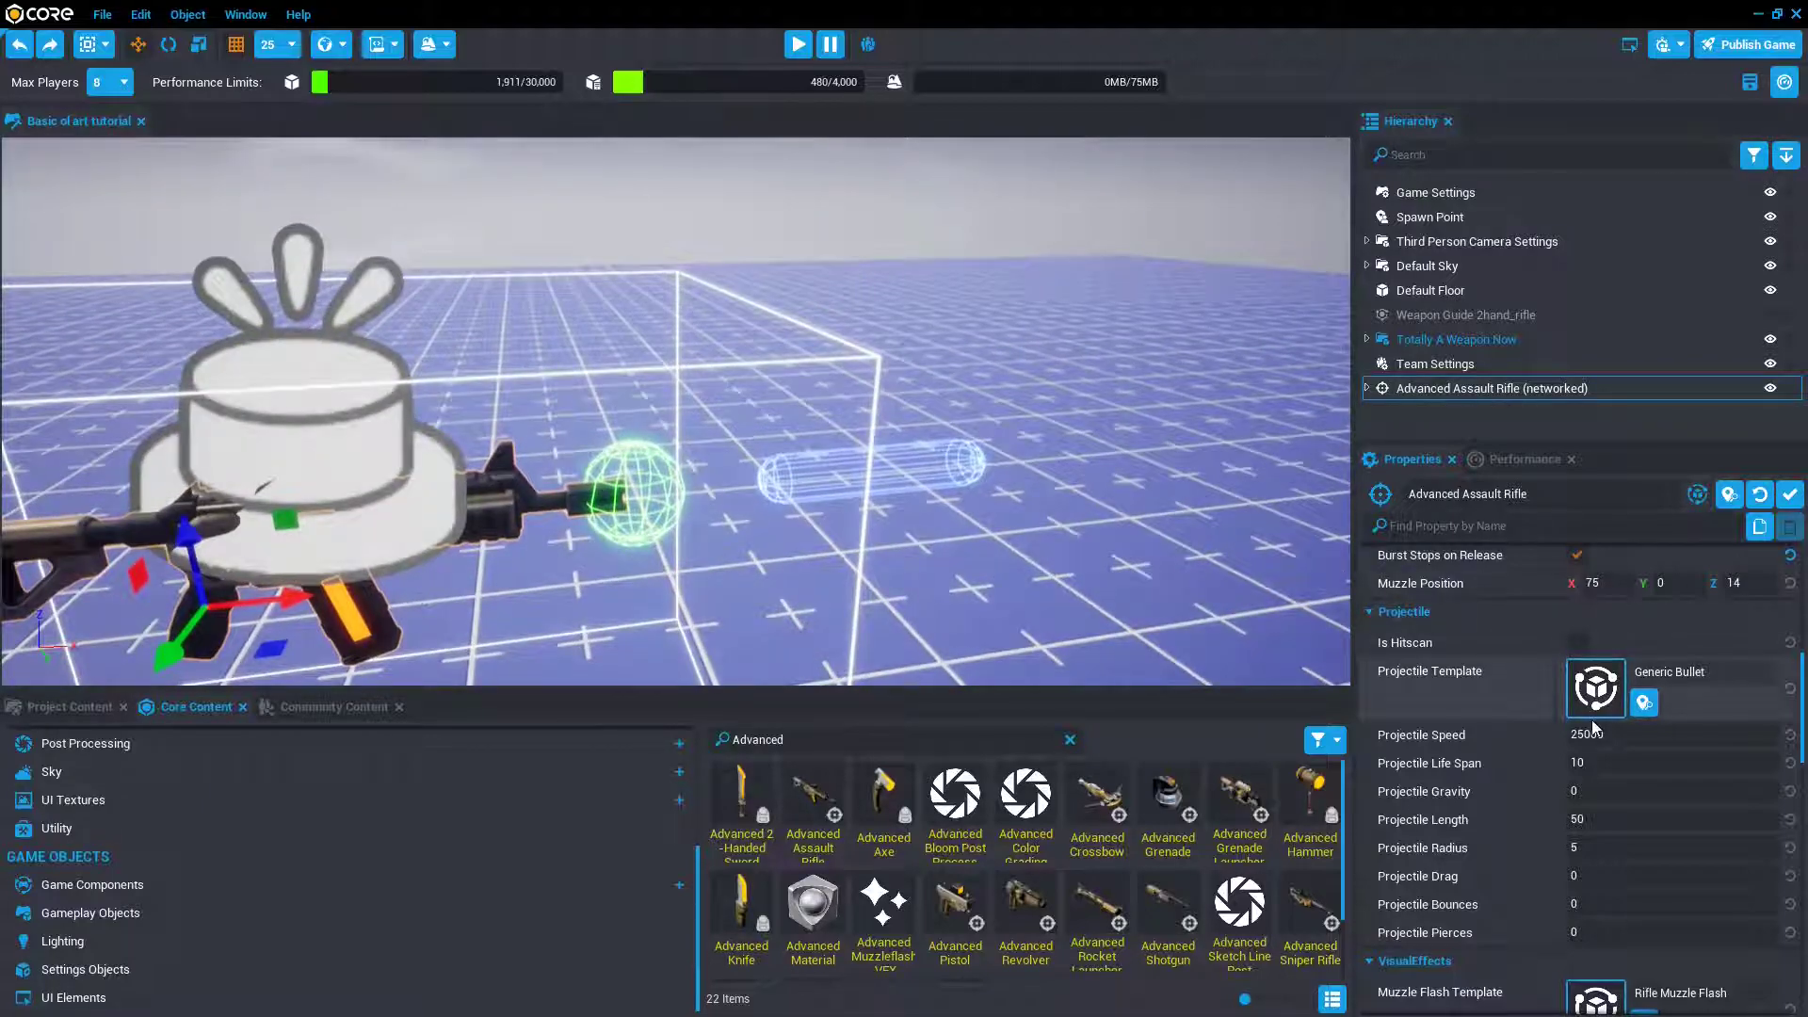
- Switch on Is Hitscan for the rifle, inspect the area ahead of the muzzle, and switch Is Hitscan off again
click(1576, 644)
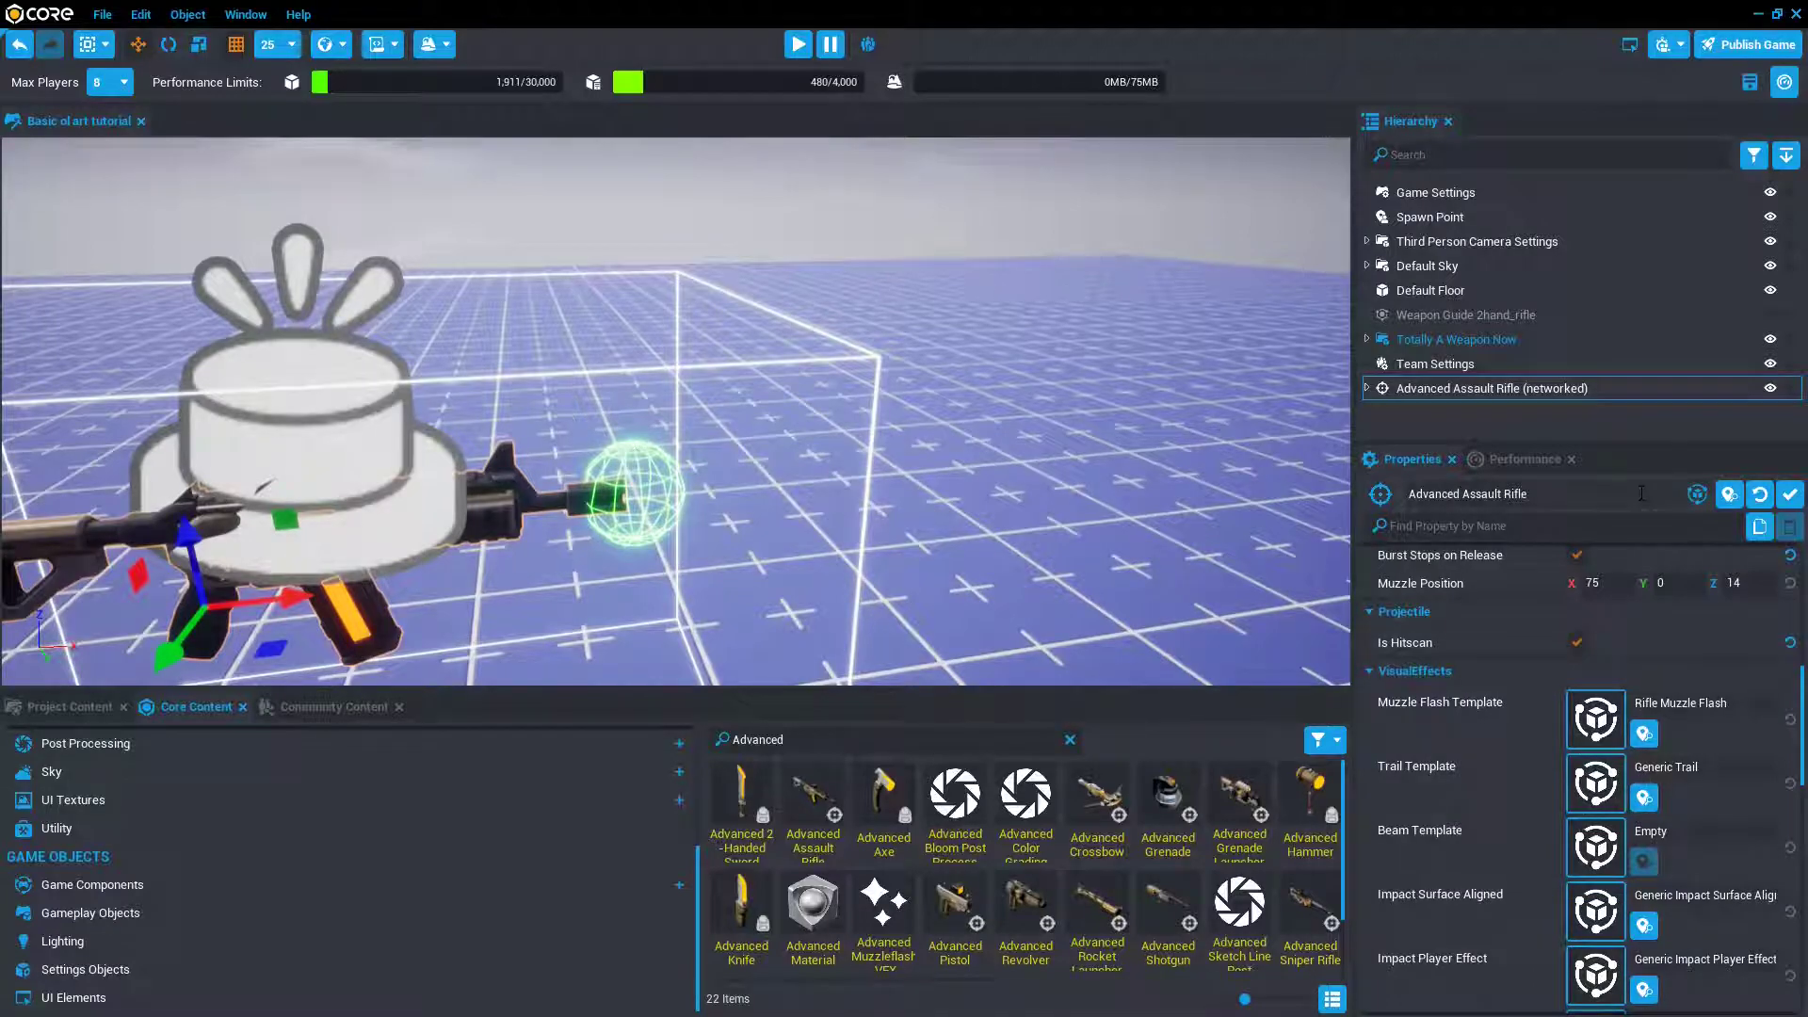
right_drag(1247, 466, 1247, 467)
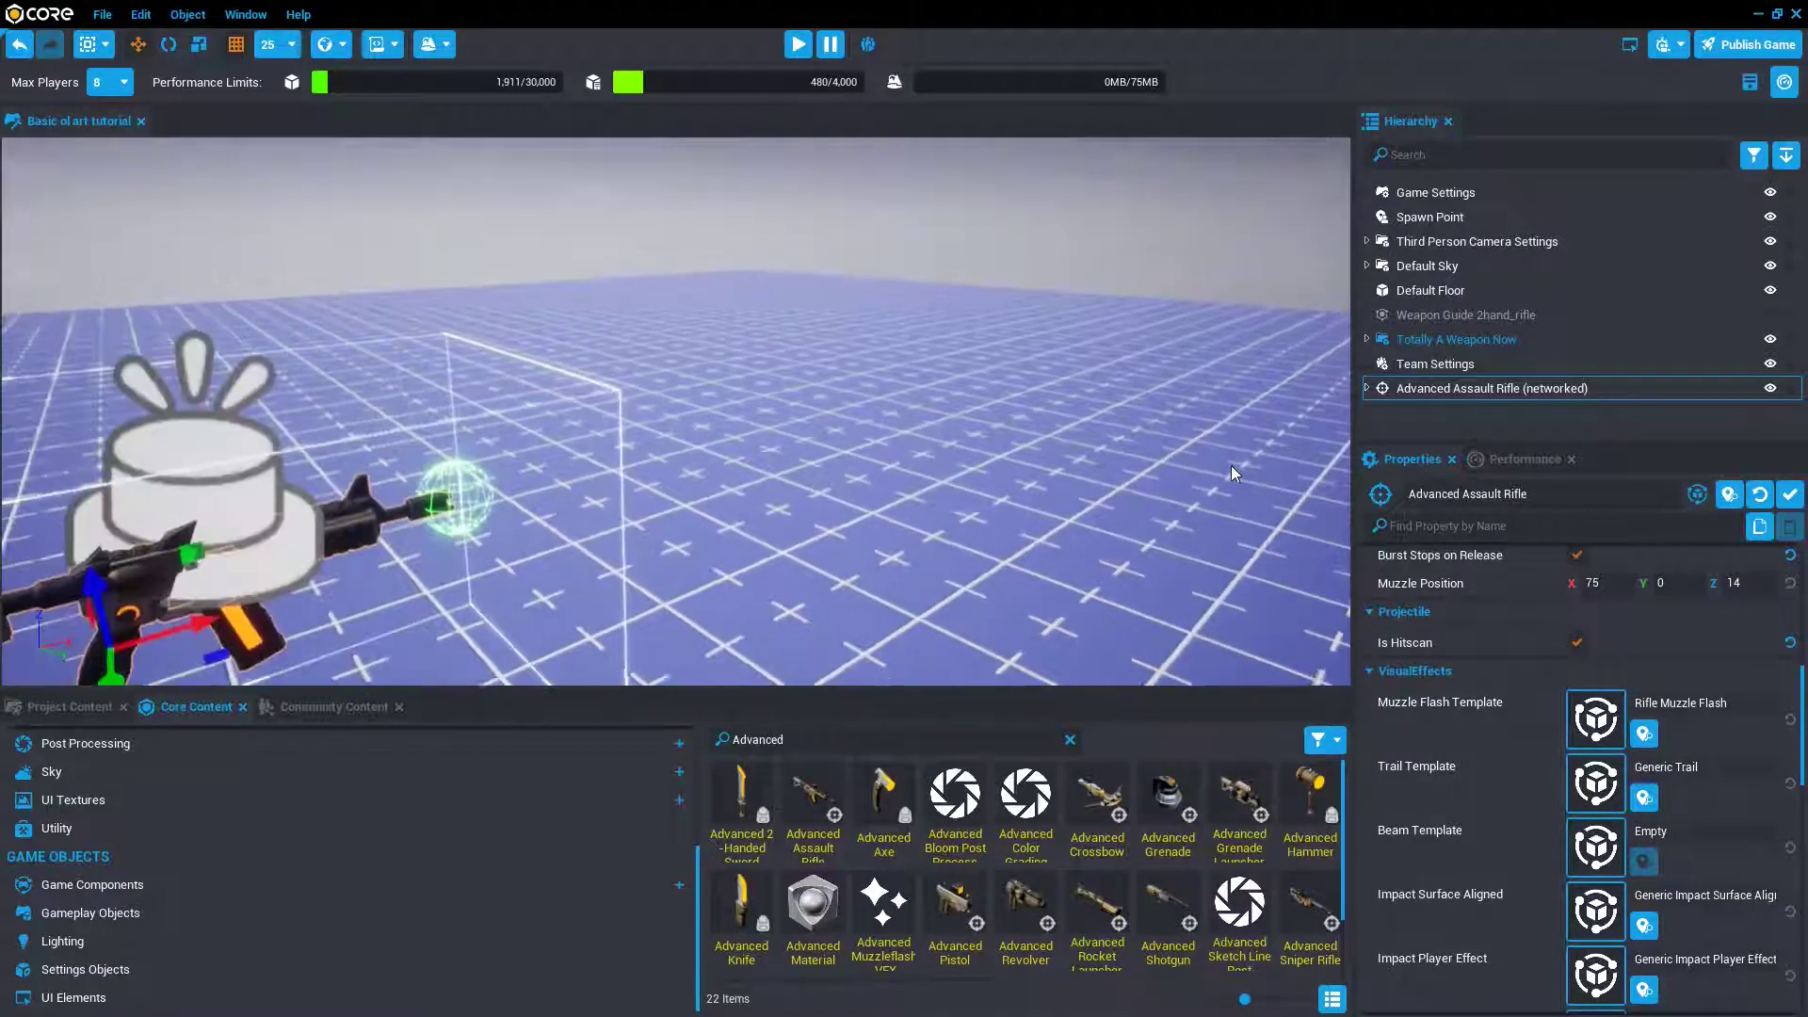
click(1576, 642)
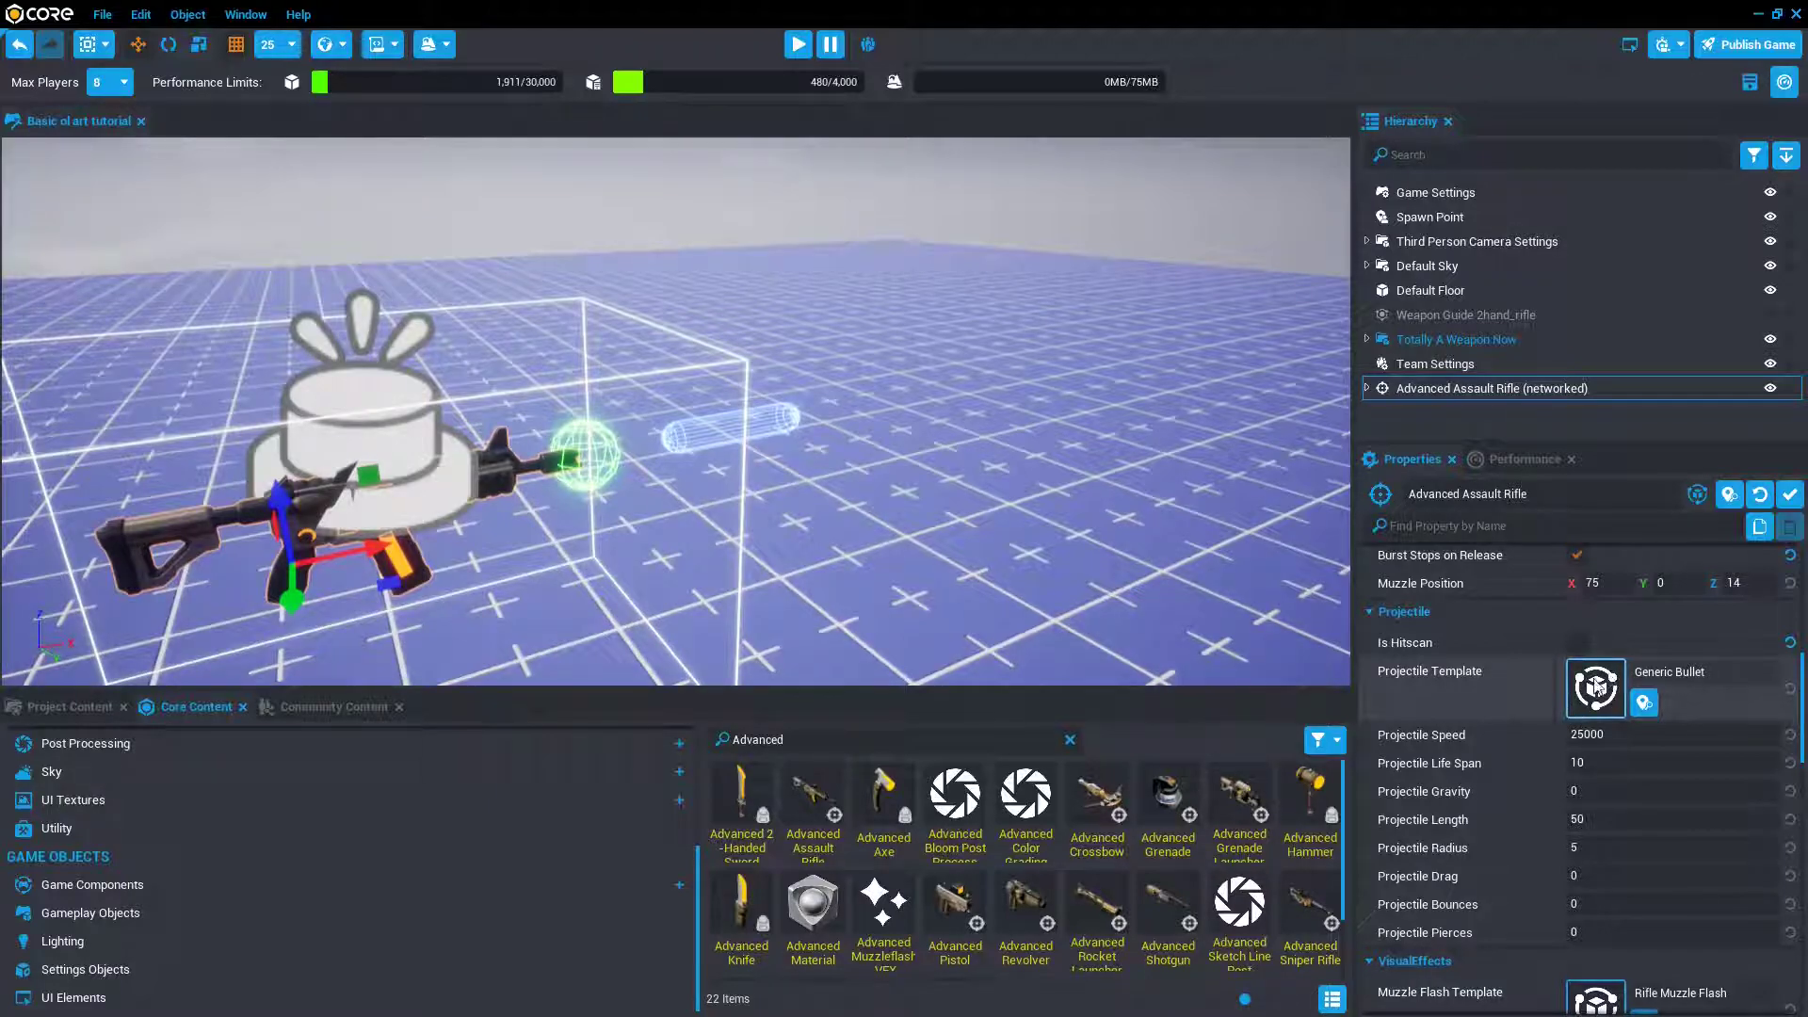
- Examine the rifle's Projectile properties and its VisualEffects templates, from muzzle flash to impact effects, without changing them
click(1646, 767)
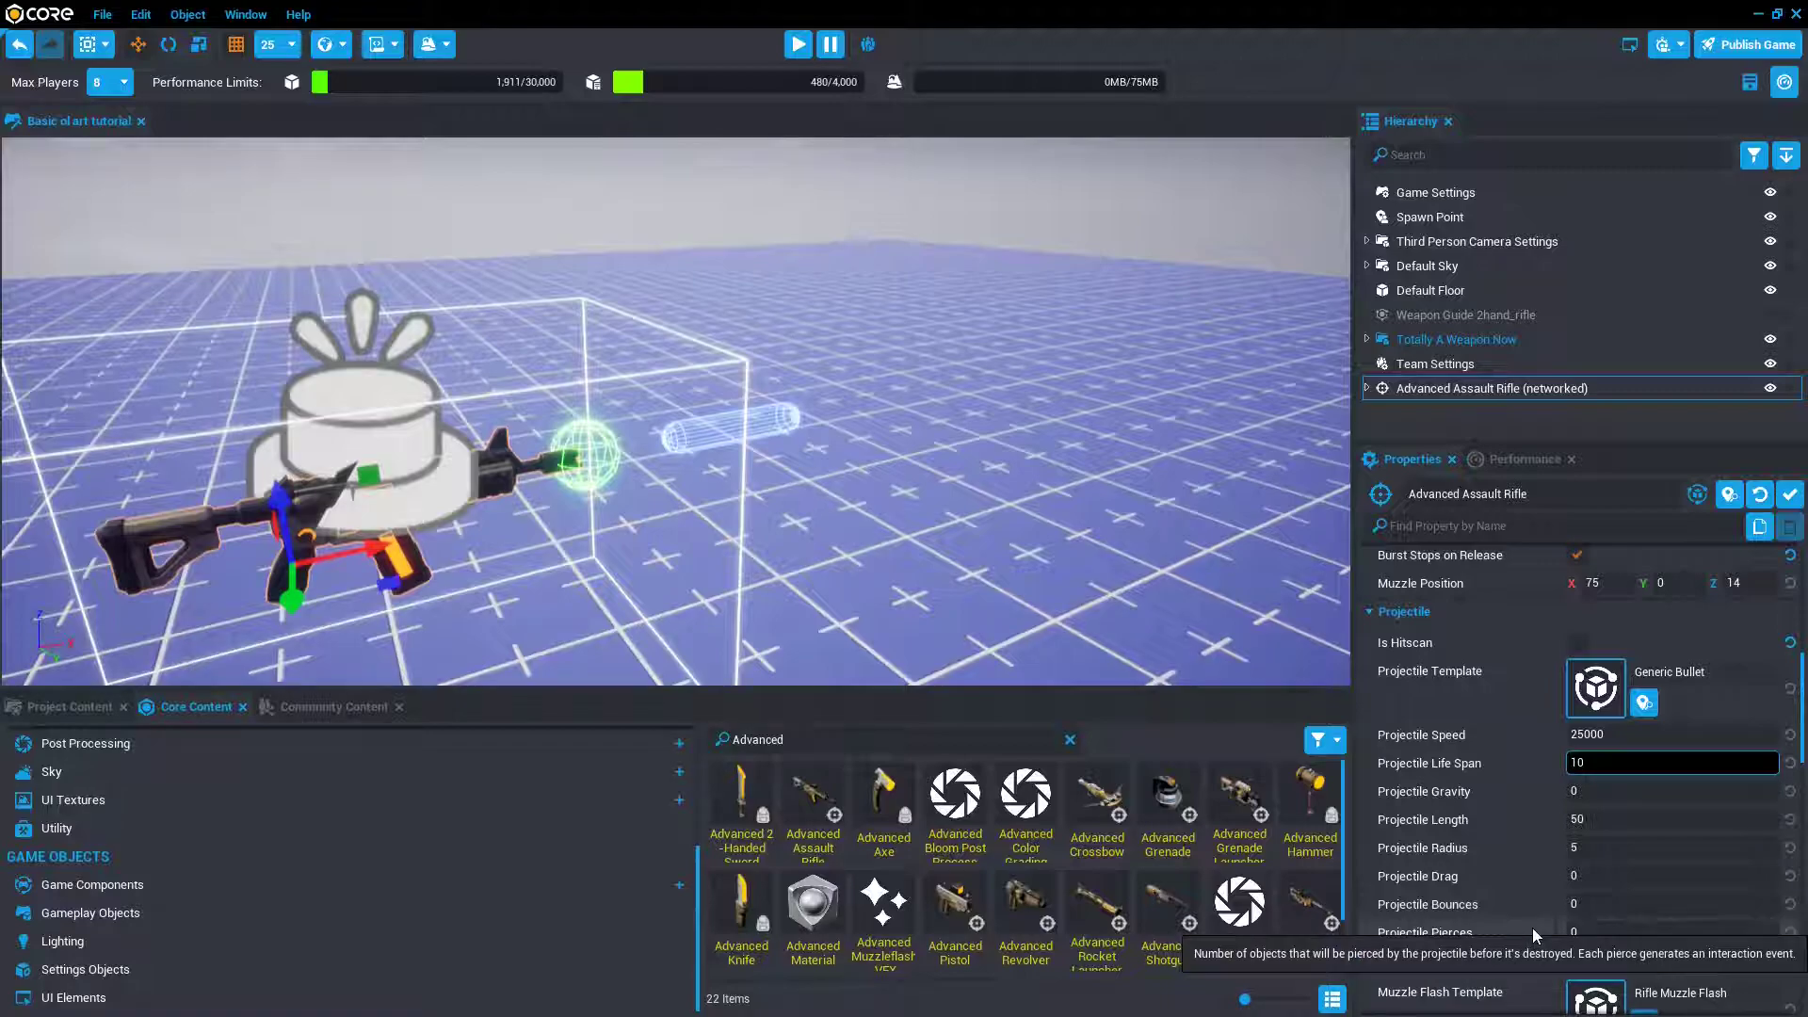
scroll(1608, 833, down, 5)
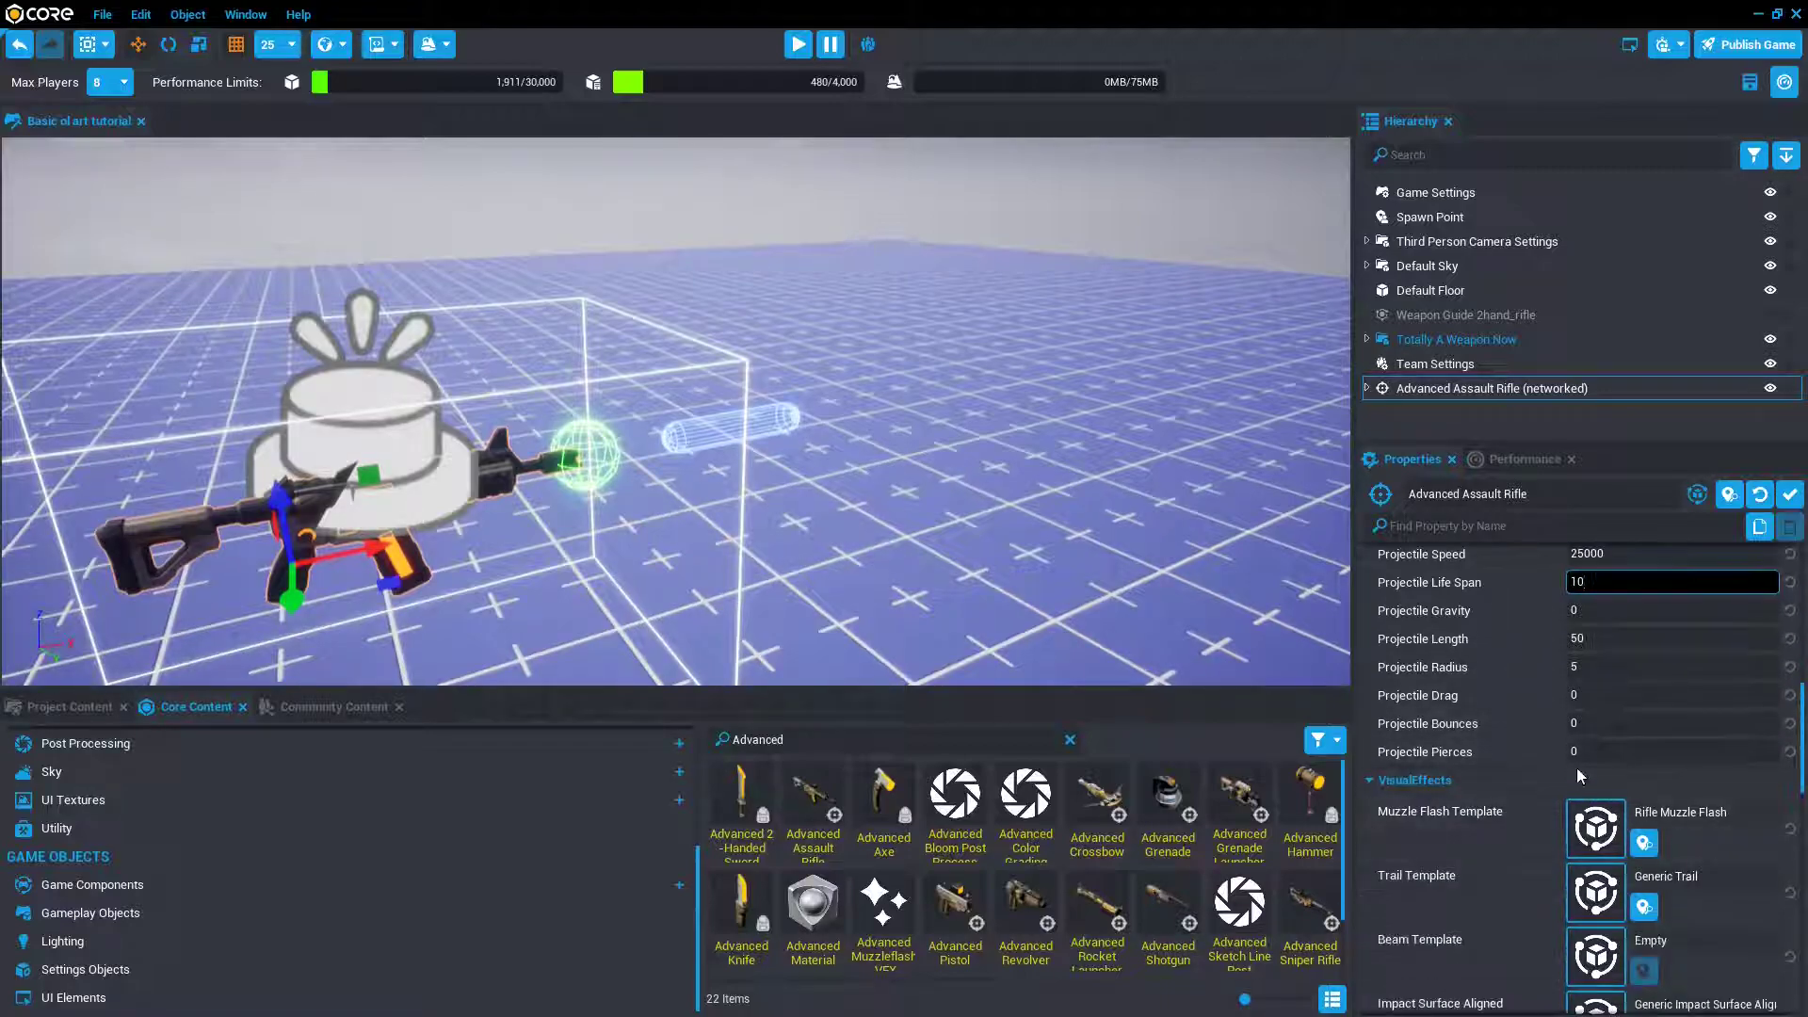
scroll(1550, 703, down, 2)
scroll(937, 543, up, 5)
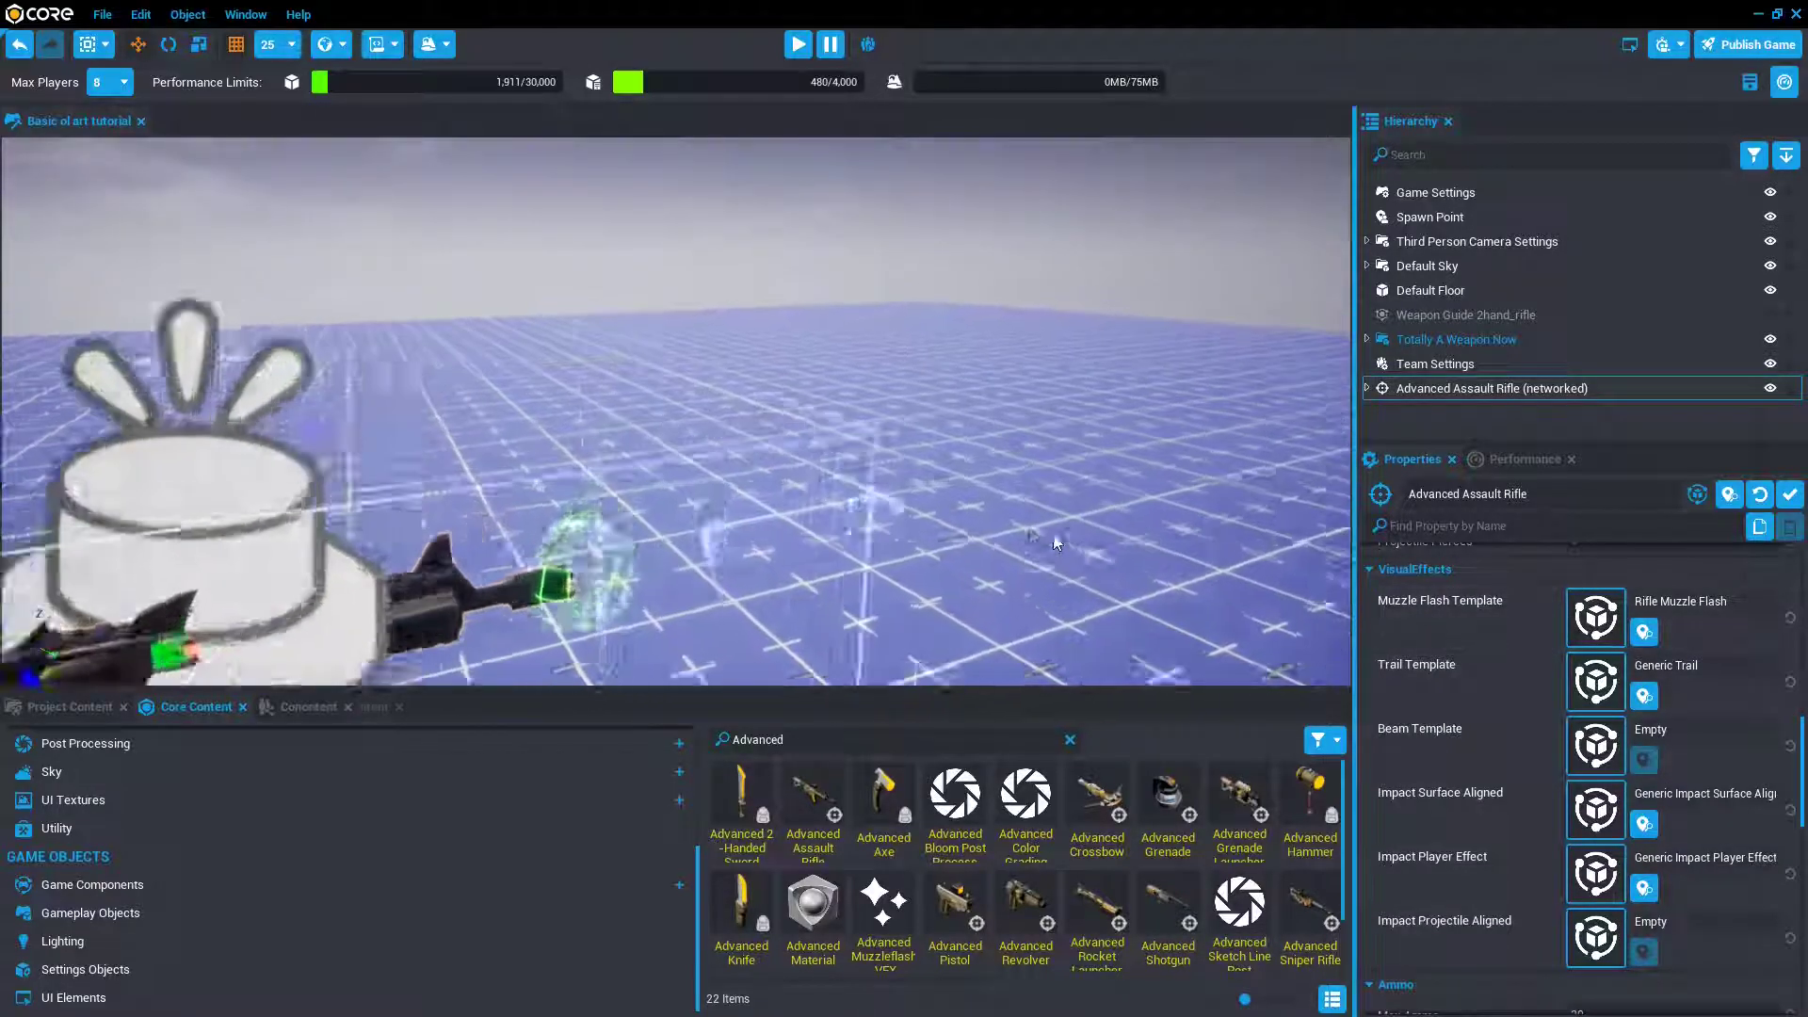
right_drag(937, 543, 958, 558)
right_drag(1013, 489, 996, 495)
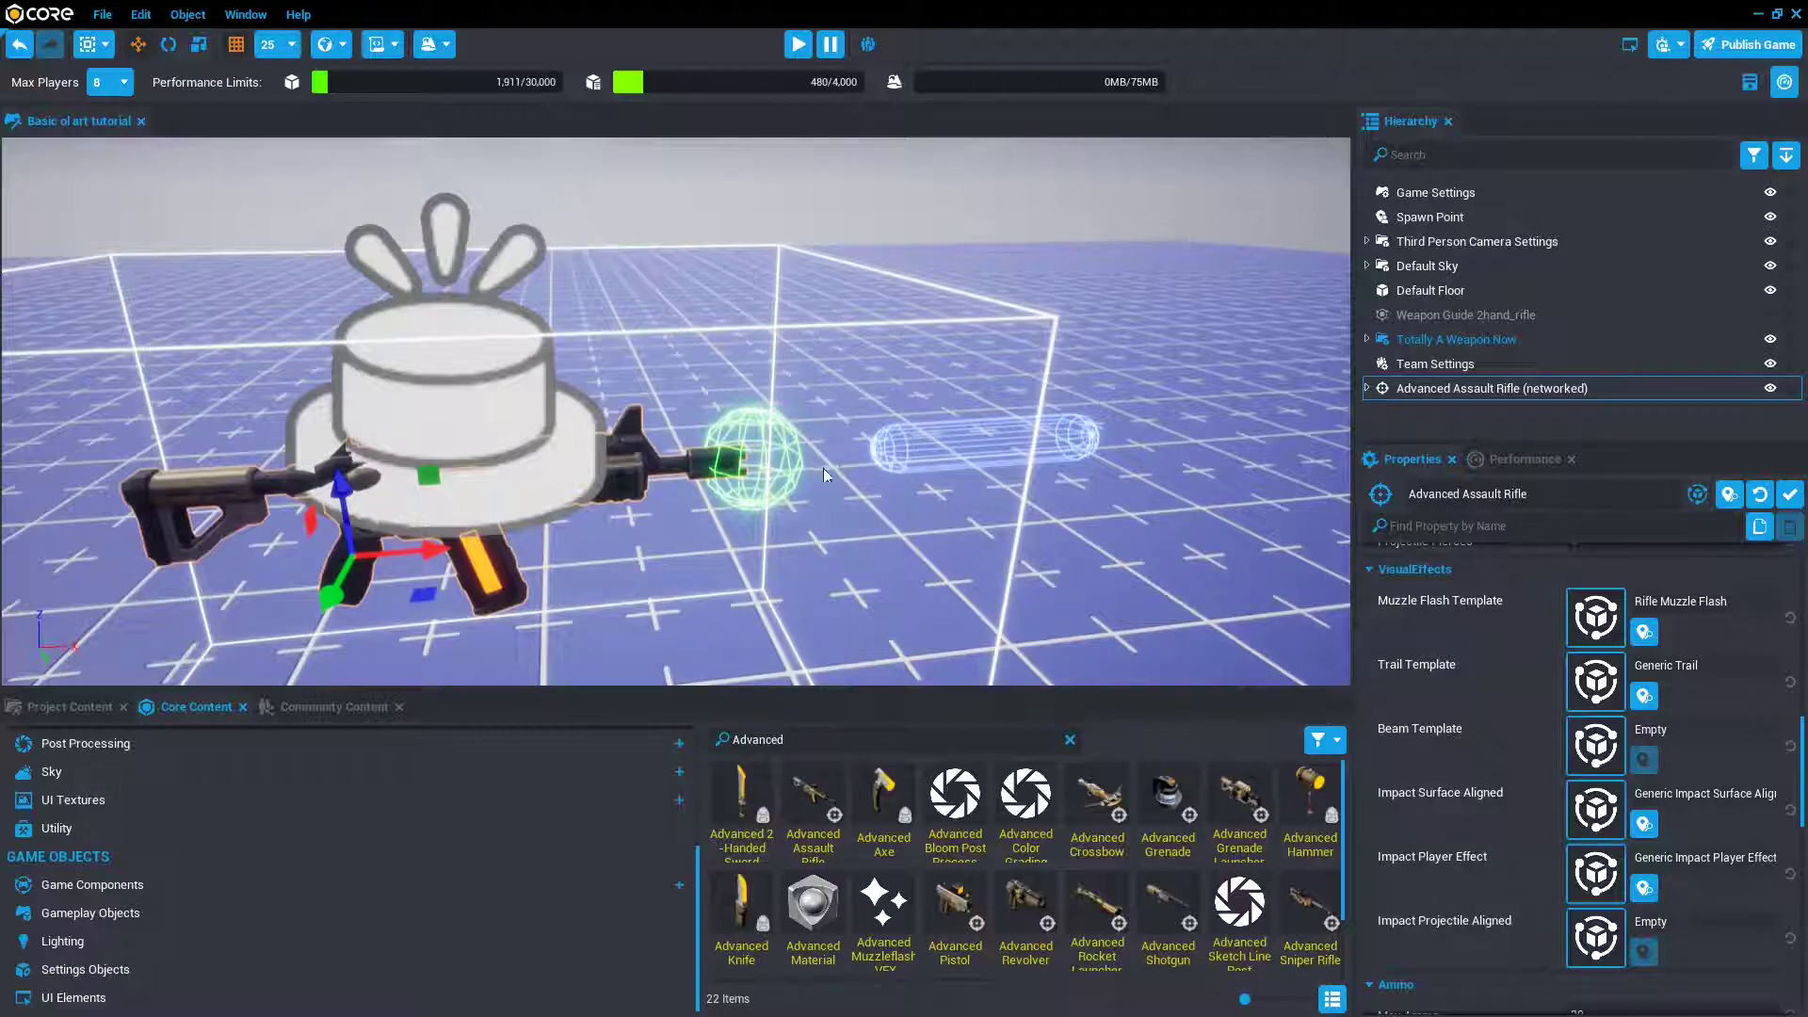
right_drag(828, 331, 810, 319)
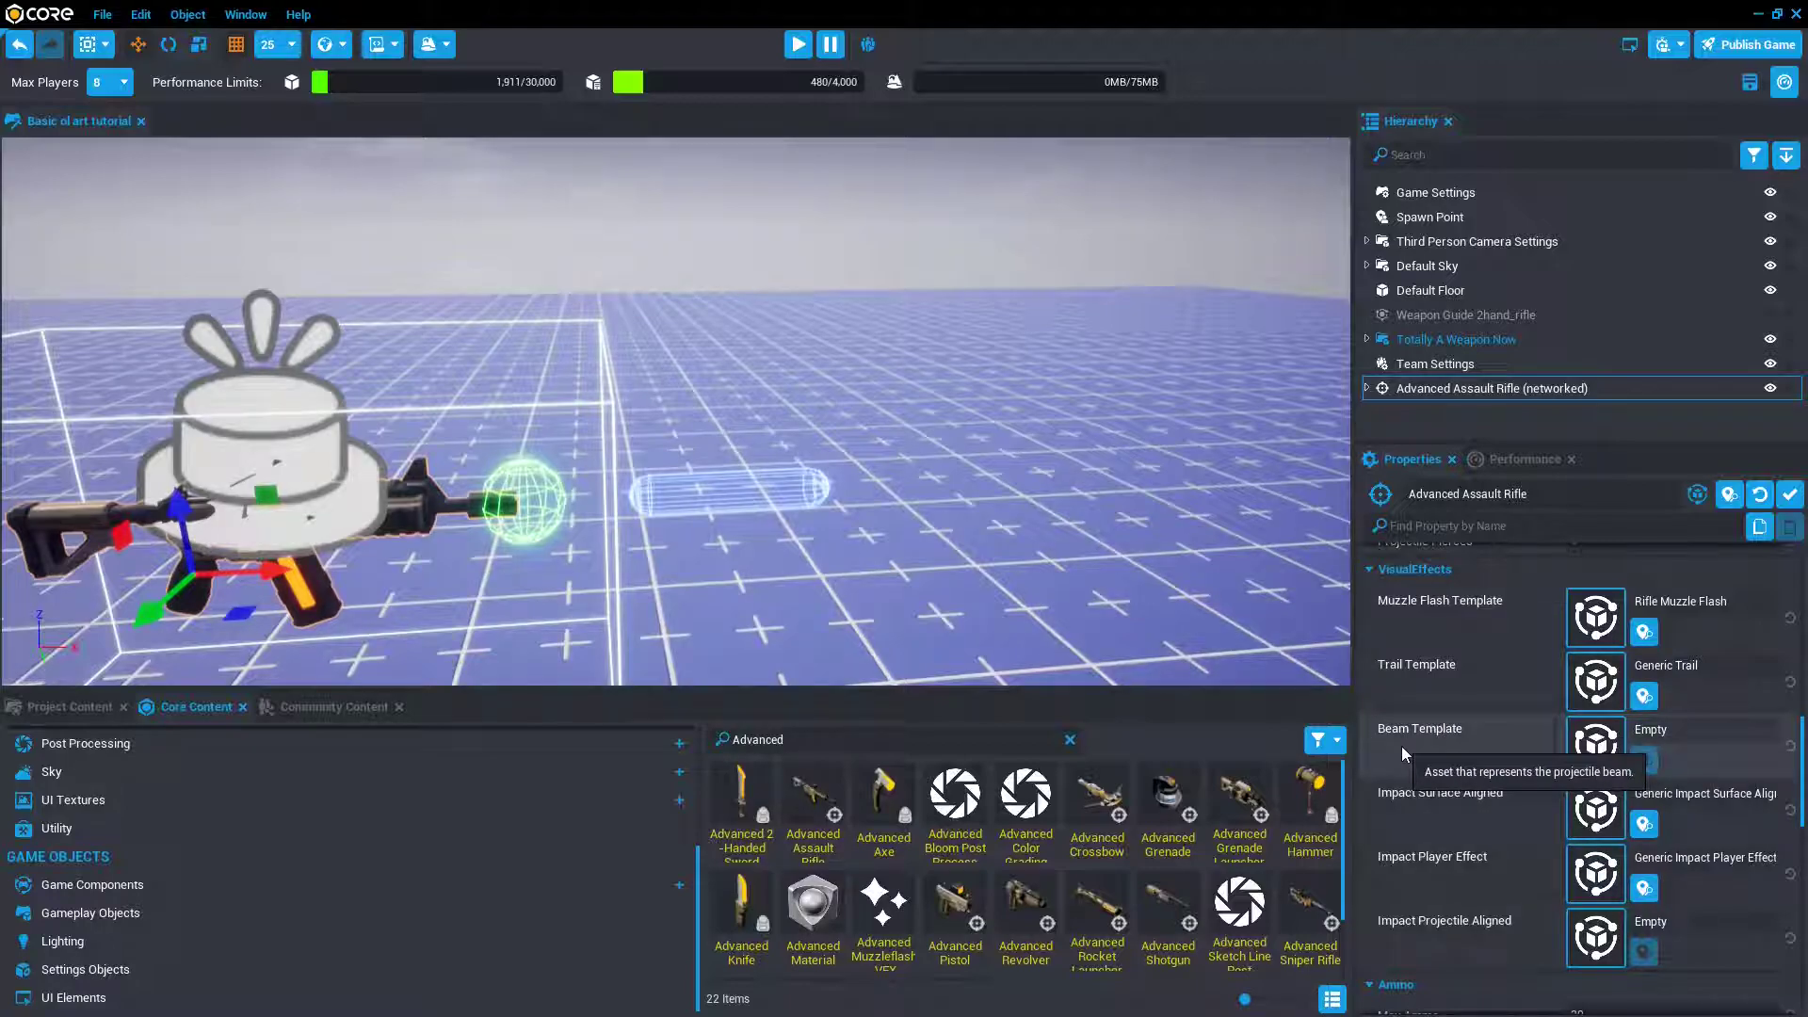
scroll(1403, 744, down, 1)
scroll(1447, 706, down, 2)
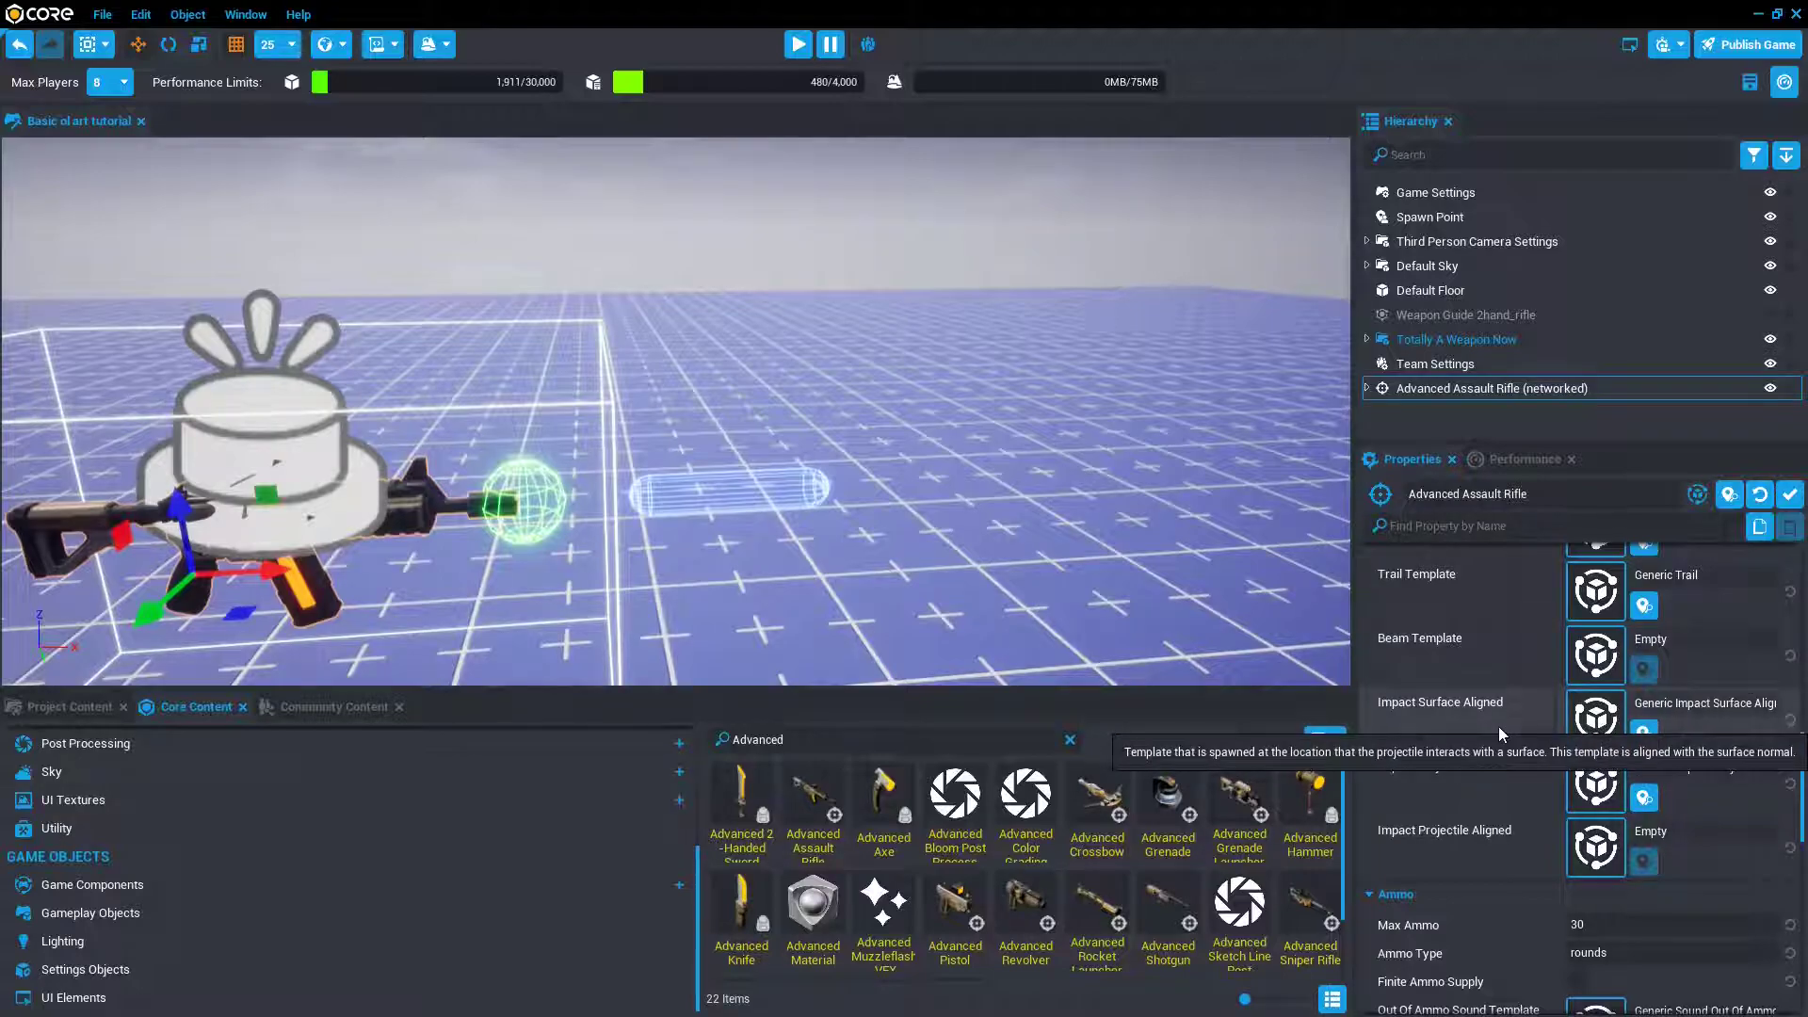
scroll(1074, 467, down, 3)
- Start a preview of the game, equip the Advanced Assault Rifle and fire it at the floor
right_drag(1074, 467, 1075, 494)
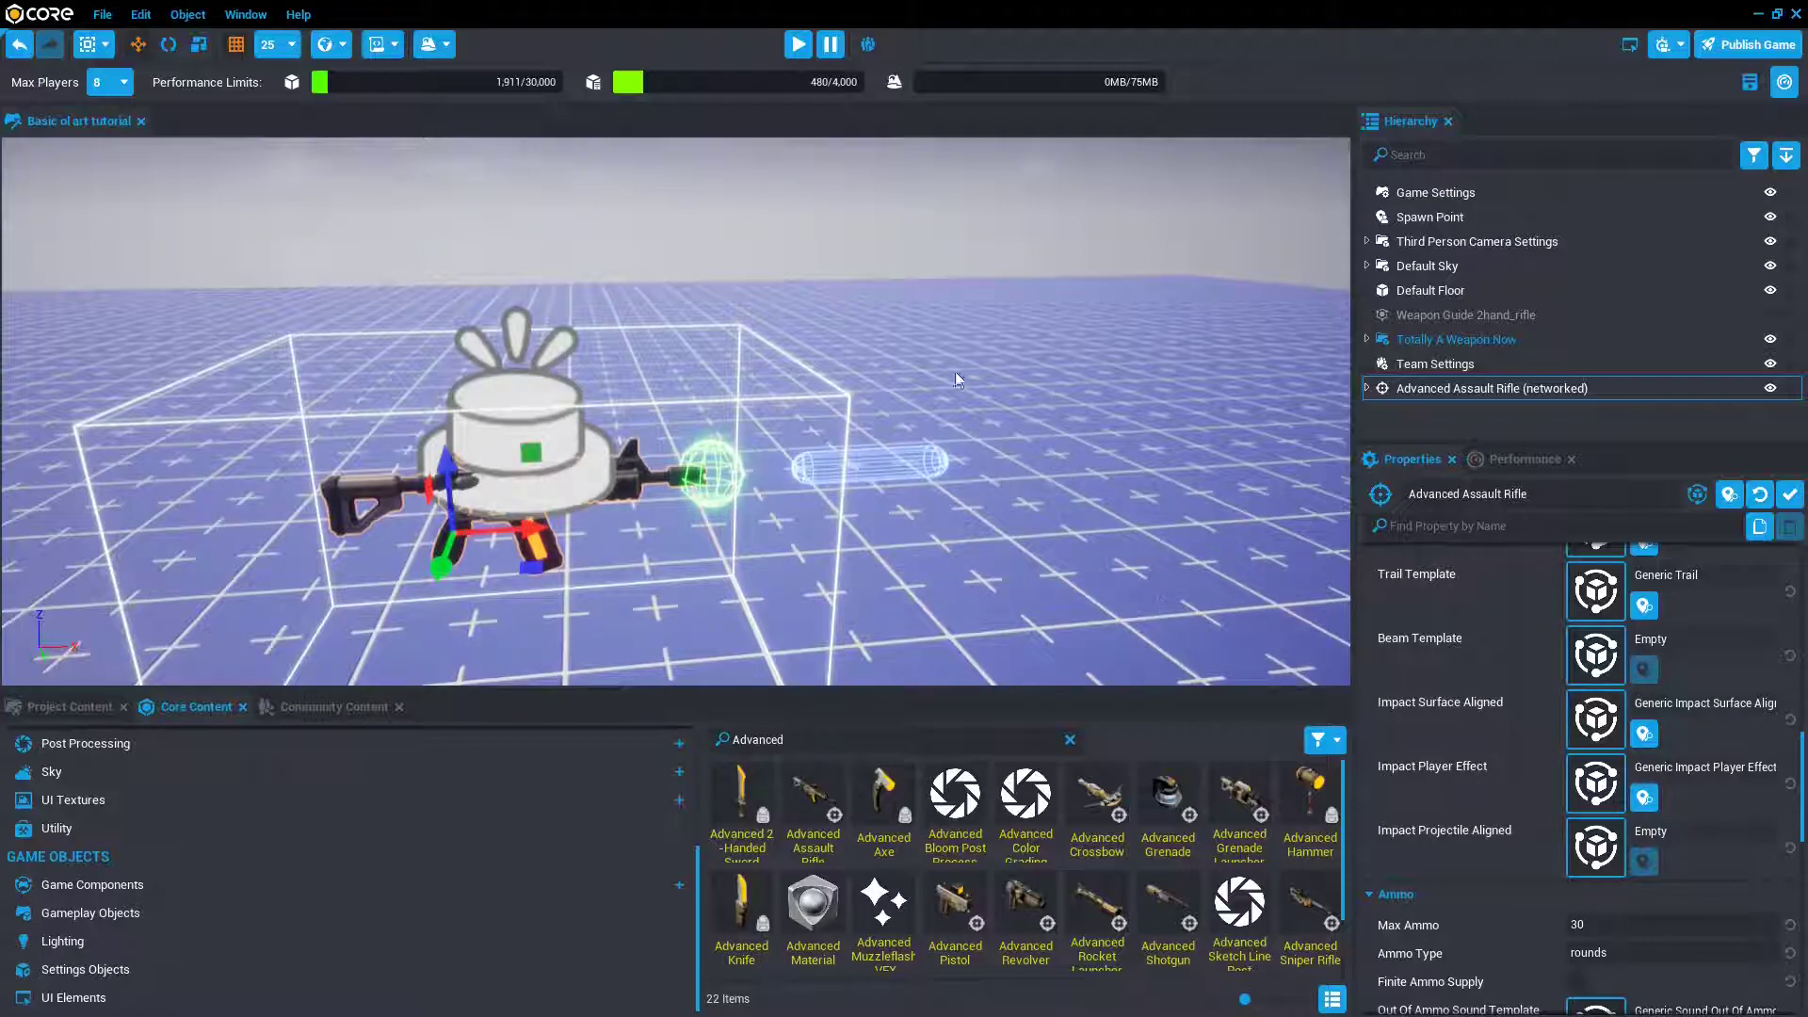
key(equal)
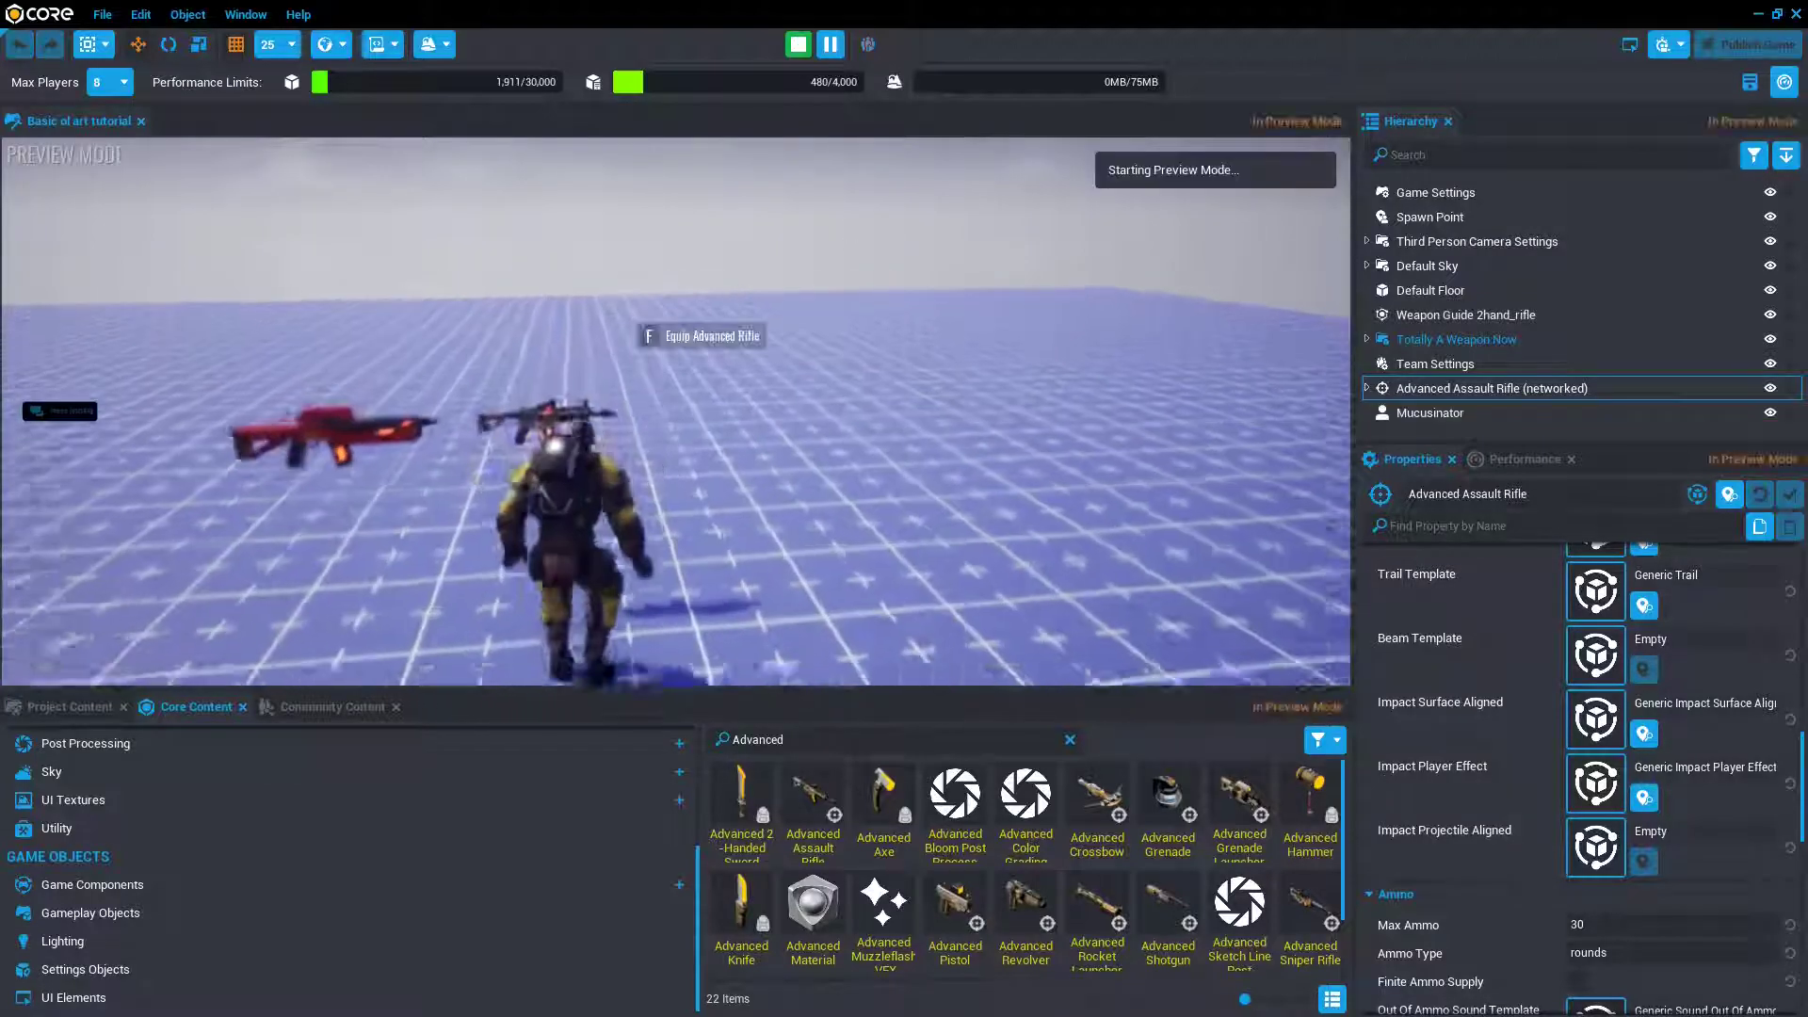
click(676, 411)
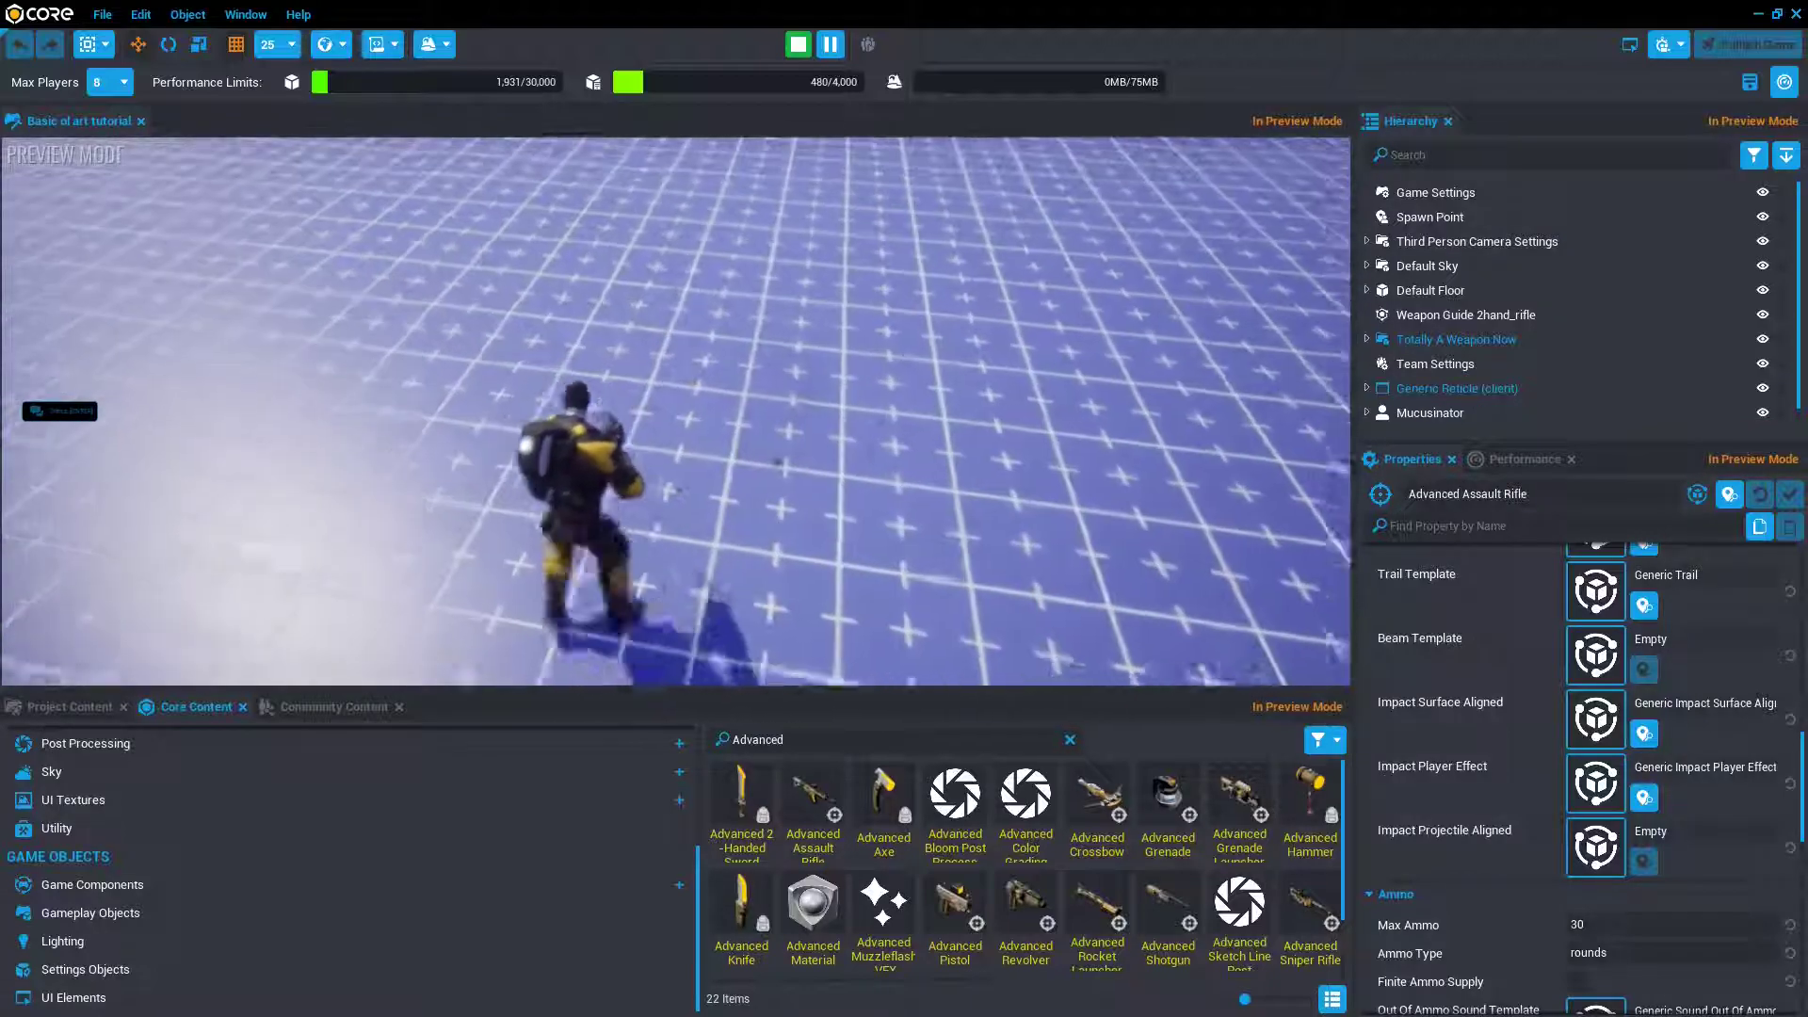
click(676, 412)
- Pause the preview with a free camera and inspect the bullet impact effect on the floor near the character
key(Tab)
right_drag(742, 371, 797, 328)
key(v)
key(f)
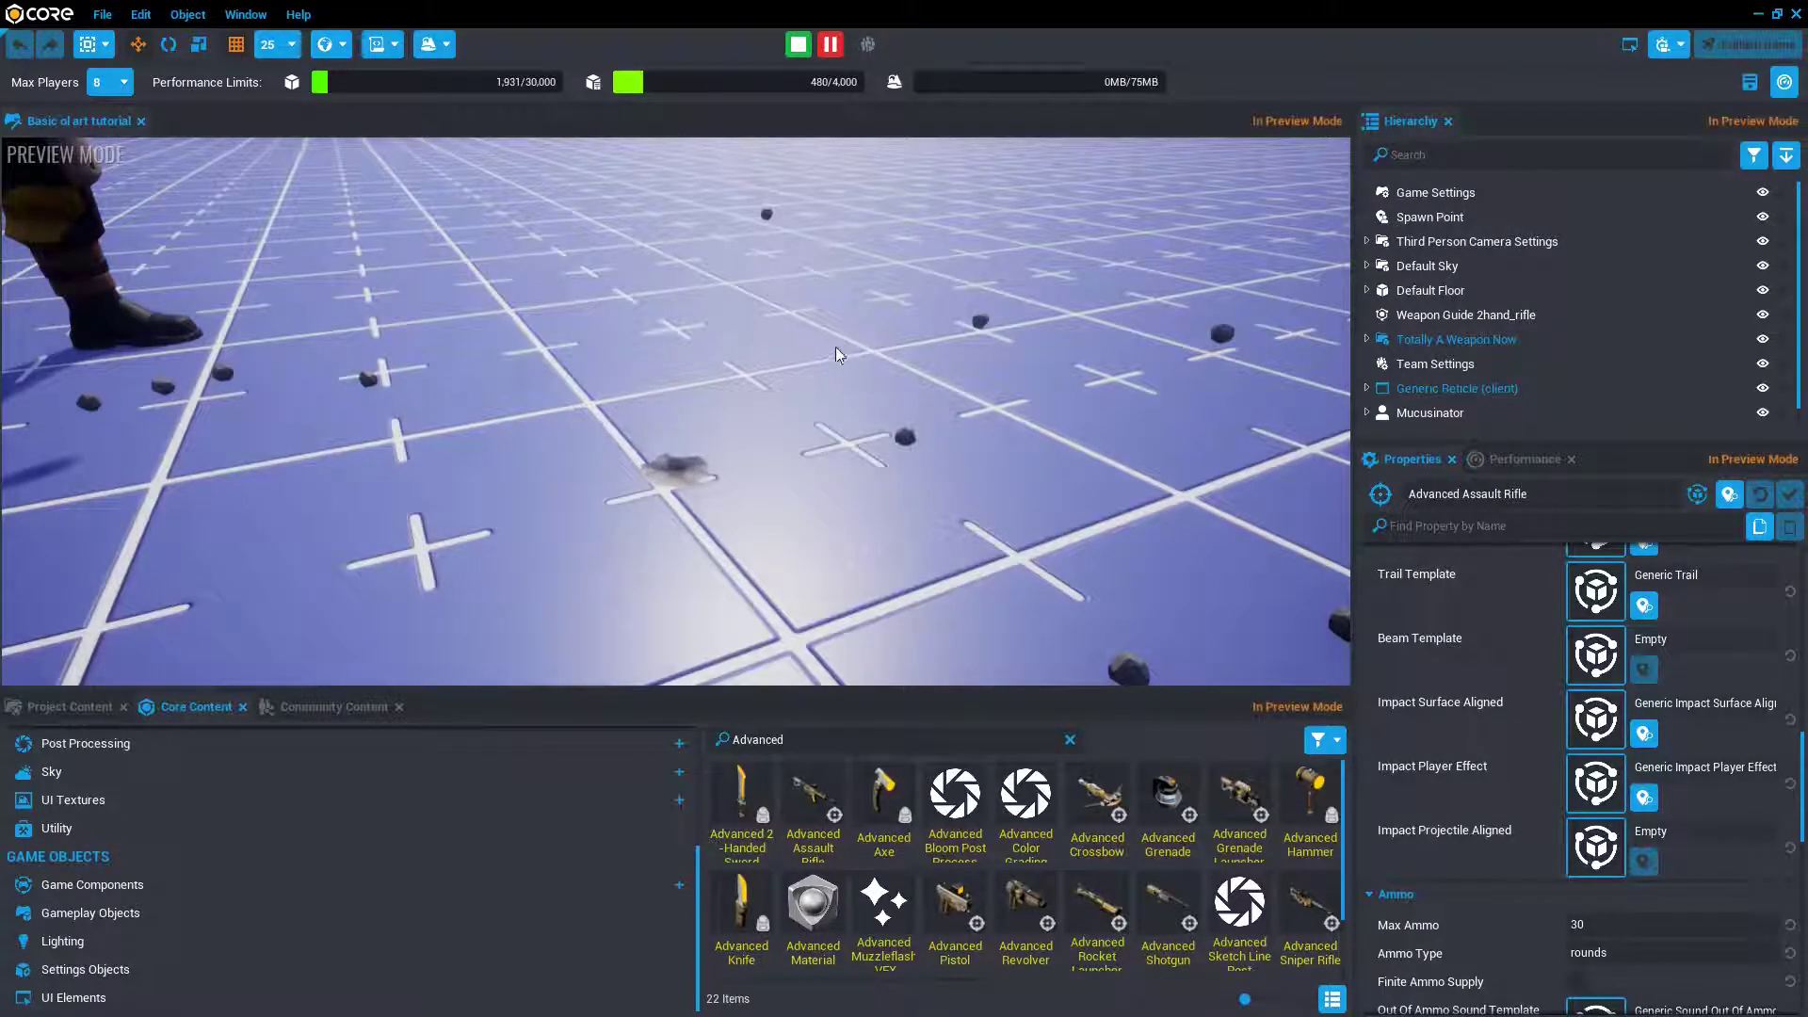
drag(807, 248, 774, 222)
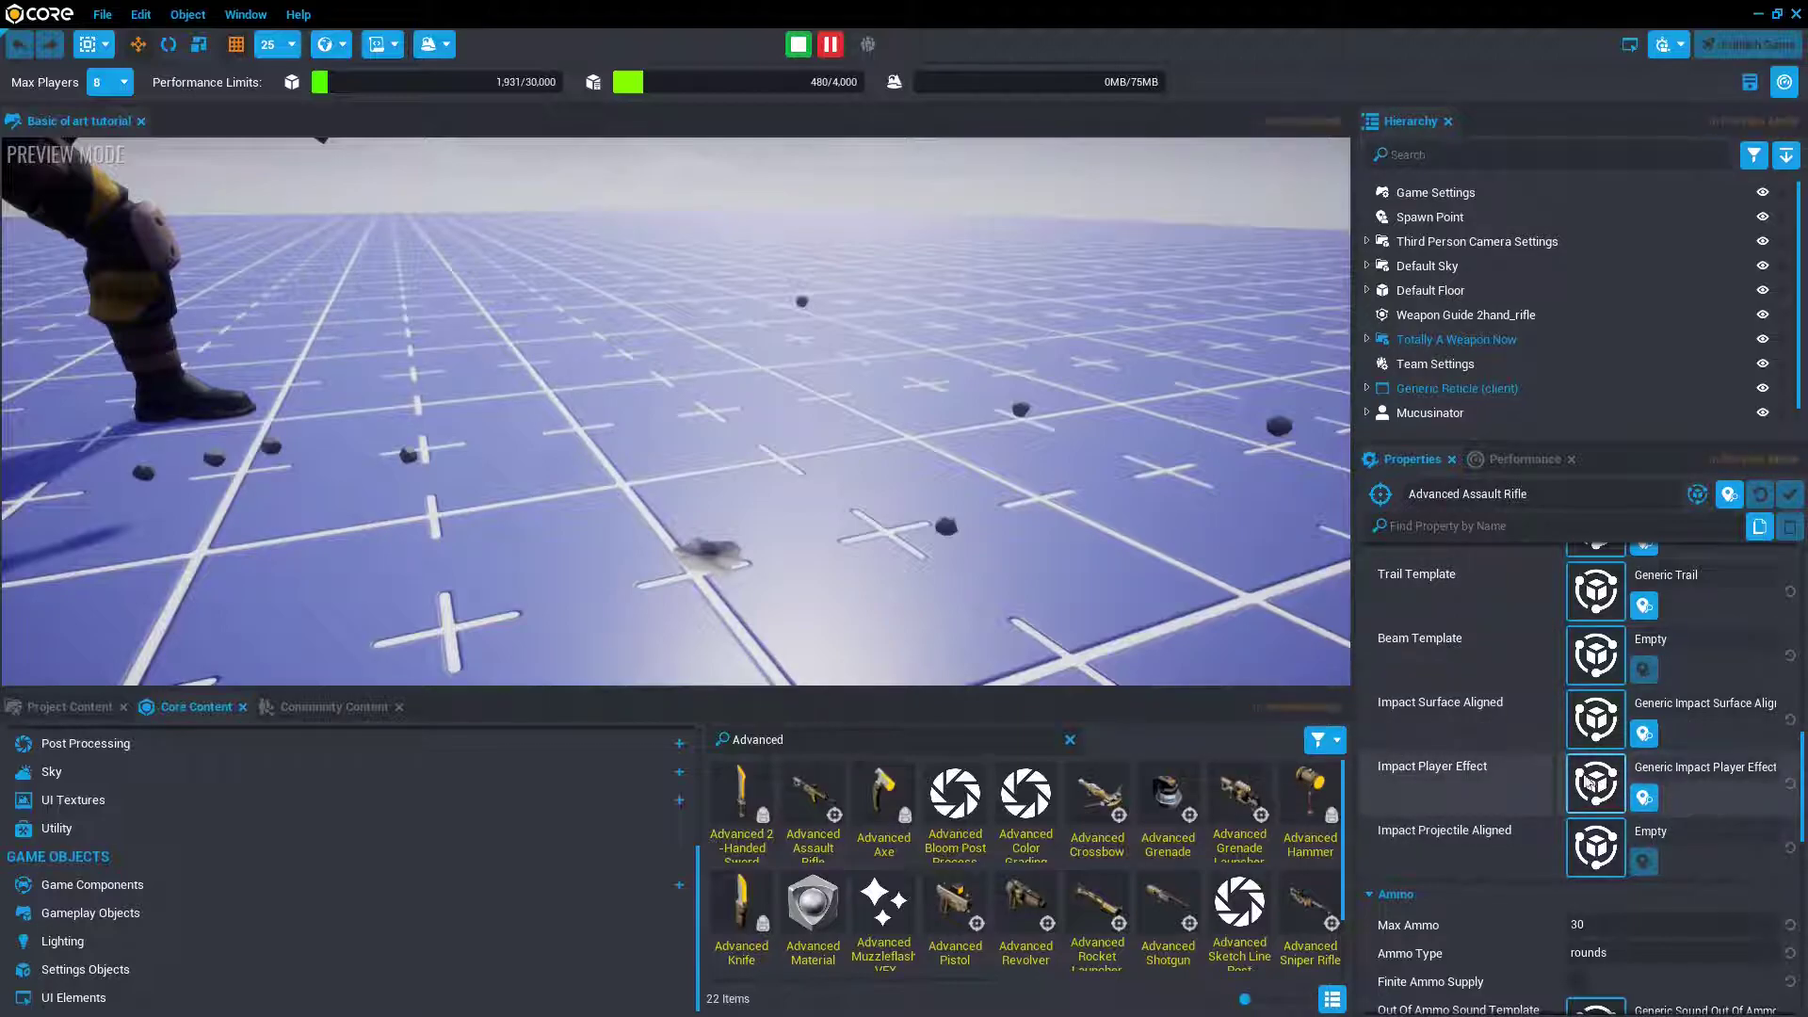
right_drag(1091, 318, 951, 270)
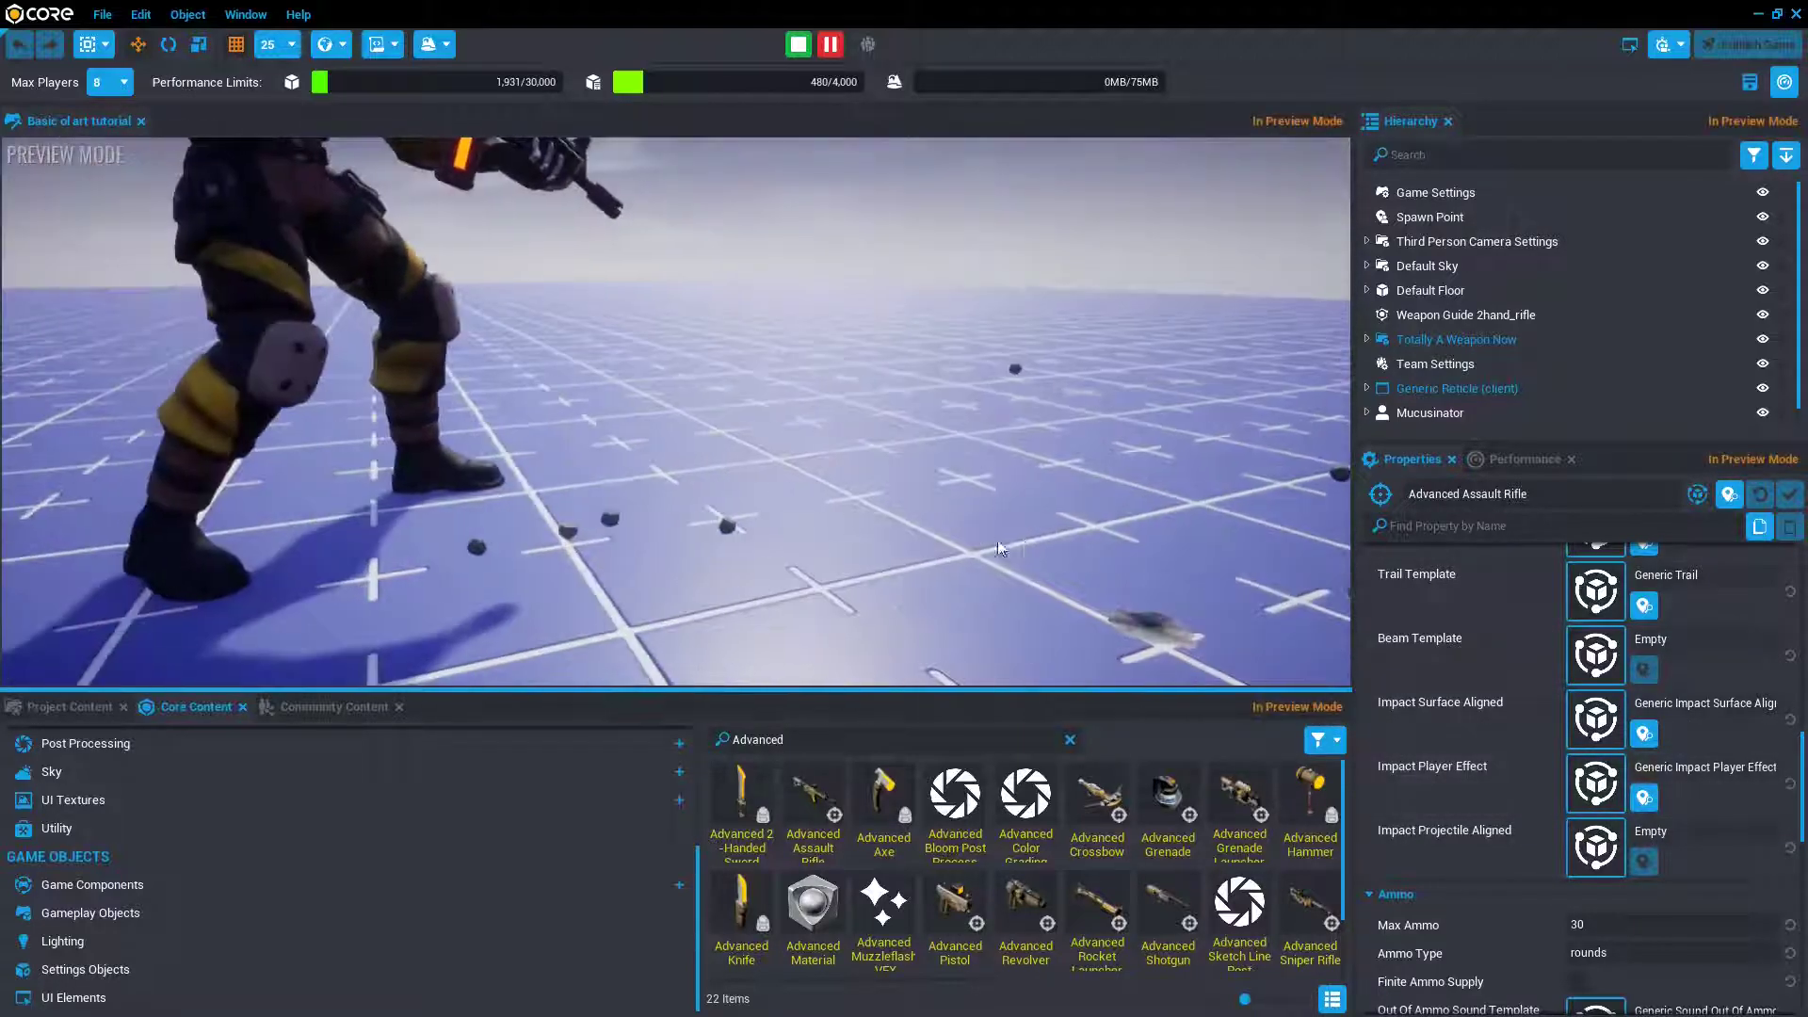
right_drag(1059, 477, 622, 358)
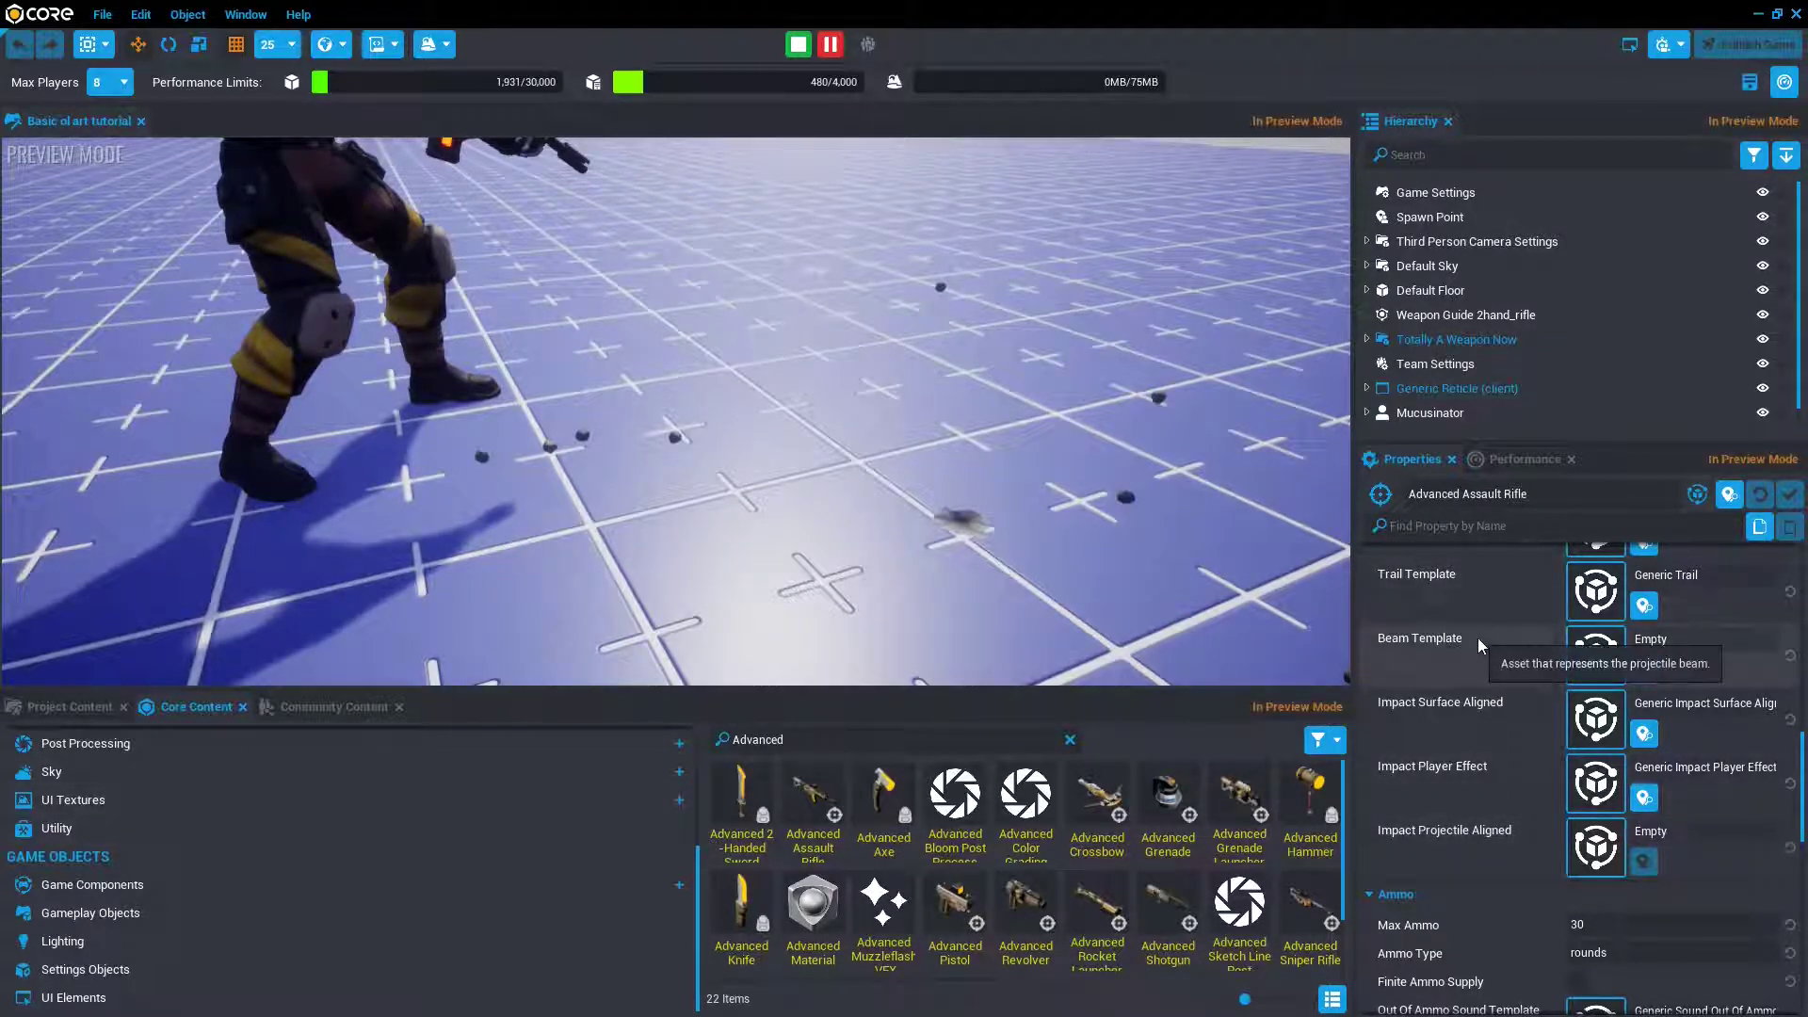
- Set the rifle's Max Ammo to 45 while the preview is still running
scroll(1418, 618, down, 3)
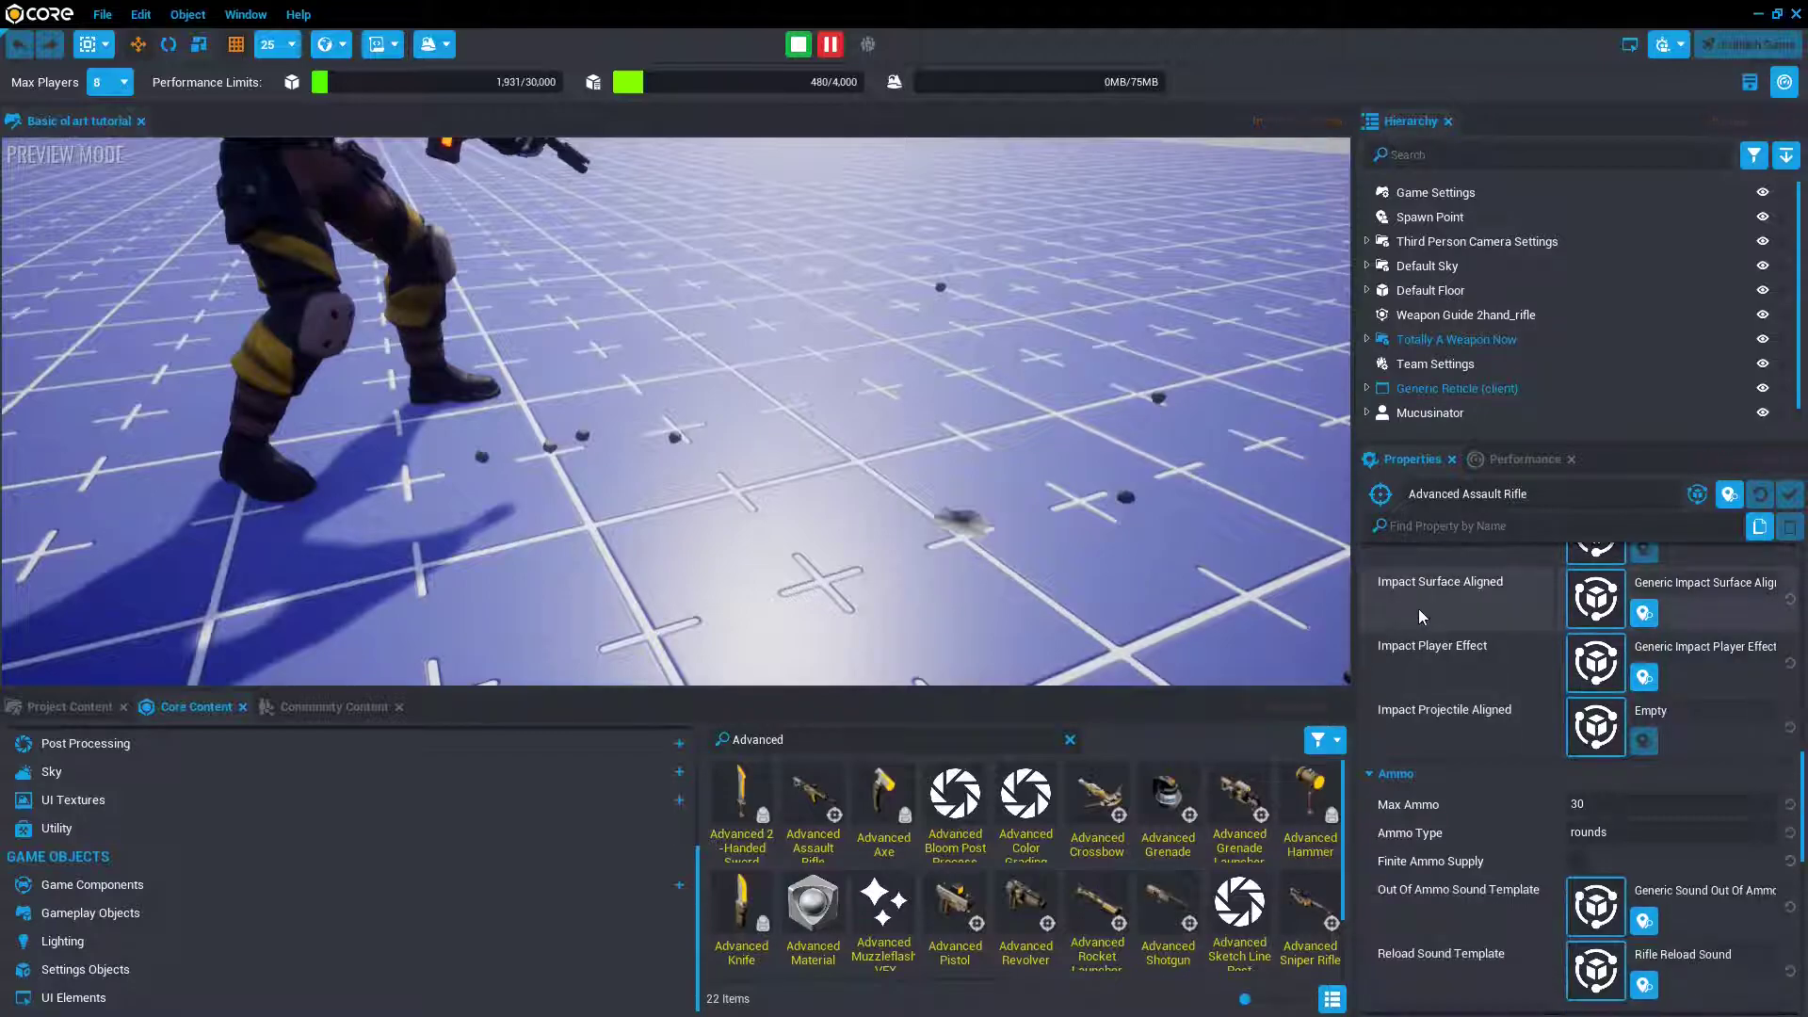
click(1588, 716)
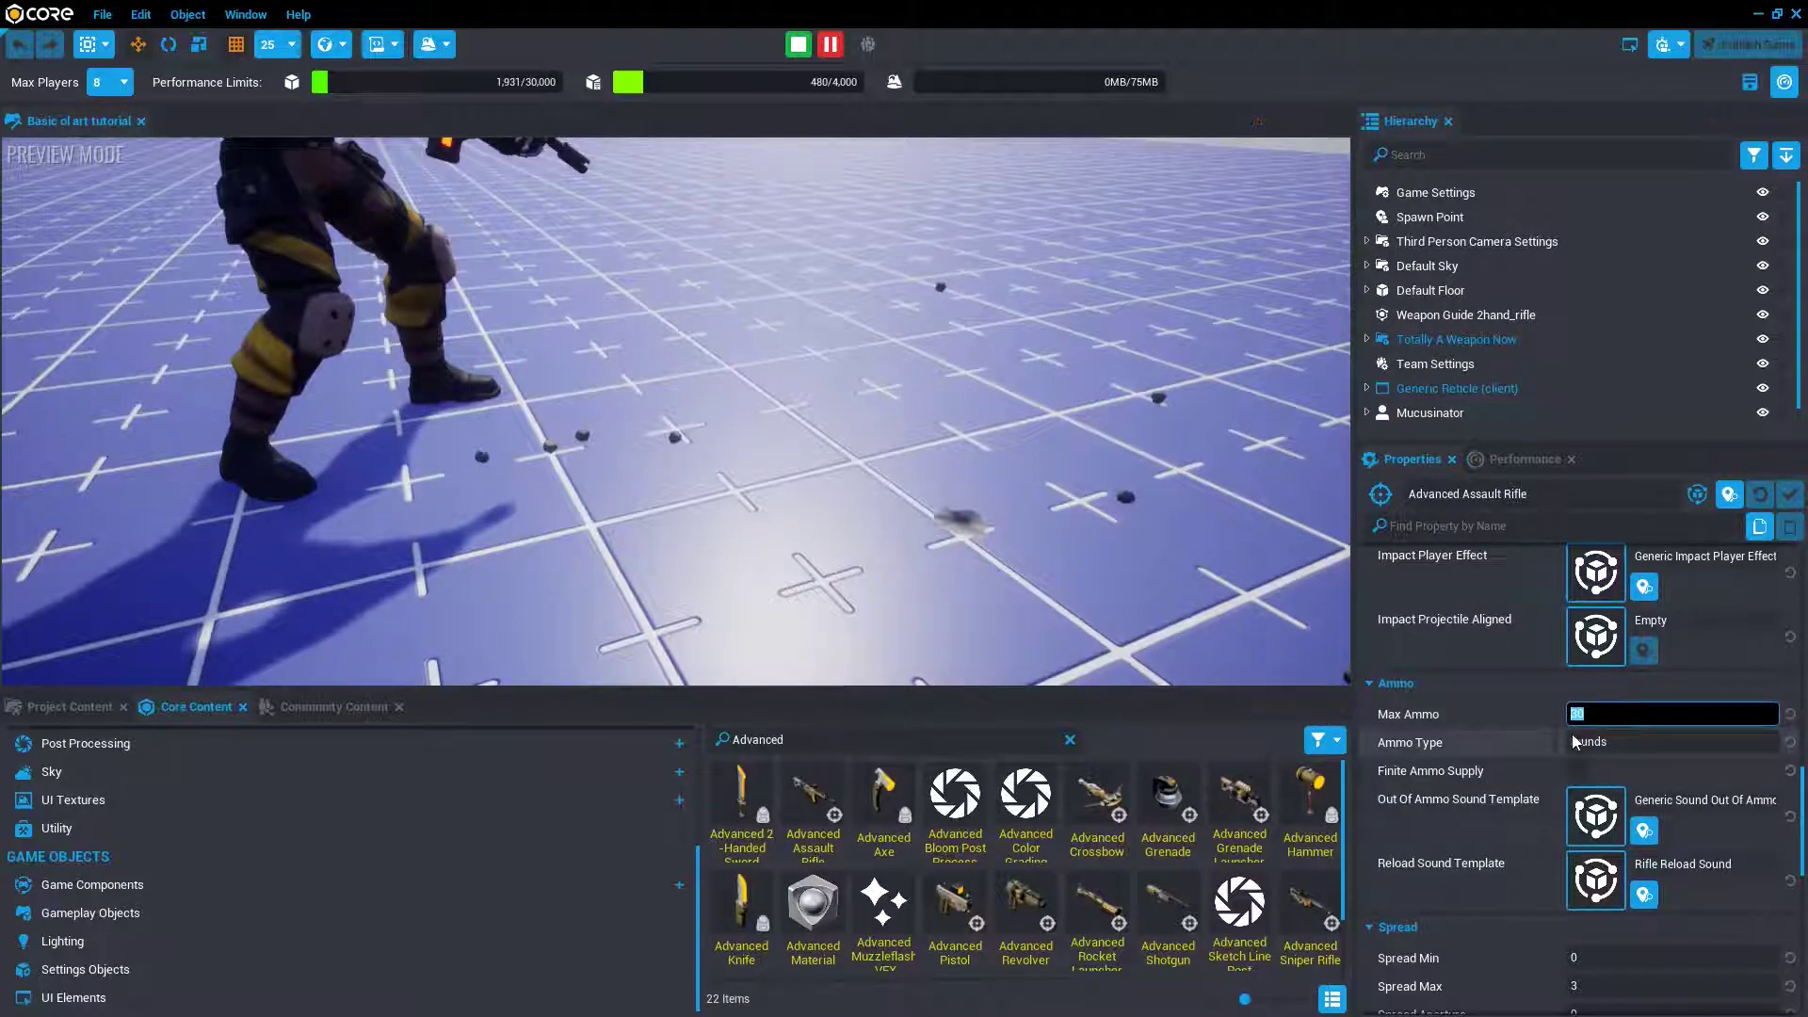
text(45)
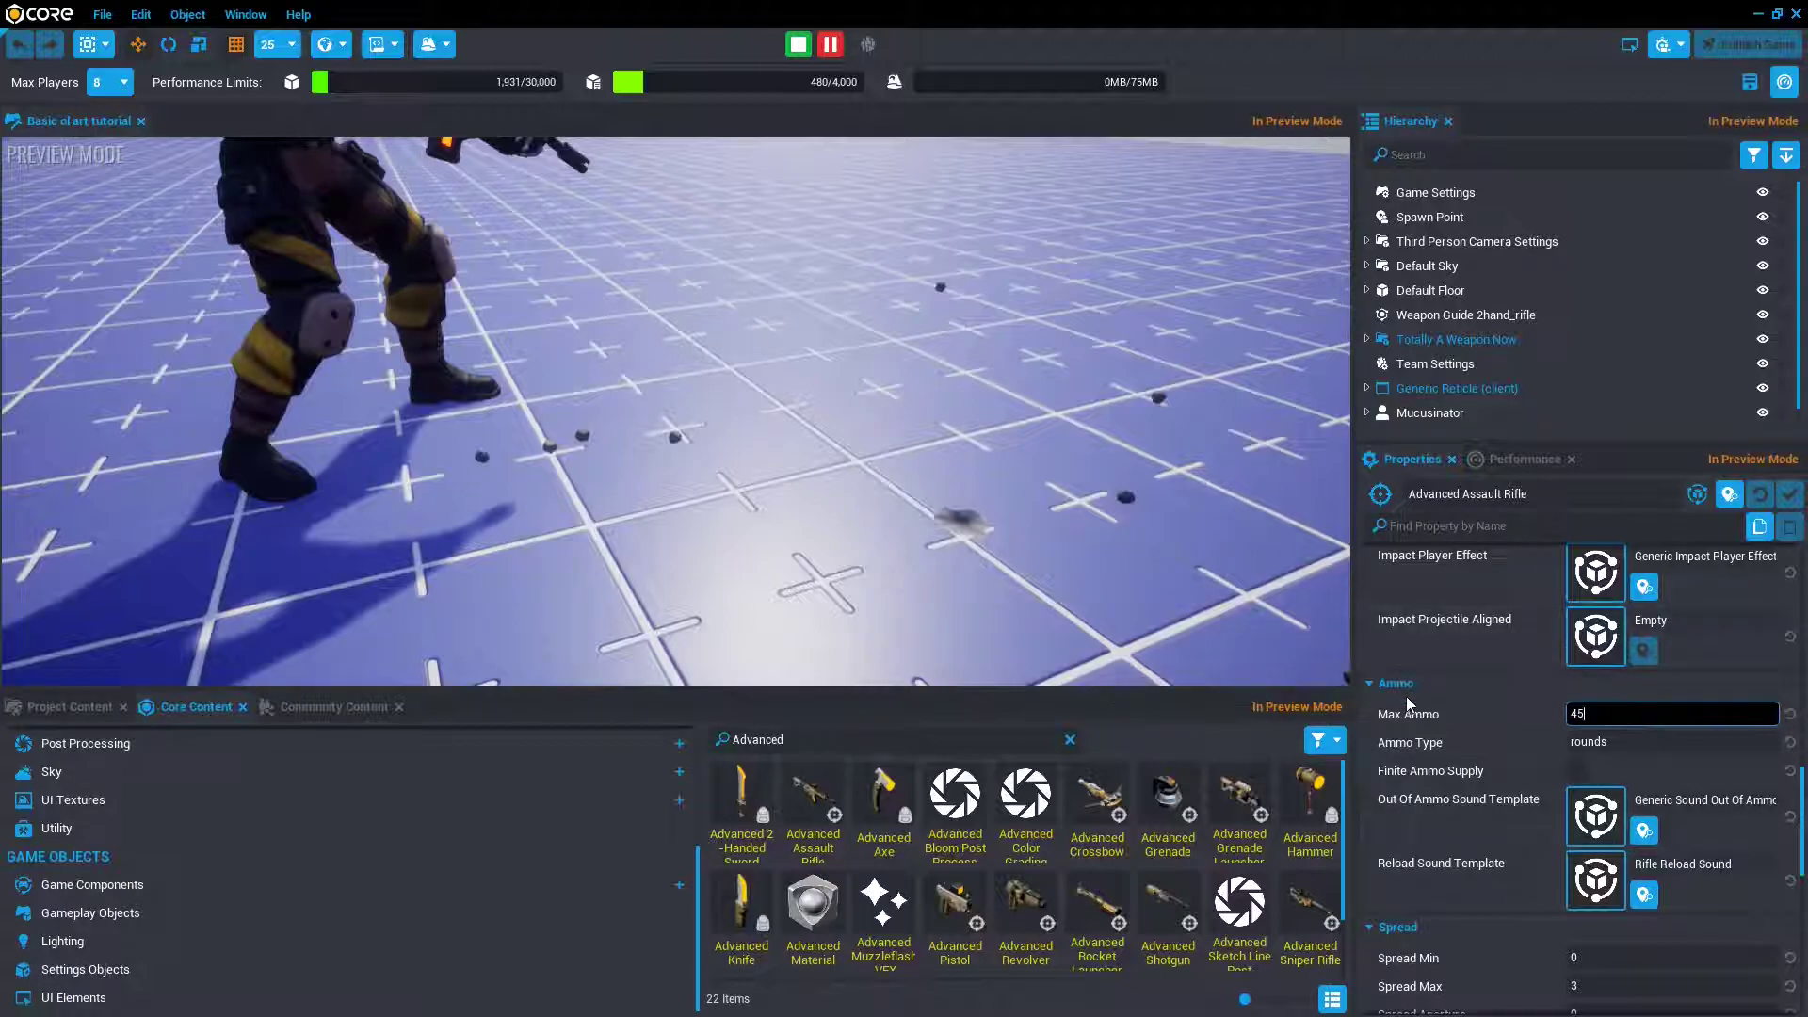
scroll(1407, 697, up, 2)
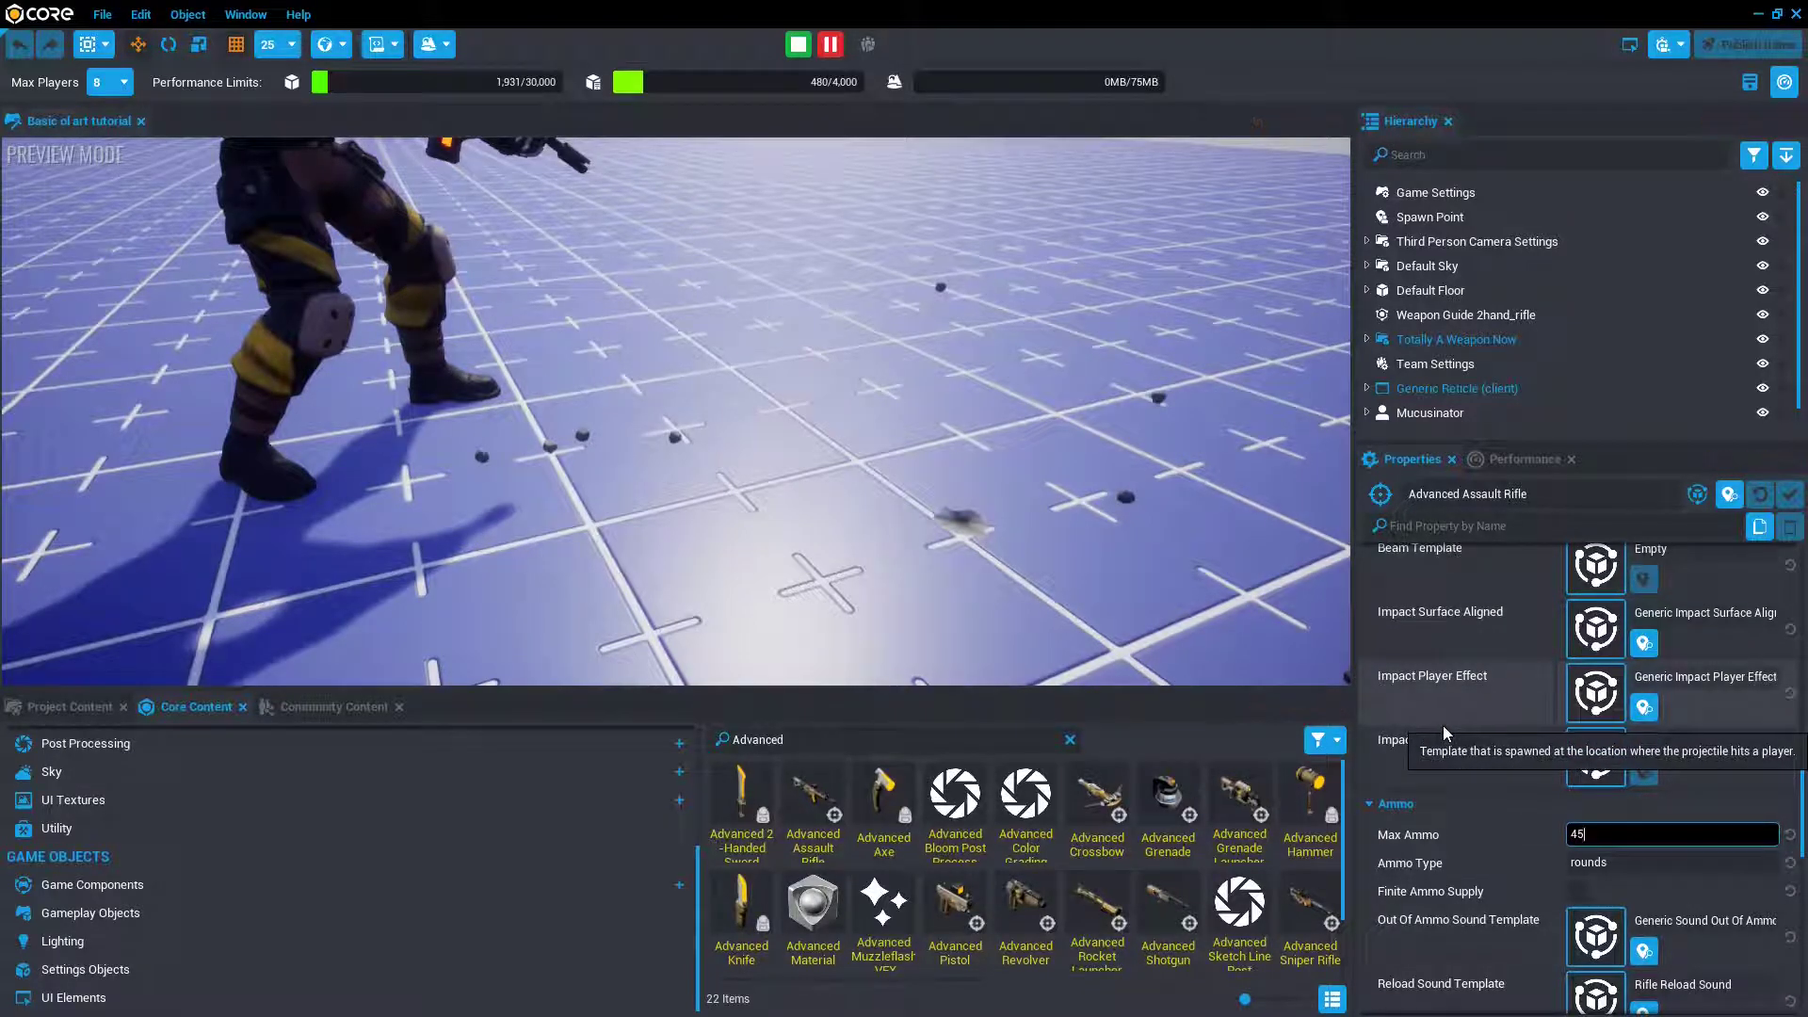
- Set the rifle's Burst Count to 45 in the running preview and switch Burst Stops on Release off and on again
scroll(1469, 810, up, 5)
scroll(1462, 778, up, 6)
scroll(1462, 776, up, 1)
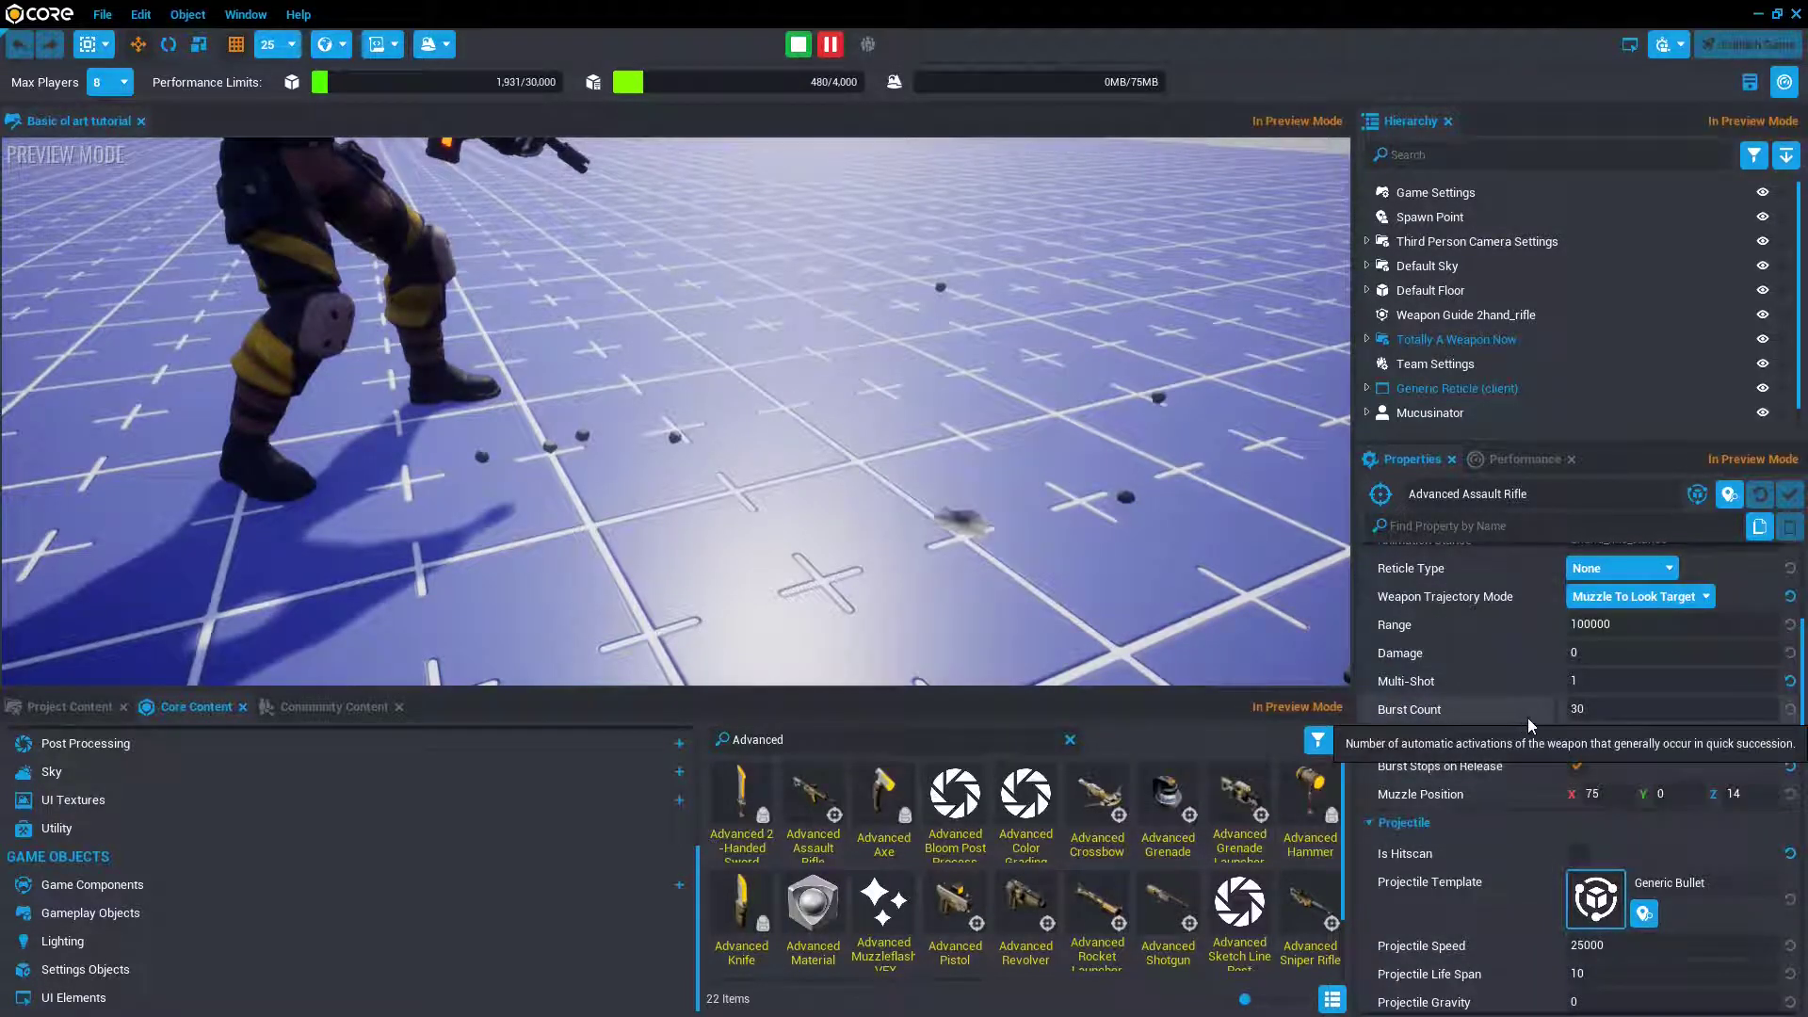
drag(1601, 711, 1437, 714)
text(45)
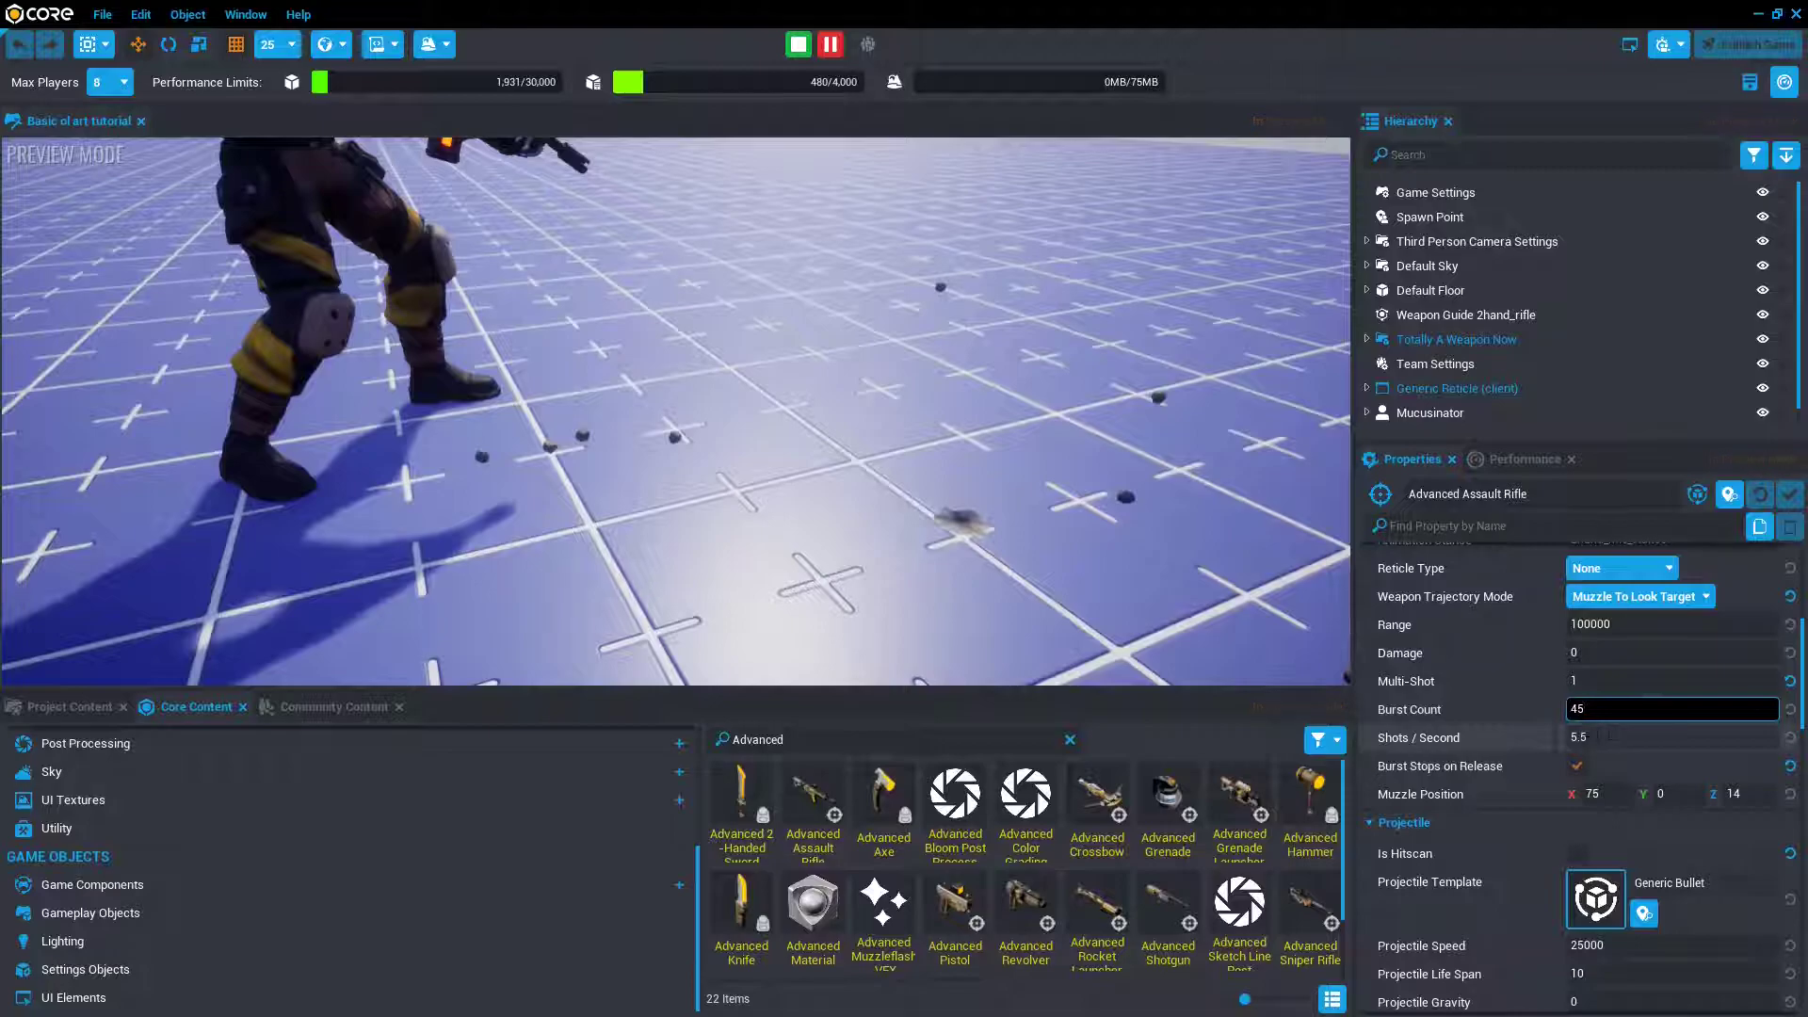
click(1576, 766)
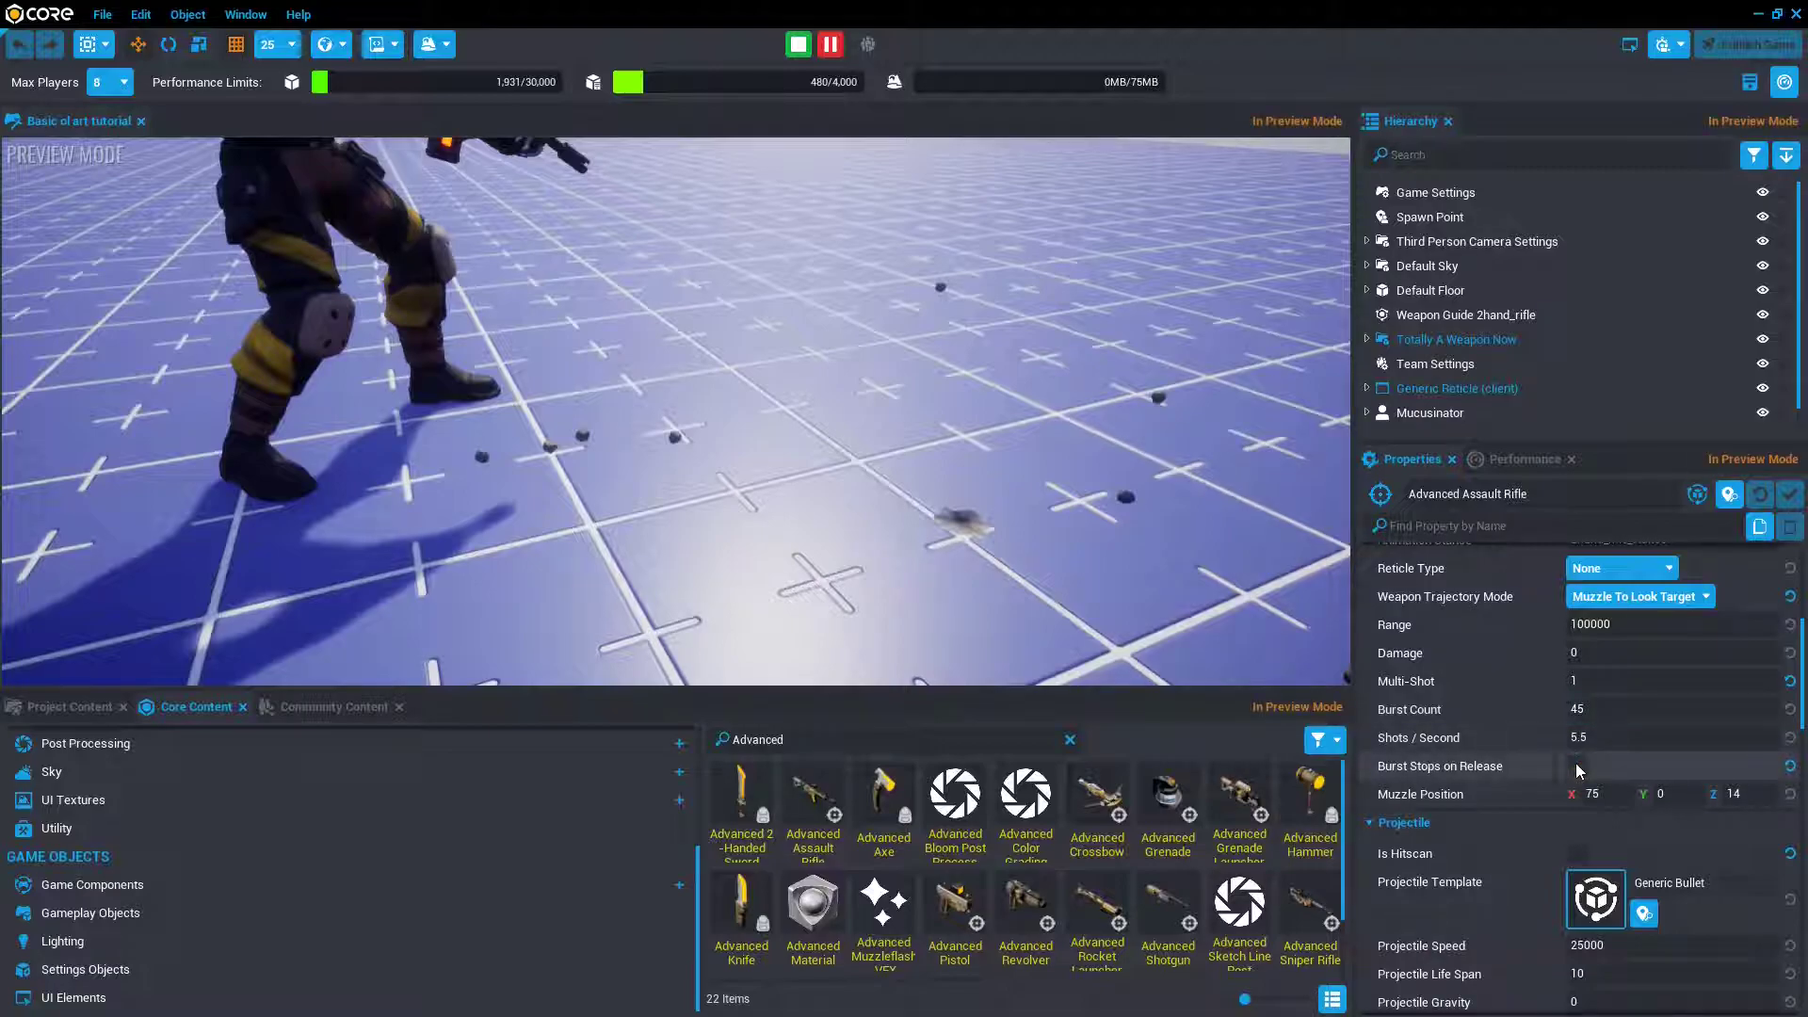
click(1577, 766)
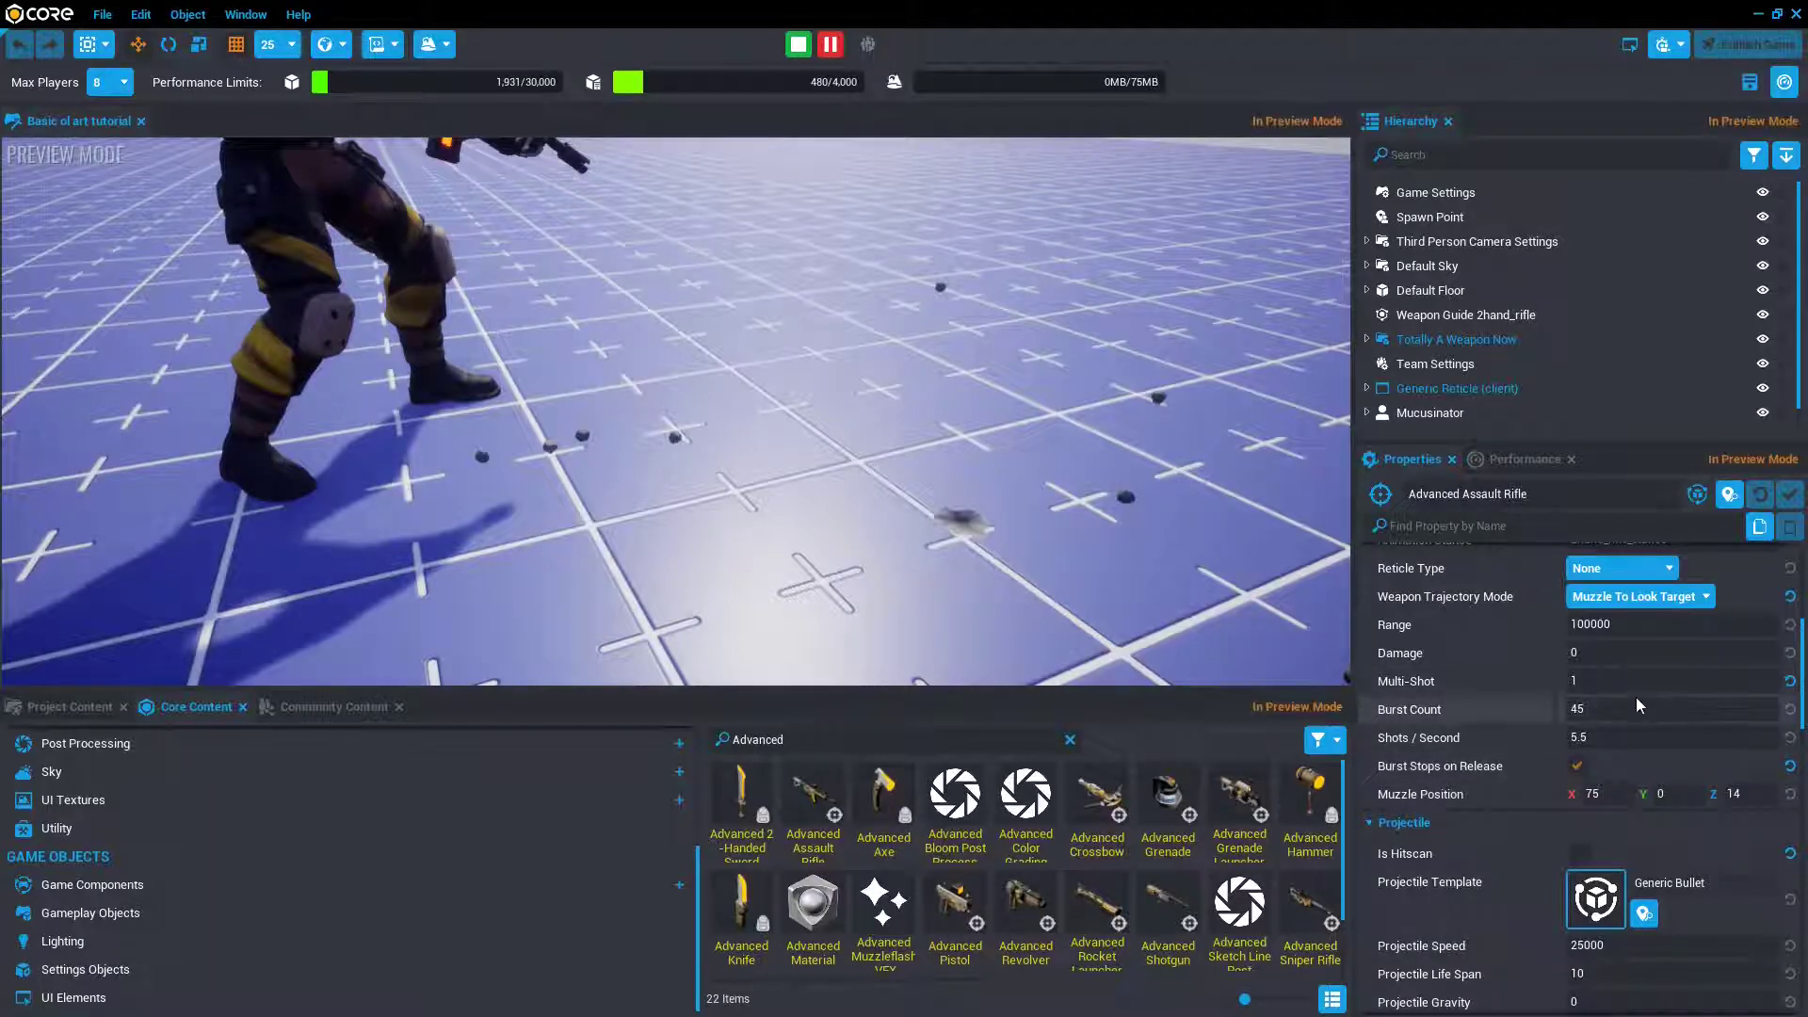
- Check the rifle's Ammo properties, look over the paused character and end the preview
scroll(1620, 711, down, 10)
scroll(1589, 701, down, 4)
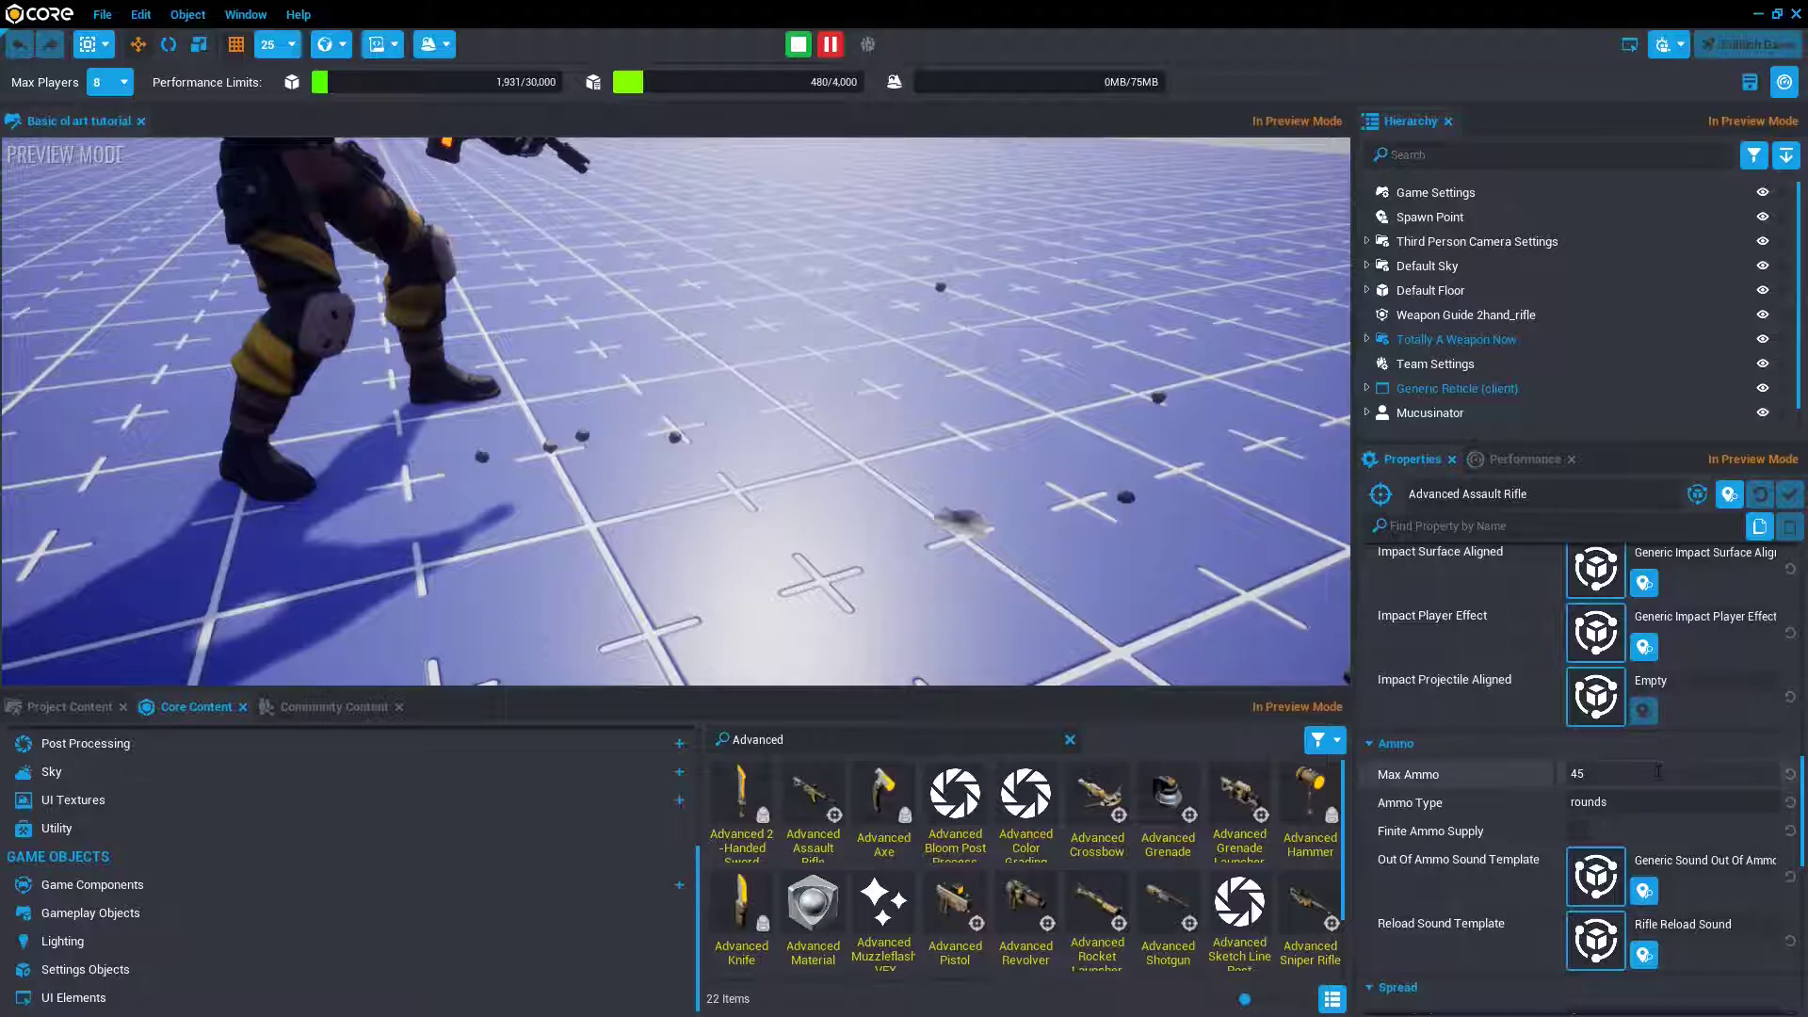
right_drag(1036, 533, 934, 505)
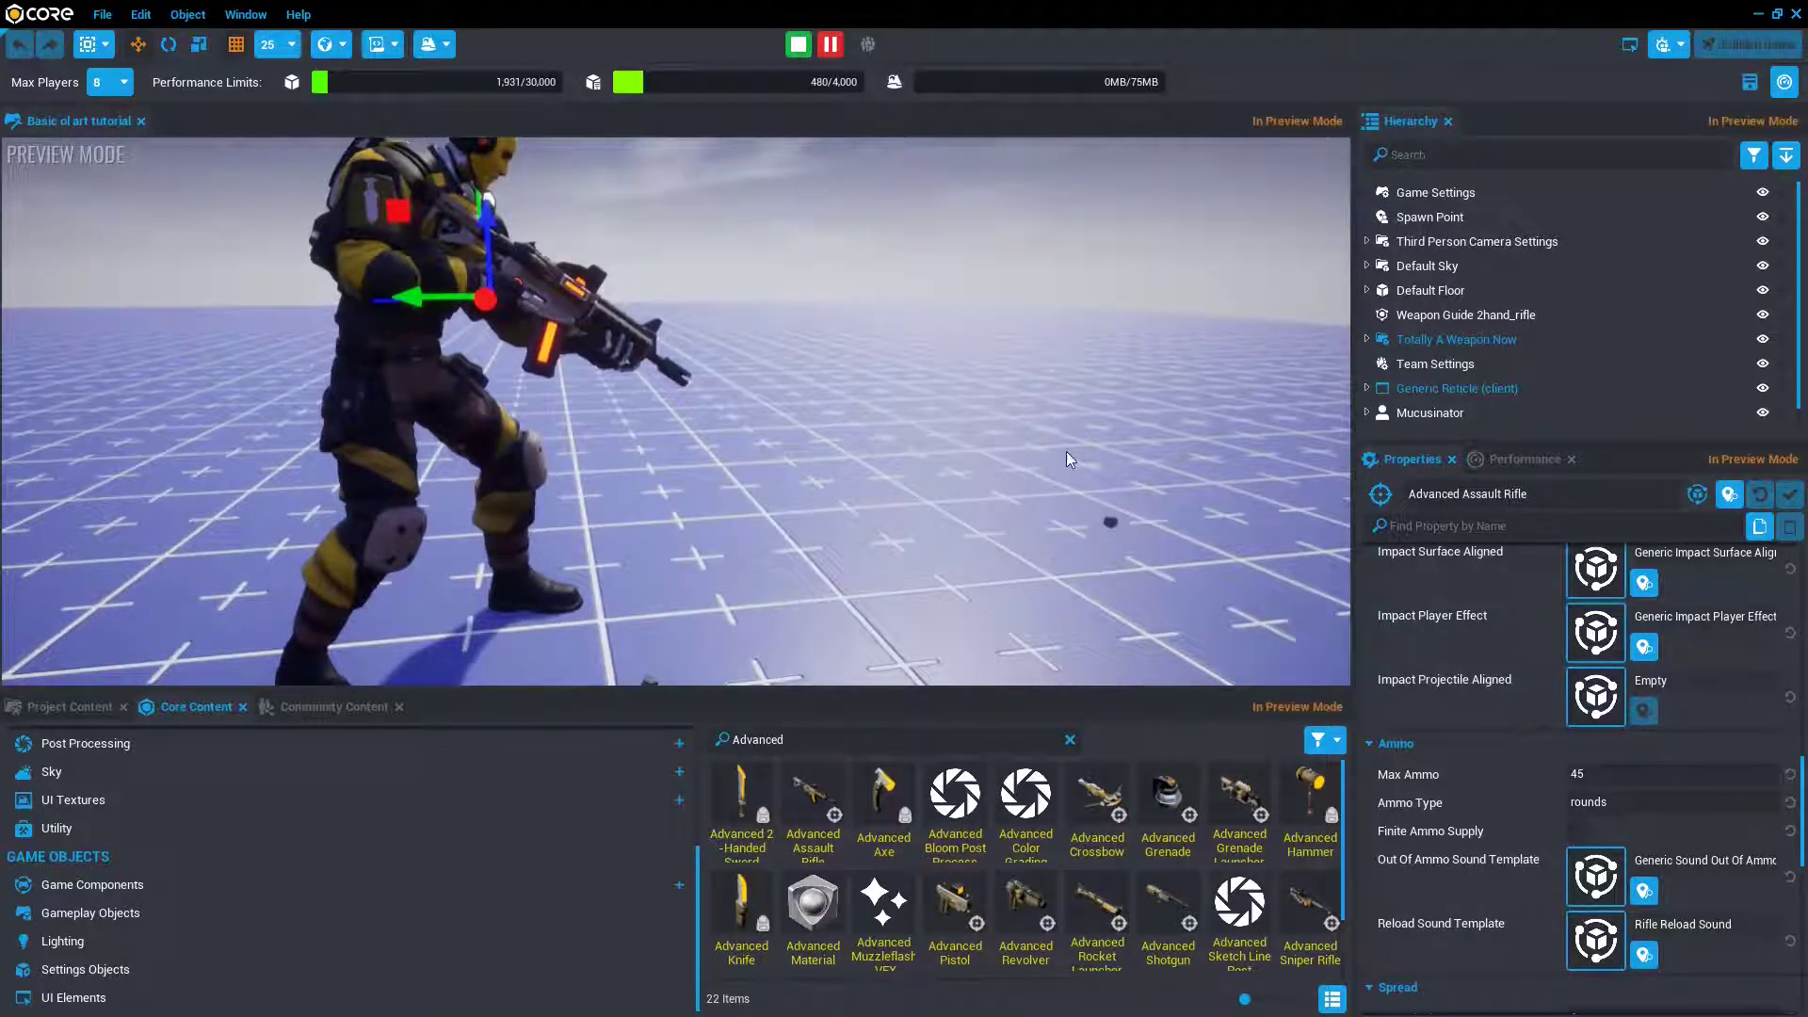
click(798, 45)
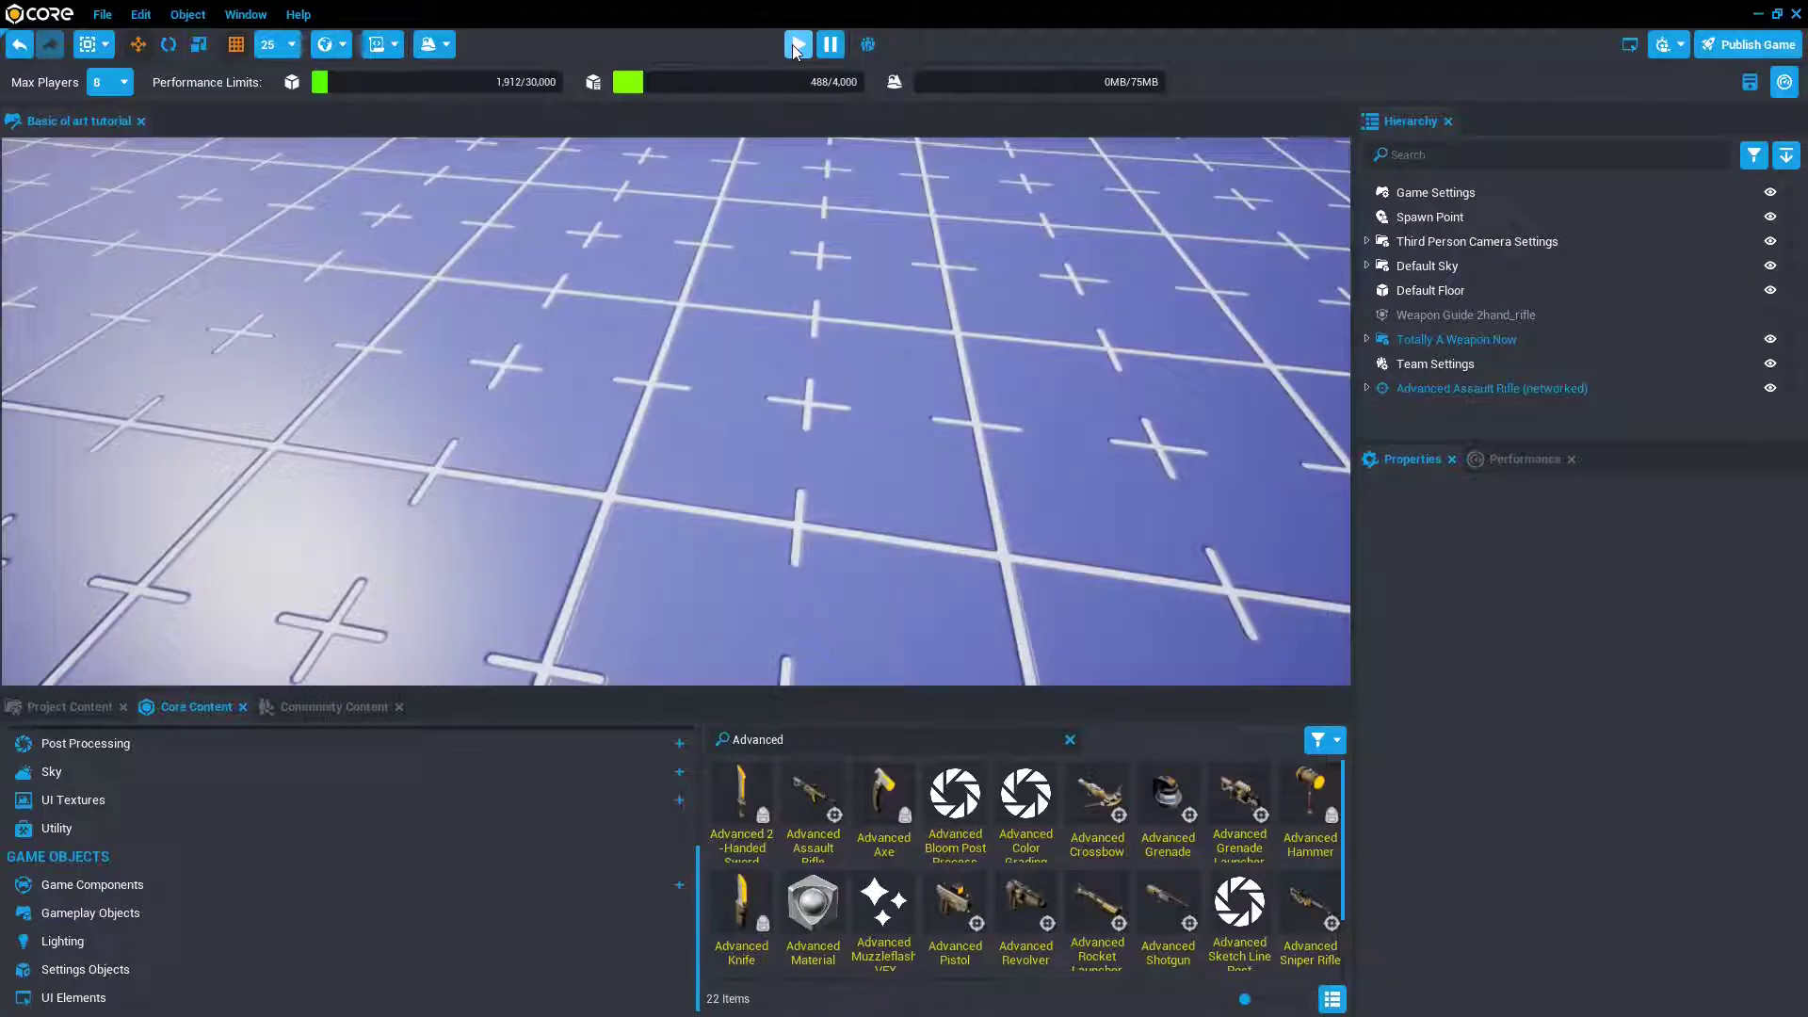
- Select and frame the Advanced Assault Rifle in edit mode and set its Max Ammo to 45
right_drag(929, 301, 860, 171)
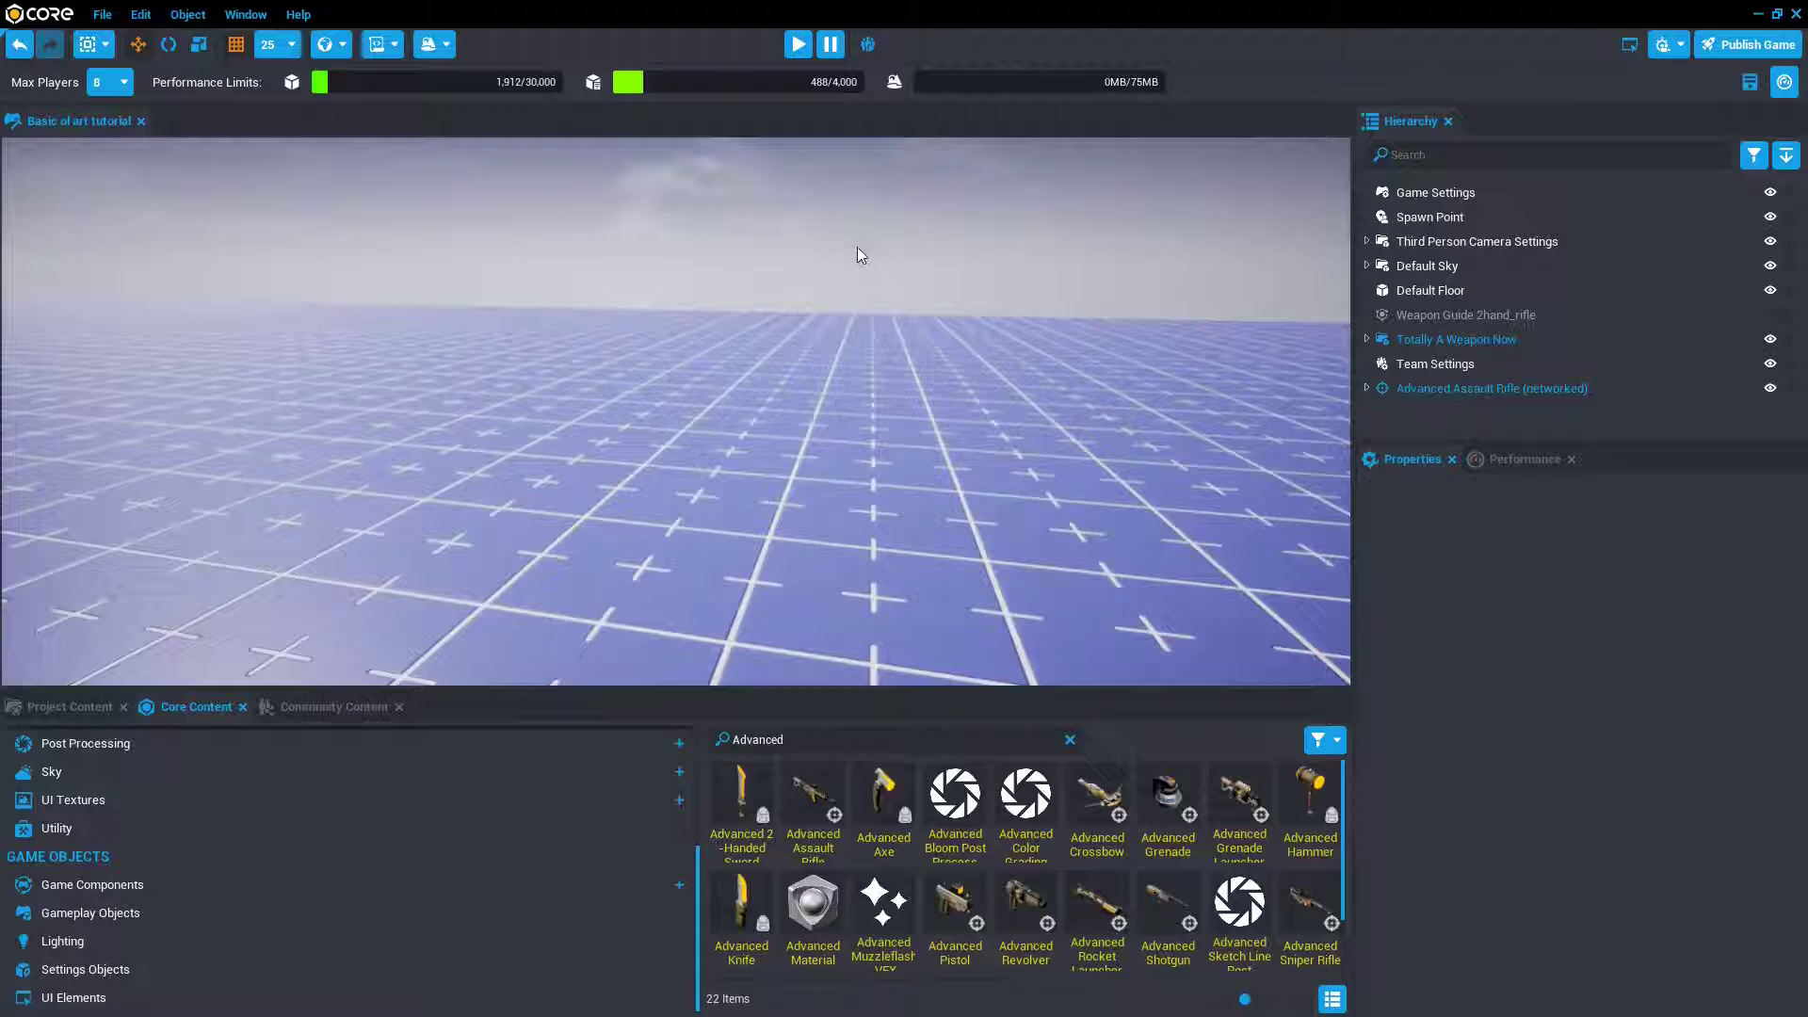
right_drag(857, 246, 900, 274)
click(1388, 388)
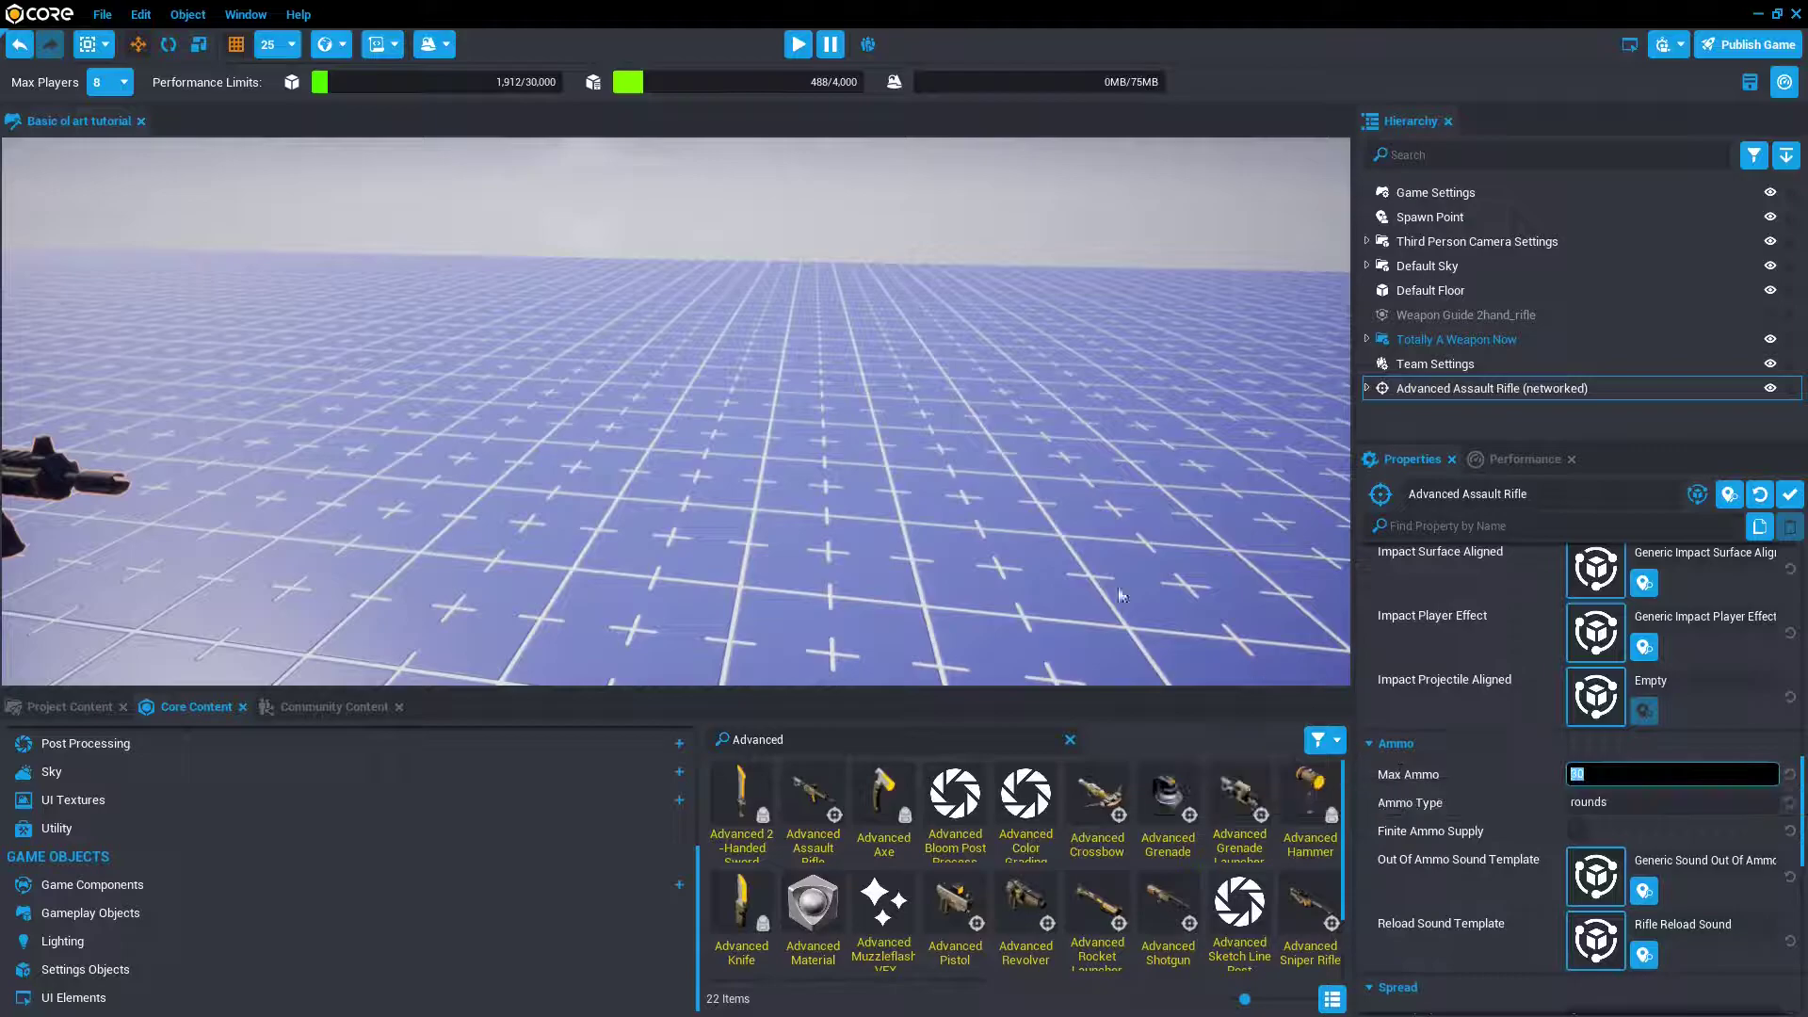
key(f)
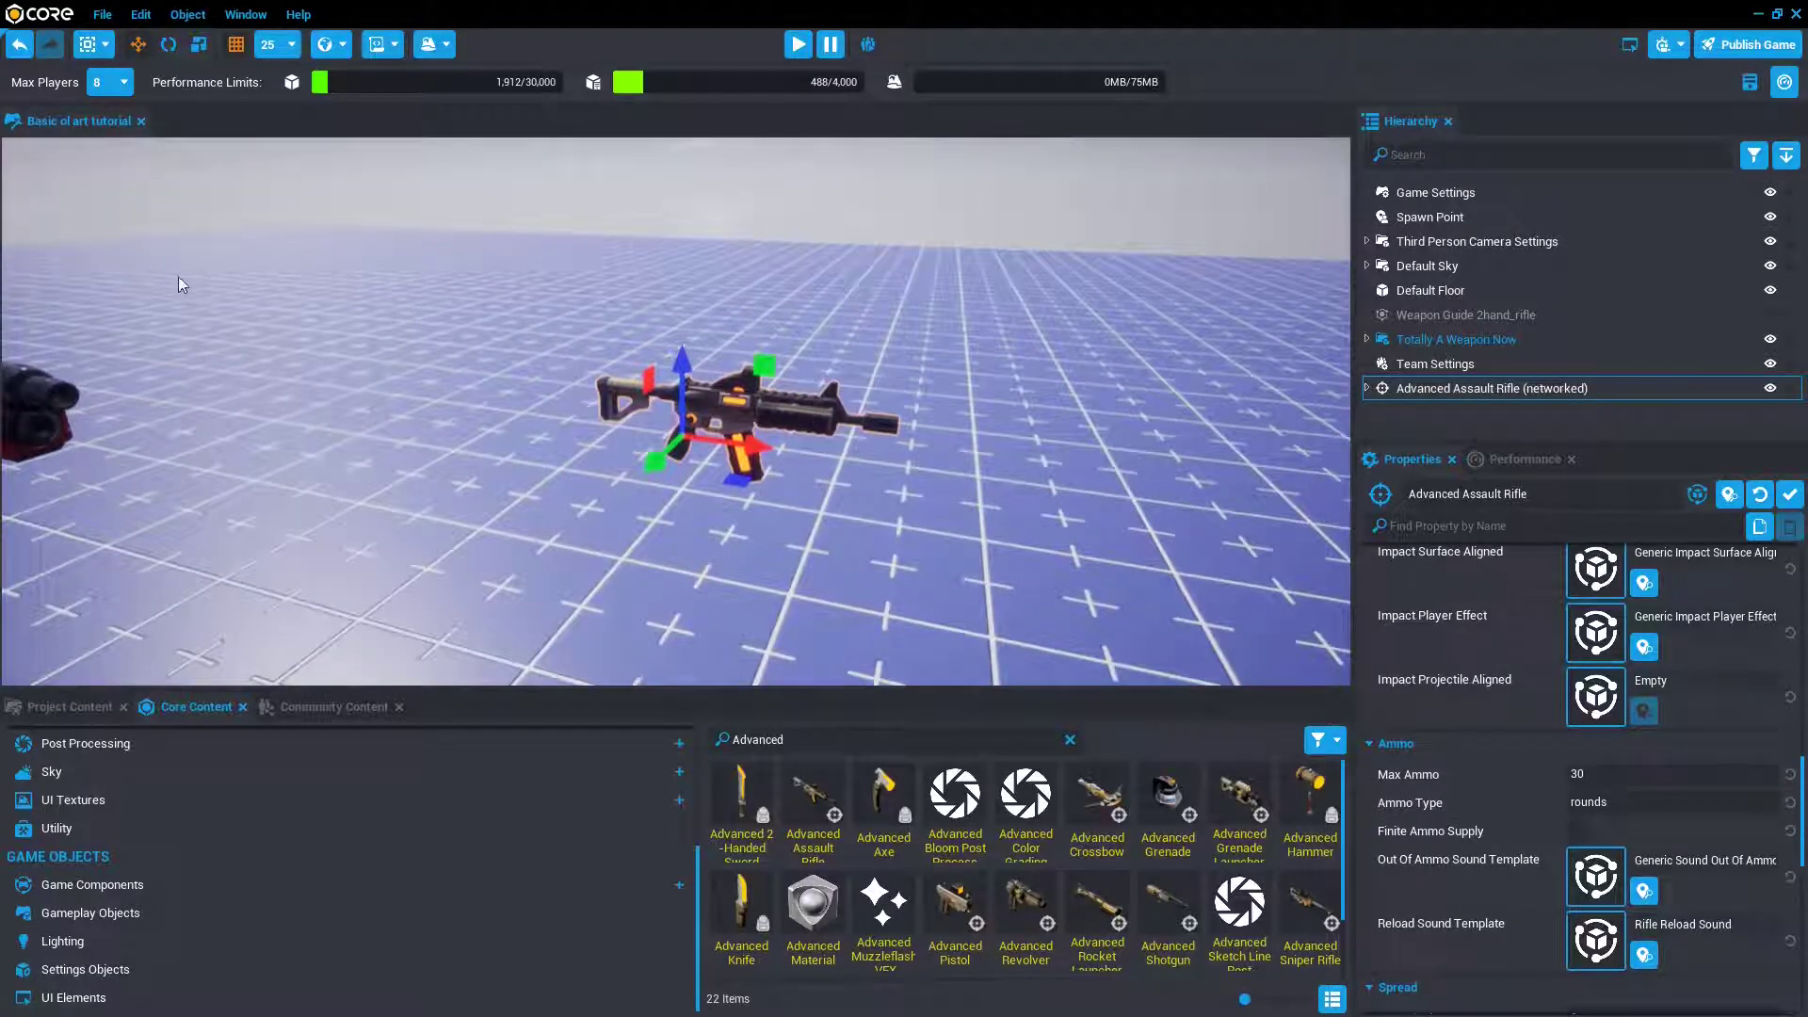
right_drag(152, 281, 294, 290)
key(w)
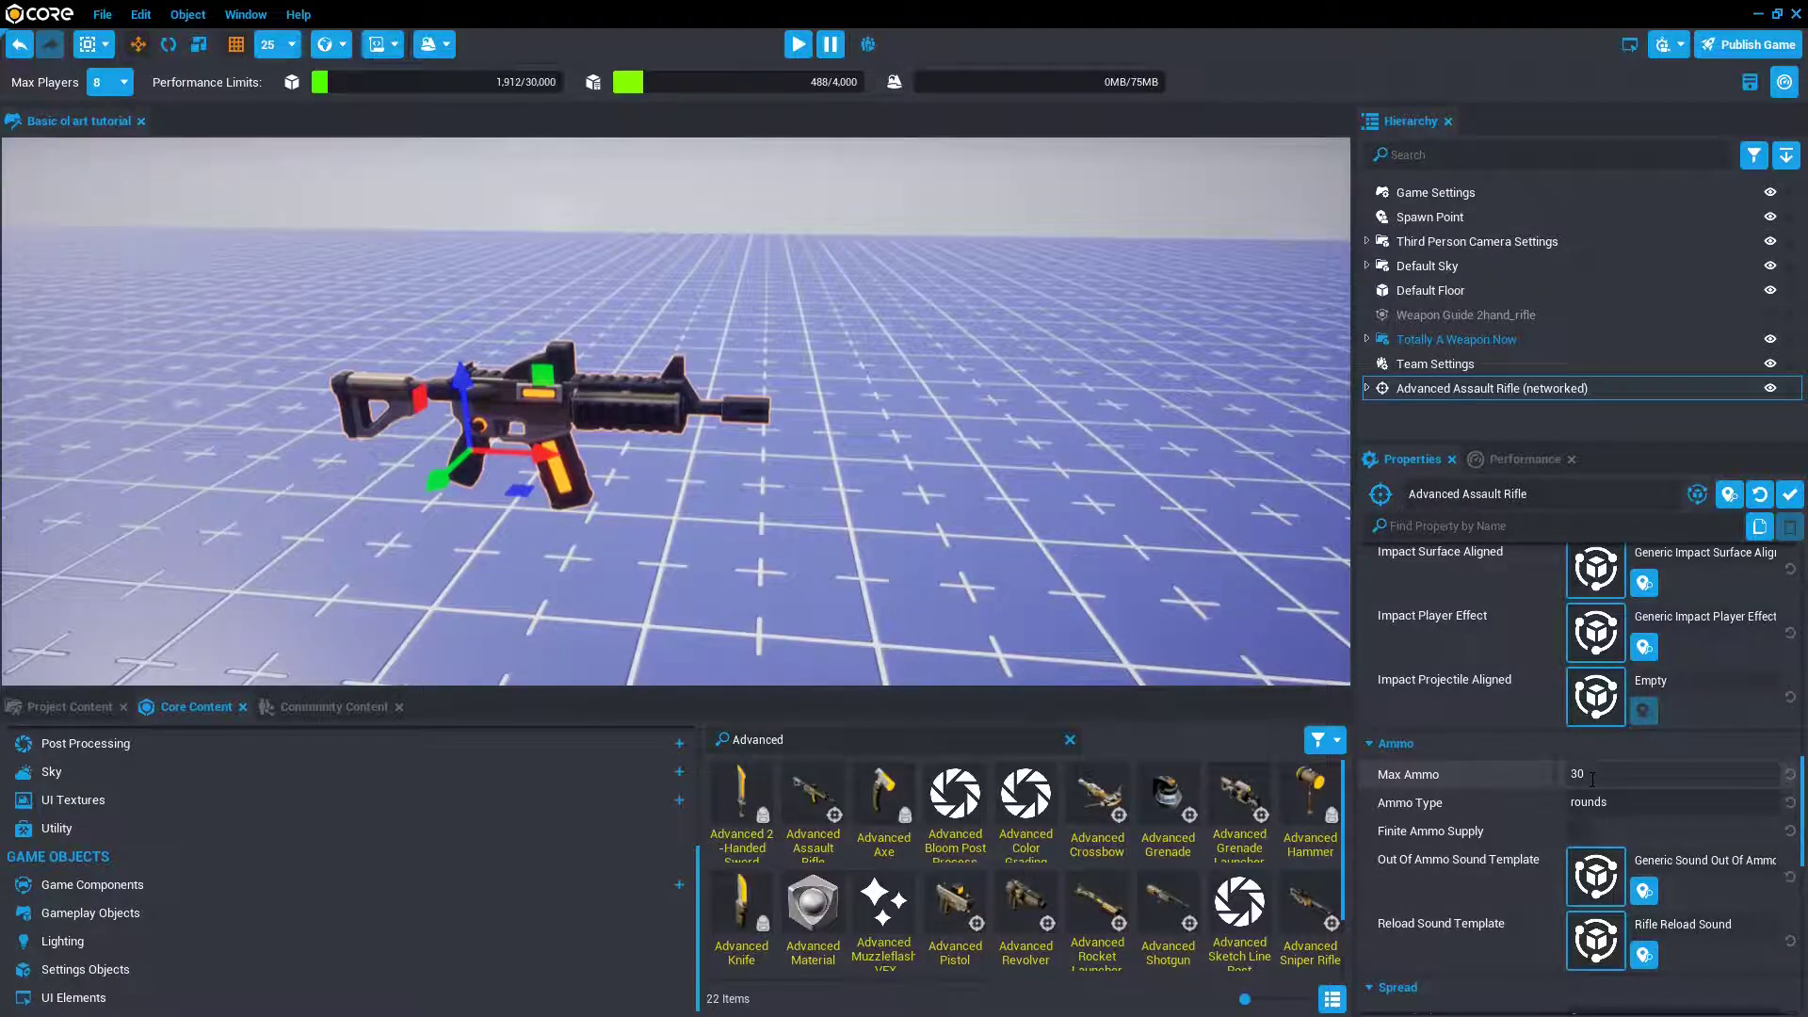
click(1592, 778)
text(45)
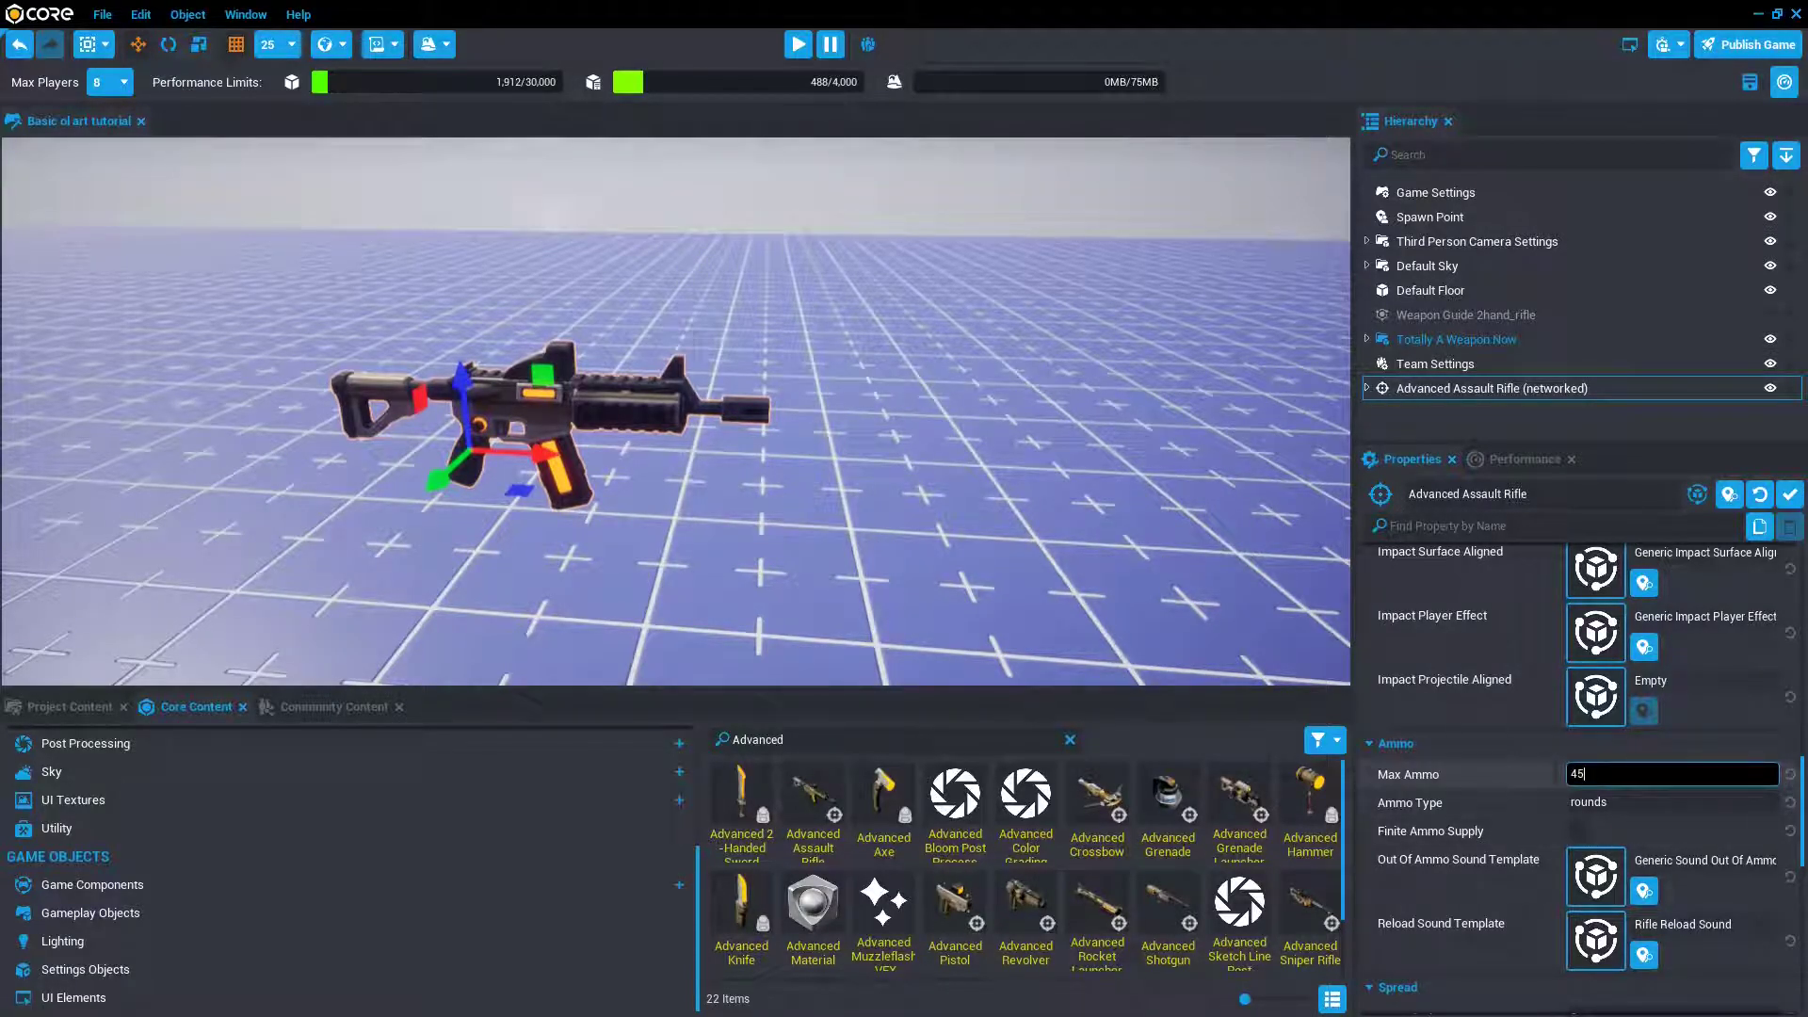
- Set the Advanced Assault Rifle's Burst Count to 45
scroll(1528, 765, up, 10)
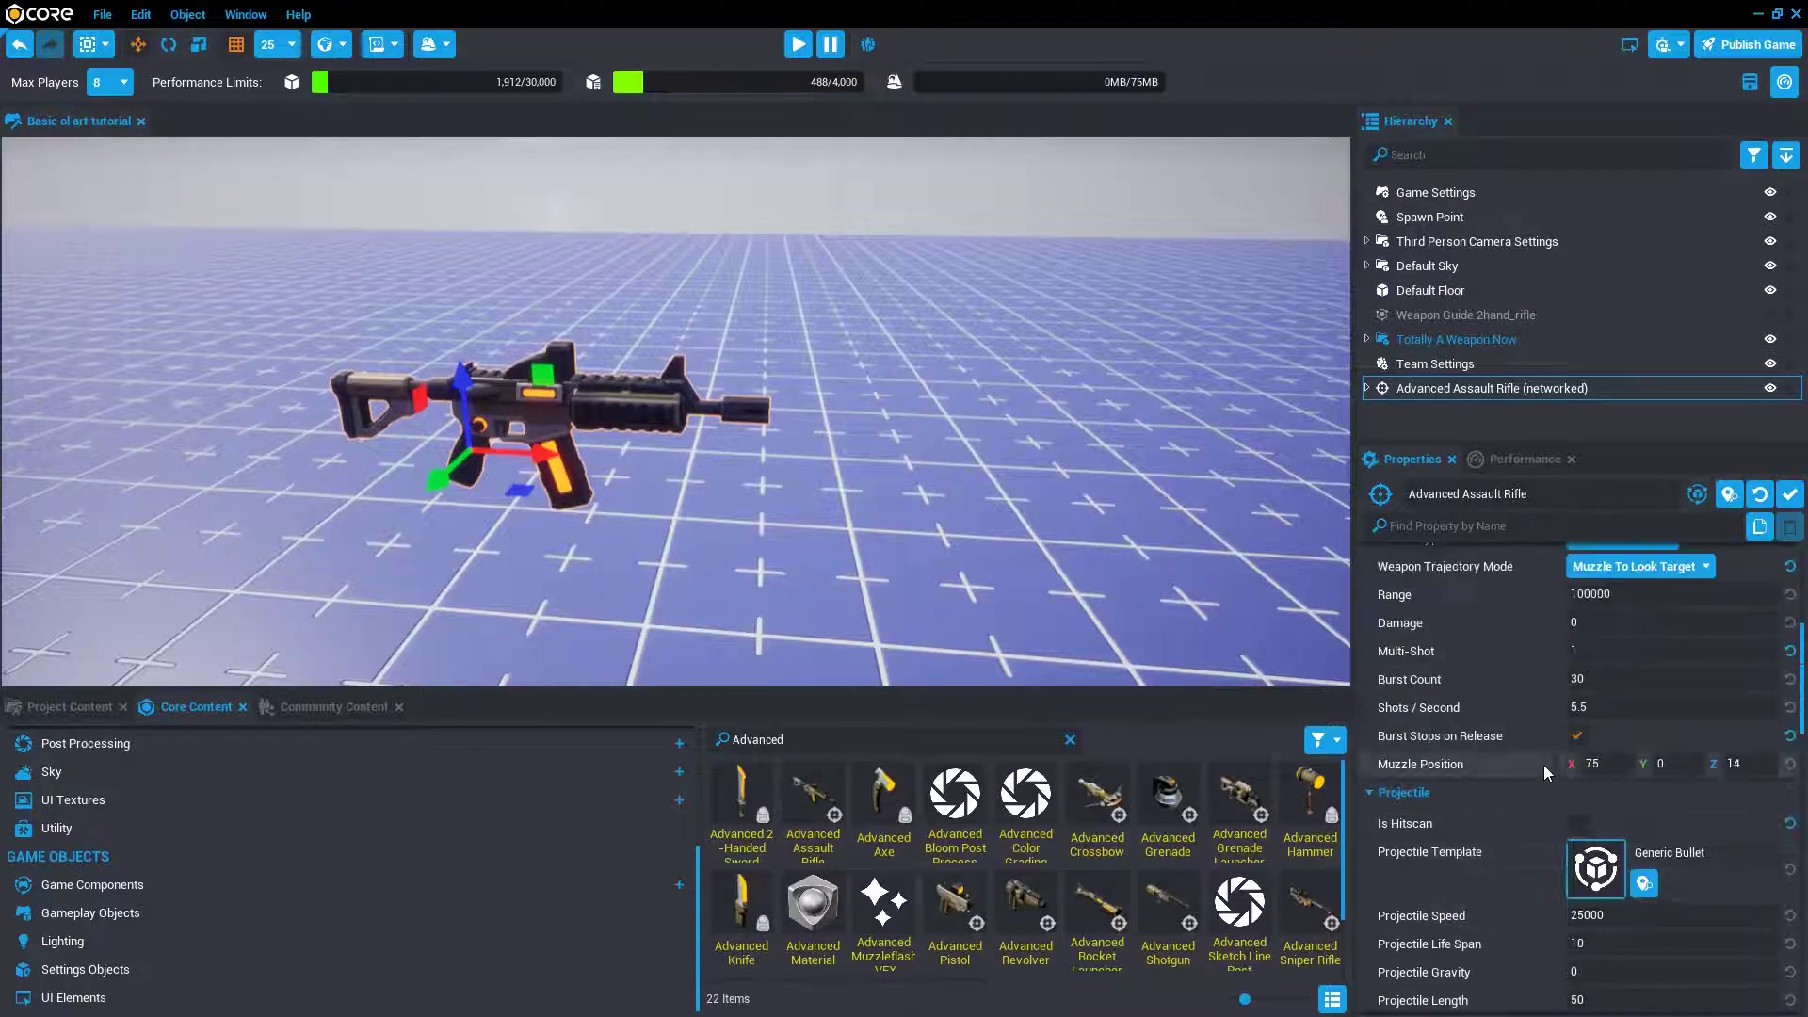
click(1593, 679)
text(45)
right_drag(973, 443, 1000, 438)
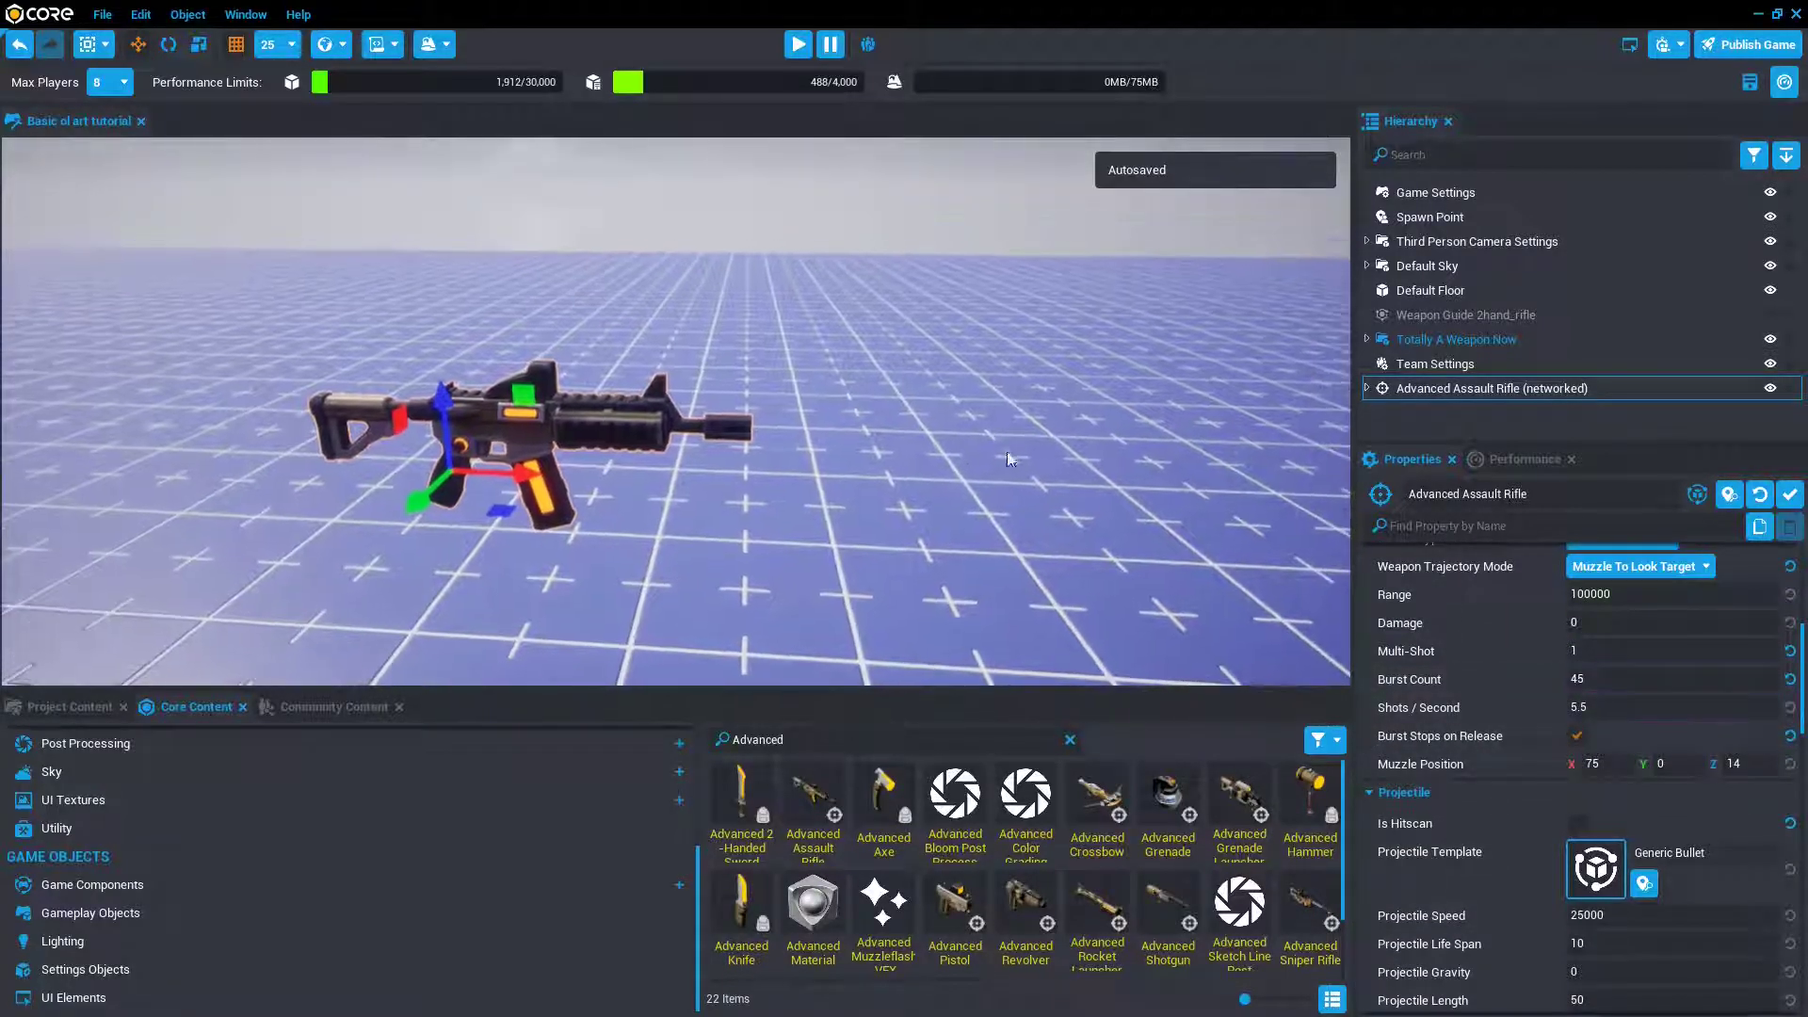
- Test-fire the rifle in a new preview to try its 45-round burst, and end the preview
key(equal)
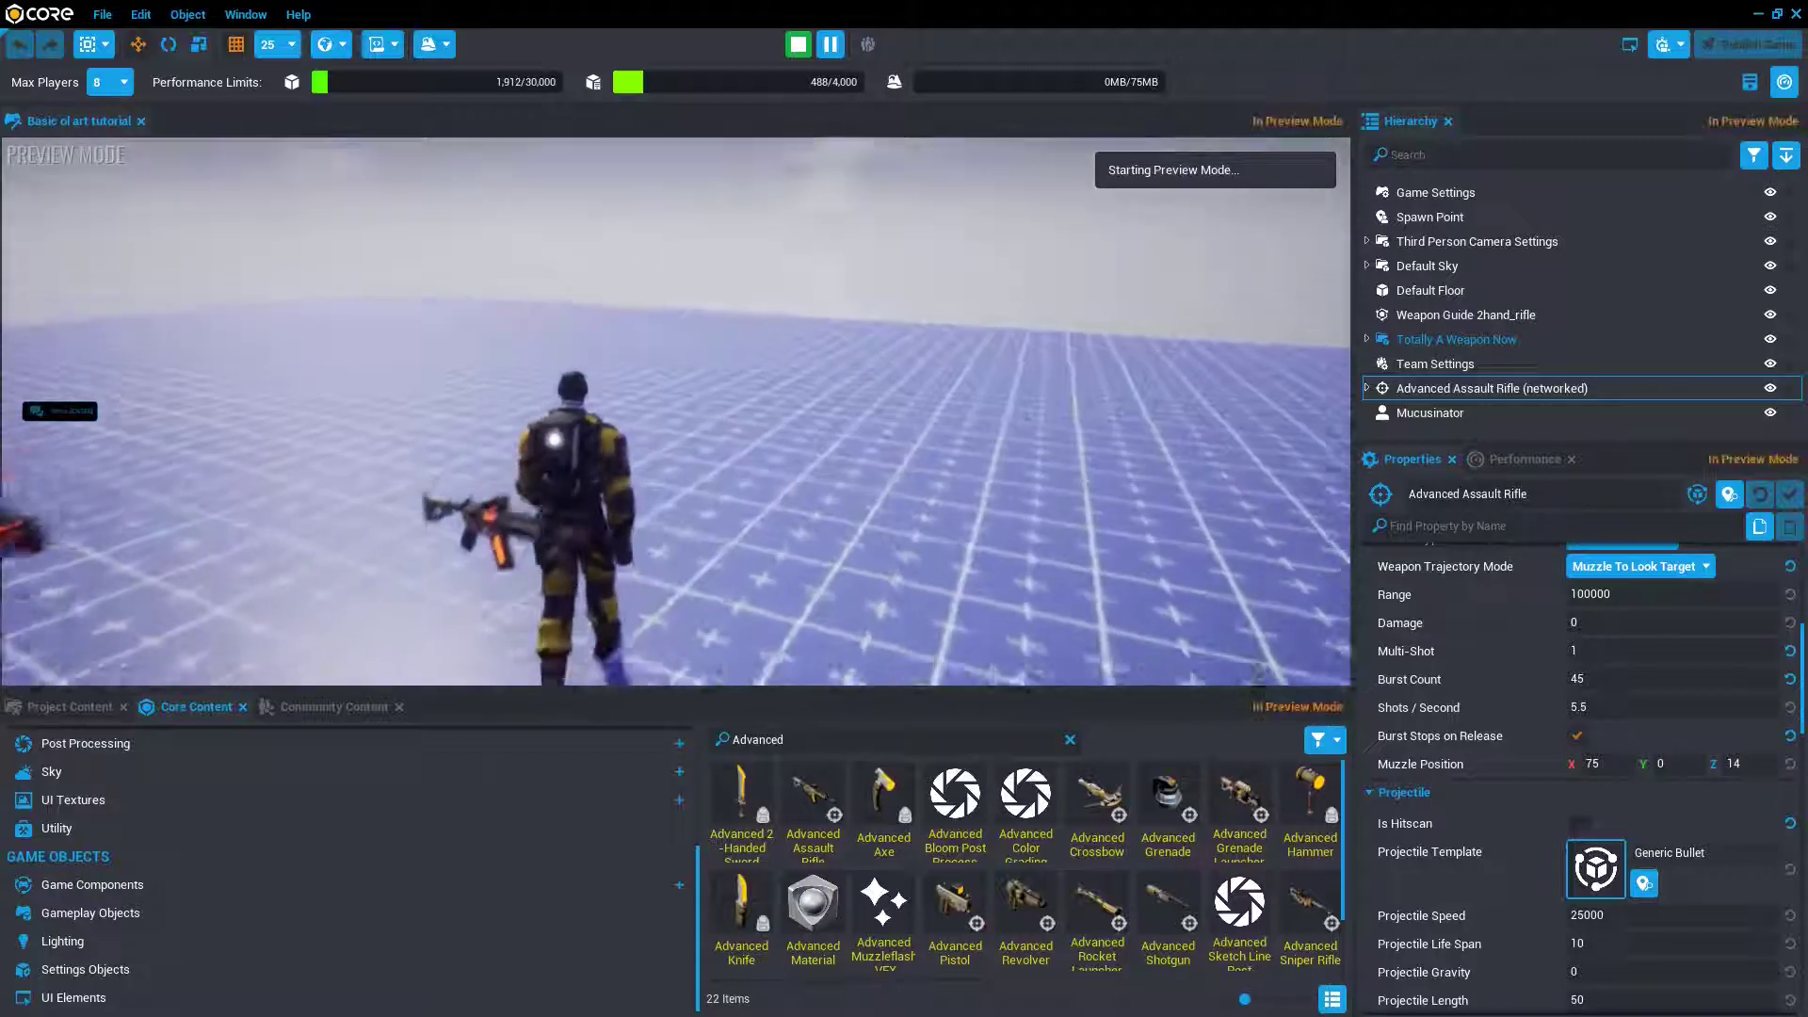
click(675, 411)
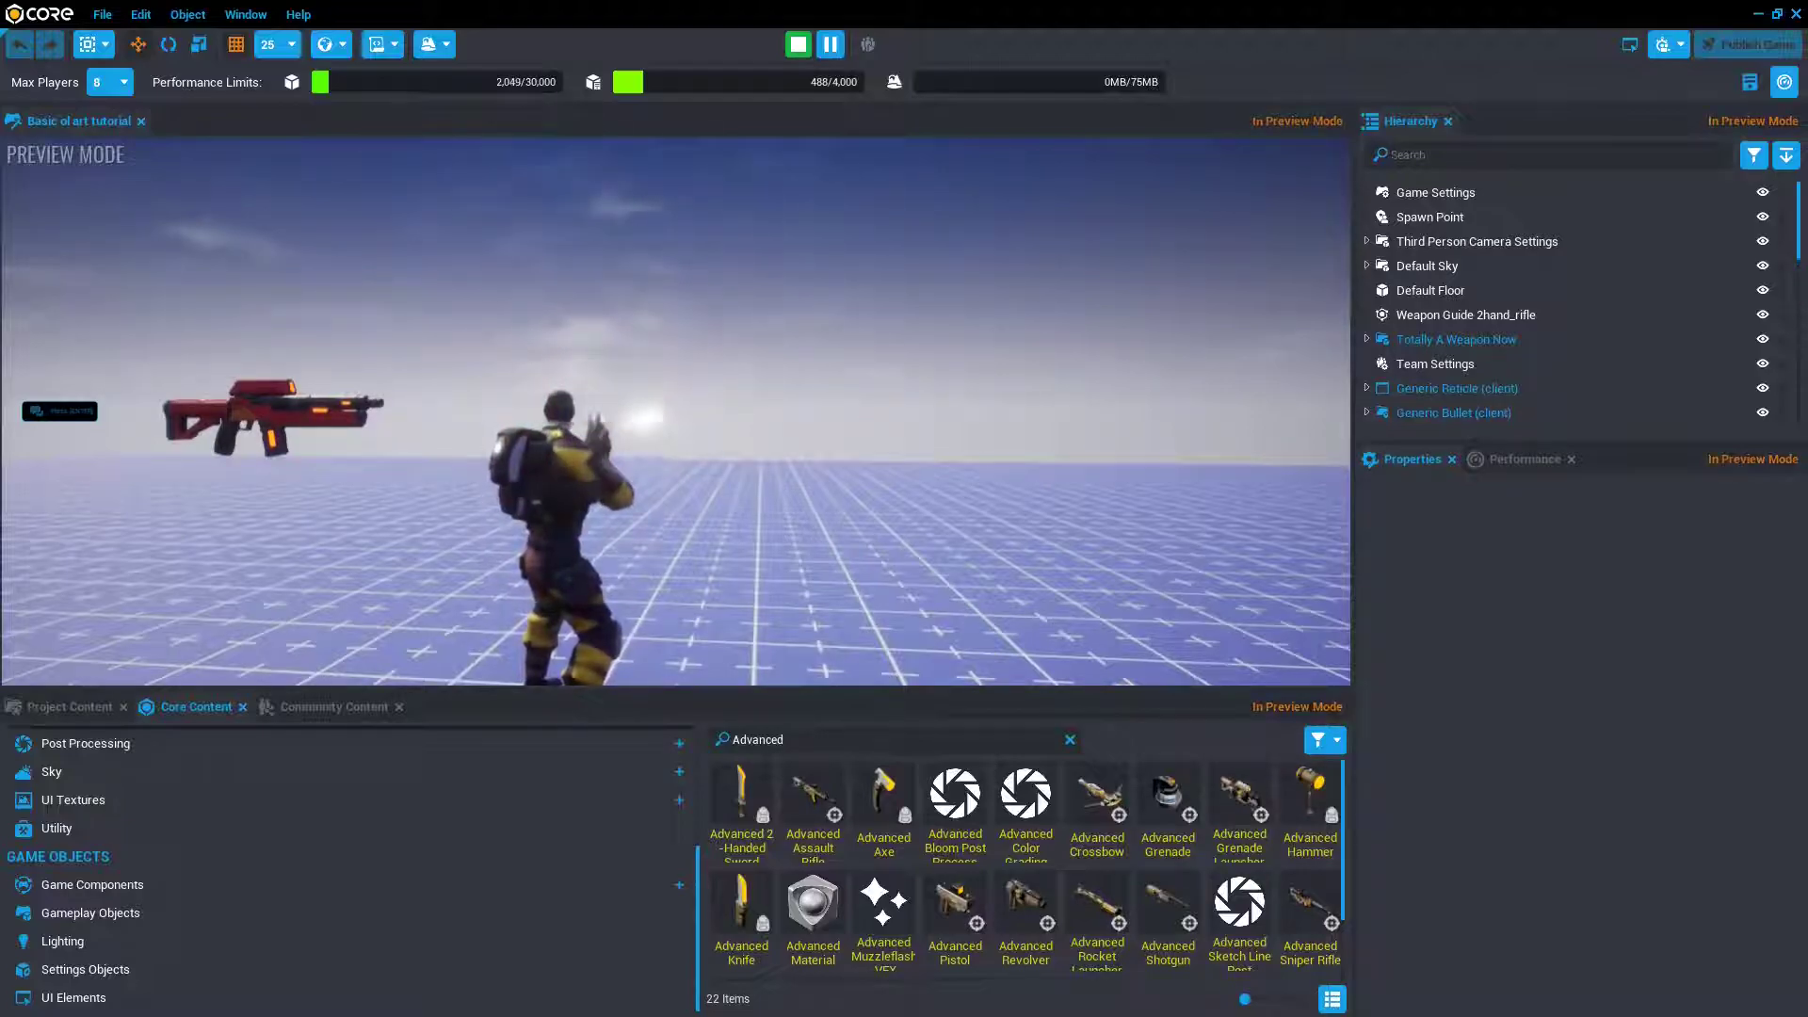
key(=)
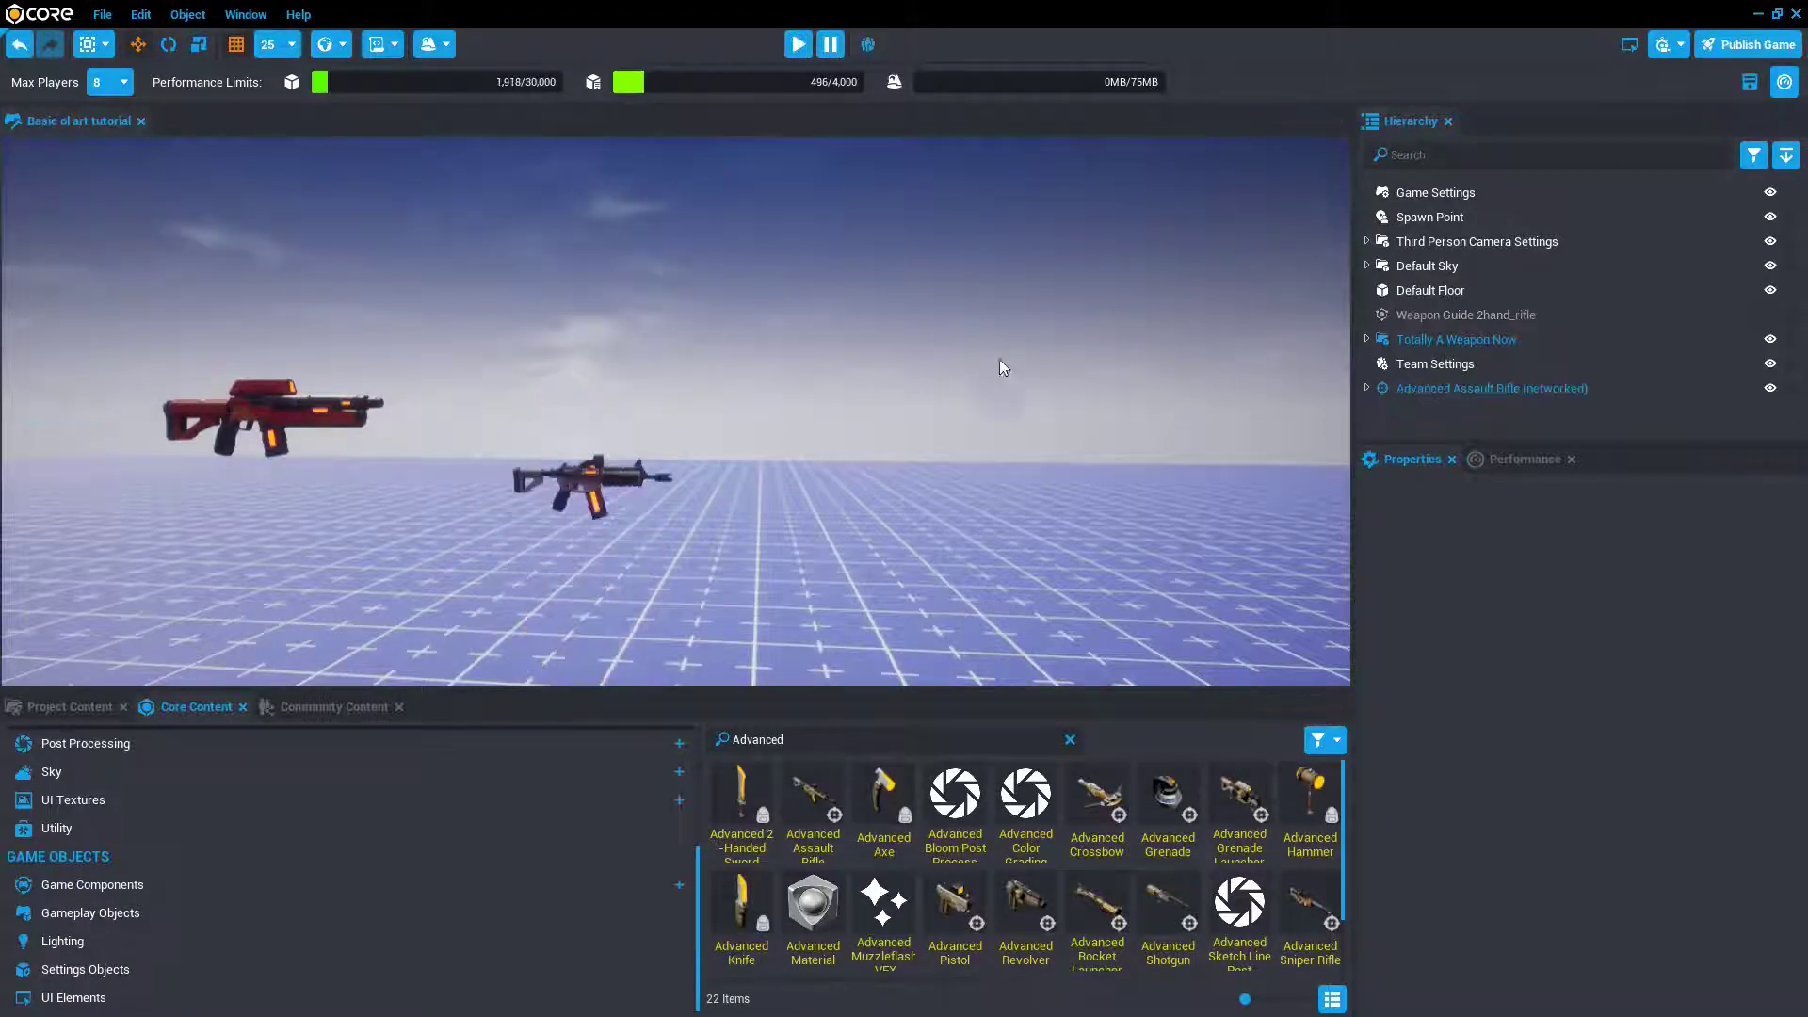
- Reselect the Advanced Assault Rifle and set its Burst Count to 5
click(1682, 394)
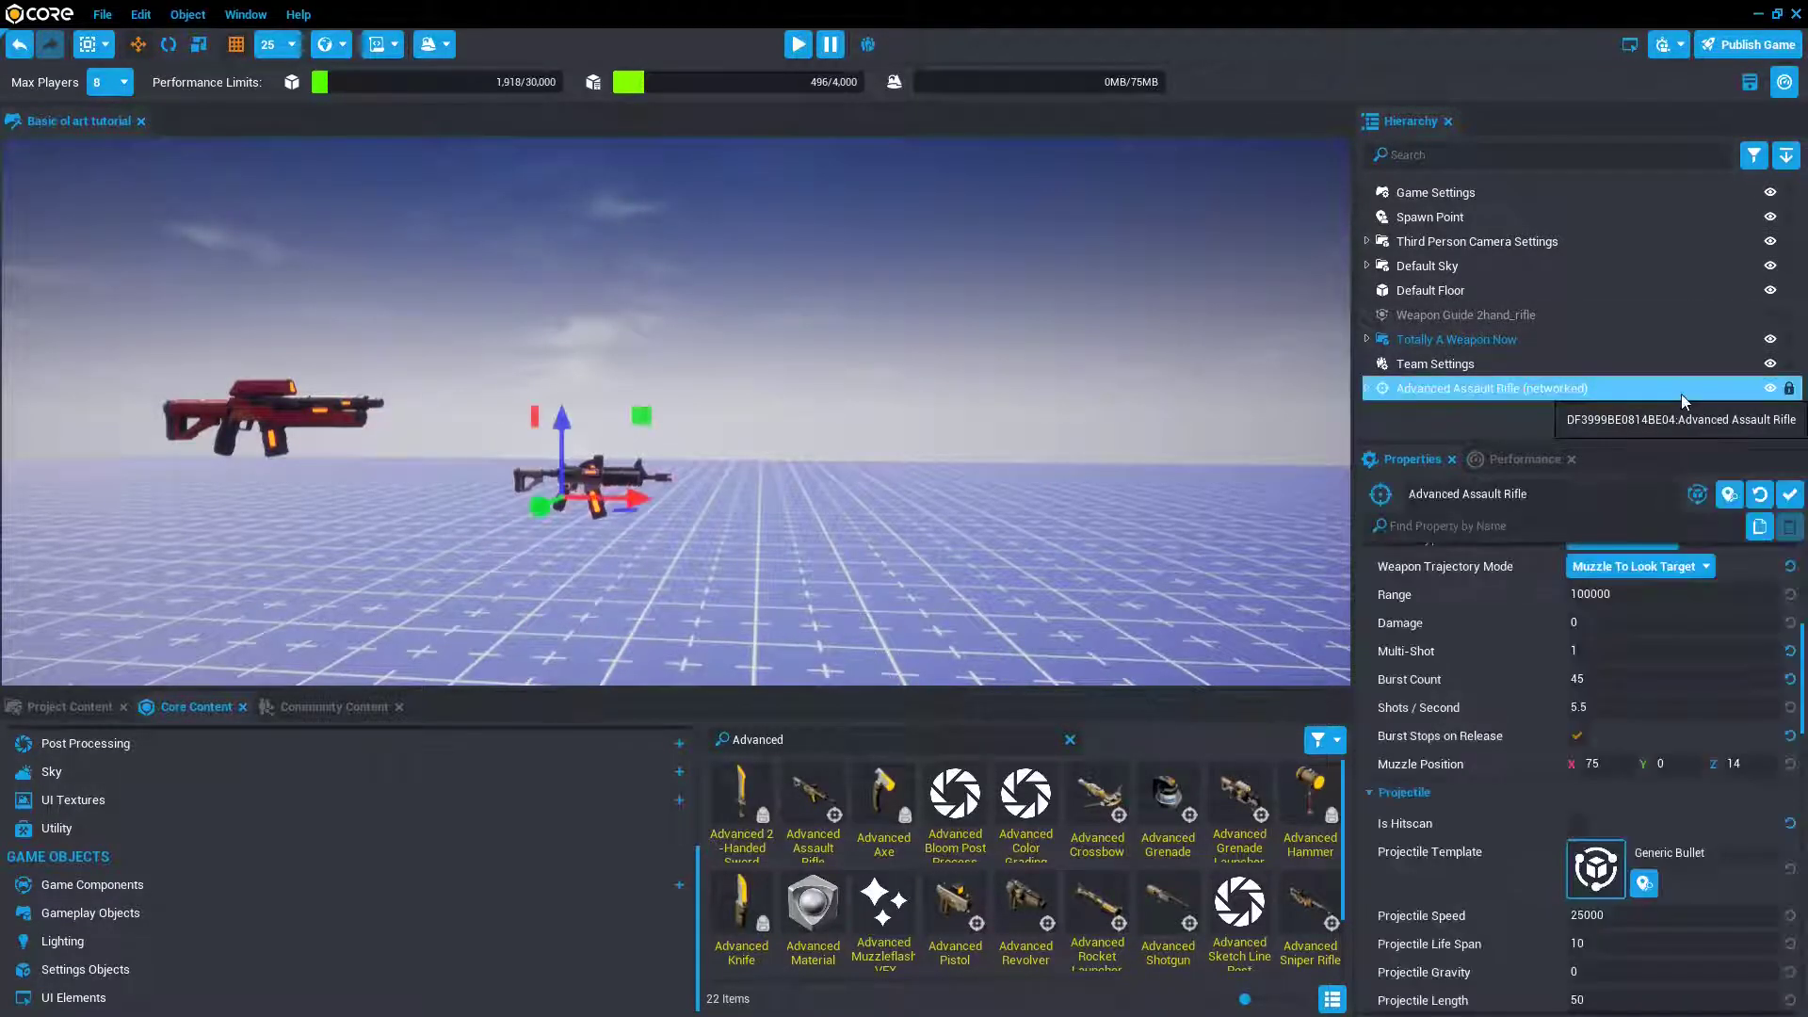
click(1618, 691)
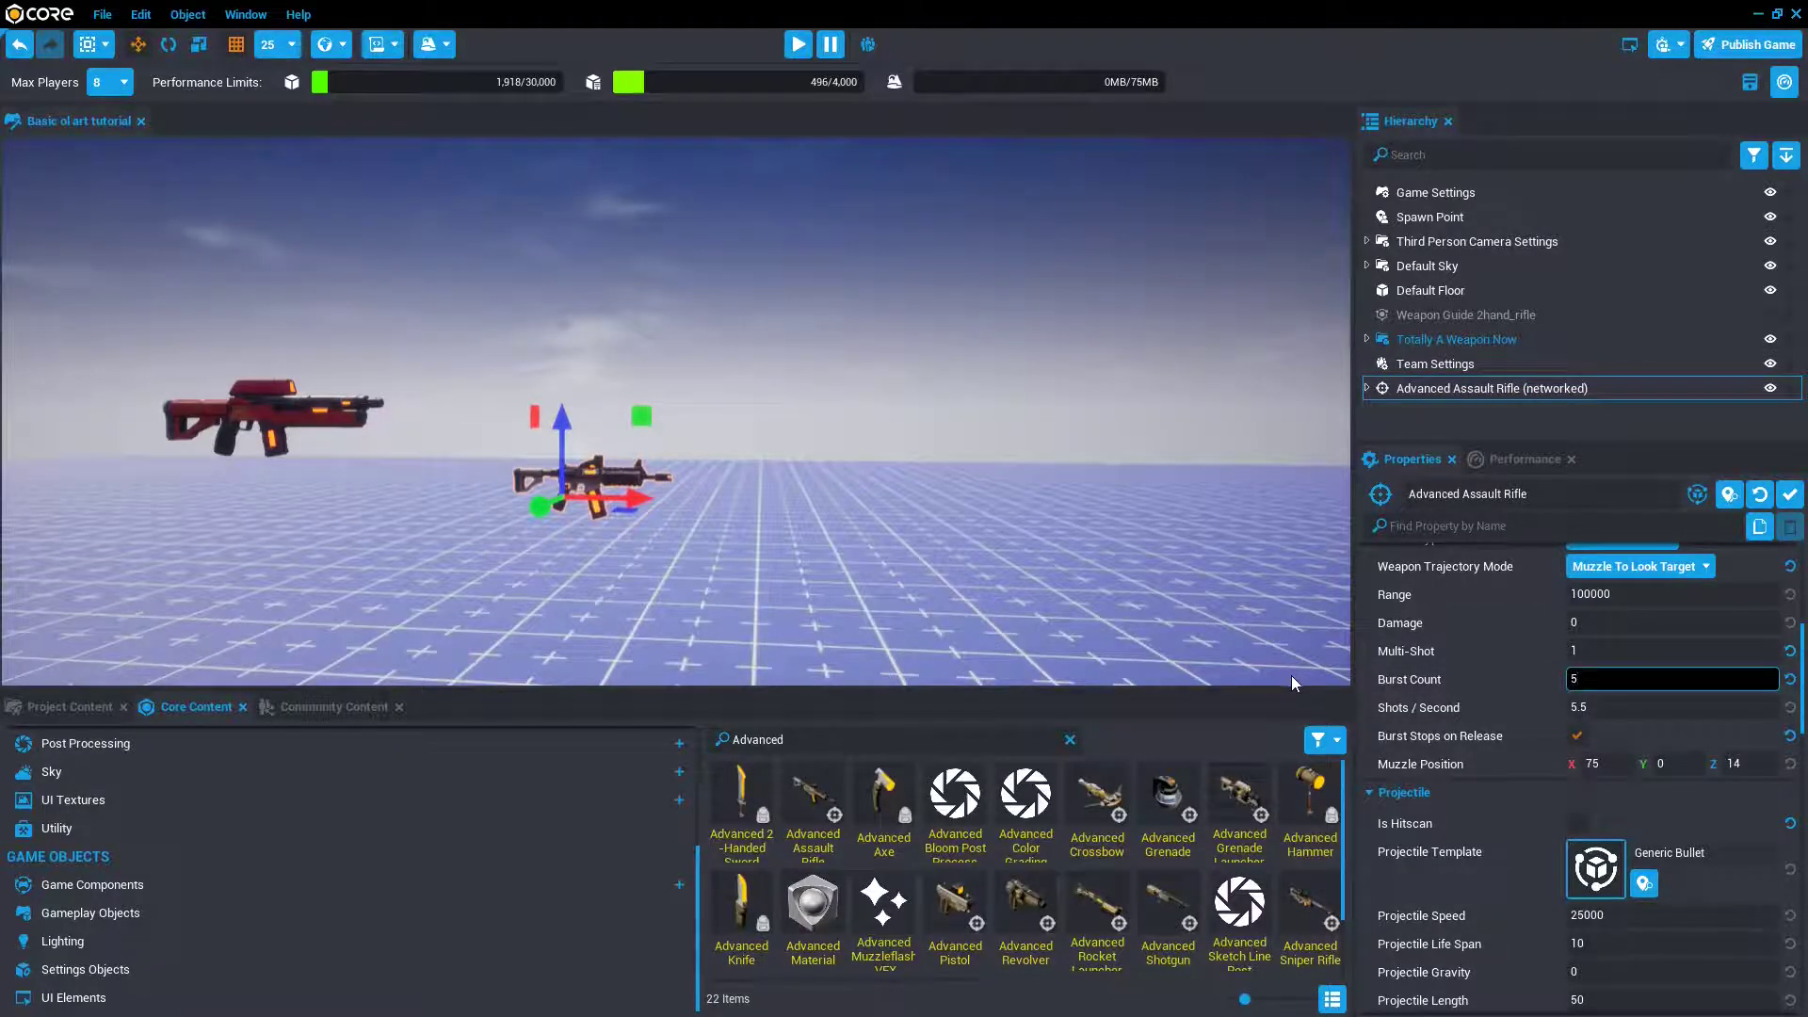
key(Return)
- Preview the game, fire several bursts with the rifle to test the five-round Burst Count, and end the preview
key(=)
key(w)
click(675, 412)
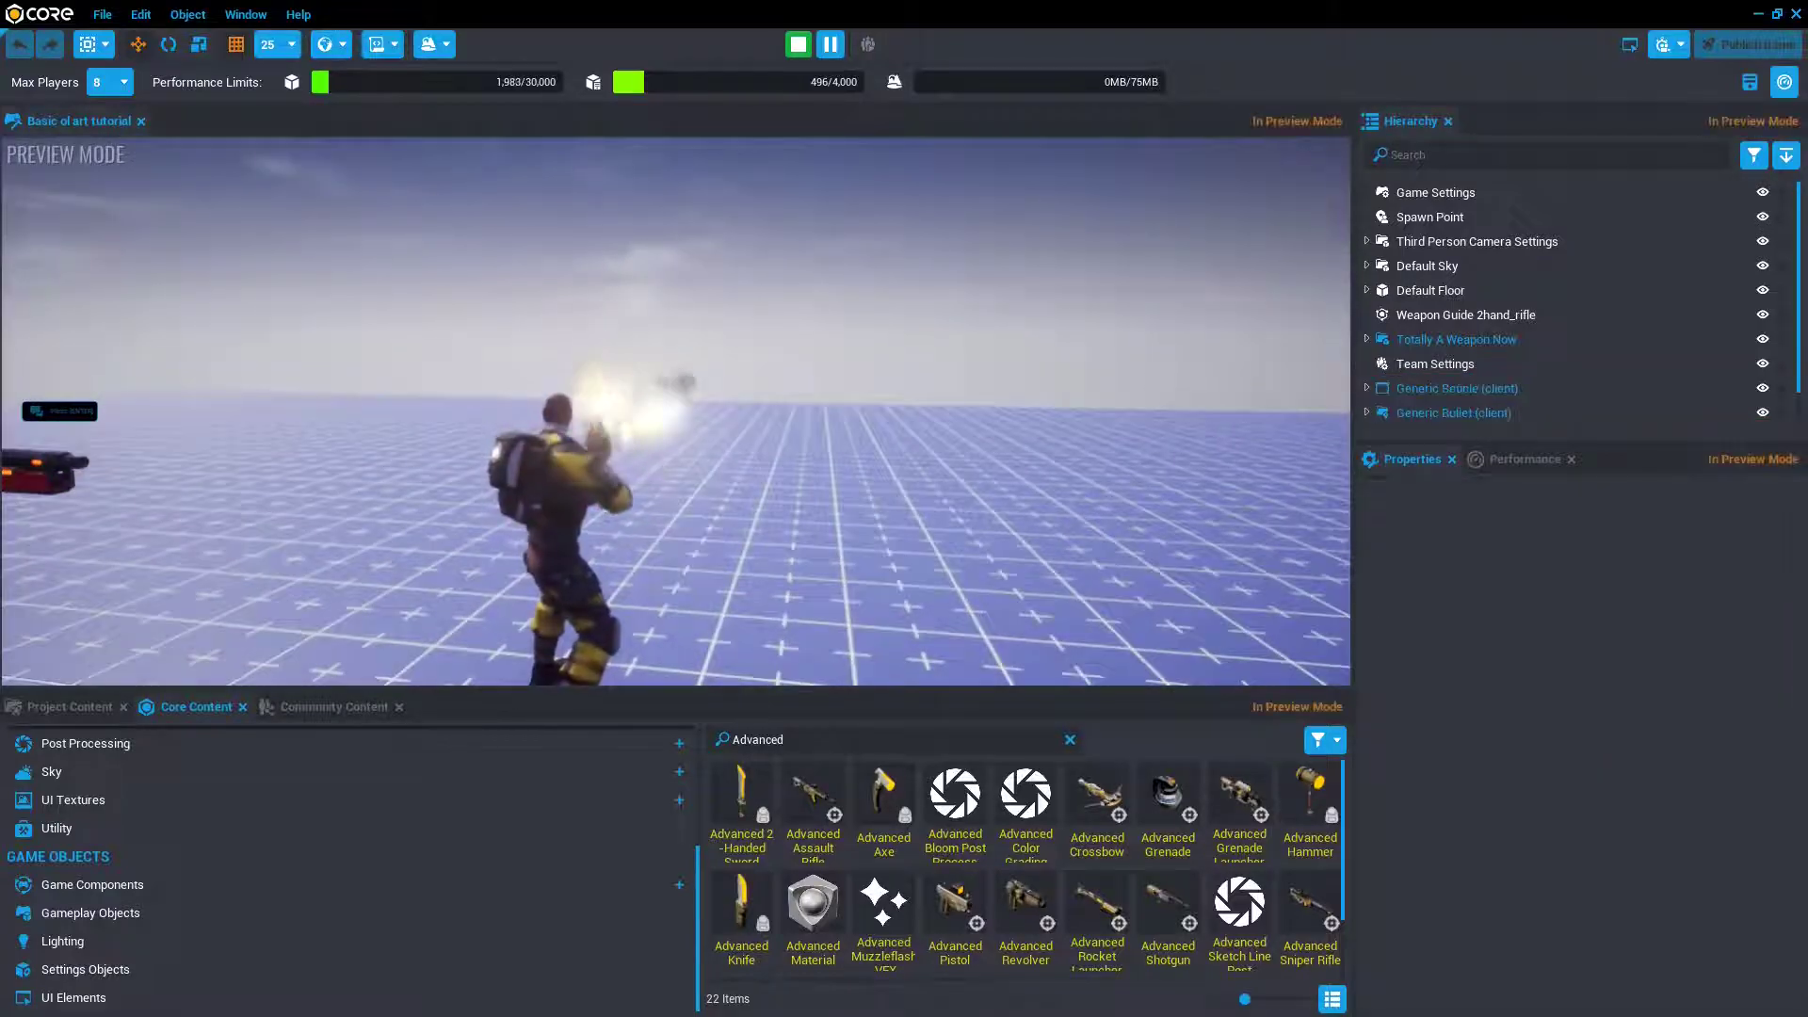
click(675, 411)
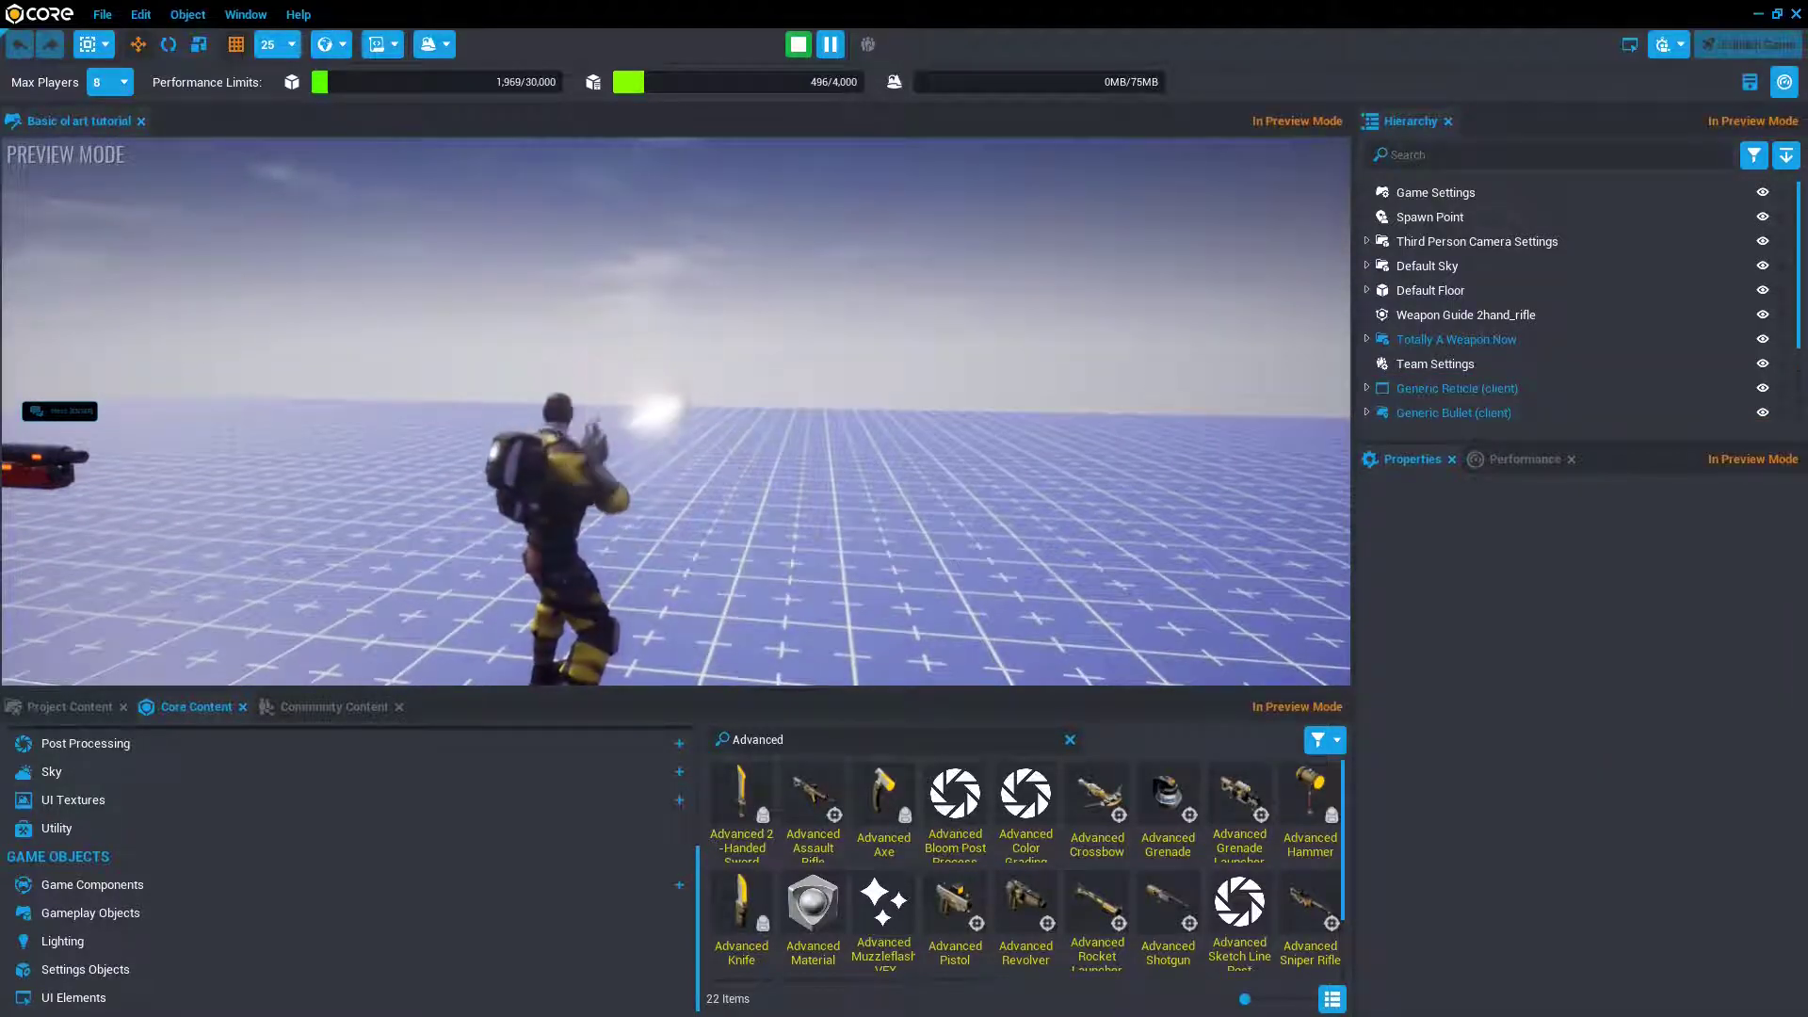
click(675, 411)
click(675, 412)
key(equal)
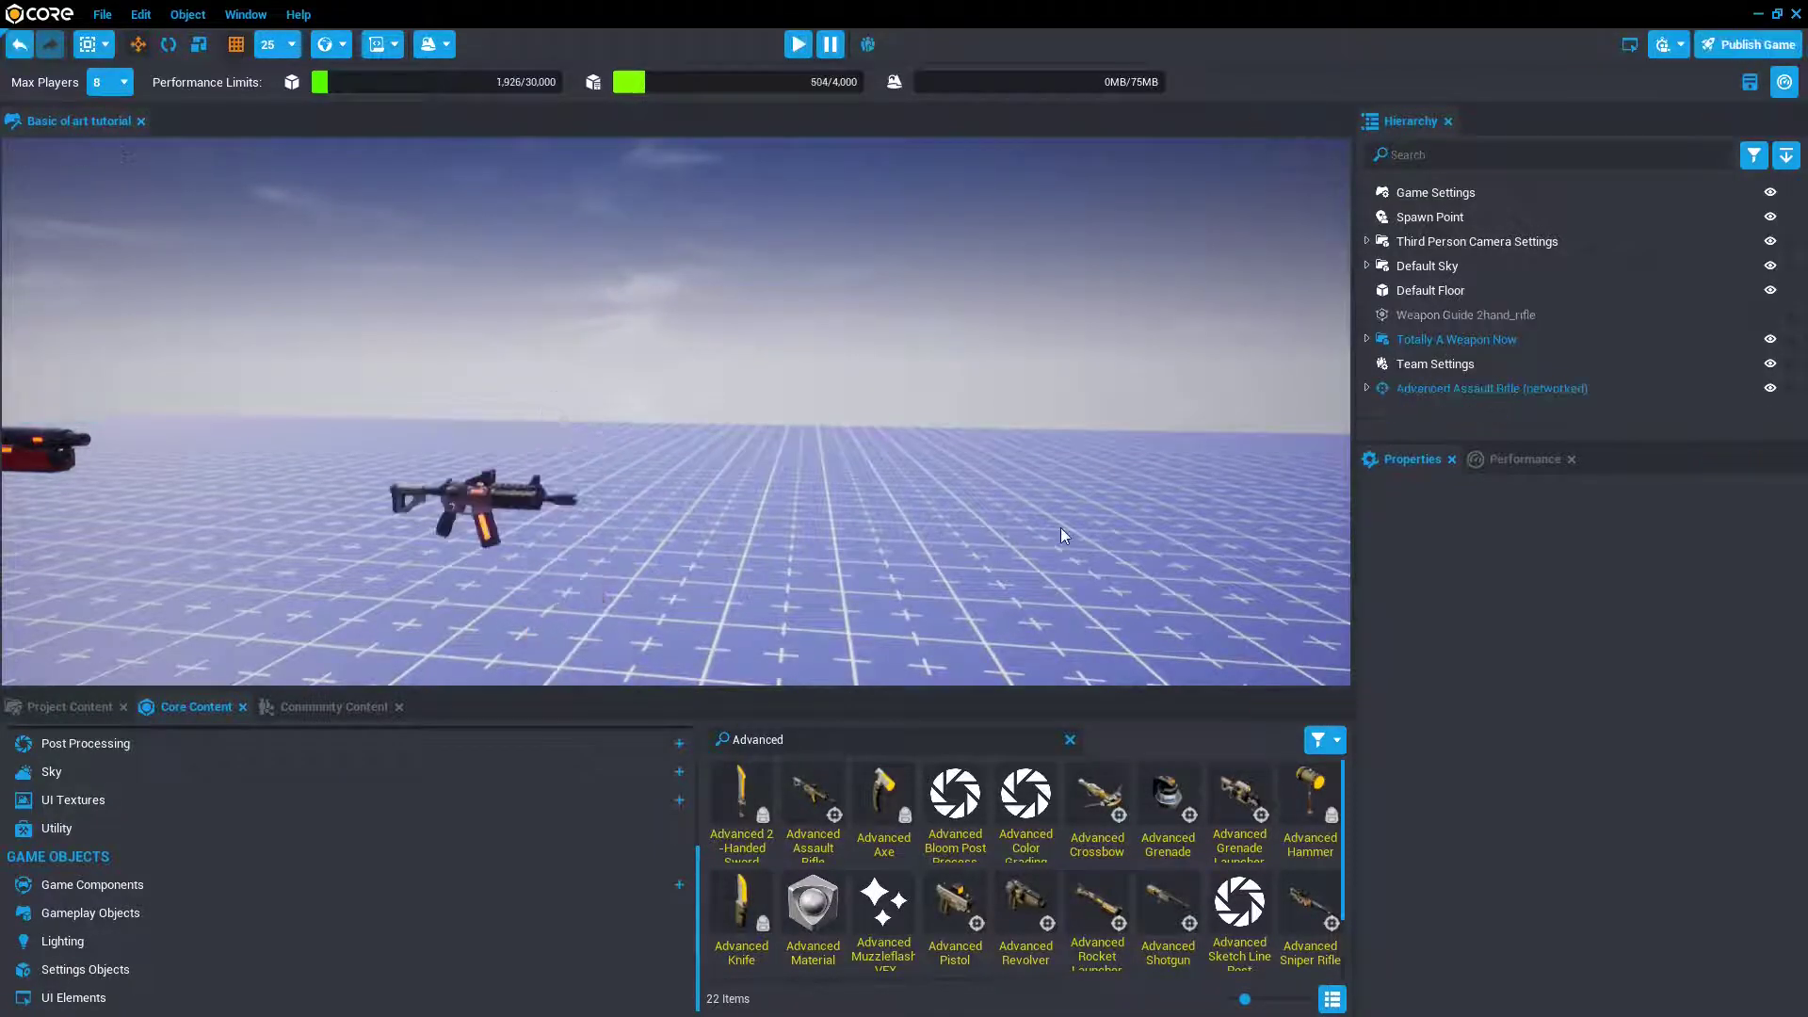
- Select the Advanced Assault Rifle, set its Ammo Type to "runds", and switch Finite Ammo Supply on and back off
click(1432, 386)
scroll(1514, 724, down, 4)
scroll(1510, 714, down, 8)
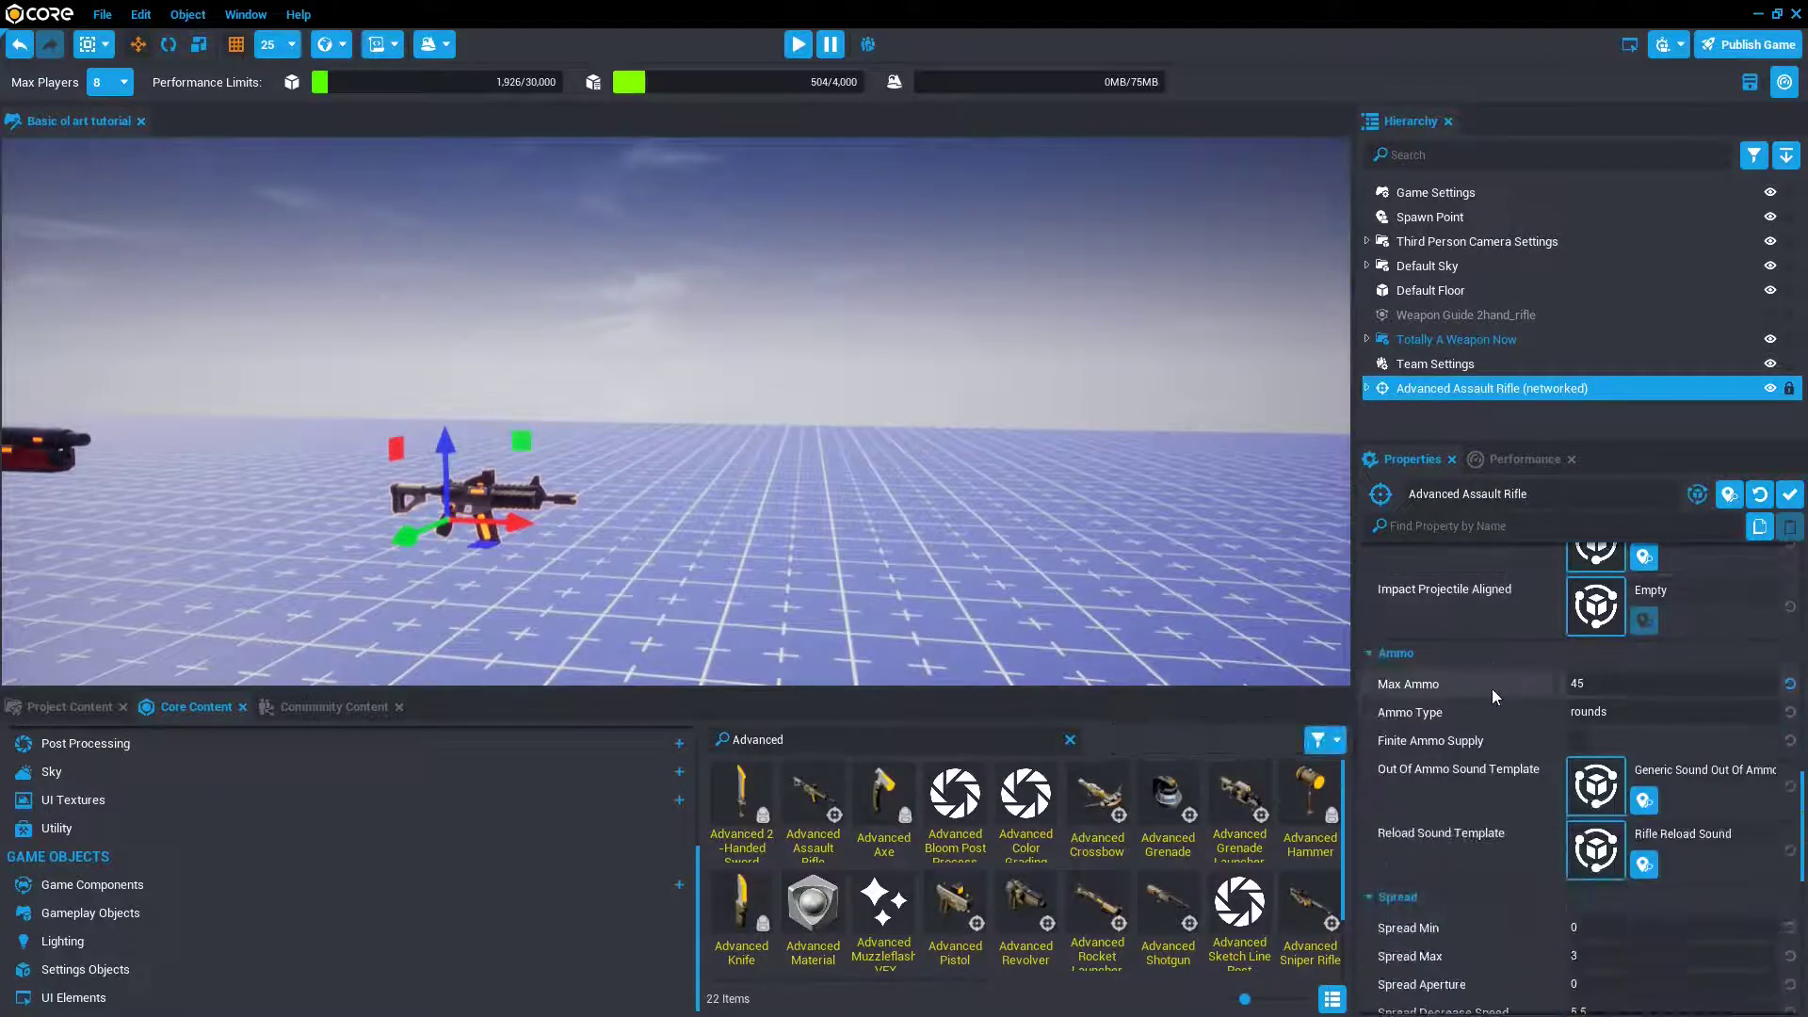
click(1670, 713)
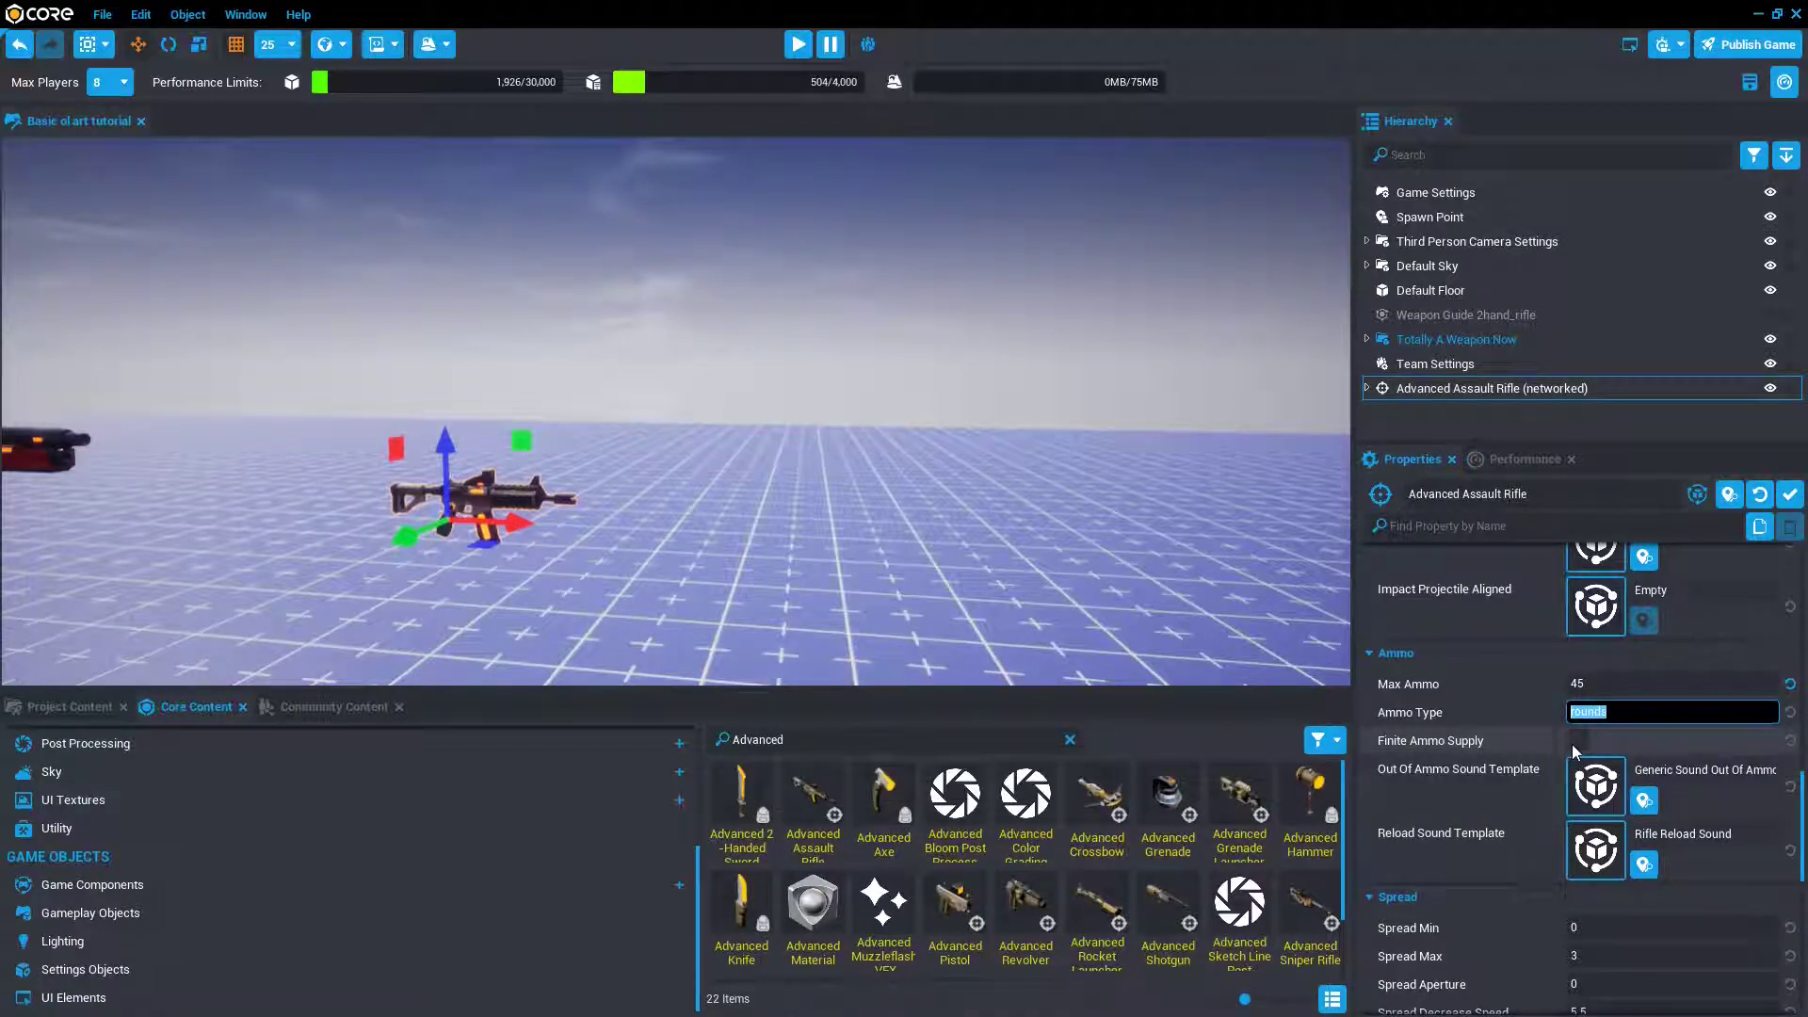
click(1574, 742)
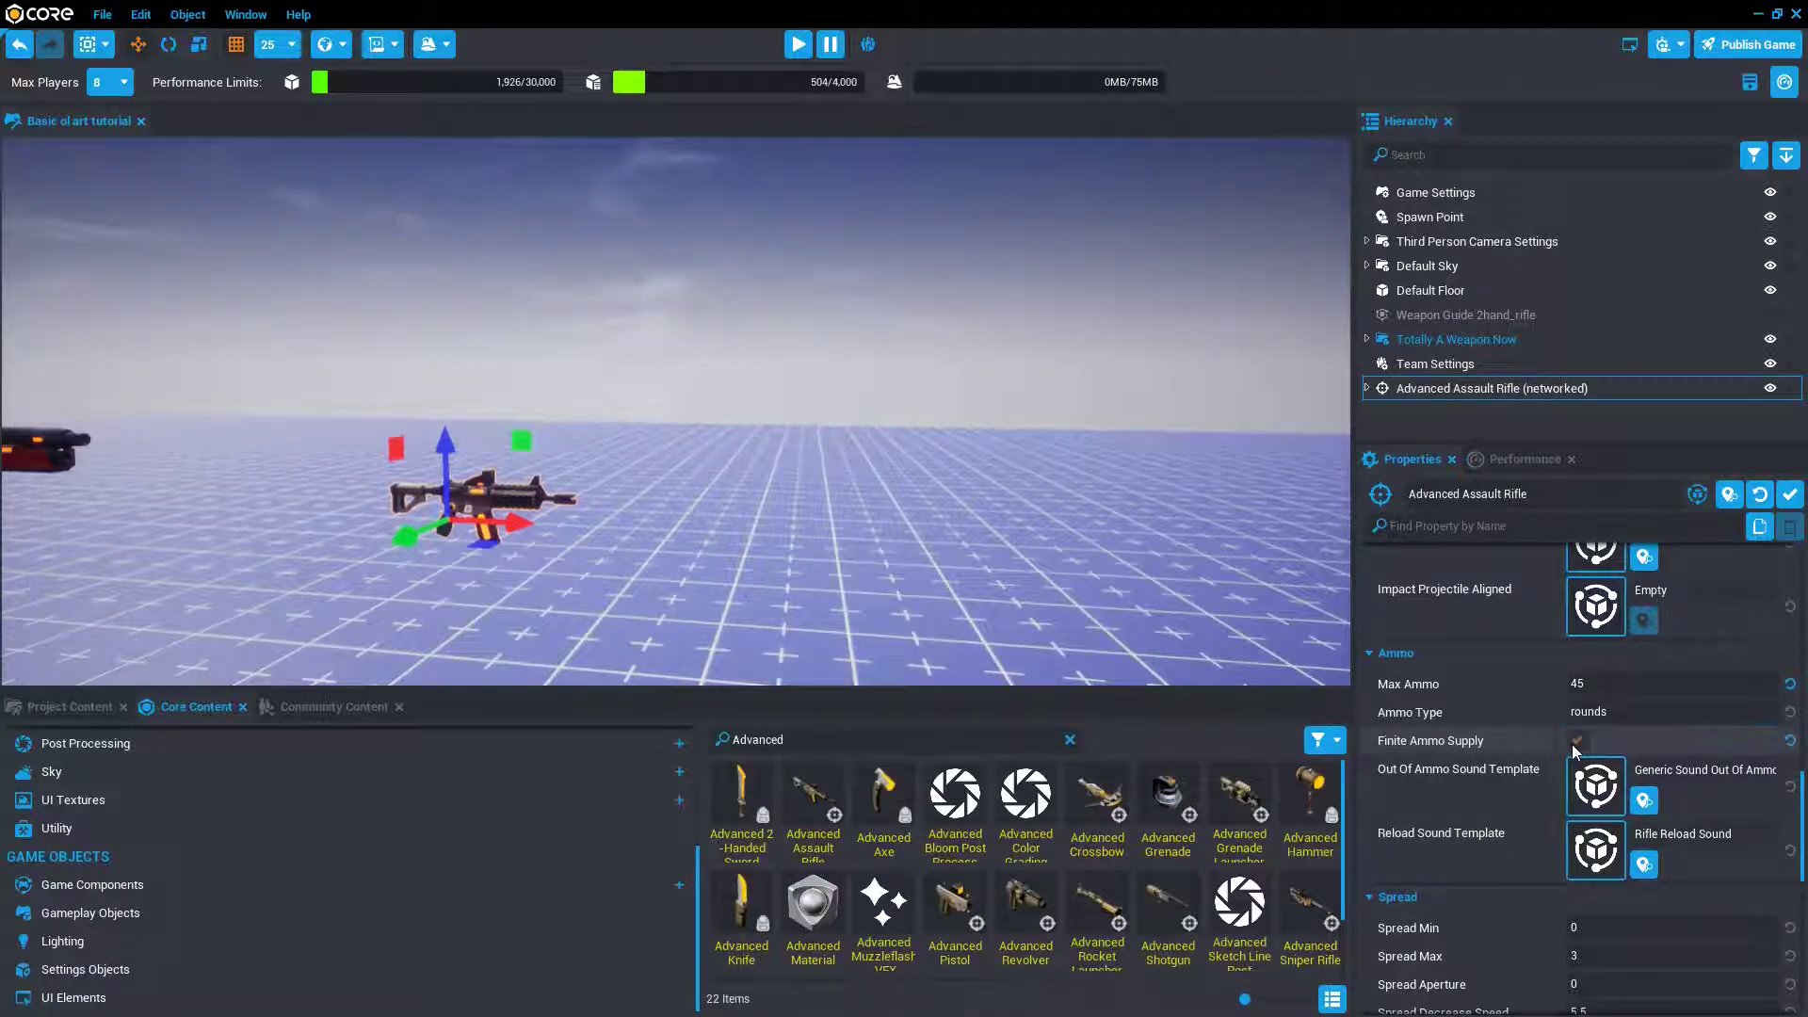
click(1631, 713)
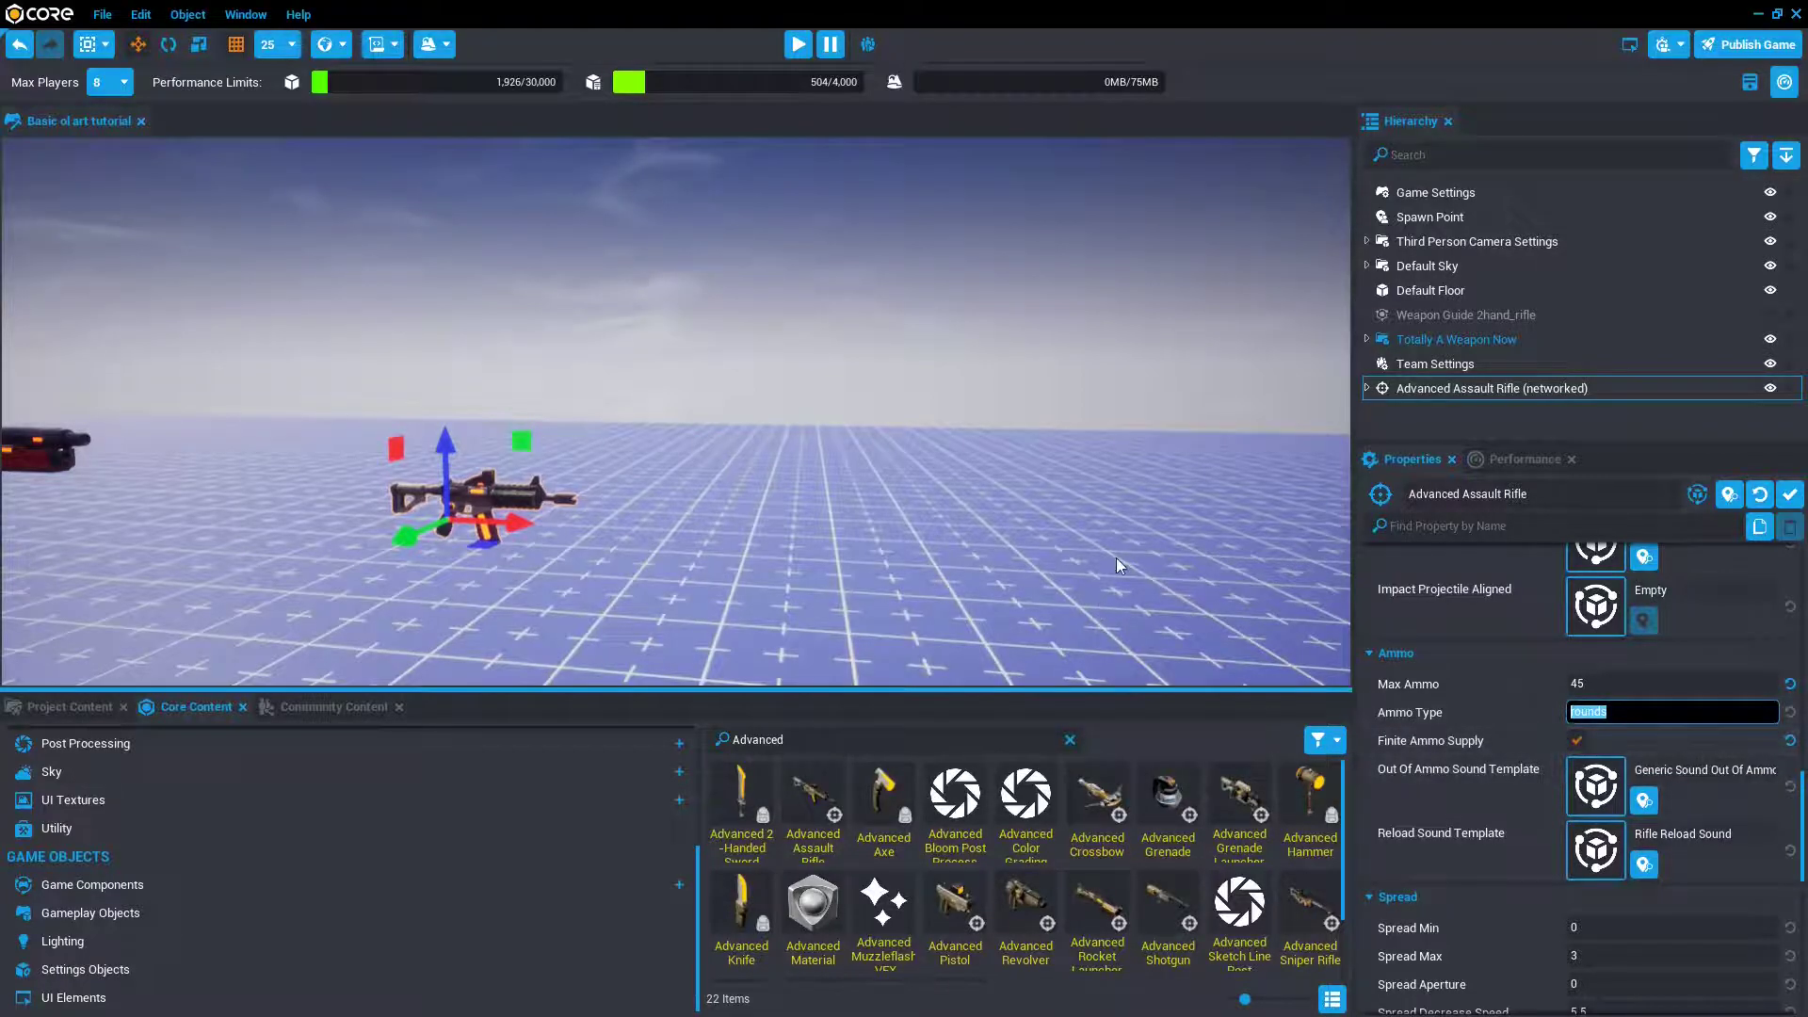
text(runds)
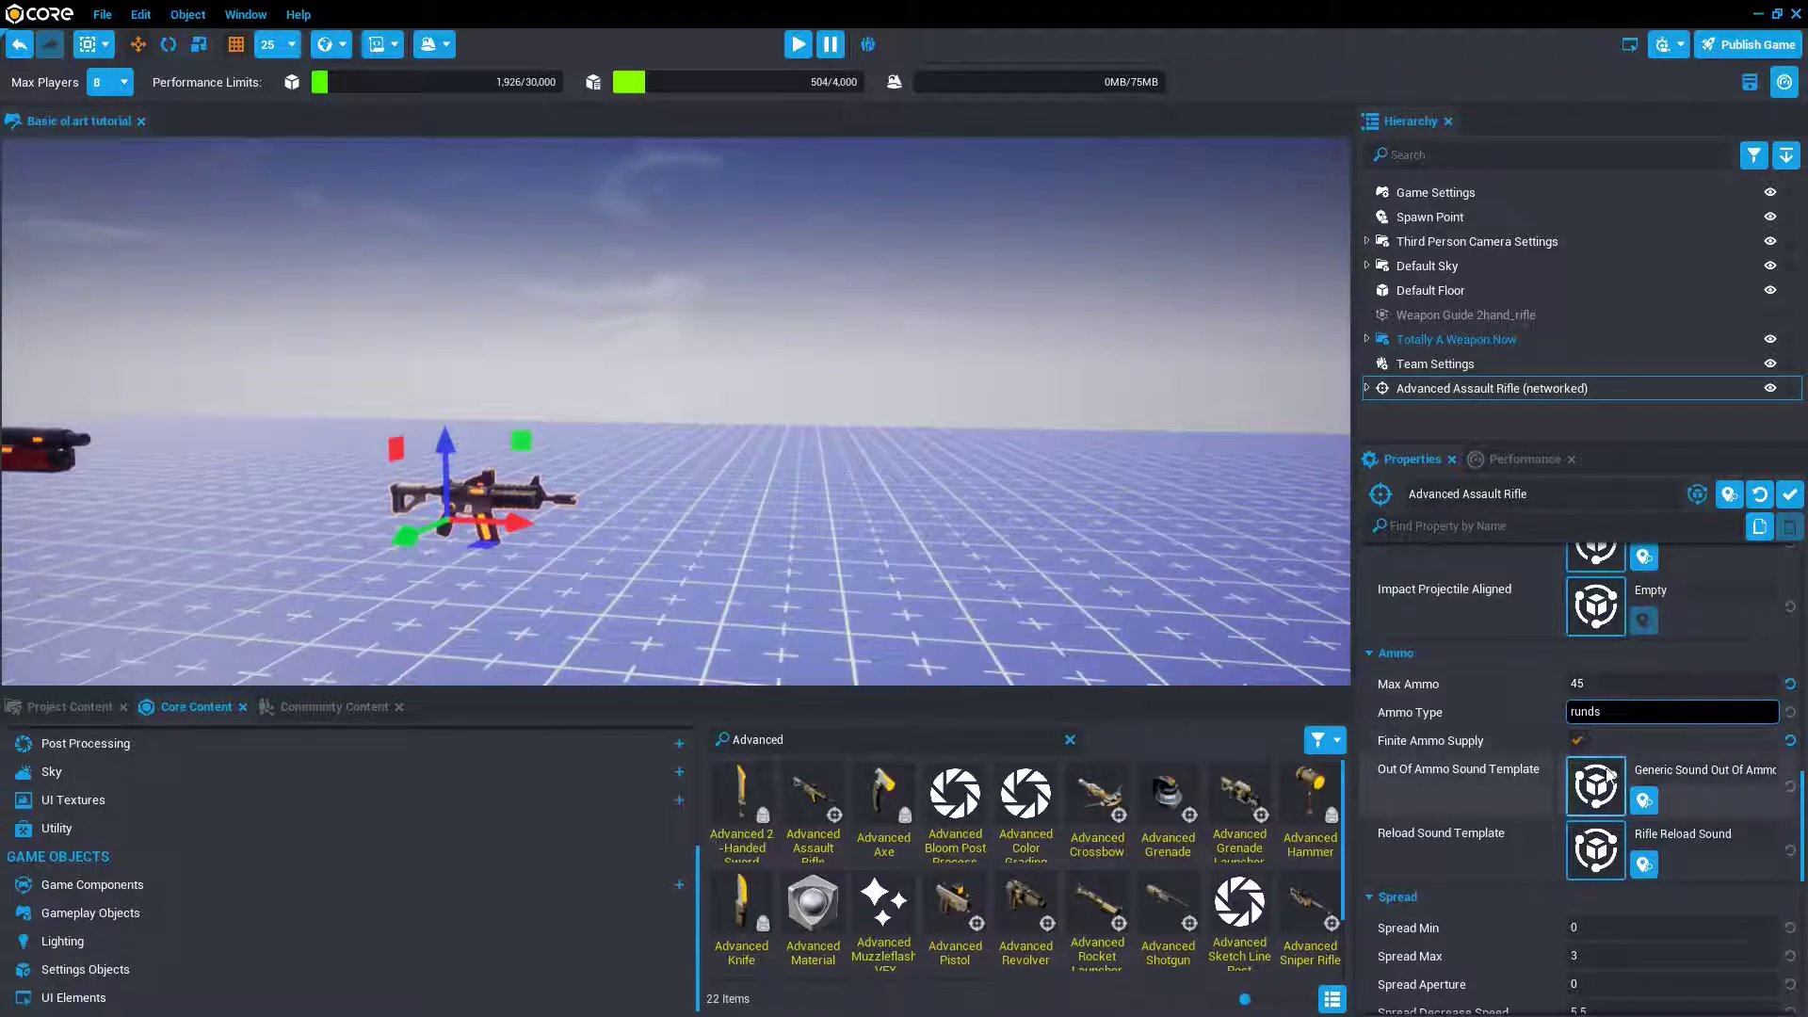
click(1577, 741)
scroll(1576, 745, down, 2)
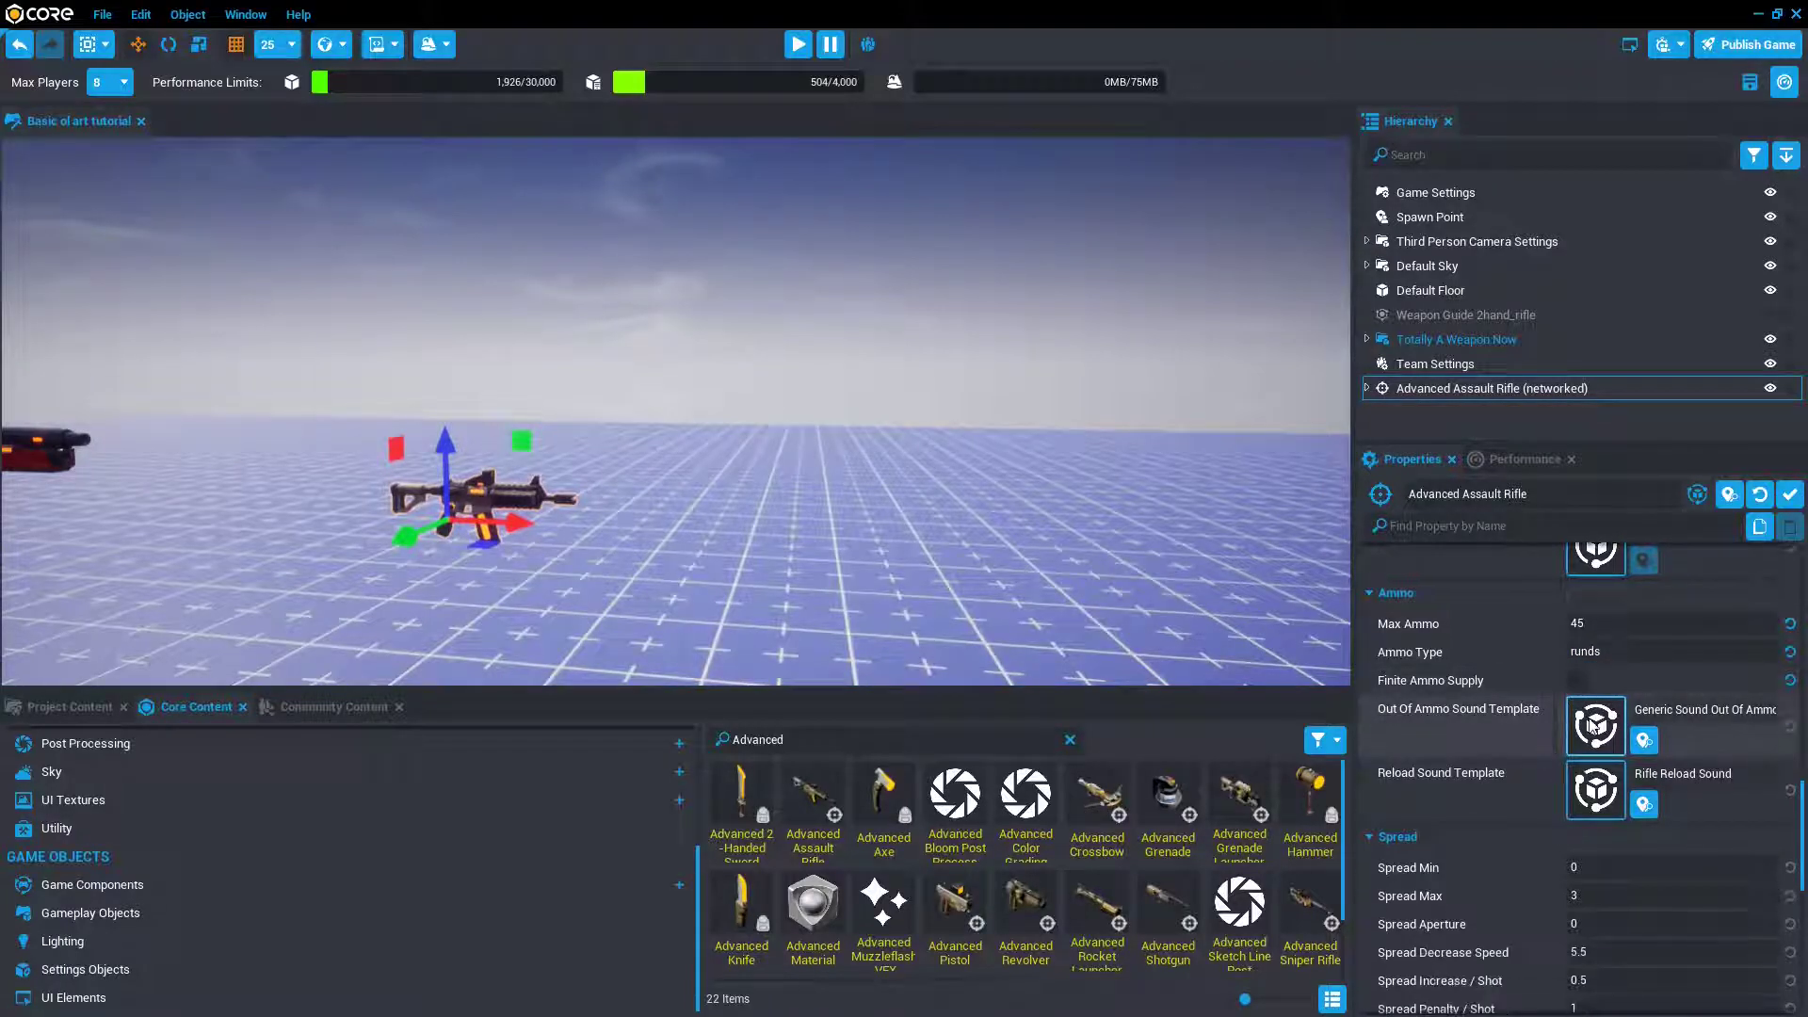
- Examine the rifle's sound templates and its Spread Min, Spread Max and Spread Aperture properties
right_drag(1070, 574, 1087, 557)
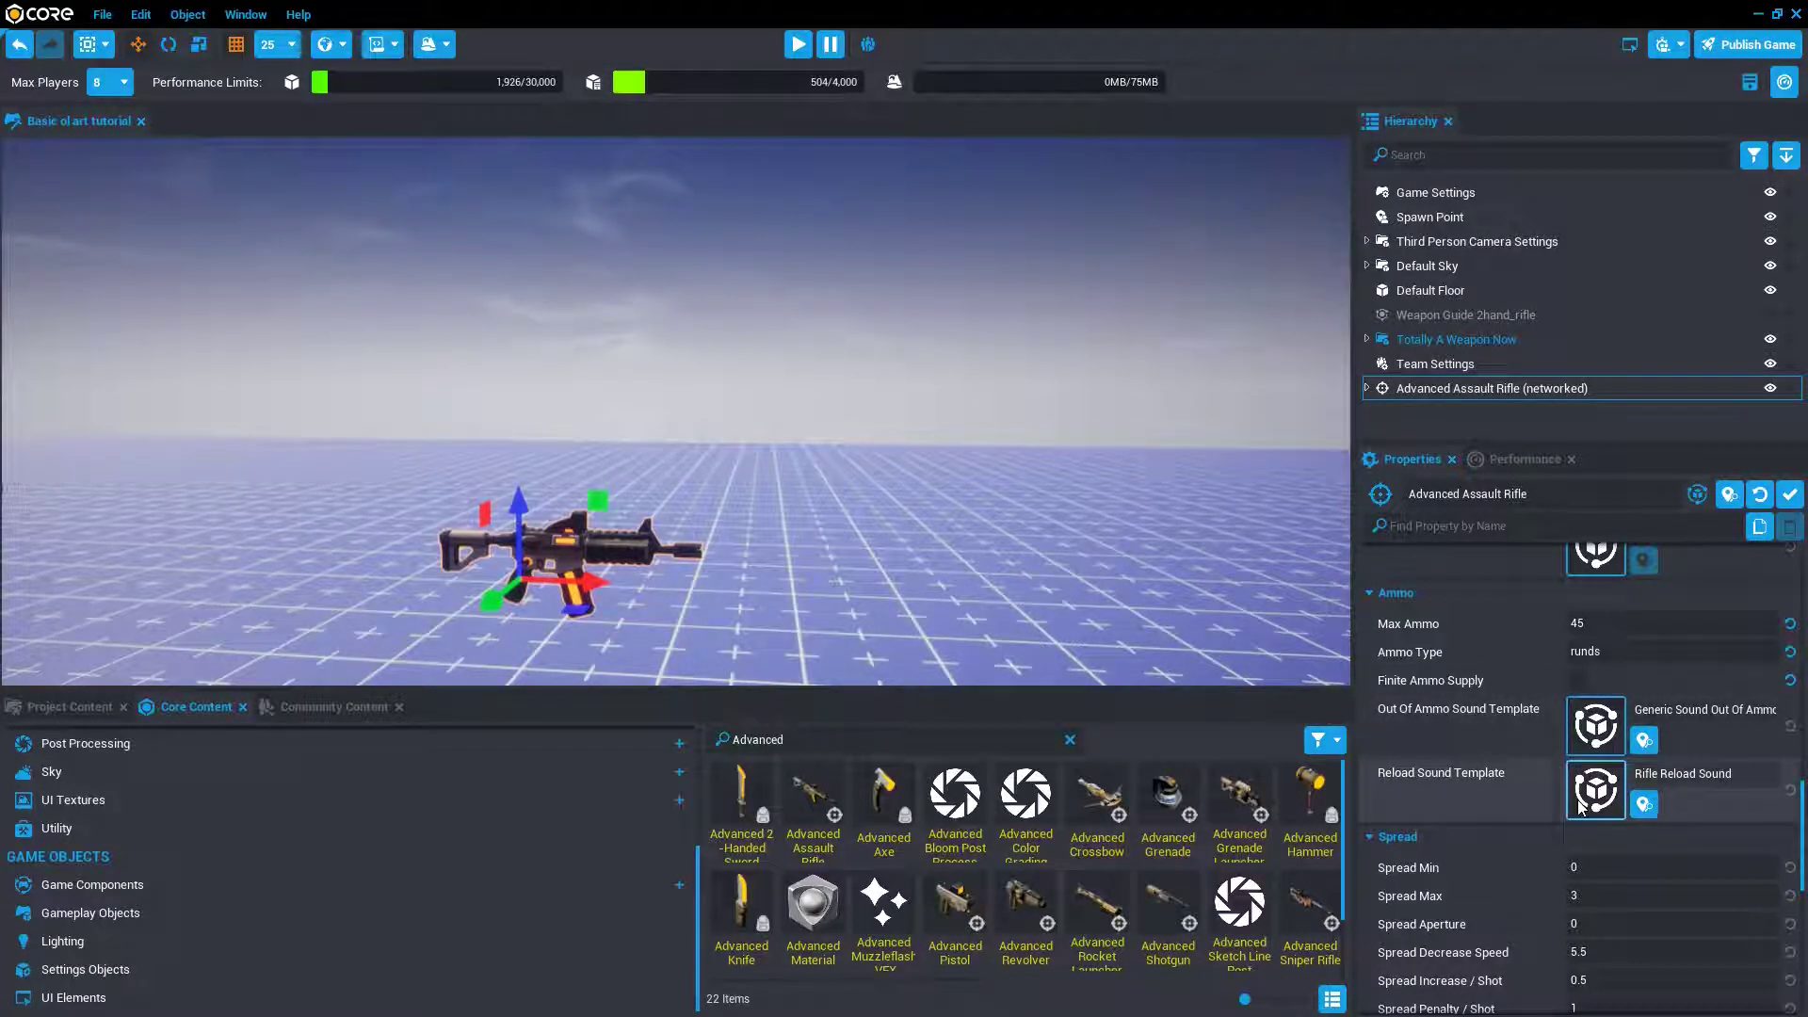
scroll(1450, 750, down, 5)
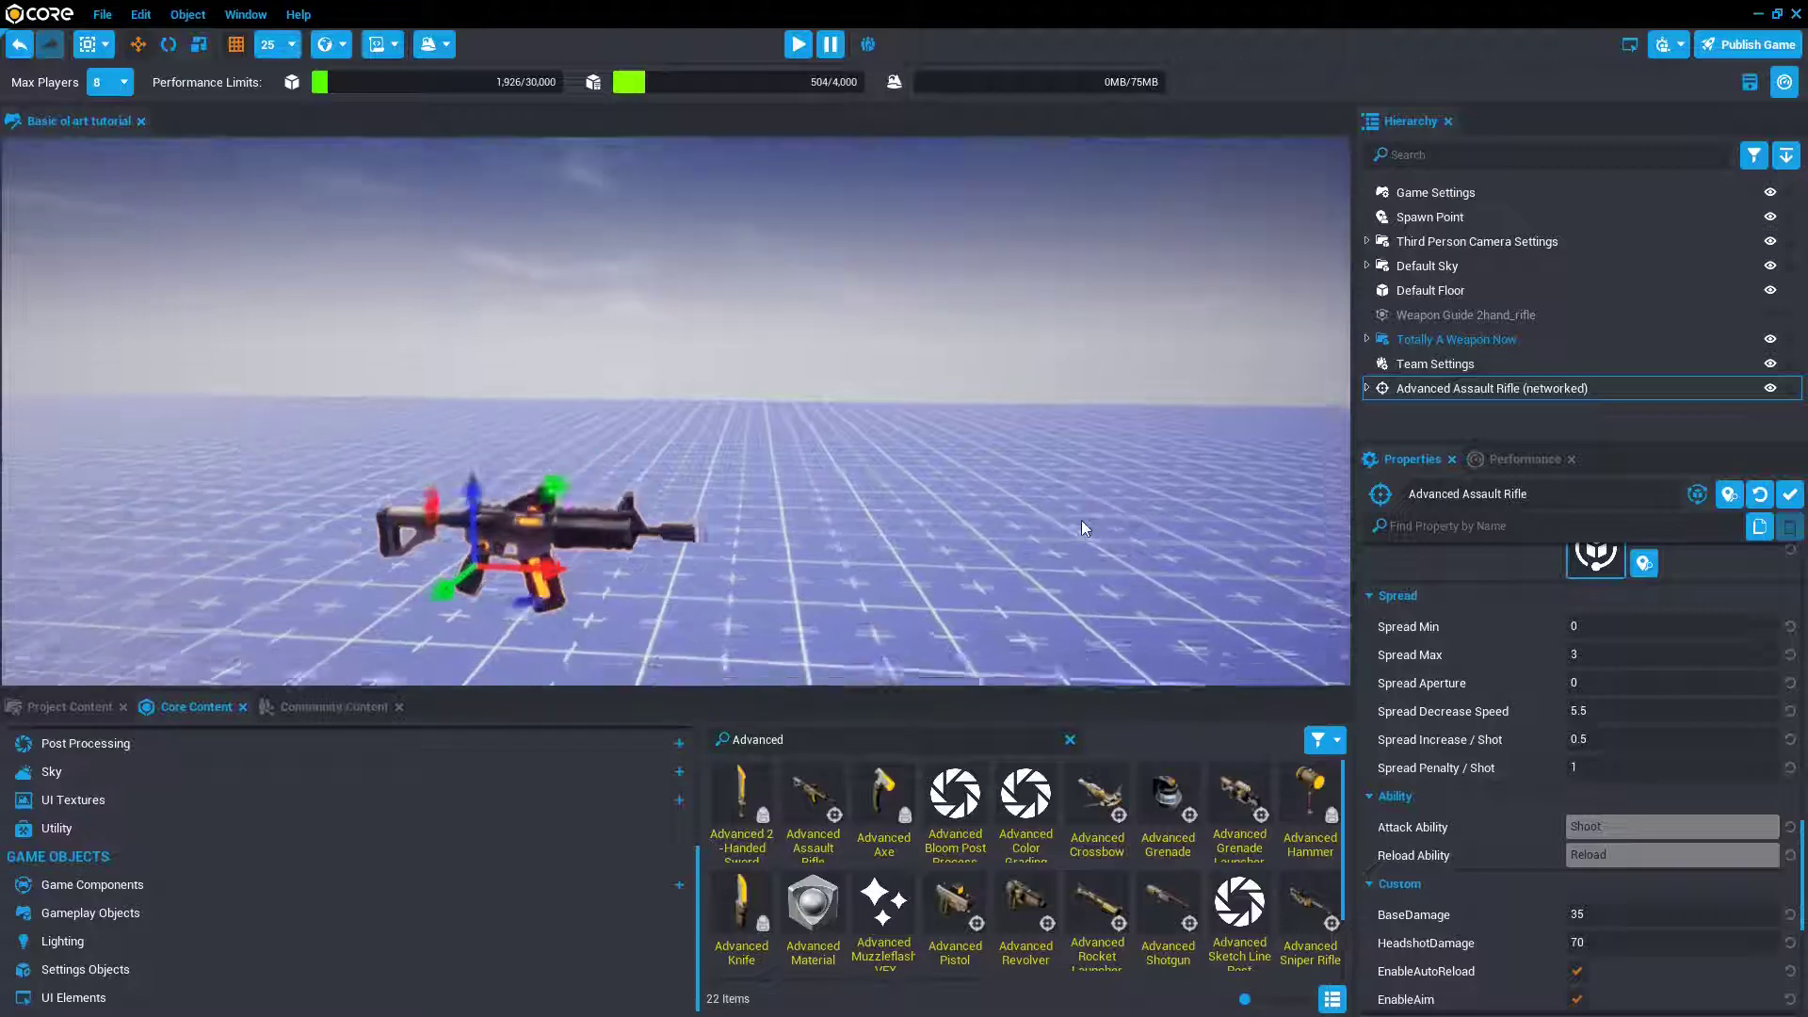
click(1591, 626)
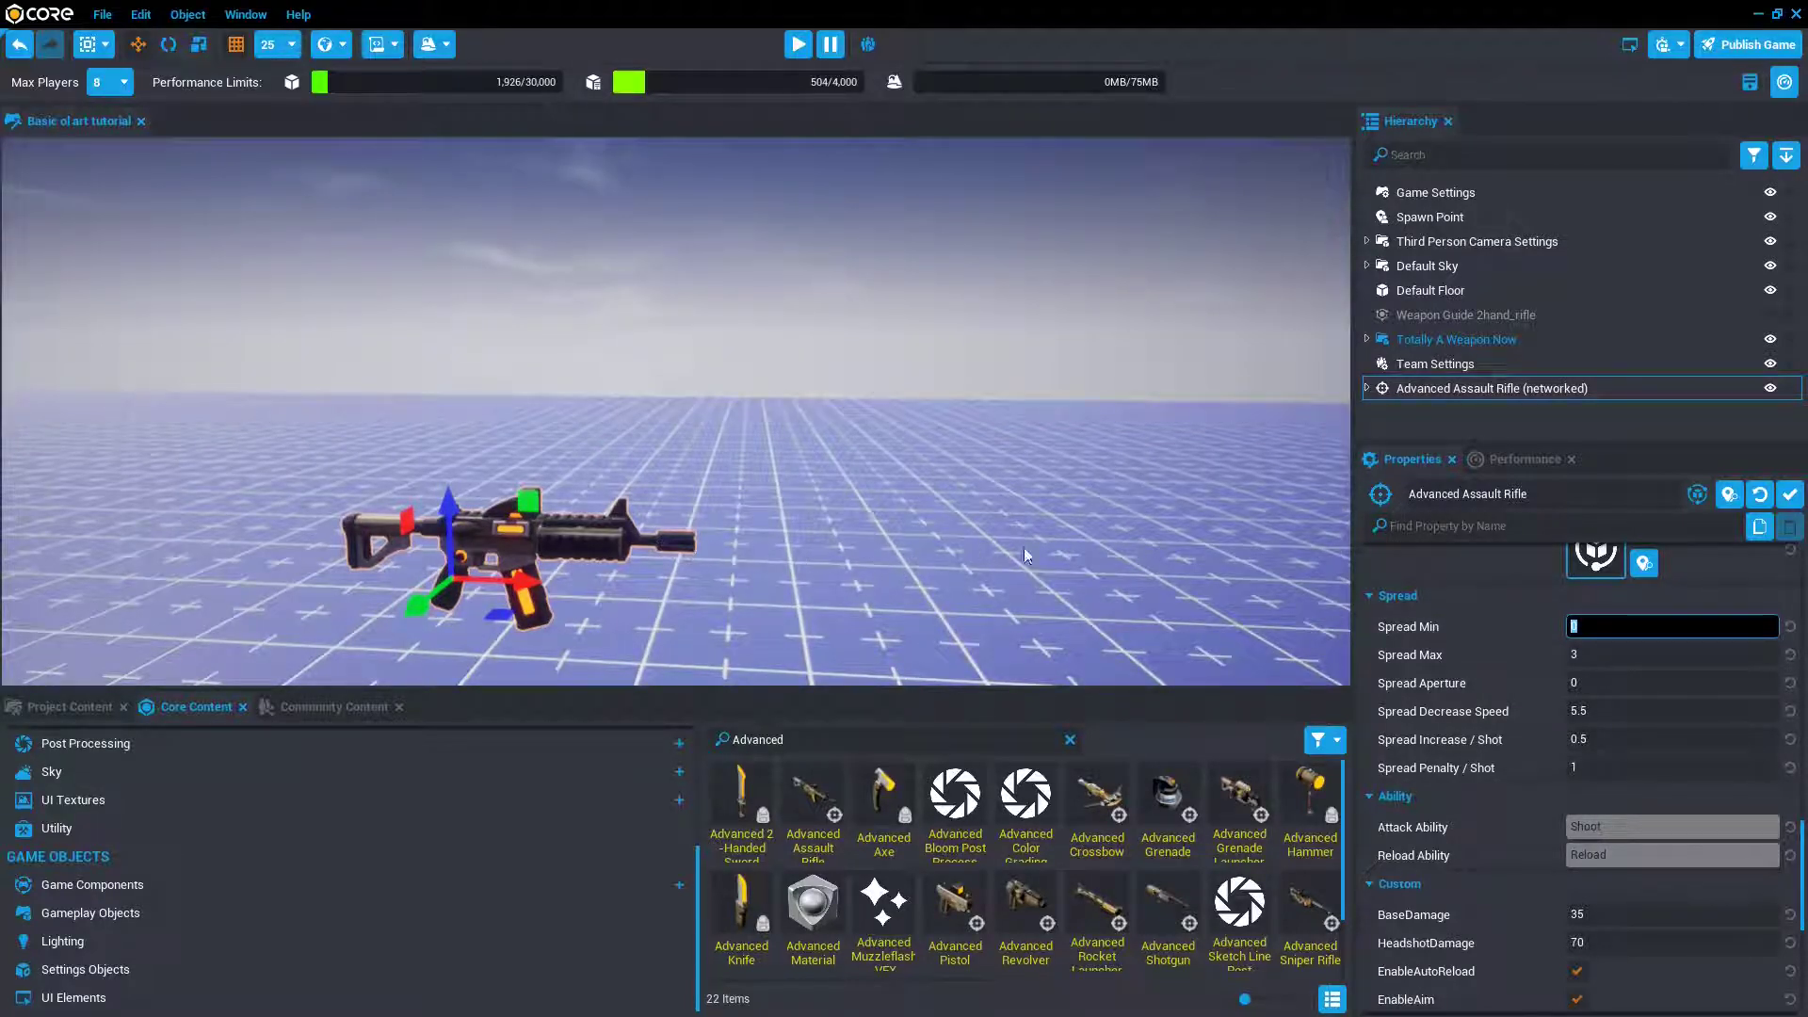
click(1638, 654)
alt+drag(1004, 595, 1154, 550)
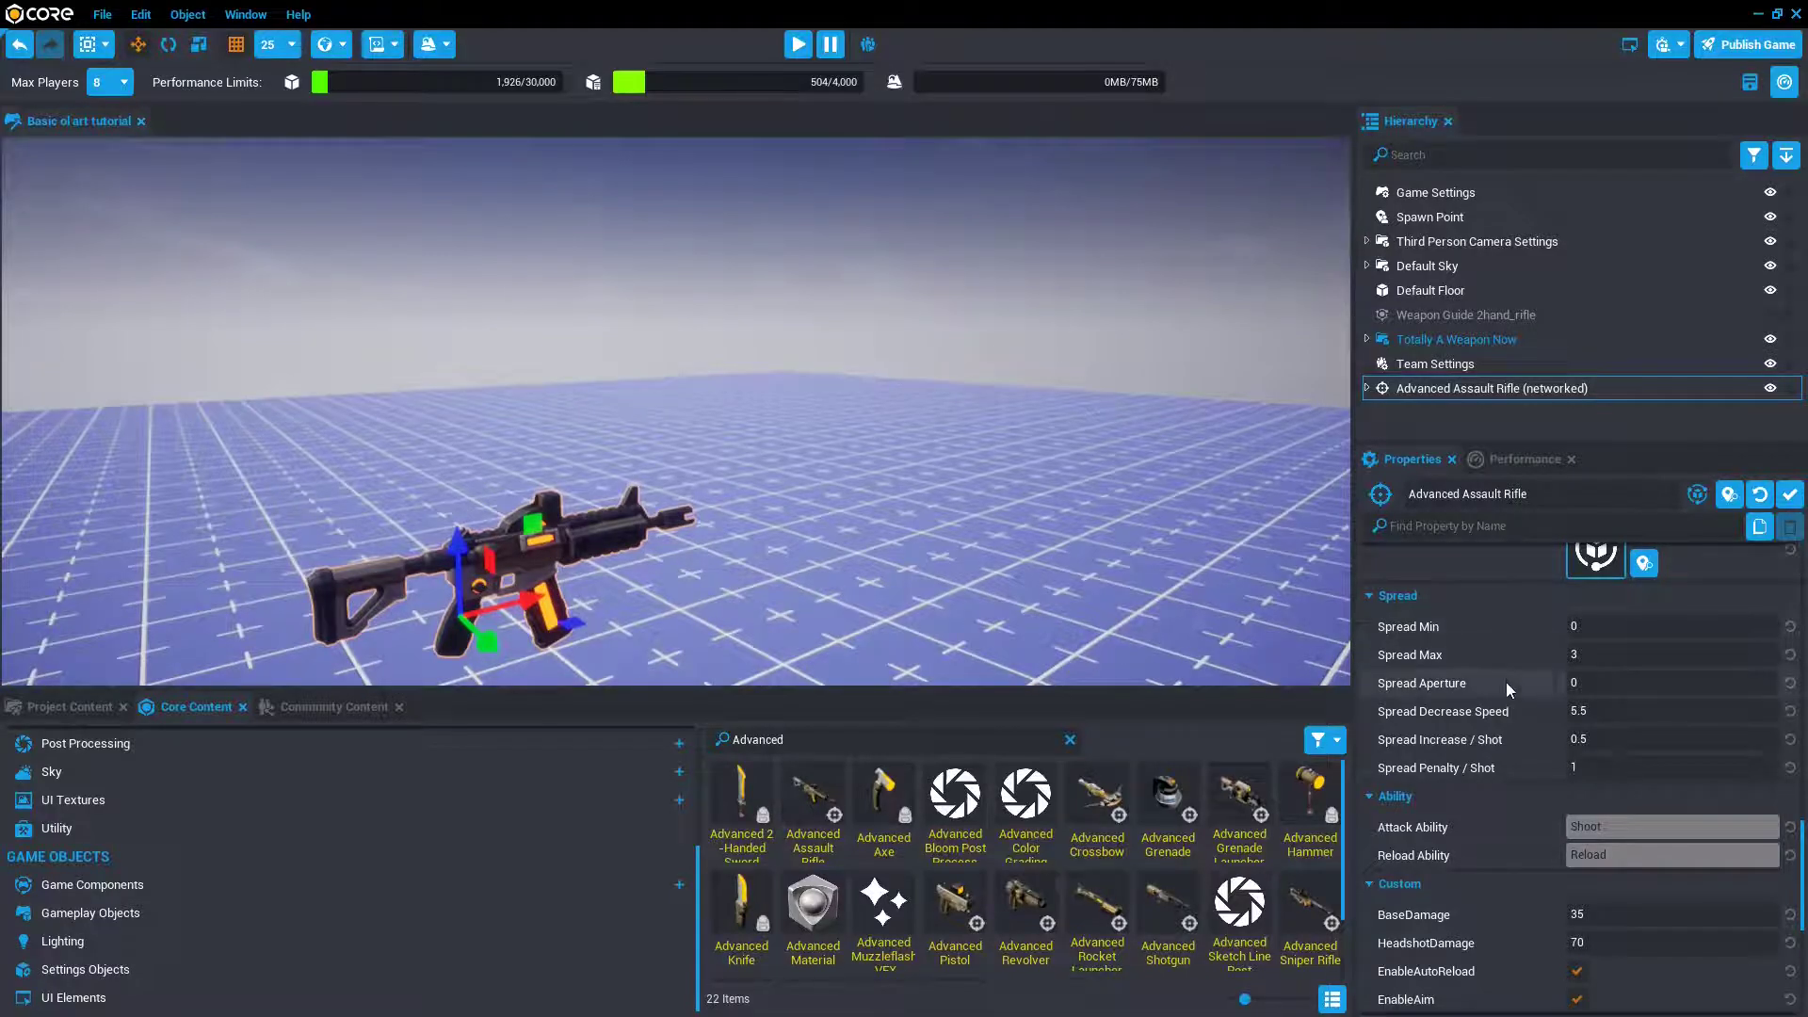
scroll(850, 524, up, 5)
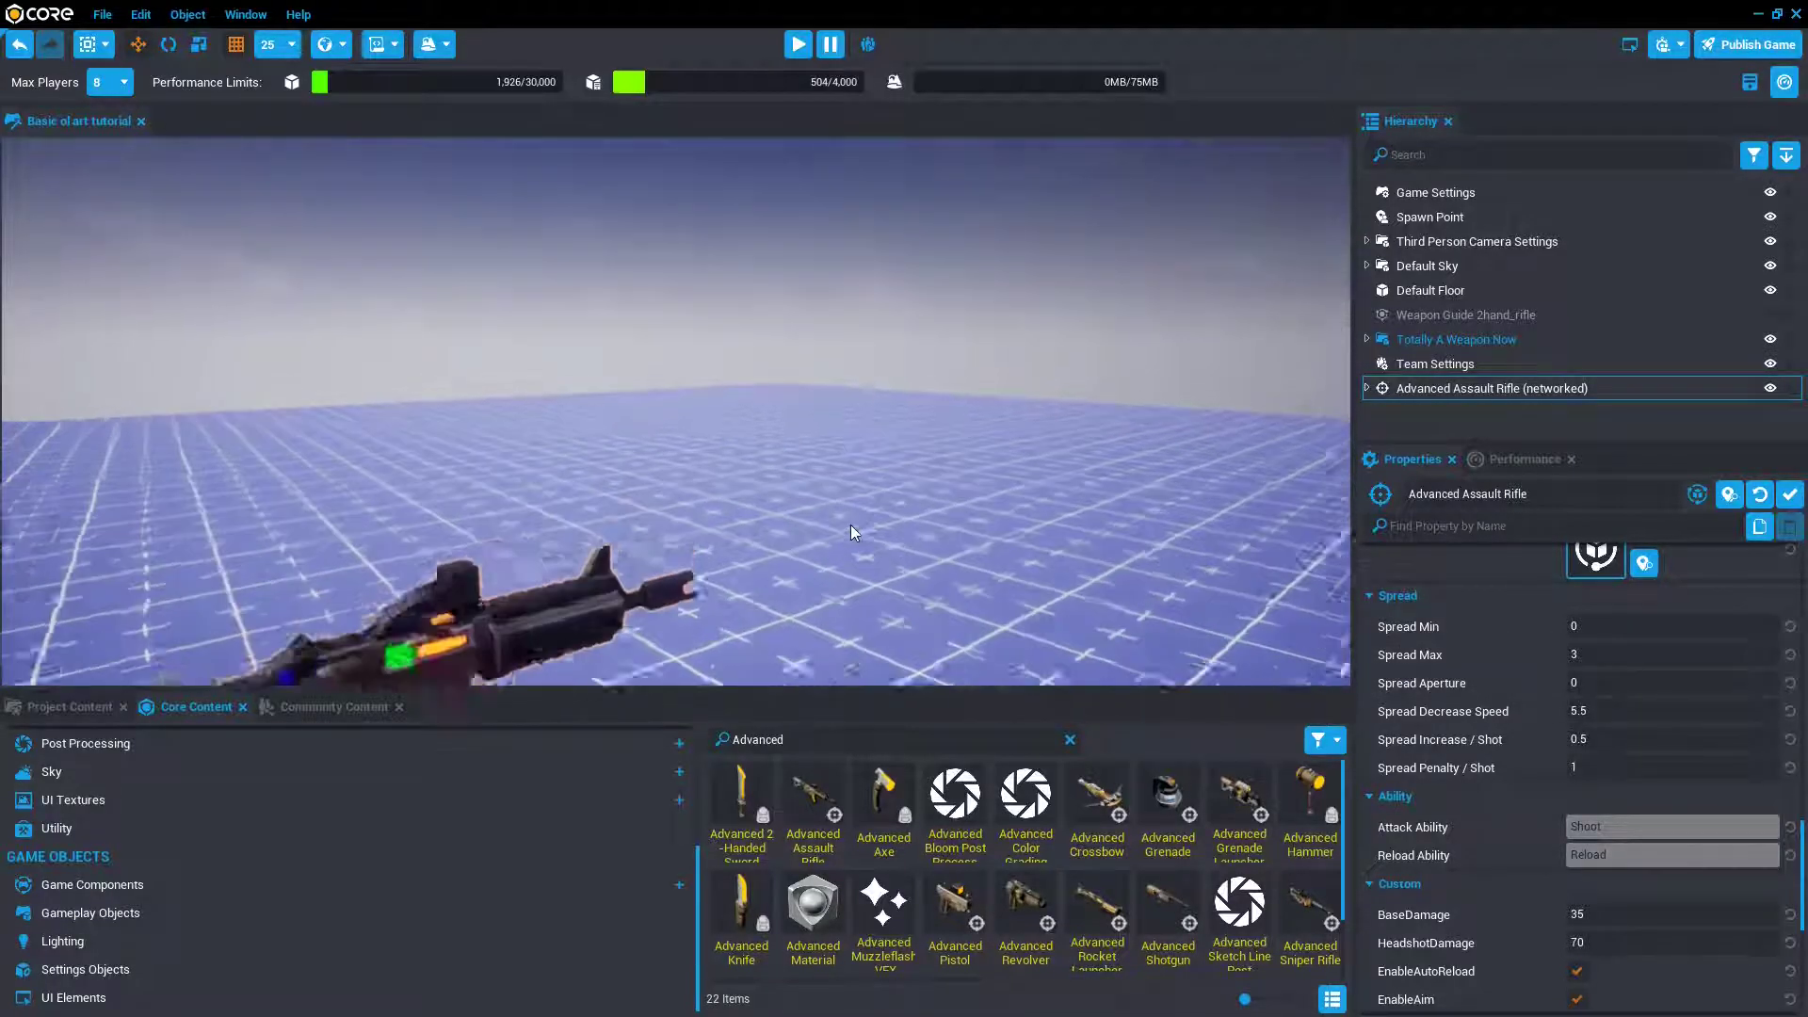
scroll(840, 546, down, 3)
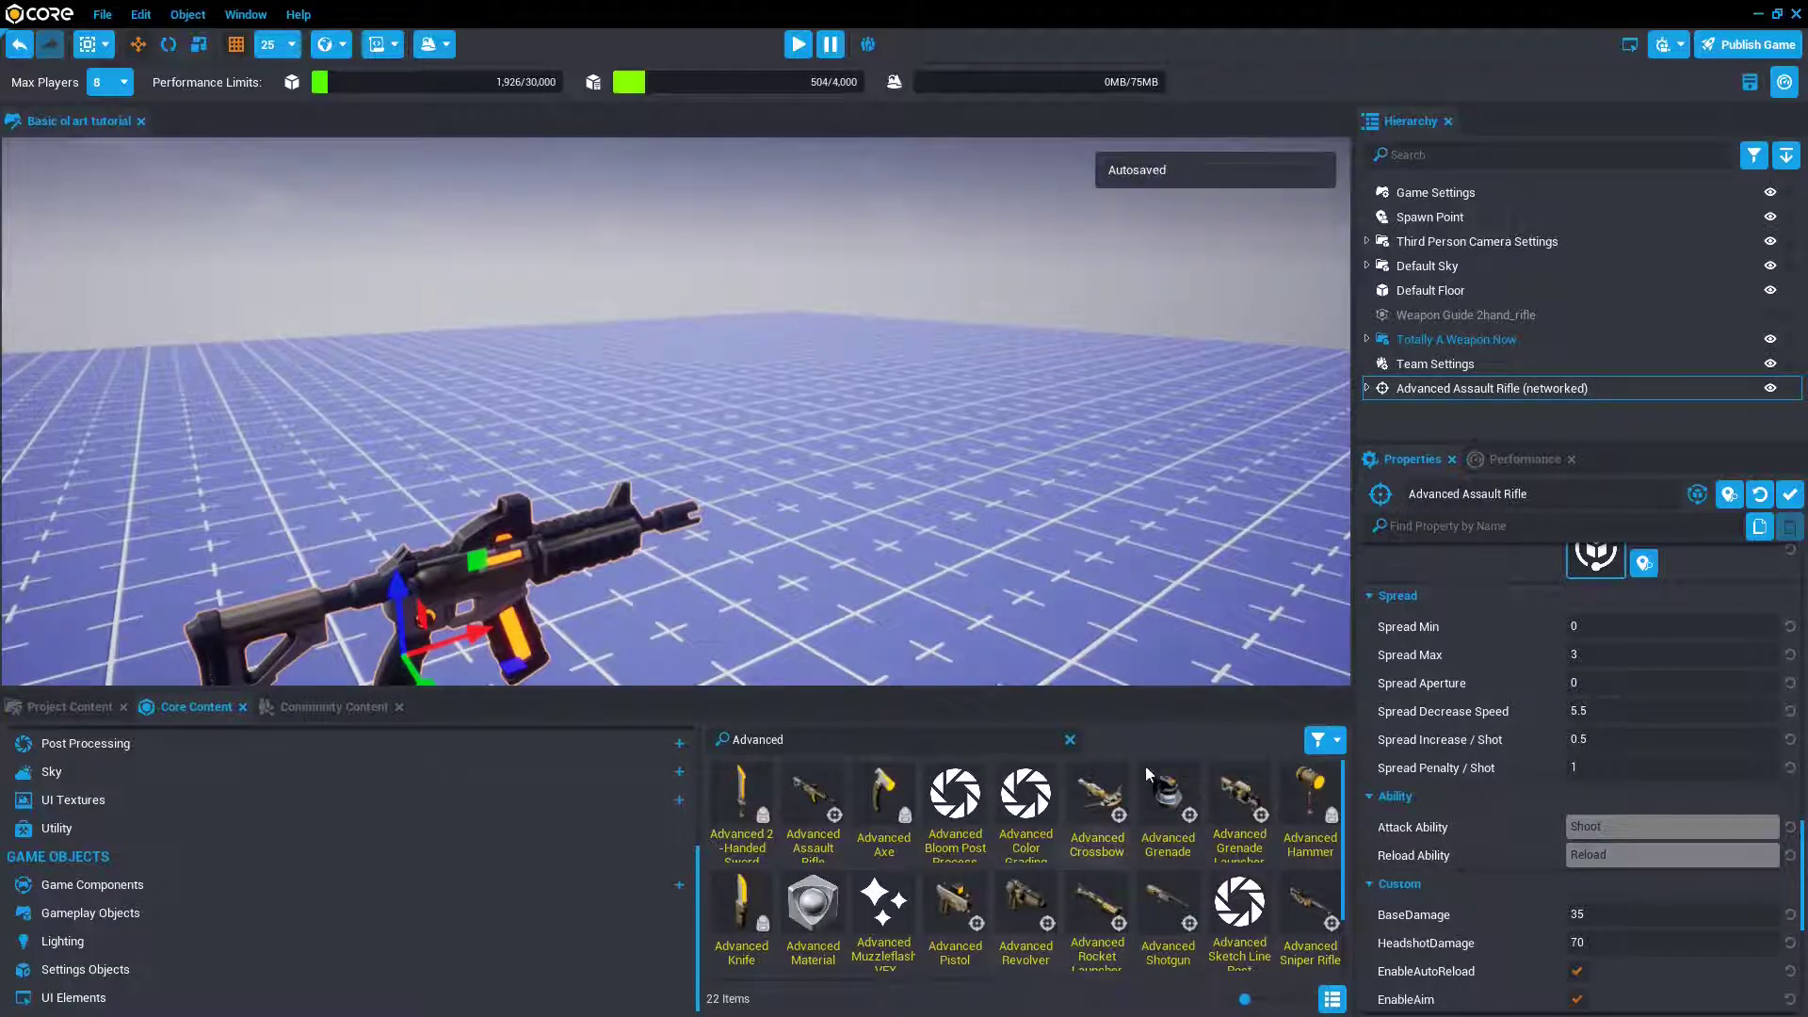
right_drag(974, 555, 636, 554)
key(d)
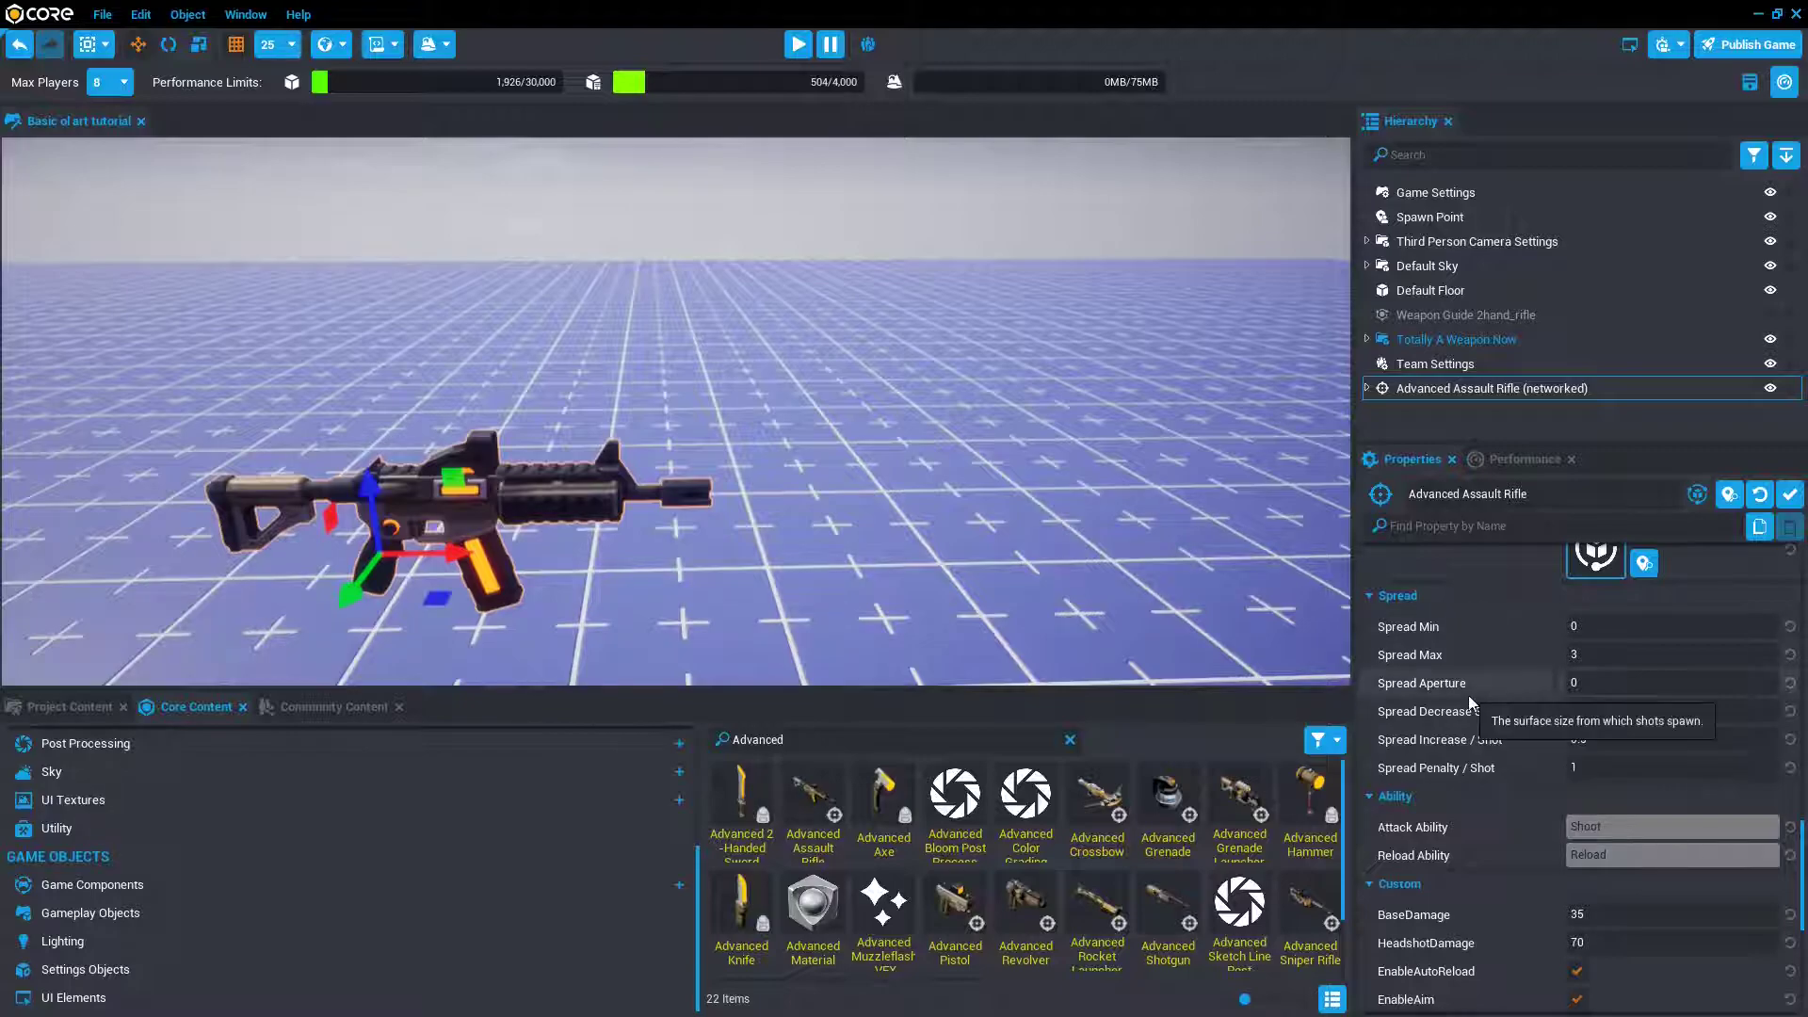
- Duplicate the rifle's barrel tip beyond the muzzle and replace the copy's mesh with Cylinder
click(701, 486)
key(ctrl+w)
click(727, 545)
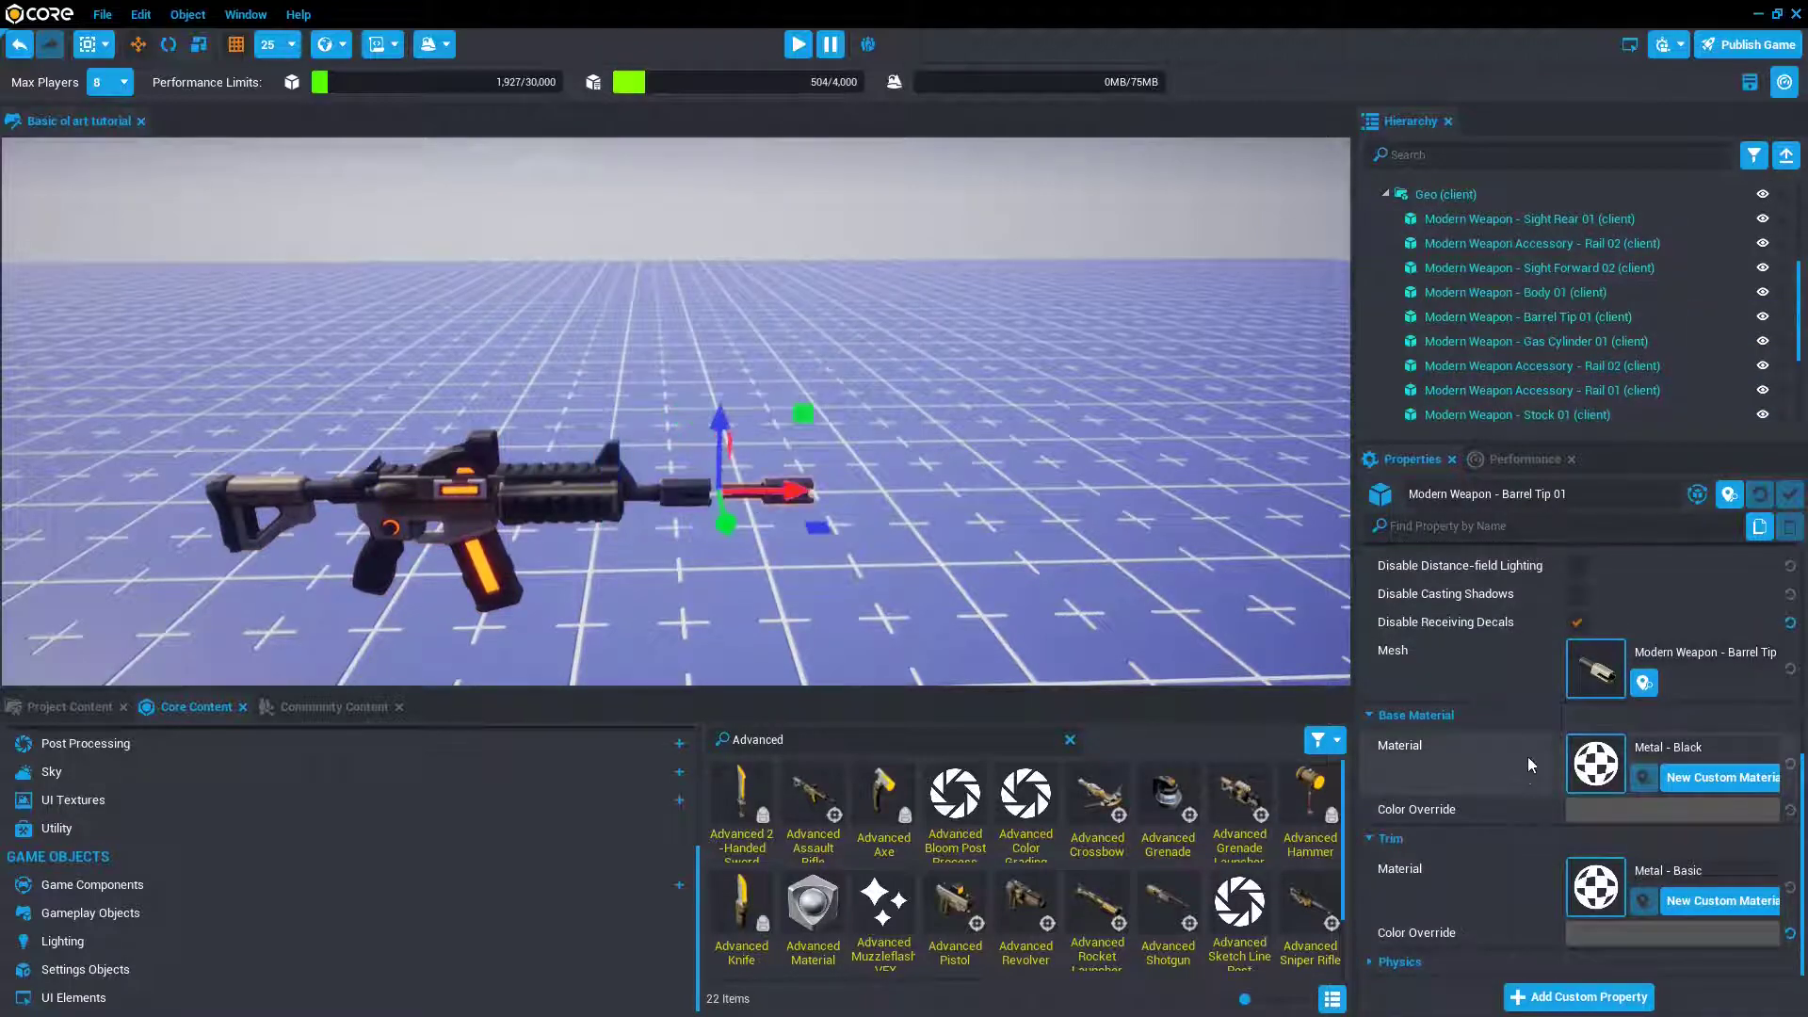
click(1577, 685)
text(cyl)
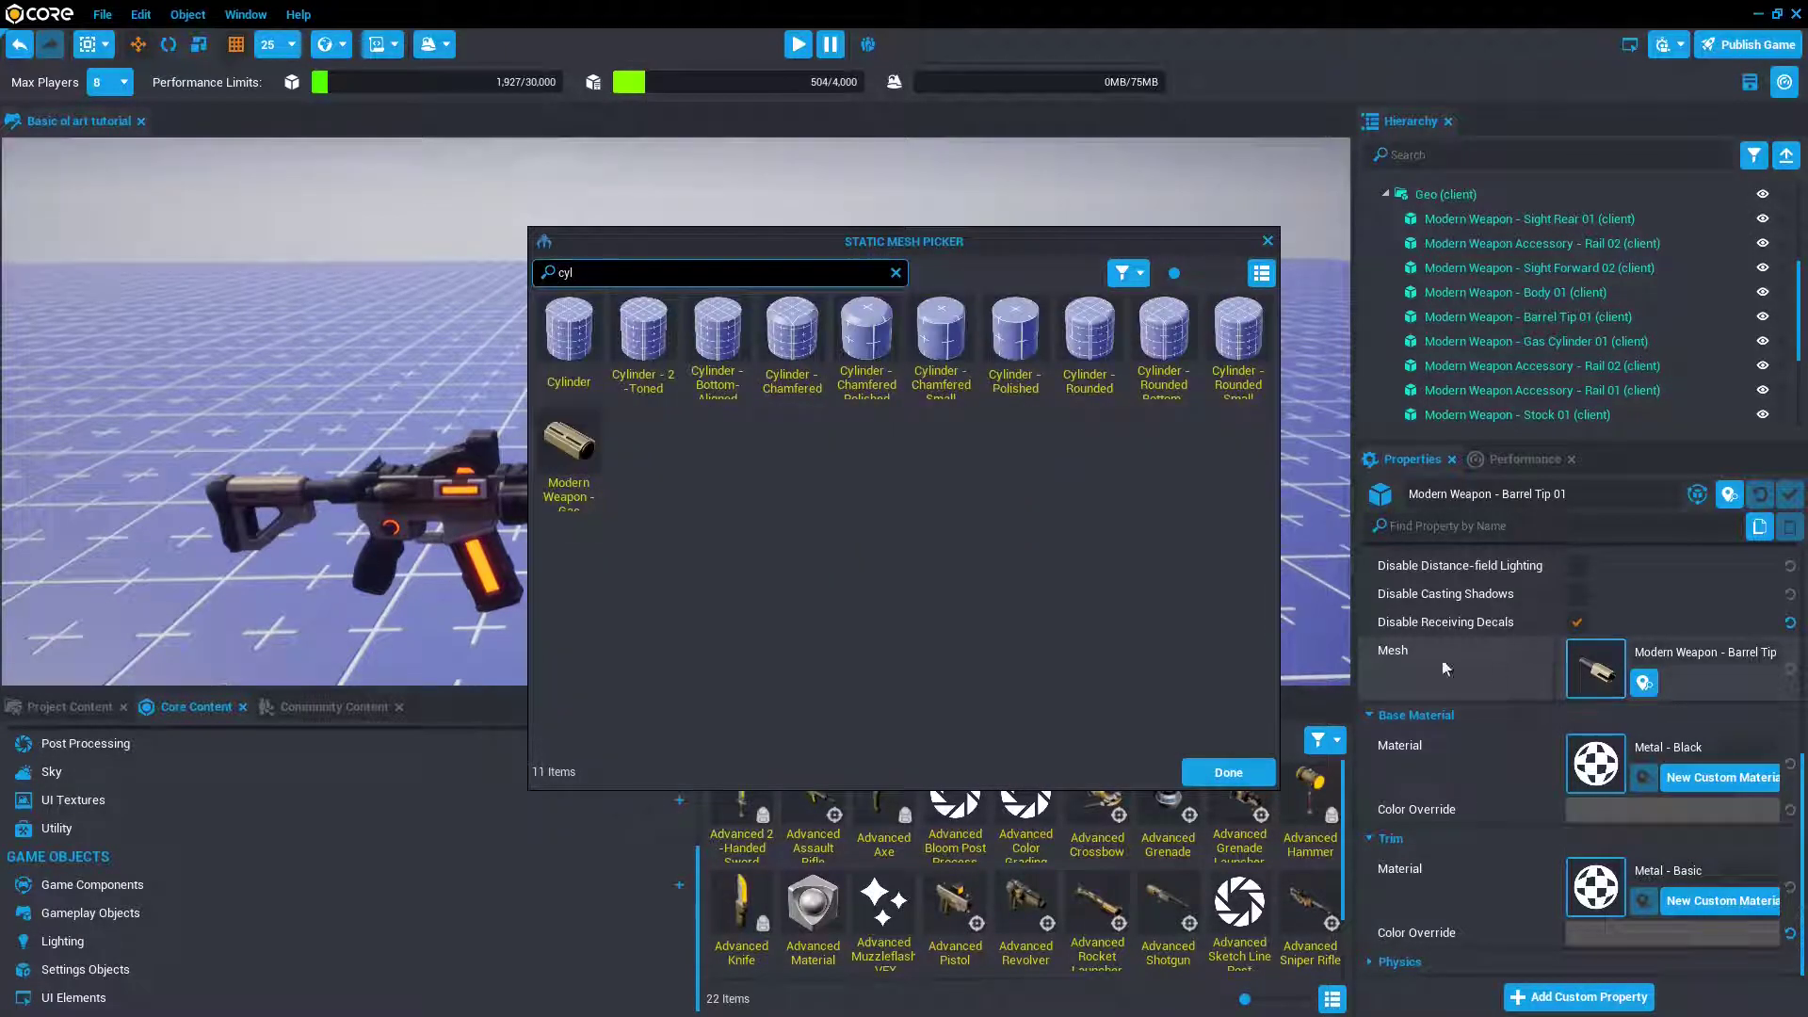
double_click(584, 378)
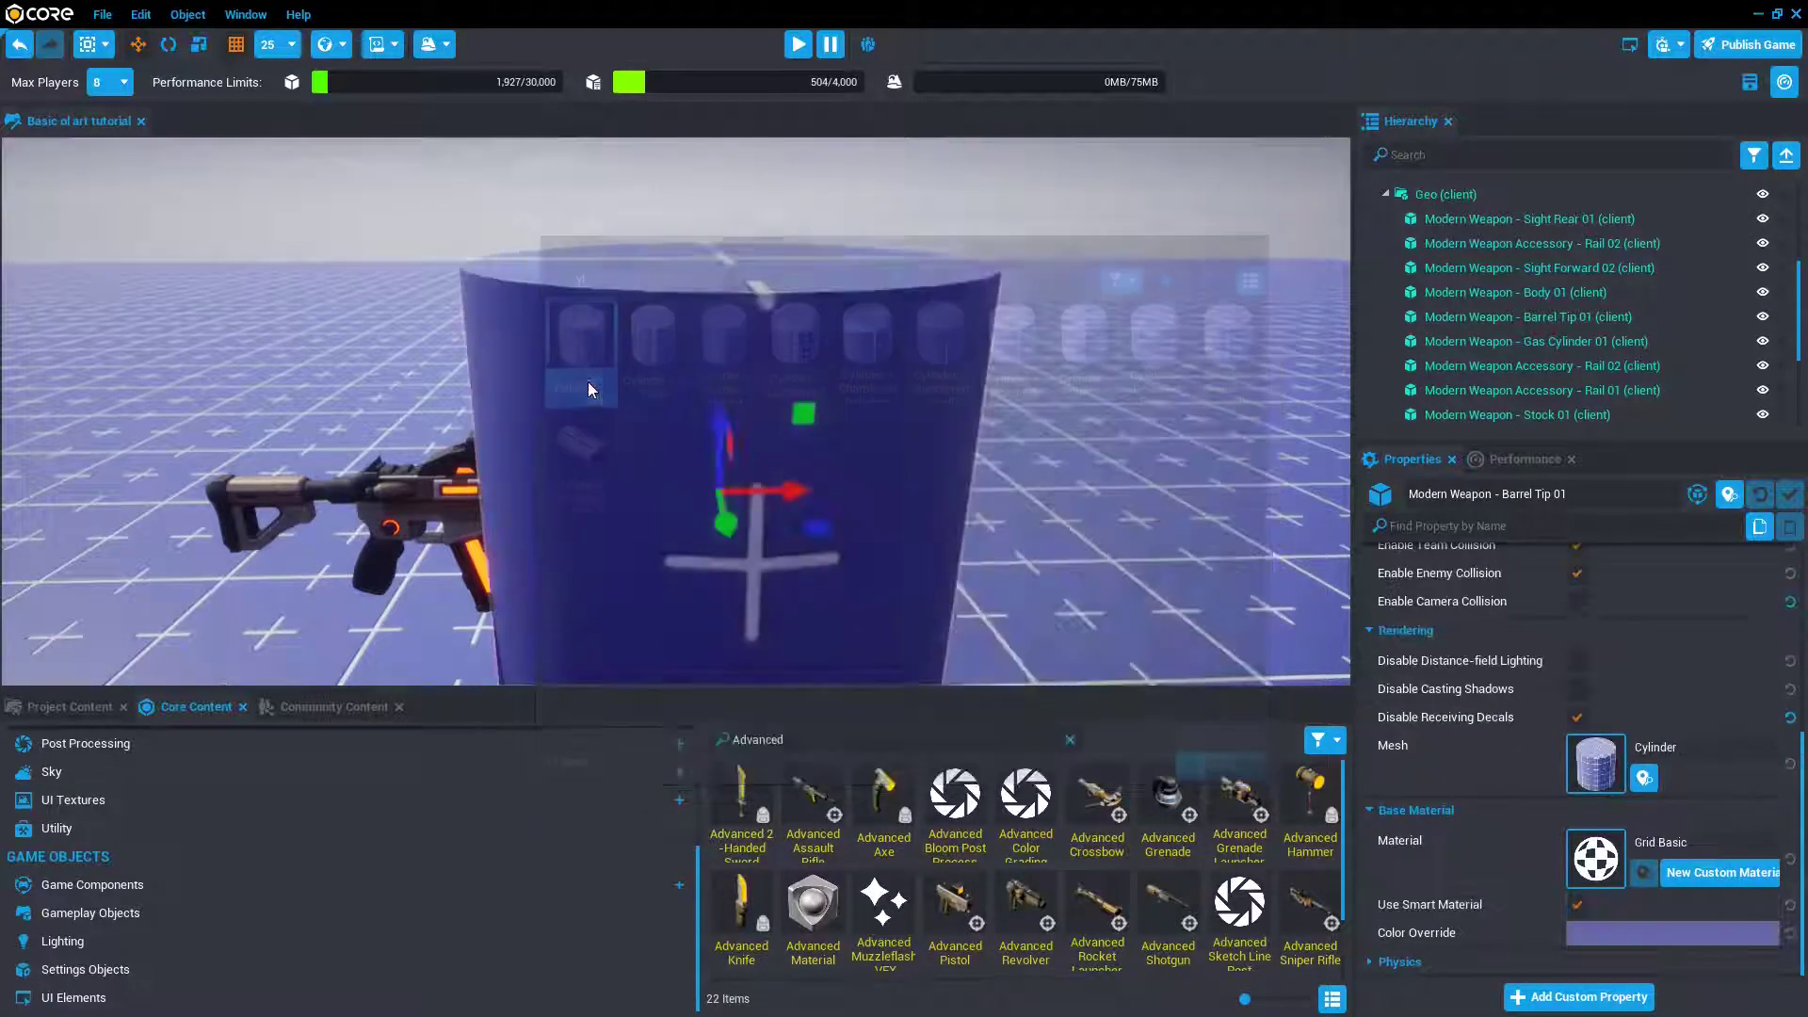
- Flatten the cylinder at the muzzle into a thin disc and rotate it to face along the barrel
key(r)
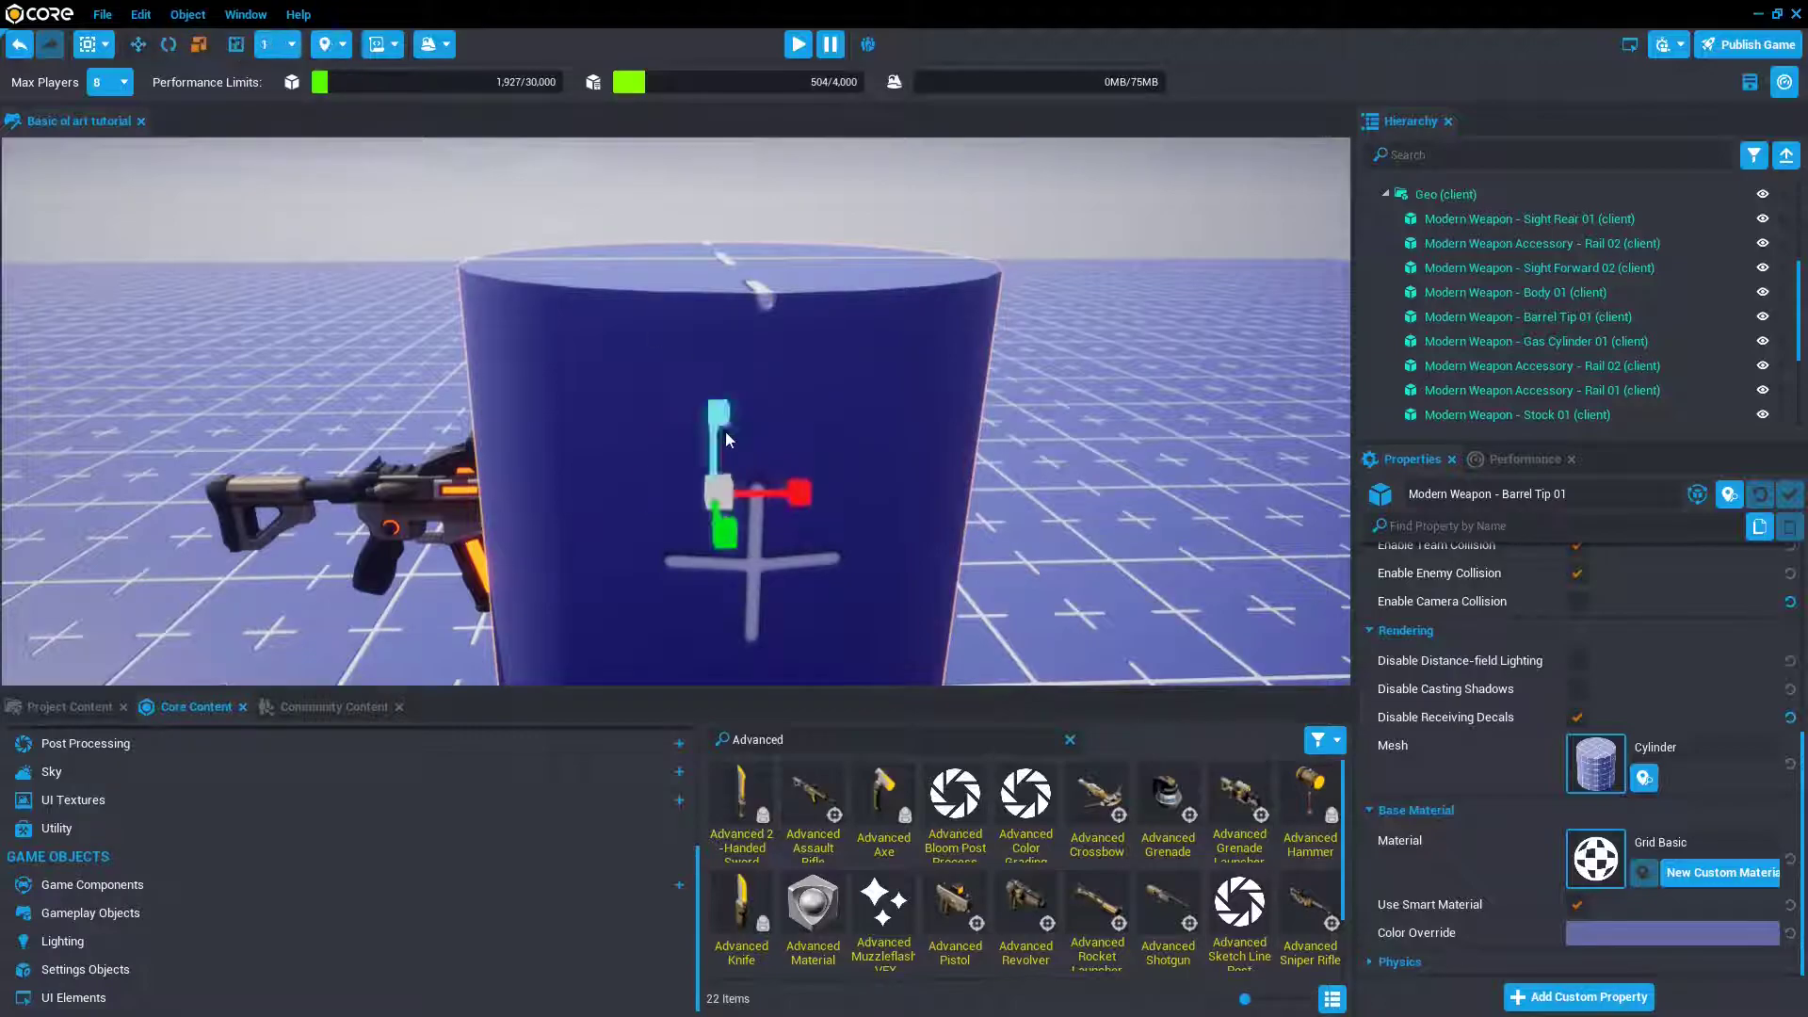
drag(720, 422, 704, 607)
key(e)
drag(736, 483, 861, 514)
key(w)
key(f)
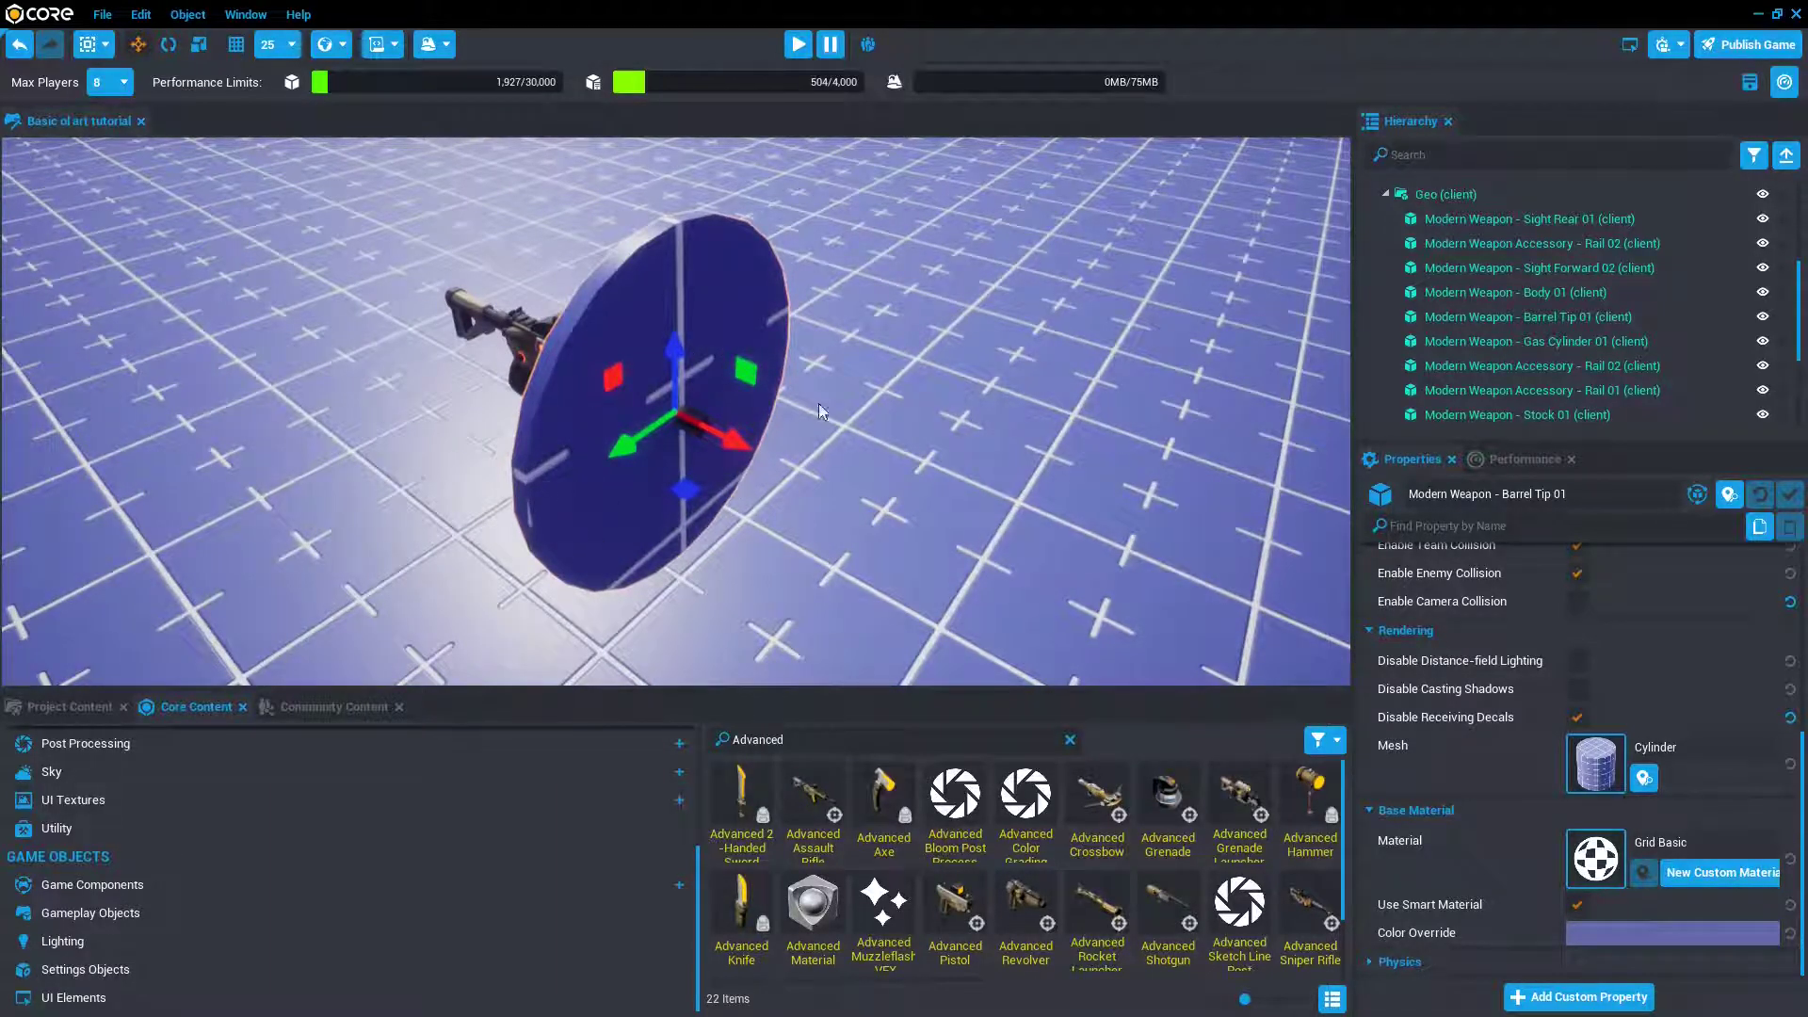
- Scale the disc down uniformly until it is smaller than the rifle's barrel tip
key(e)
key(r)
drag(675, 403, 560, 579)
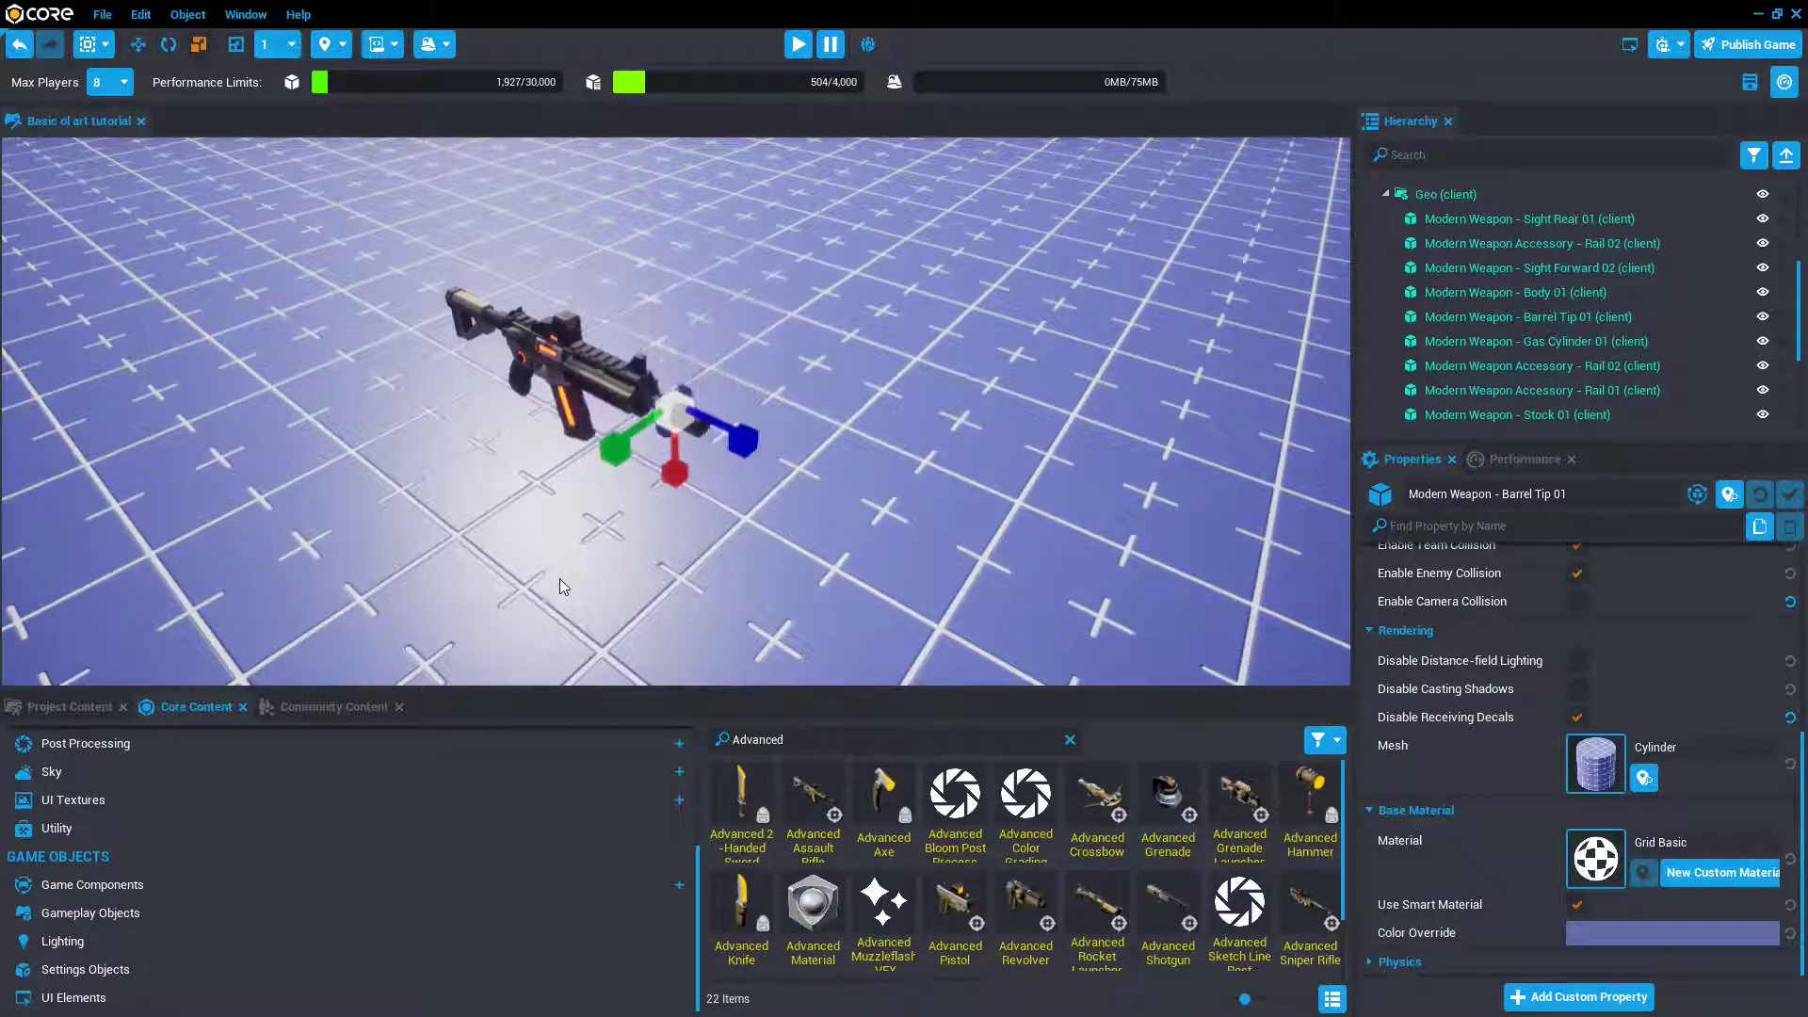
key(w)
mouse_move(718, 434)
alt+mouse_down()
mouse_move(718, 405)
mouse_move(717, 429)
alt+mouse_up()
scroll(717, 430, up, 5)
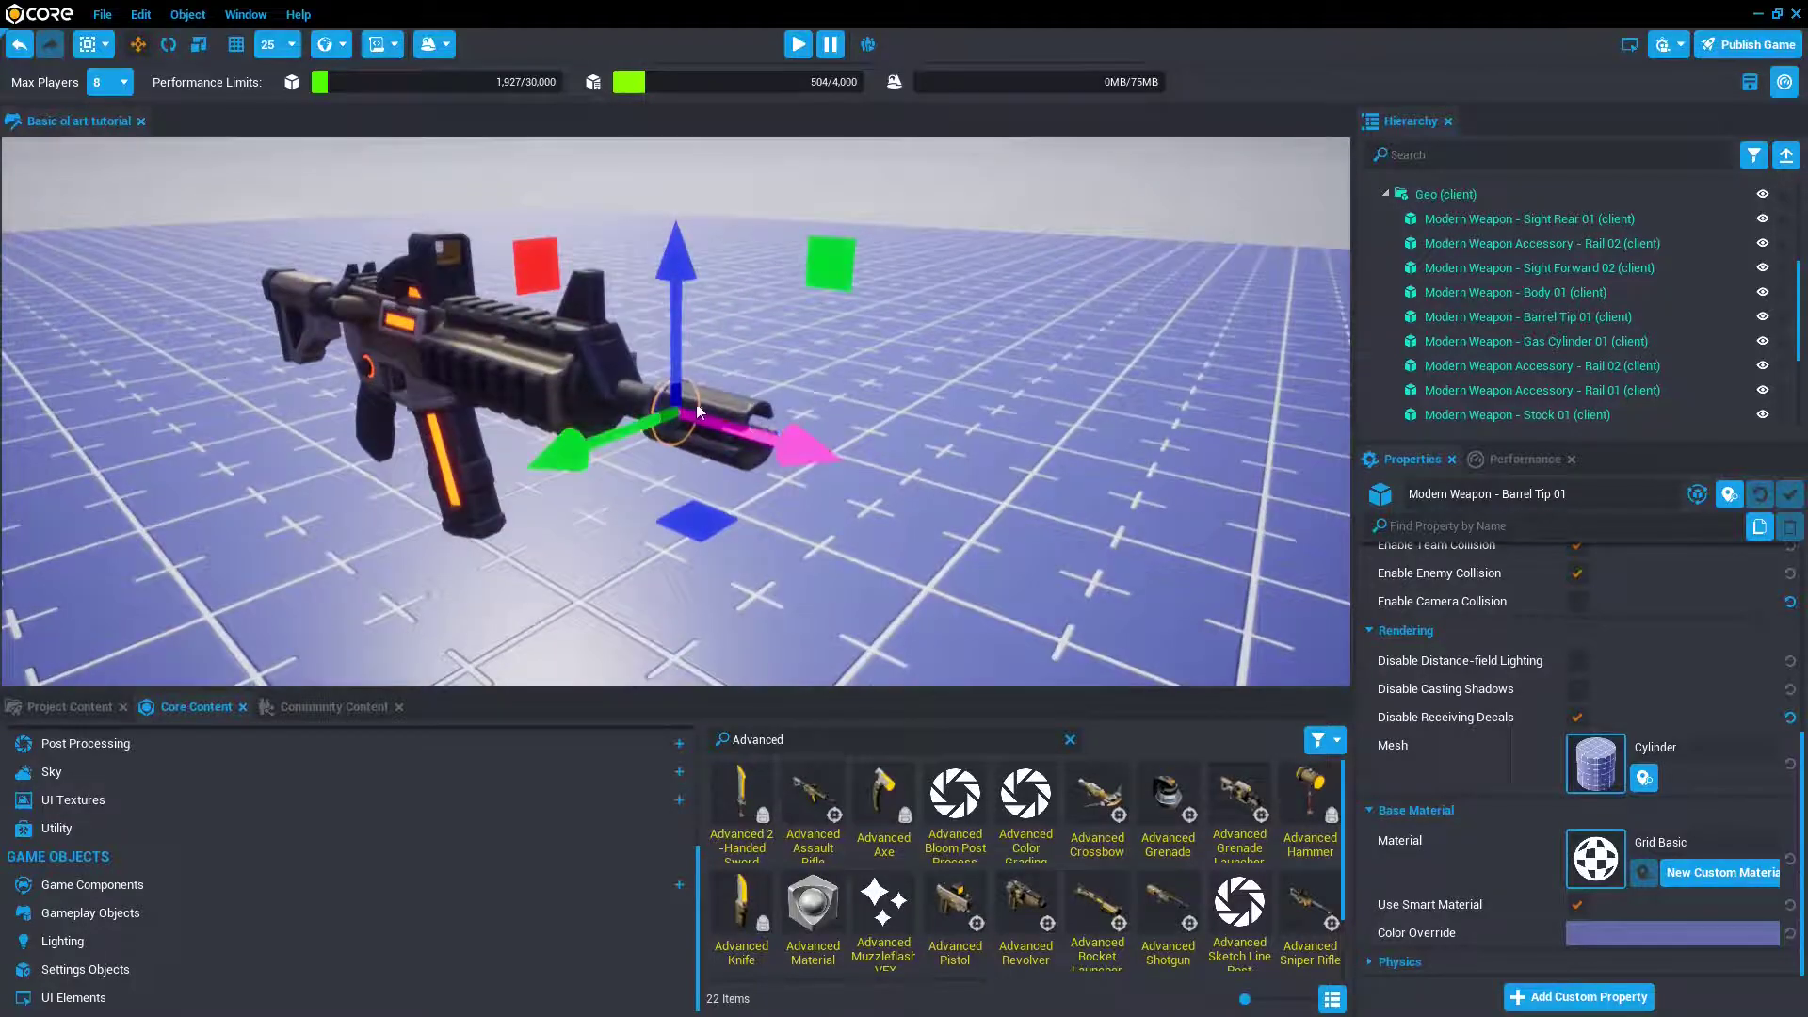
- Enlarge the disc well beyond the rifle's barrel to illustrate a large spread aperture, and inspect it from several sides
key(r)
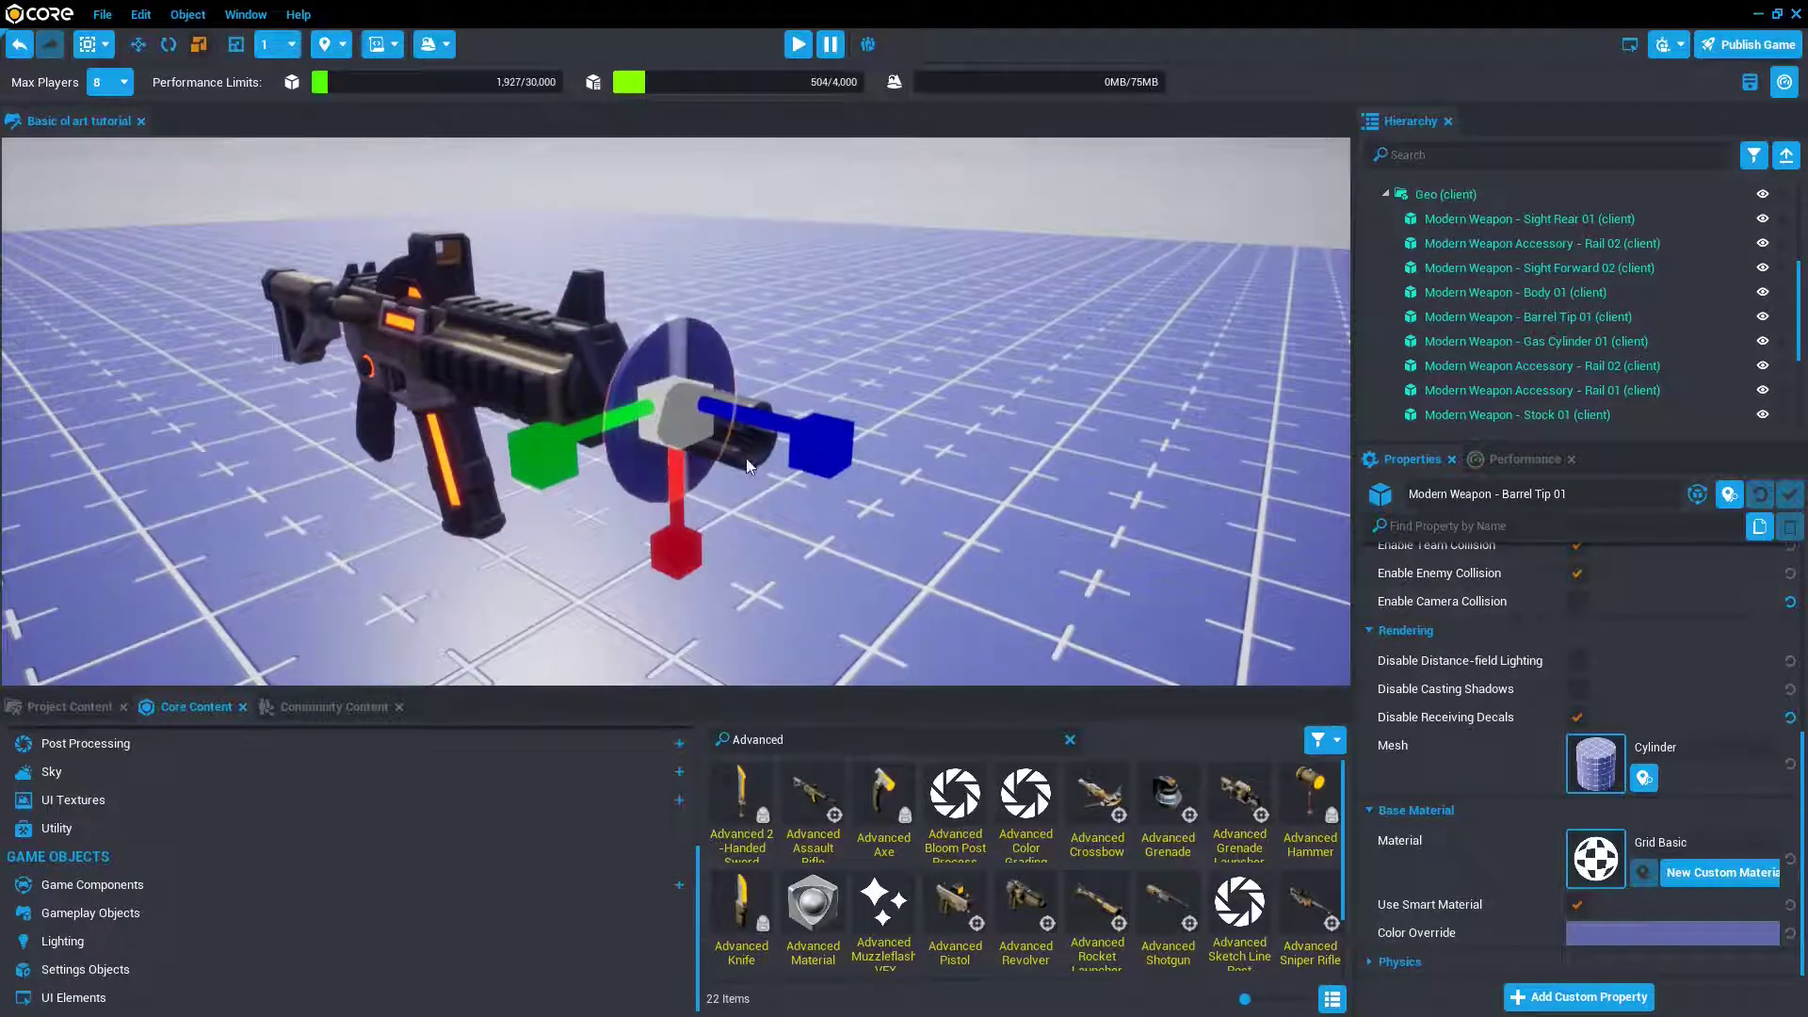
drag(688, 420, 1501, 577)
right_drag(829, 443, 845, 290)
key(s)
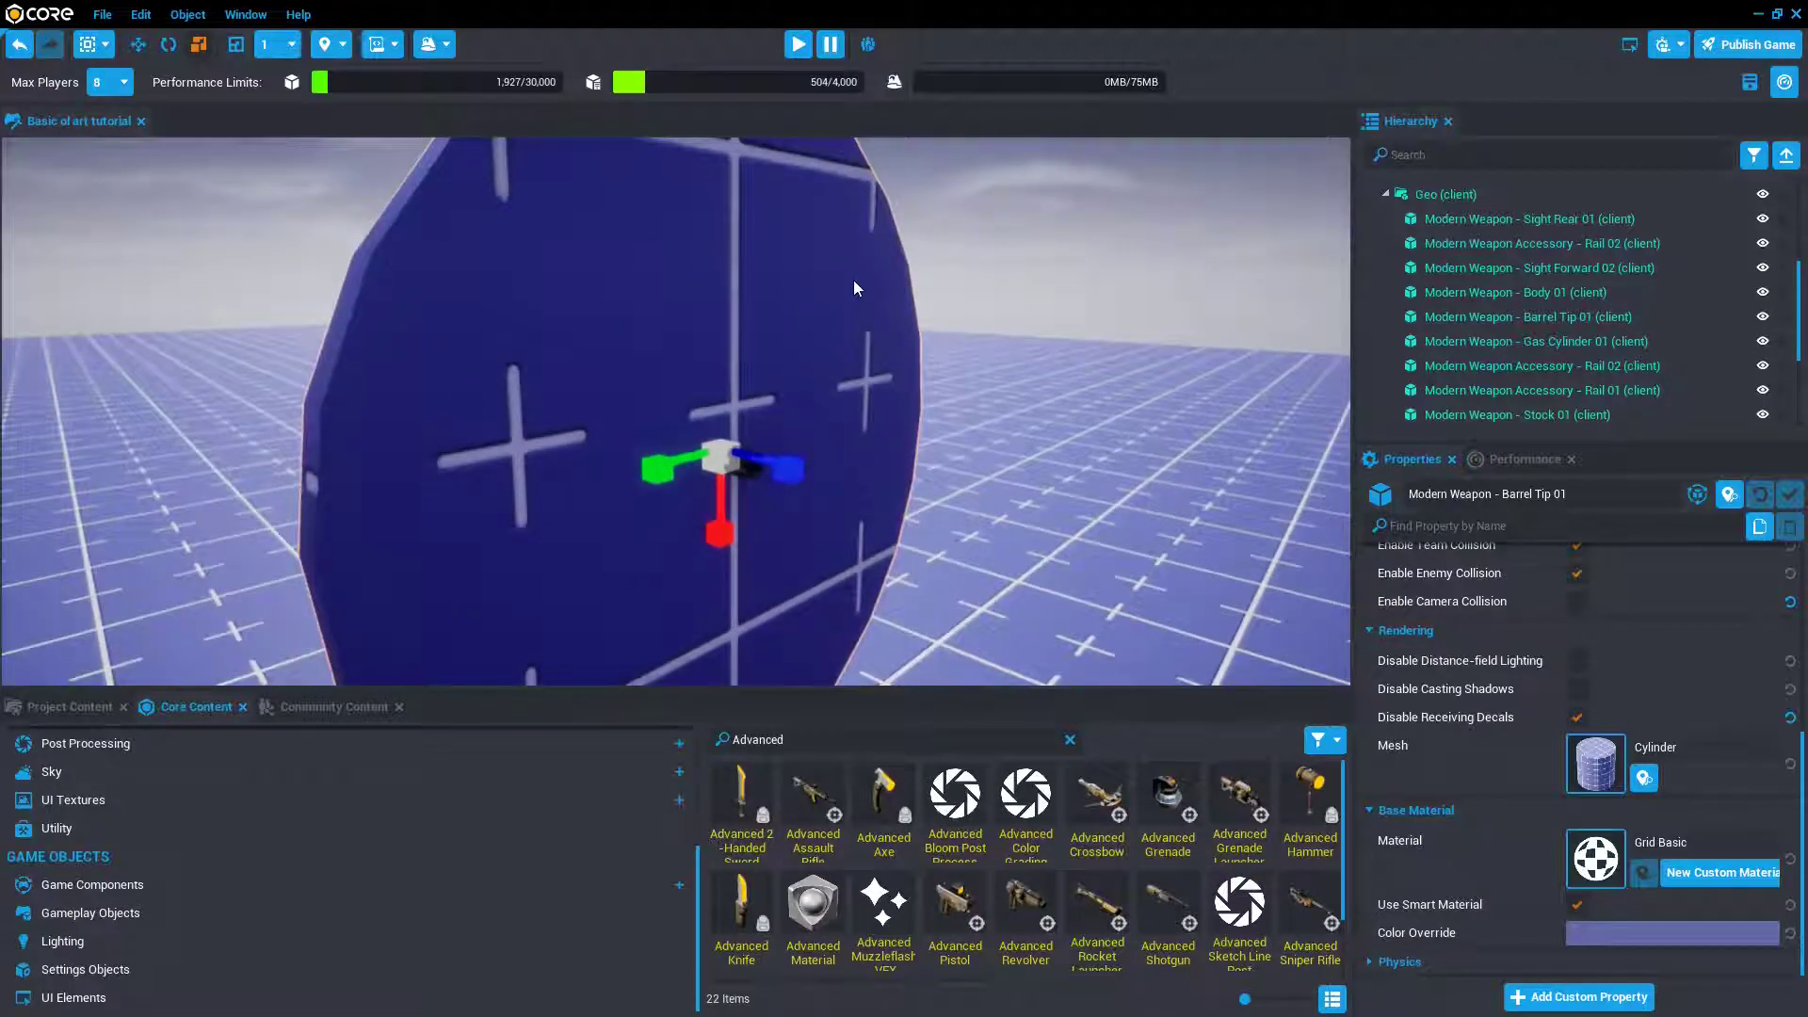
scroll(715, 298, down, 4)
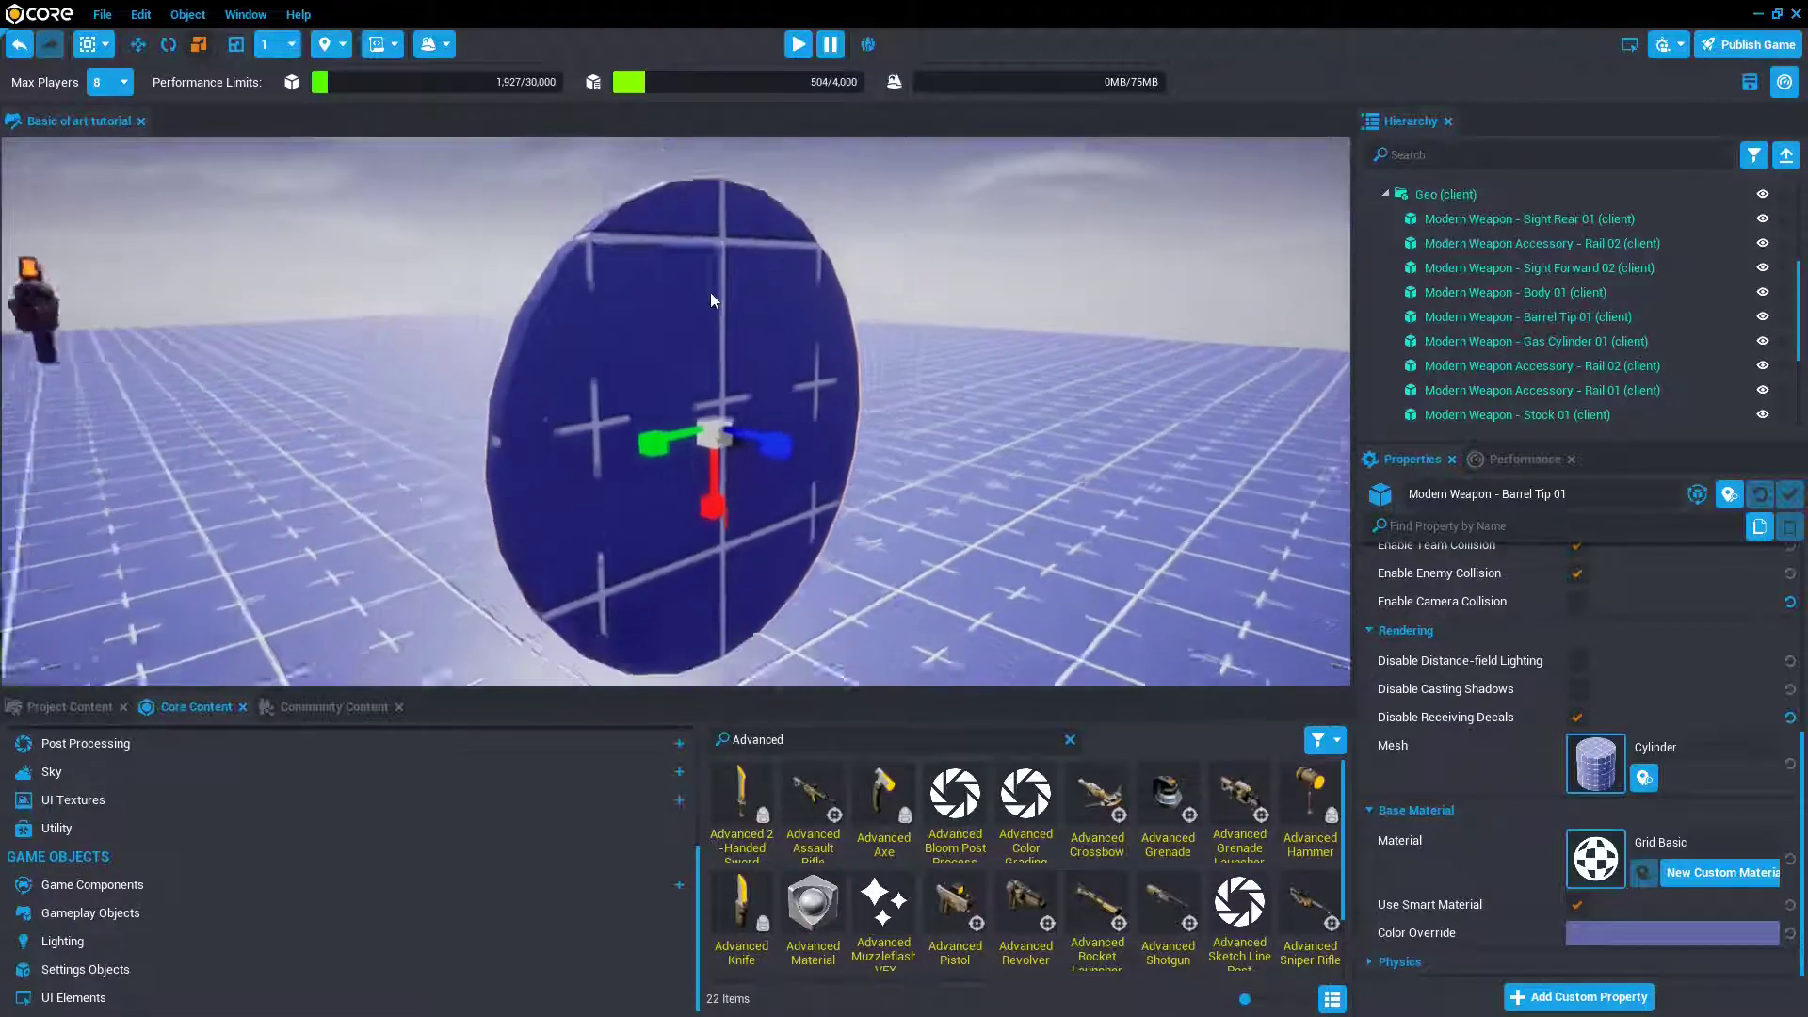
right_drag(669, 553, 896, 443)
mouse_move(746, 347)
right_down()
mouse_move(678, 367)
mouse_move(746, 346)
right_up()
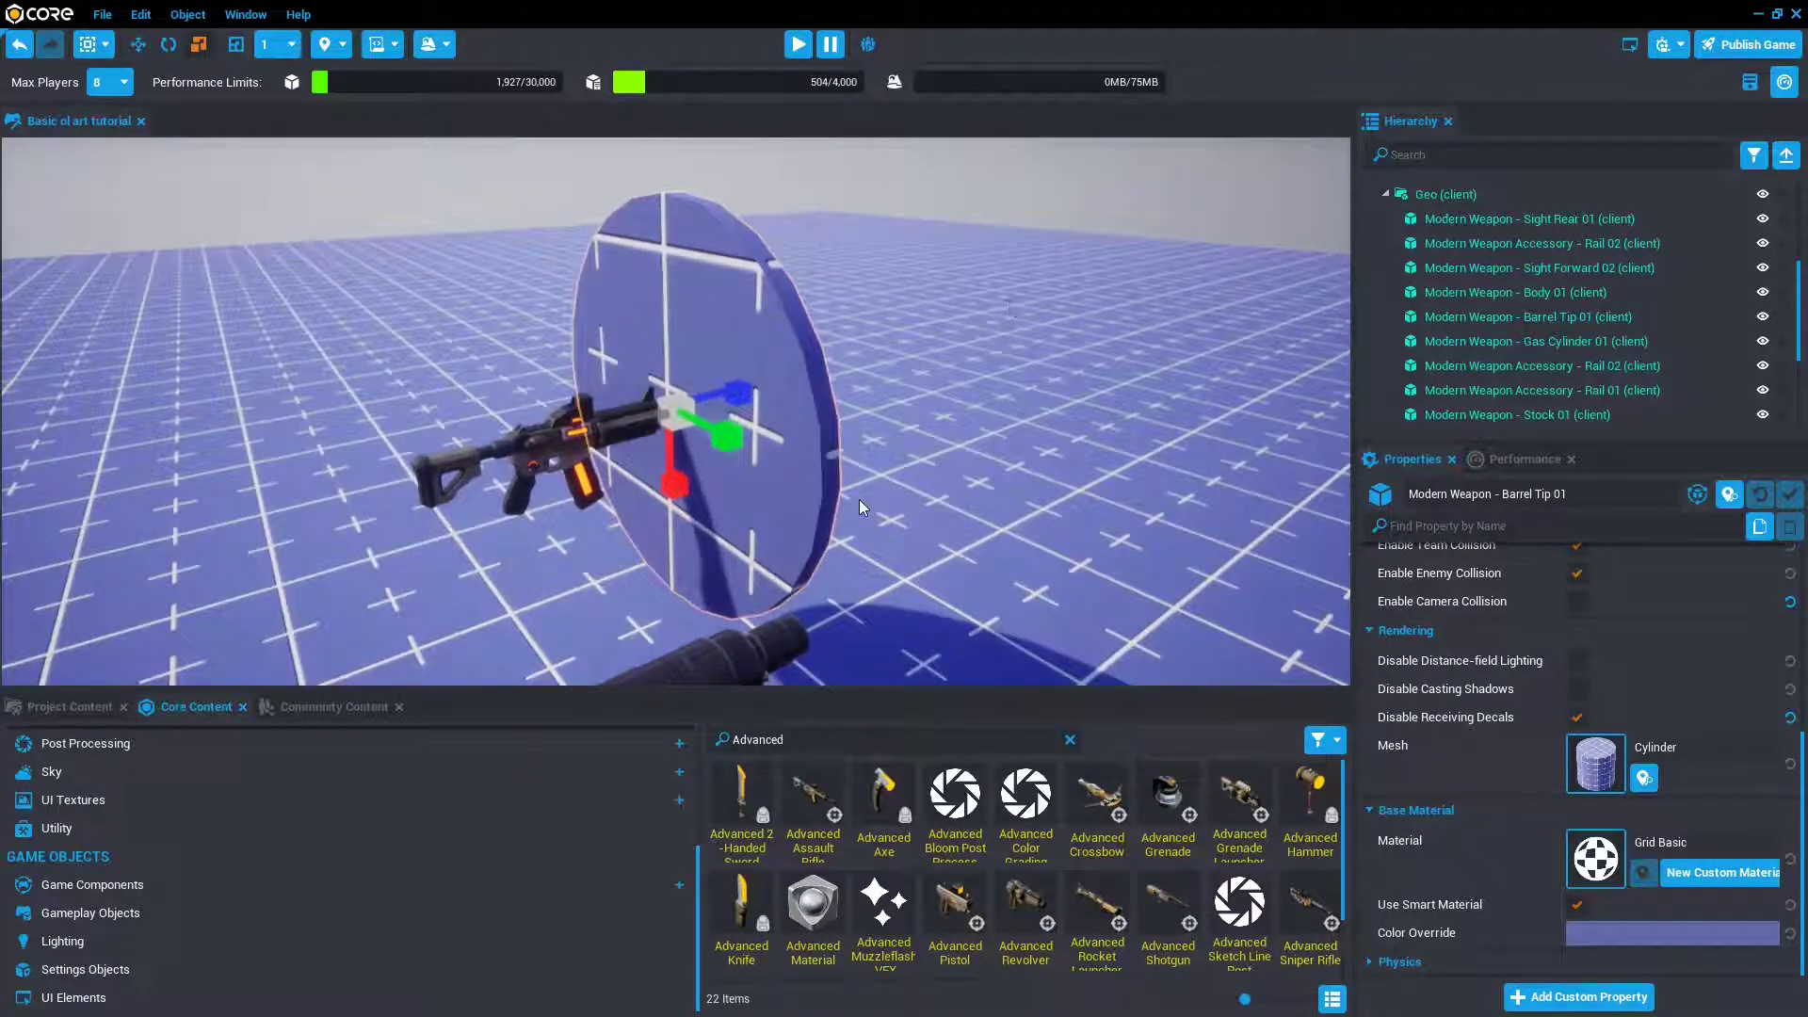
- Delete the cylinder disc from the rifle and collapse the Geo group in the hierarchy
key(Delete)
scroll(759, 442, up, 5)
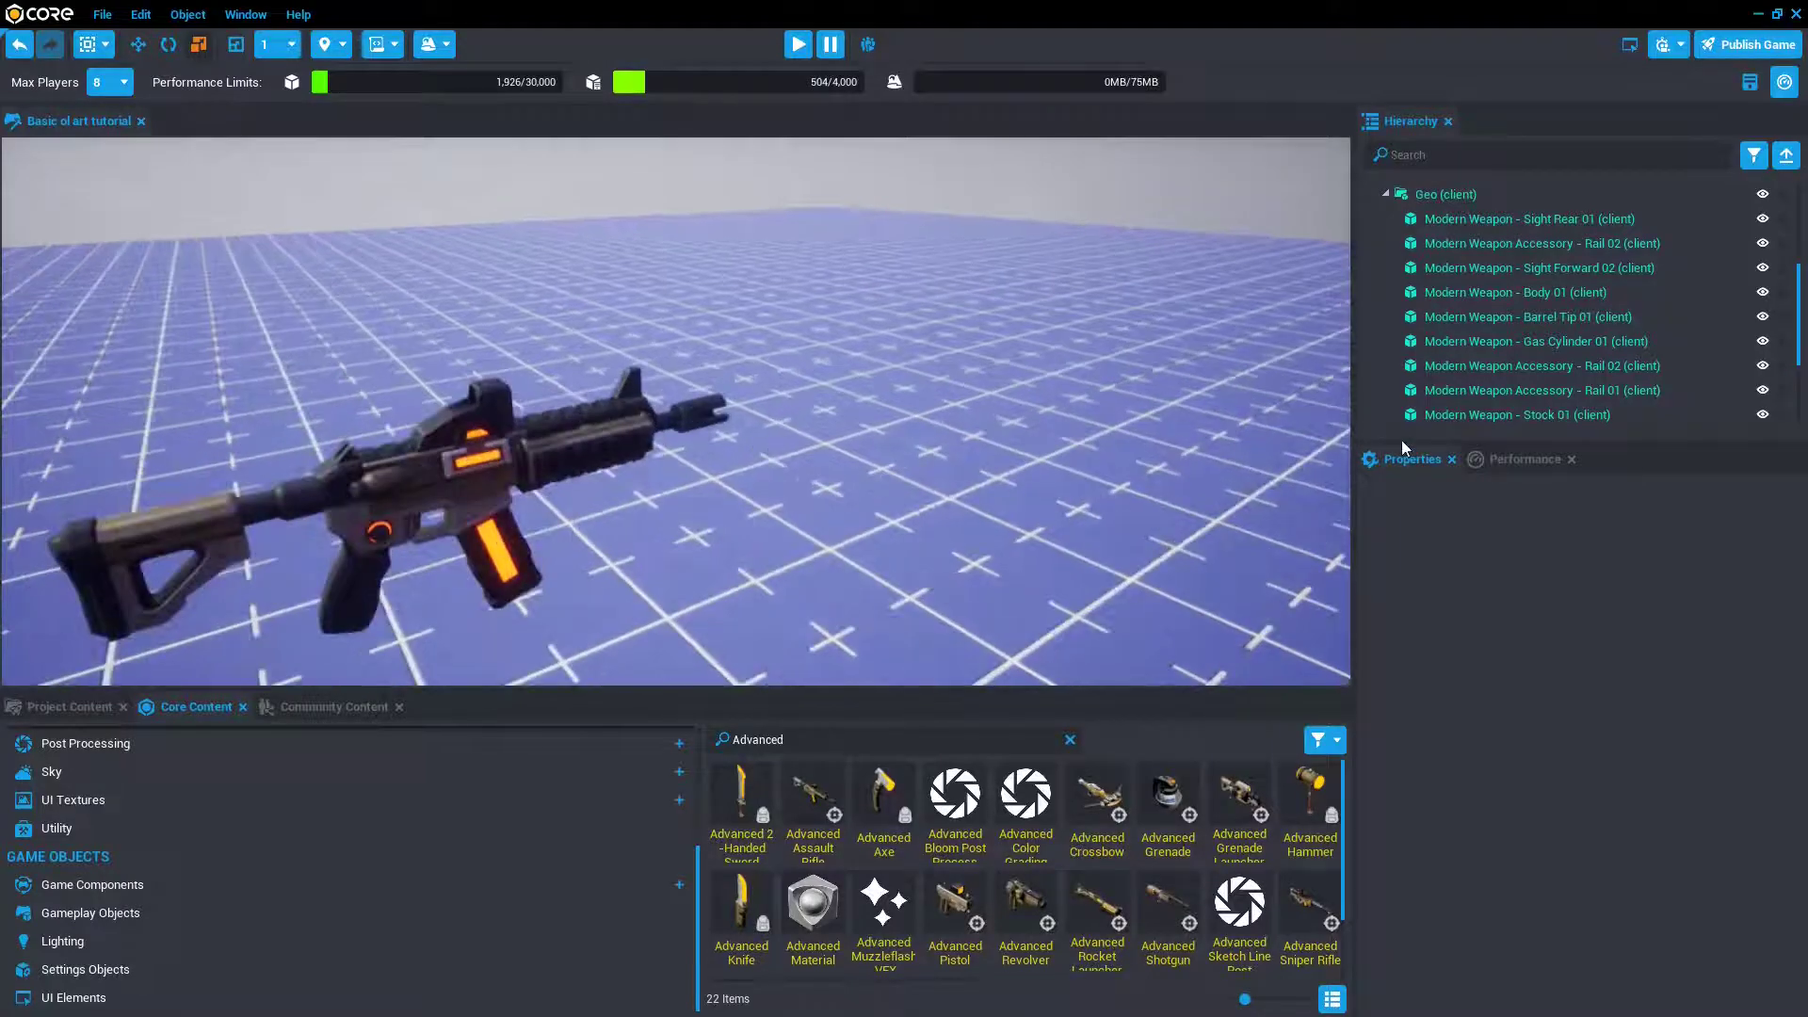
scroll(1475, 392, up, 2)
click(1386, 284)
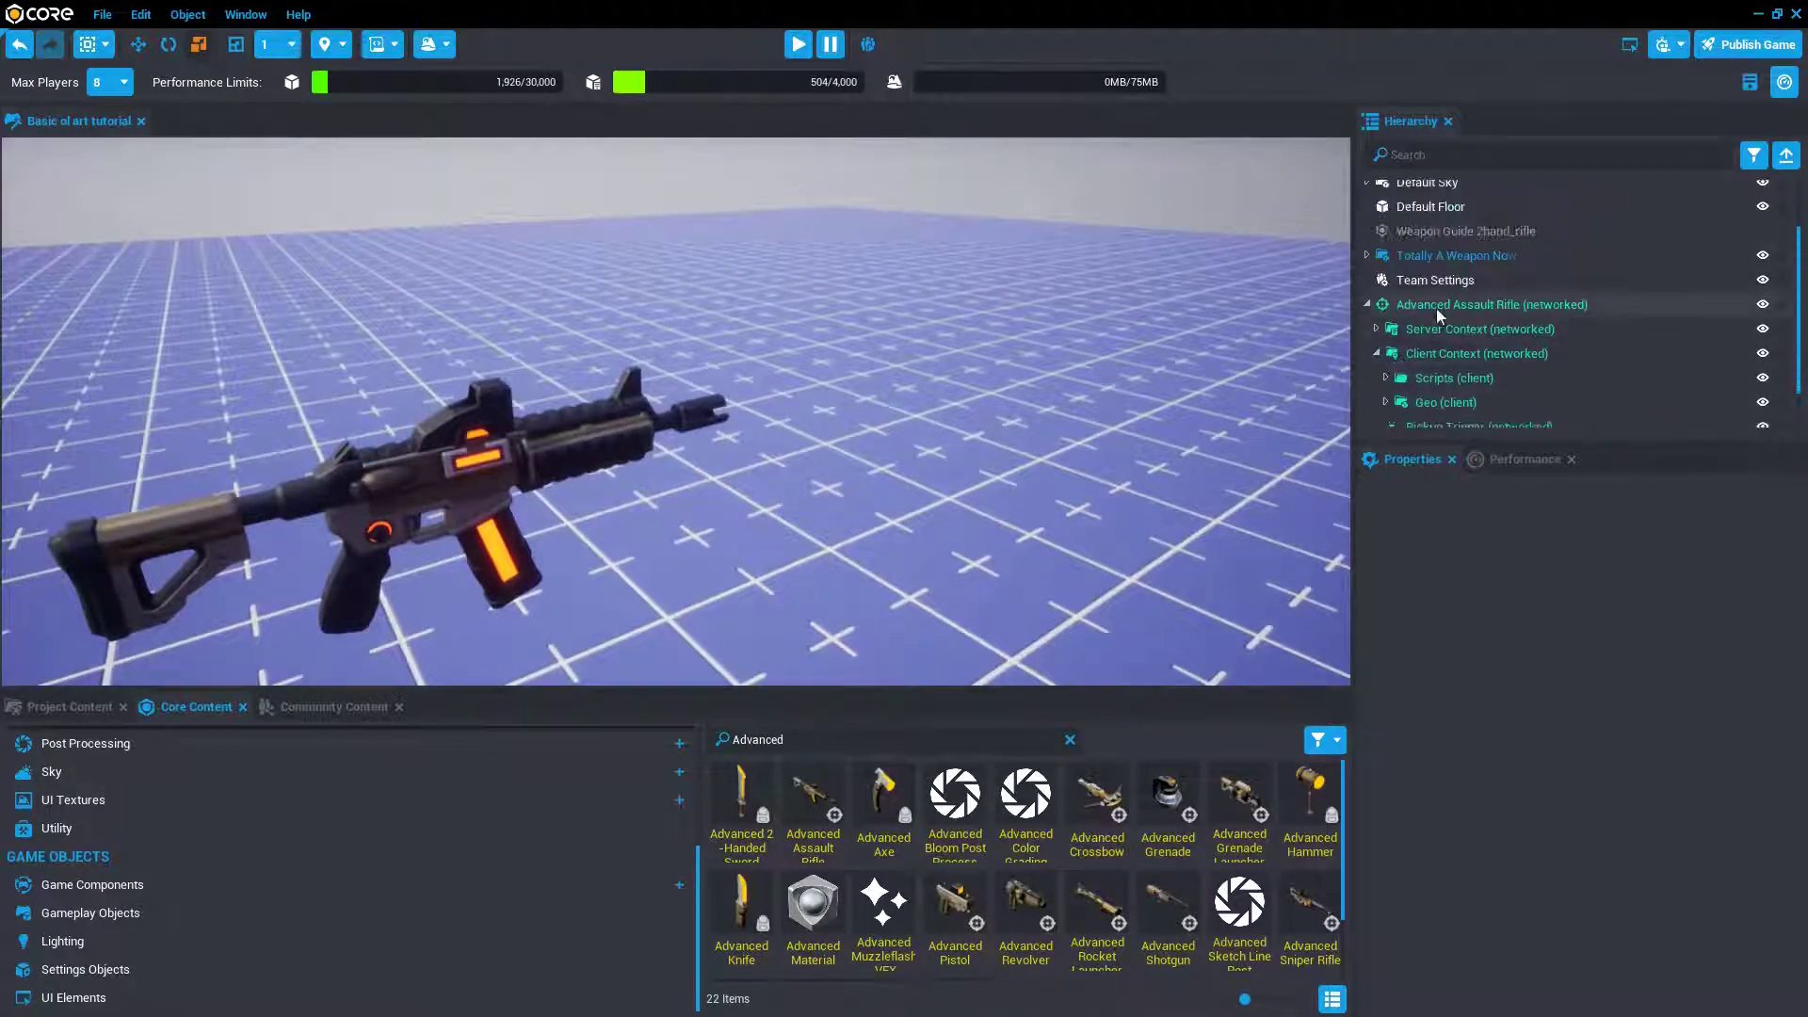
- Examine the Advanced Assault Rifle's Spread settings, including maximum spread, aperture and increase per shot, alongside the rifle model
click(1452, 309)
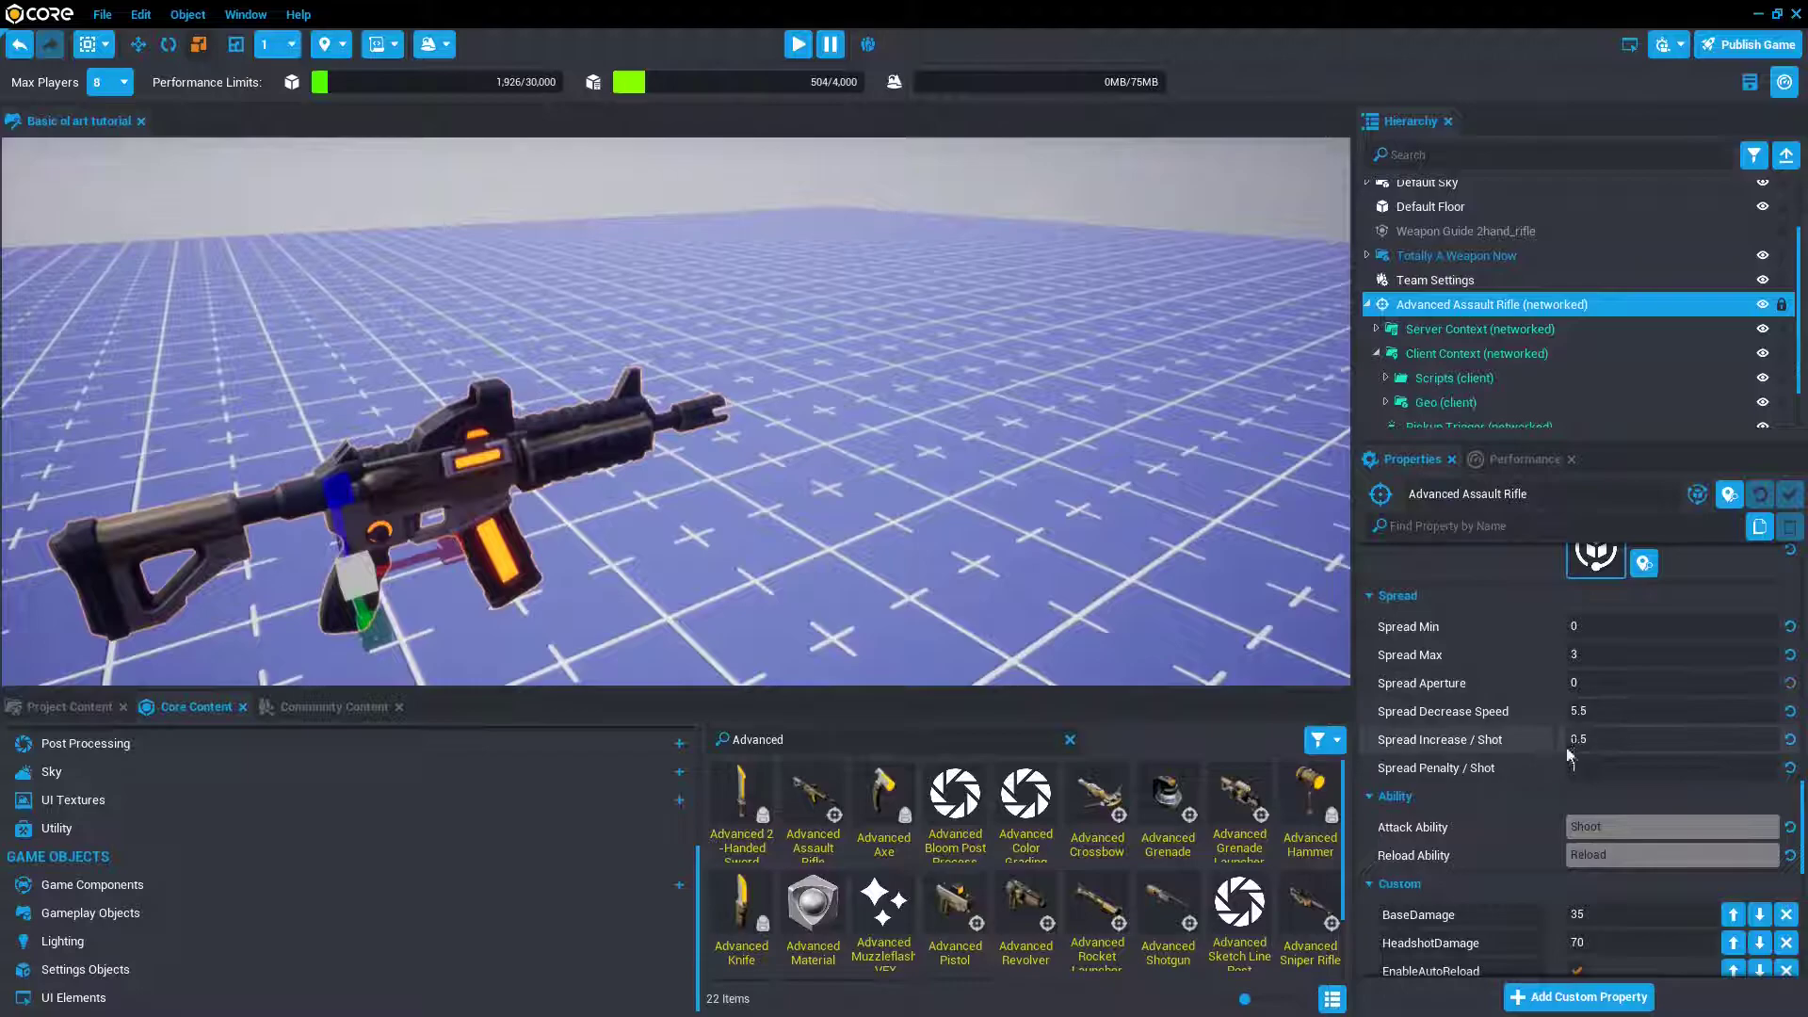
scroll(1565, 743, down, 3)
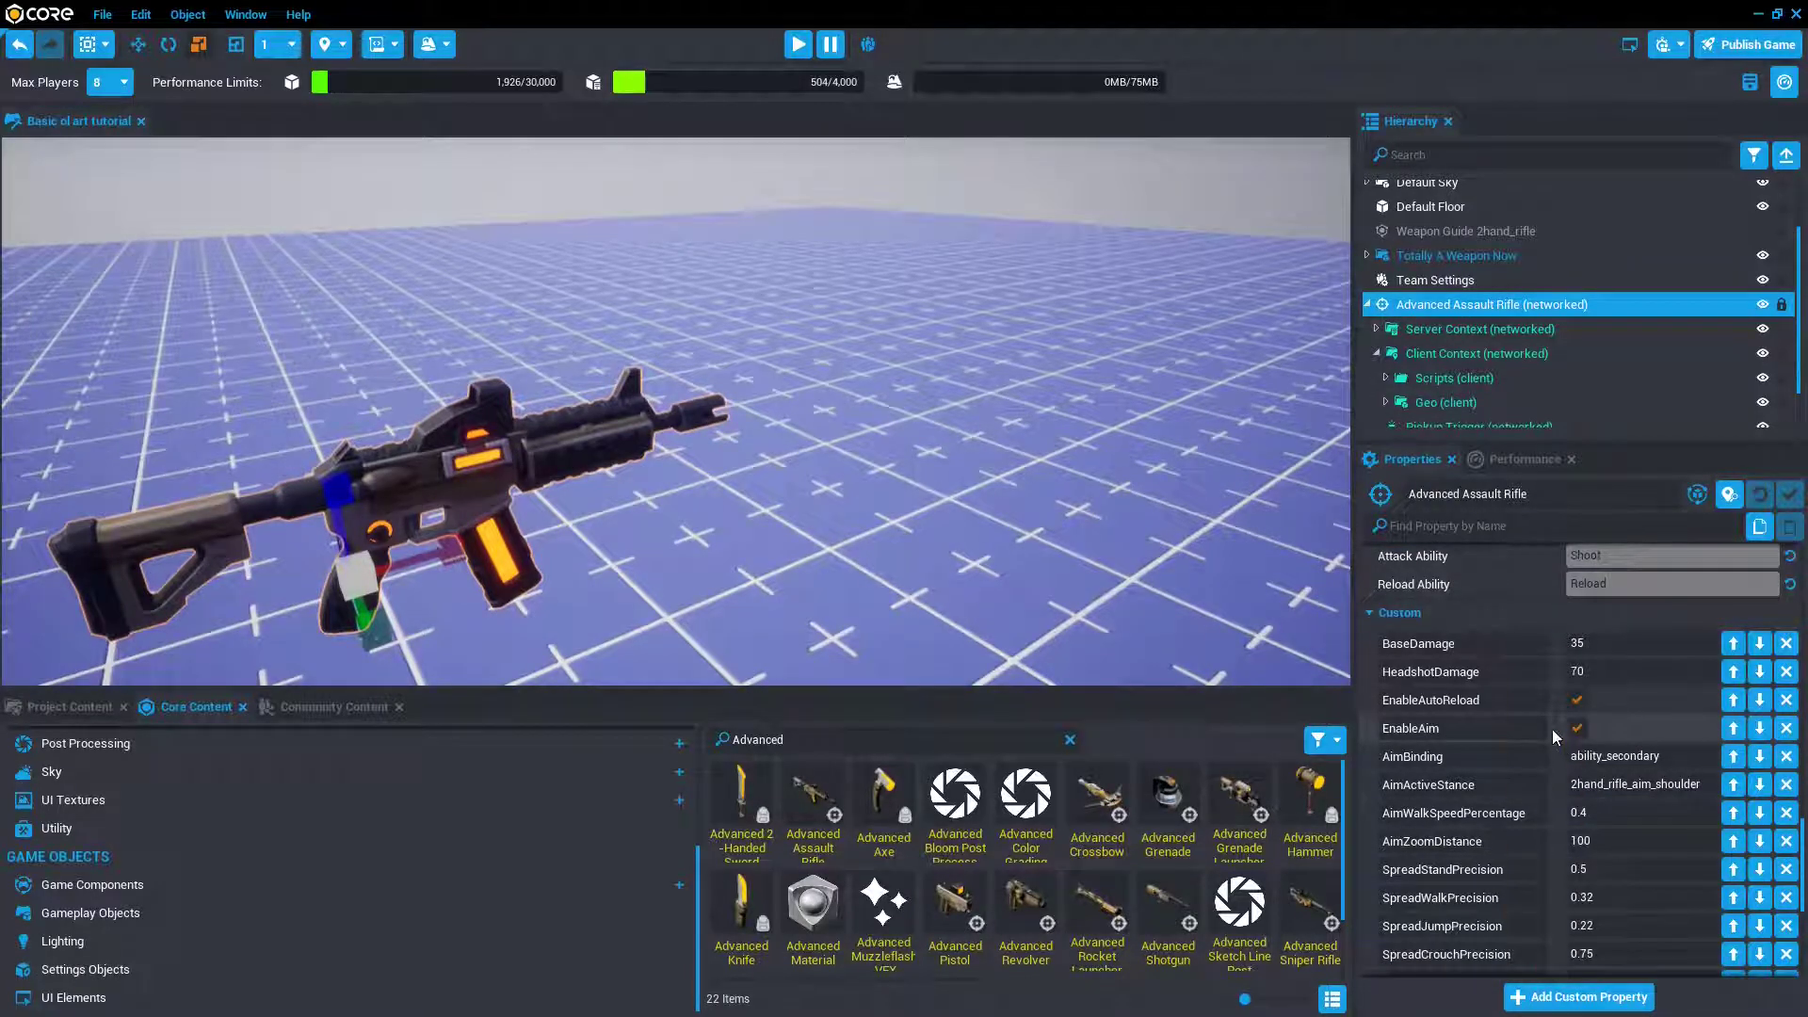
scroll(1544, 716, up, 3)
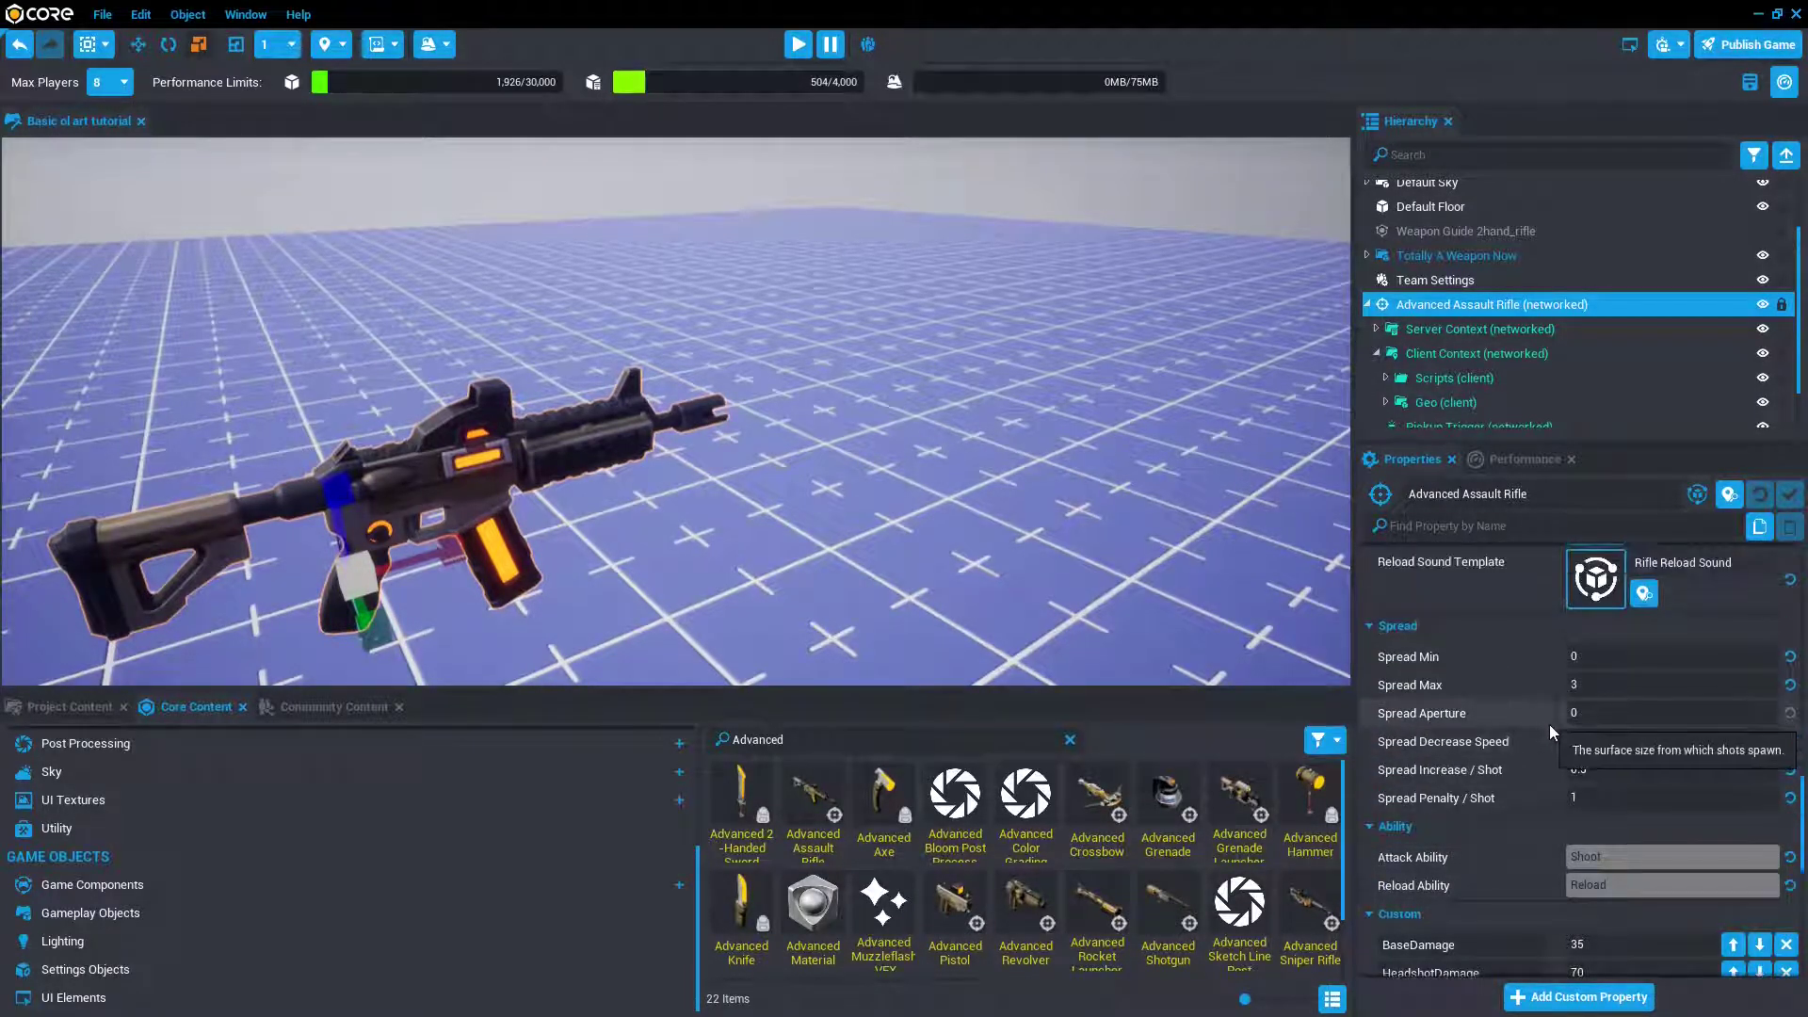
right_drag(968, 533, 1215, 625)
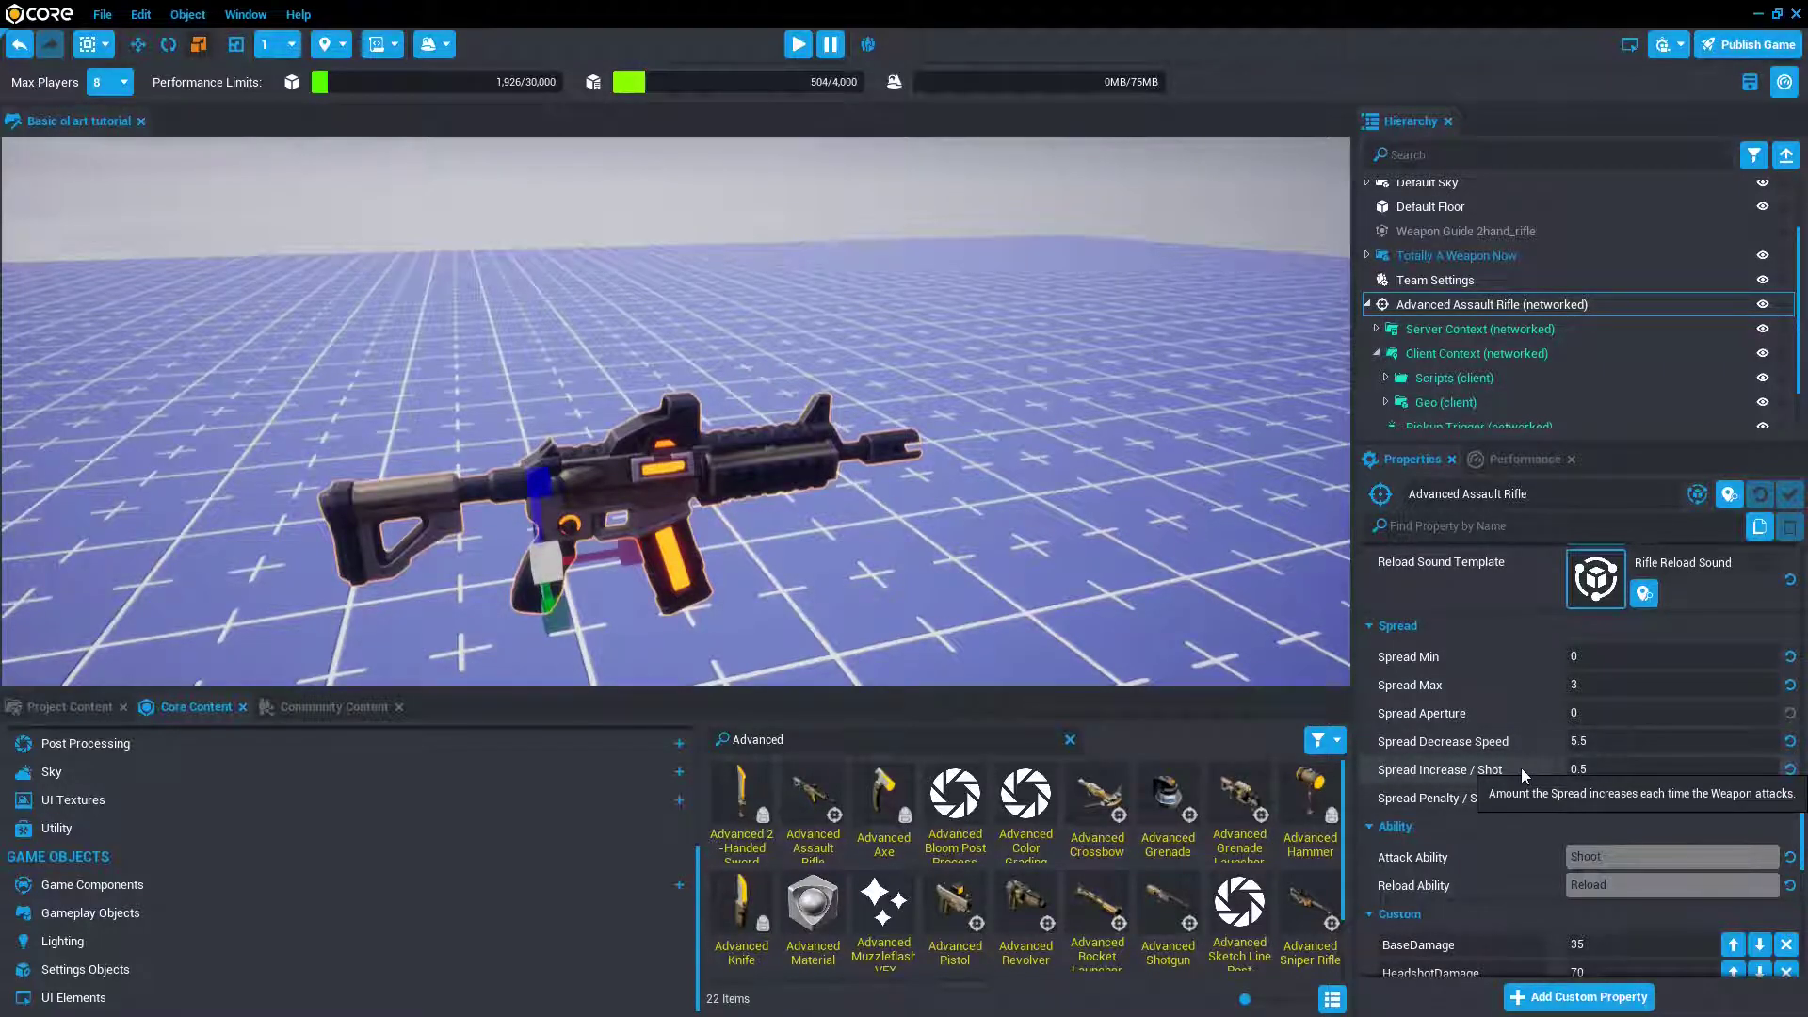
click(1599, 769)
scroll(1084, 514, up, 1)
scroll(1085, 514, up, 2)
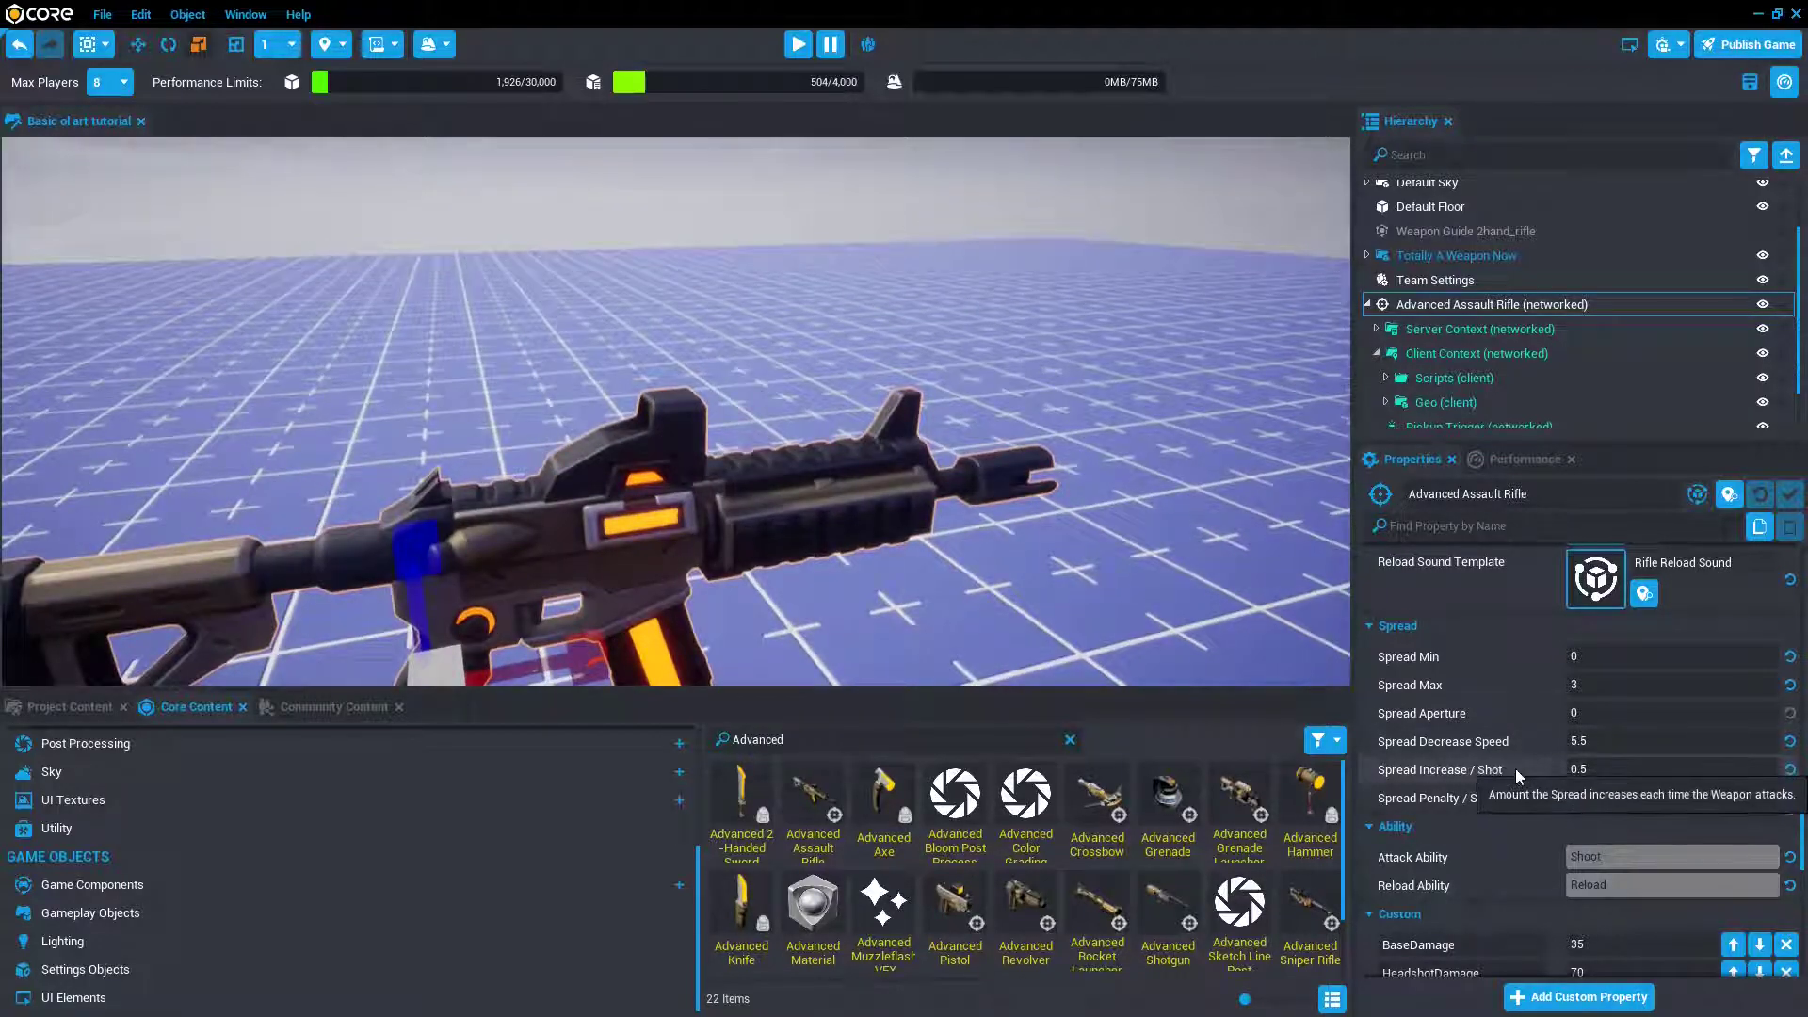
scroll(997, 545, down, 3)
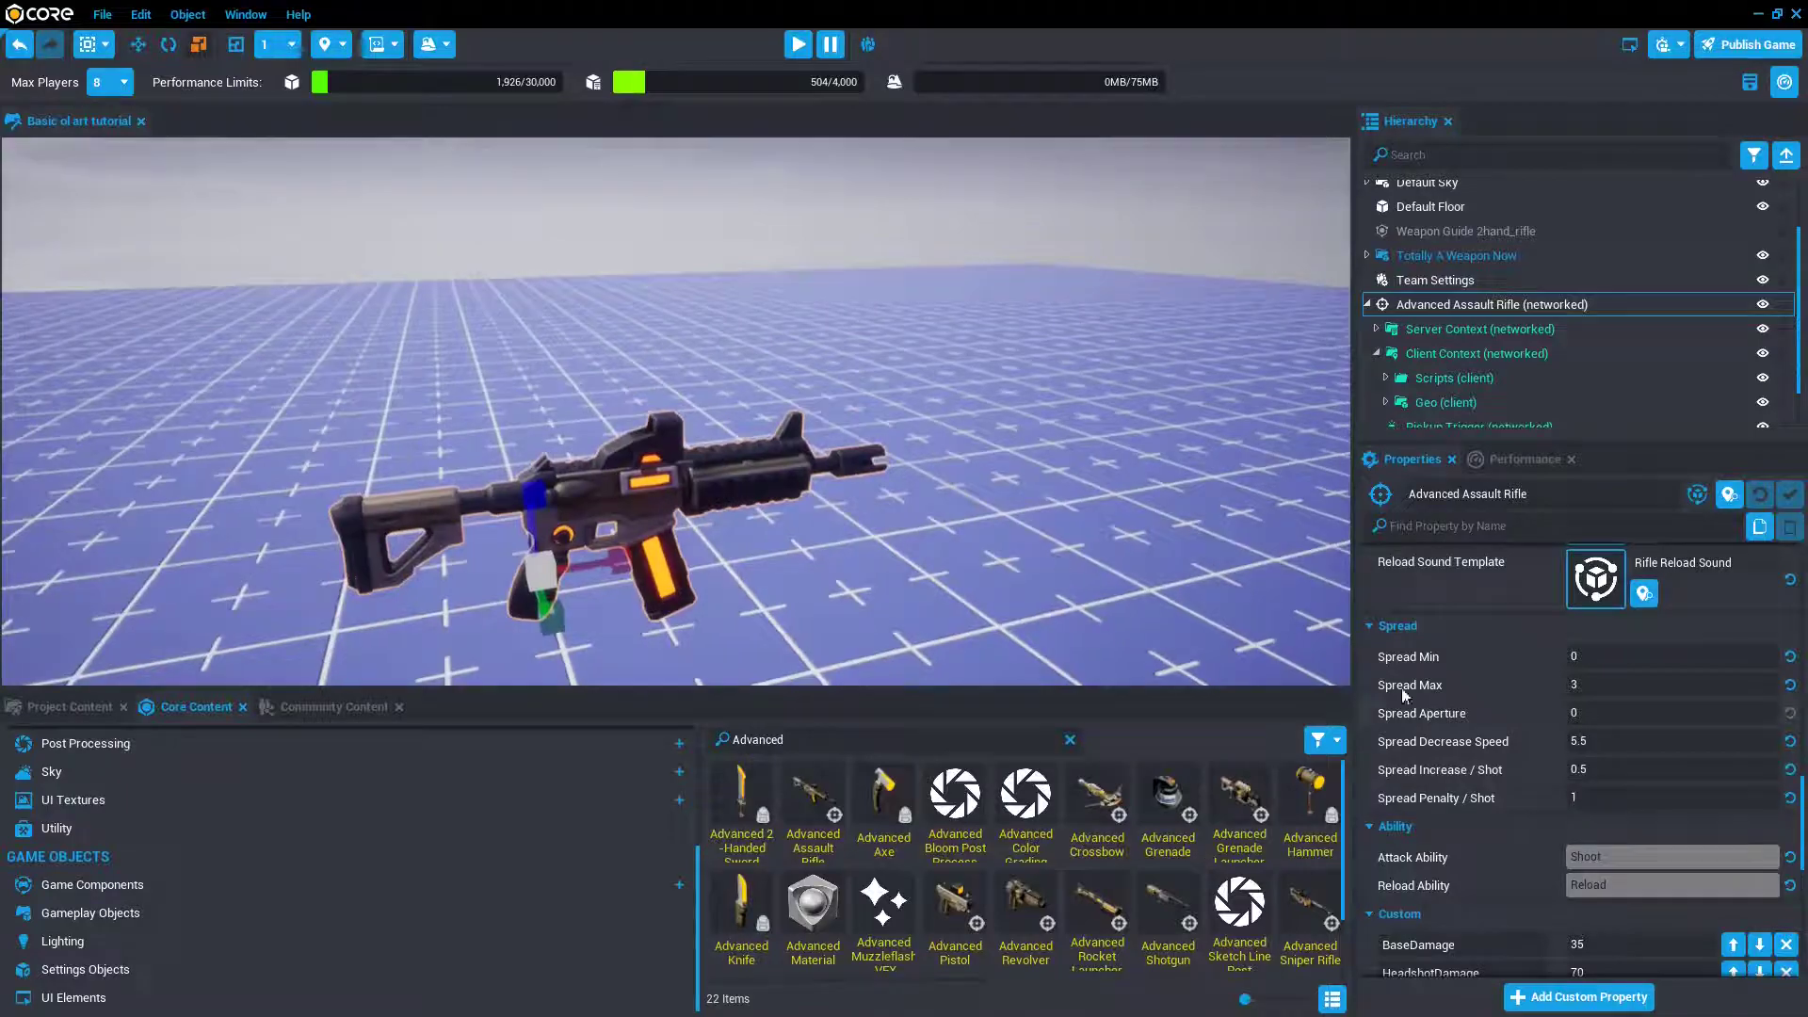
click(1601, 769)
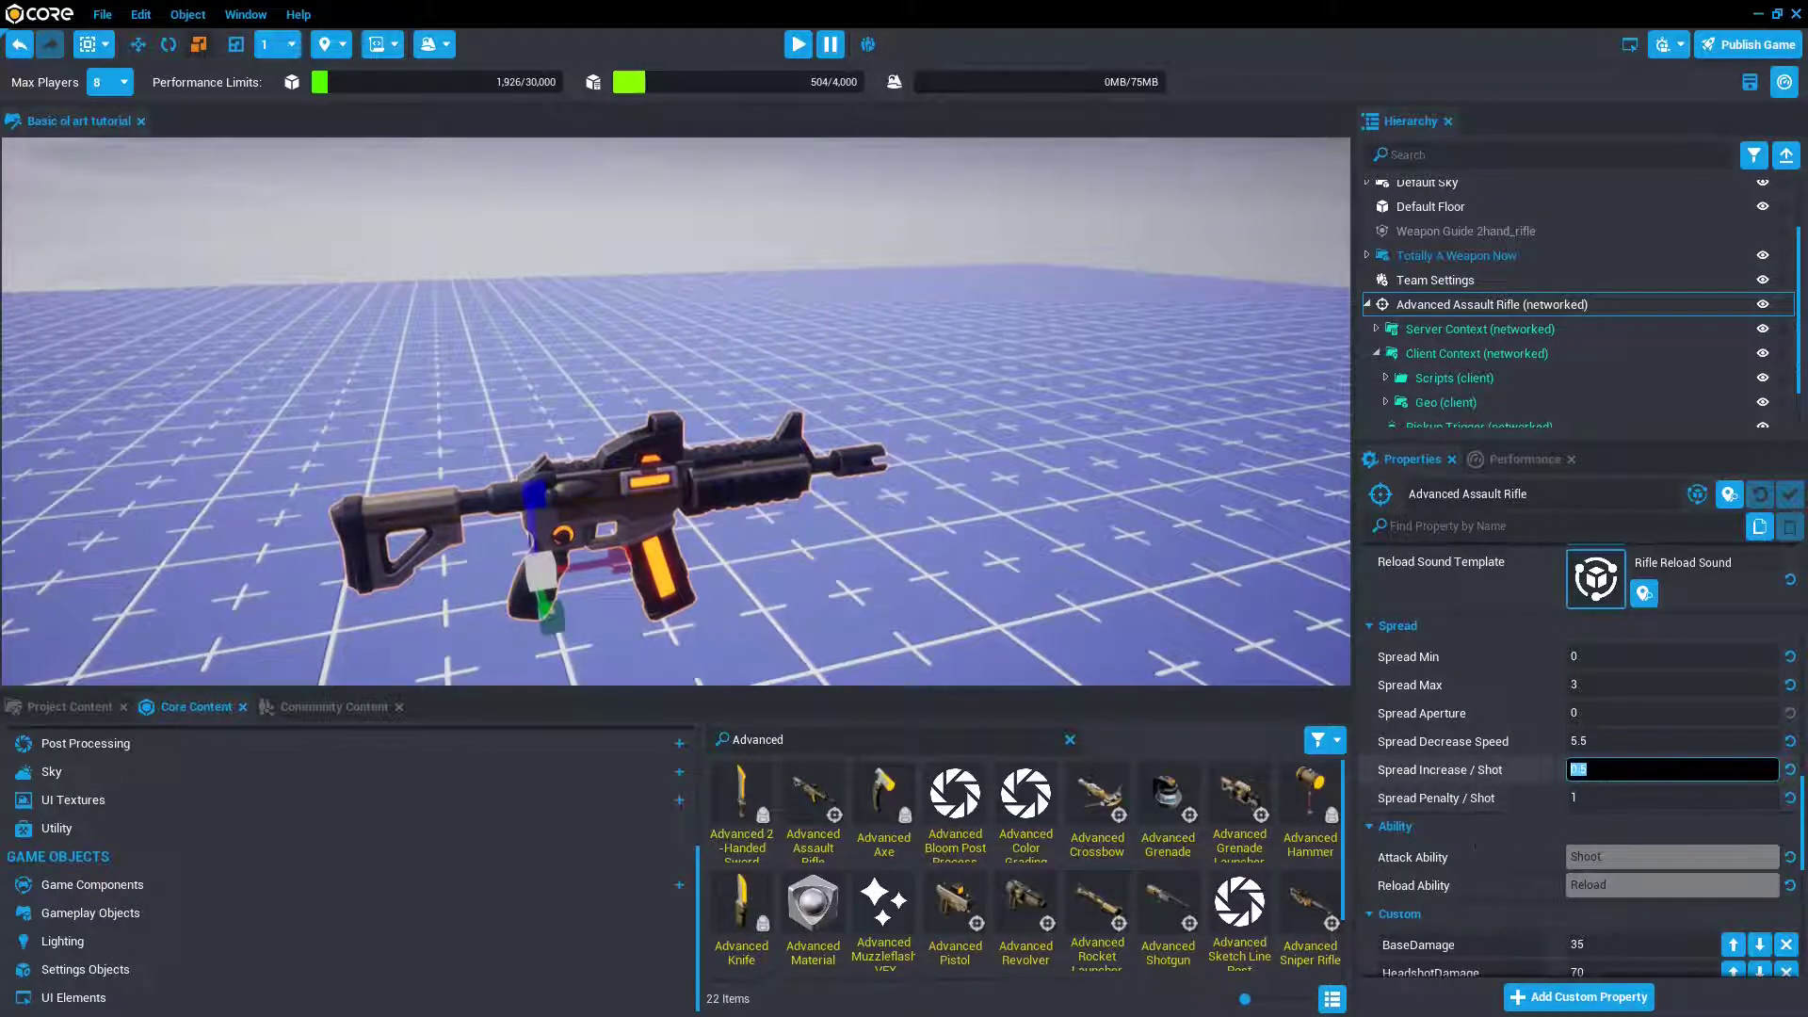
scroll(1296, 608, up, 3)
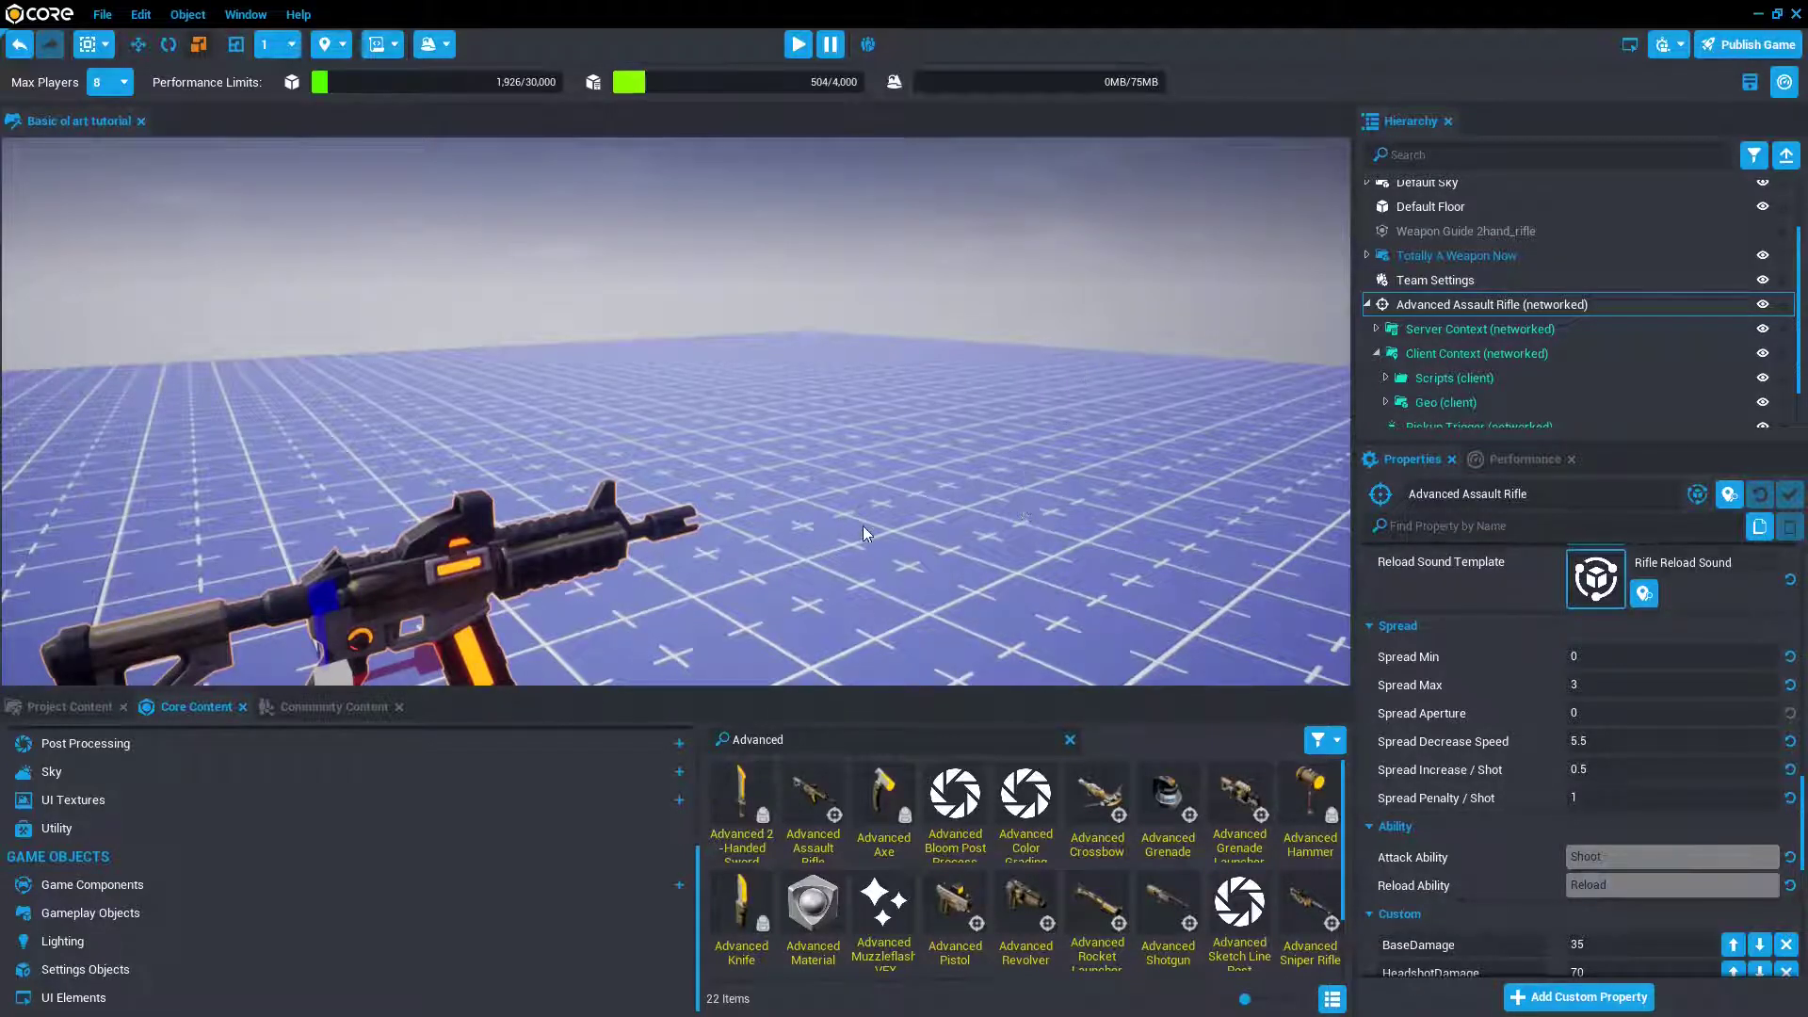
click(1582, 769)
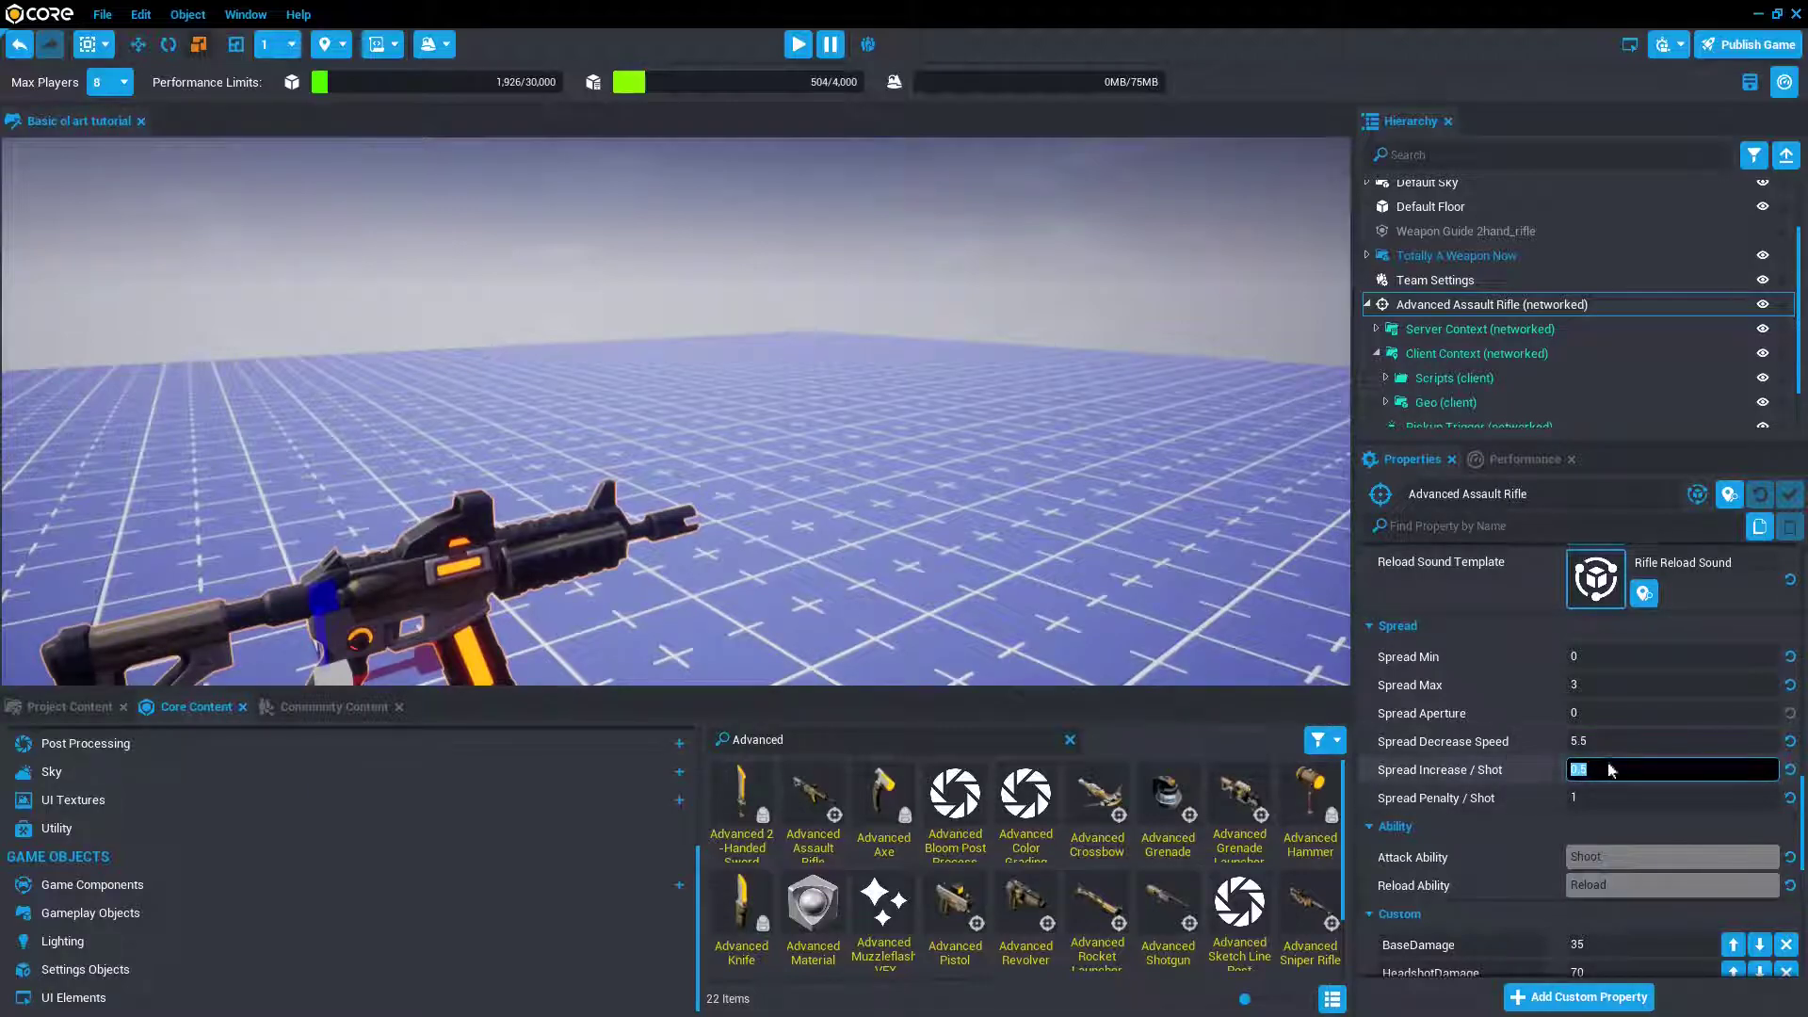
- Set the Advanced Assault Rifle's Spread Penalty / Shot to 15
click(1616, 798)
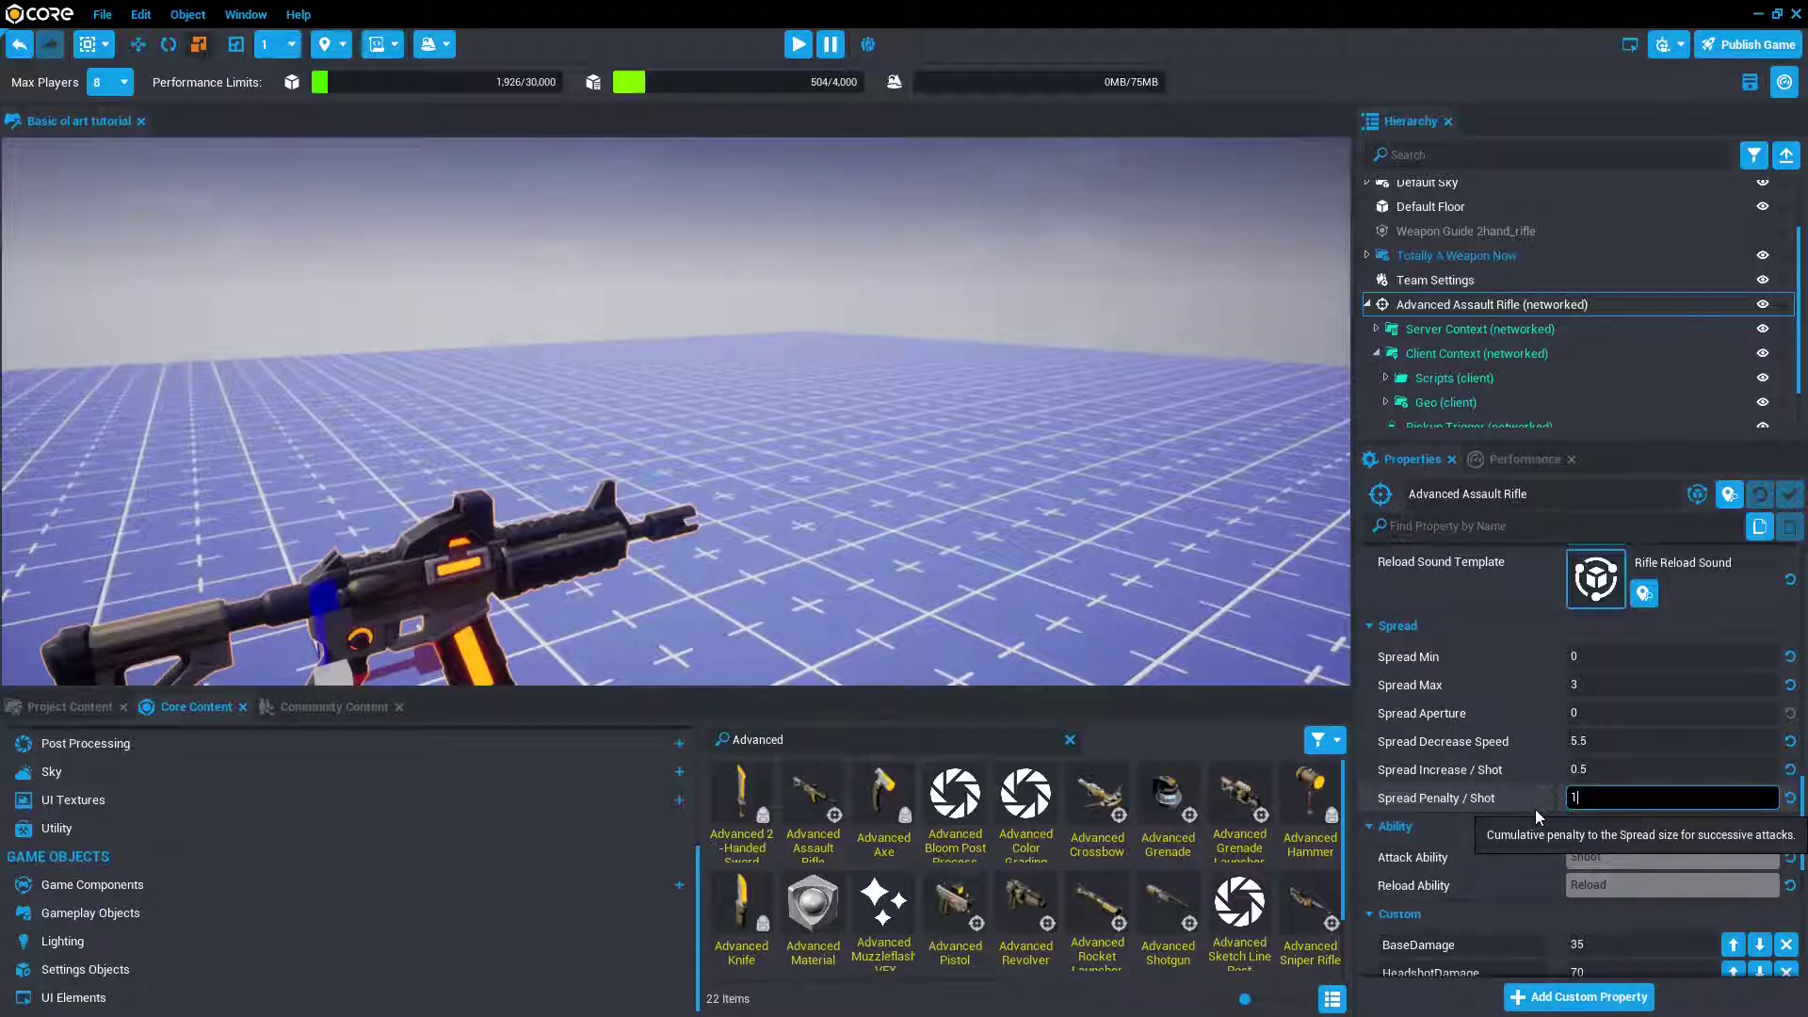
text(15)
key(Return)
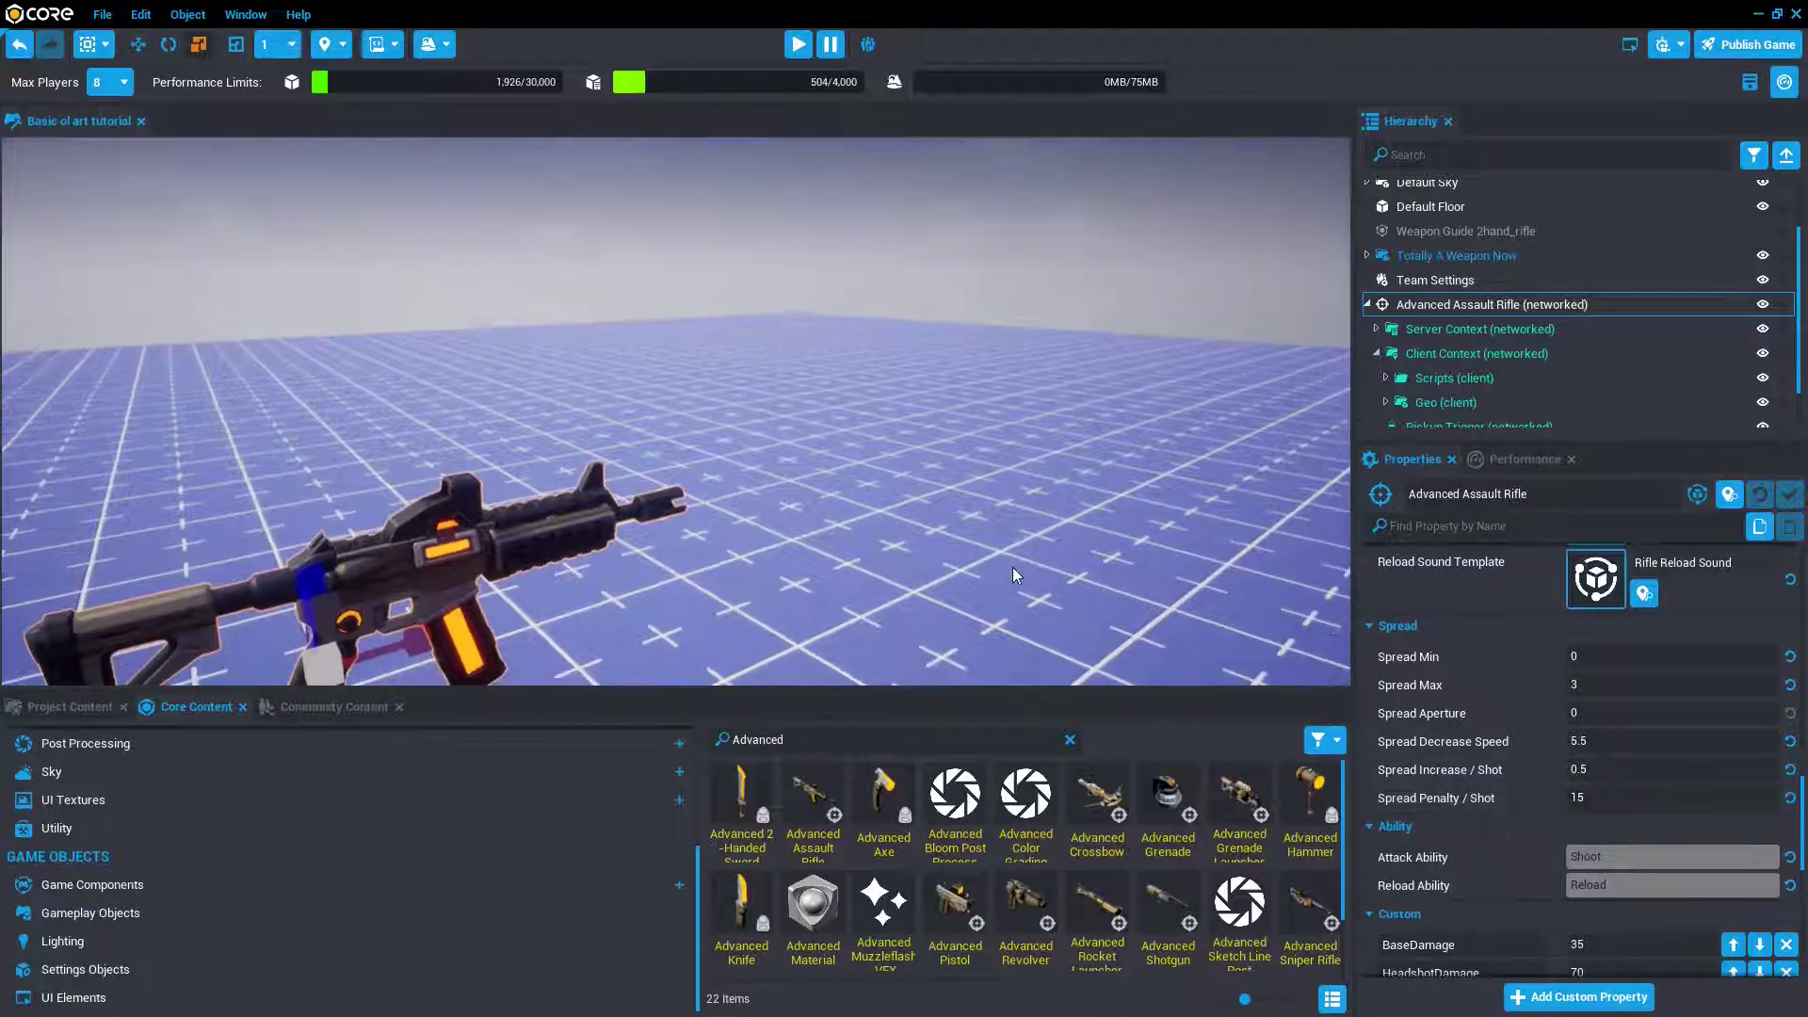
- Review the Advanced Assault Rifle's Attack and Reload Ability properties and expand the rifle to show its ability objects
key(equal)
key(equal)
click(1499, 393)
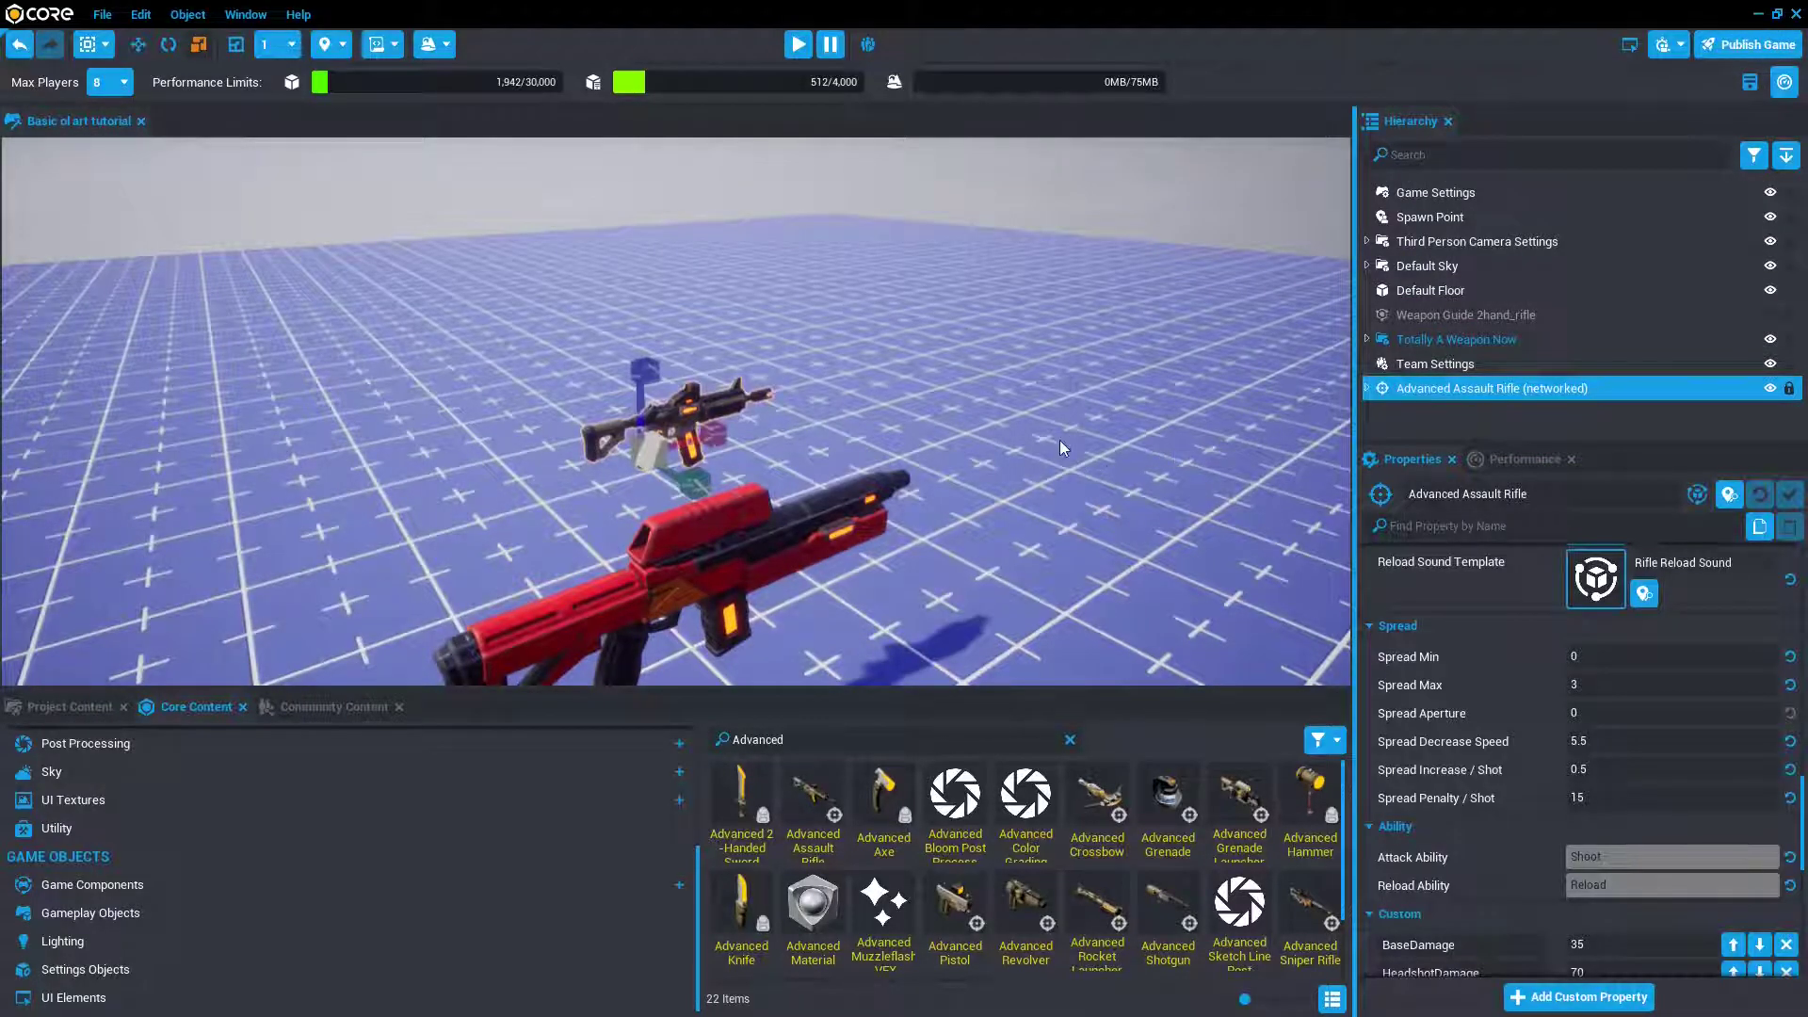
scroll(1516, 659, down, 3)
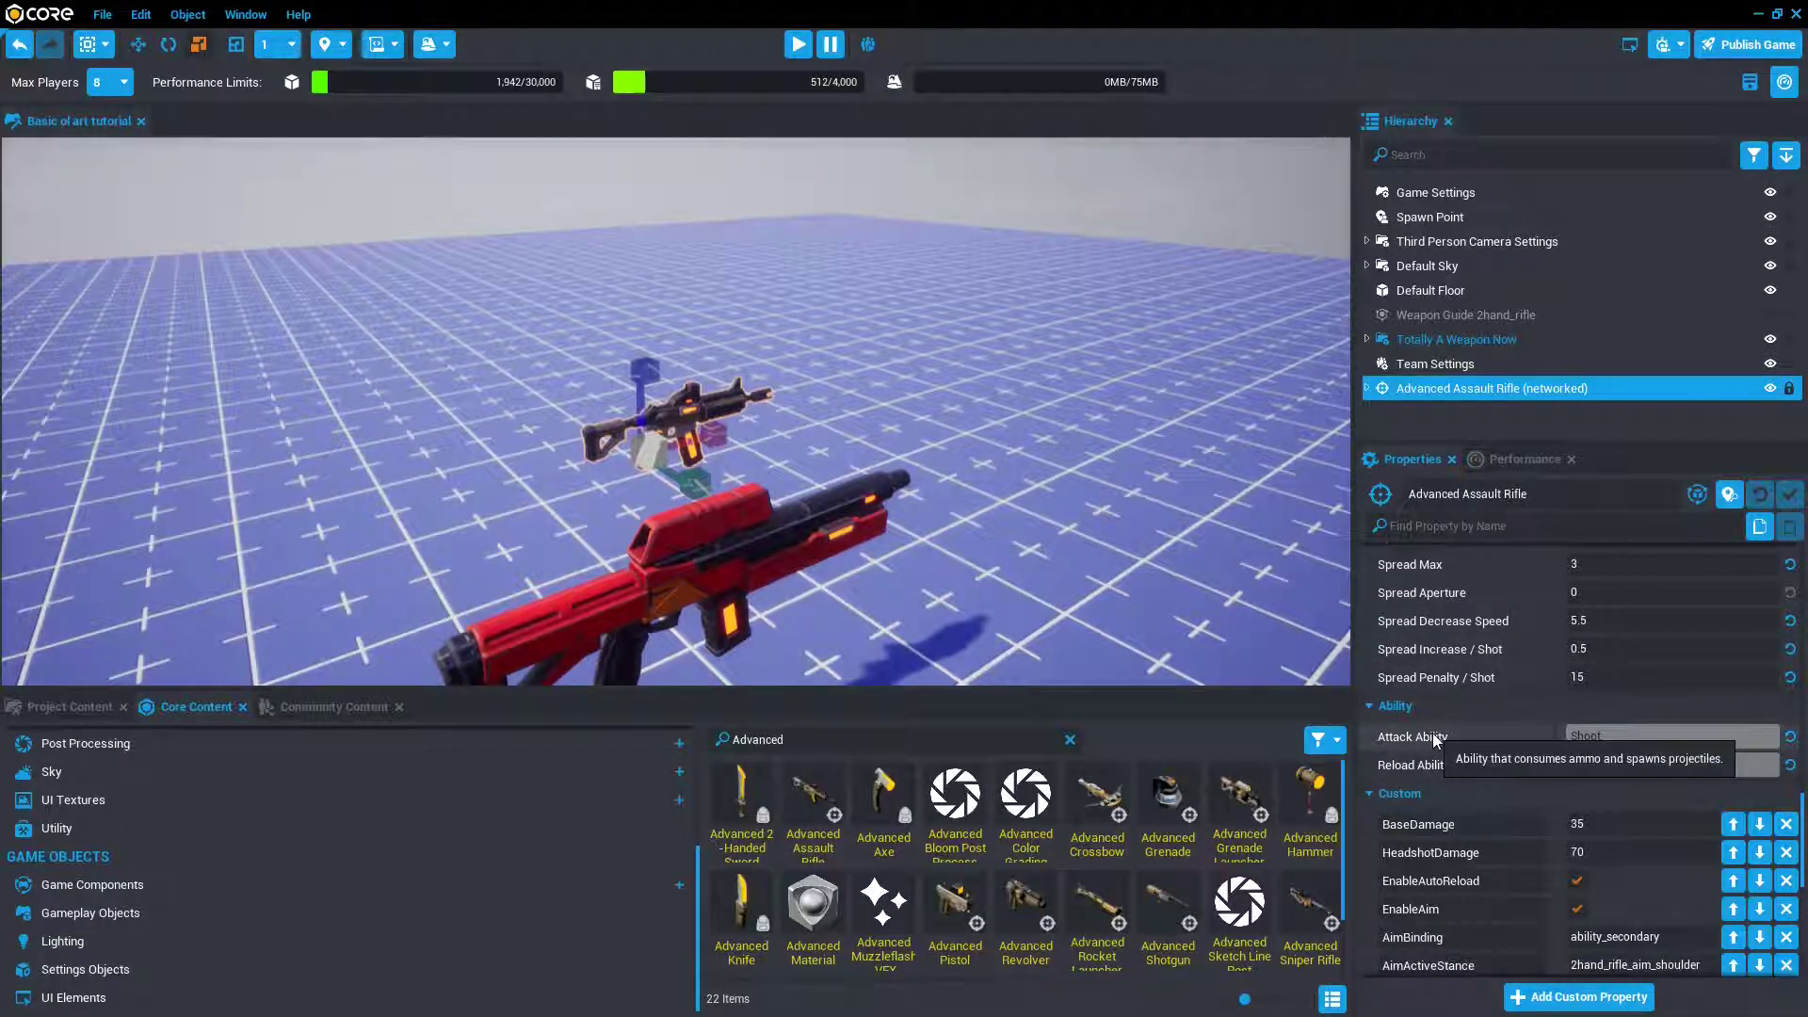
click(1366, 388)
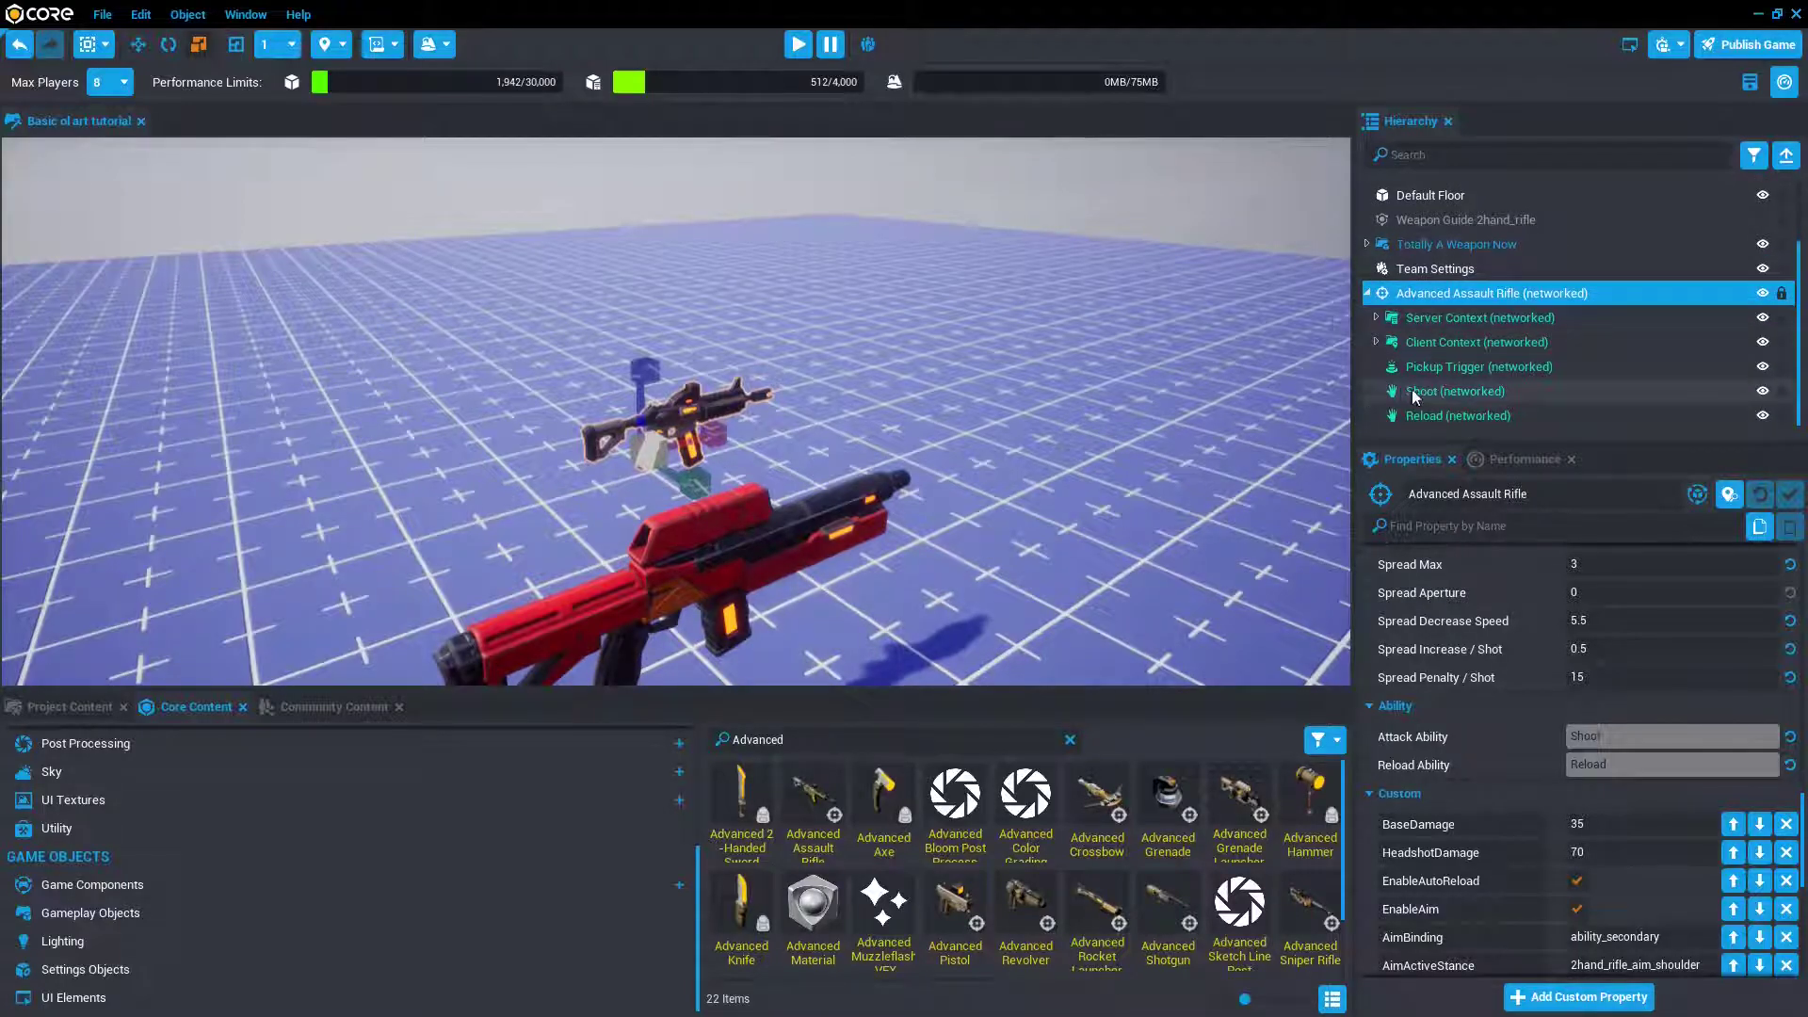
- Select the rifle's Shoot ability and examine its action binding, animation, and Cast, Execute, Recovery and Cooldown phase settings
click(1444, 392)
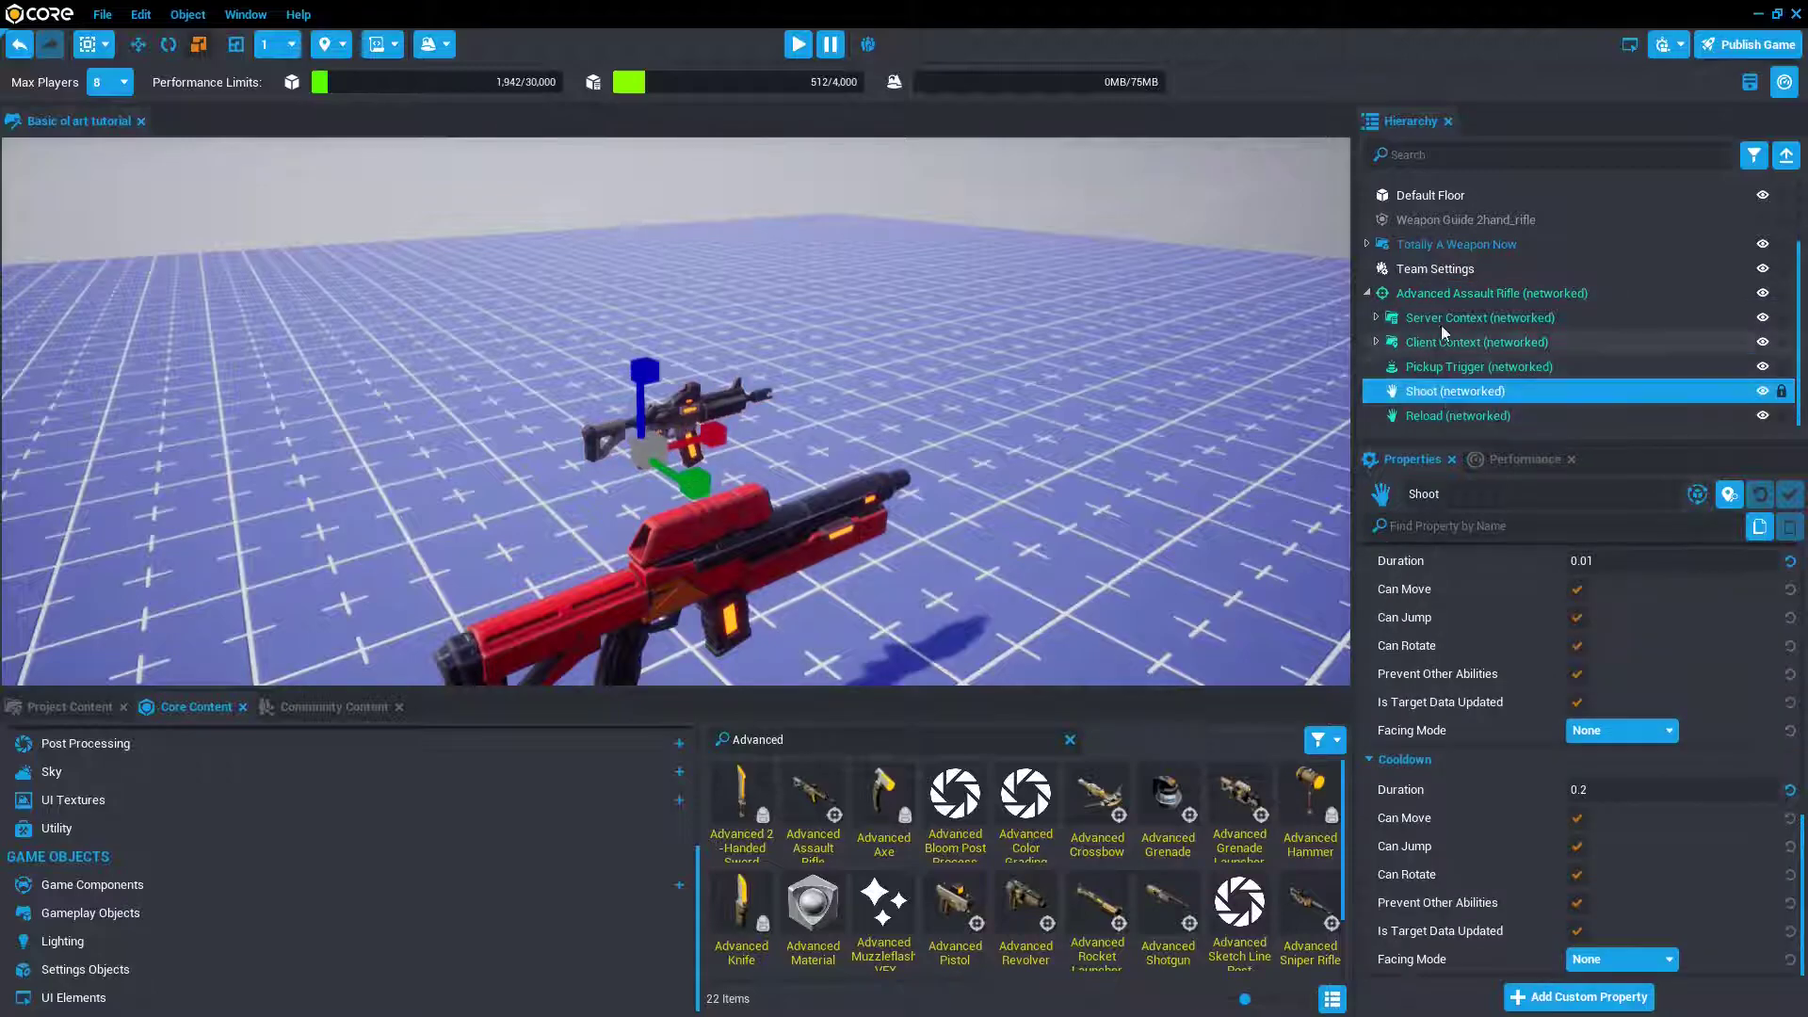
scroll(1500, 624, down, 5)
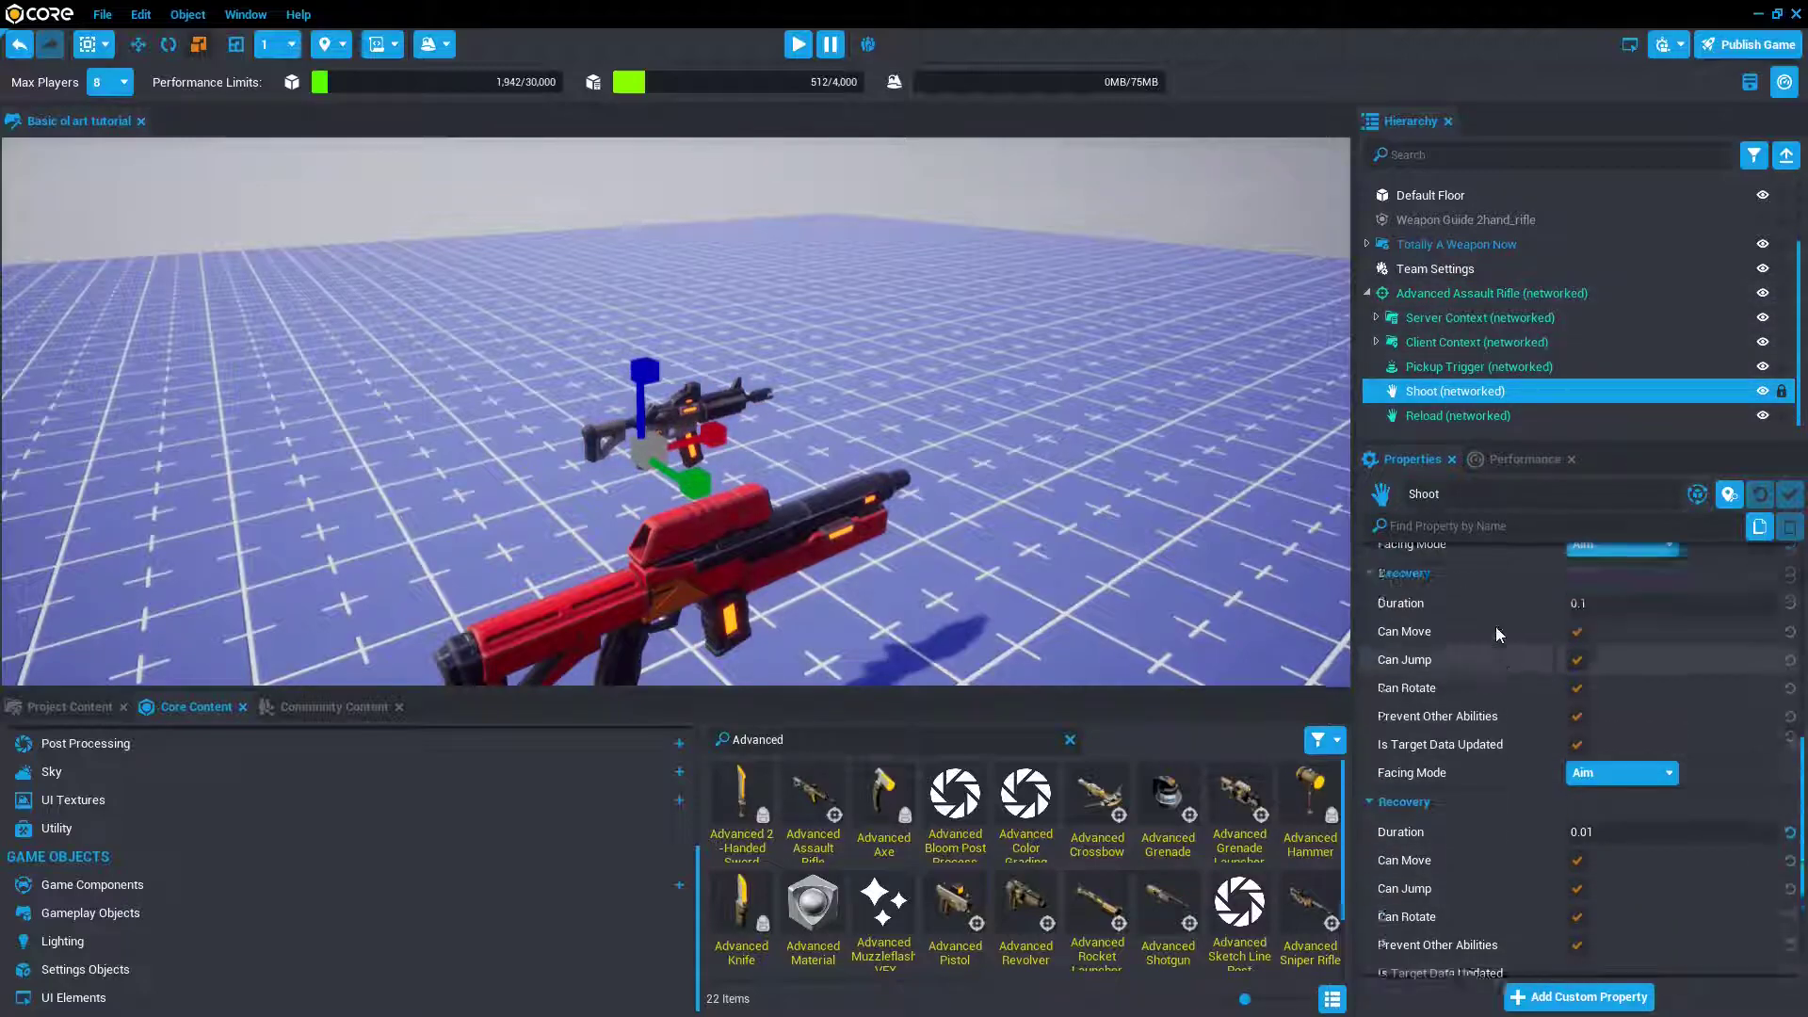
scroll(1496, 625, up, 10)
scroll(1496, 625, down, 3)
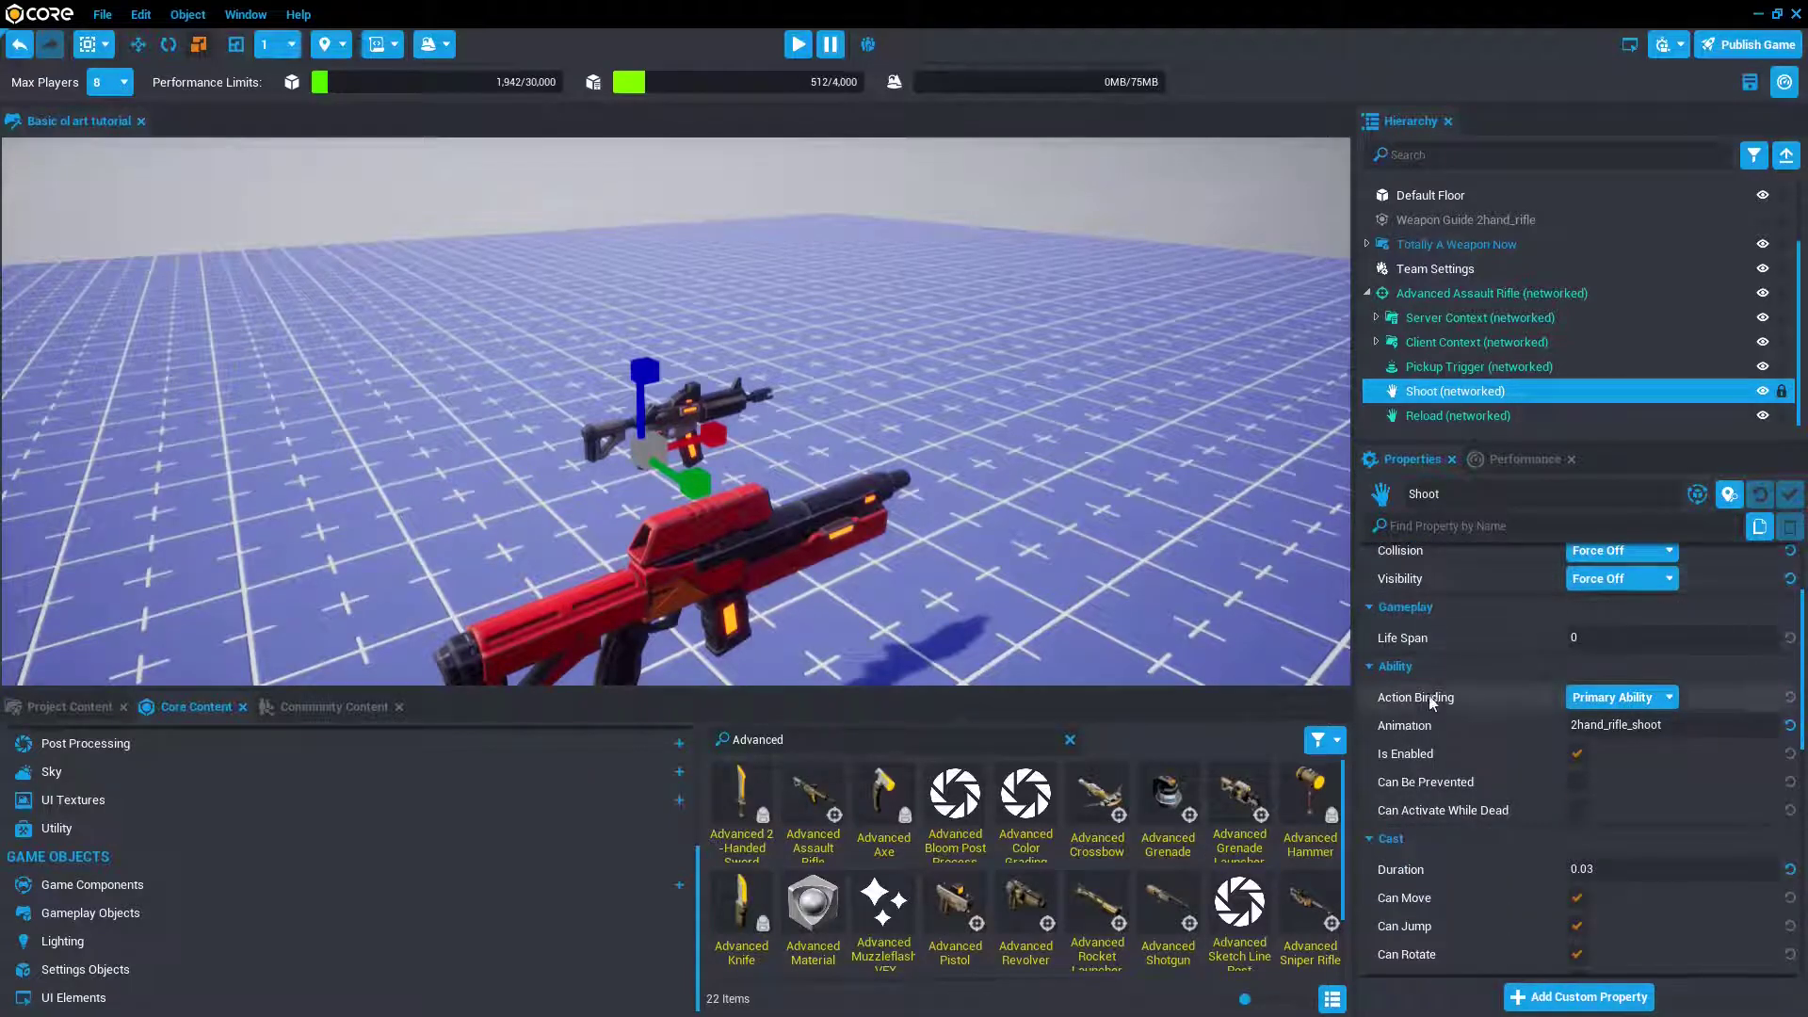
scroll(1379, 693, down, 1)
scroll(1378, 693, down, 2)
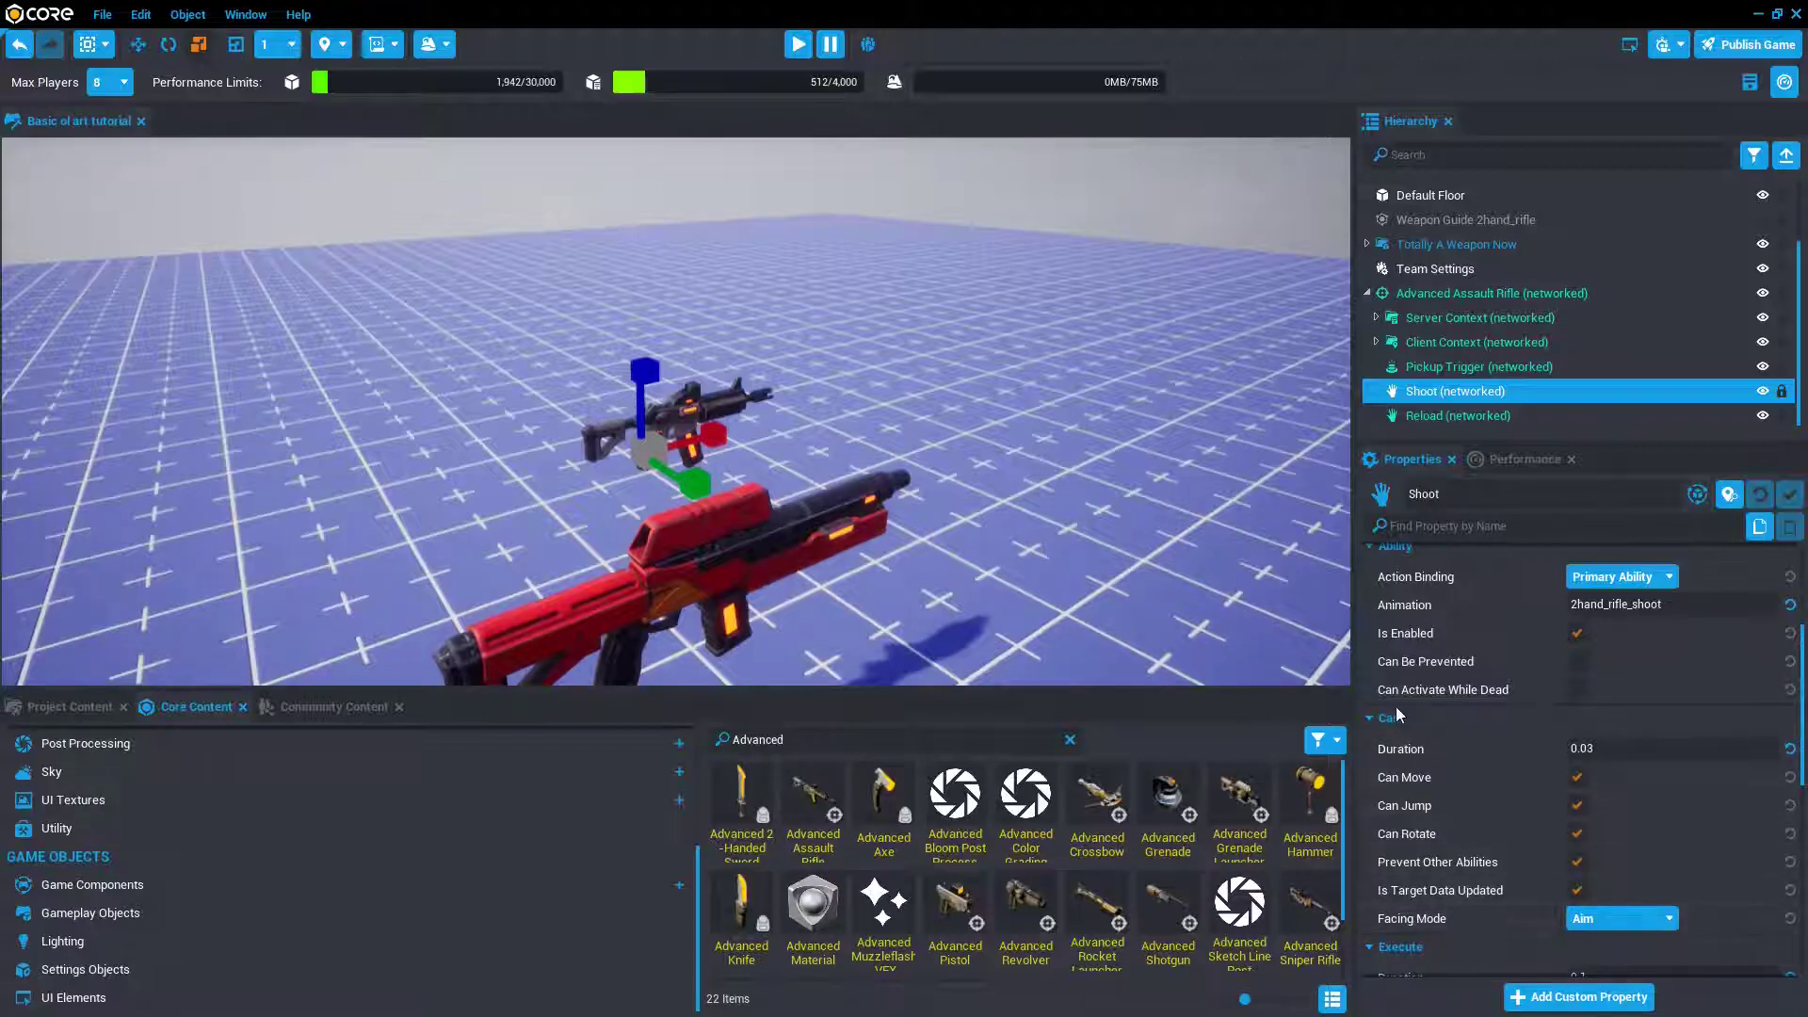
scroll(1394, 722, down, 5)
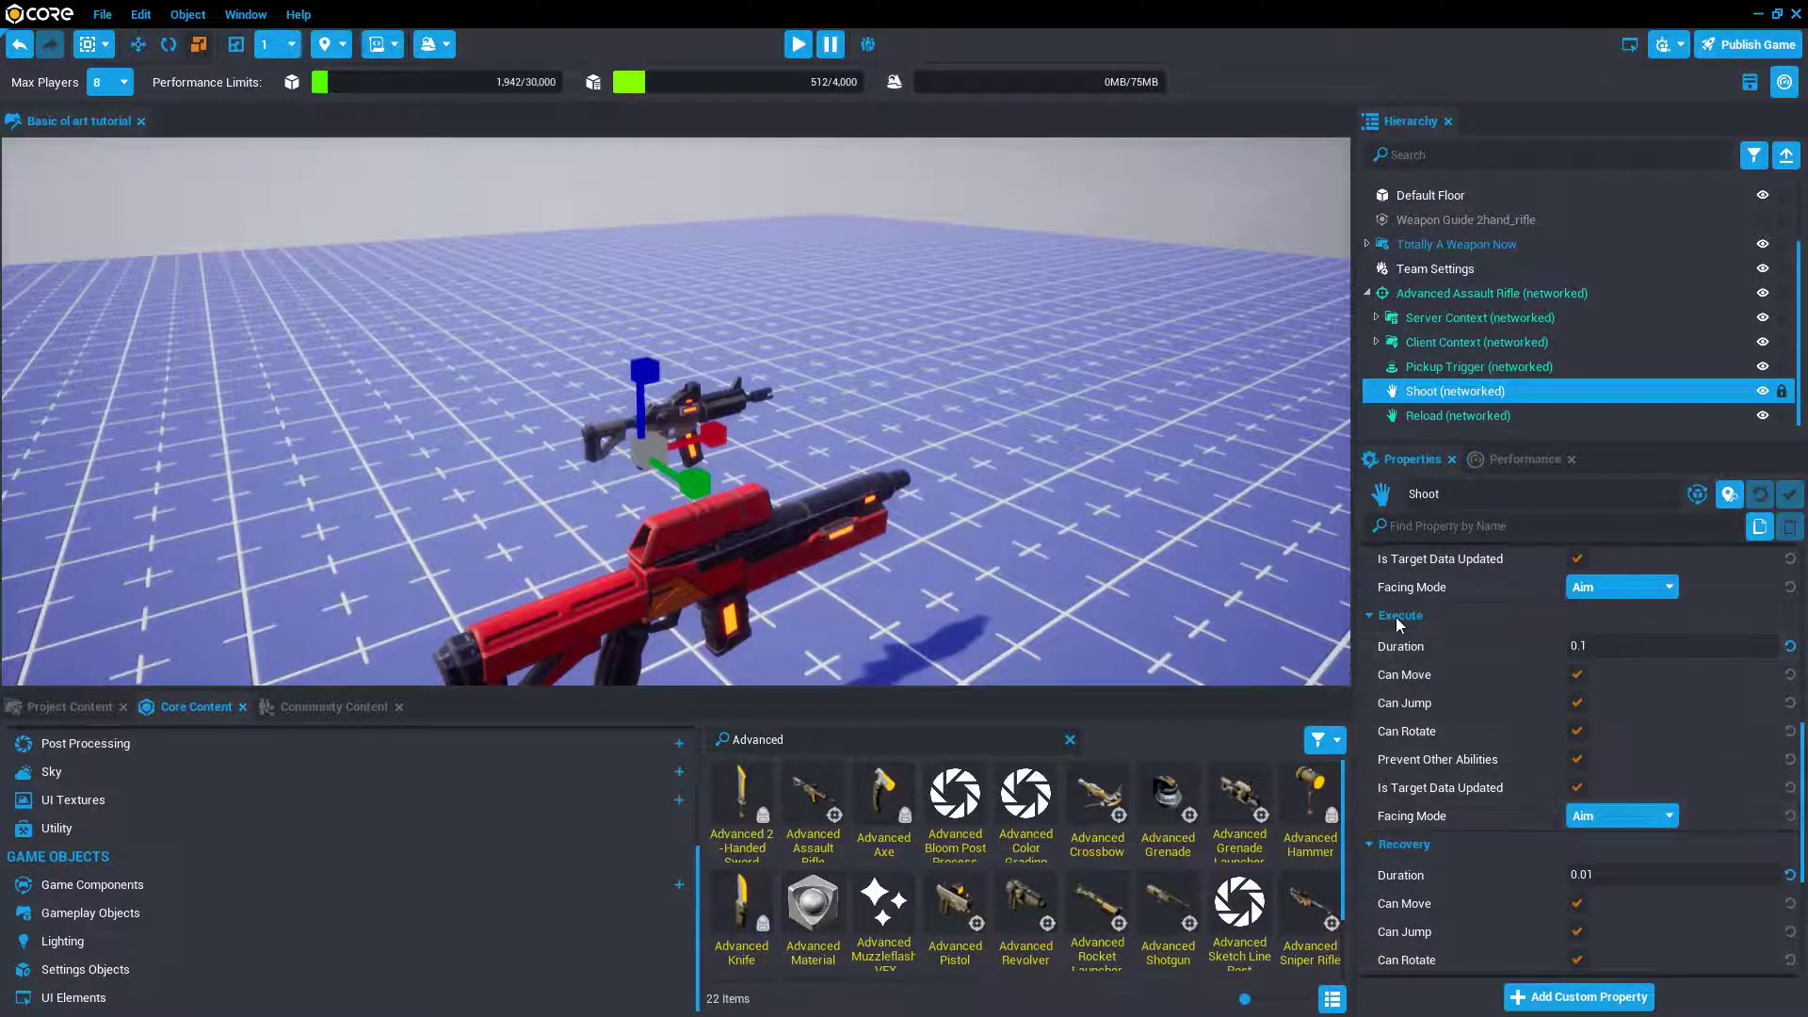
scroll(1399, 618, down, 5)
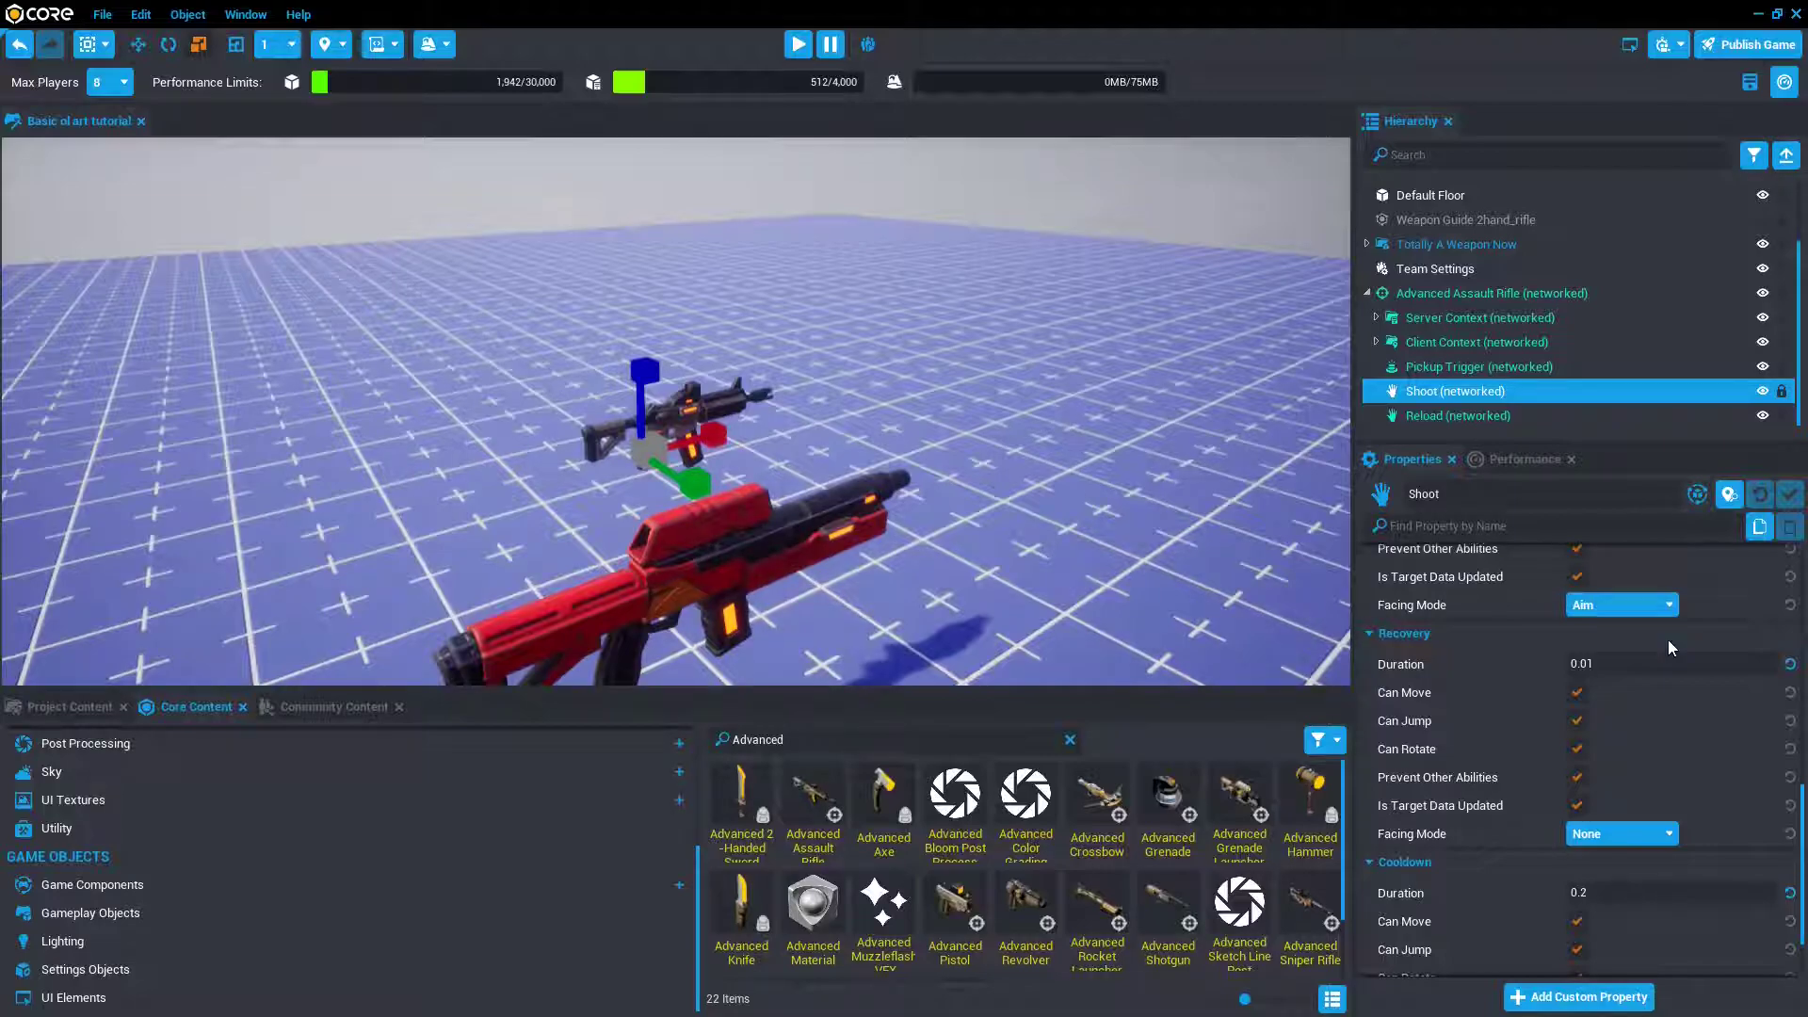
scroll(1668, 640, down, 2)
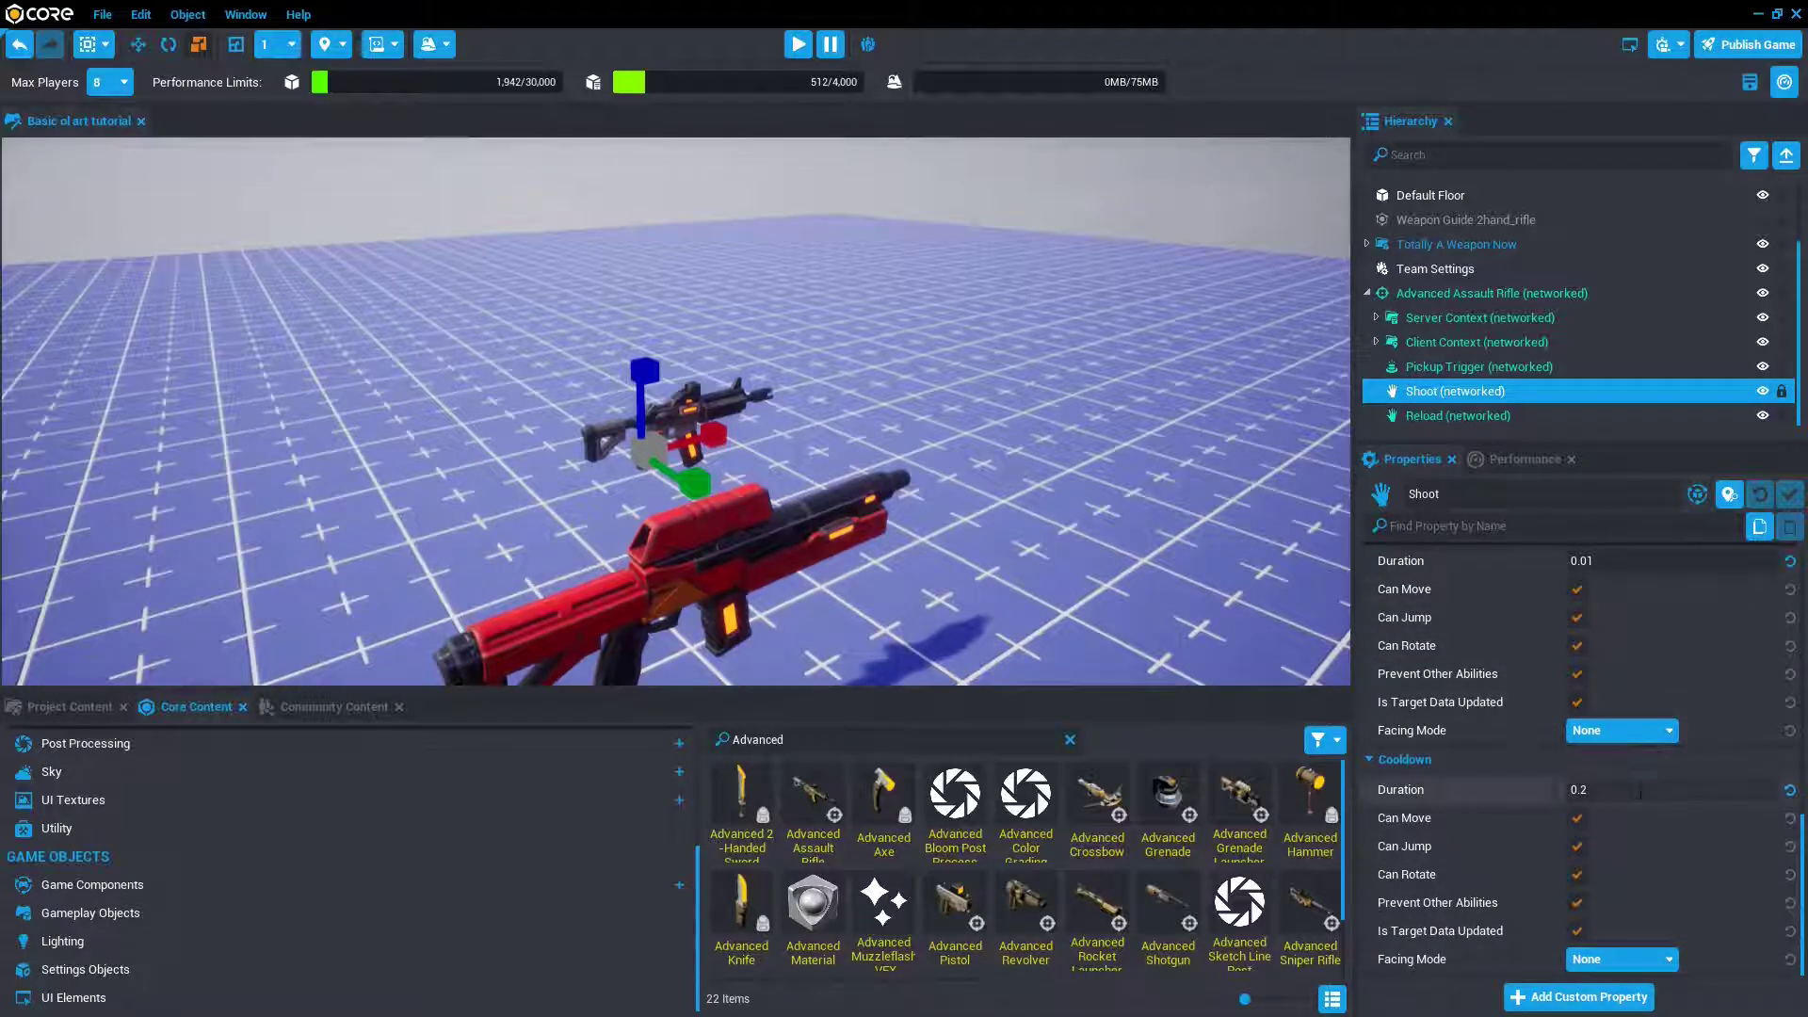
scroll(1653, 781, up, 5)
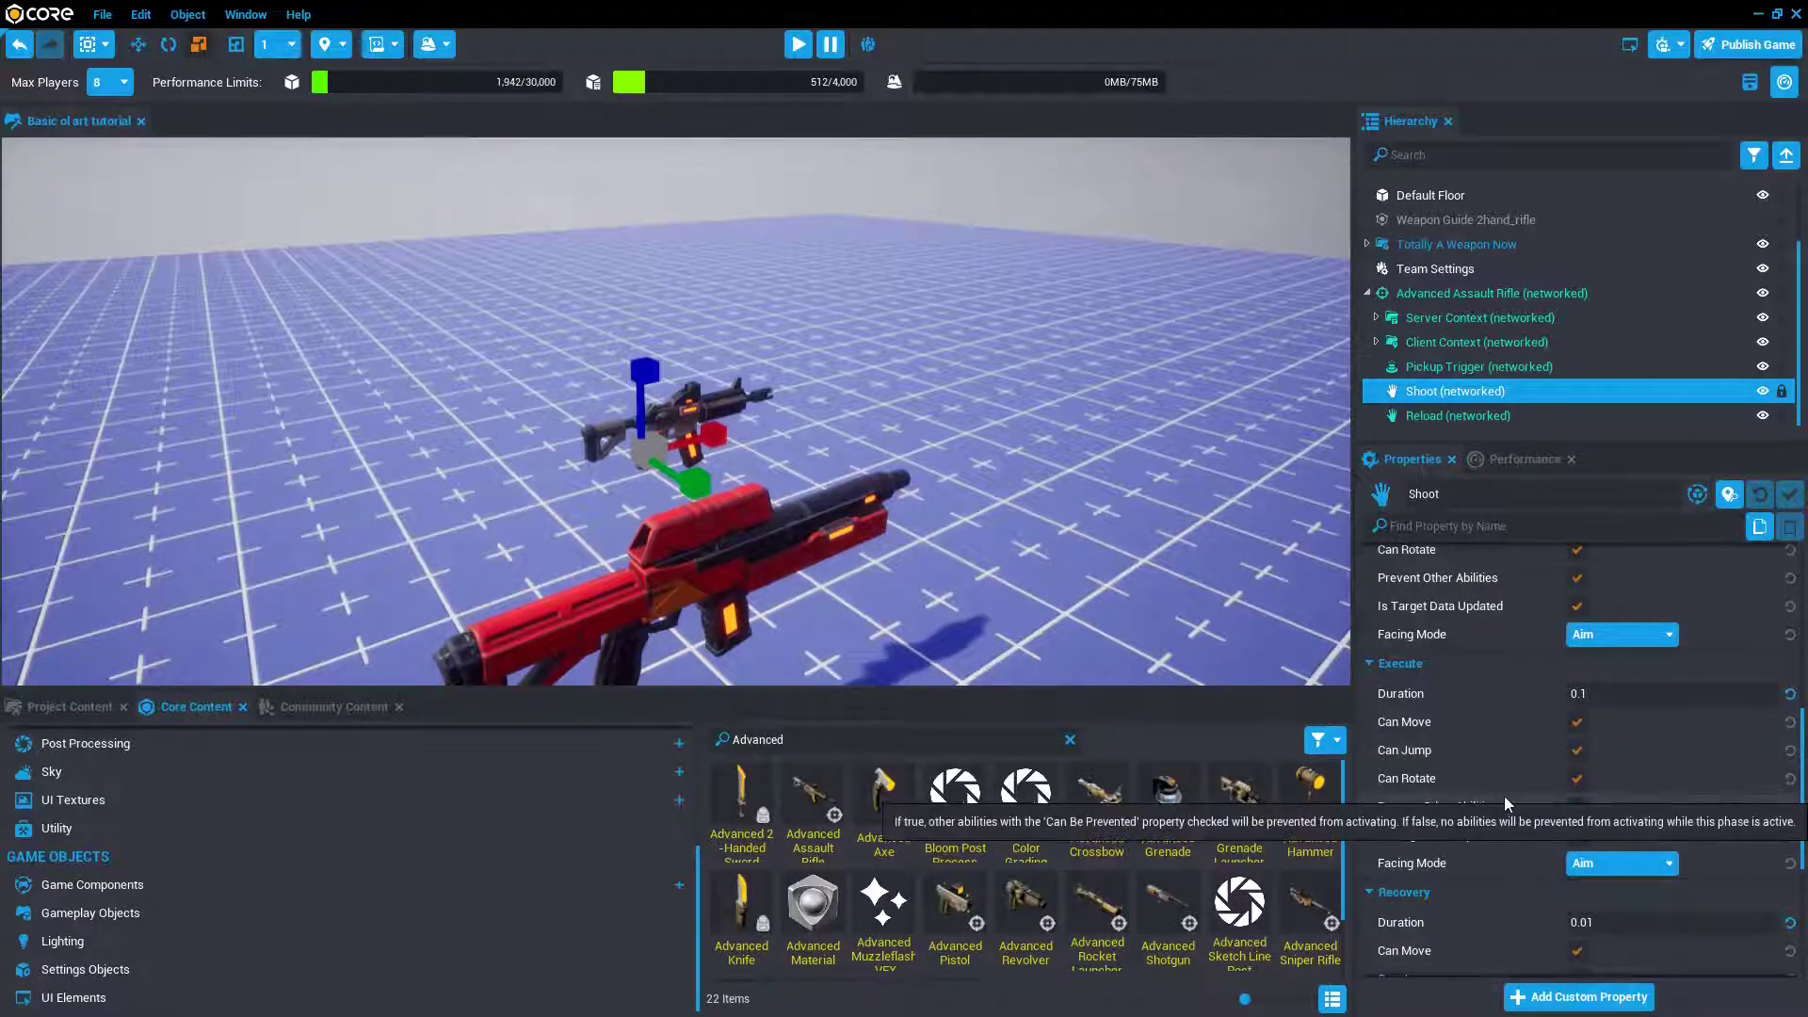
- Frame the Shoot ability on the rifle and review its Cast phase options for movement, rotation, blocking other abilities and target data
key(f)
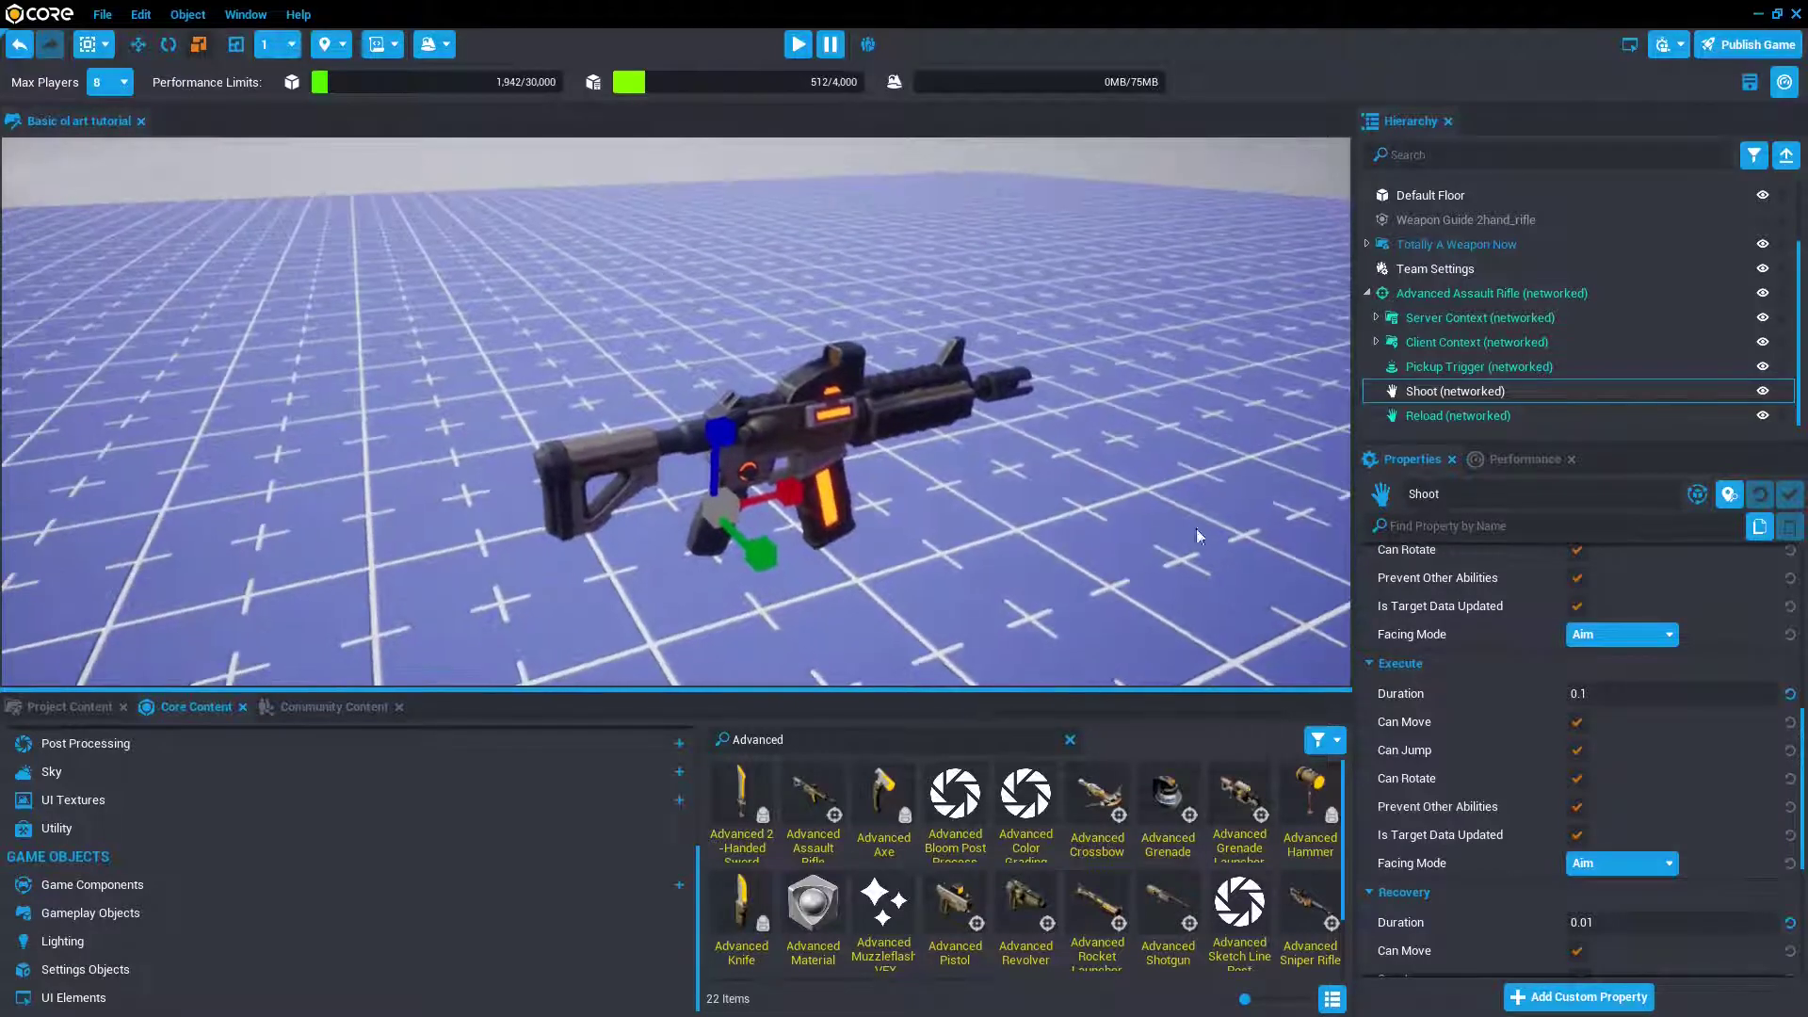
click(1484, 395)
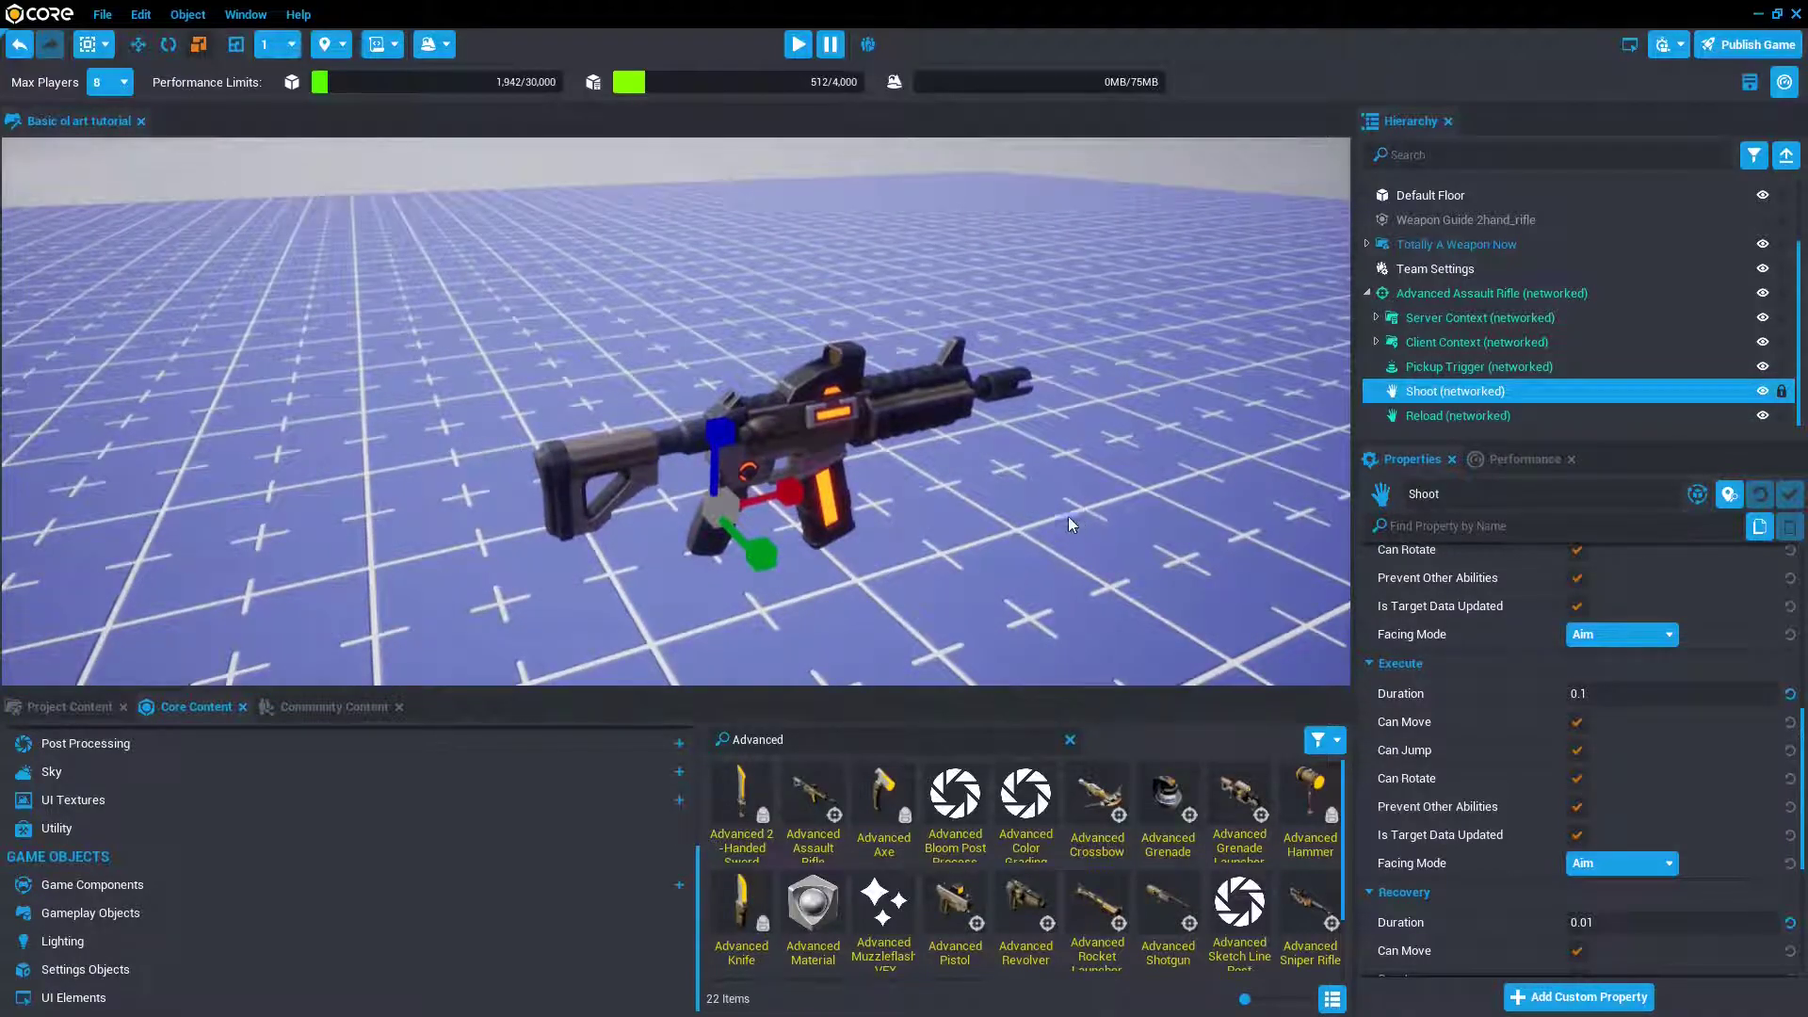
right_drag(1068, 522, 1068, 507)
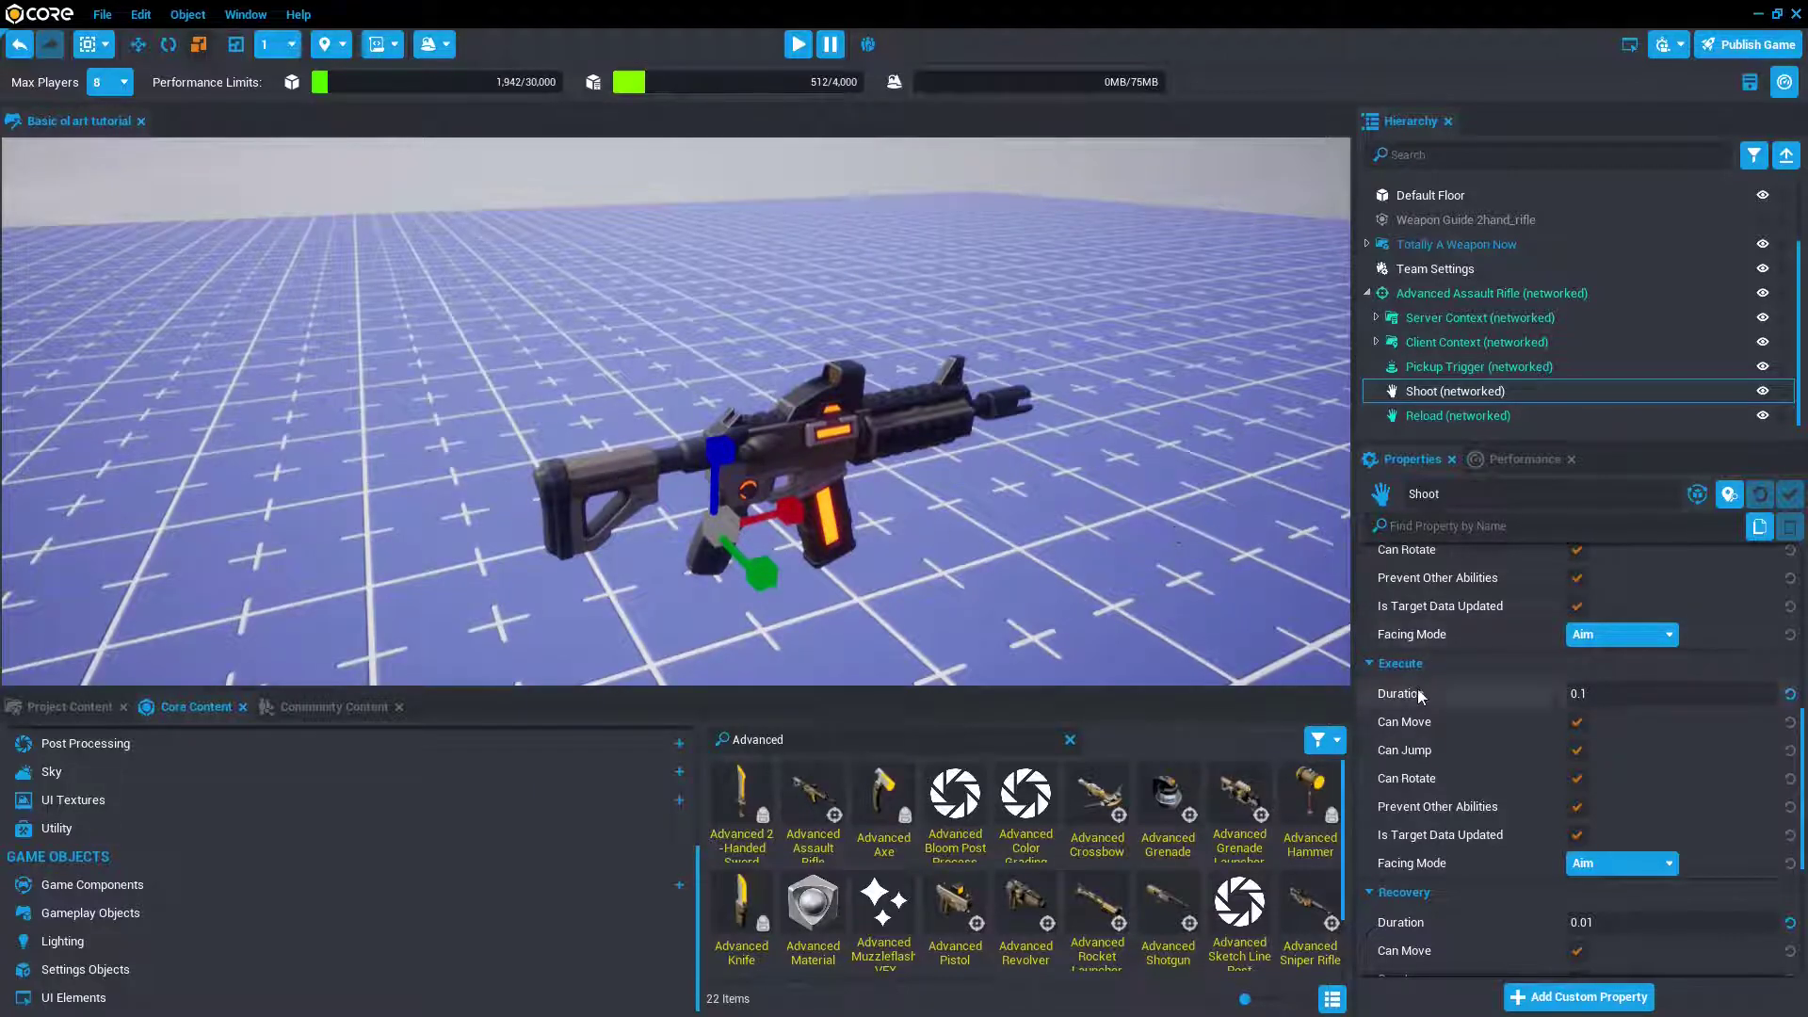
scroll(1431, 707, up, 4)
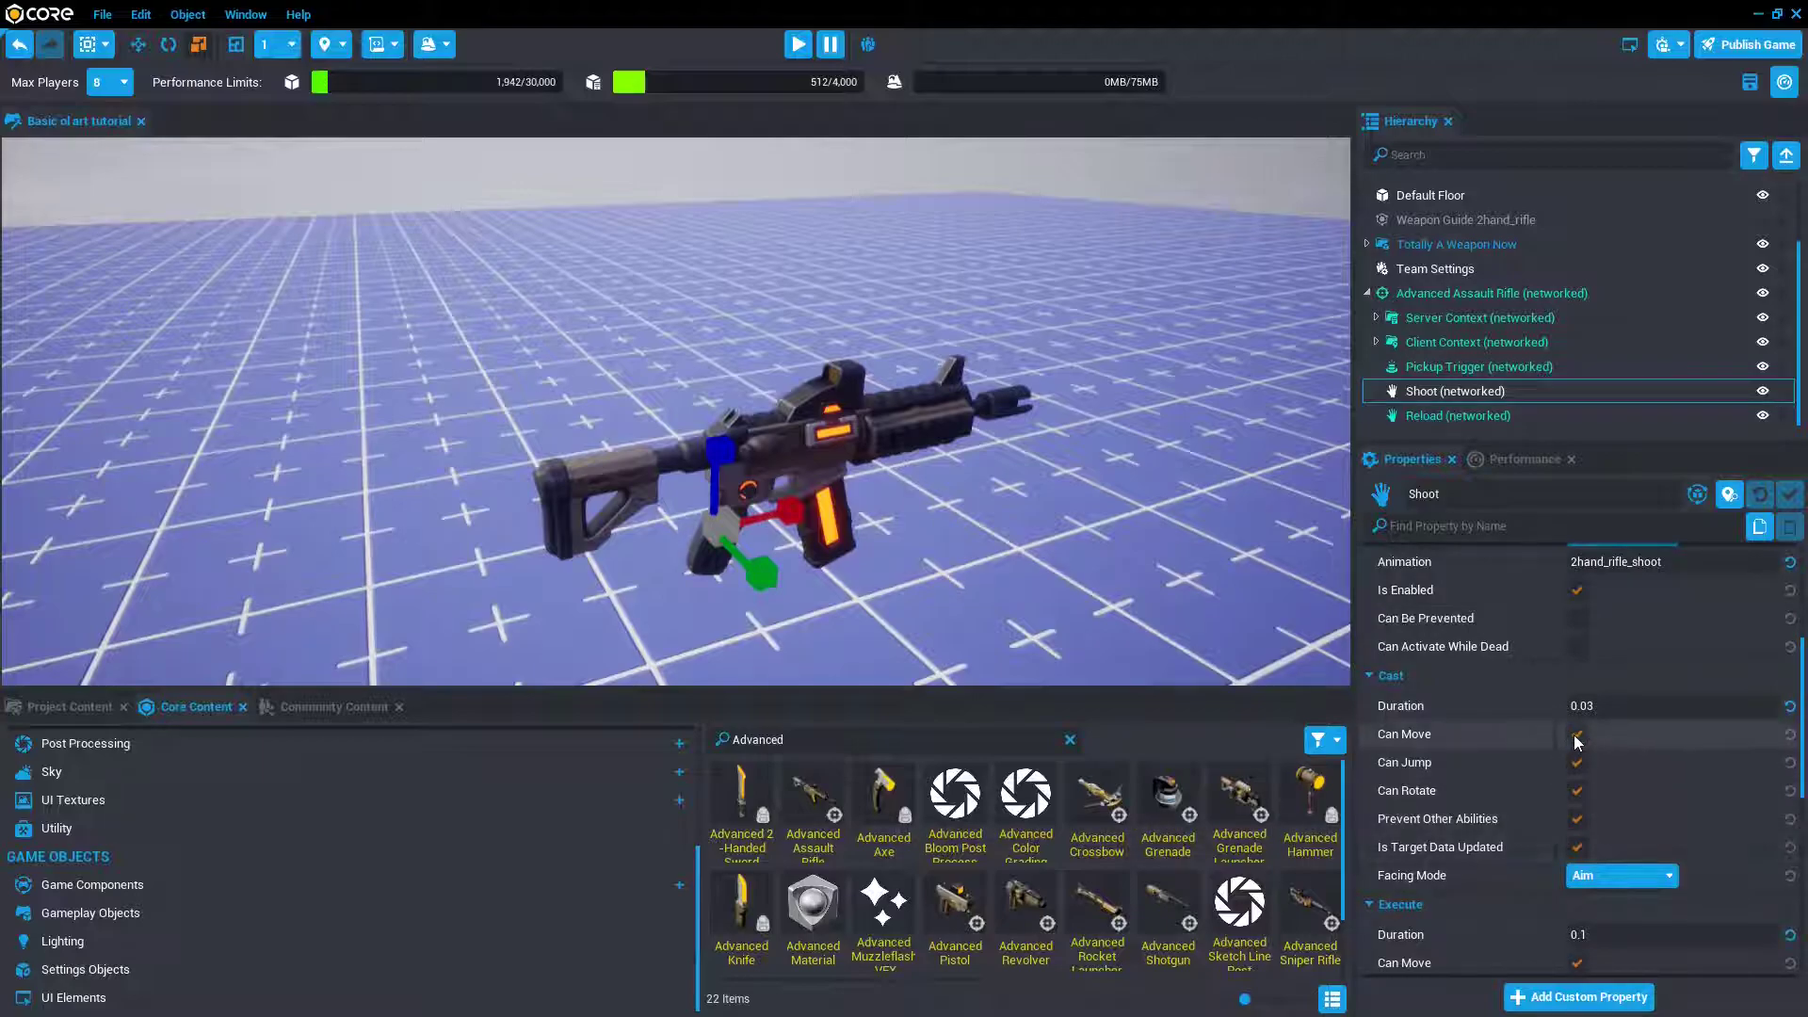
mouse_move(1528, 743)
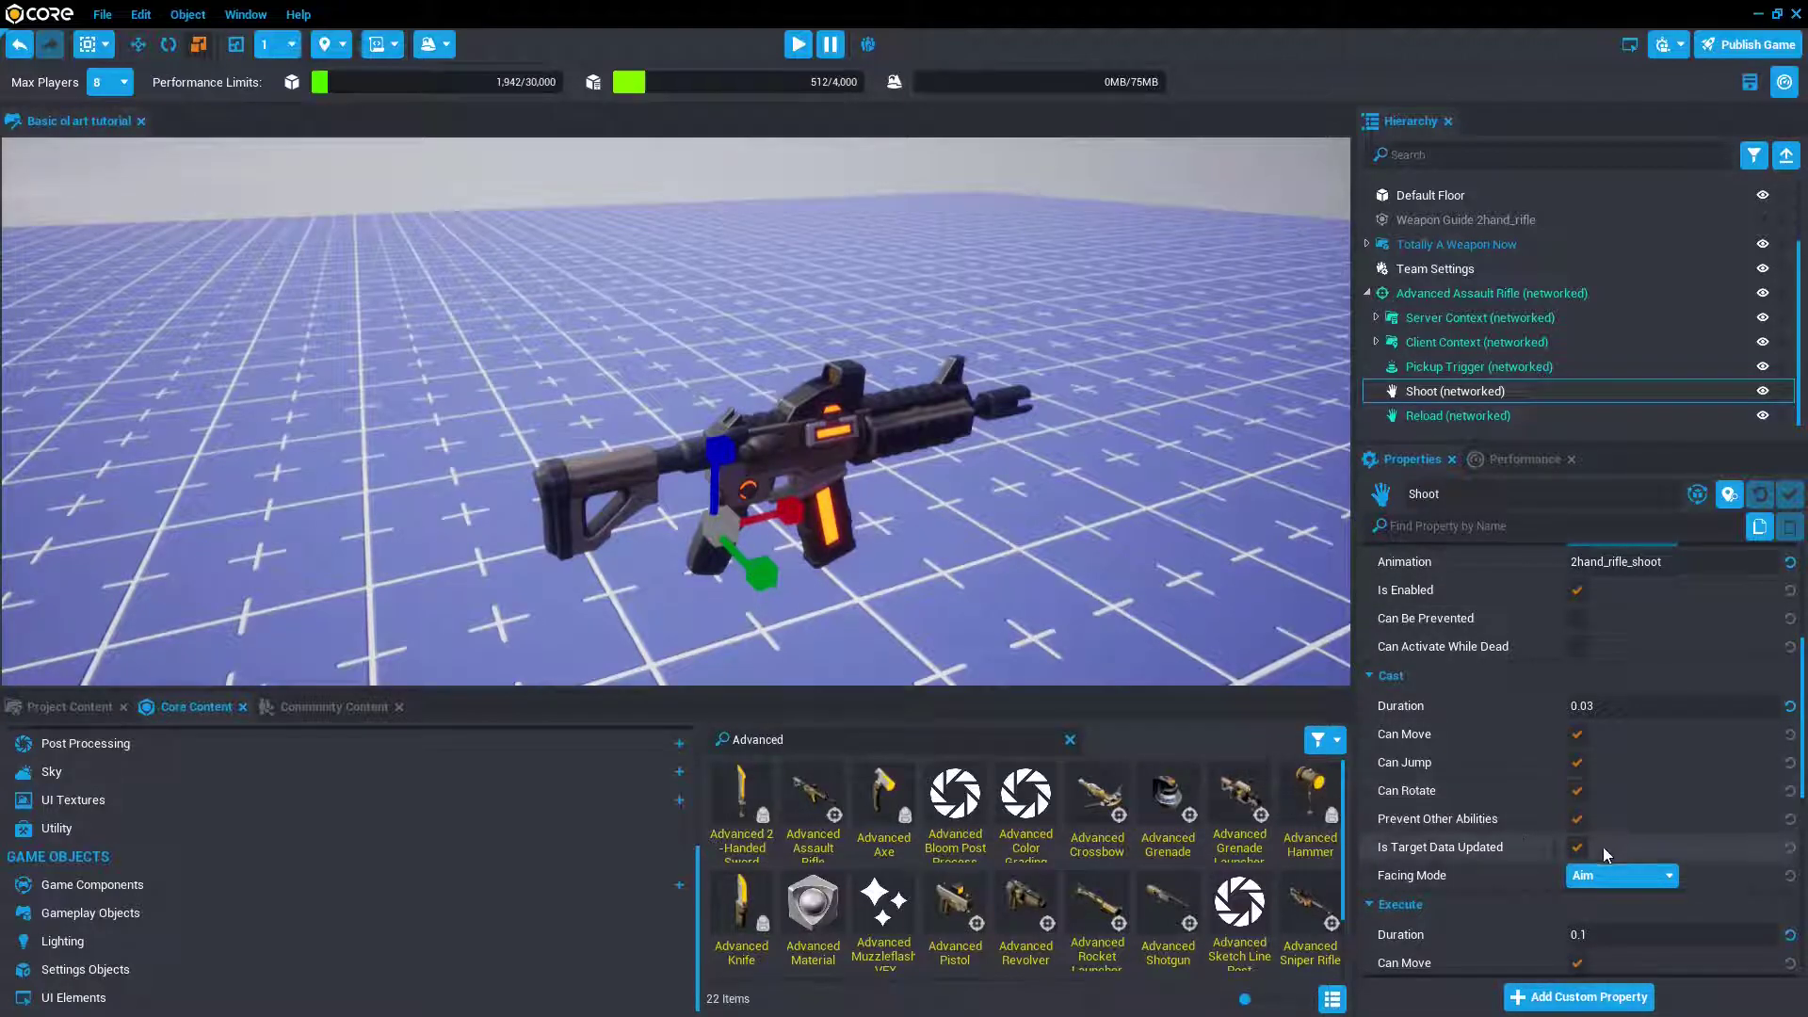
mouse_move(1531, 819)
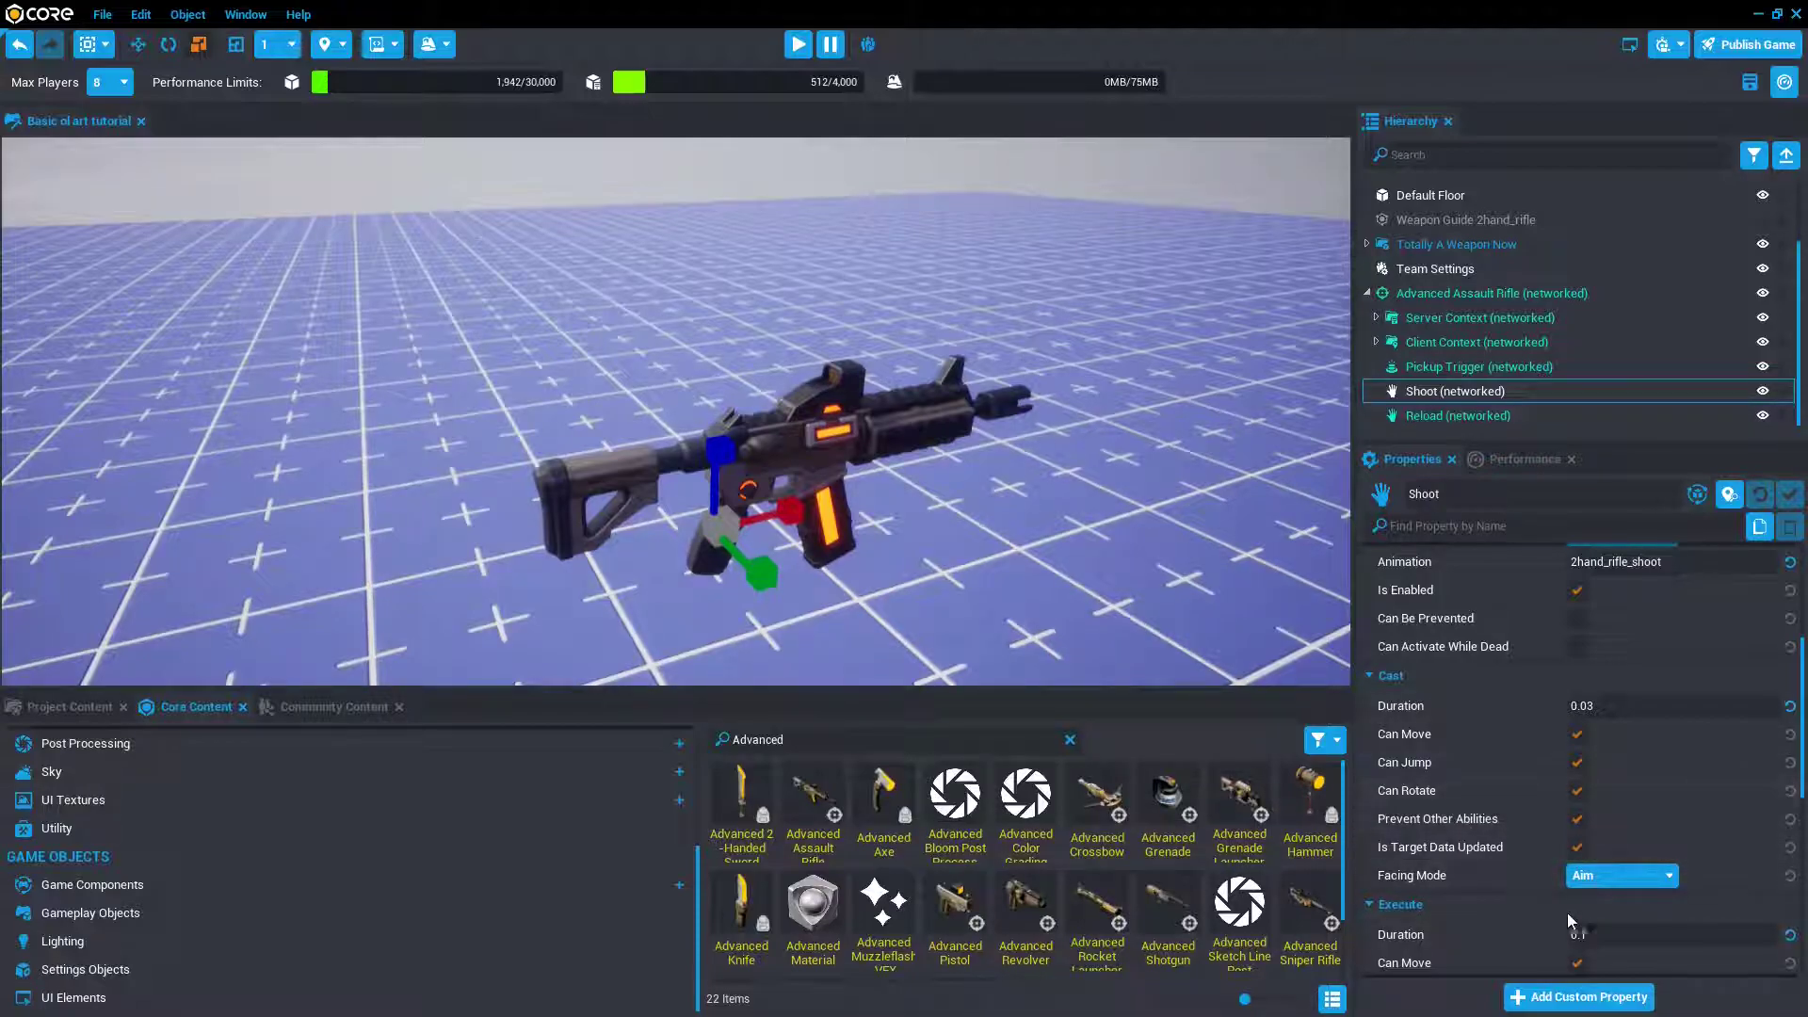
scroll(1572, 900, up, 3)
scroll(1591, 885, up, 3)
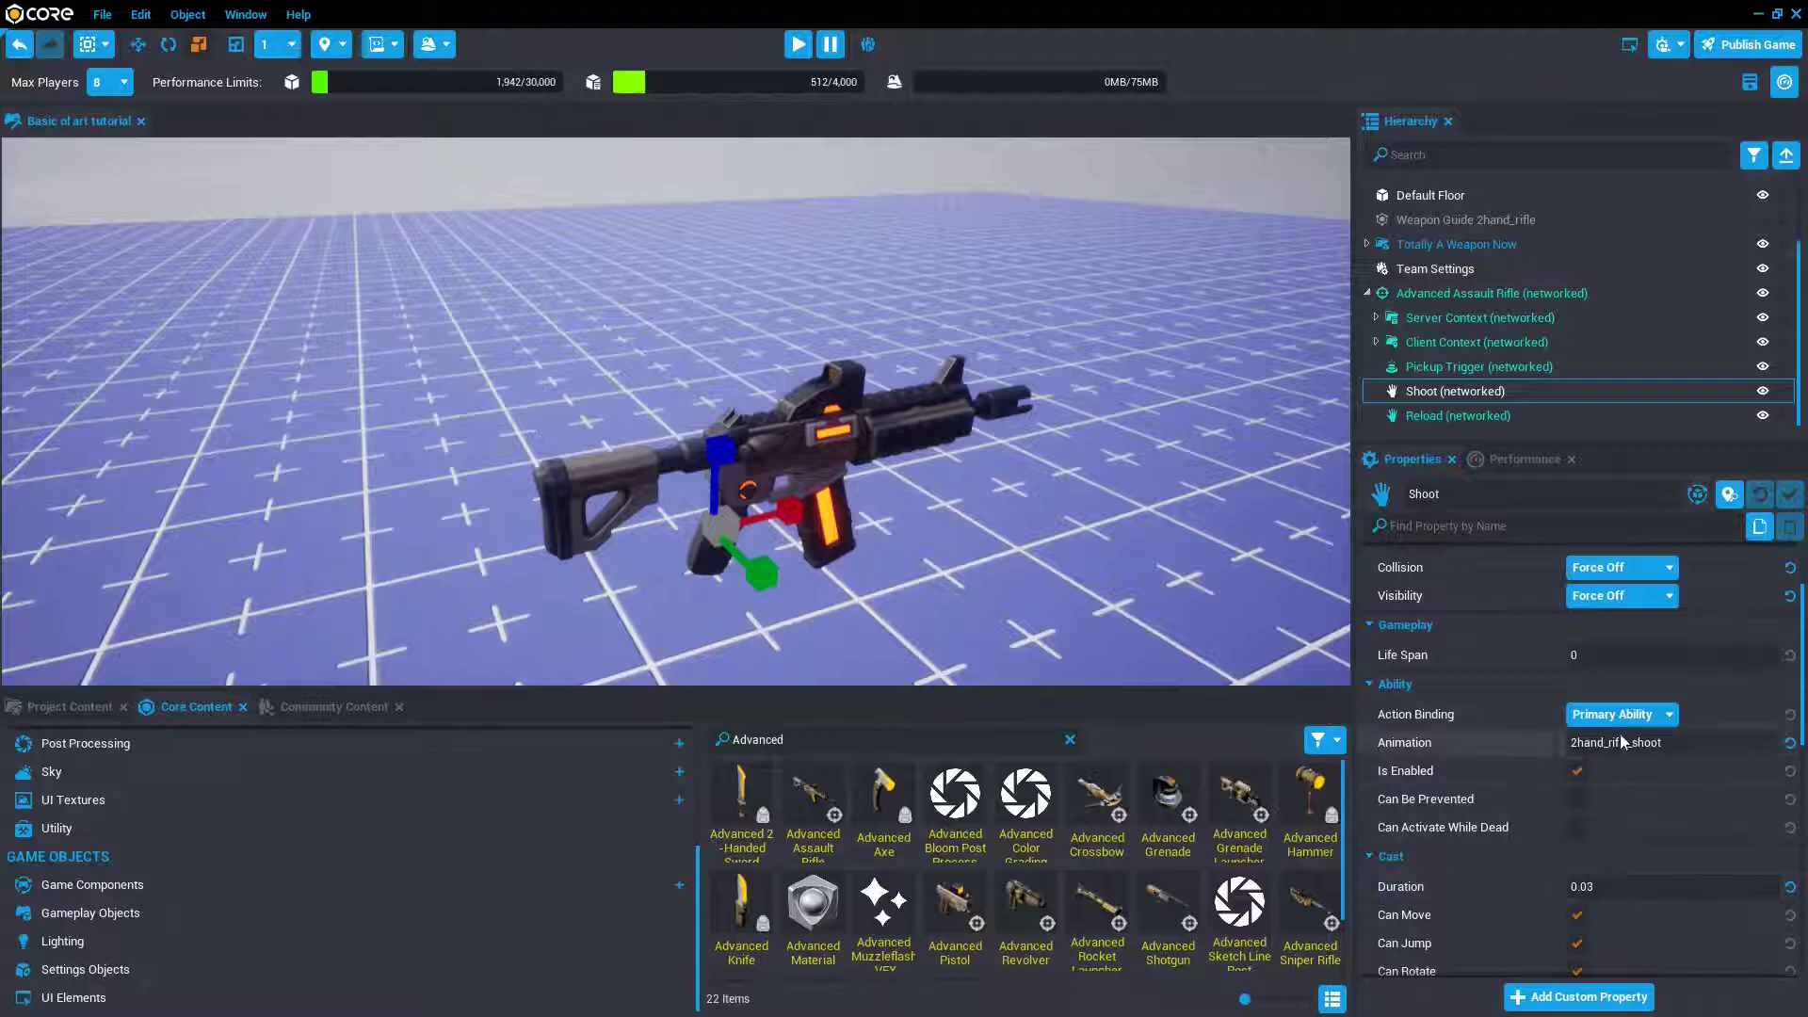
- Browse the available Action Binding options for the Shoot ability and inspect its Animation property without choosing a different binding
click(1619, 714)
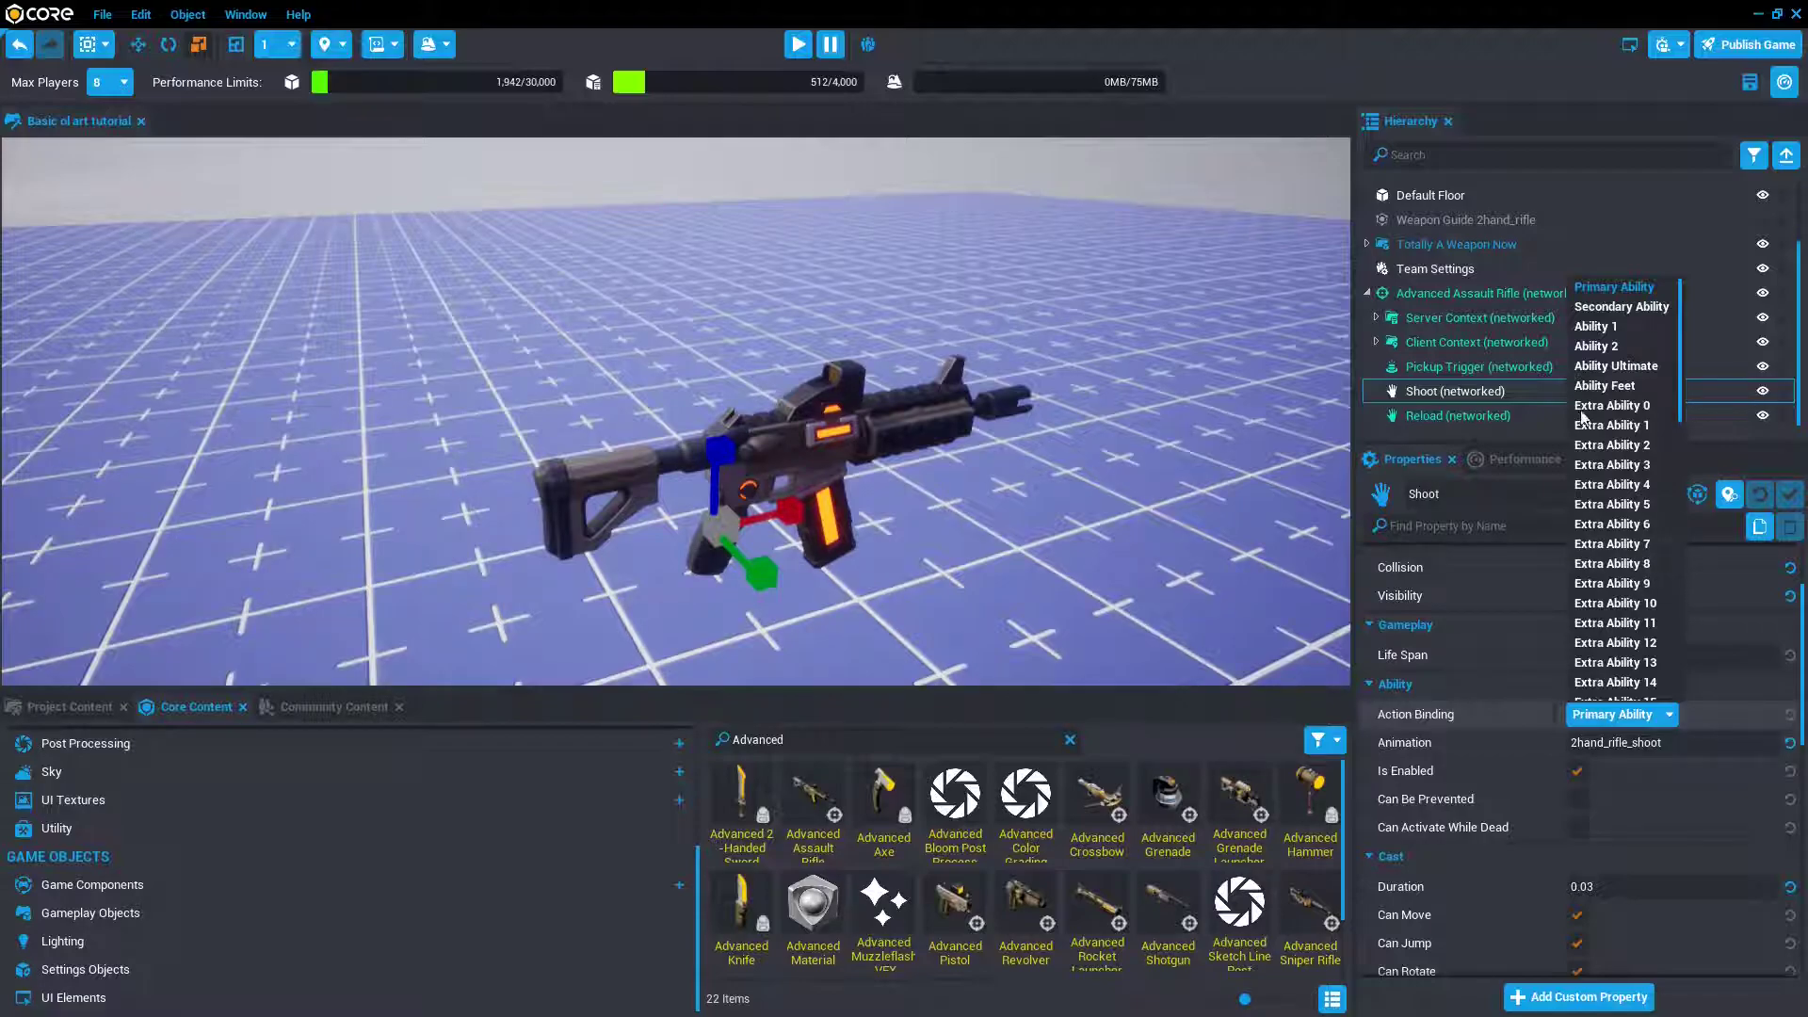
scroll(1623, 680, down, 1)
scroll(1623, 680, down, 10)
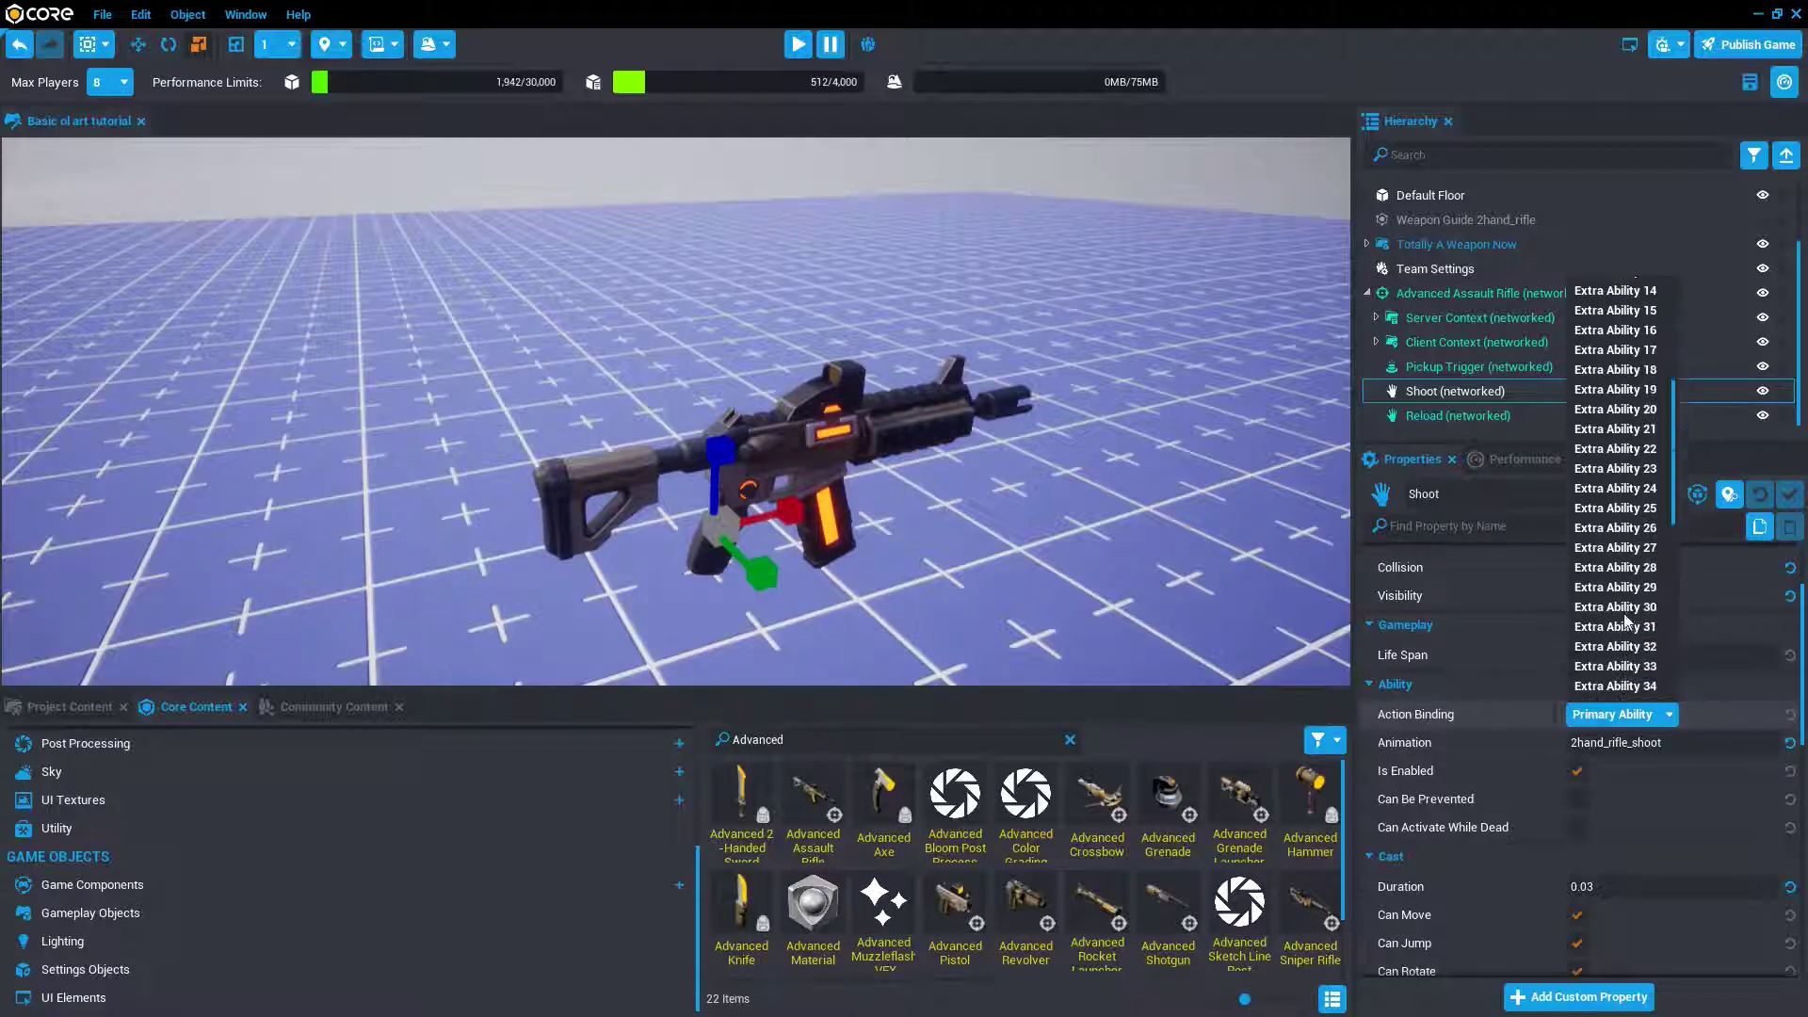
scroll(1626, 623, down, 4)
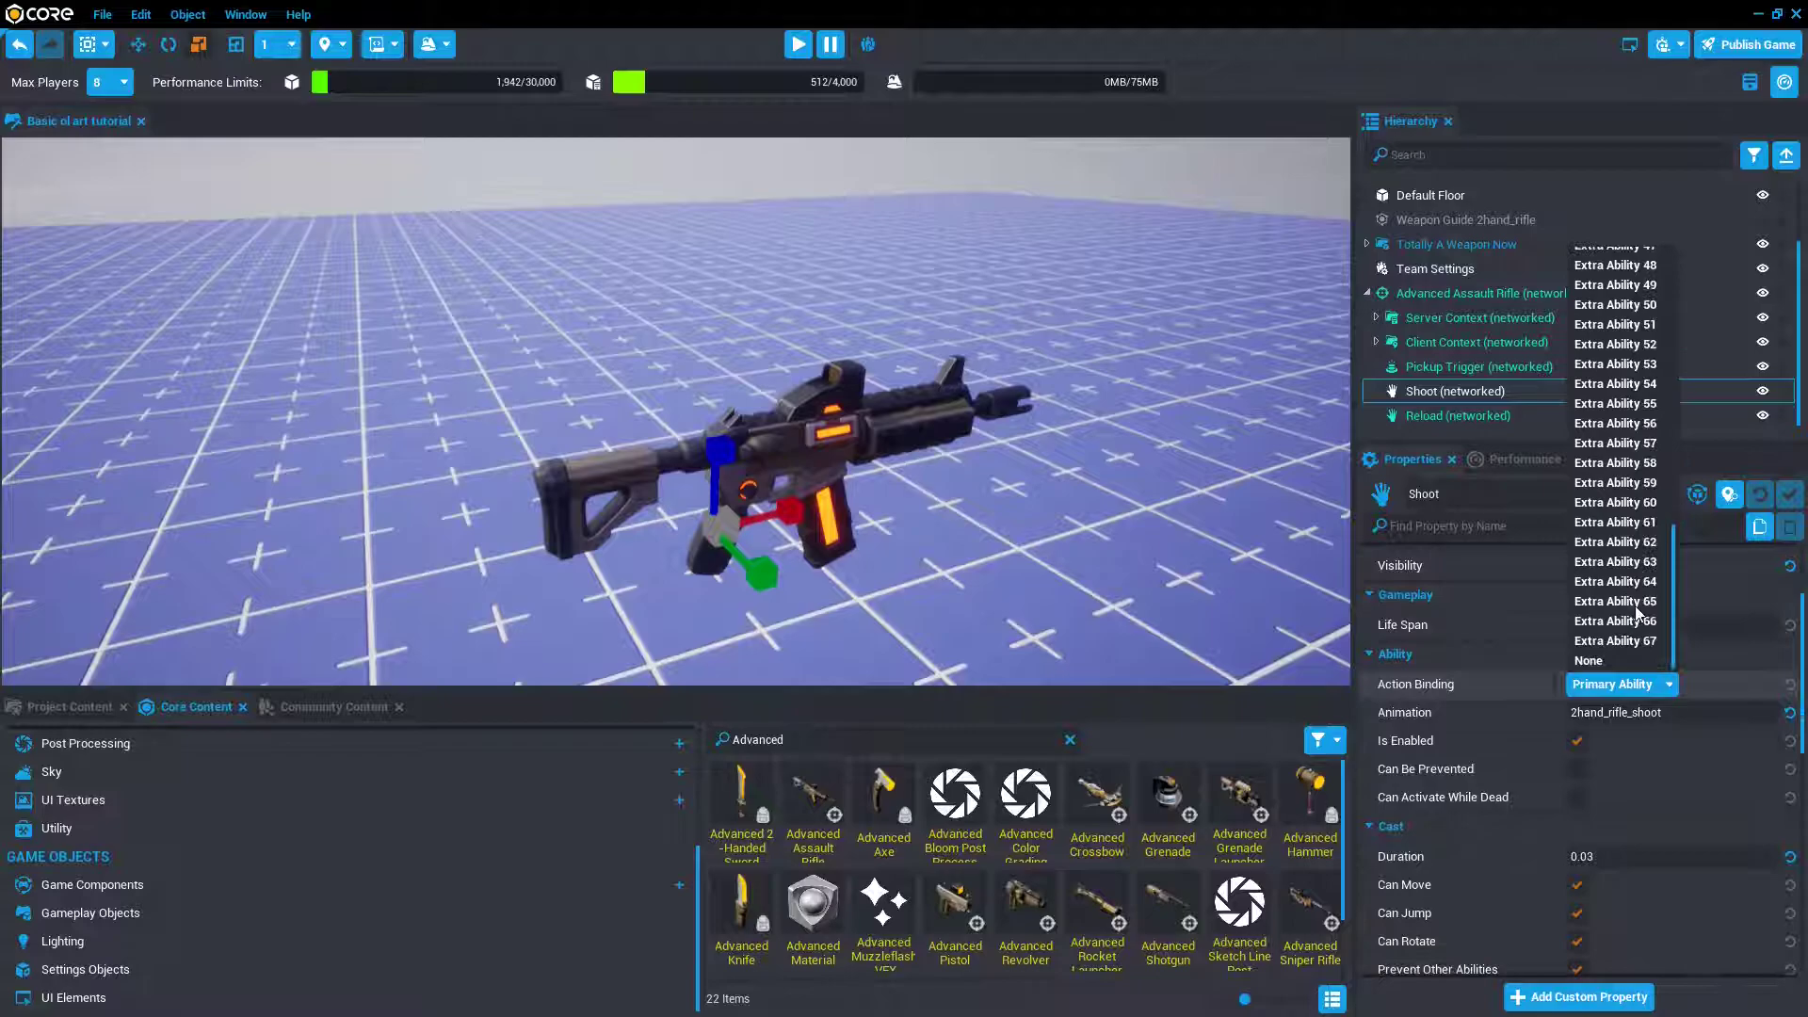
click(1749, 621)
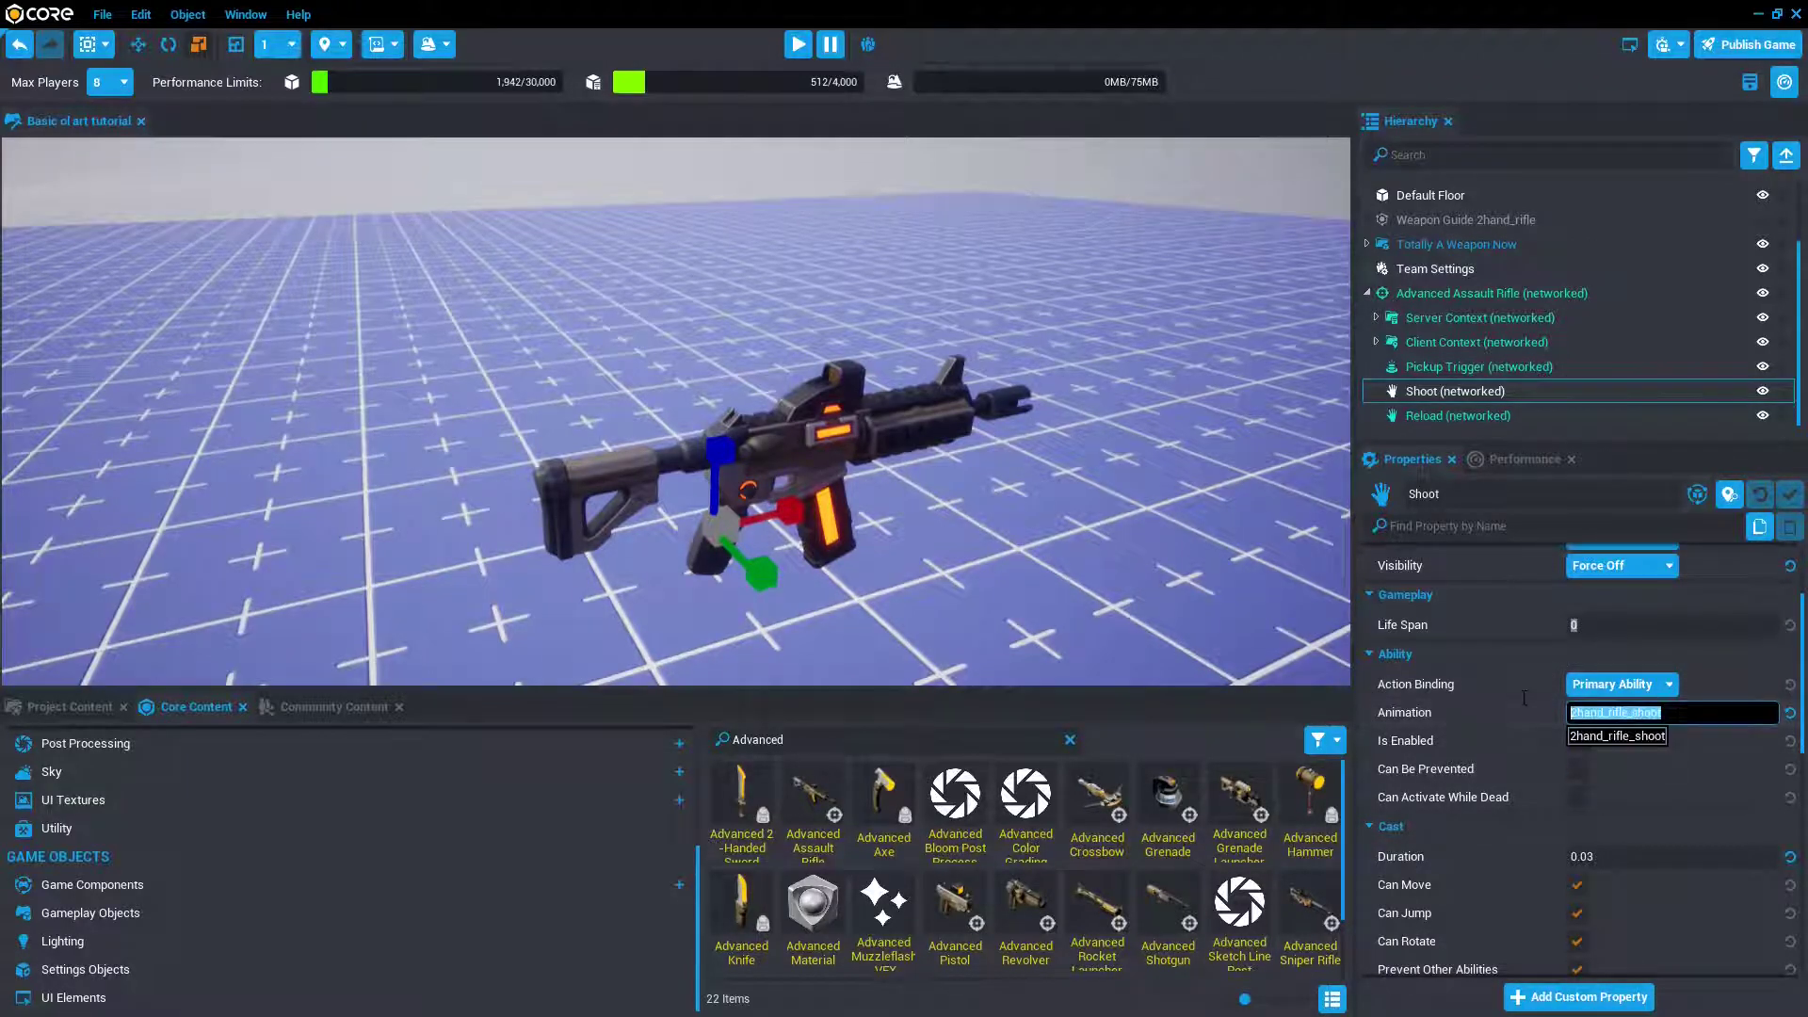
scroll(1121, 562, up, 4)
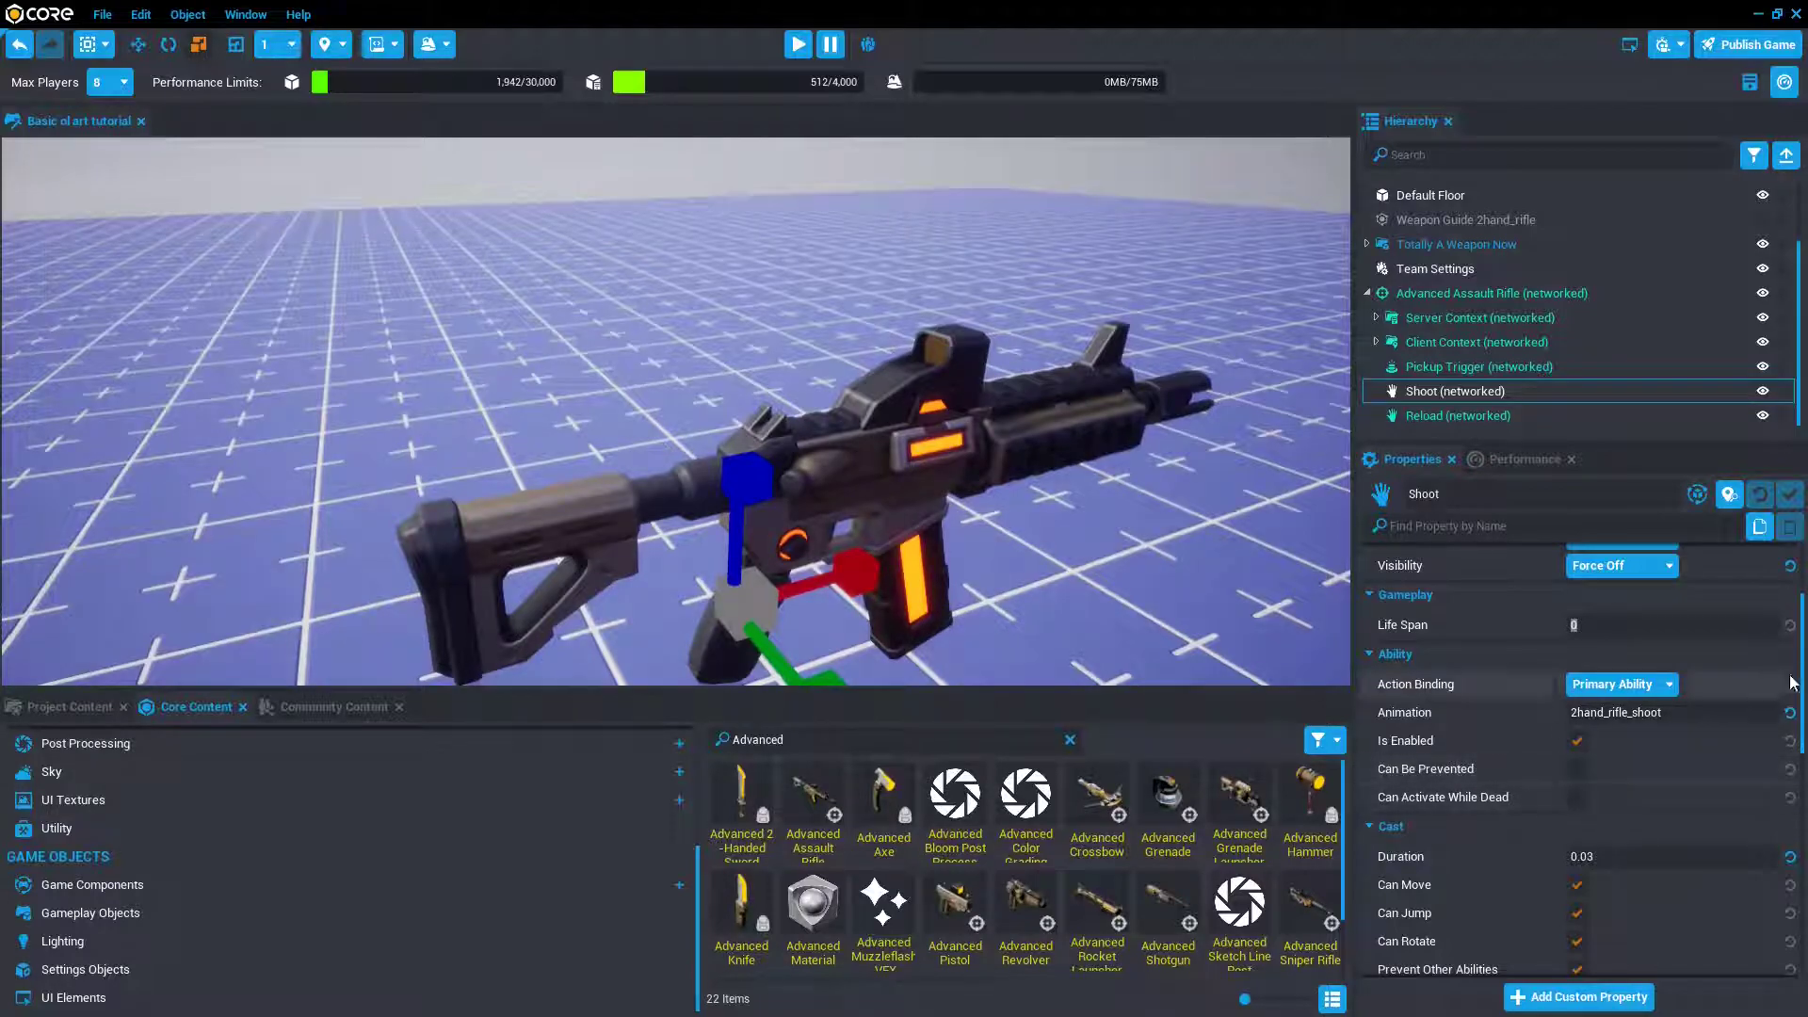
click(1420, 392)
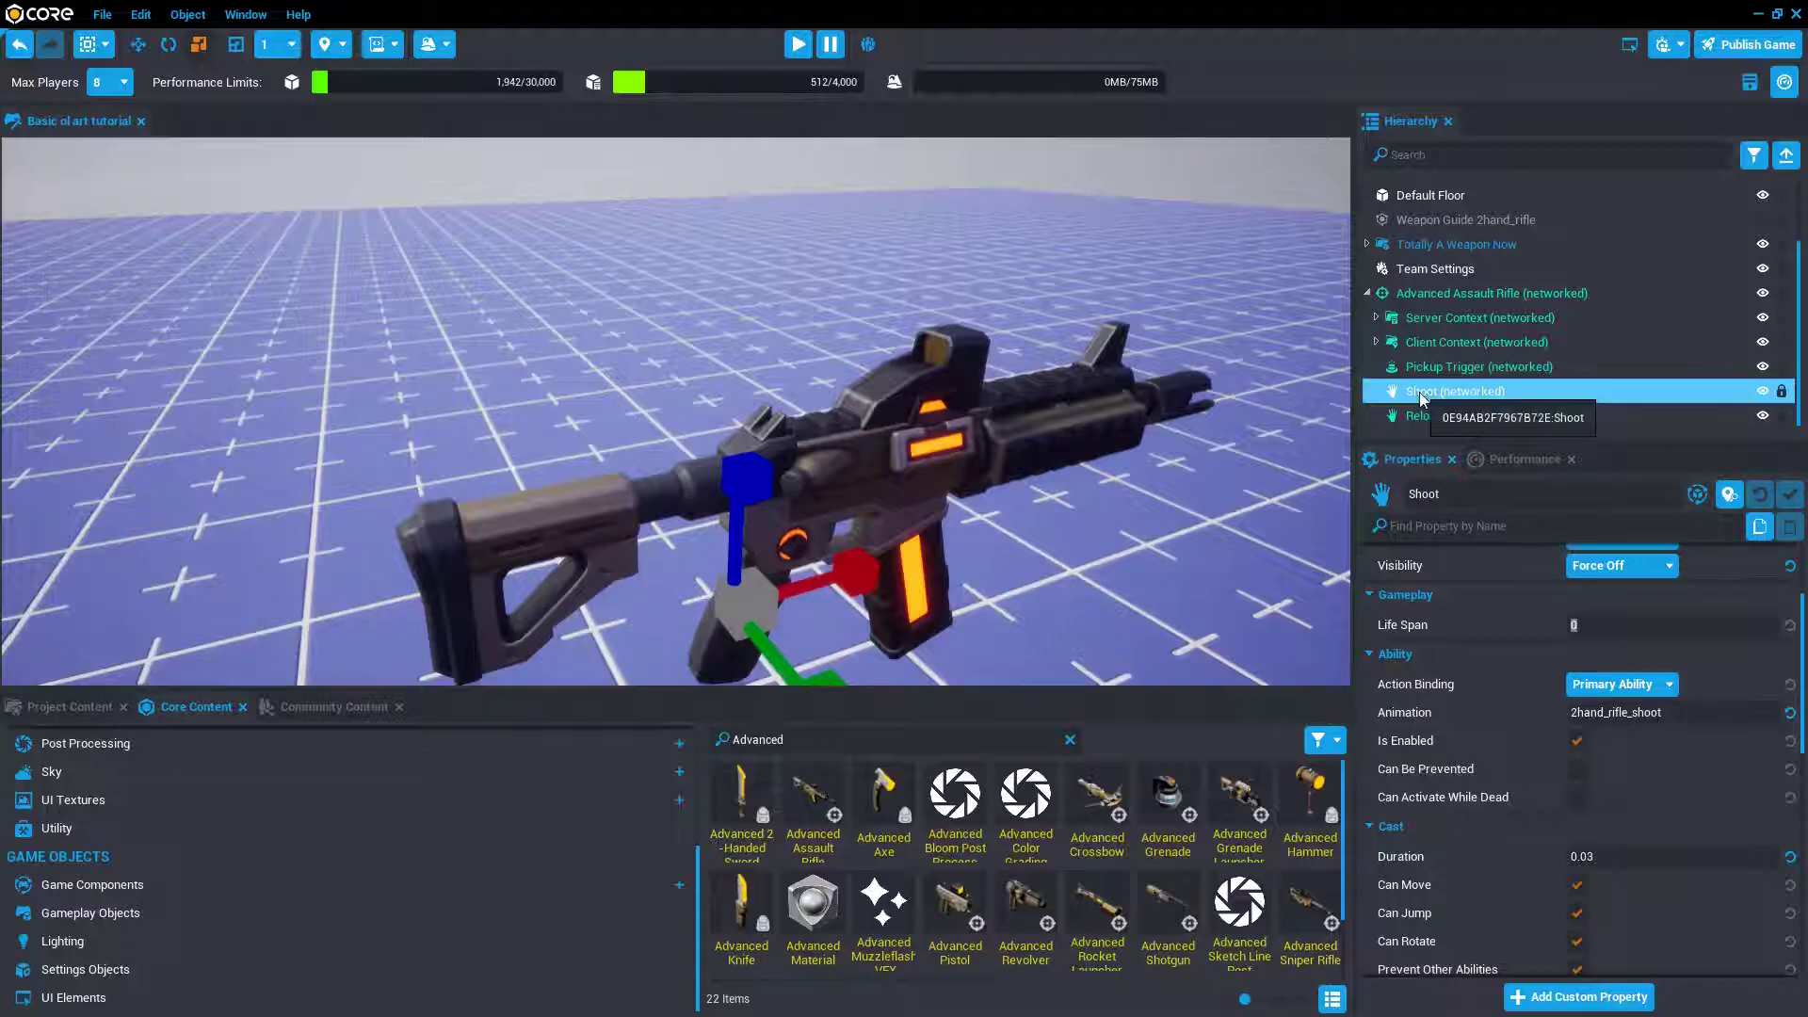
- Select the rifle's Reload ability and examine its action binding, animation and Cast phase settings
scroll(1496, 618, up, 3)
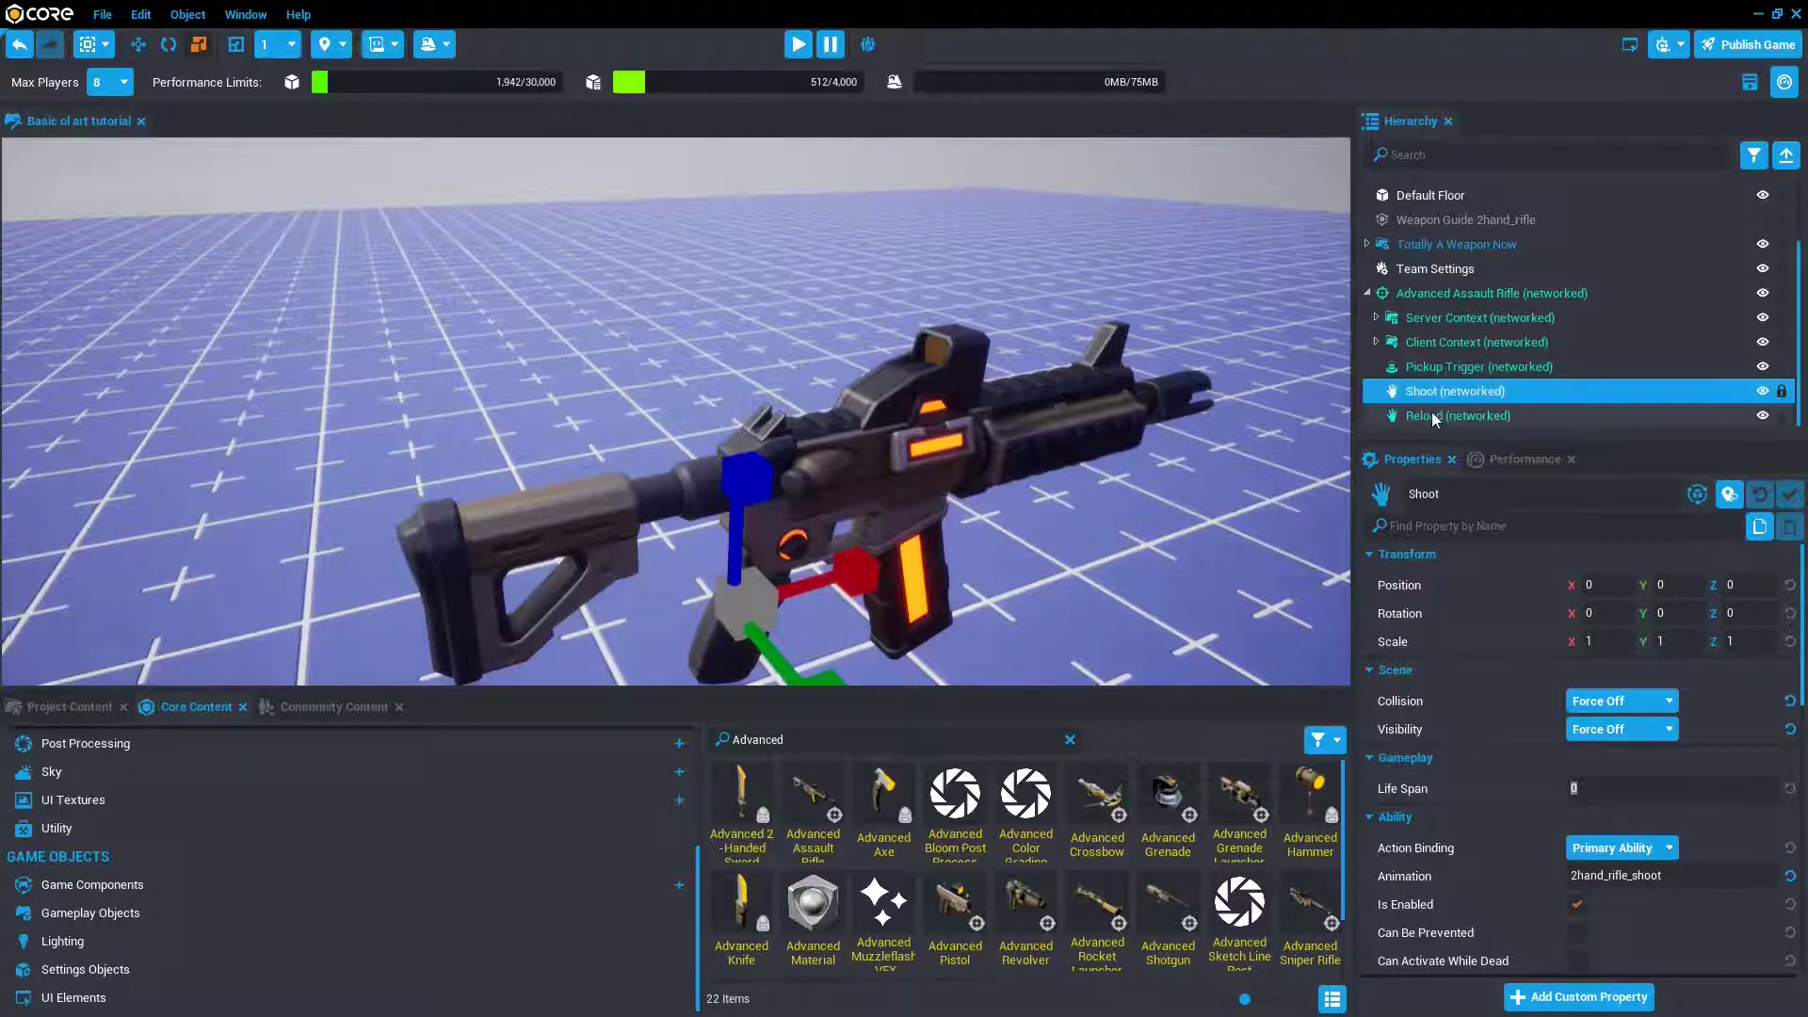
click(1458, 417)
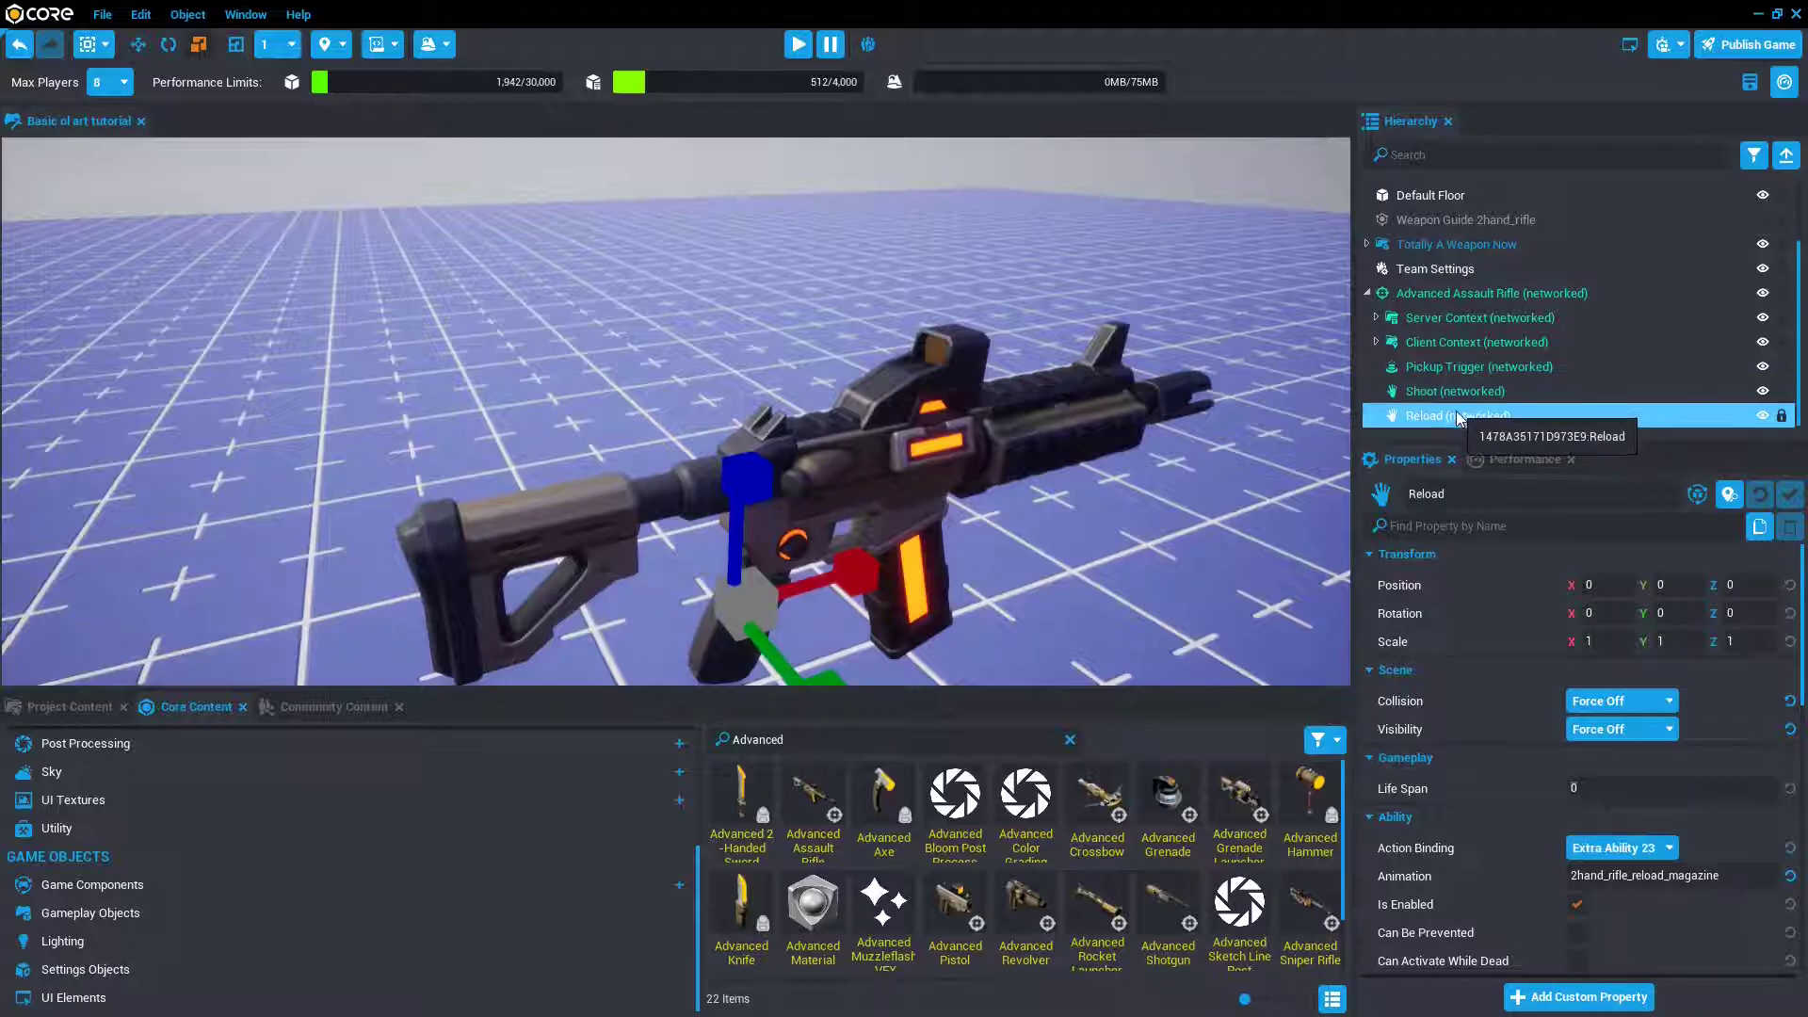
scroll(1490, 694, down, 3)
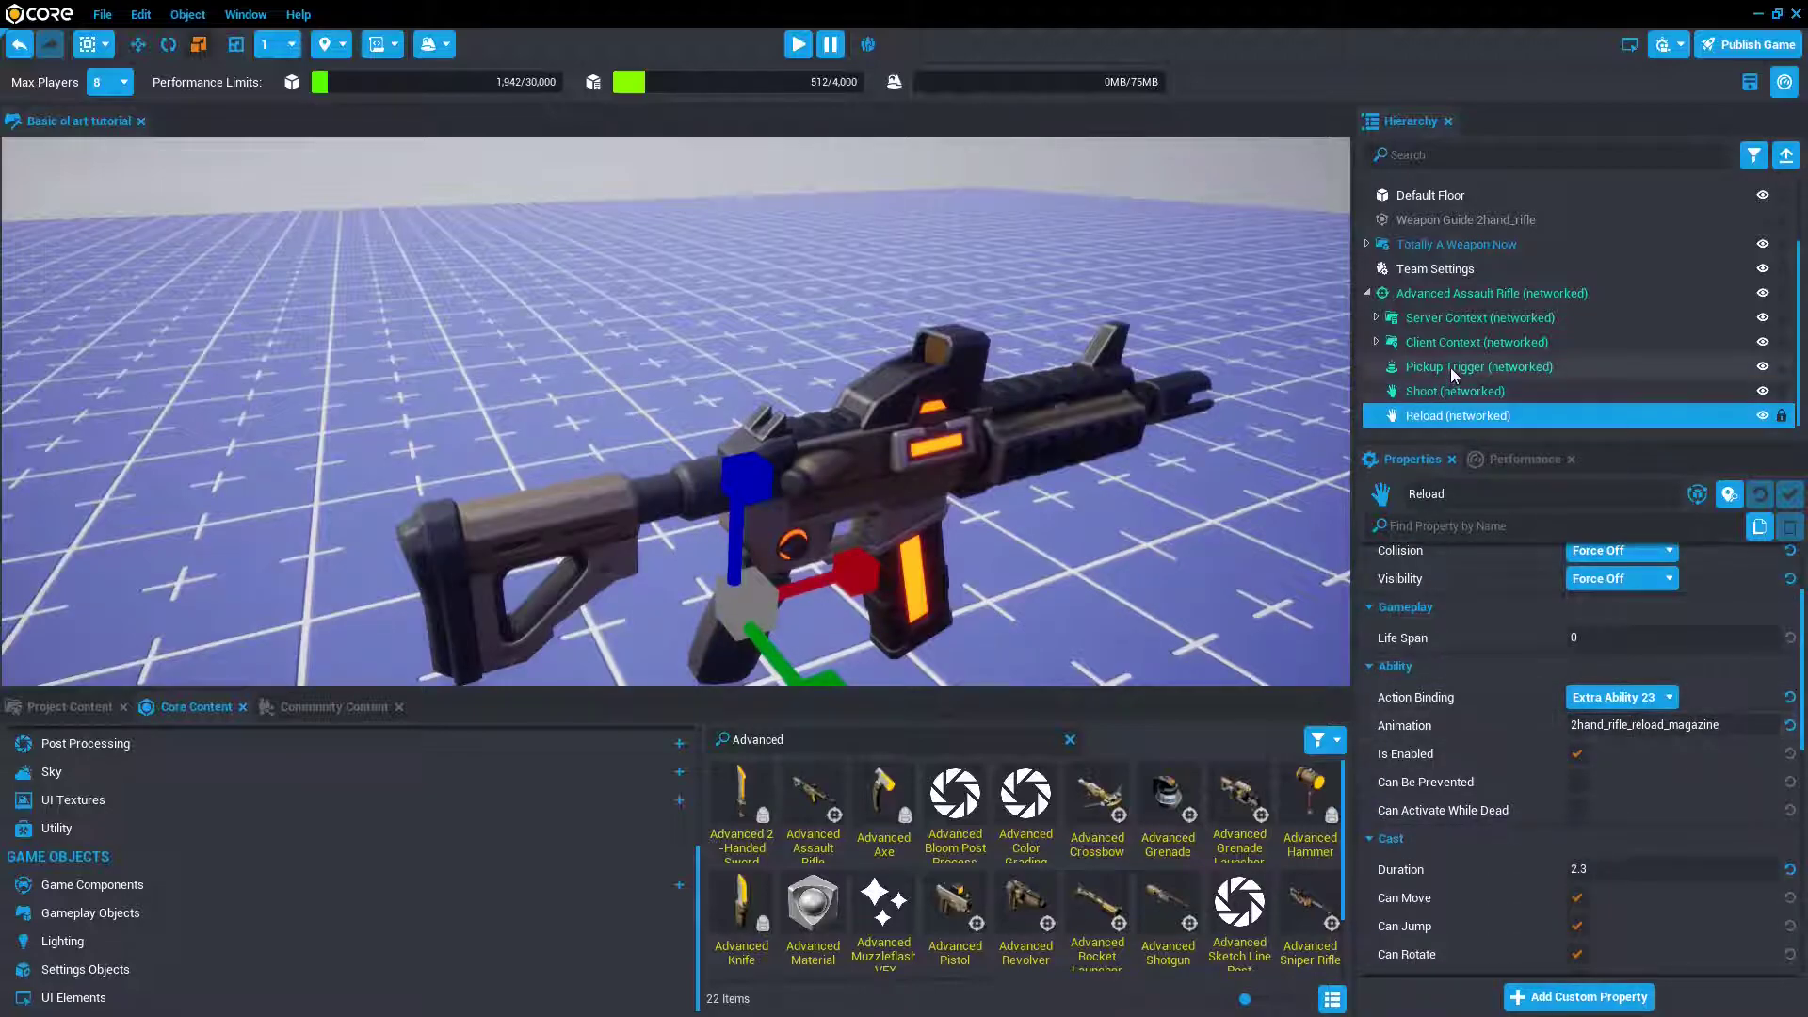
- Review the Advanced Assault Rifle's custom properties covering damage, aiming, spread precision, pickup and low-ammo sounds, and reticle options
click(1461, 295)
scroll(1588, 750, down, 10)
scroll(1585, 747, down, 10)
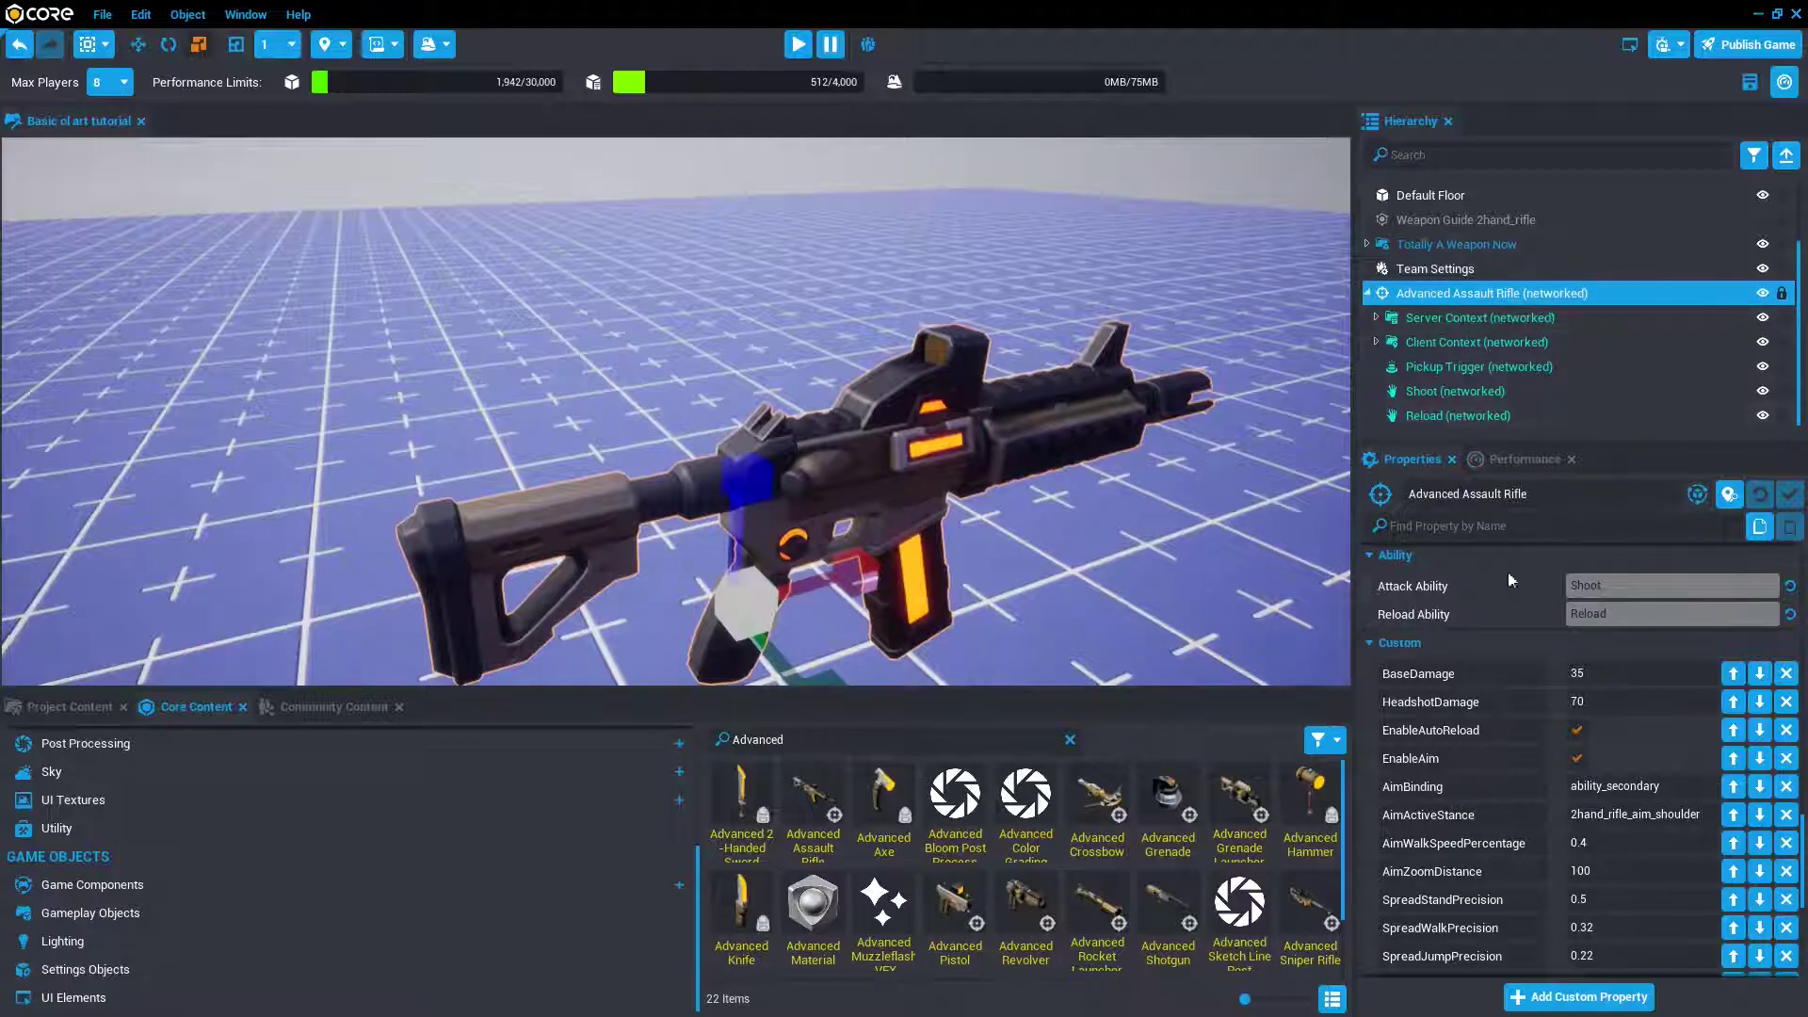
right_drag(1327, 542, 1130, 490)
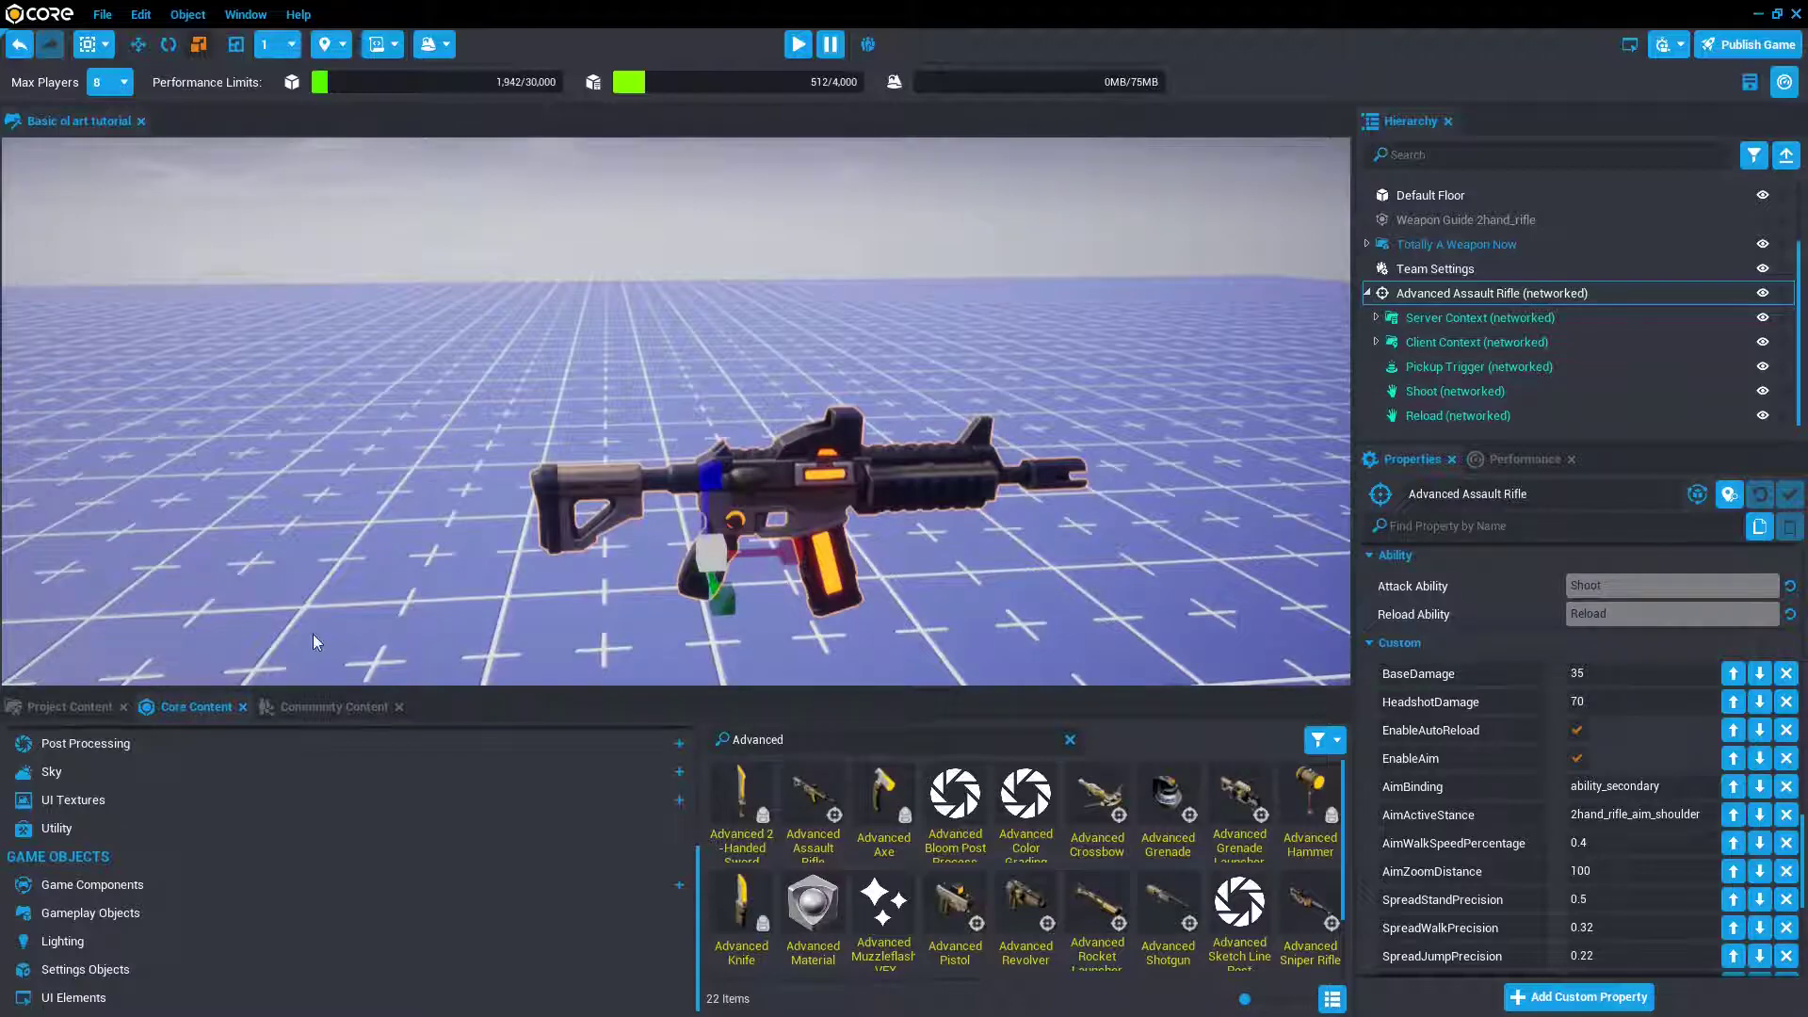
right_drag(1009, 571, 1060, 554)
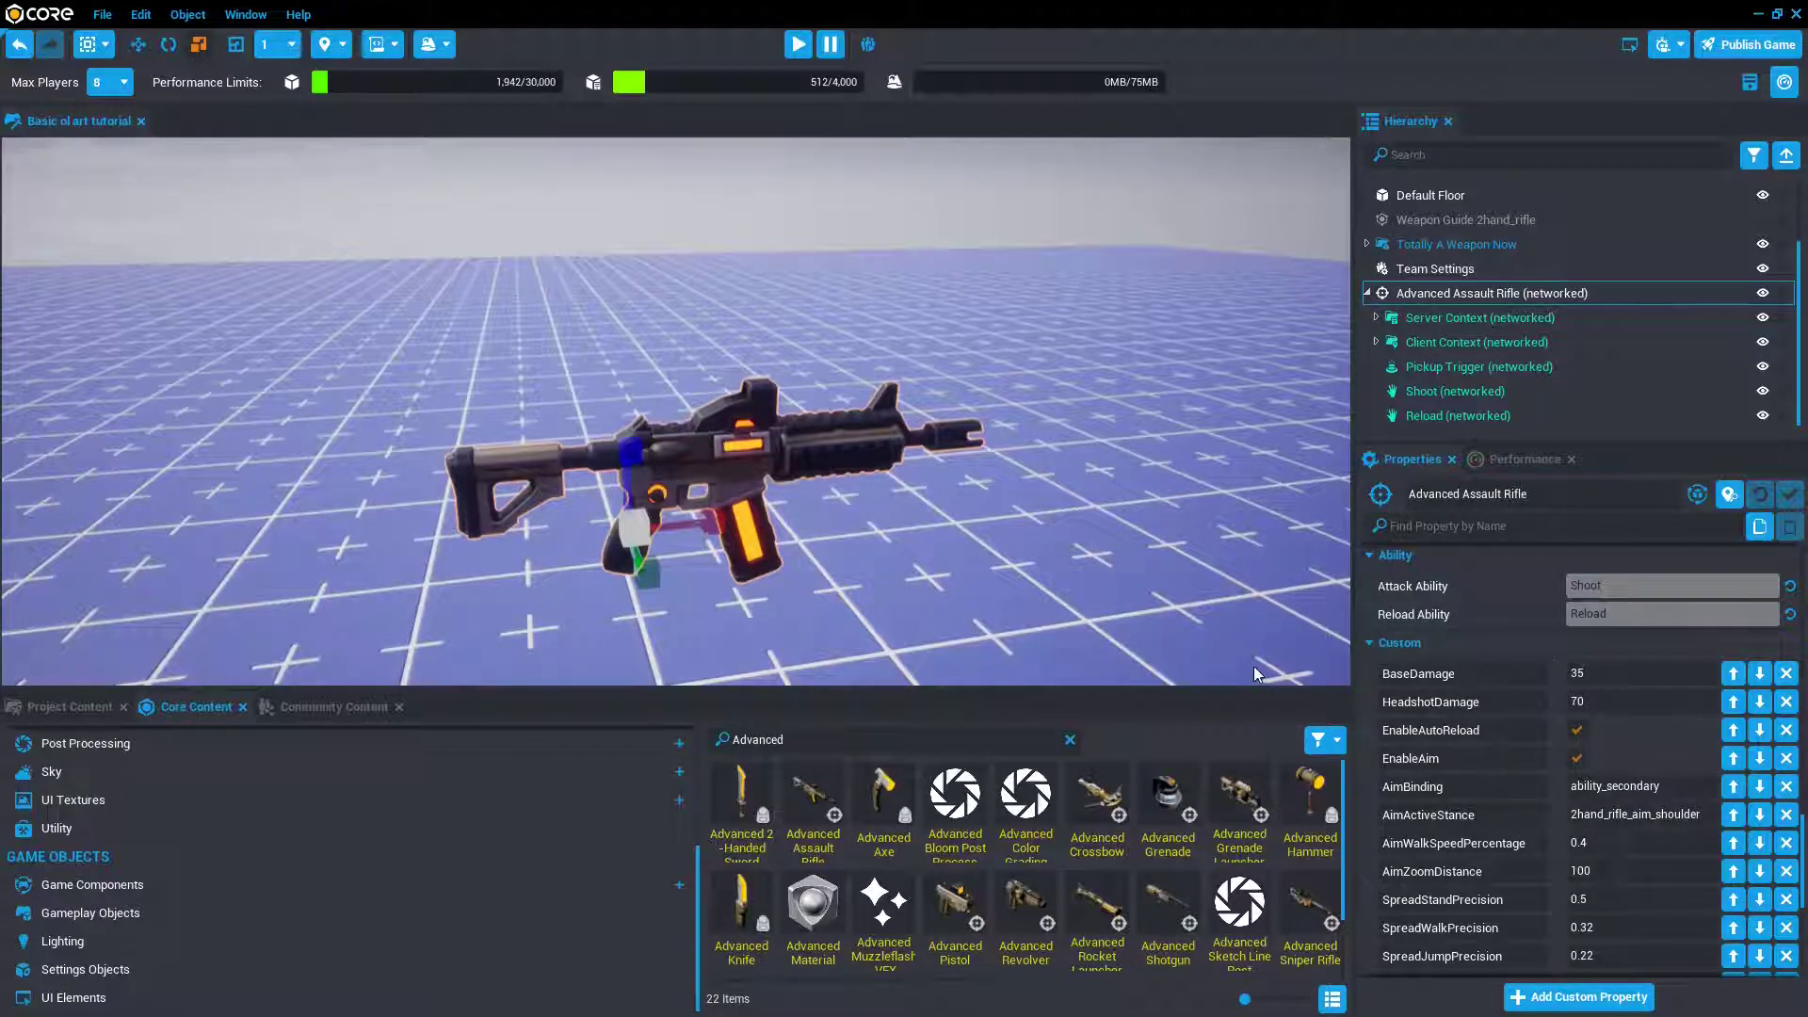
right_drag(1060, 489, 1065, 473)
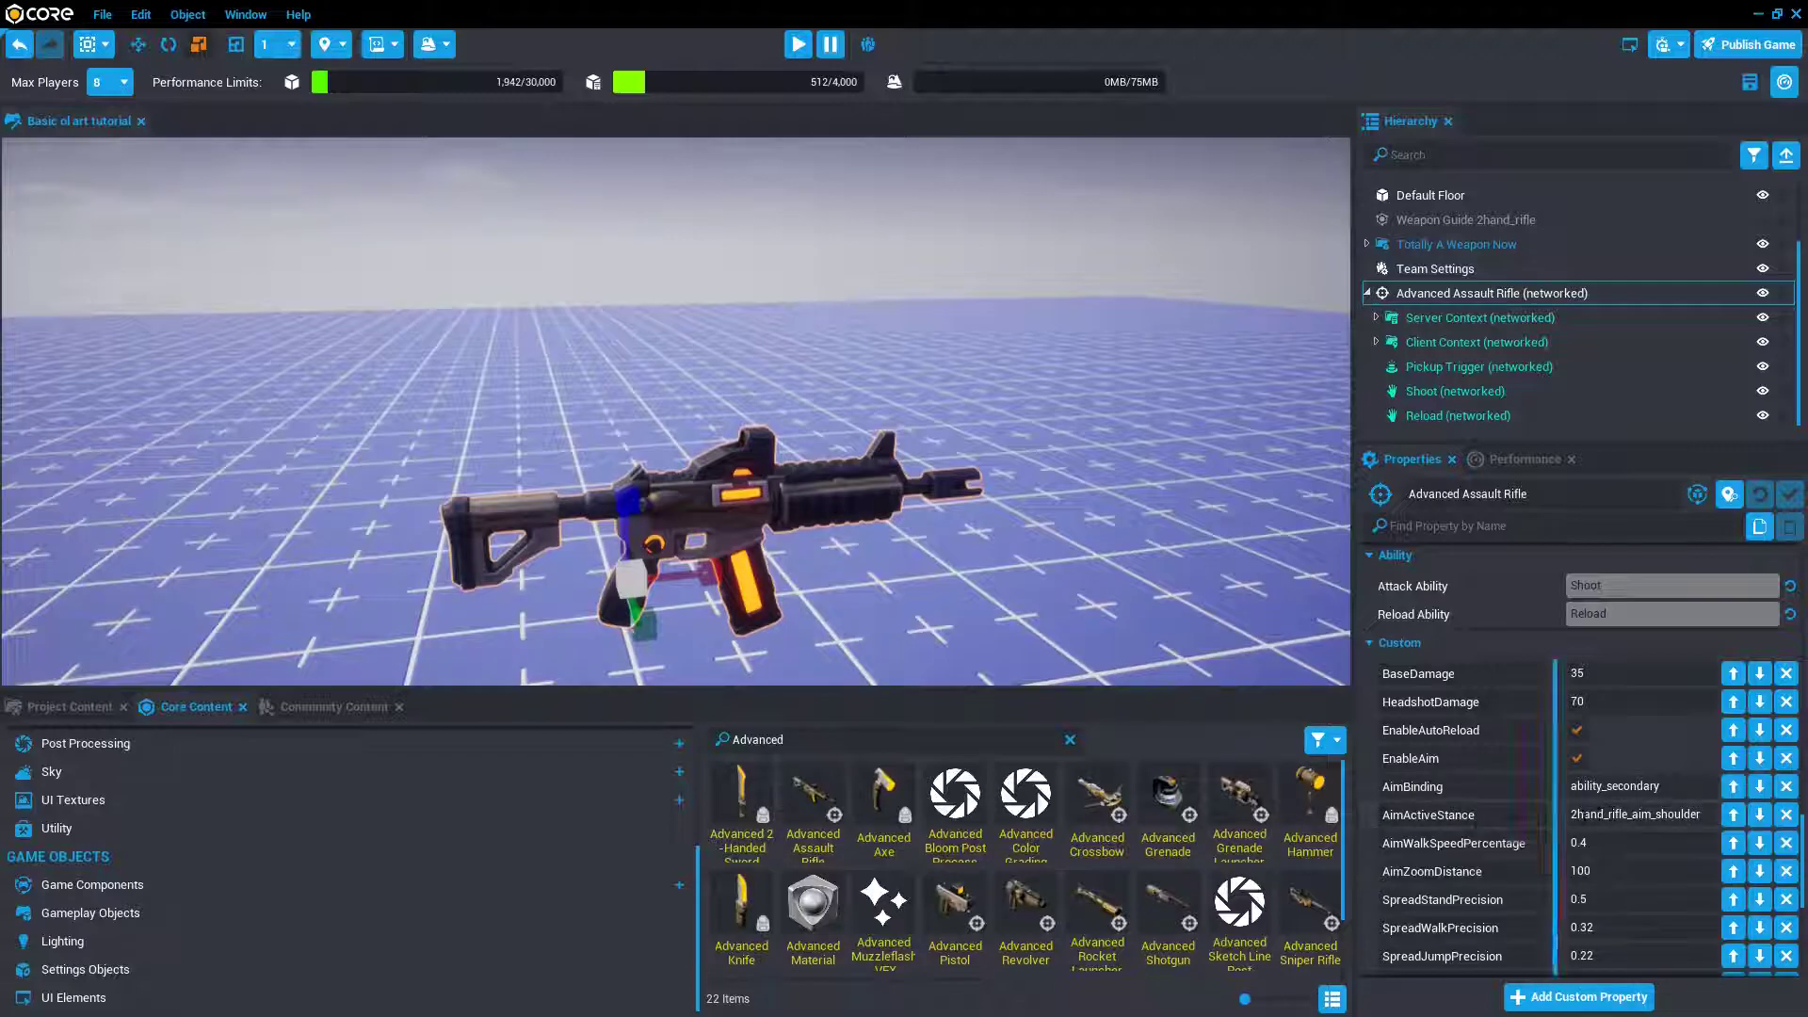
scroll(1655, 819, down, 4)
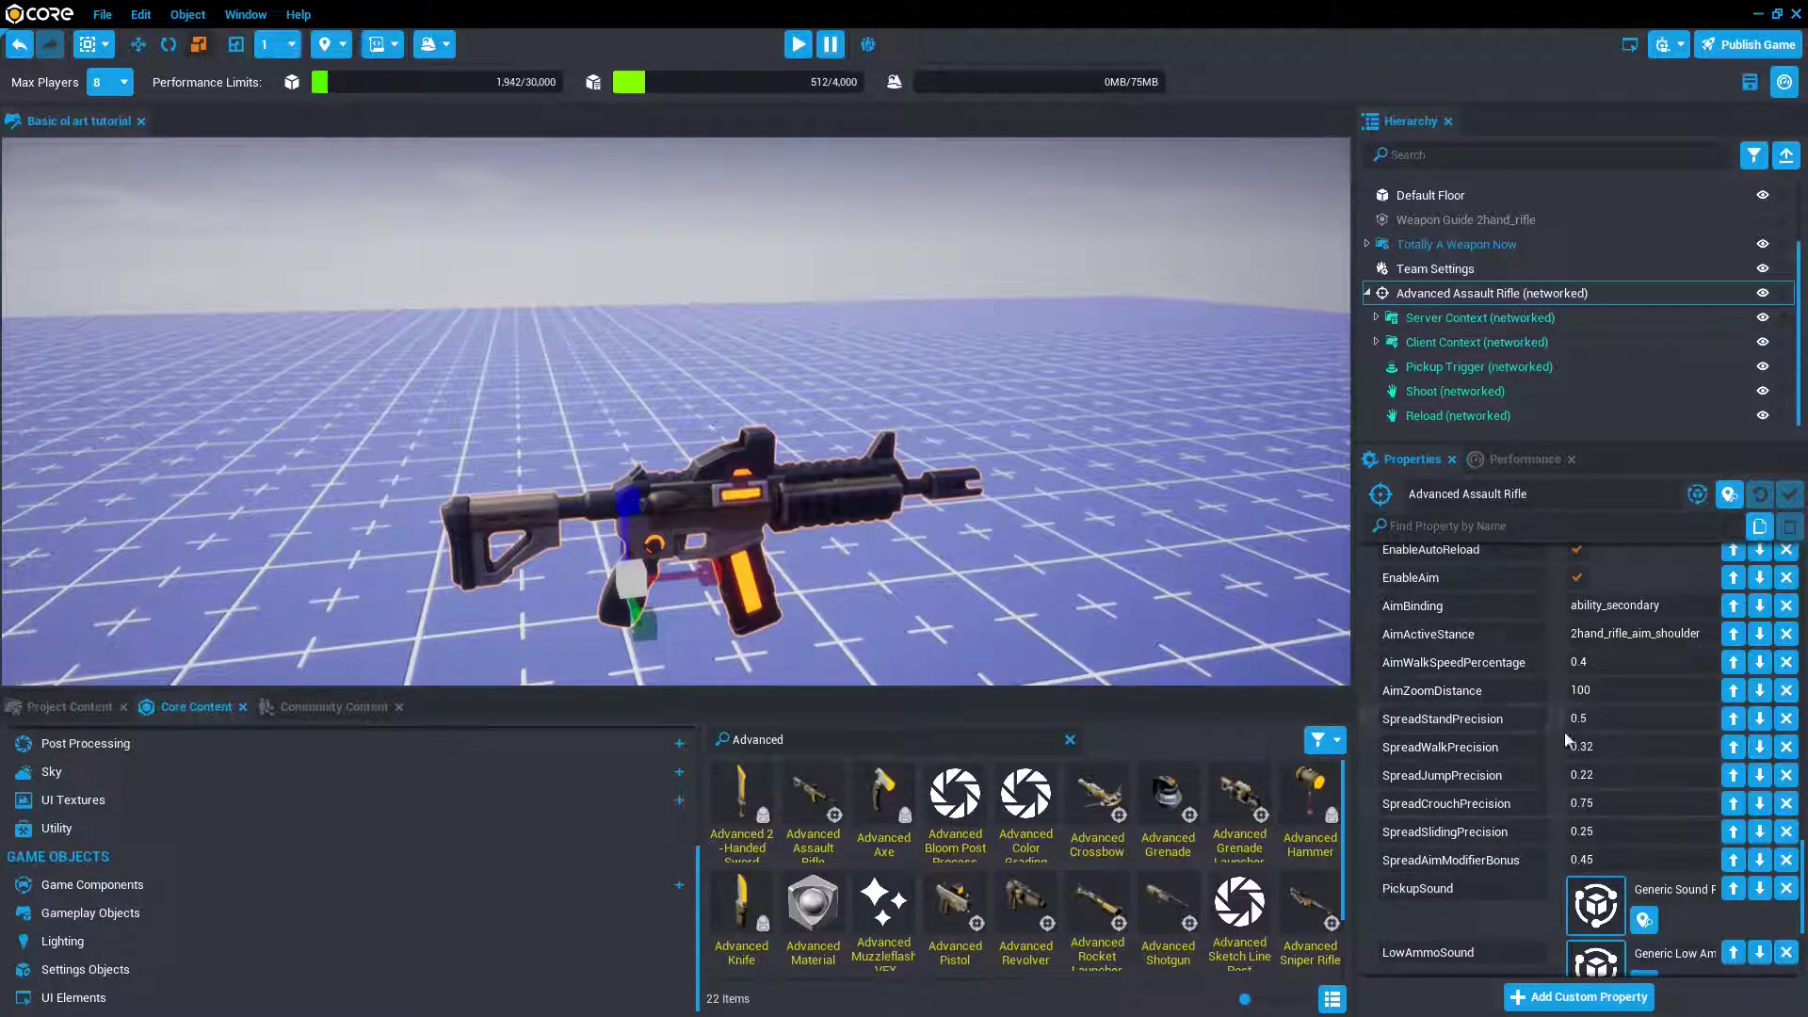
scroll(1609, 768, down, 4)
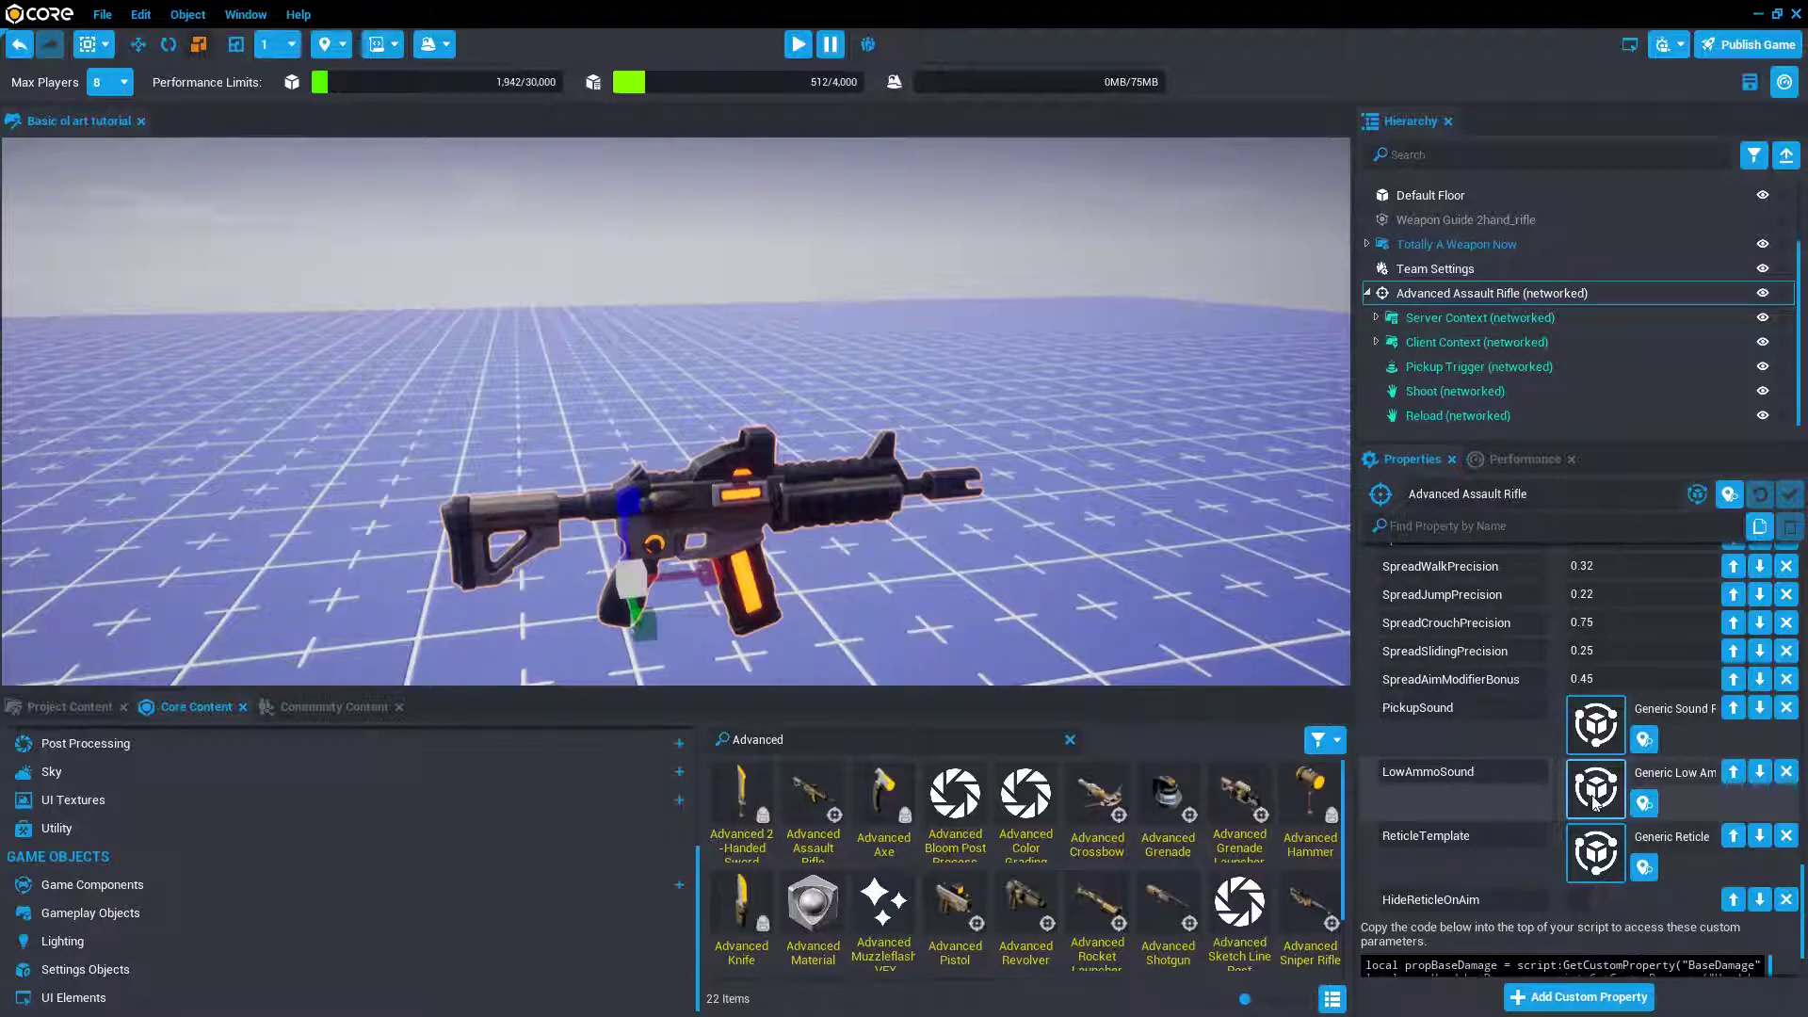
scroll(1595, 802, down, 1)
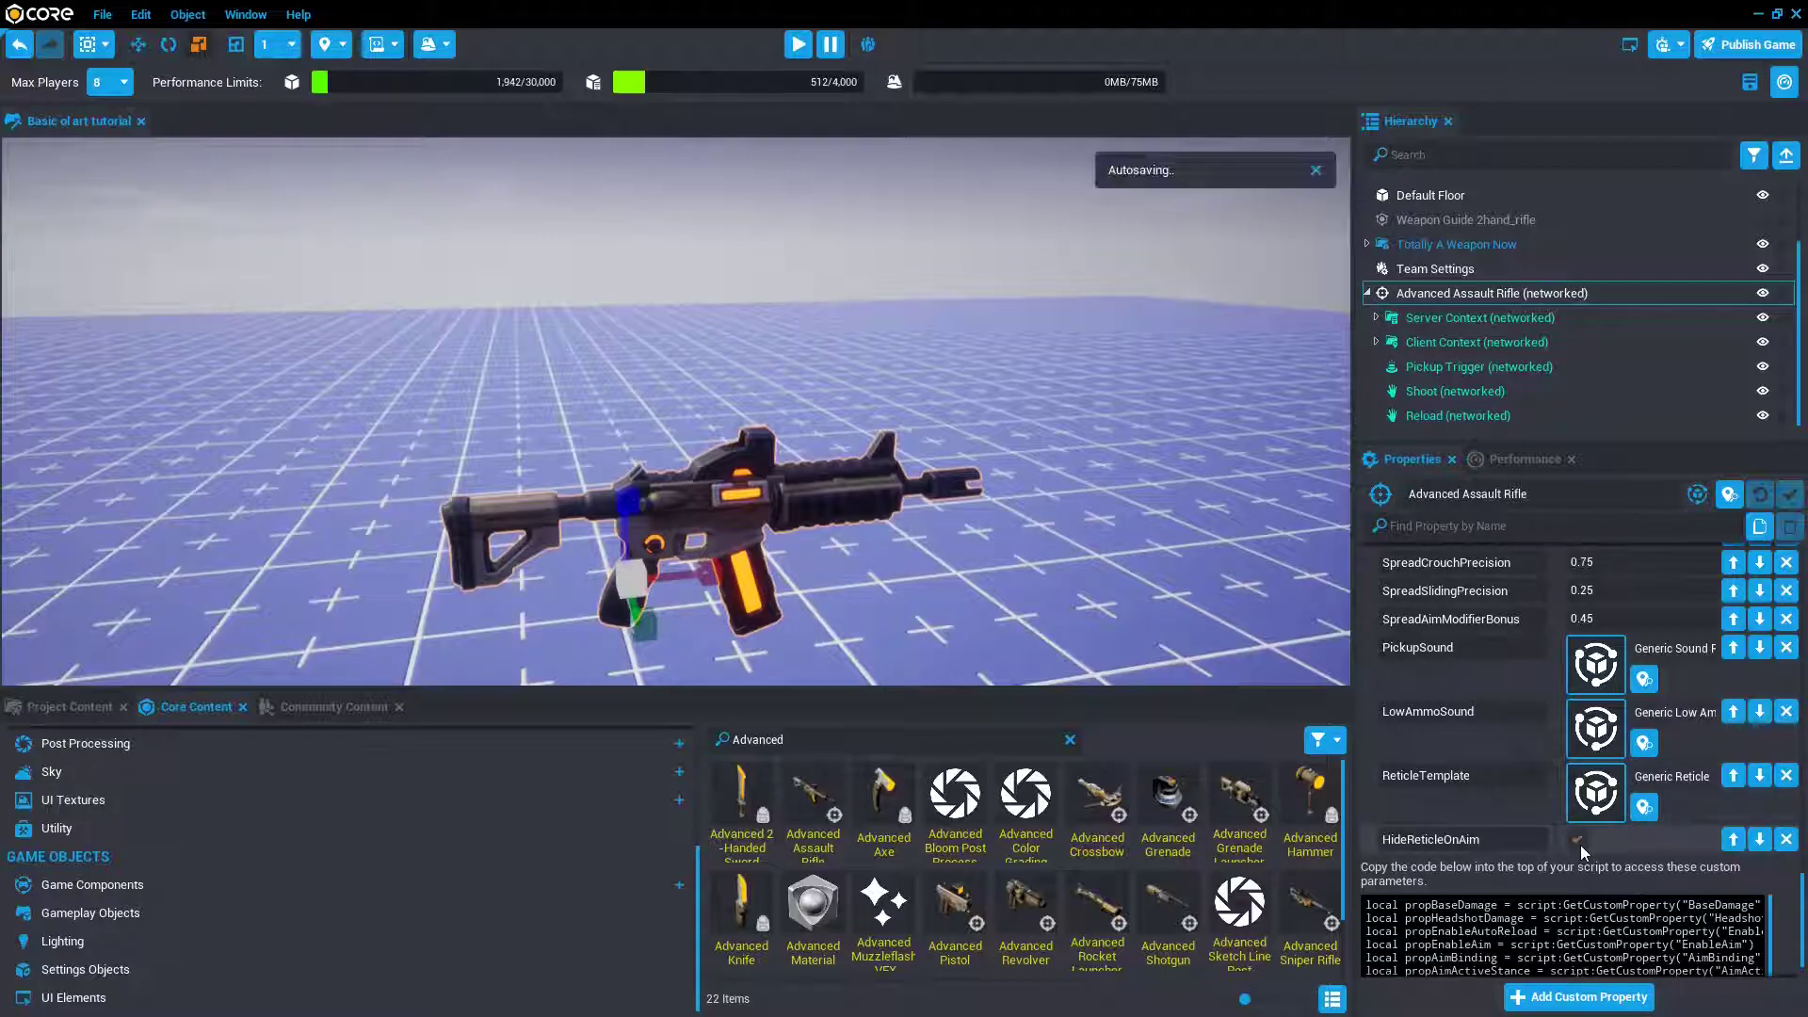
- Bring the custom red rifle into view and inspect it from the side
key(s)
right_drag(1235, 414, 1168, 425)
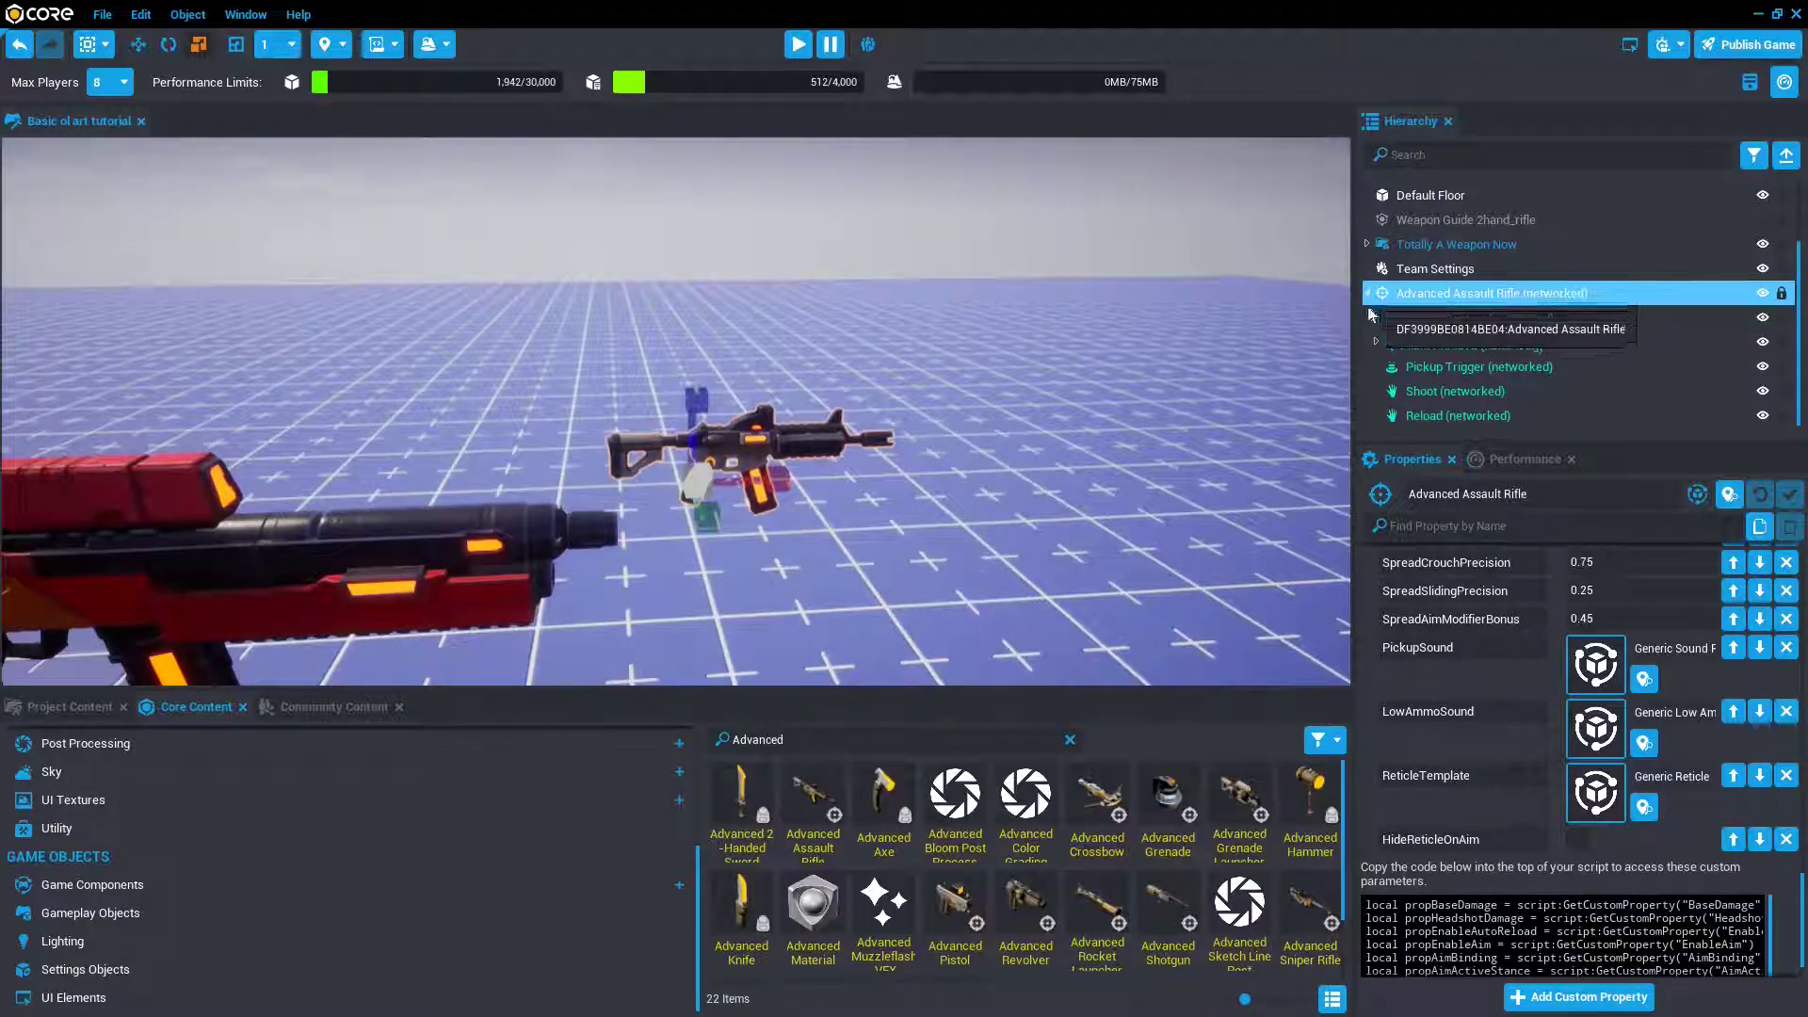
key(w)
right_drag(1157, 347, 1114, 358)
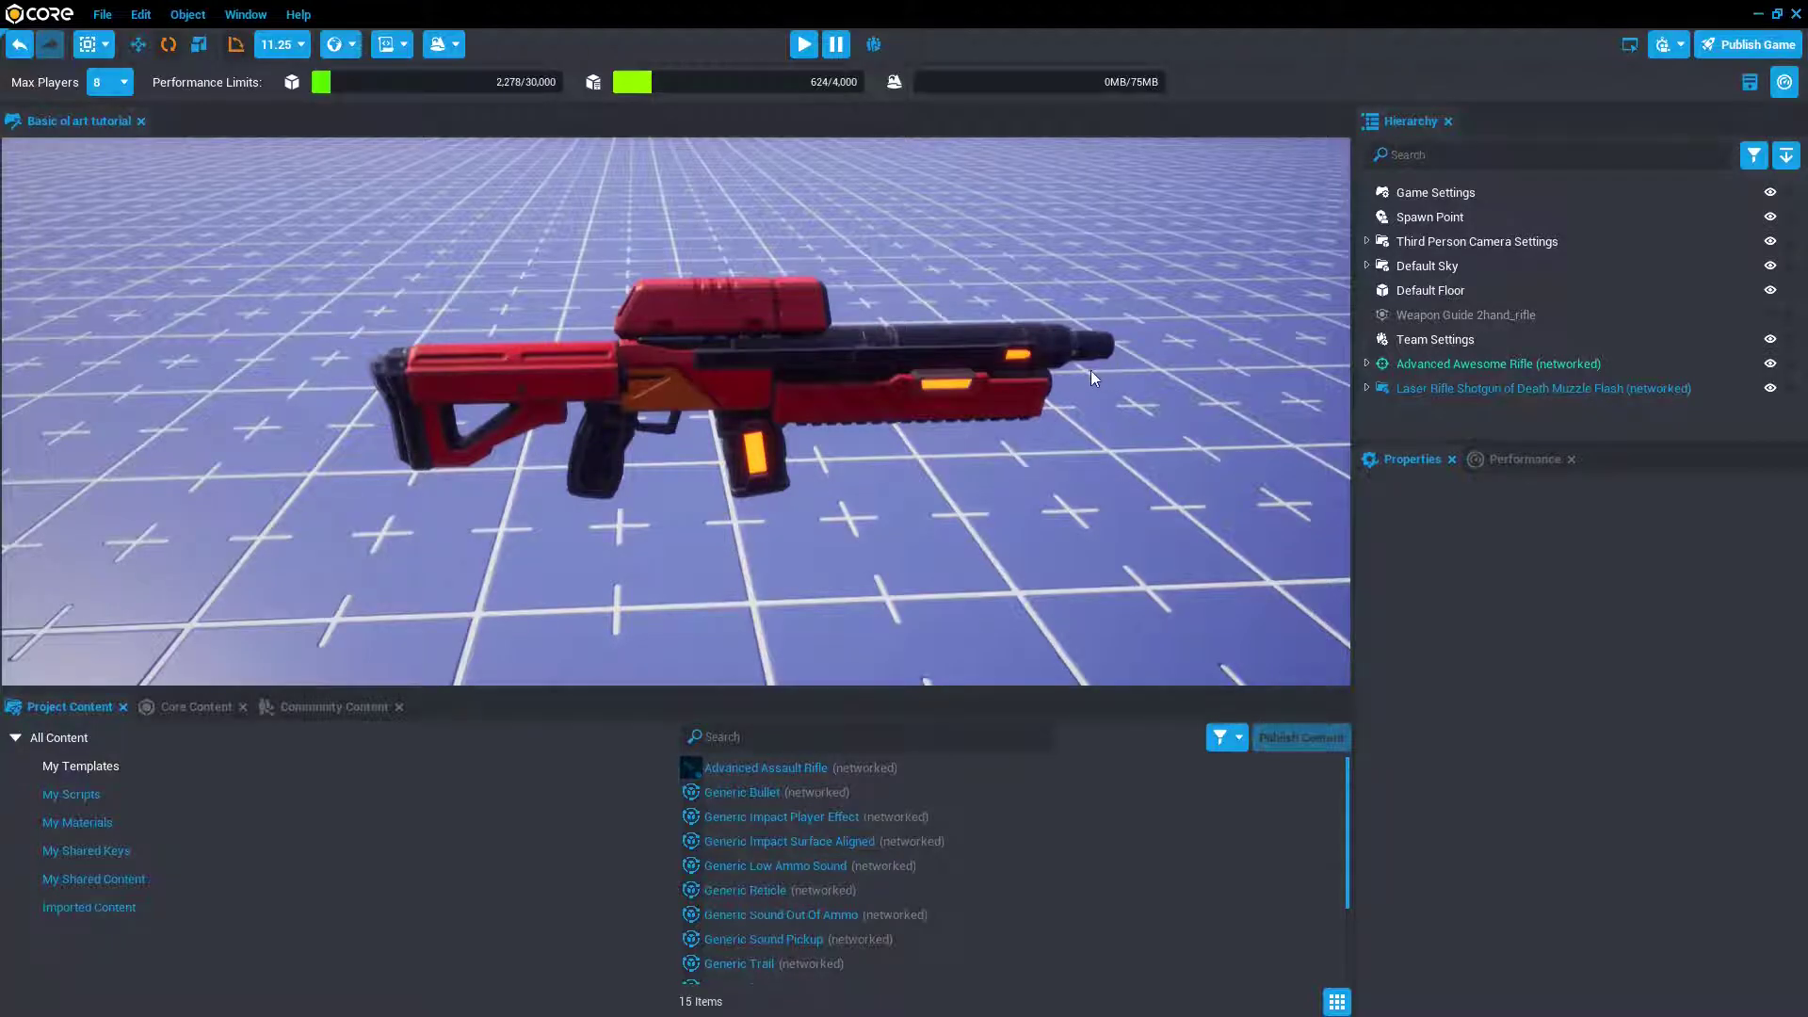
right_drag(1093, 371, 1086, 364)
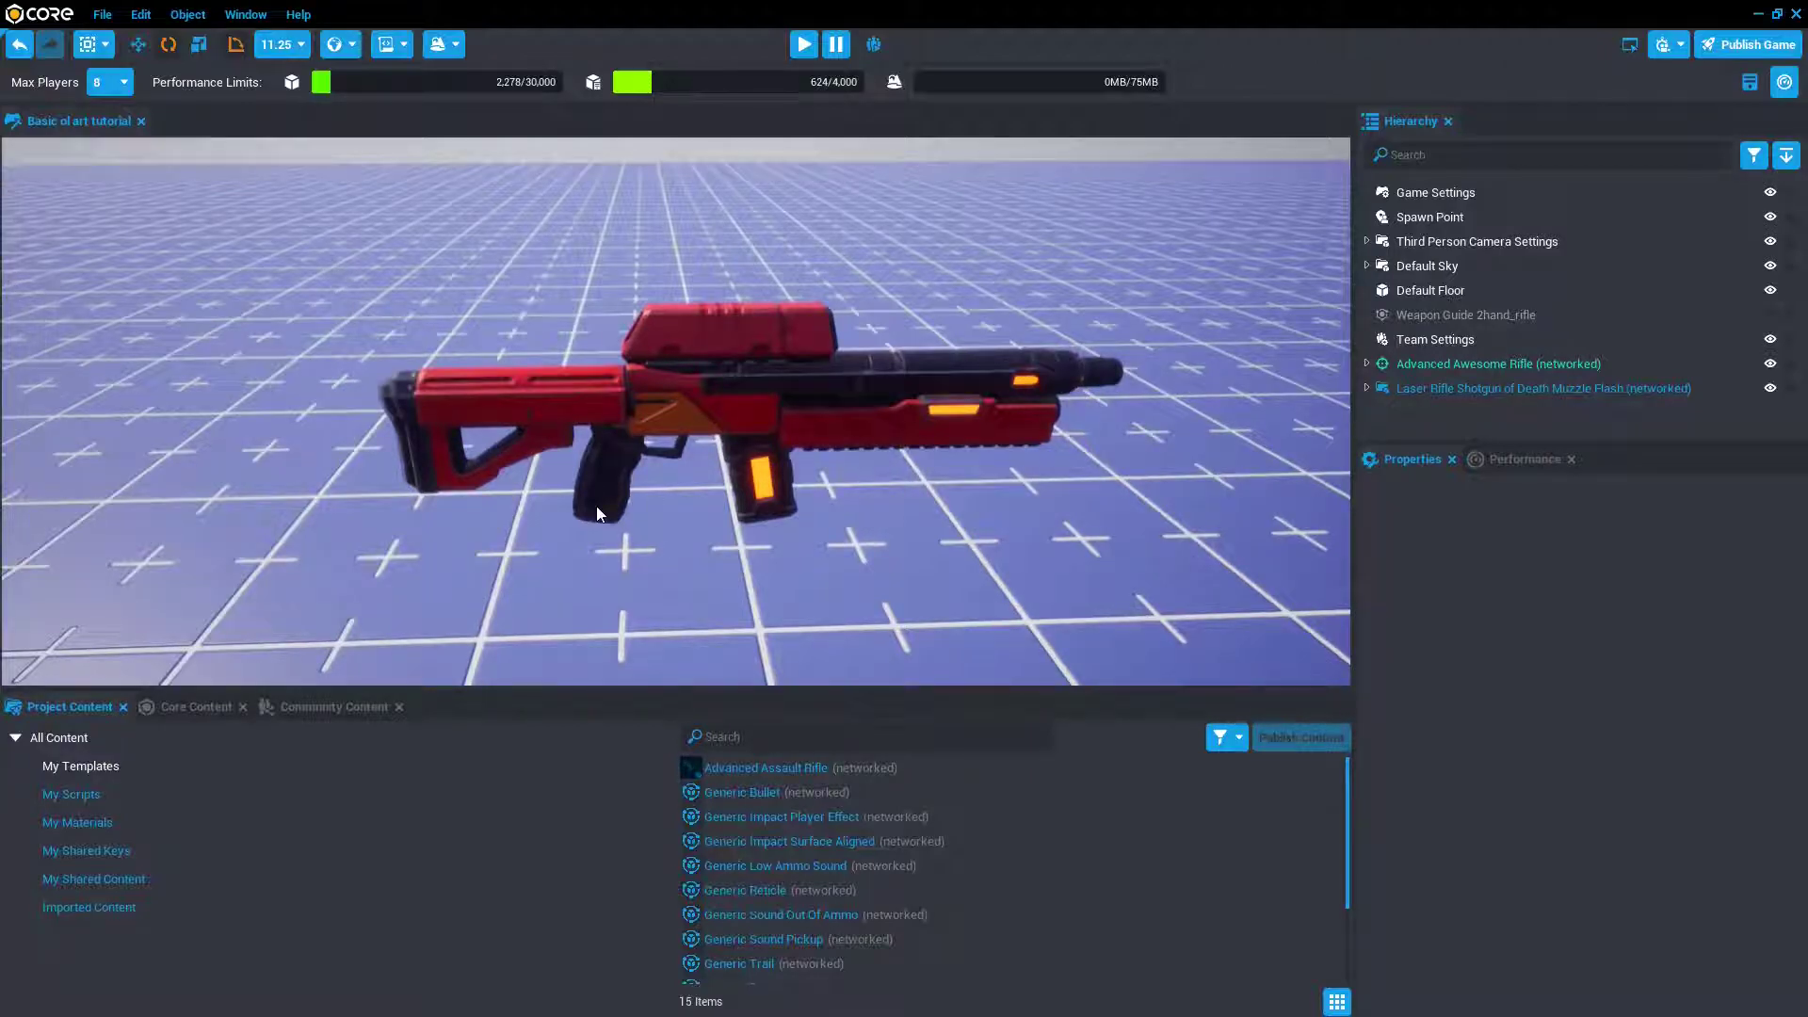
scroll(750, 533, down, 3)
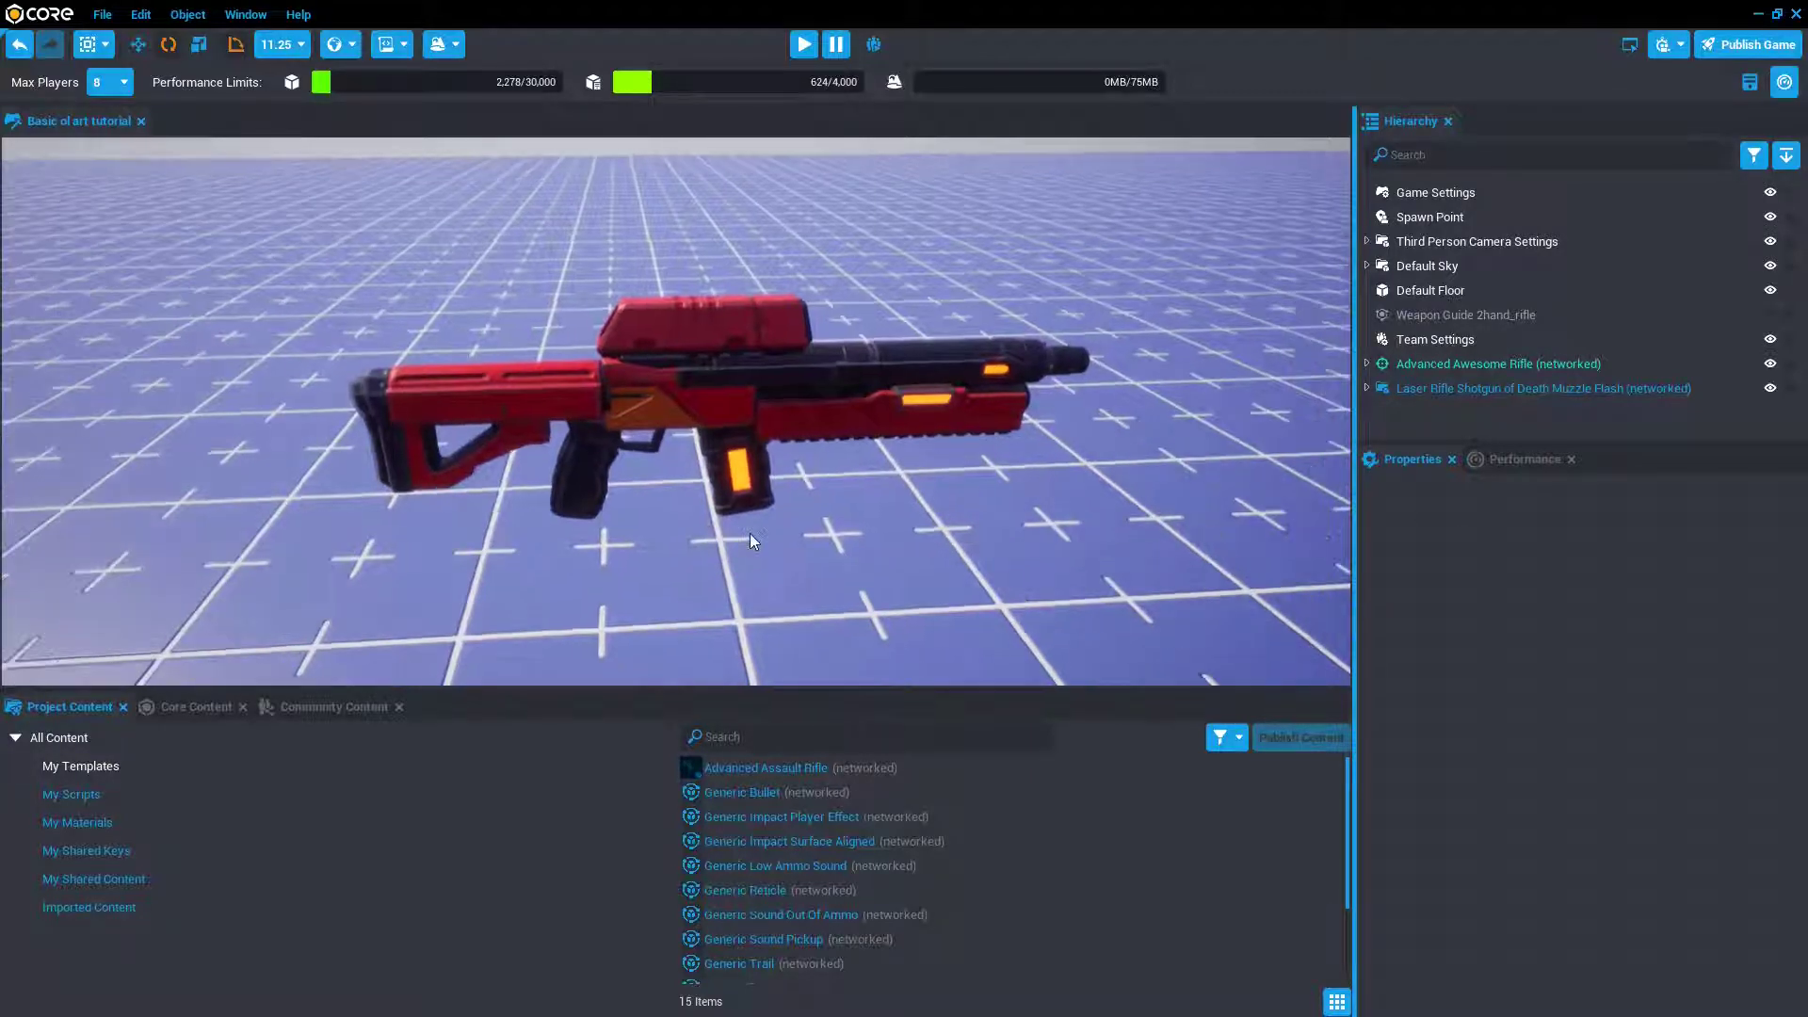
- Test the Advanced Awesome Rifle in preview mode by picking it up and firing several shots, and end the preview
key(=)
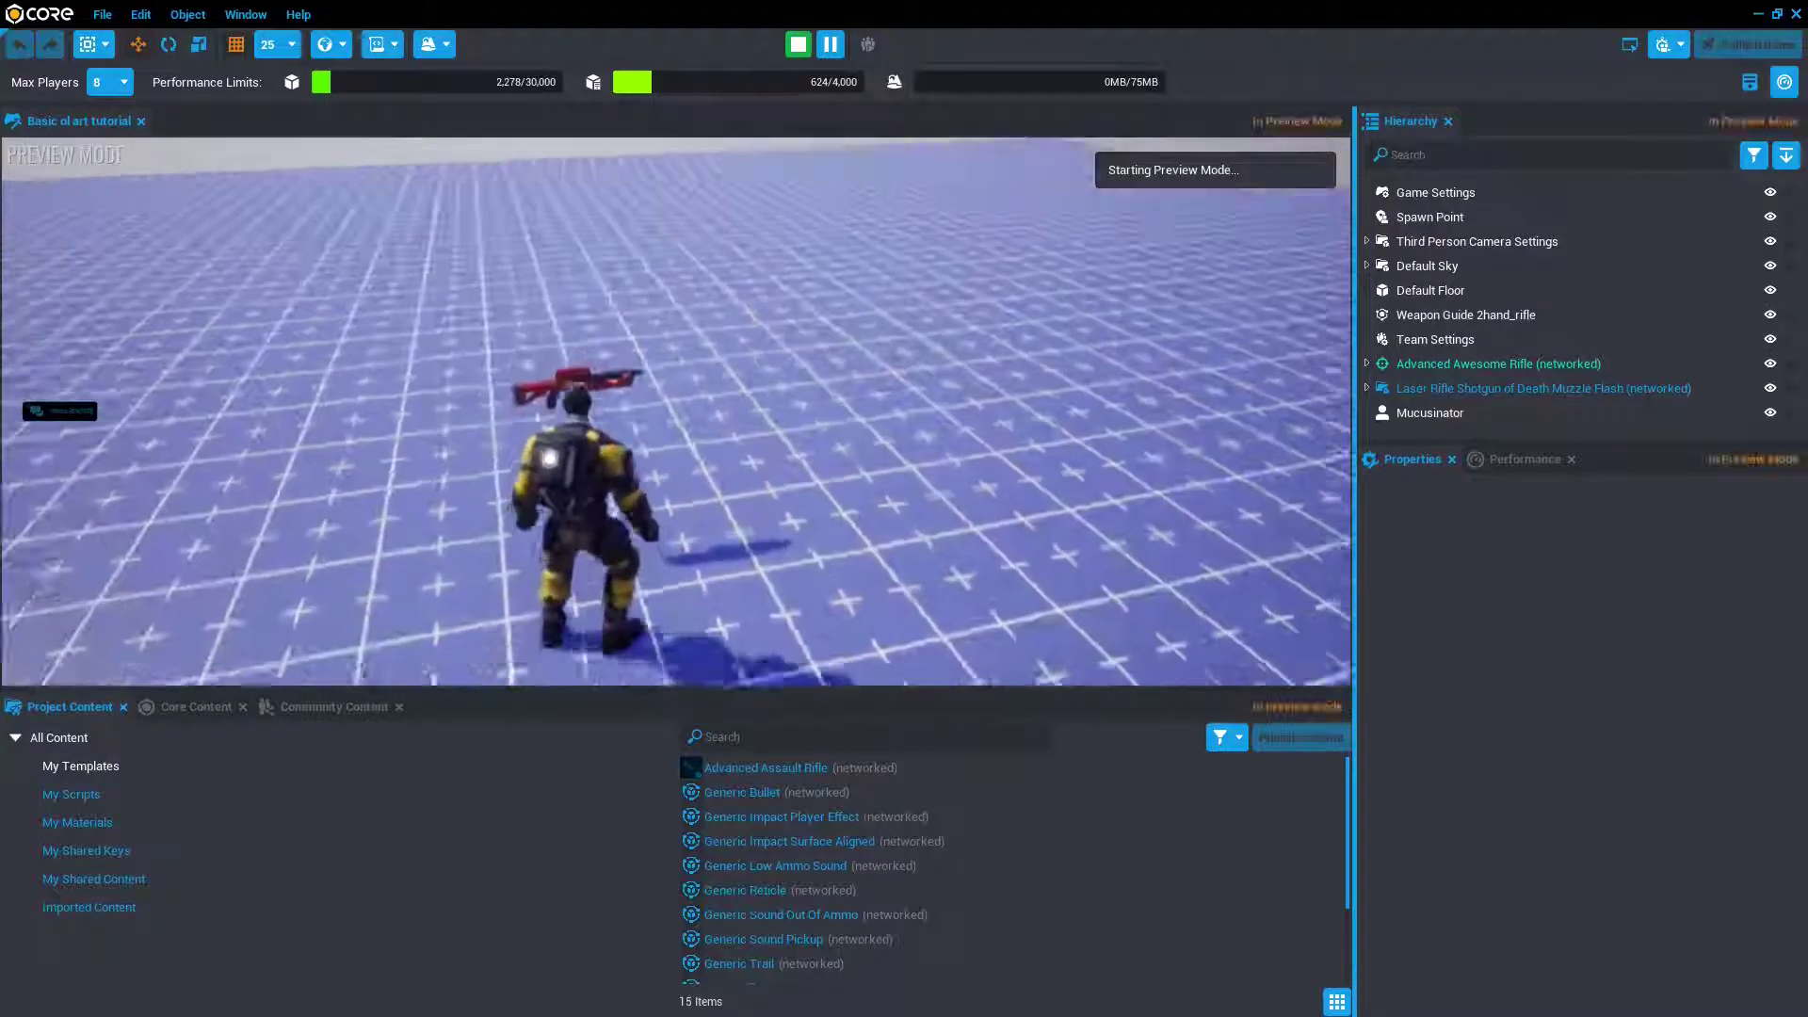
key(w)
key(w)
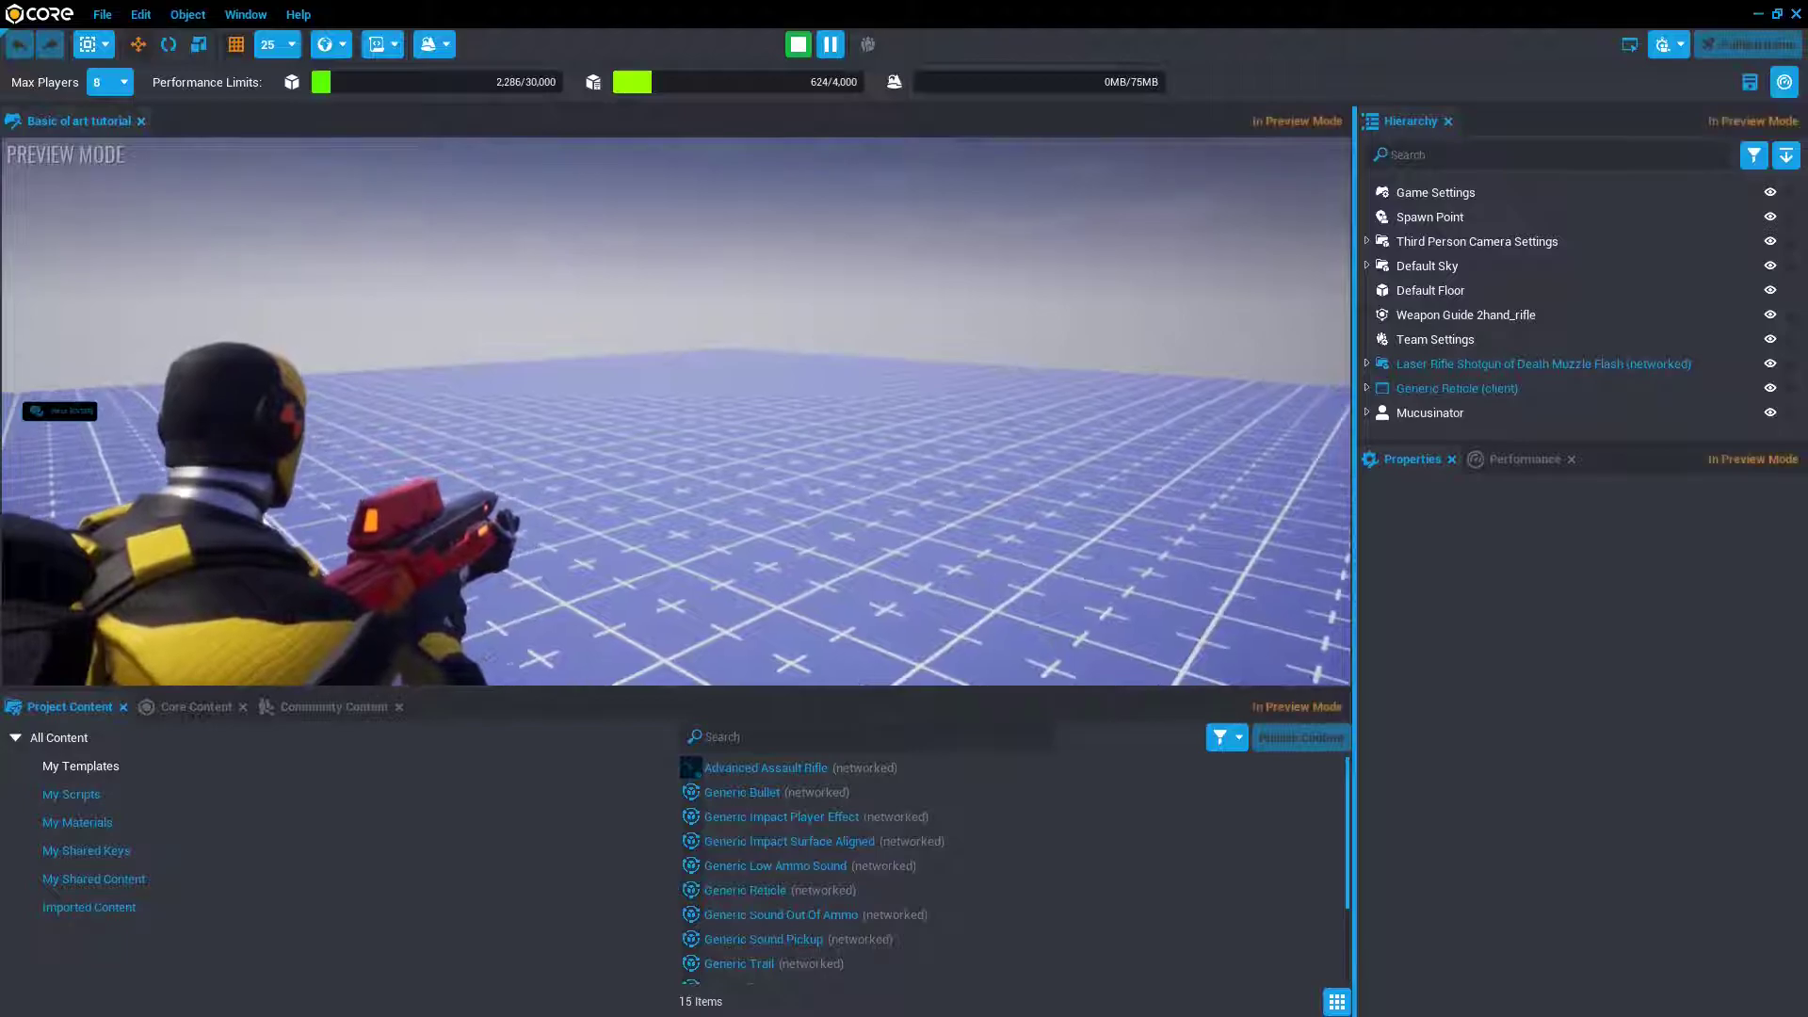
click(675, 411)
click(675, 411)
click(675, 412)
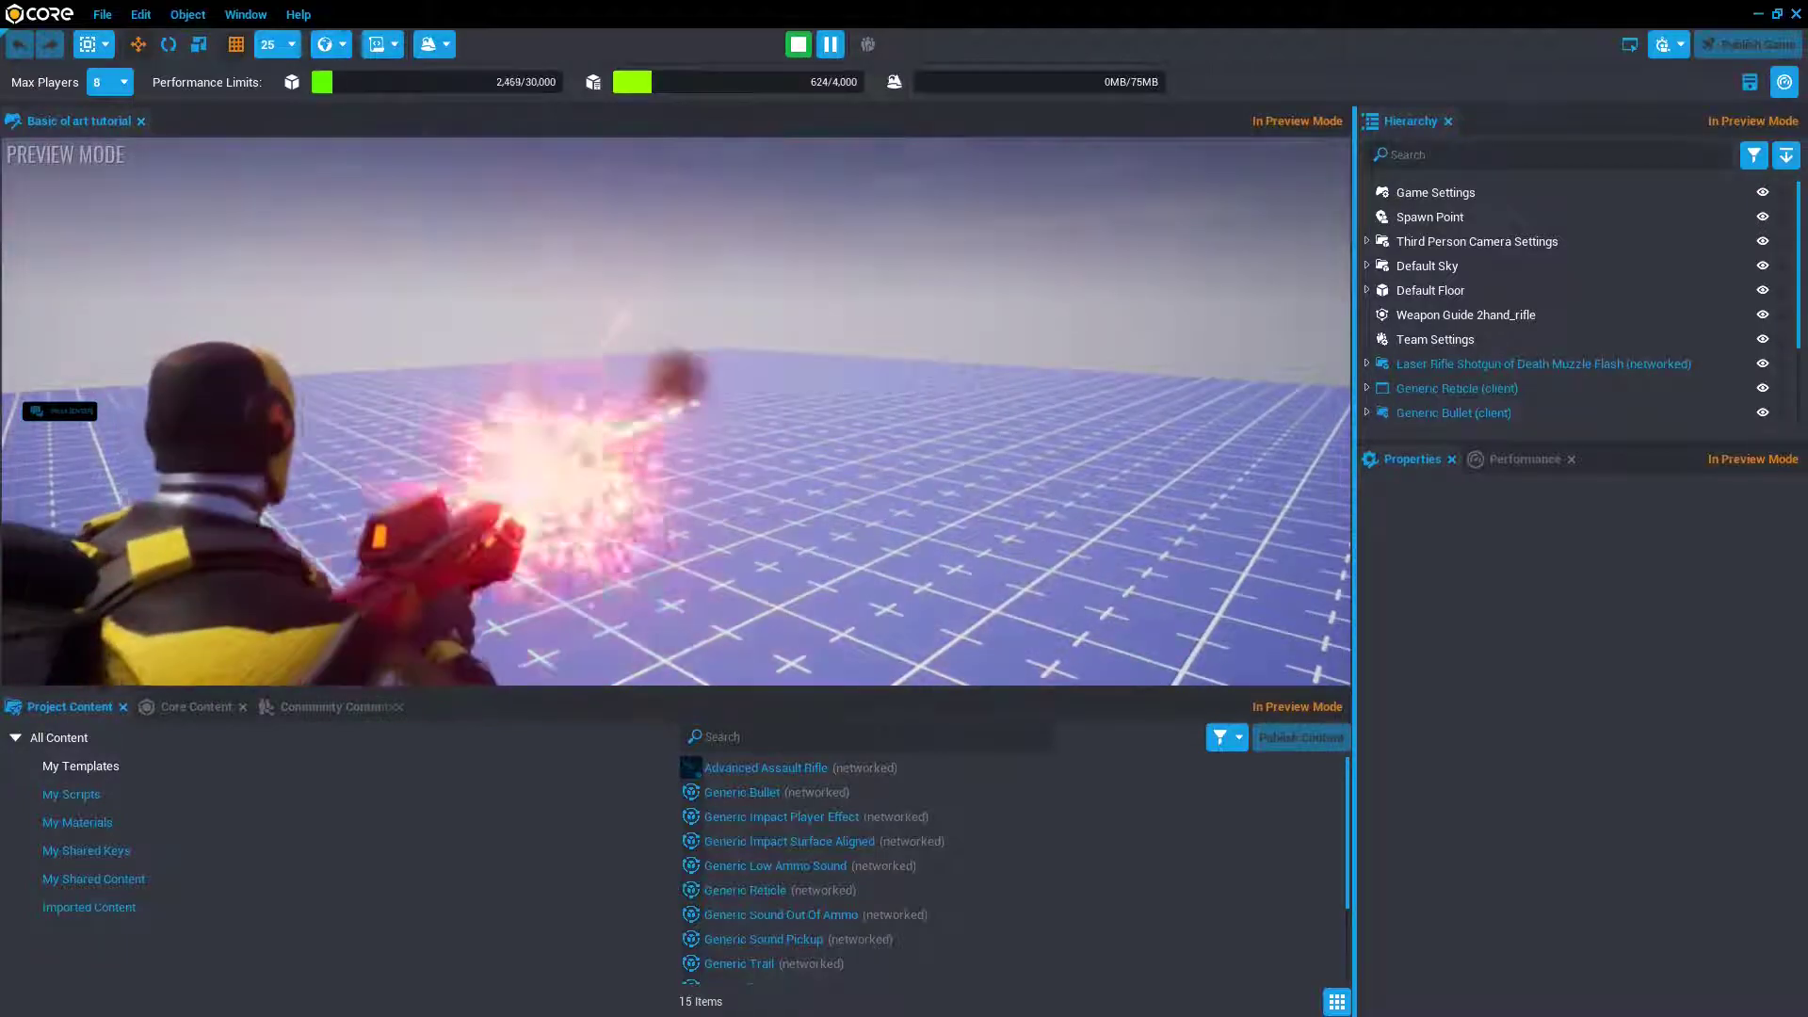
key(=)
- Select the Advanced Awesome Rifle and review its Weapon and Projectile properties, including Is Hitscan and Projectile Template
key(f)
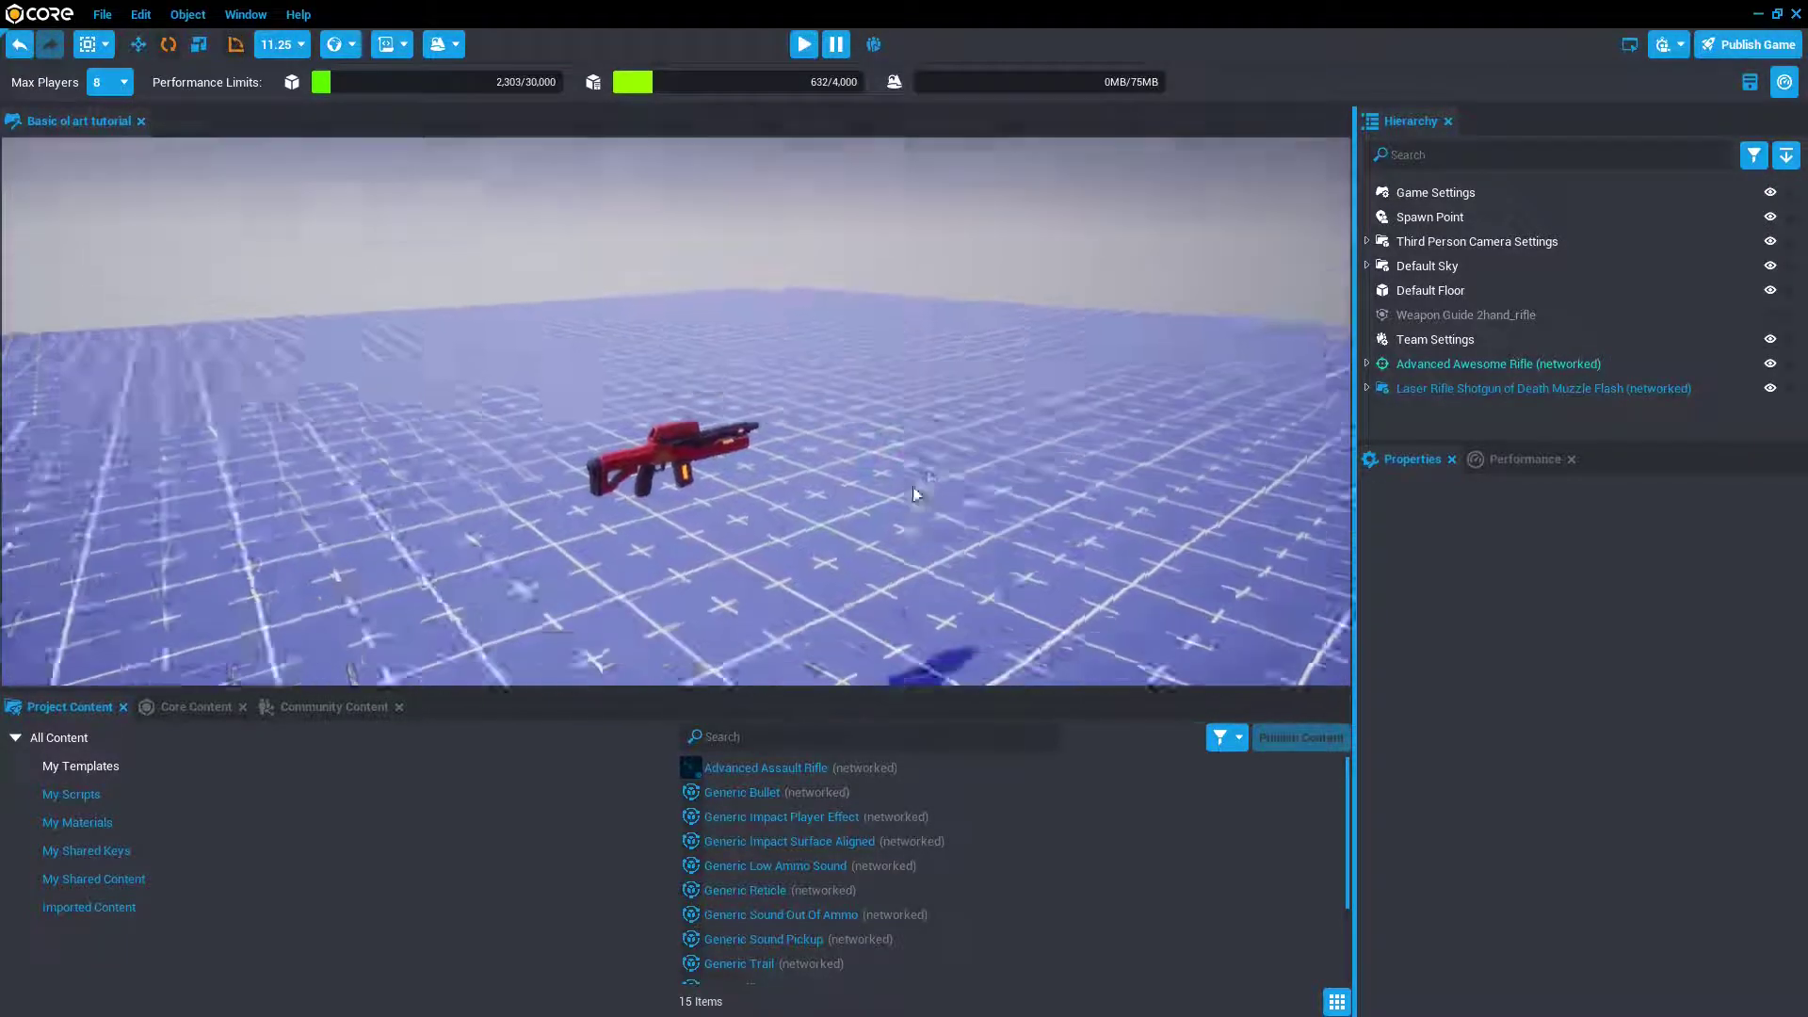
click(1549, 377)
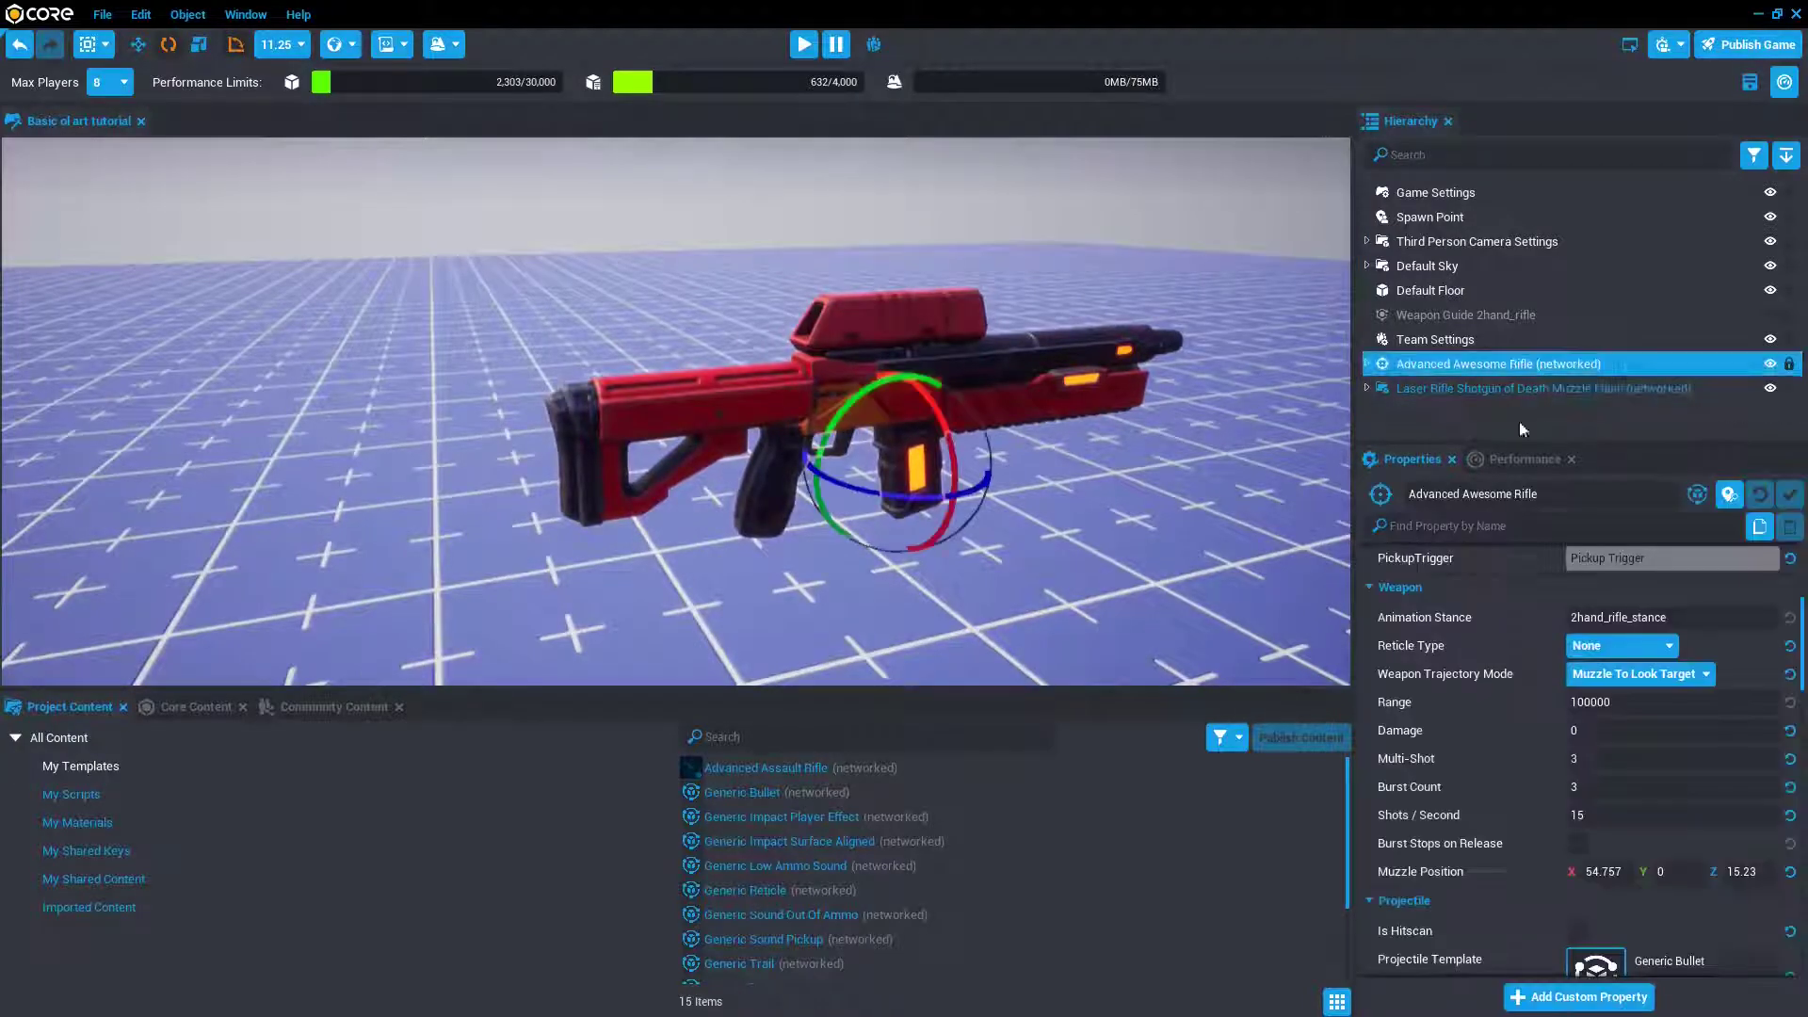
scroll(1512, 593, down, 5)
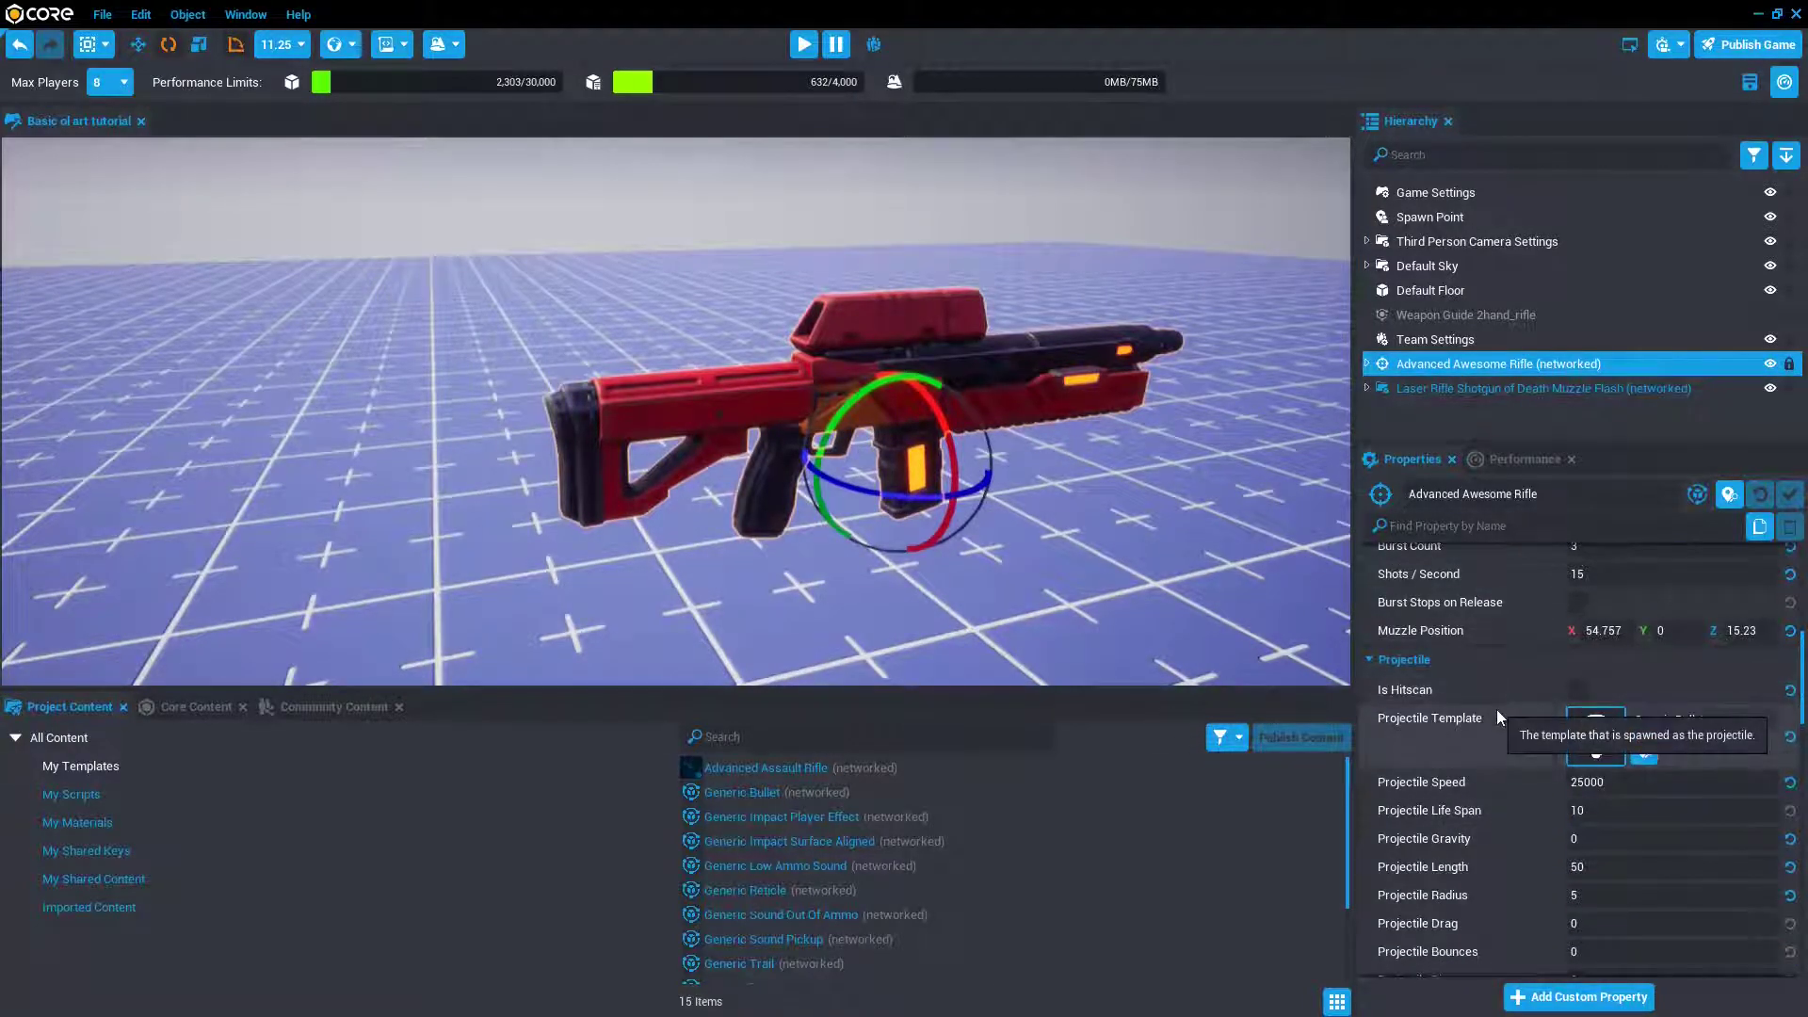
scroll(1495, 709, down, 1)
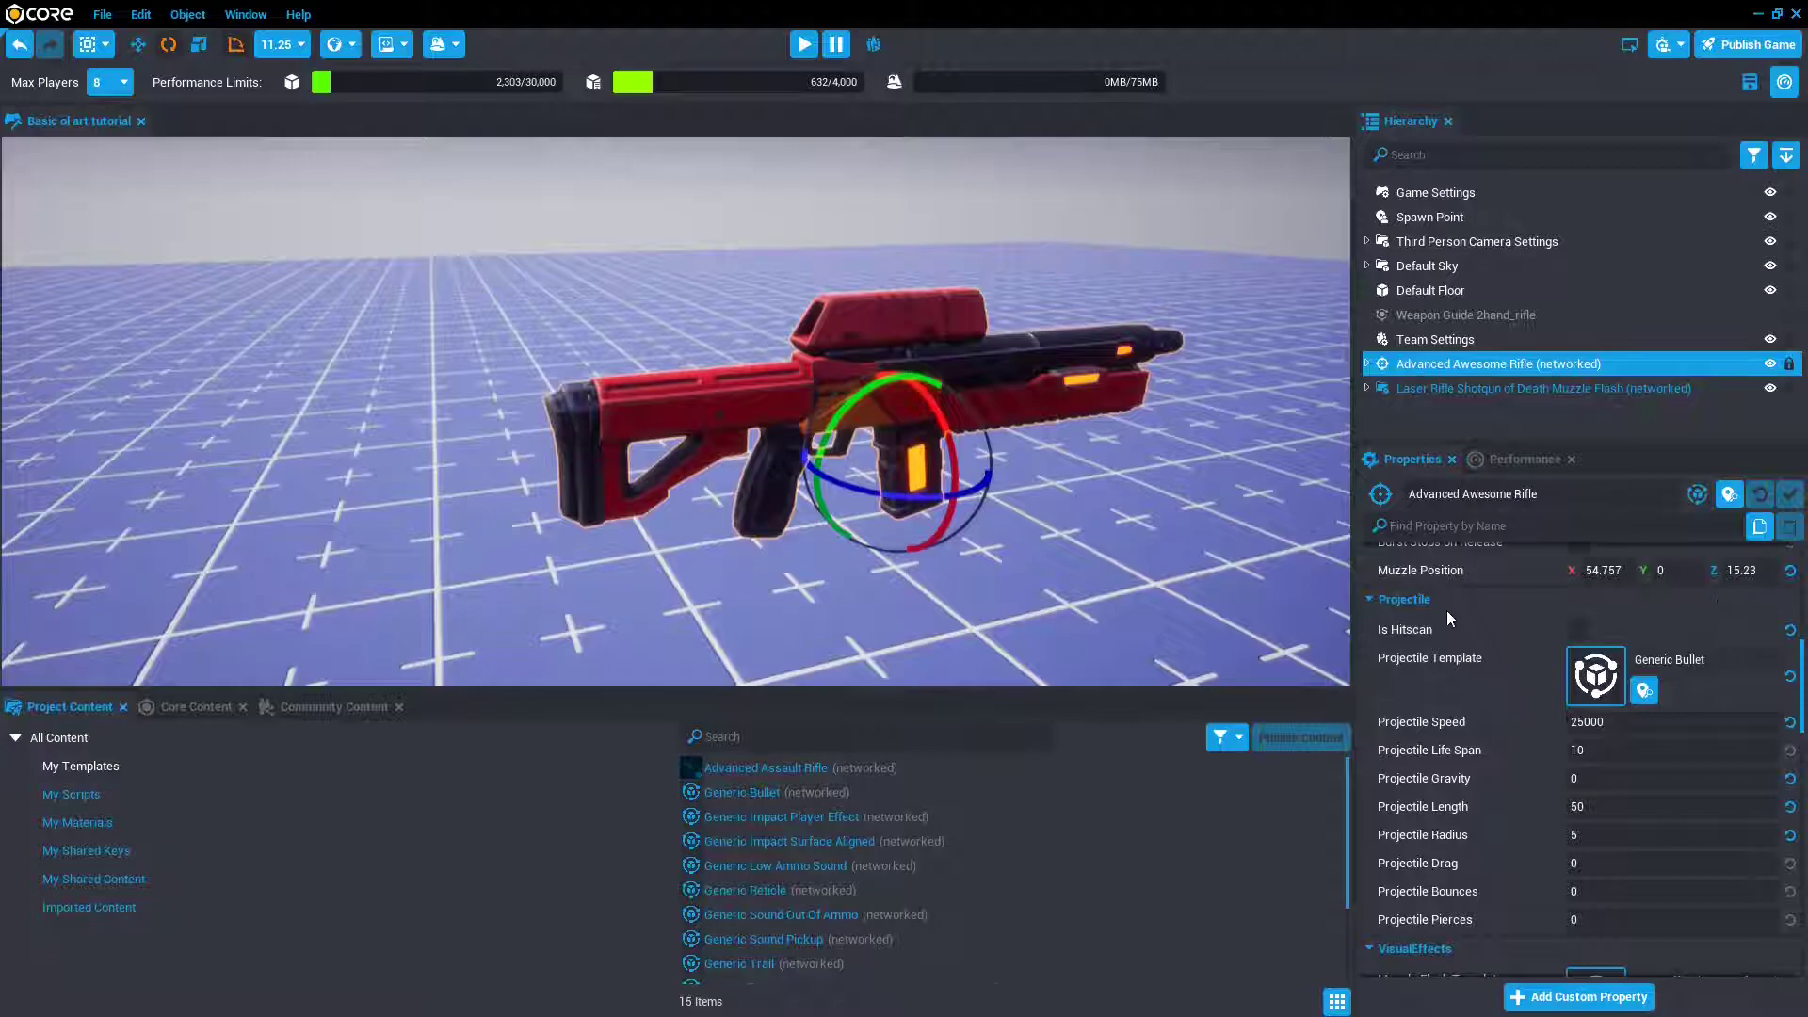
mouse_move(1550, 643)
- Search the project templates for "Muzzle", place Rifle Muzzle Flash in the scene near the red rifle and deinstance it
click(136, 758)
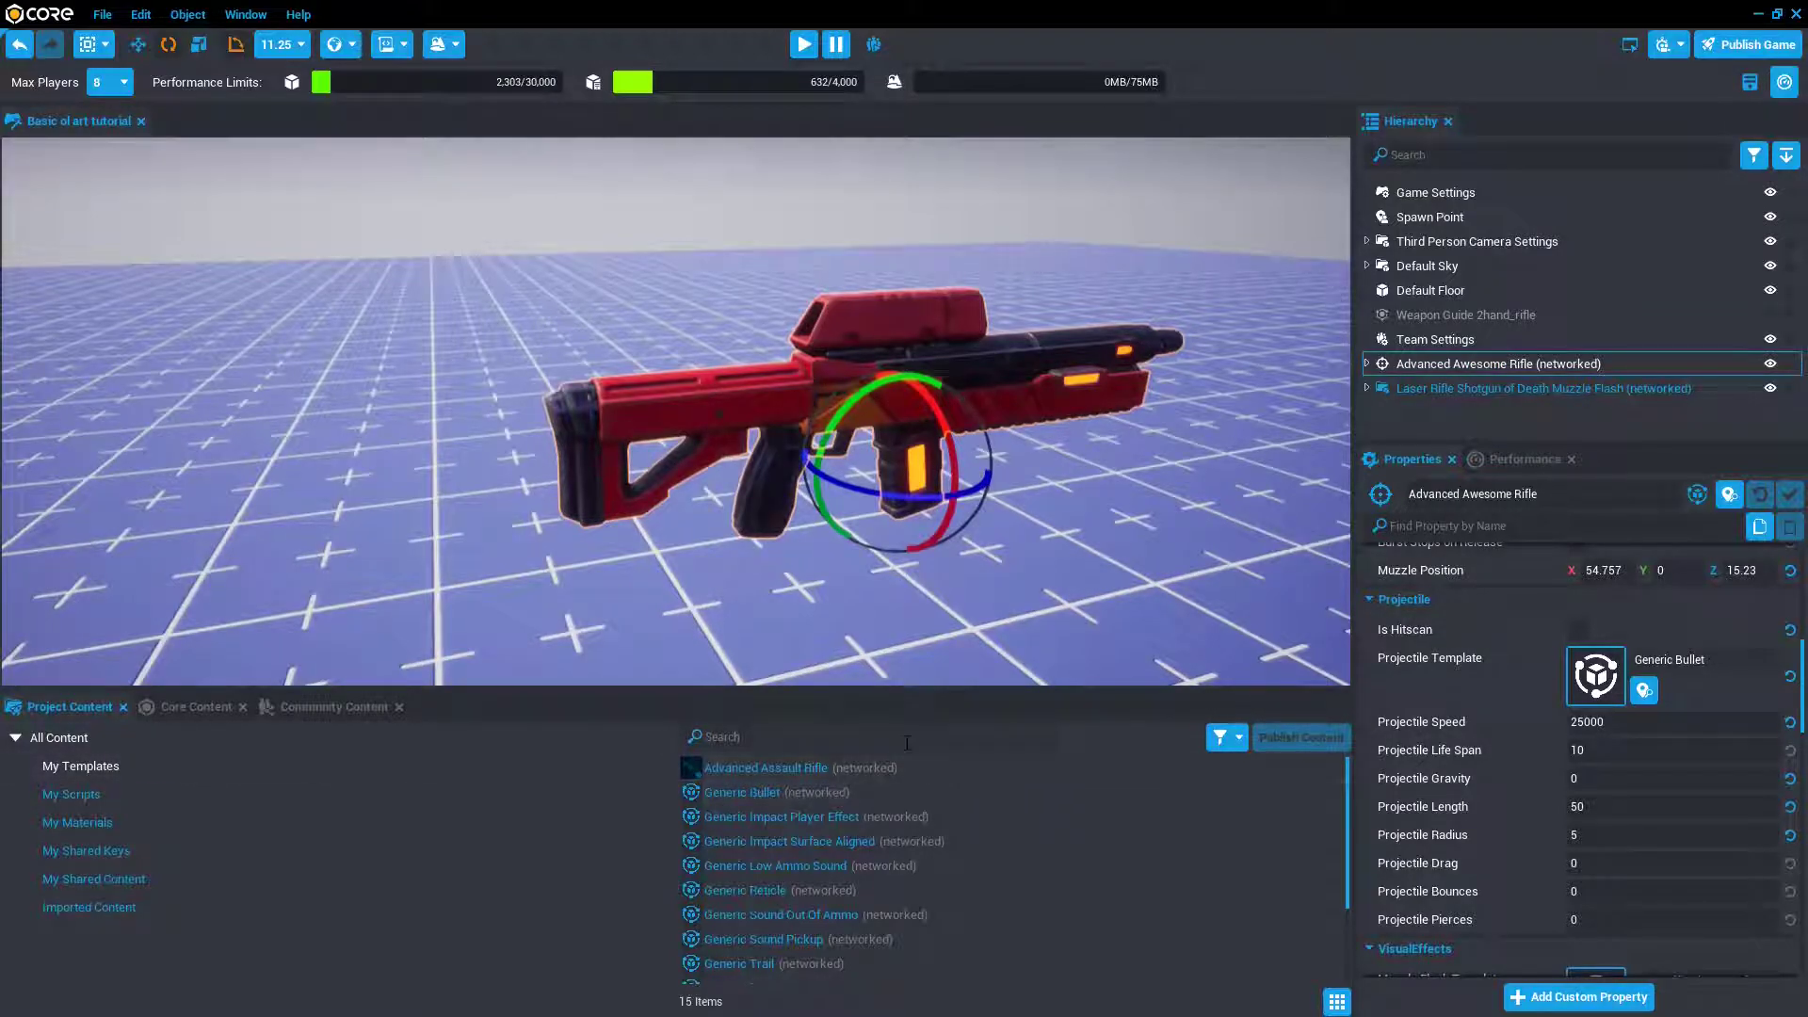
middle_drag(1062, 512, 1053, 512)
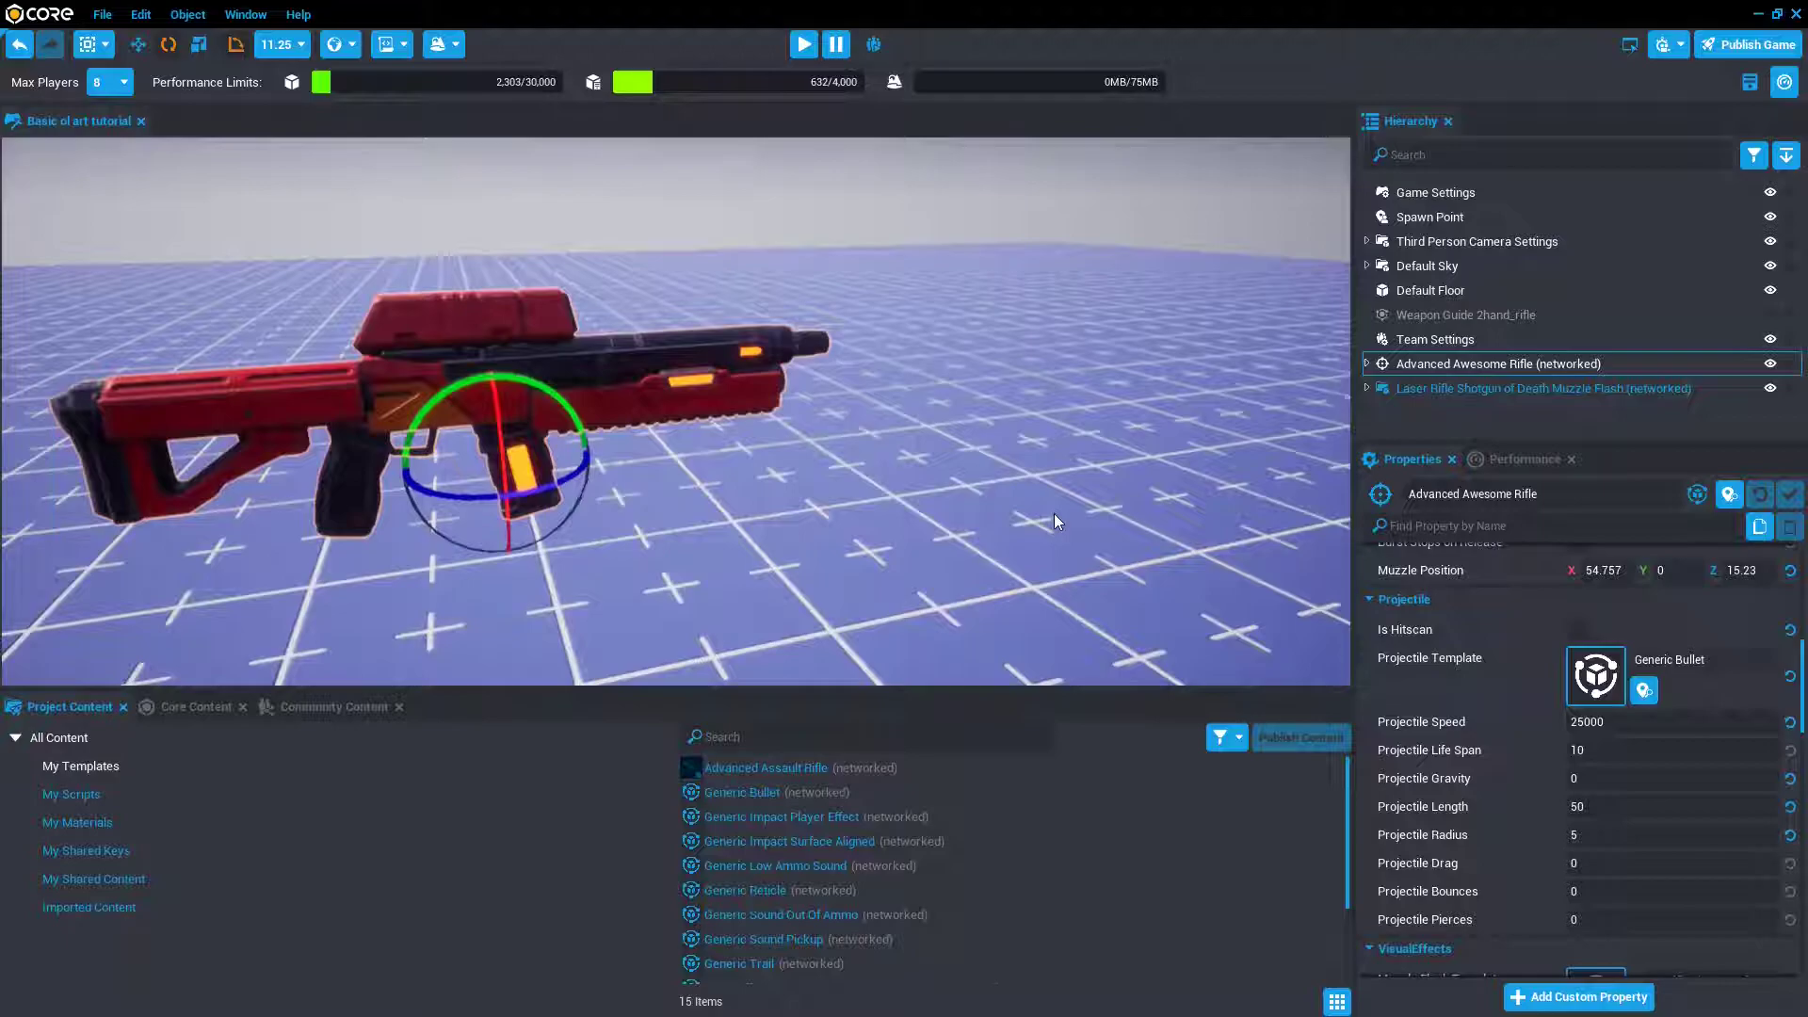
click(914, 749)
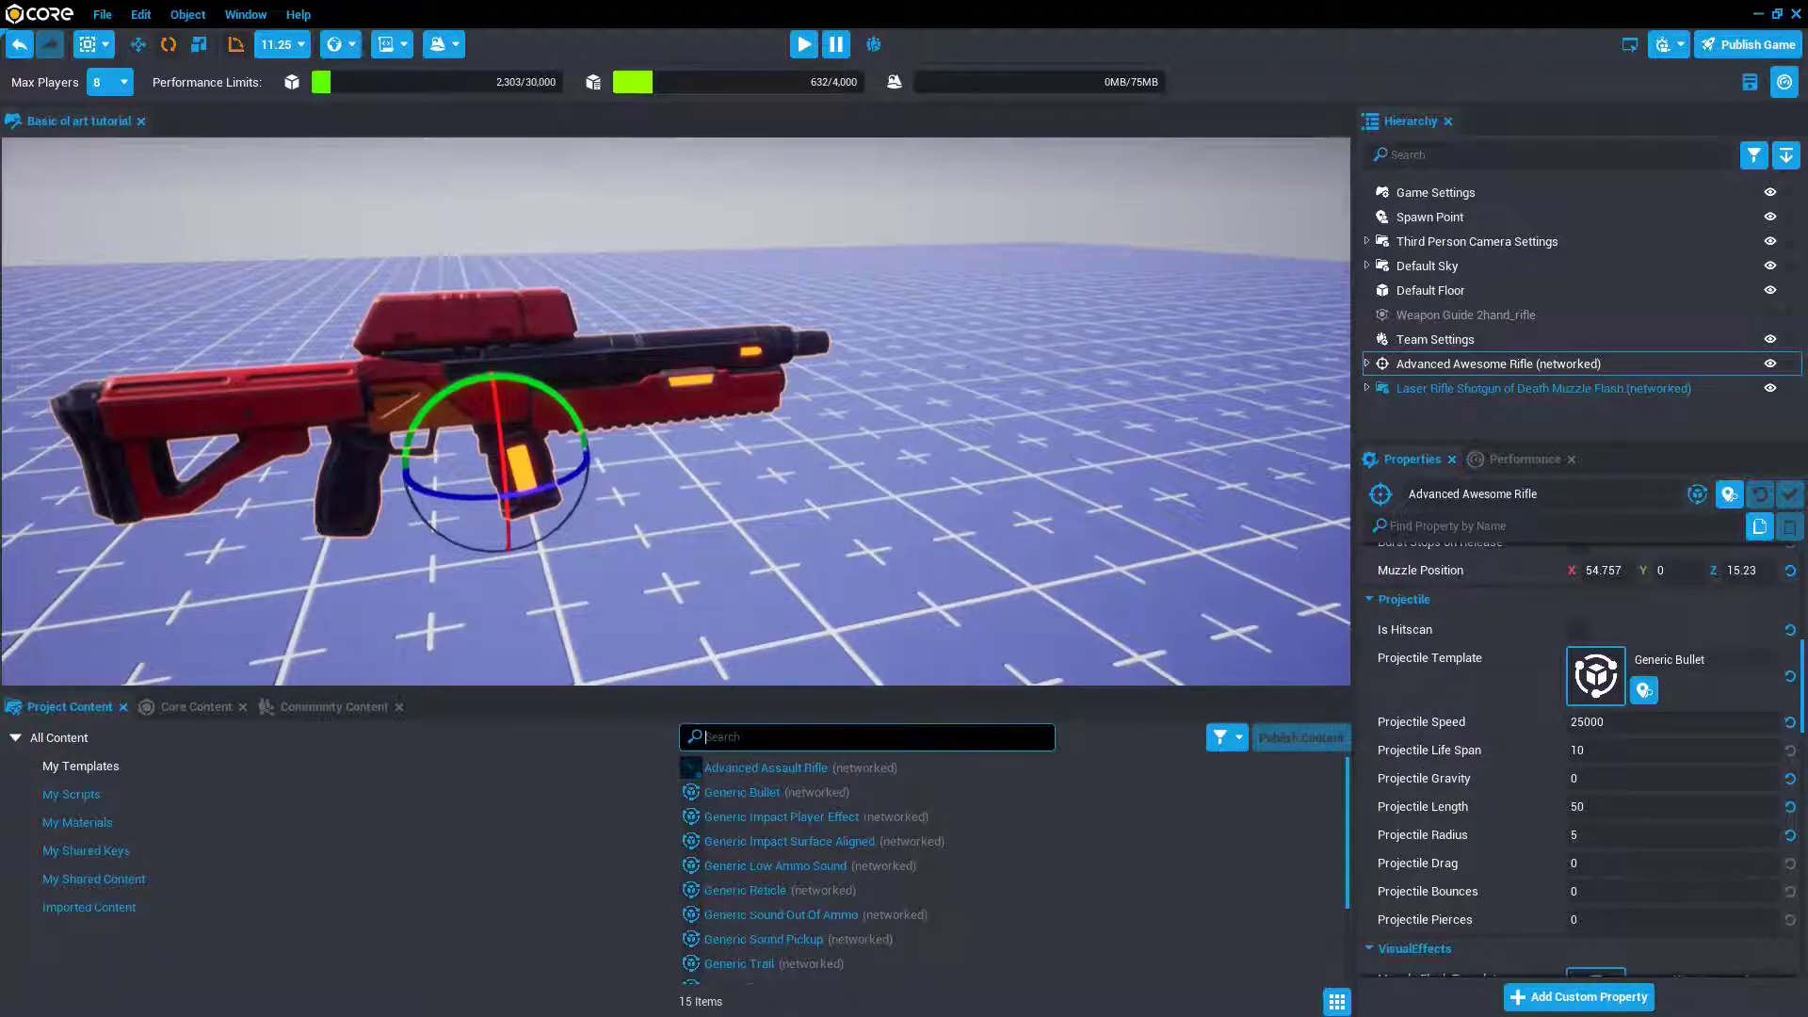
text(Muzzle)
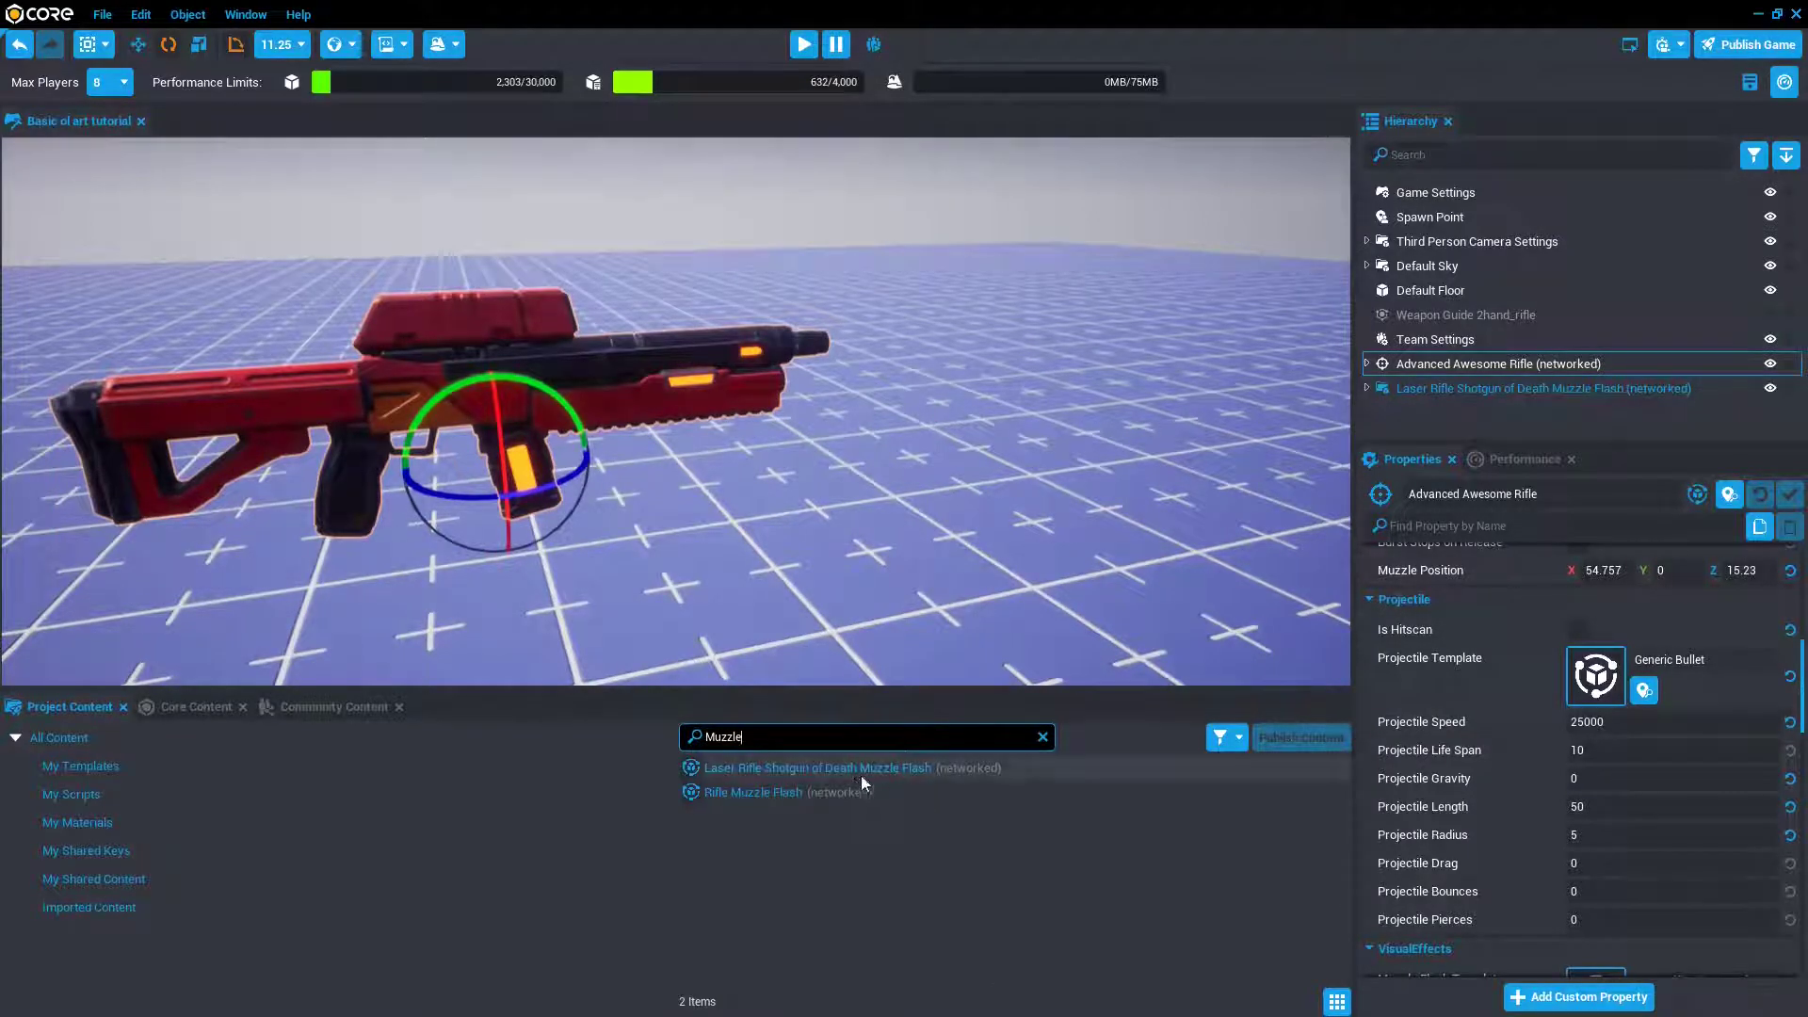
drag(844, 793, 1081, 452)
right_drag(1081, 452, 1060, 461)
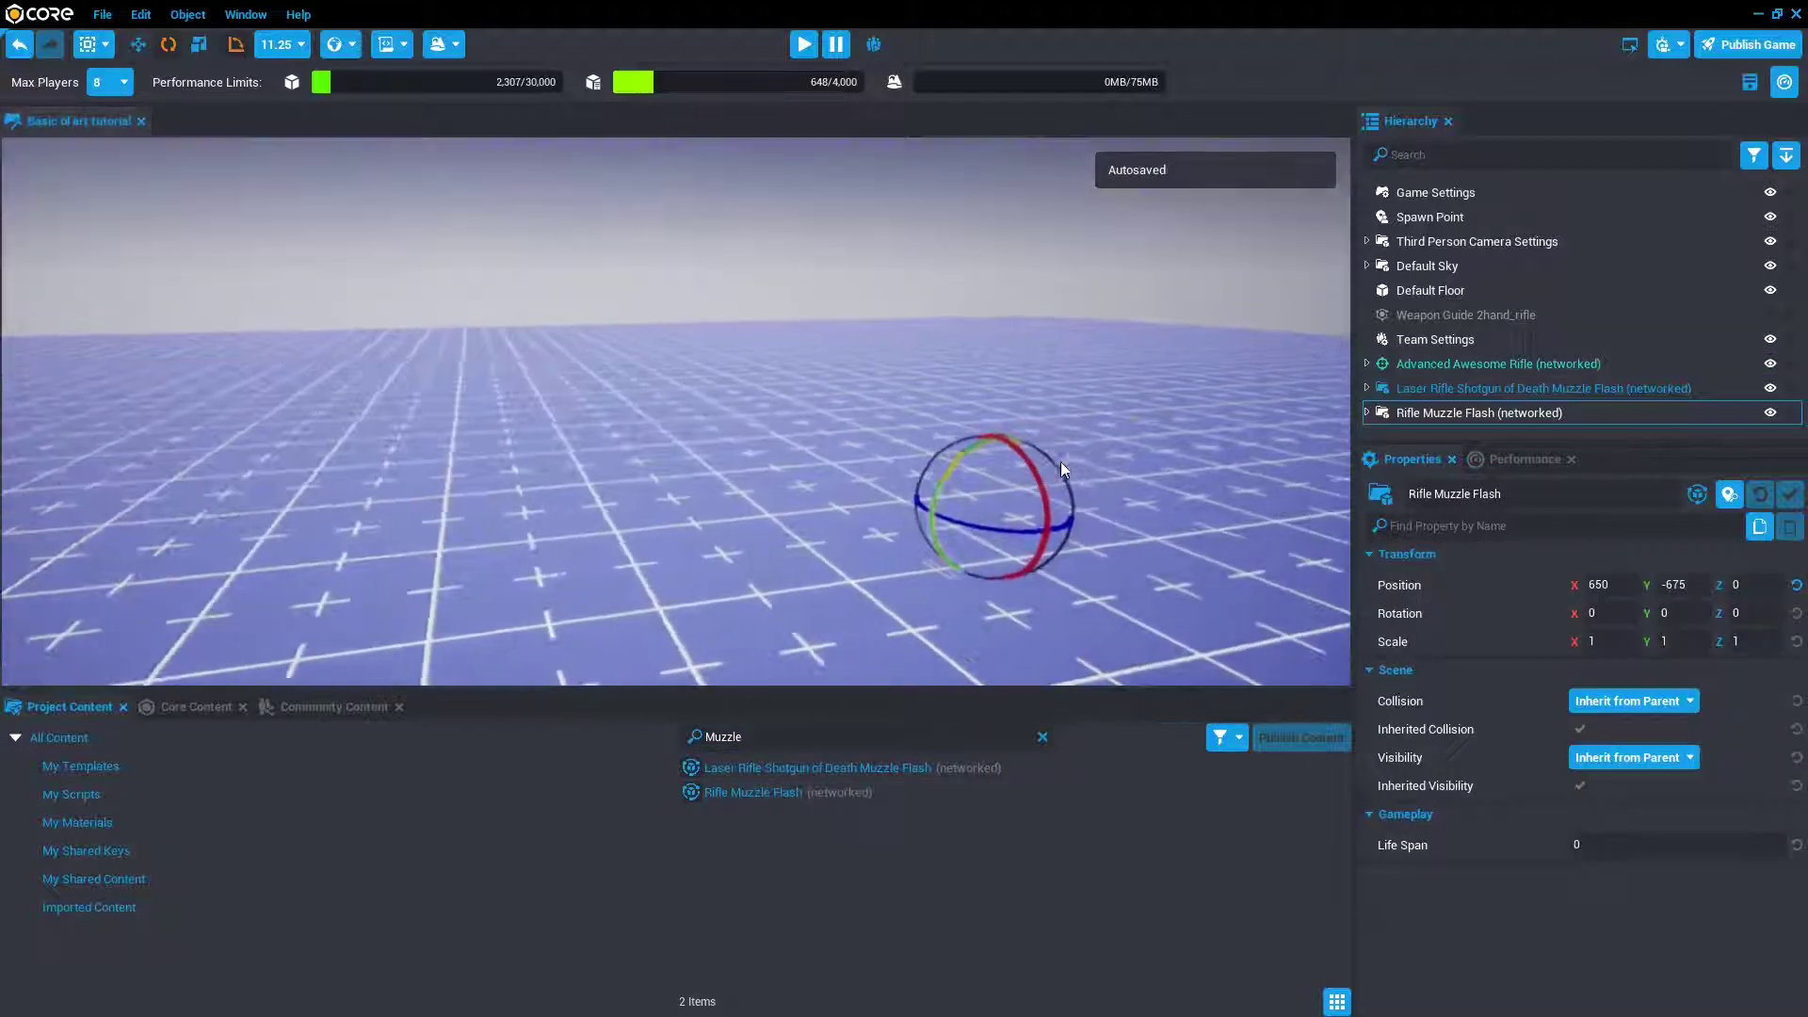
right_click(1558, 415)
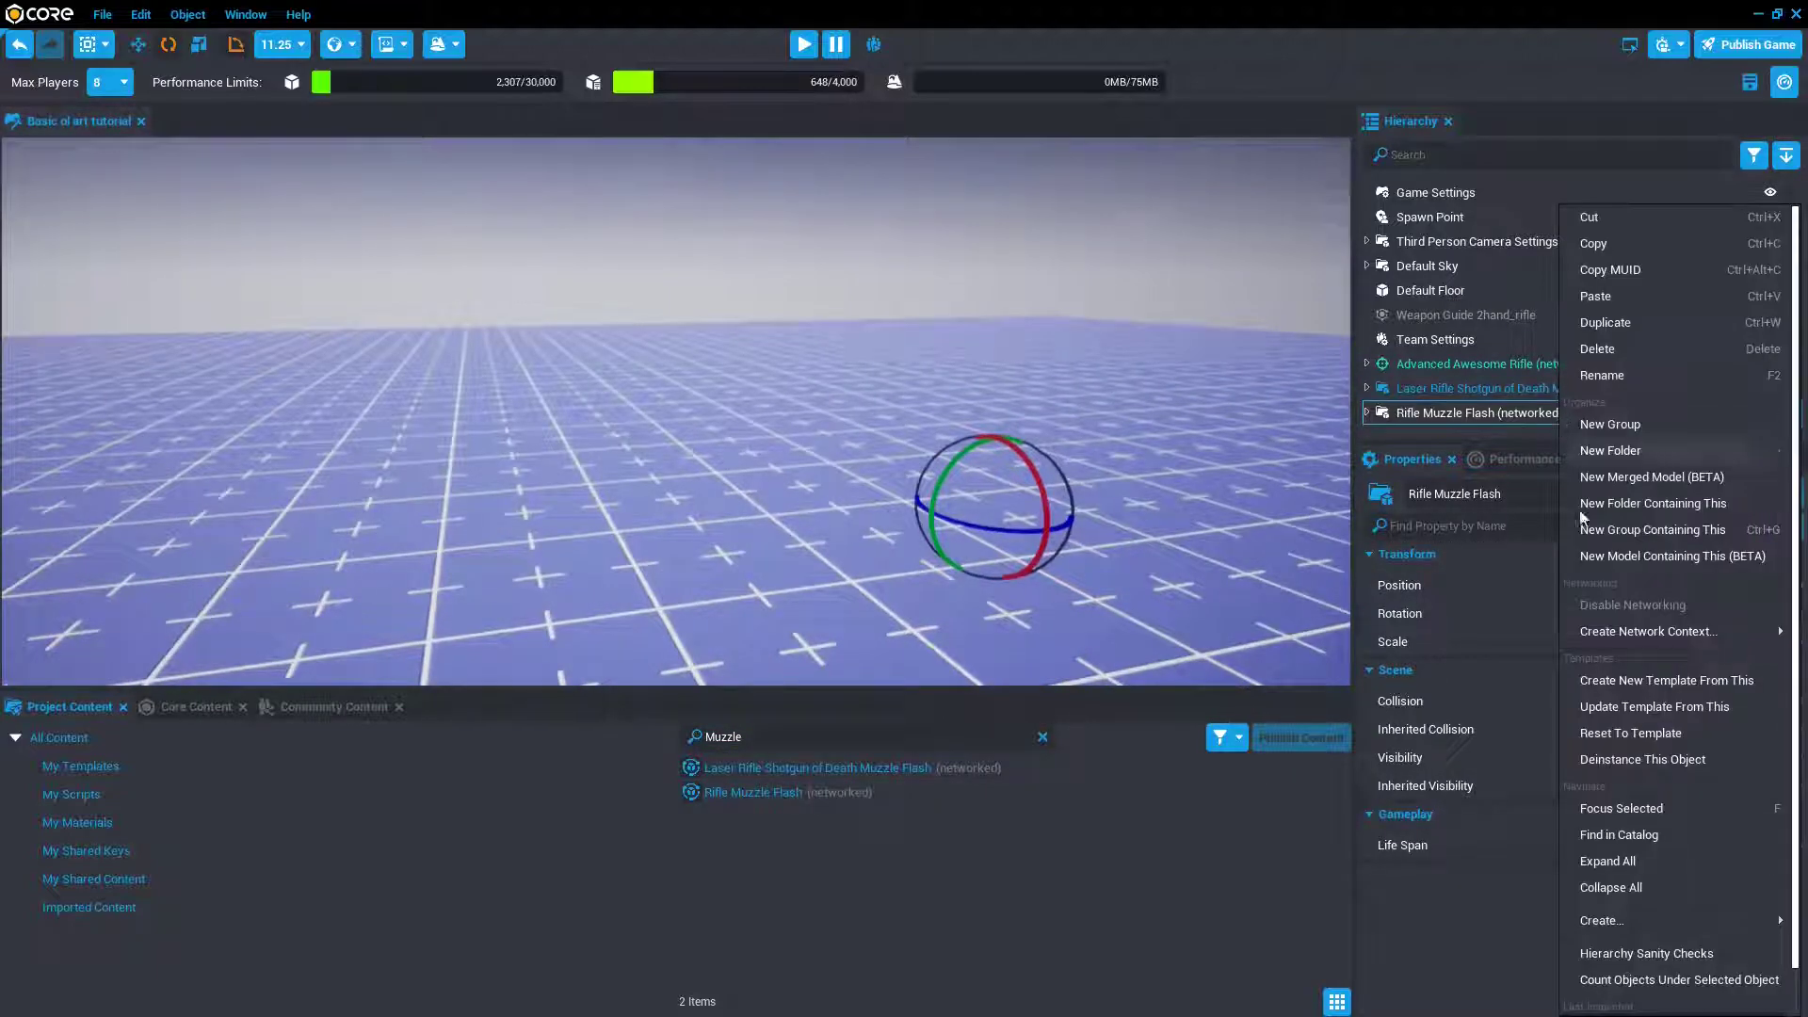
click(1638, 753)
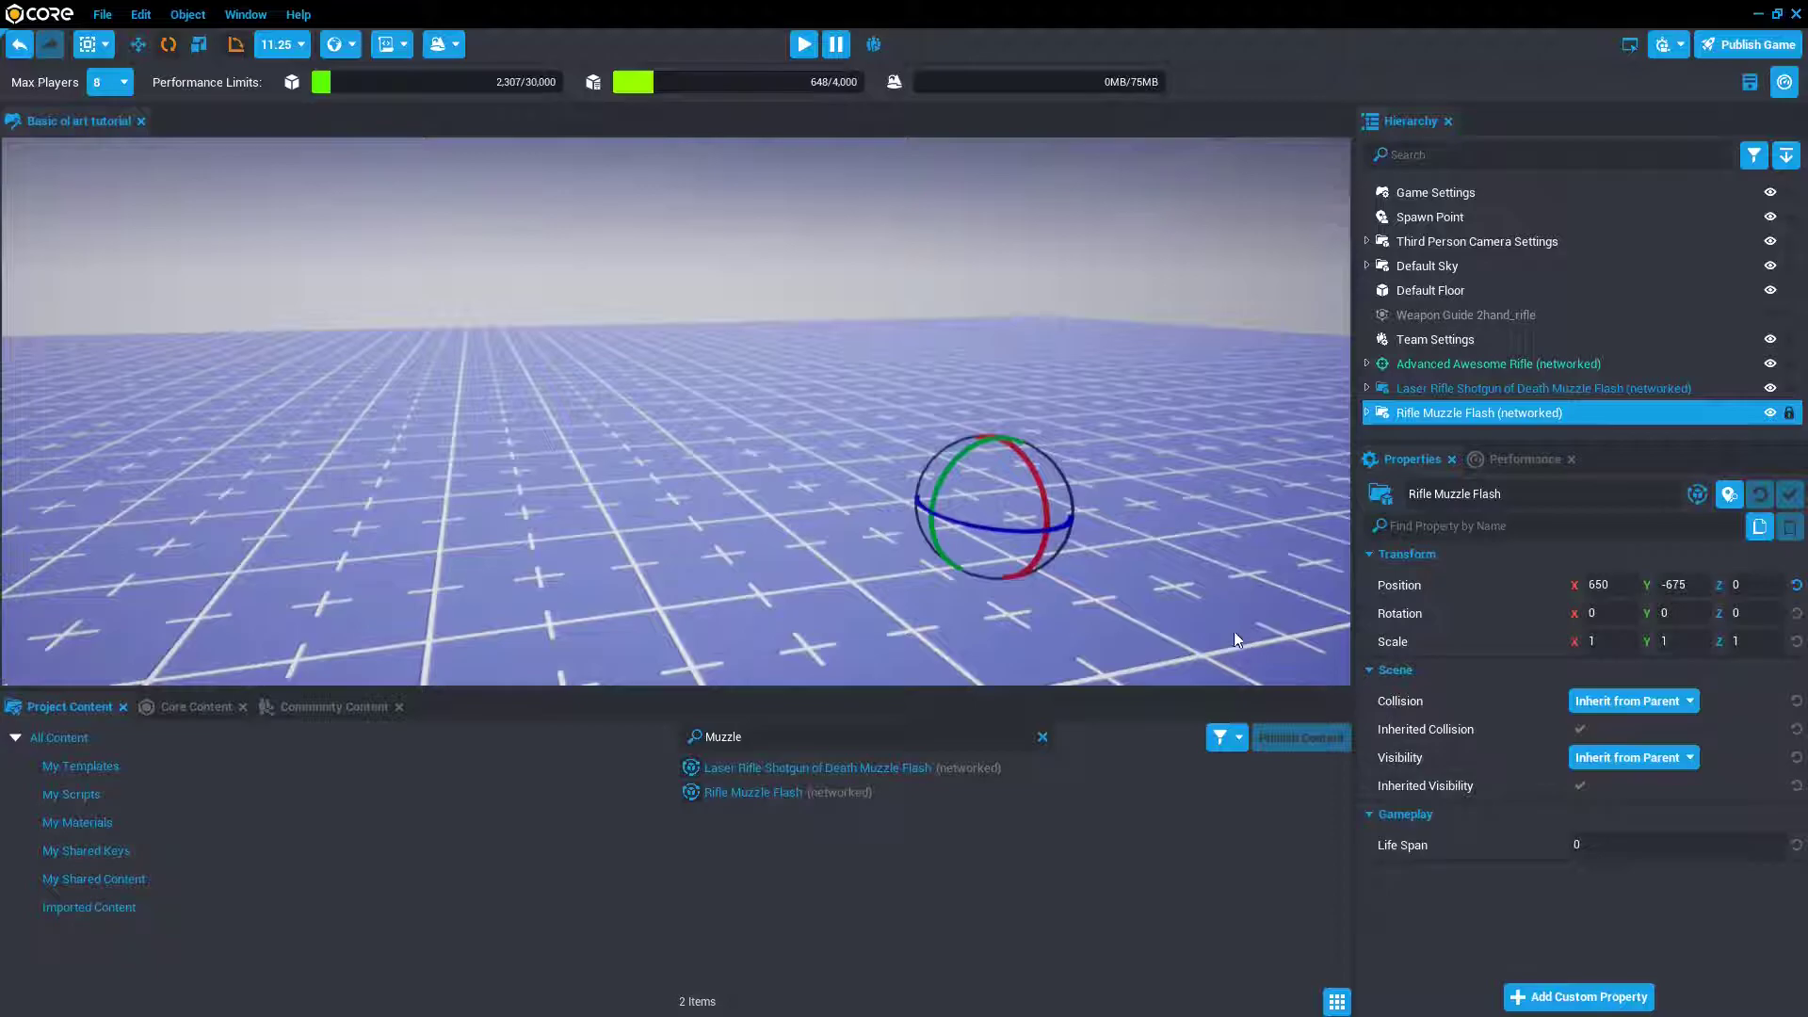
- Expand Rifle Muzzle Flash and its Client Context, and open the properties of the Generic Muzzleflash VFX inside
right_drag(1172, 586, 1160, 602)
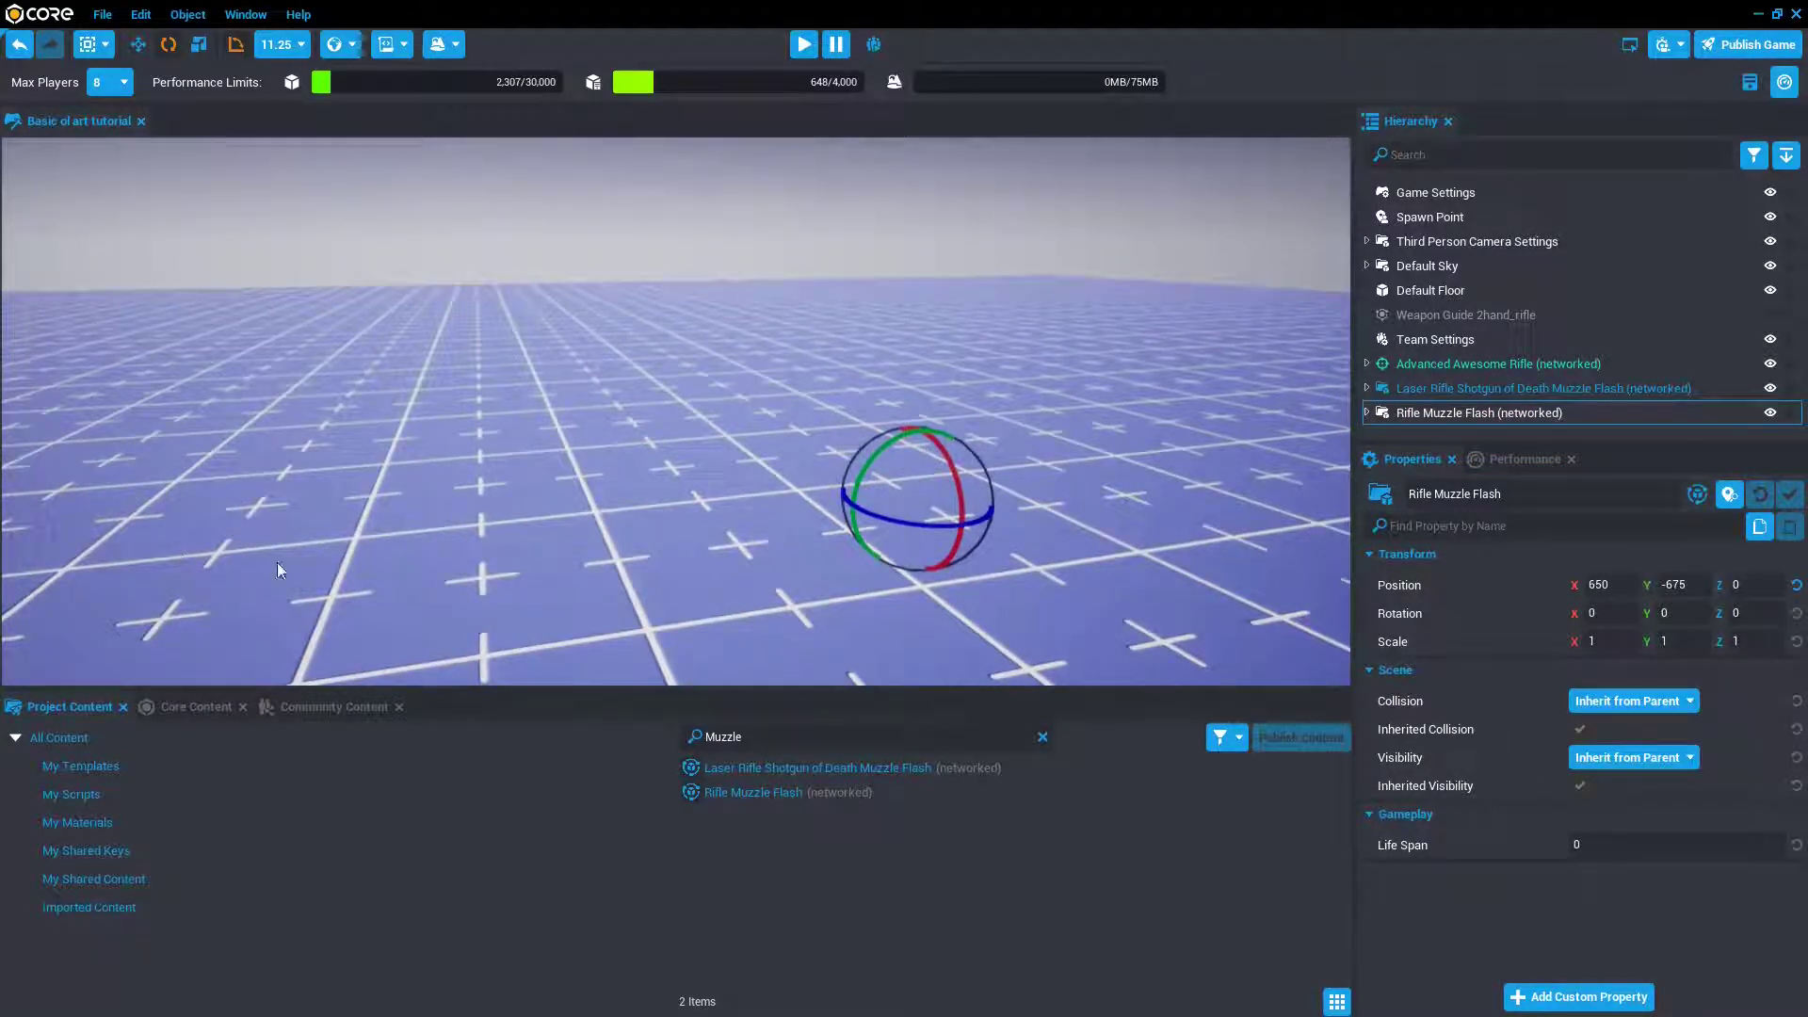
click(1410, 416)
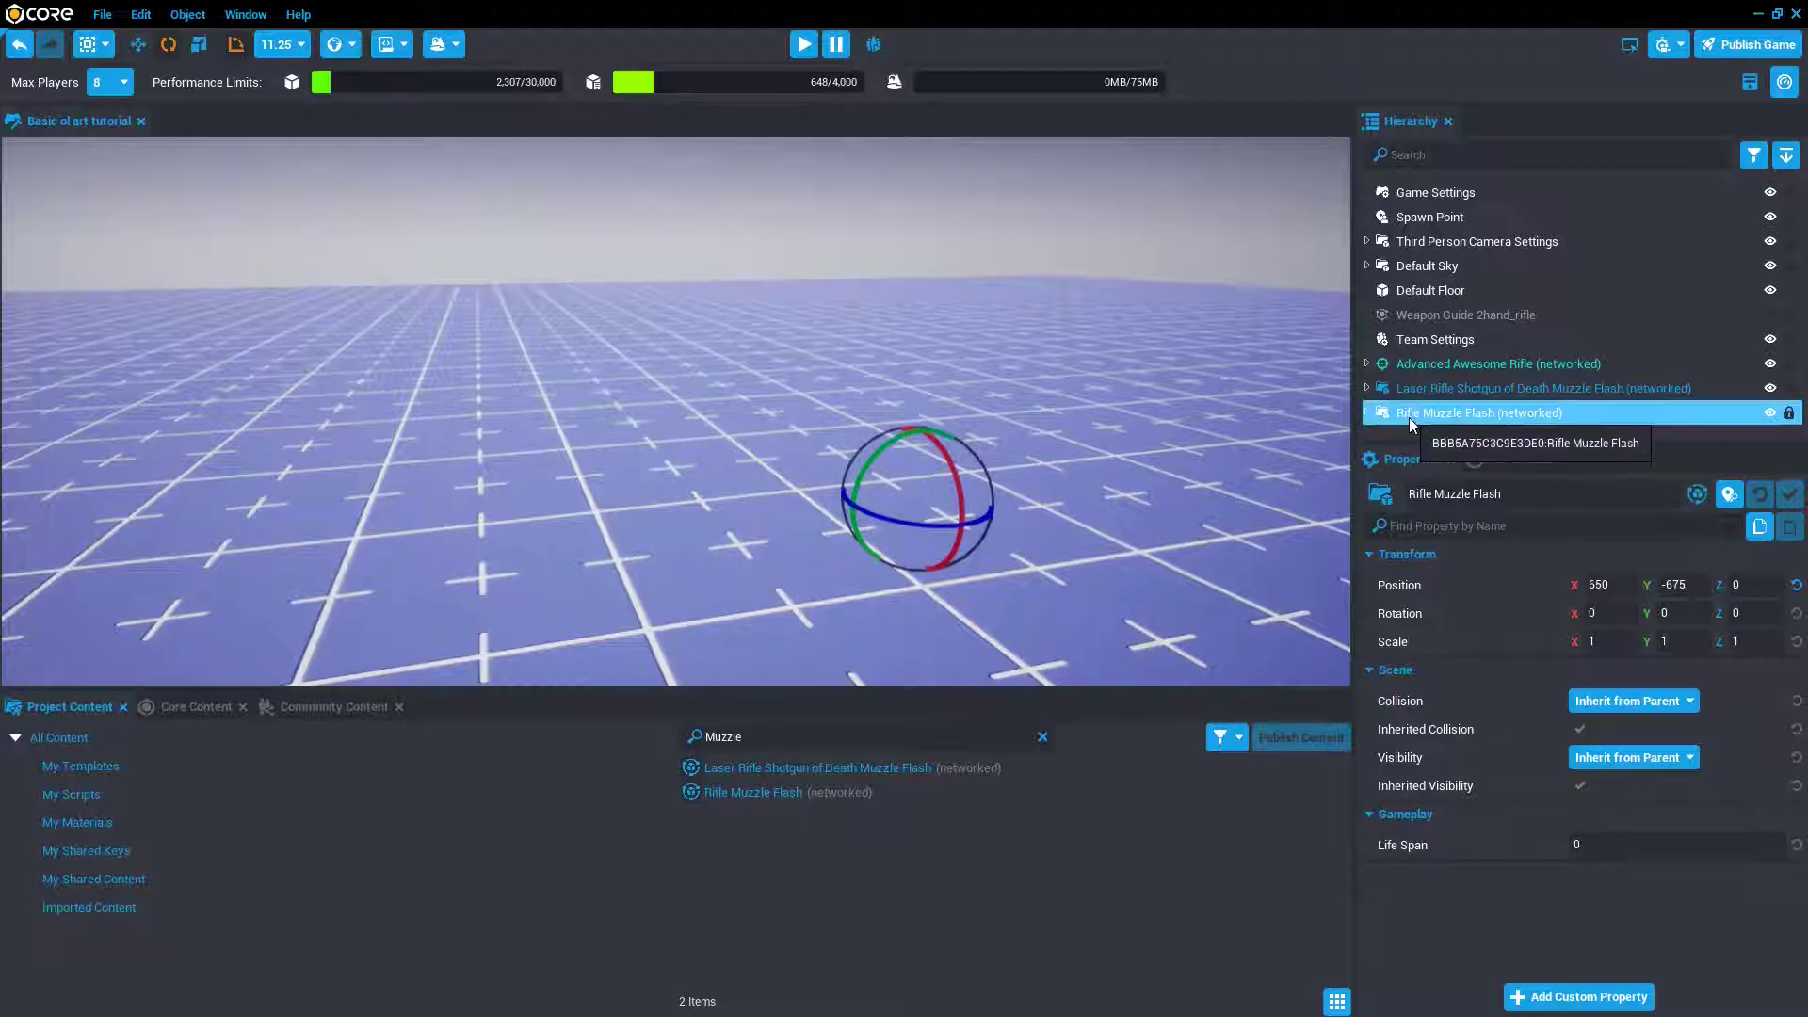
click(1367, 412)
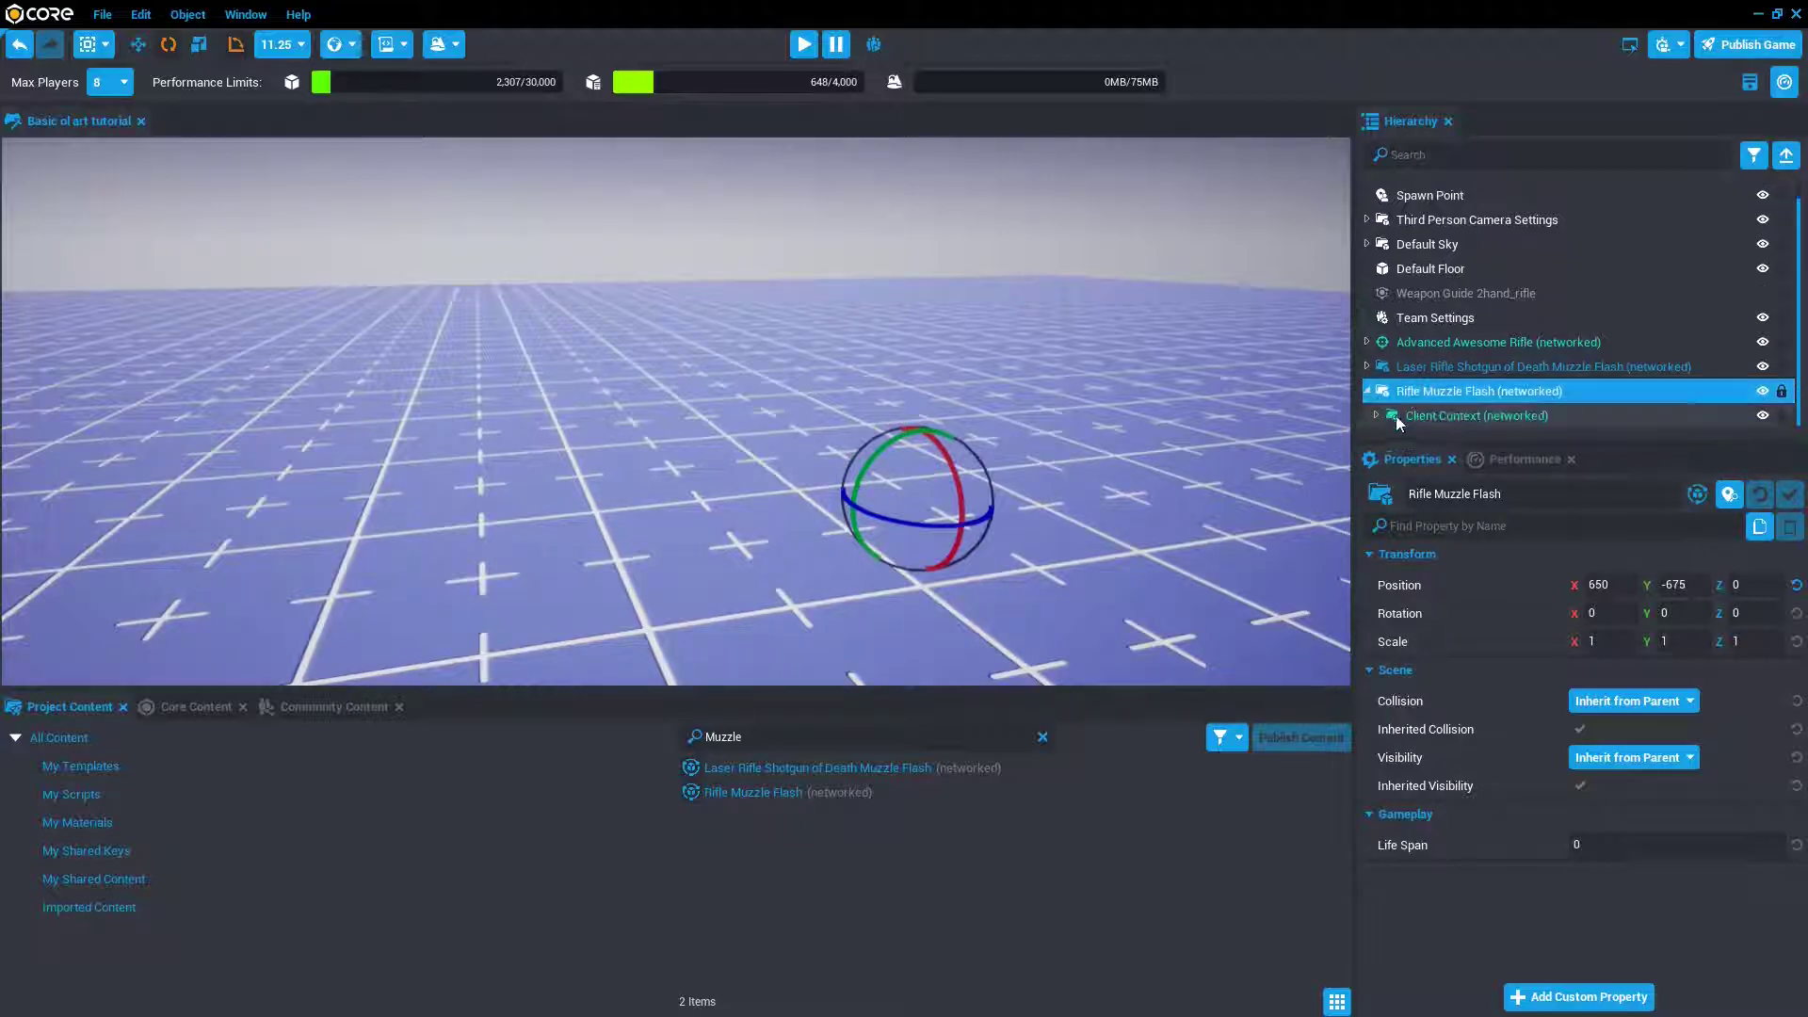
click(1399, 416)
click(1376, 415)
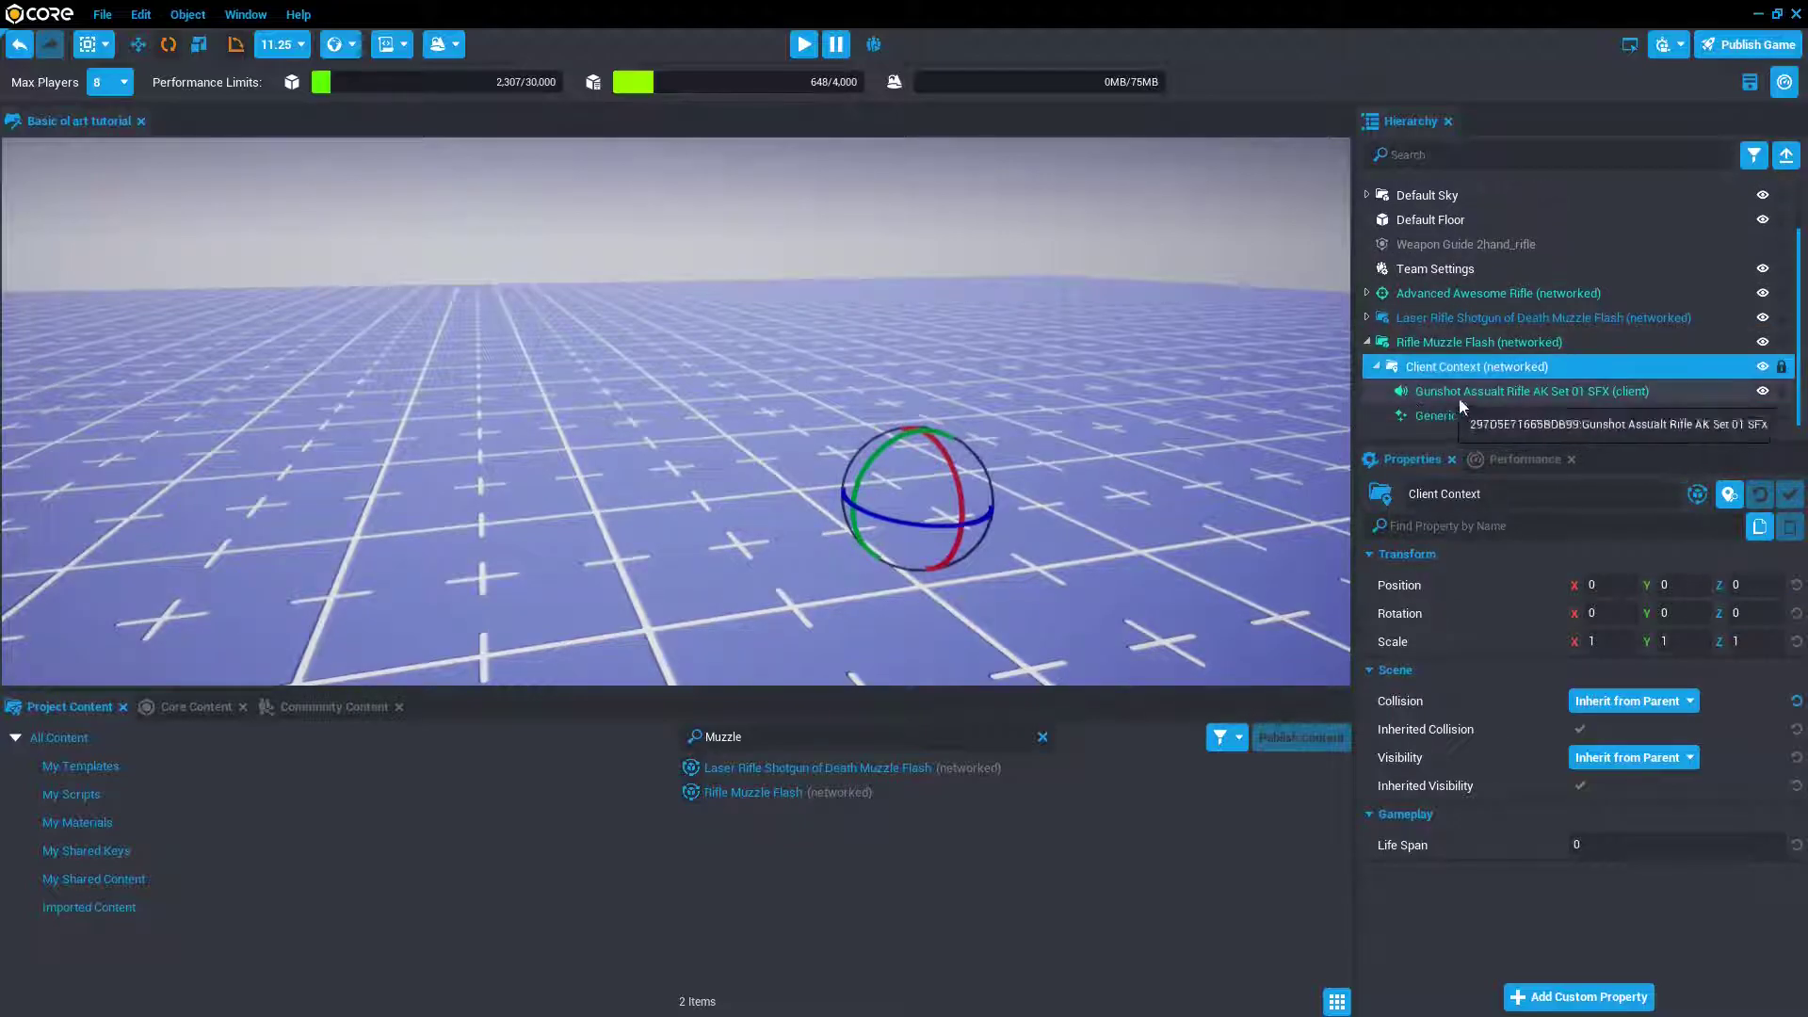
click(1469, 415)
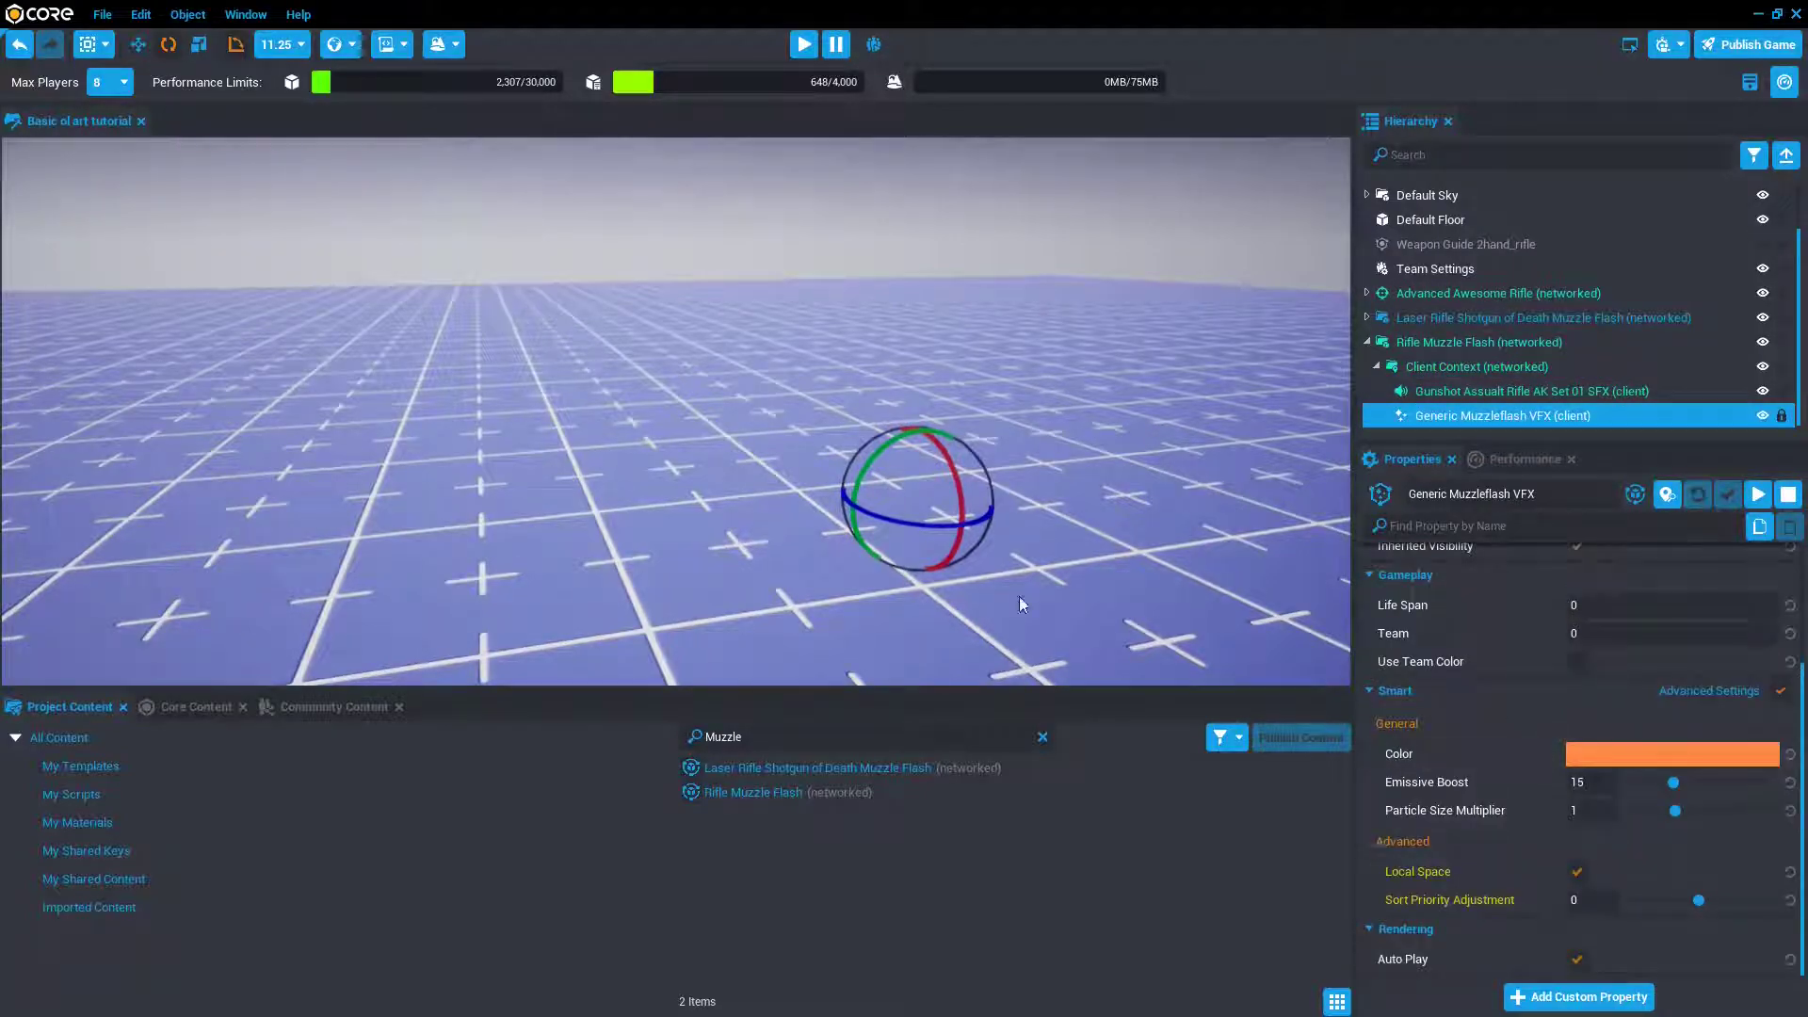
- Raise the whole Rifle Muzzle Flash object above the floor
right_drag(1023, 607, 1055, 648)
click(1457, 341)
key(w)
drag(793, 467, 810, 354)
- Recolor the Generic Muzzleflash VFX to red, hex sRGB E60000FF, and set its Emissive Boost to 50
click(1500, 416)
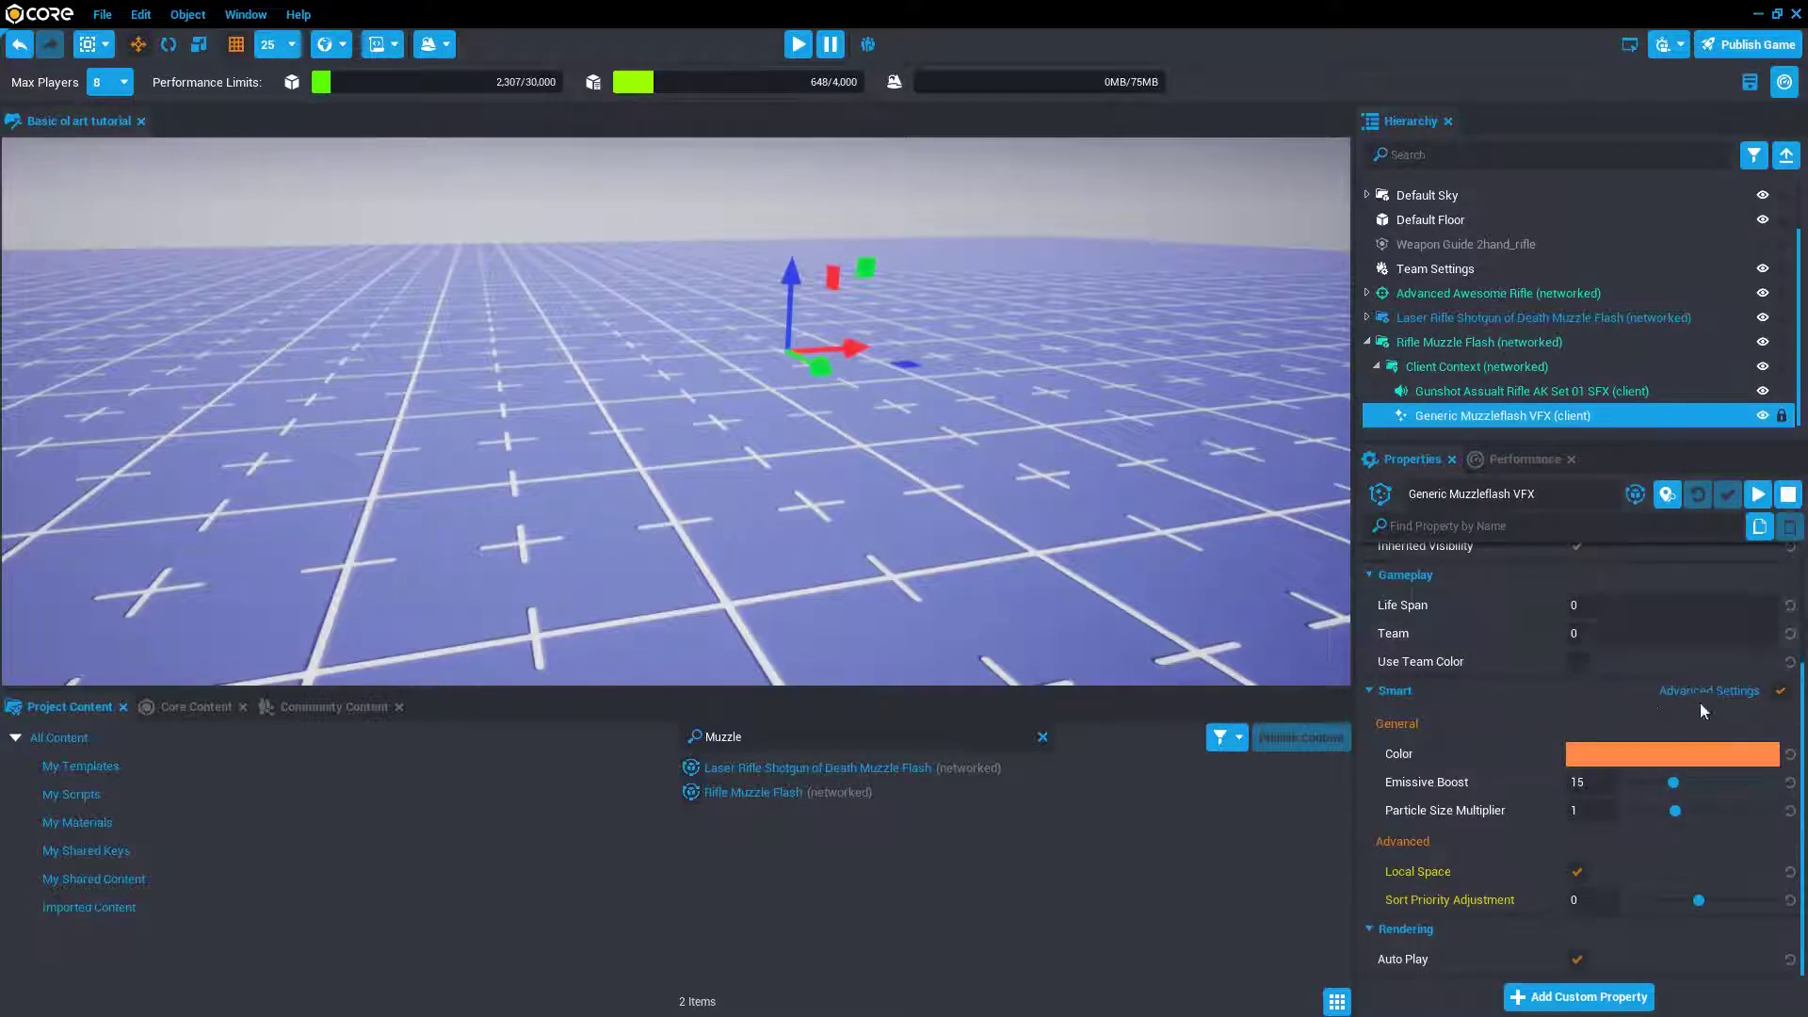
click(1687, 751)
drag(1341, 685, 1282, 694)
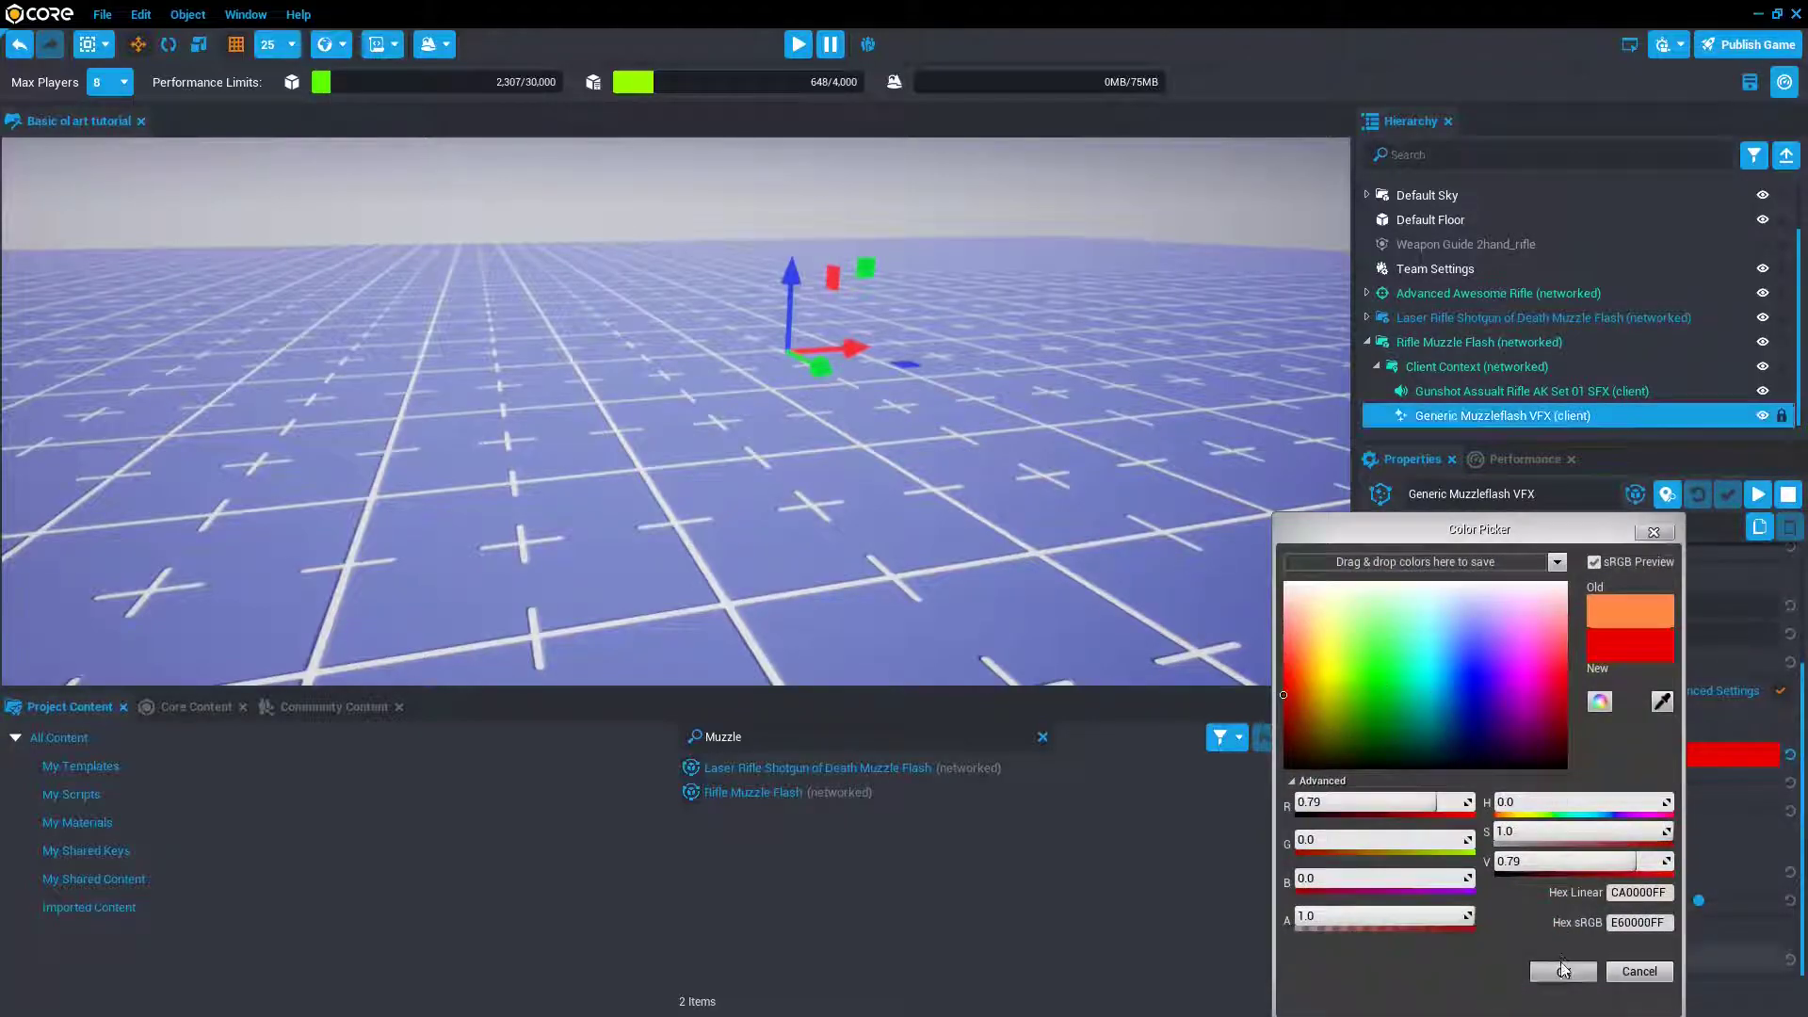
click(1563, 969)
drag(1677, 783, 1769, 784)
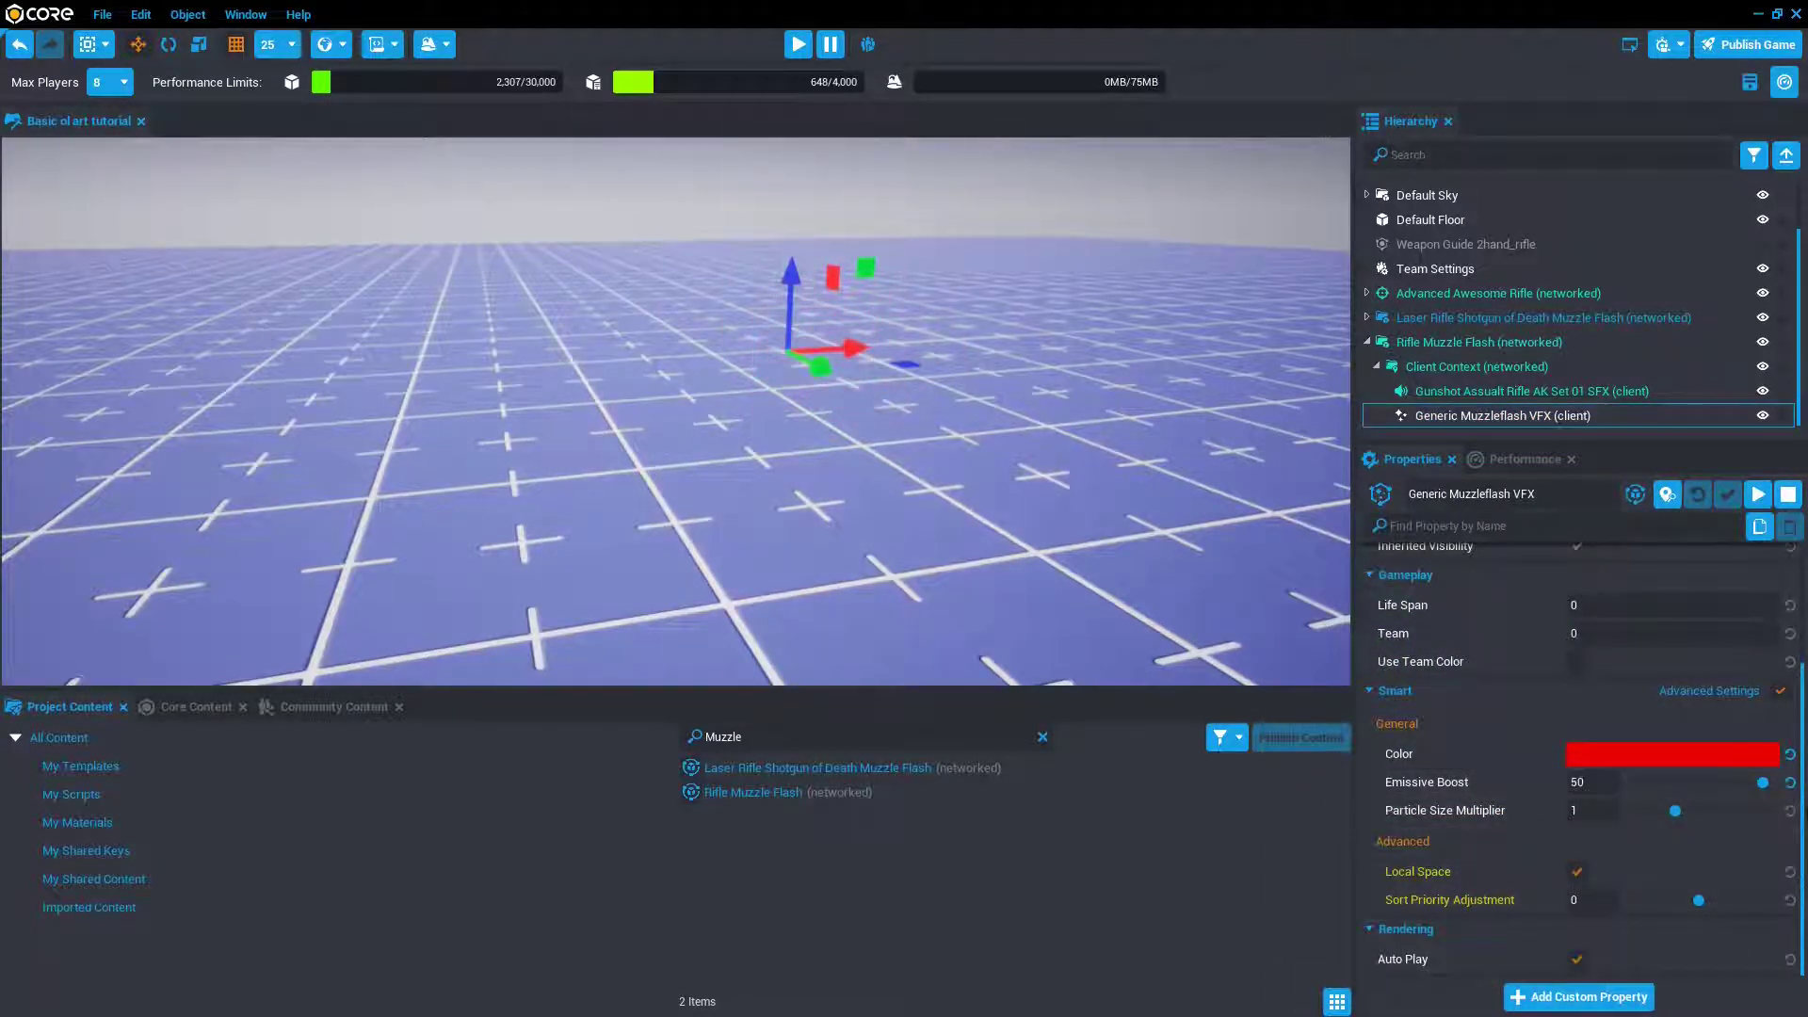
- Try an Emissive Boost of 999999 on the Generic Muzzleflash VFX and return it to 50
right_drag(1013, 550, 1050, 518)
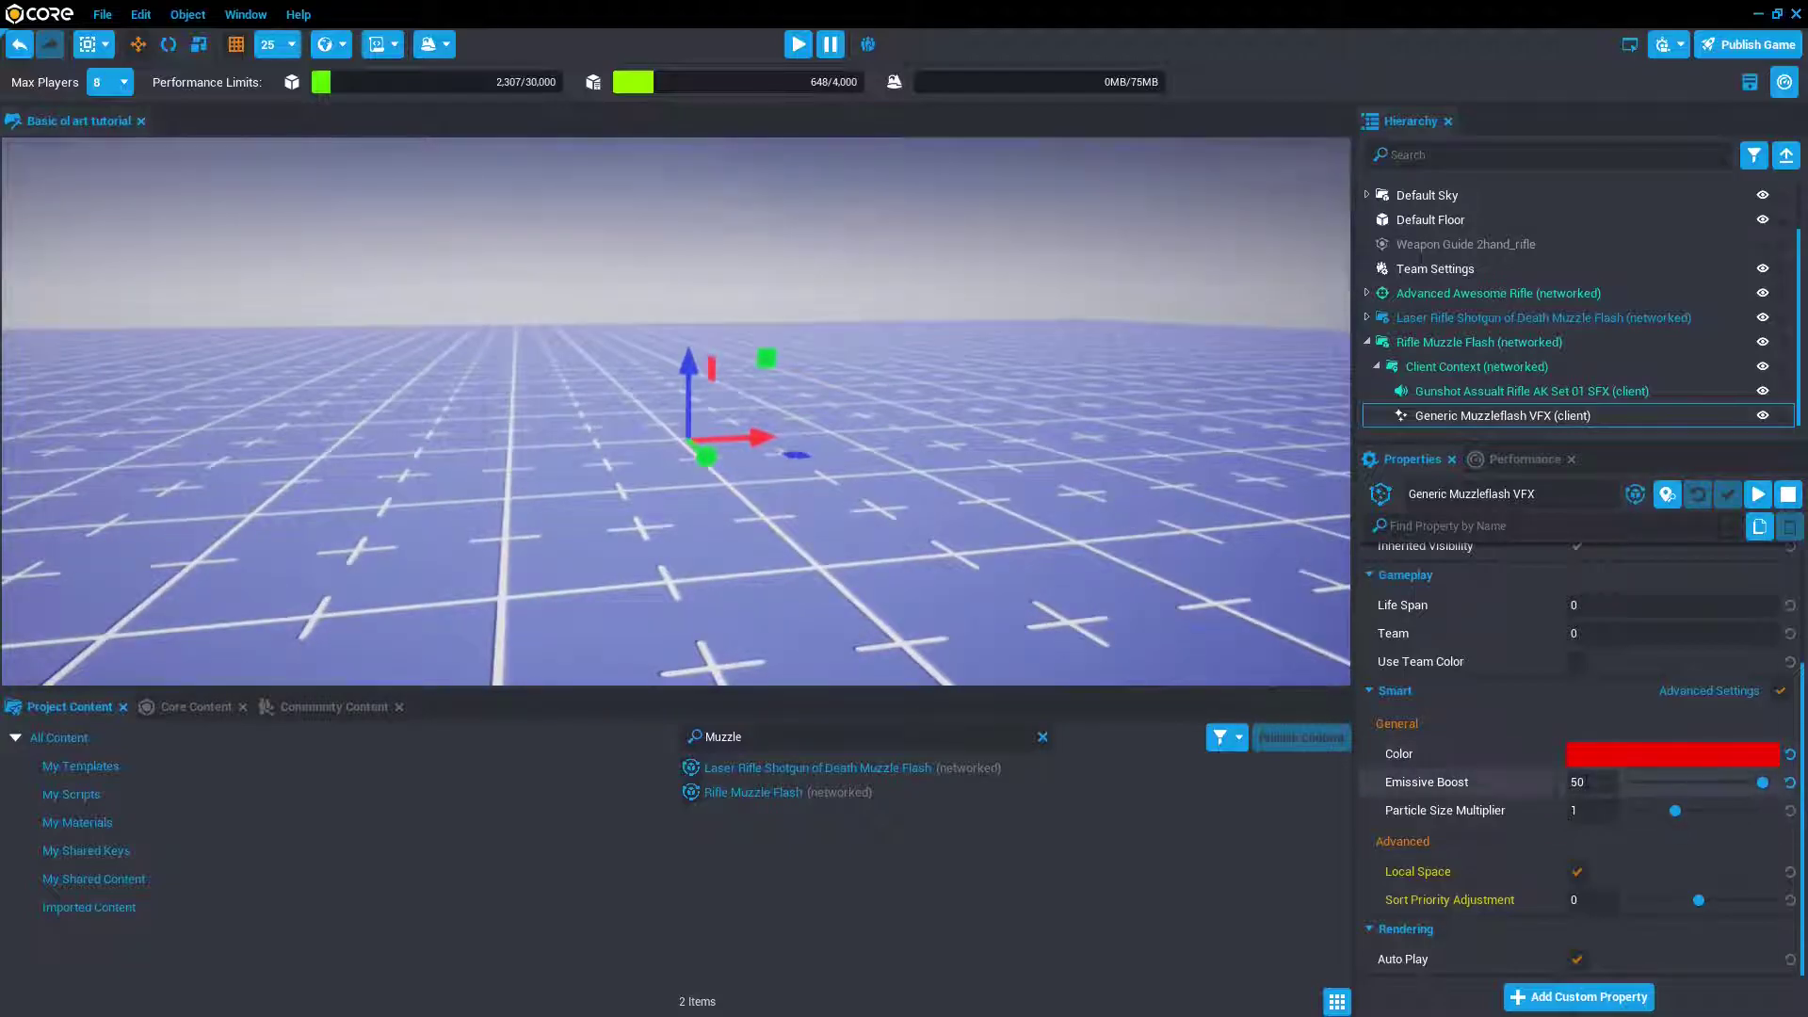
drag(1588, 783, 1324, 773)
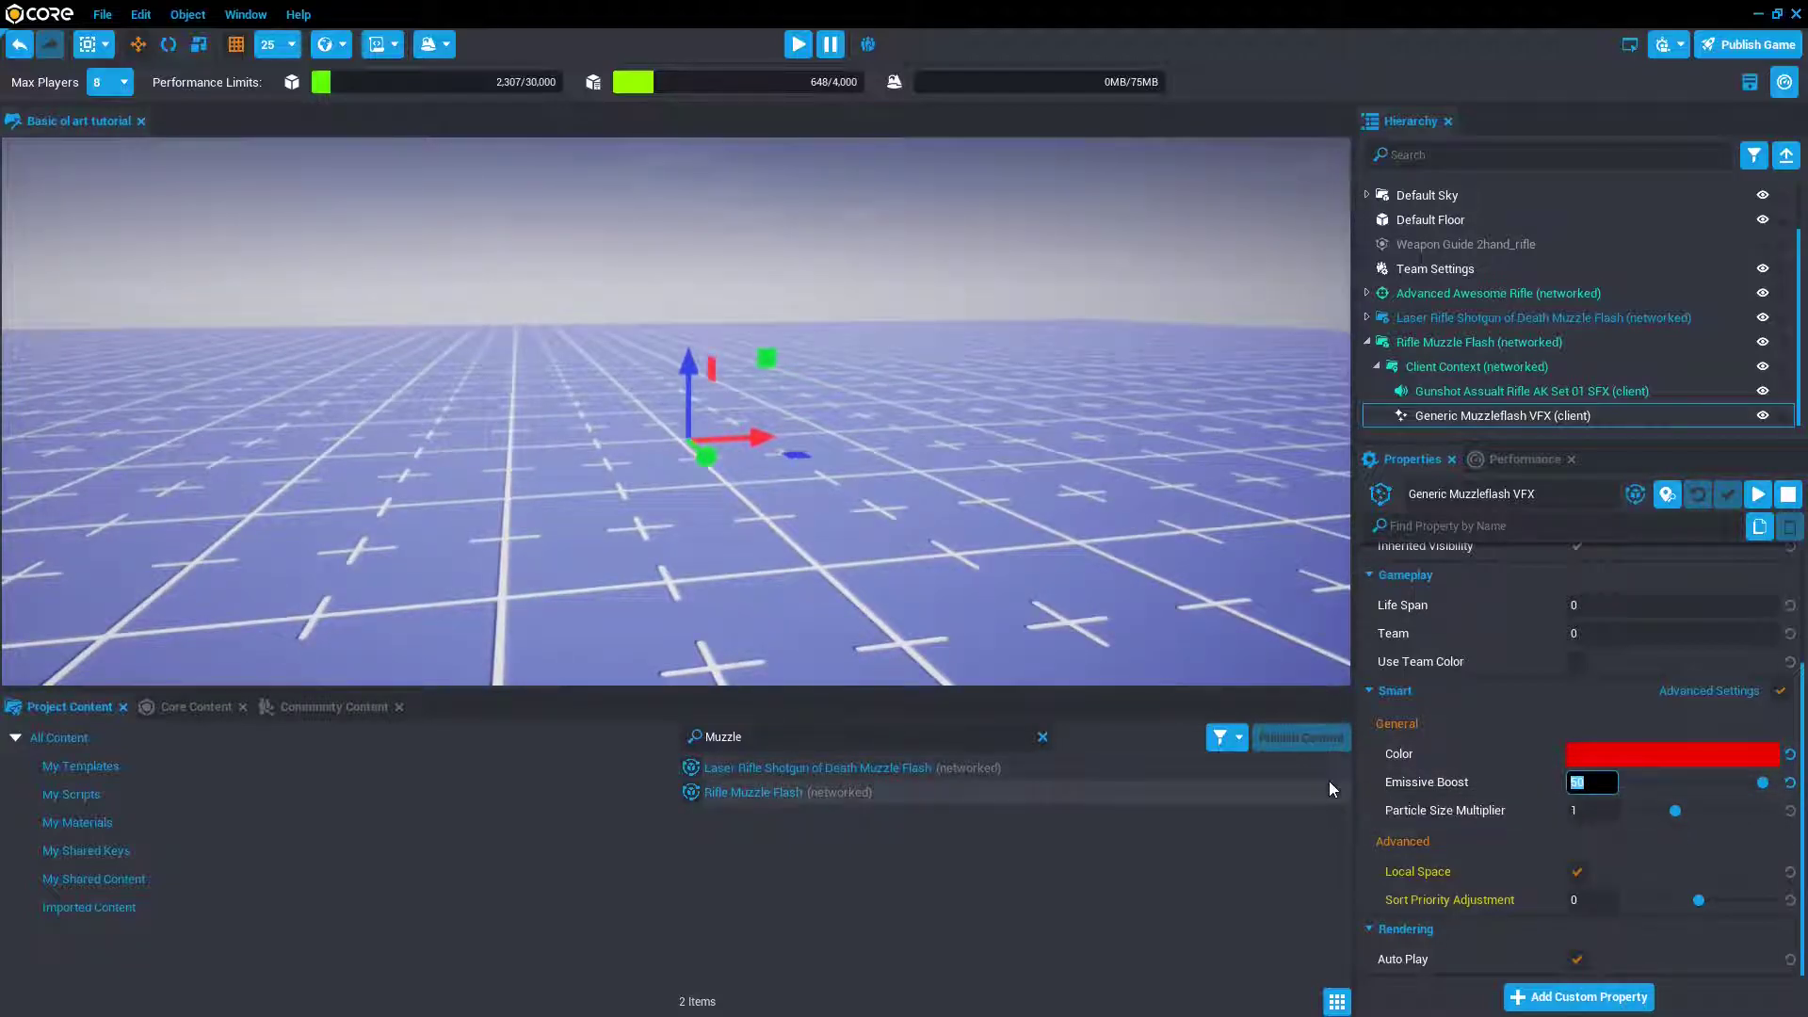
text(999999)
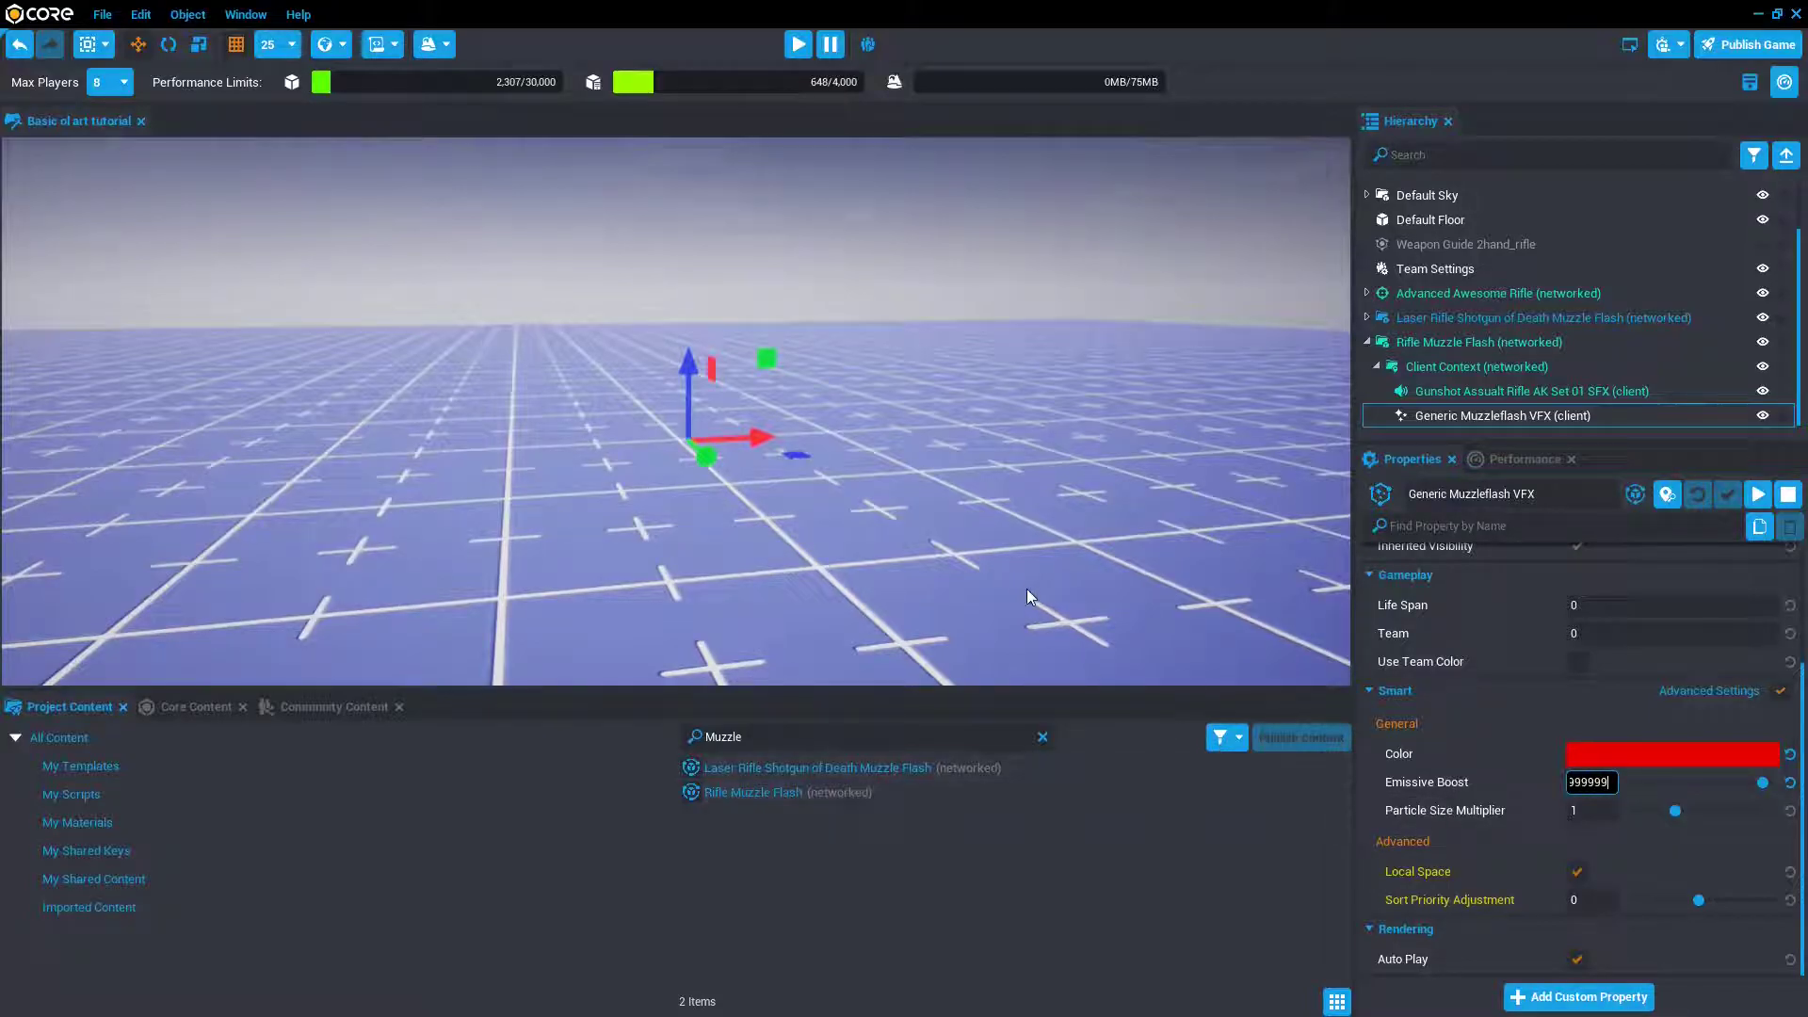
mouse_move(992, 585)
right_down()
mouse_move(982, 499)
mouse_move(981, 556)
right_up()
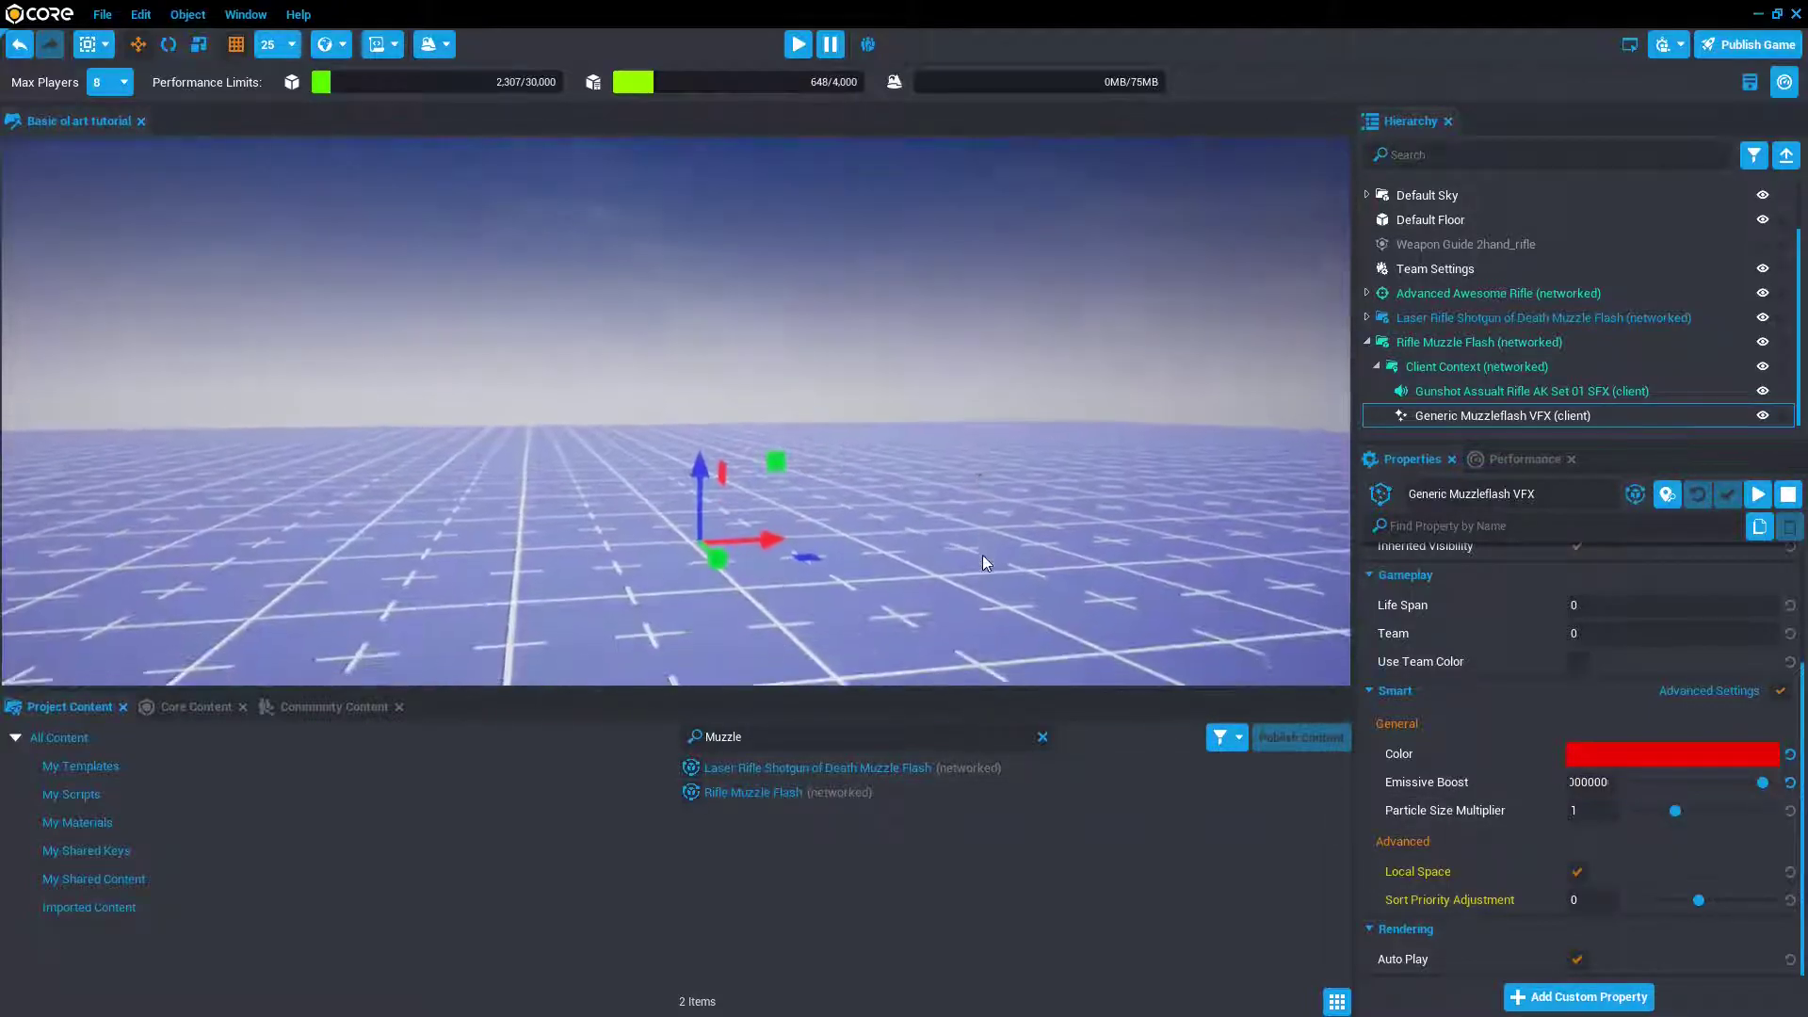
click(1790, 781)
drag(1729, 785, 1786, 814)
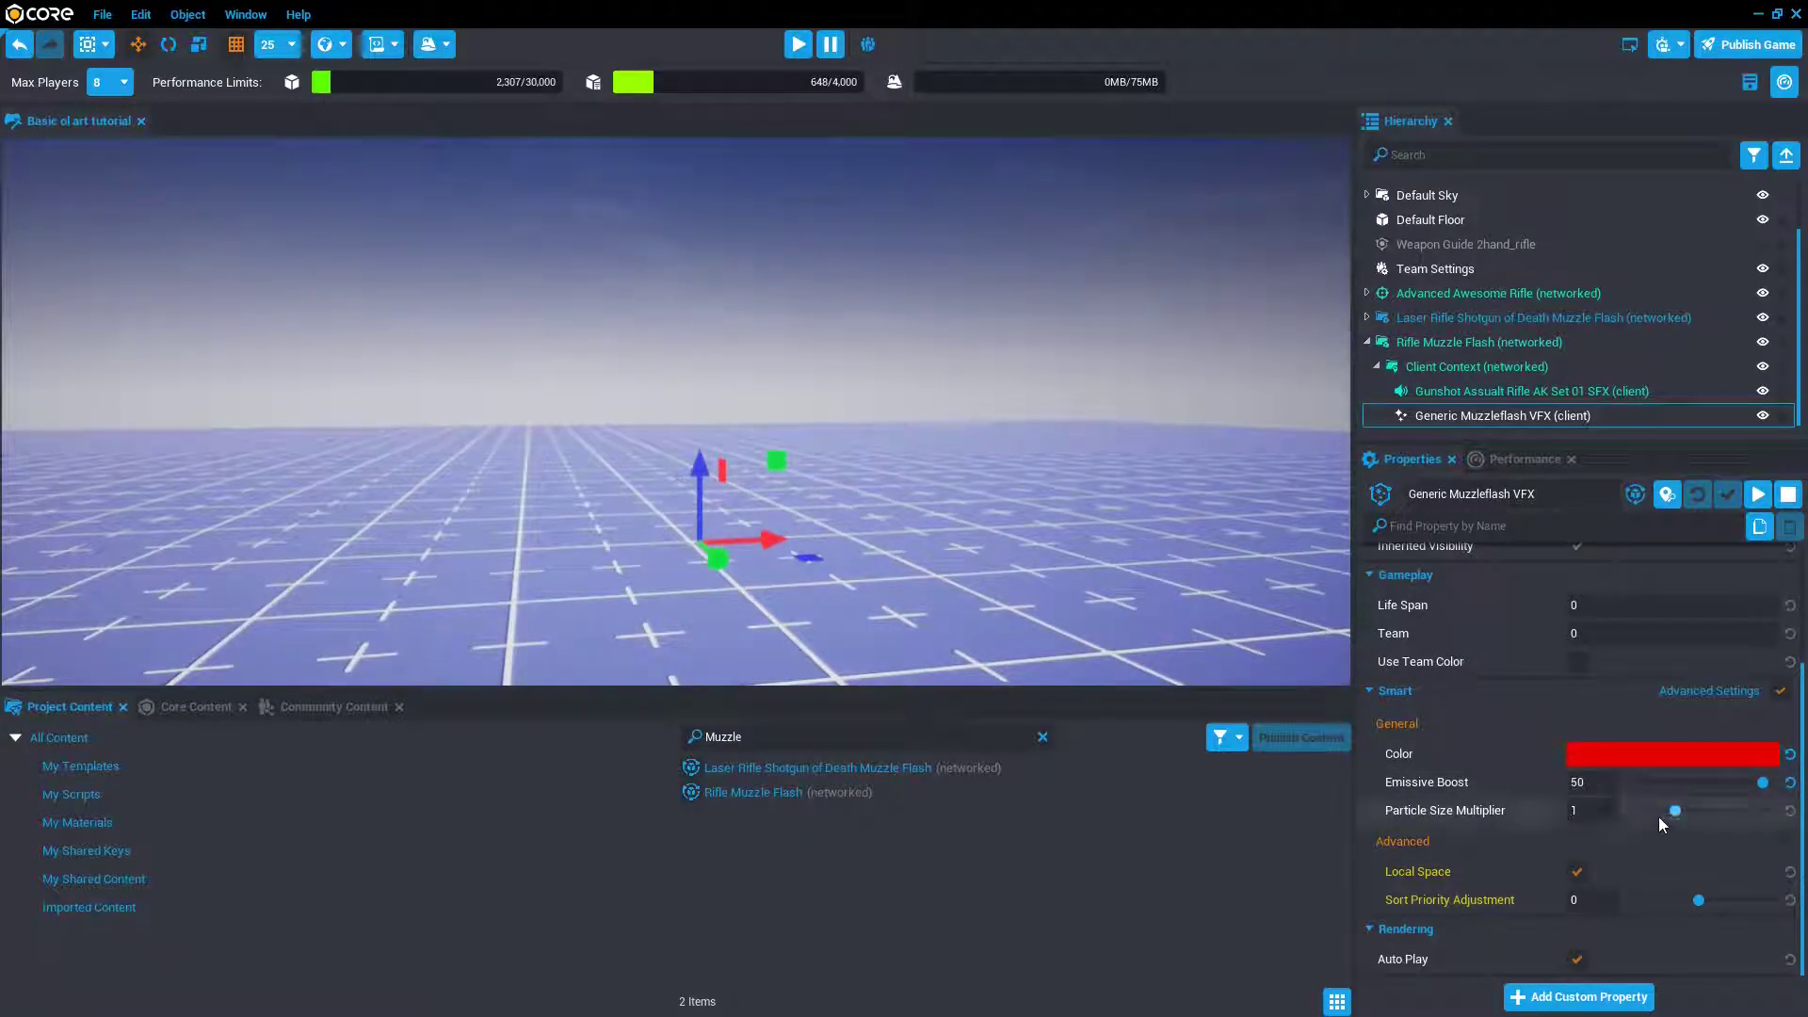
- Set the Particle Size Multiplier of the Generic Muzzleflash VFX to about 1.436 and preview the effect
drag(1679, 813, 1694, 811)
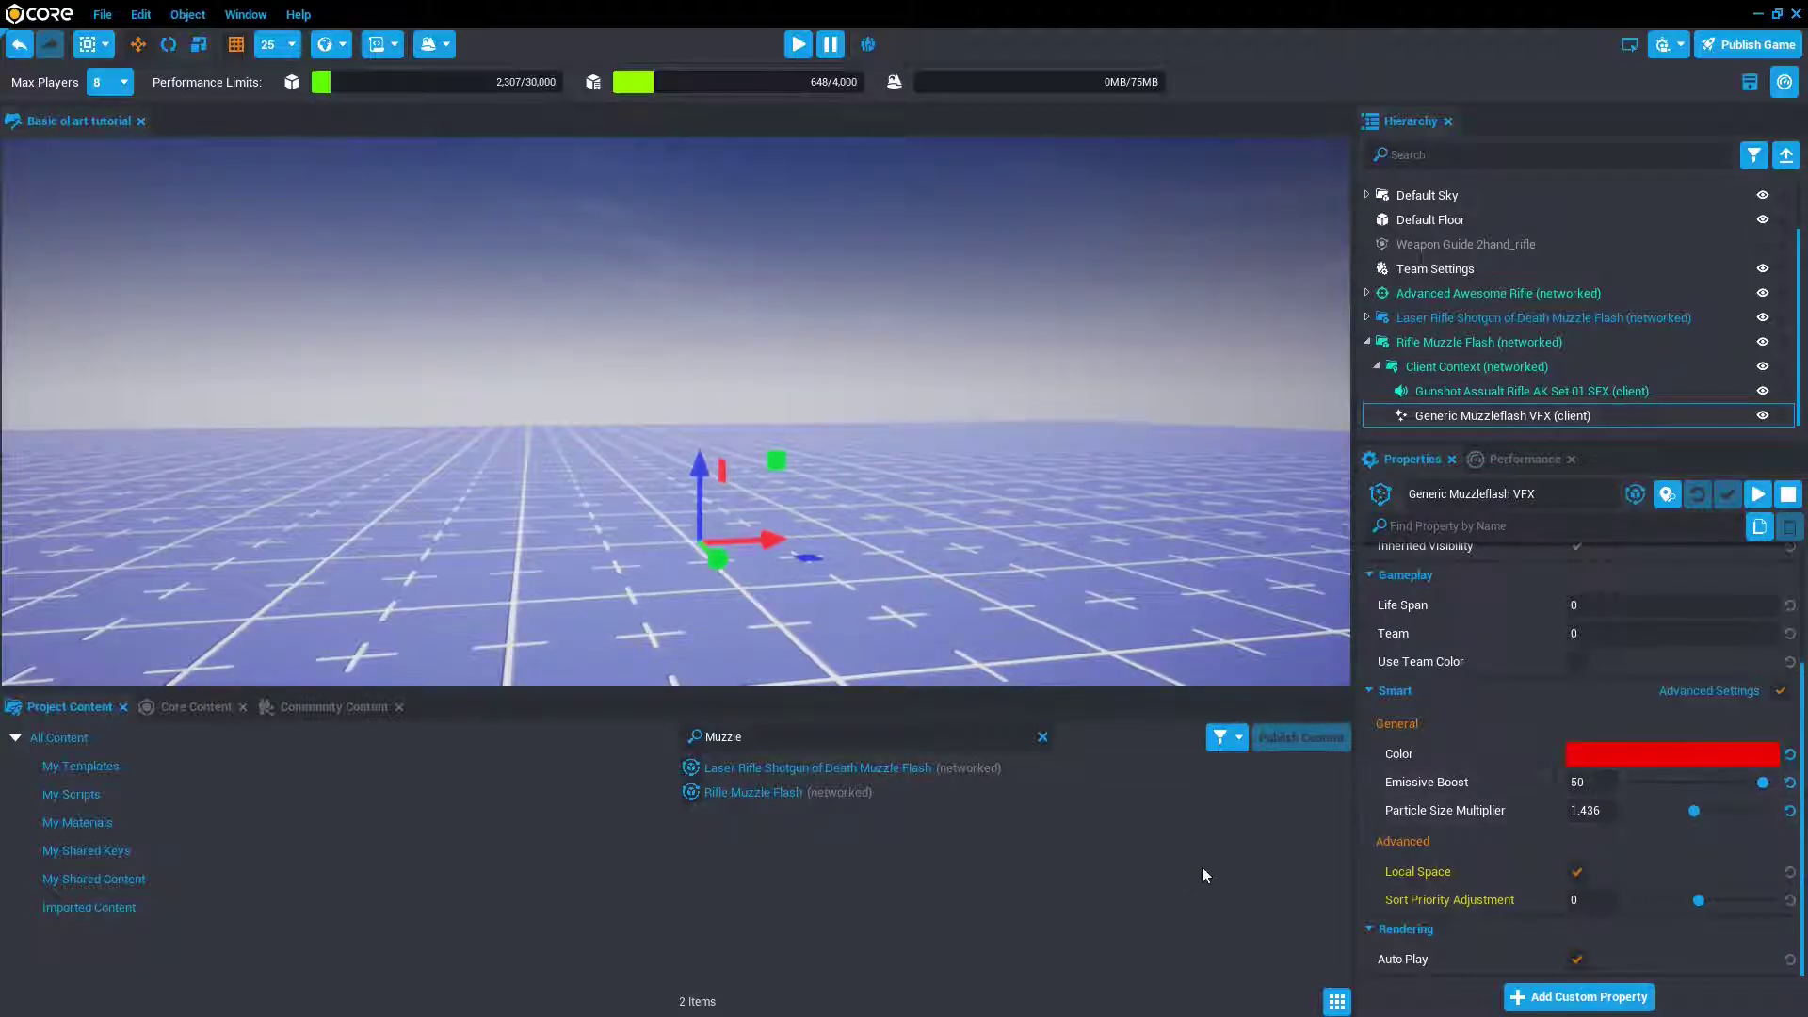
click(1753, 497)
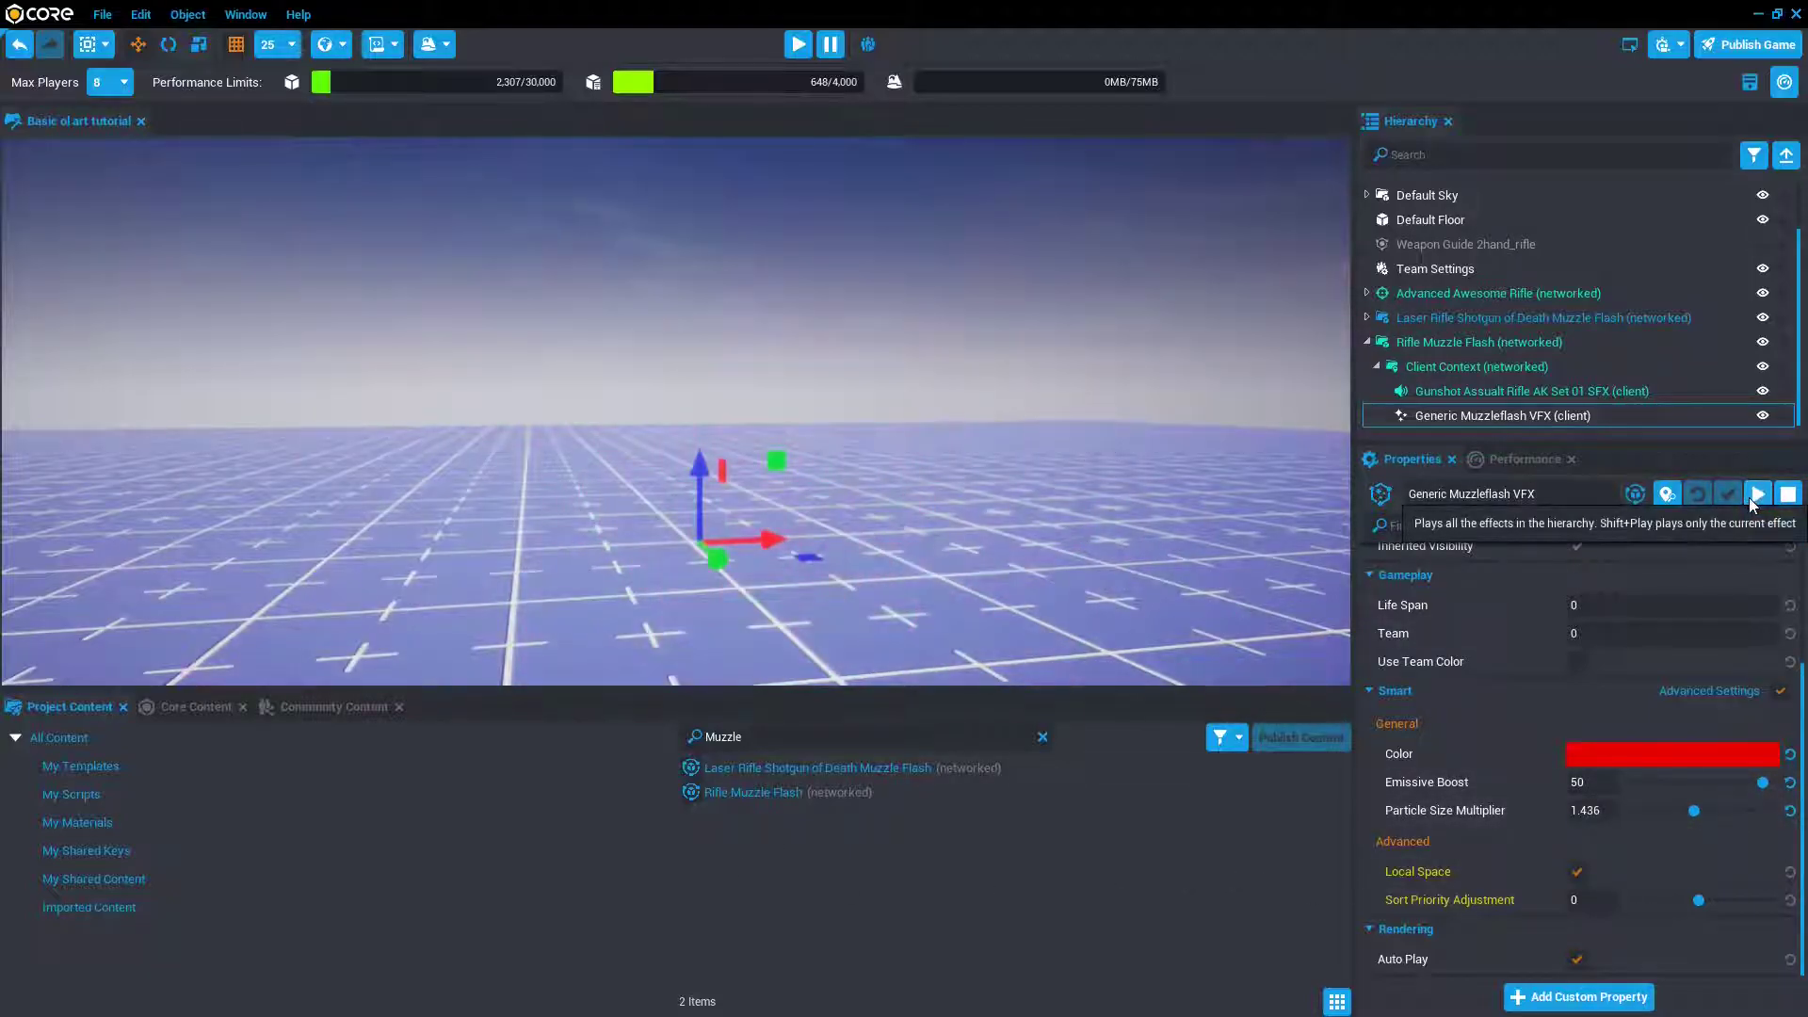
click(1450, 415)
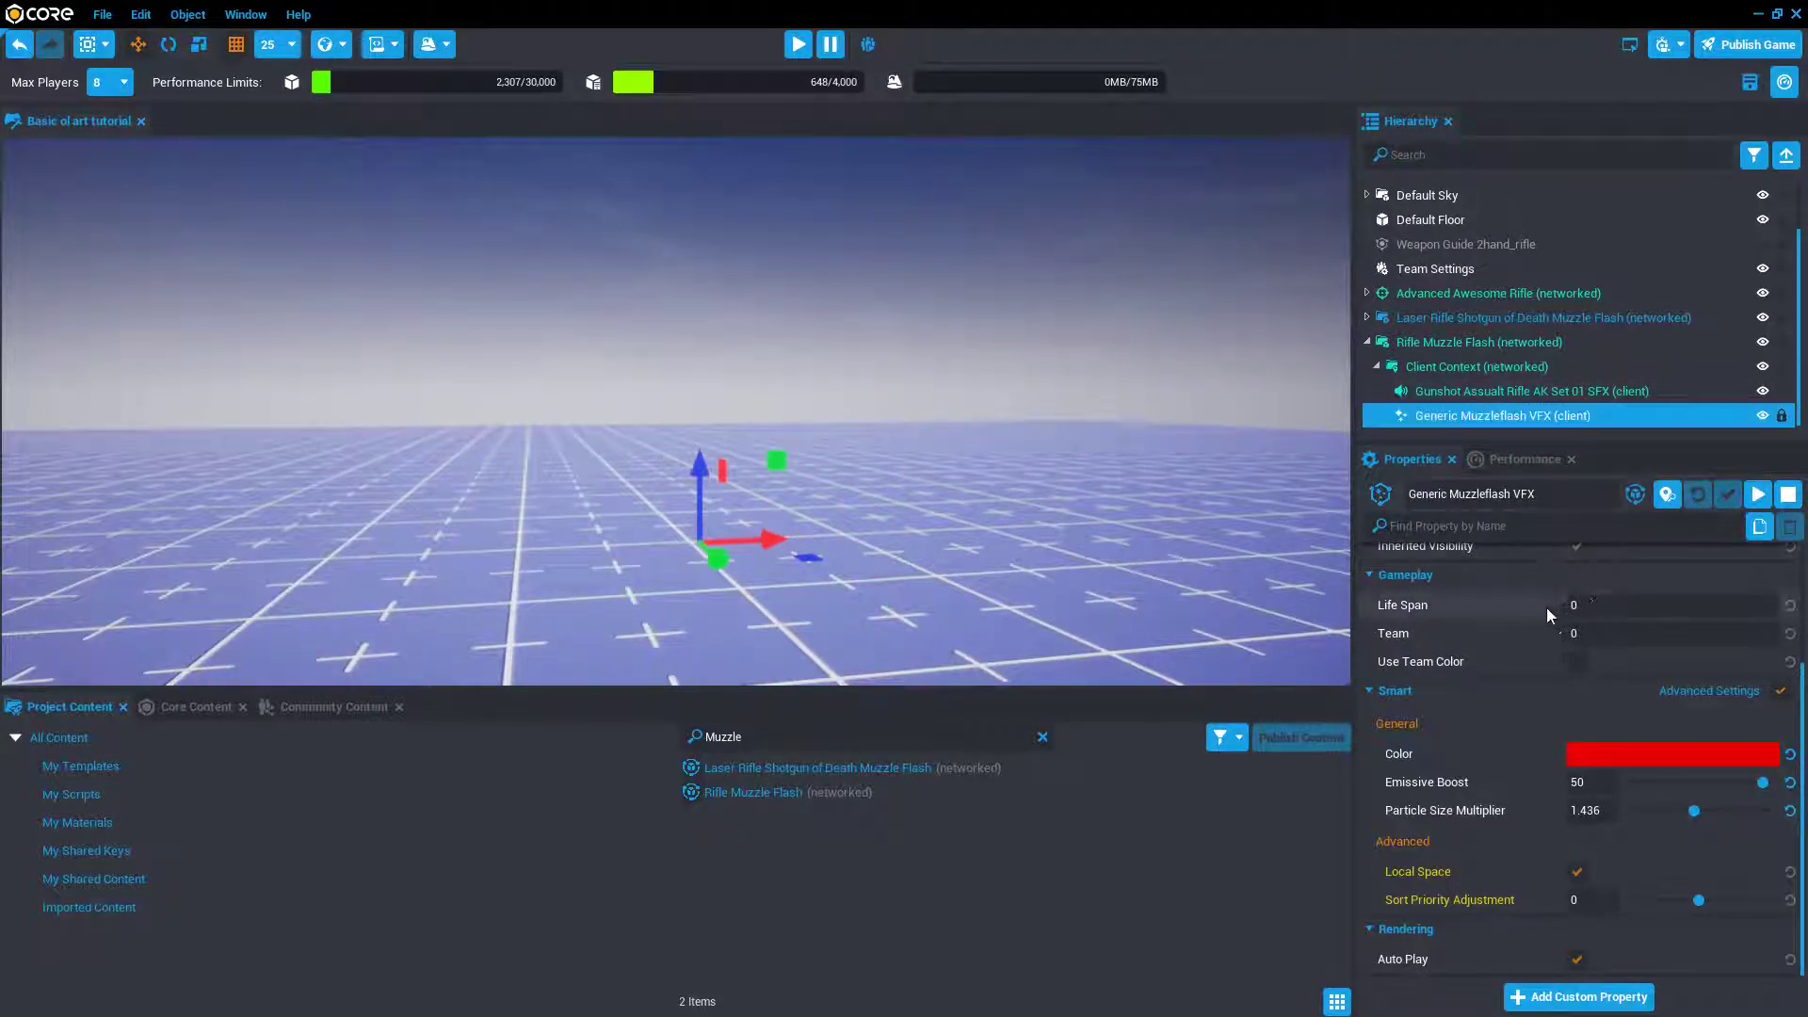
scroll(1545, 610, up, 3)
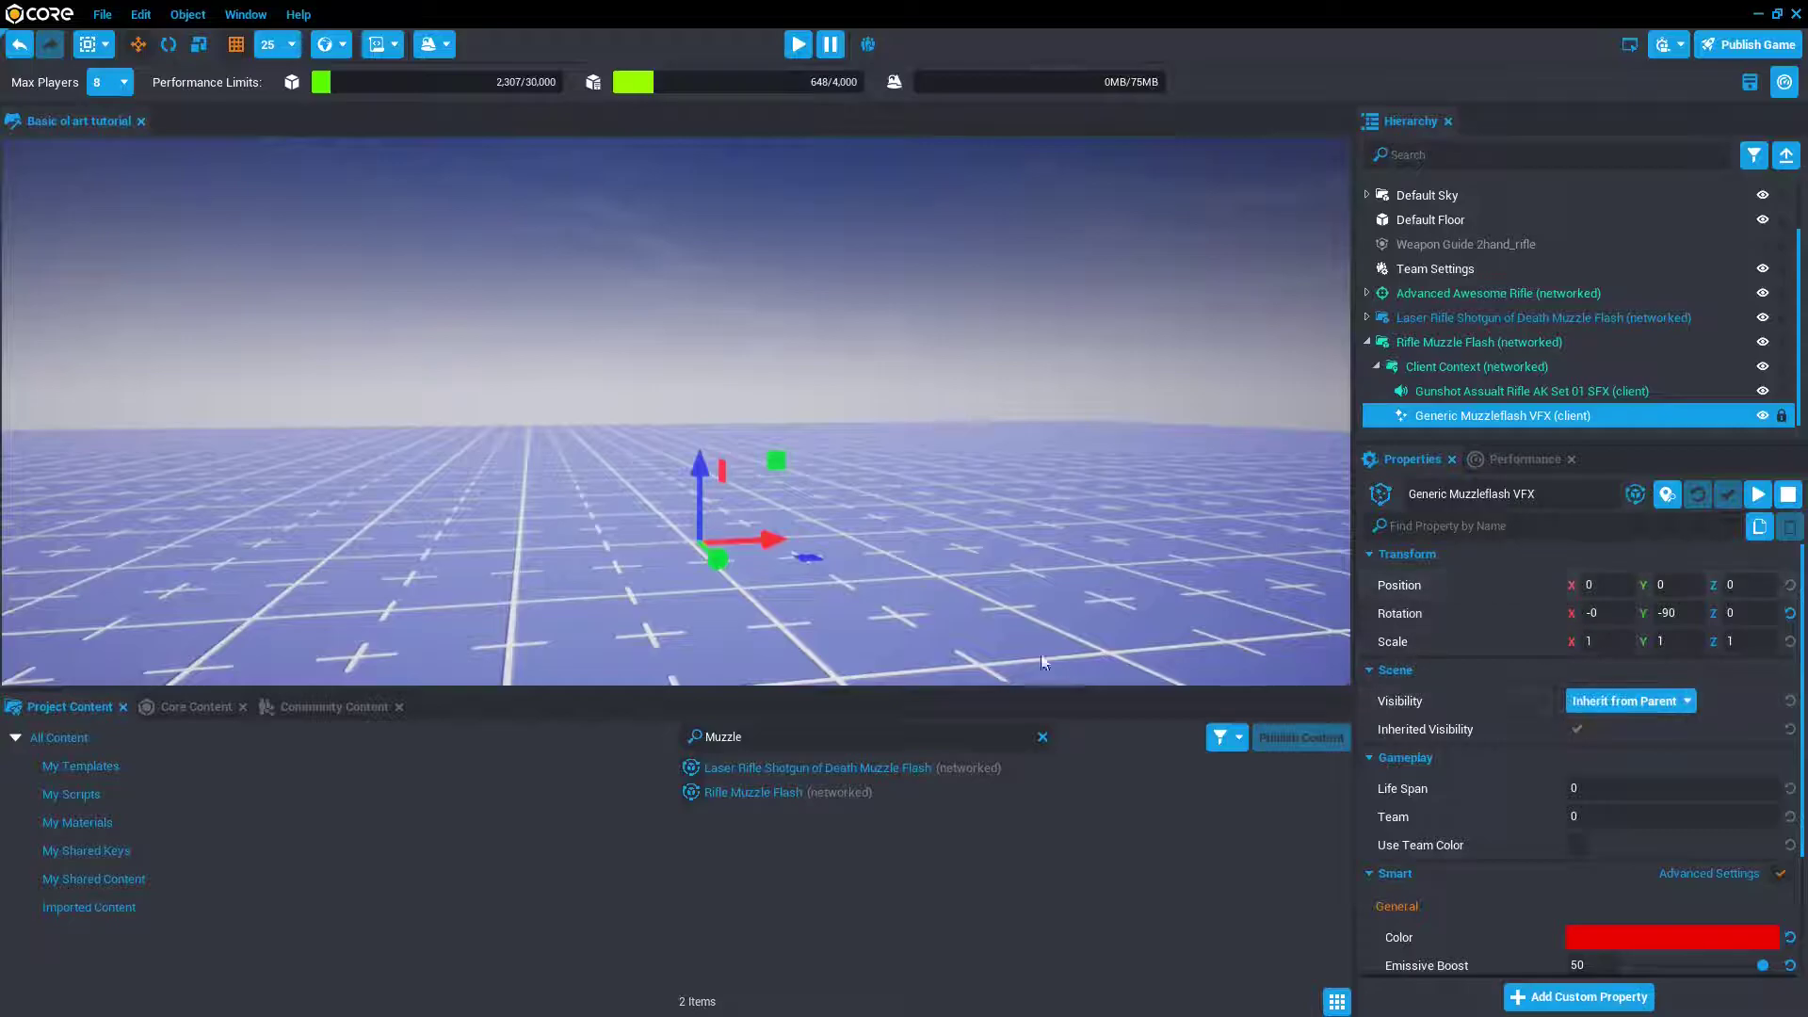
- Browse the Effects category of Core Content for other visual effects
click(195, 710)
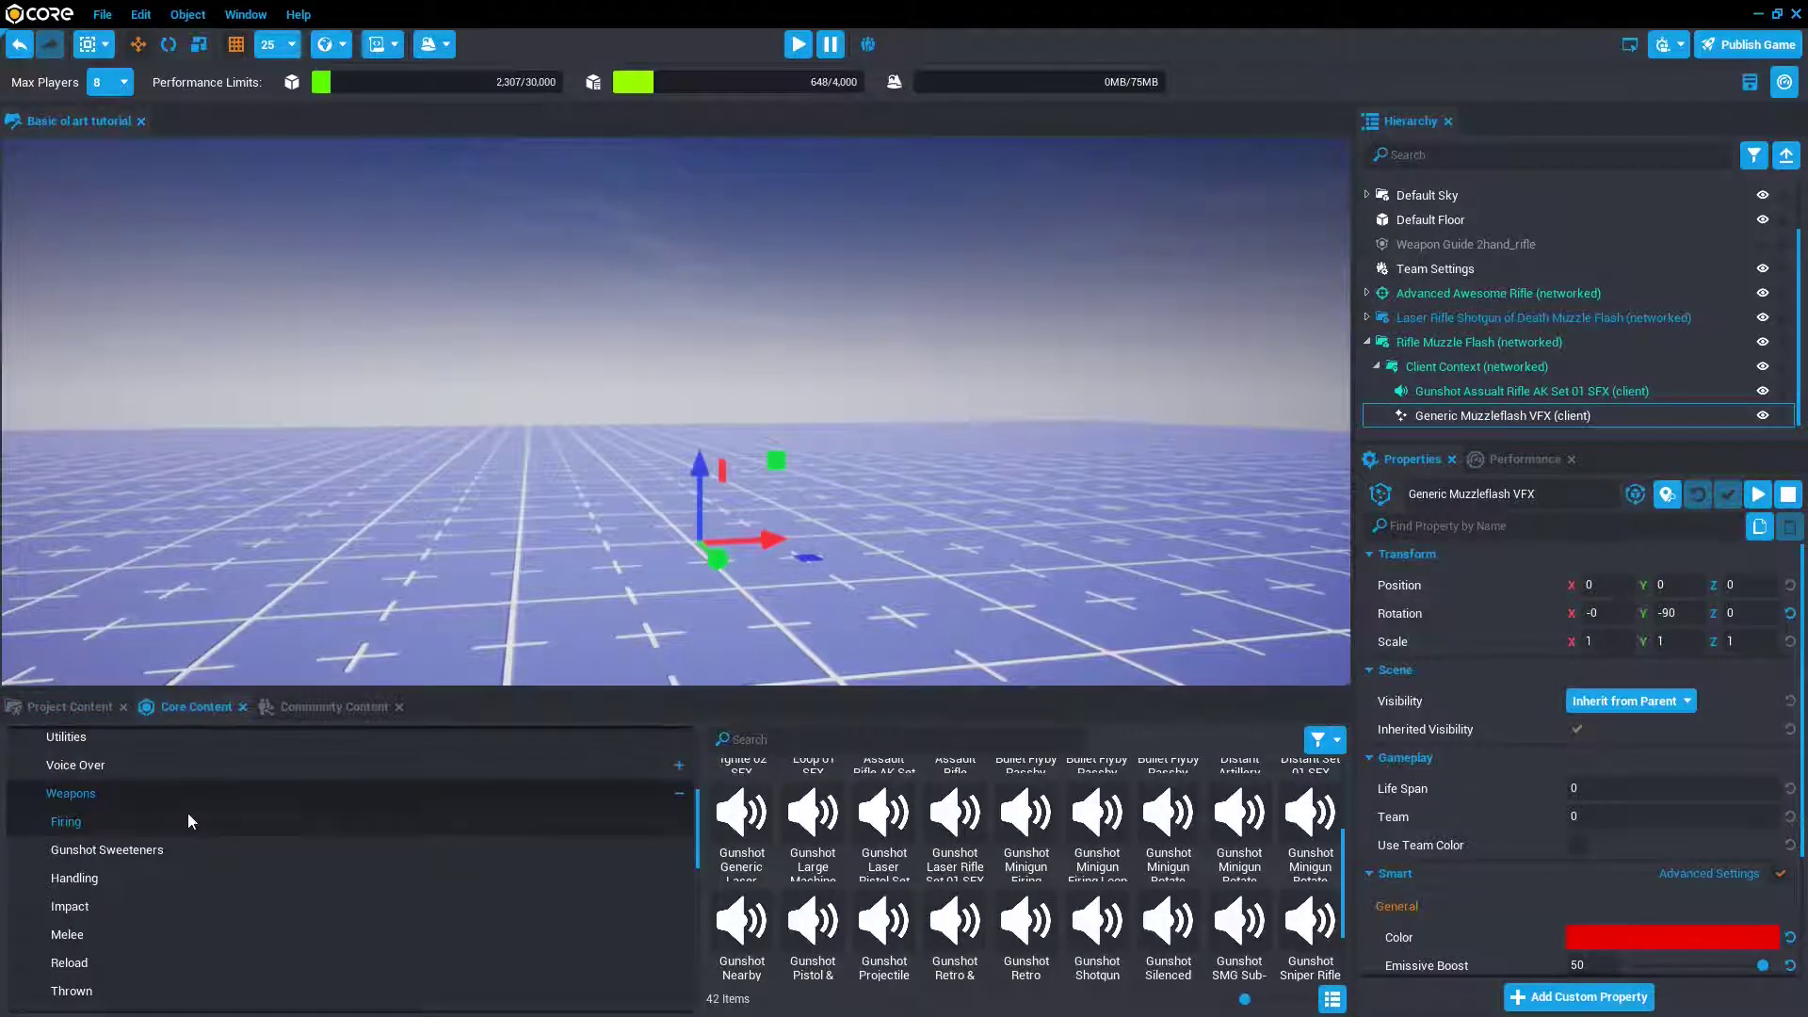
scroll(174, 810, up, 10)
click(141, 791)
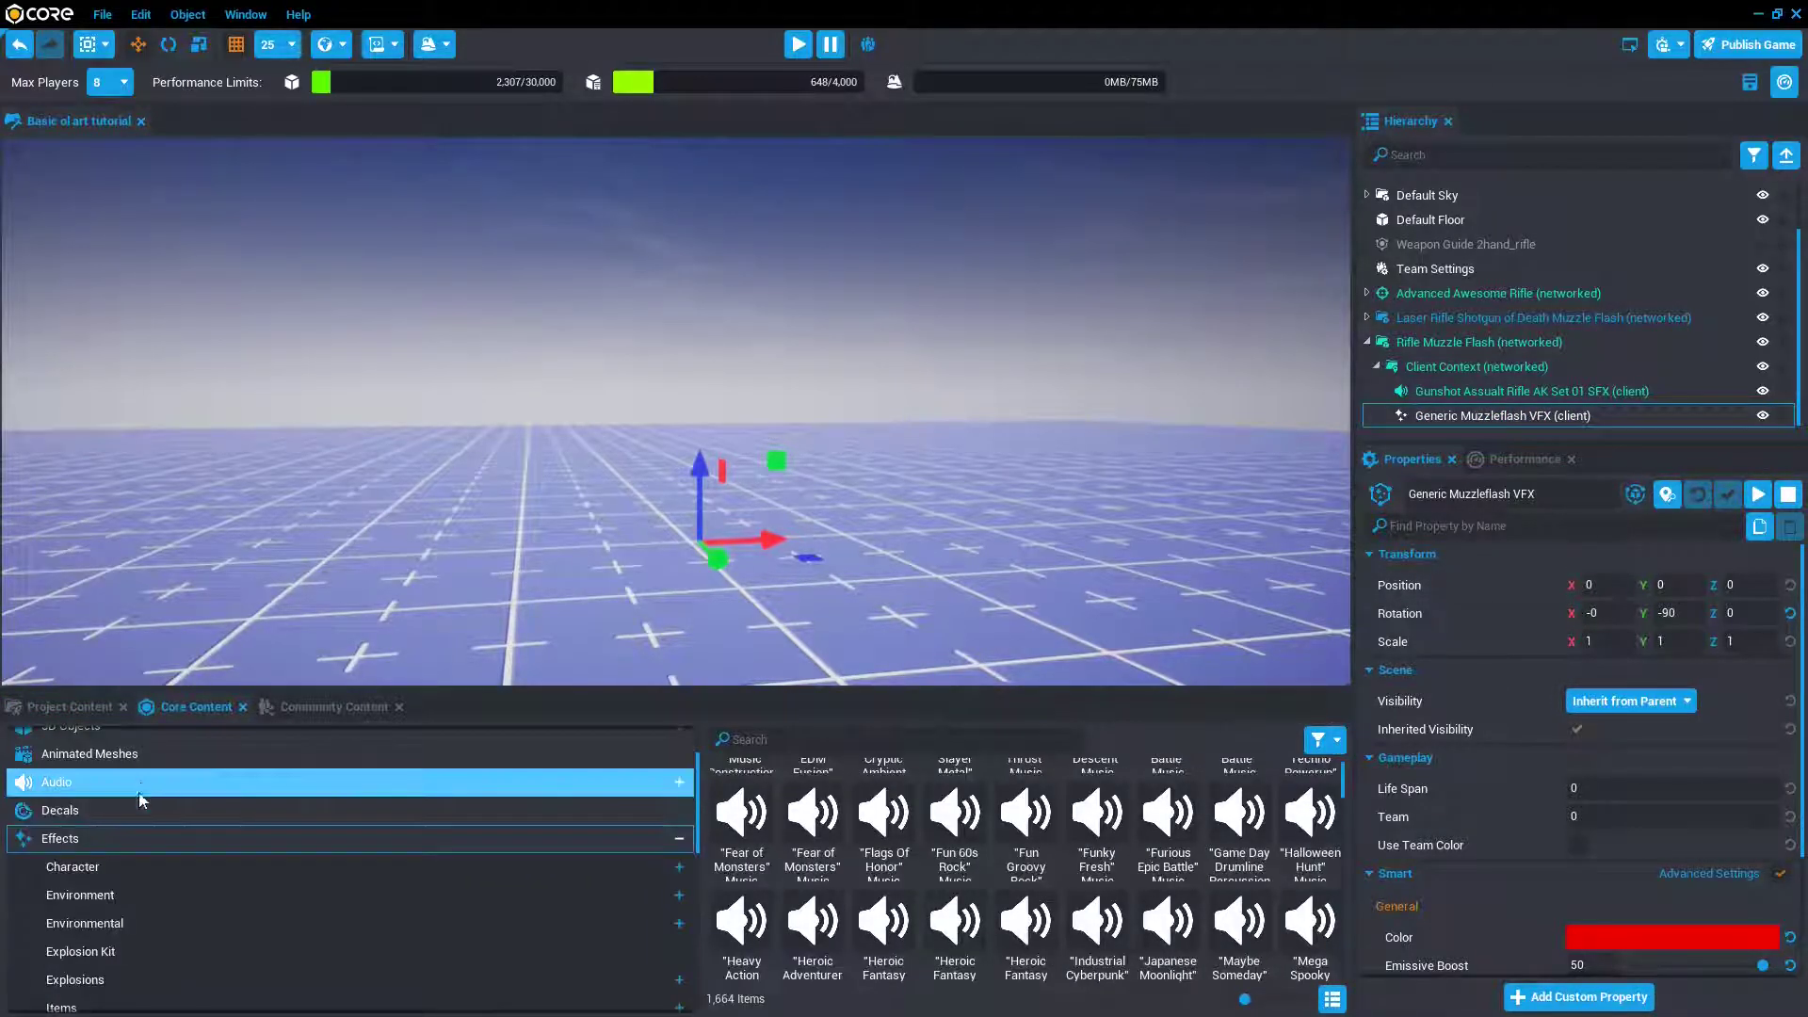
click(128, 837)
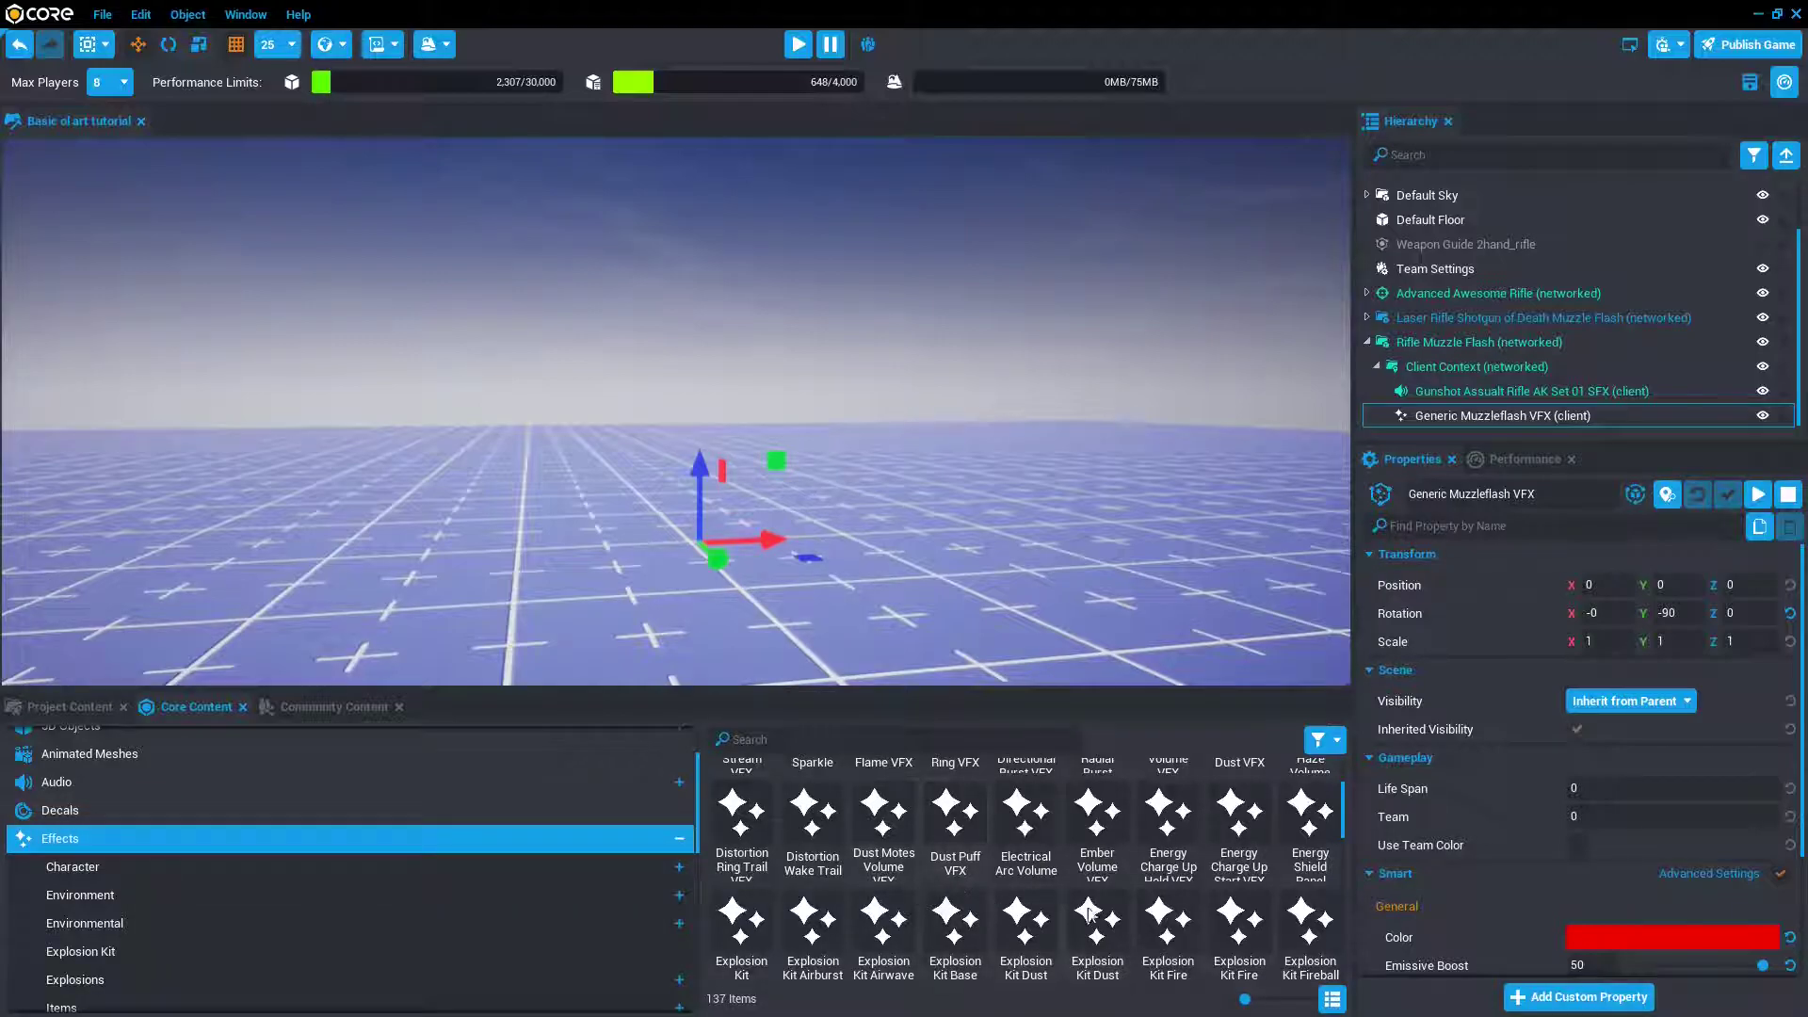
right_drag(923, 557, 921, 607)
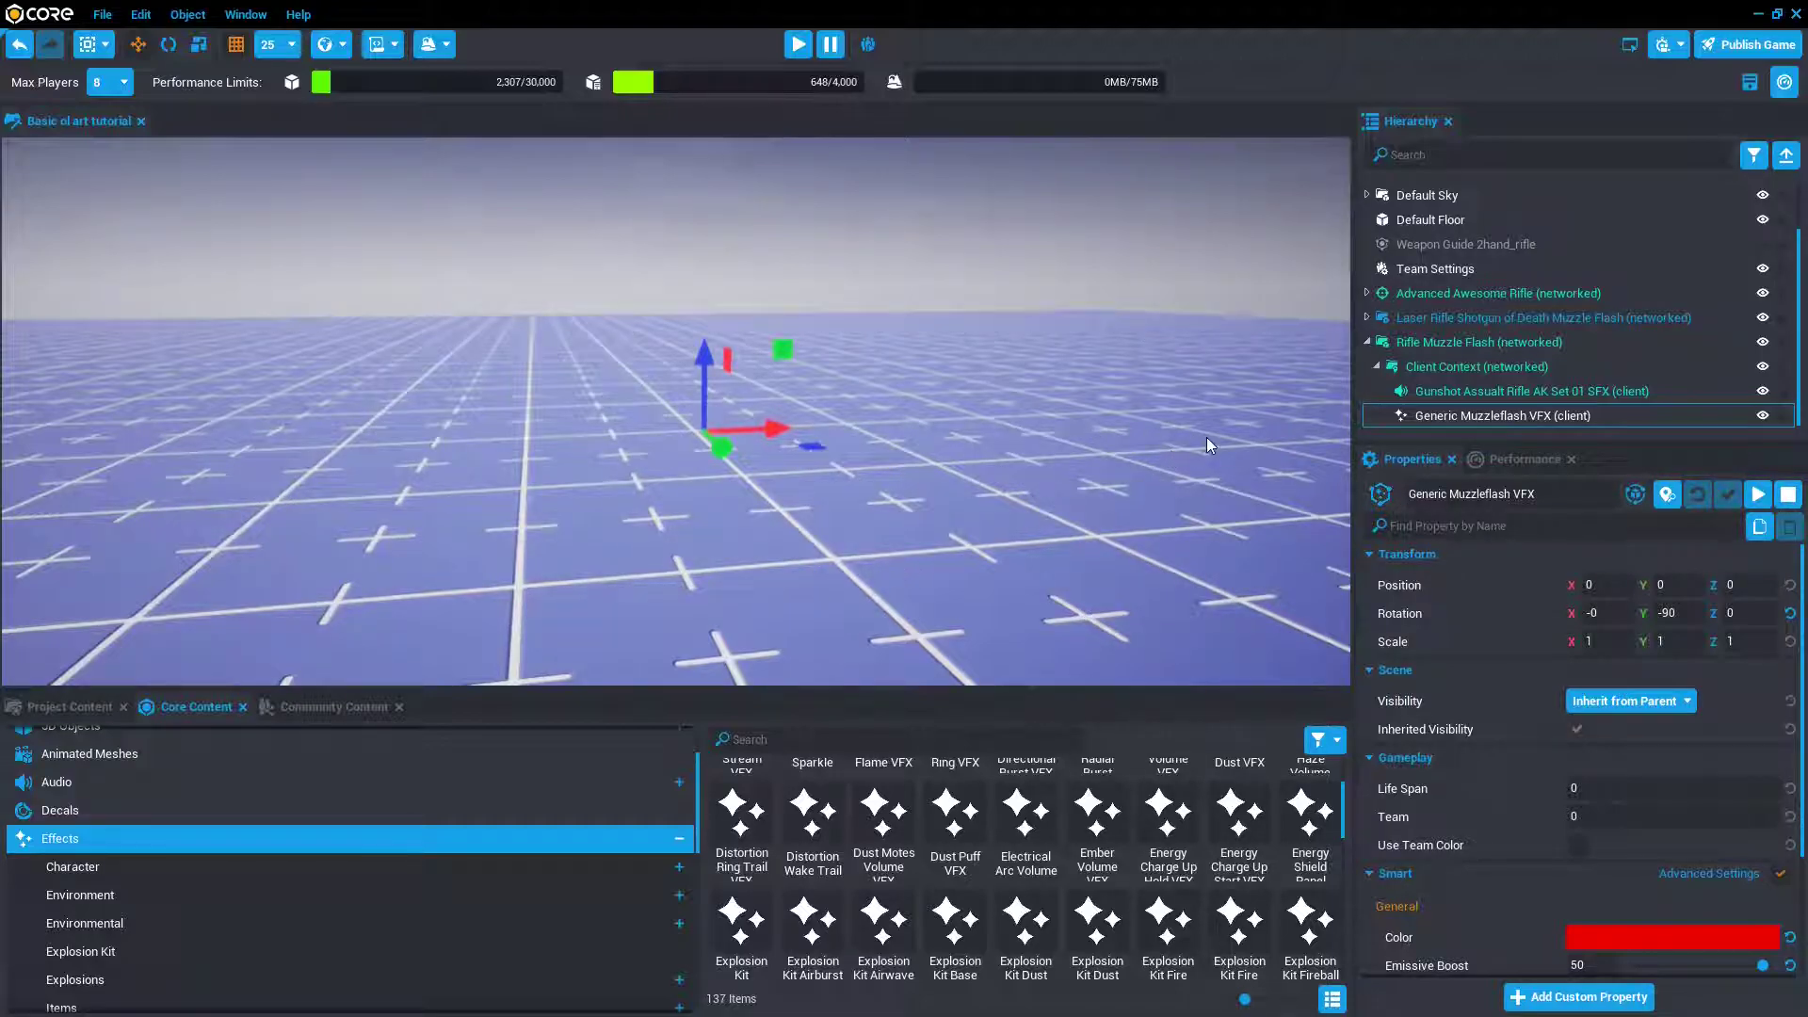
- Rename the Rifle Muzzle Flash object as Laser Rifle Shotgun of Death Muzzle Flash 2
click(1545, 347)
click(1518, 492)
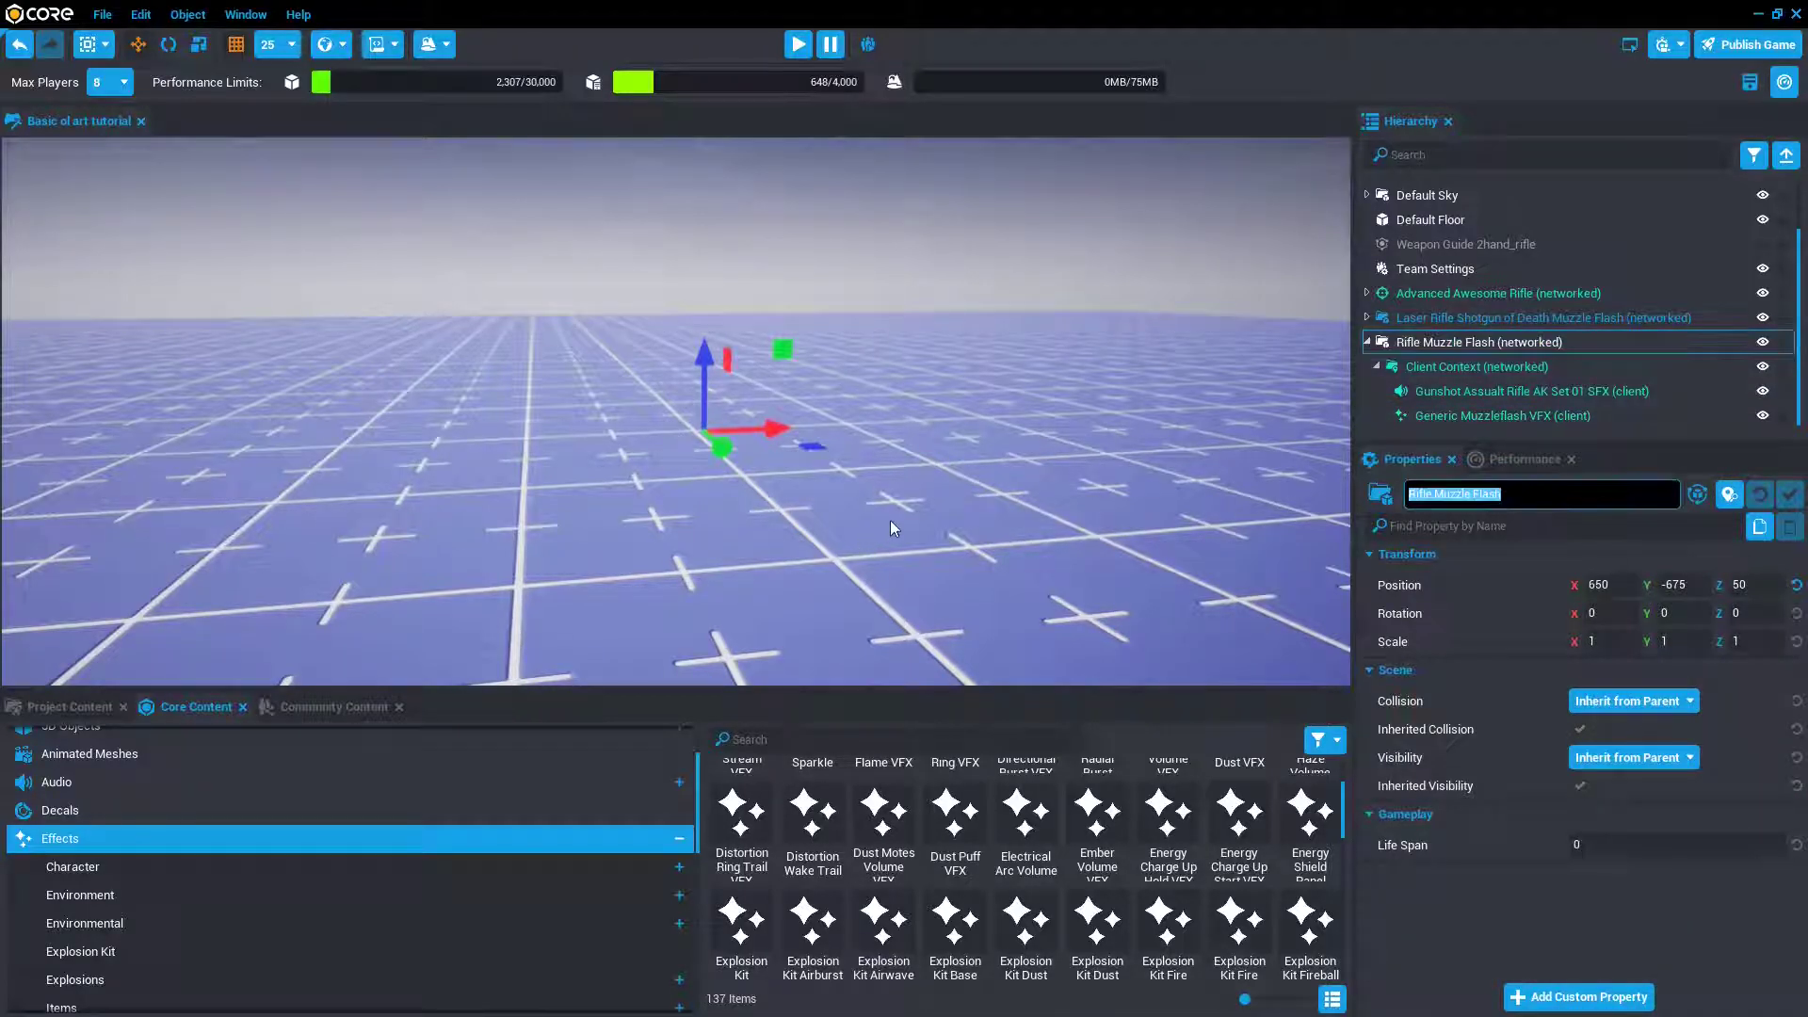
text(Laser)
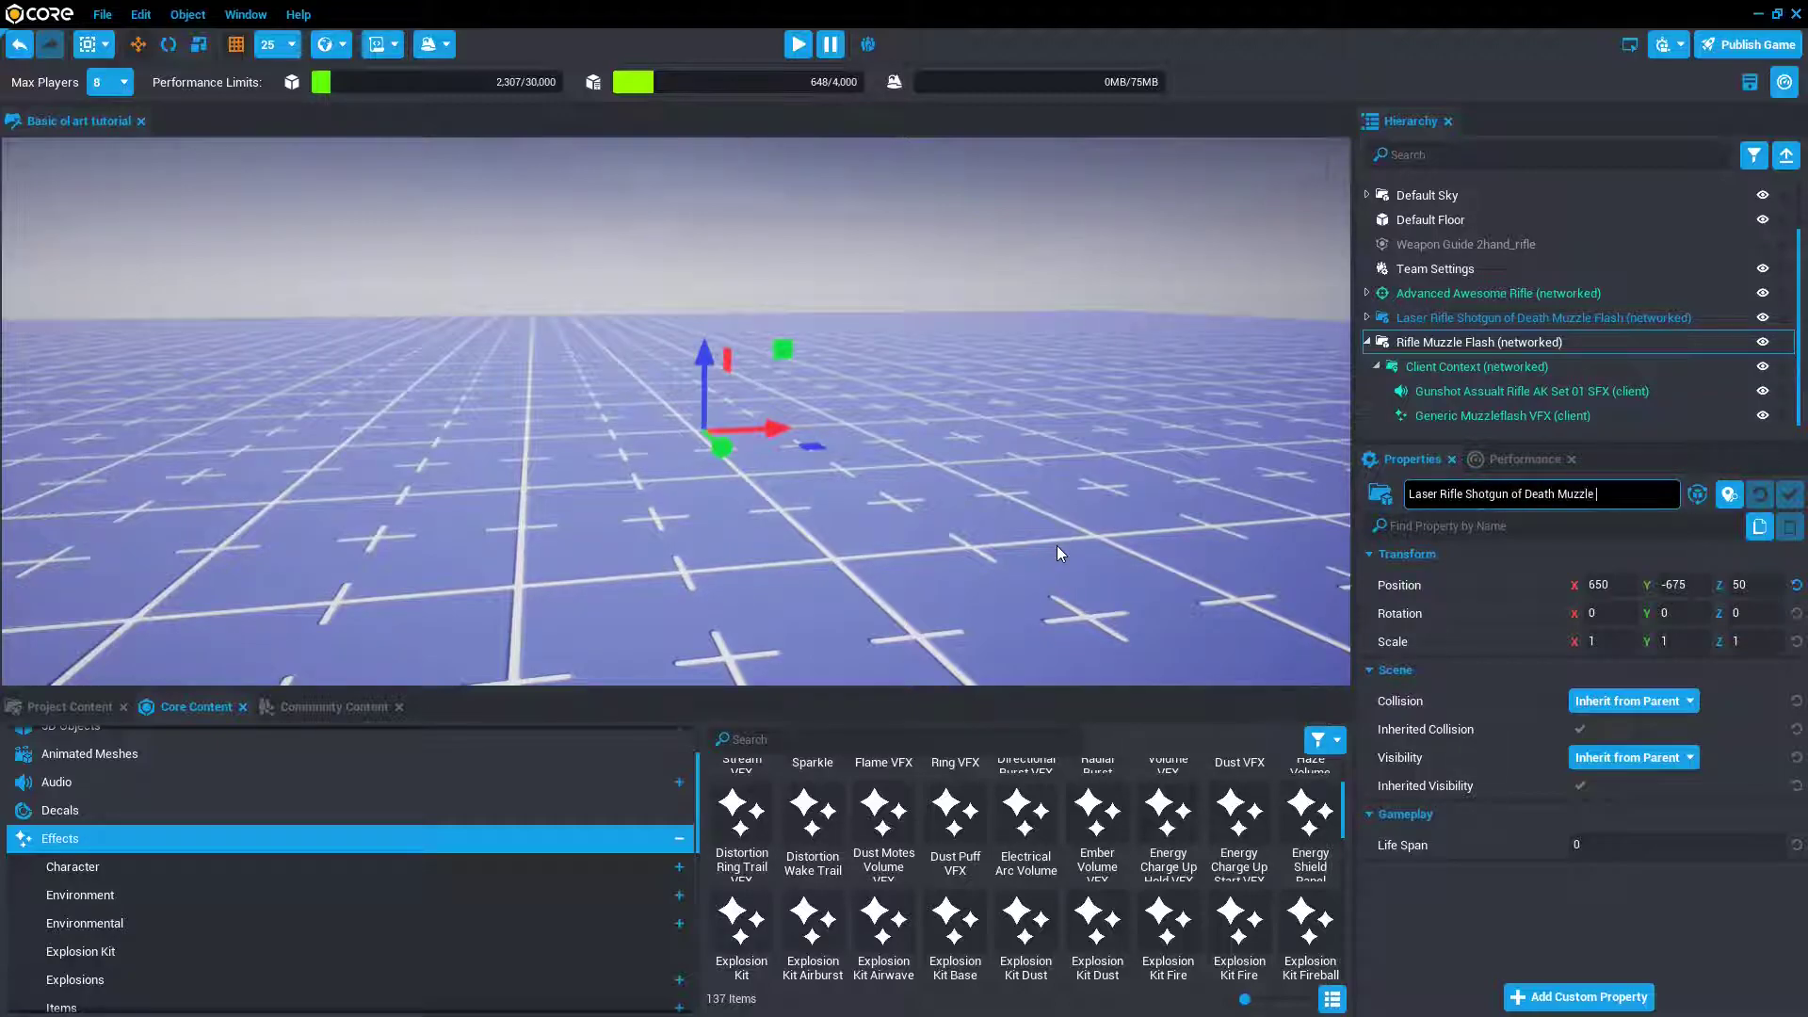
key(Return)
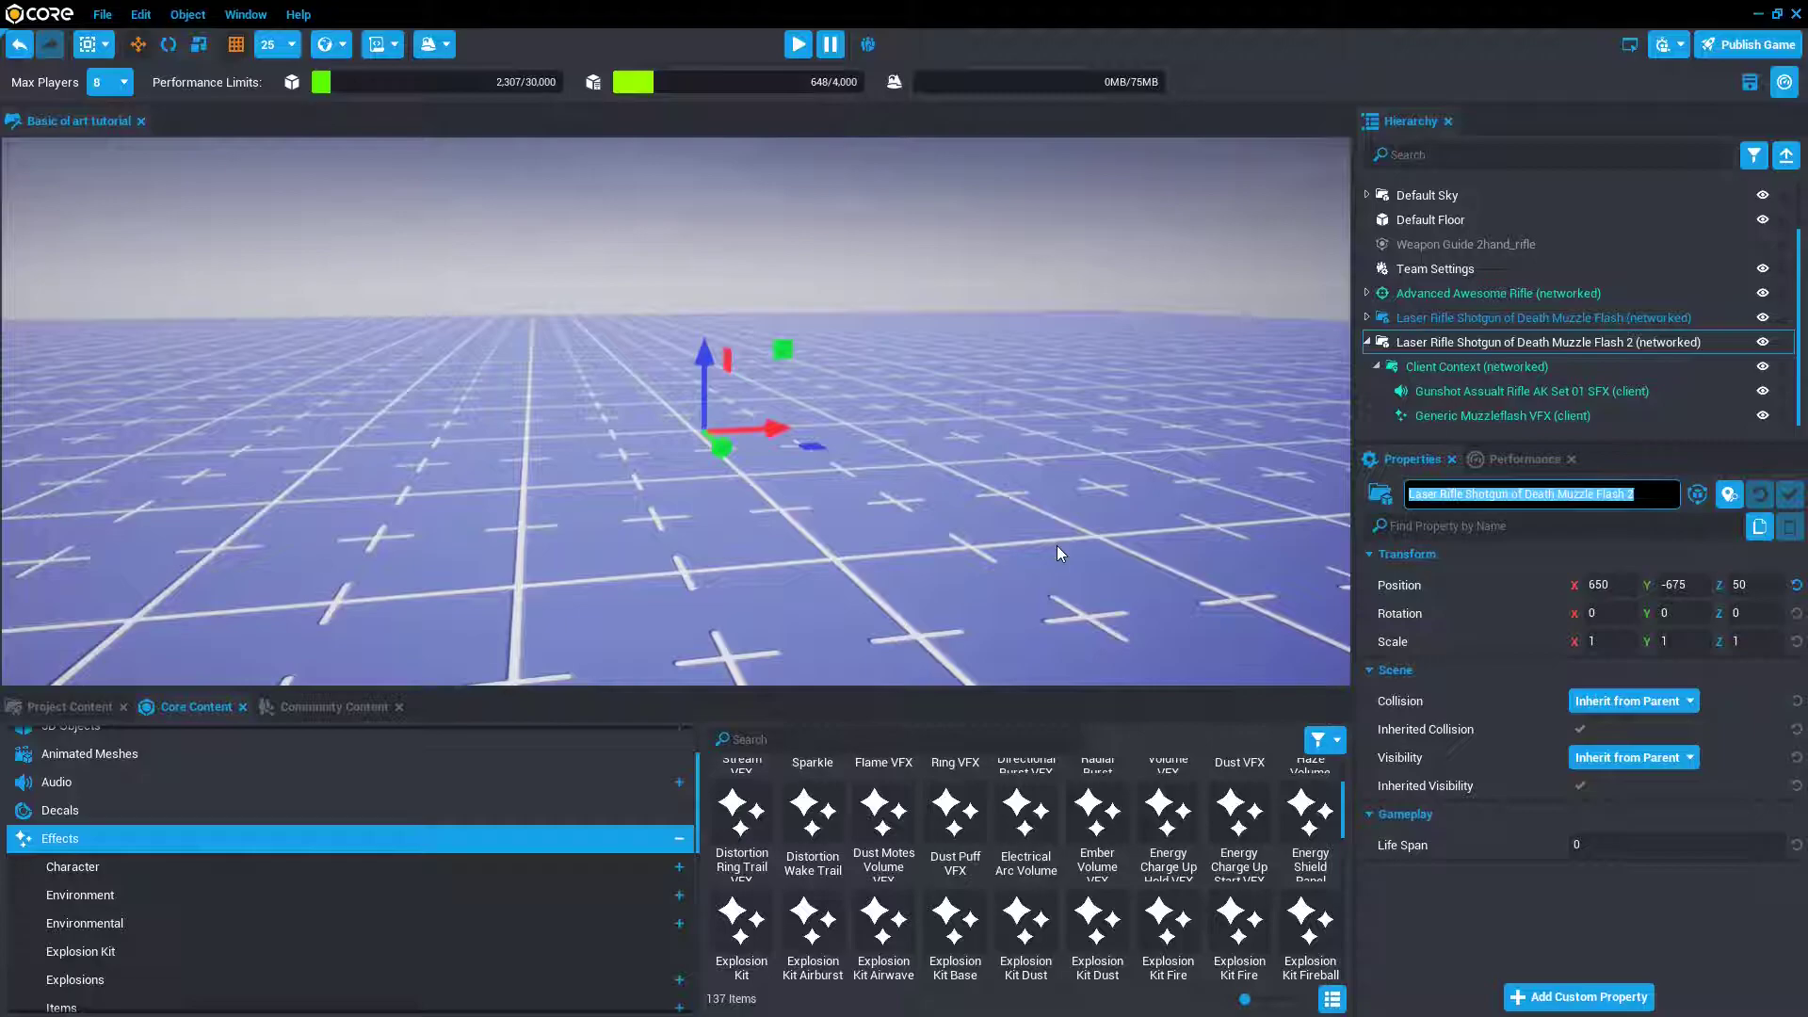
- Delete the original Laser Rifle Shotgun of Death Muzzle Flash and the Gunshot Assualt Rifle AK Set 01 SFX inside the new one
click(1490, 311)
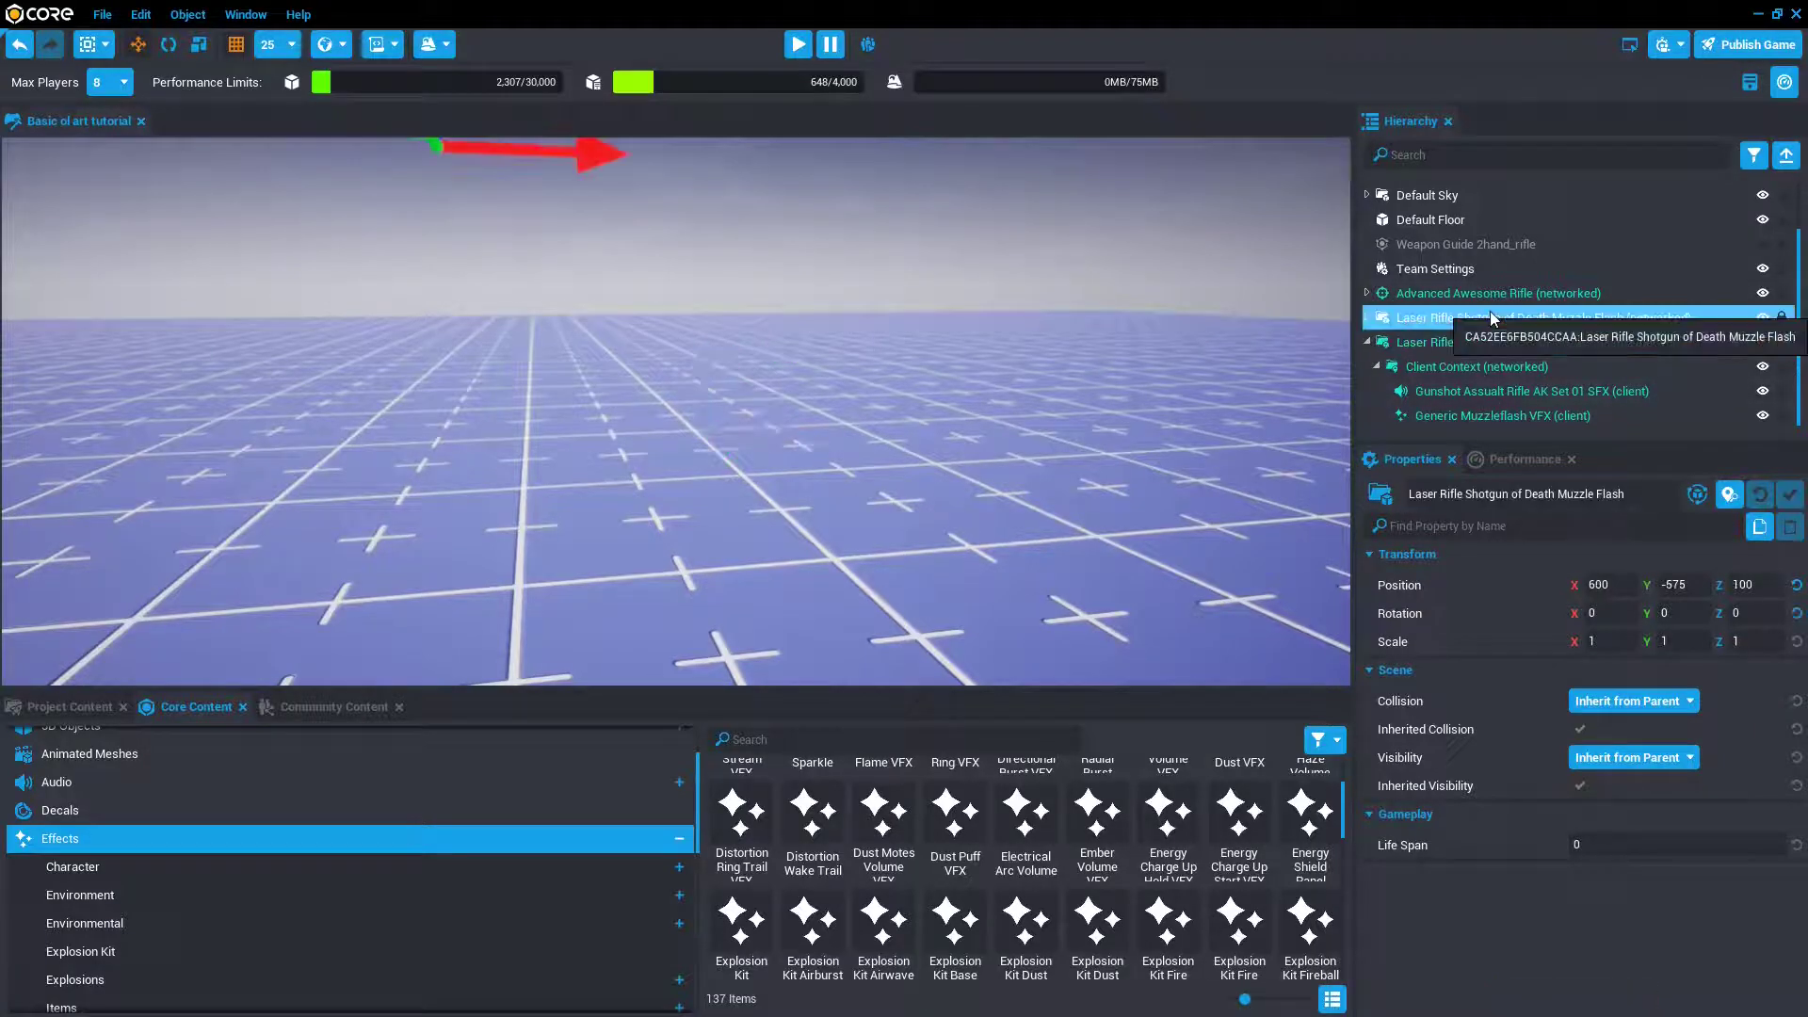
key(Delete)
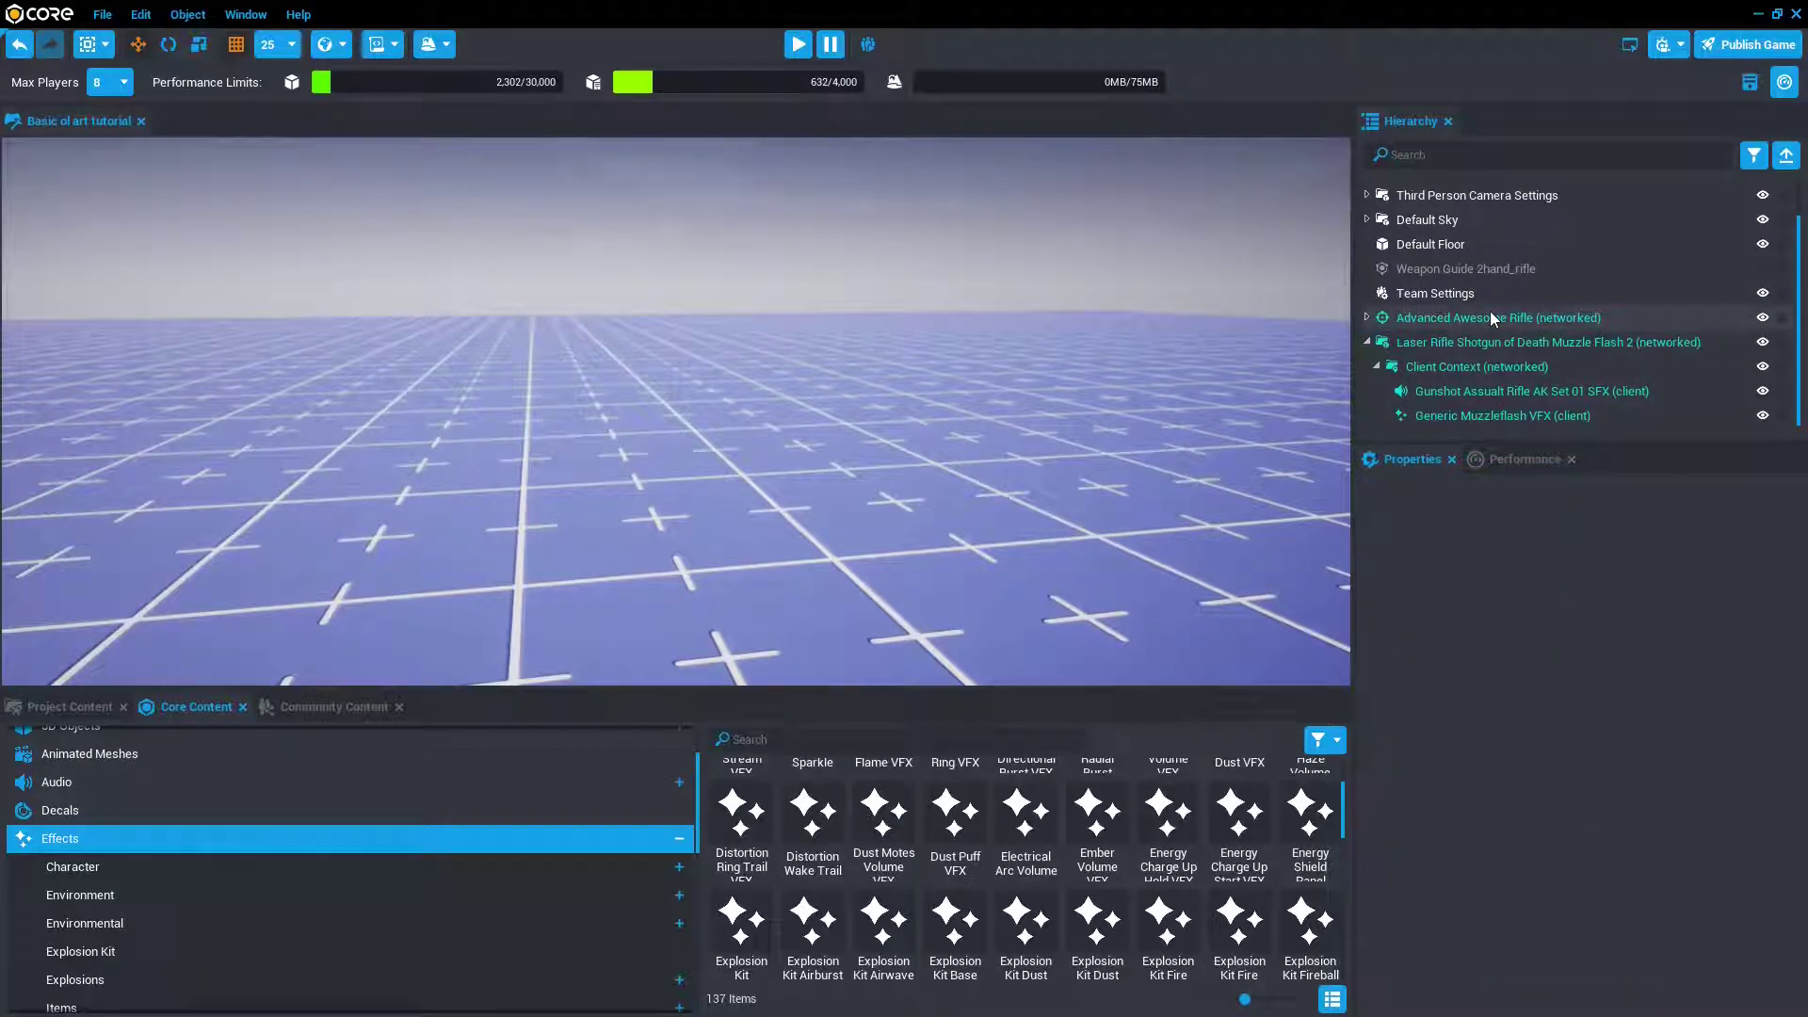
click(1524, 389)
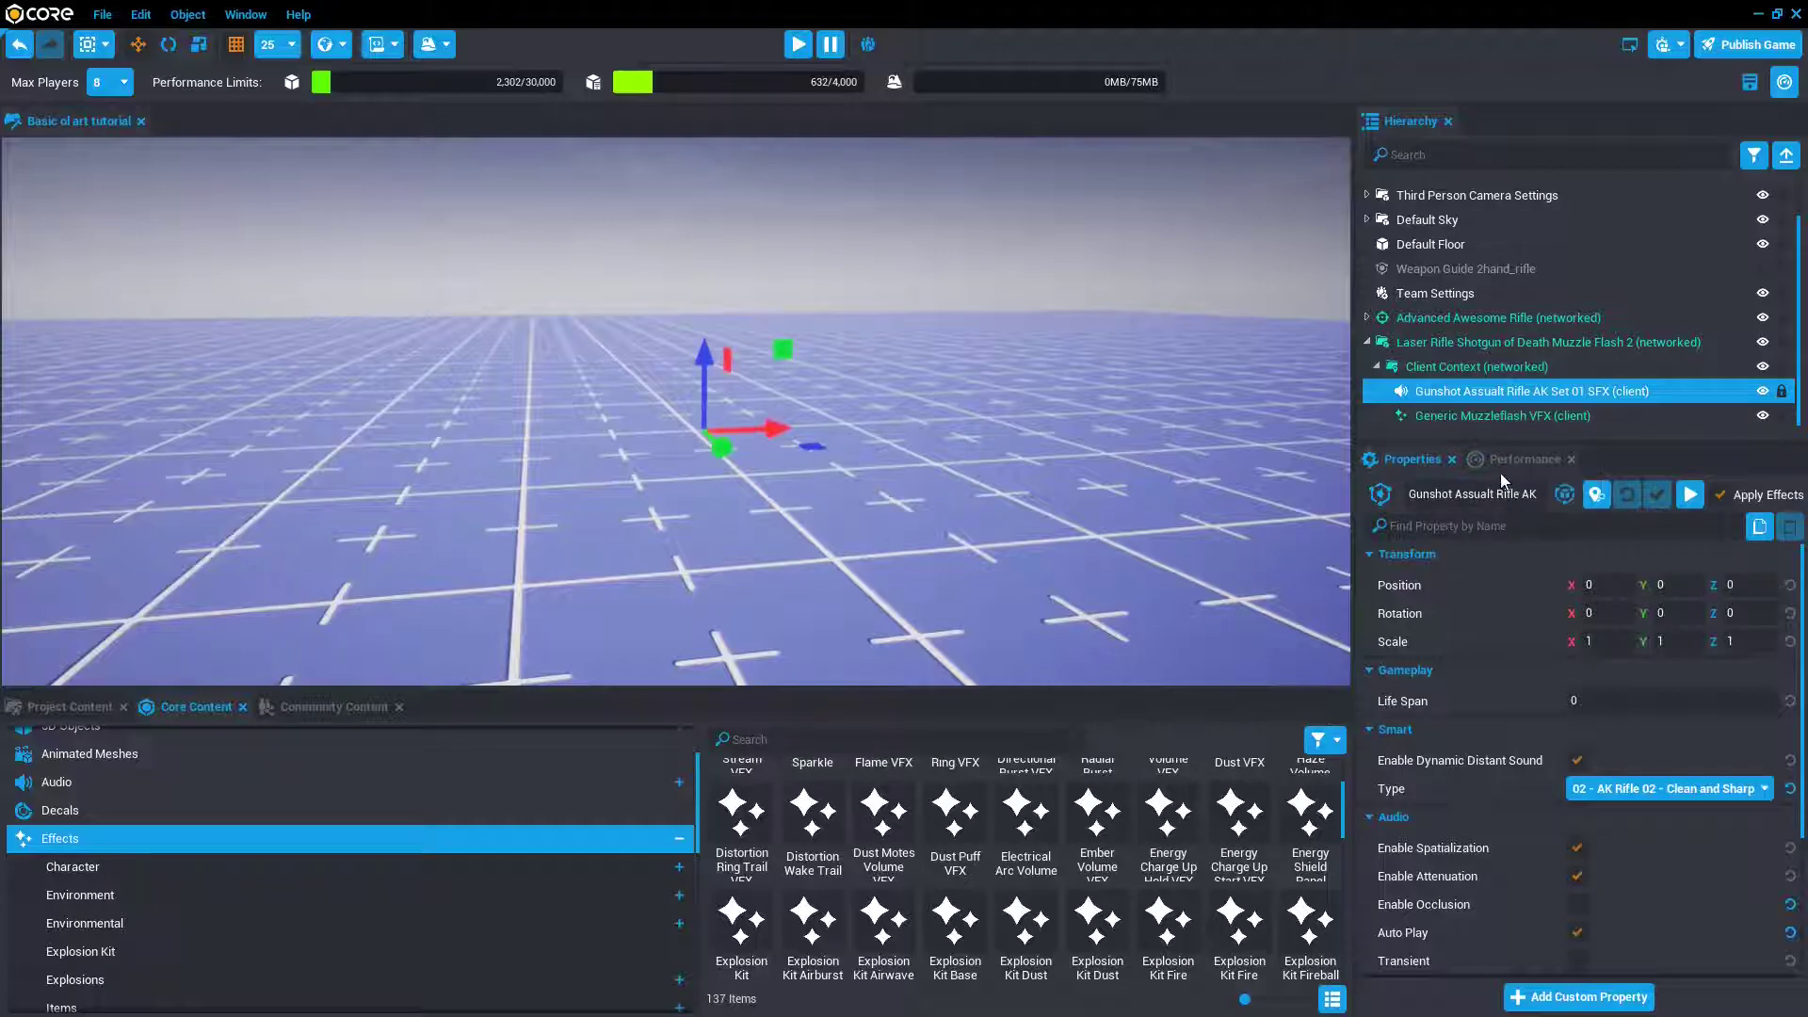
right_drag(1132, 397, 1026, 409)
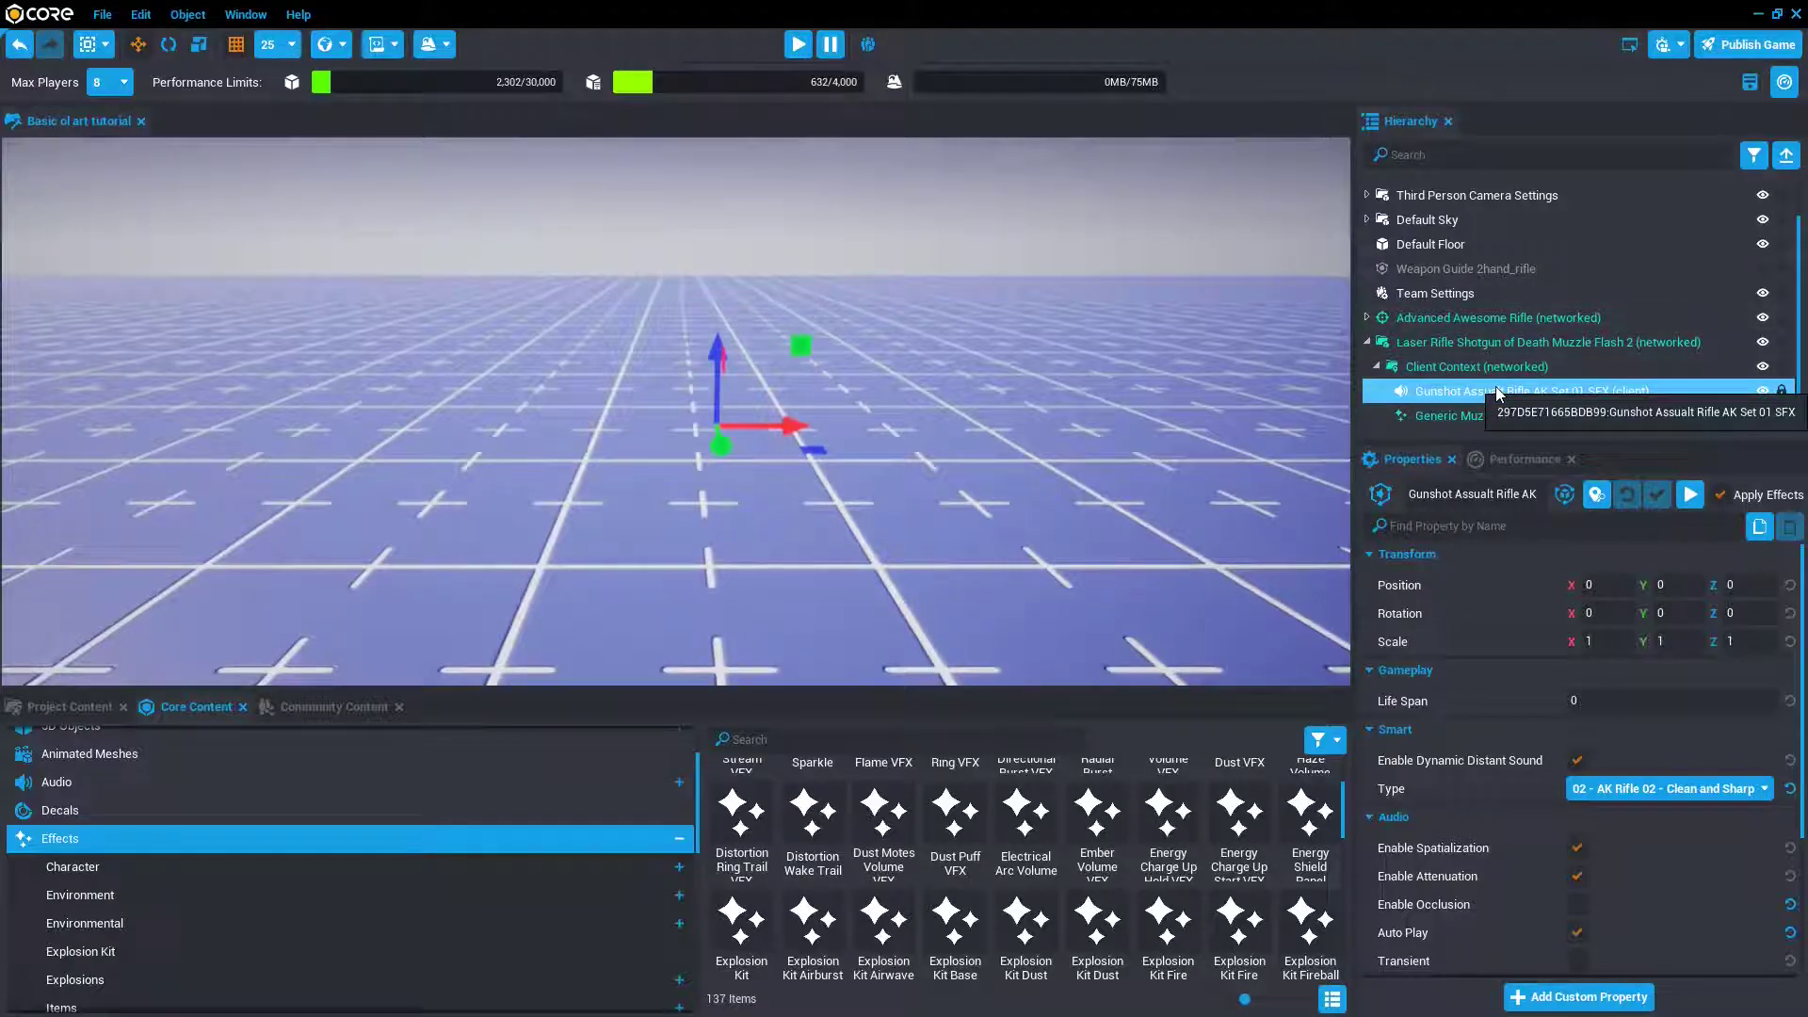
key(Delete)
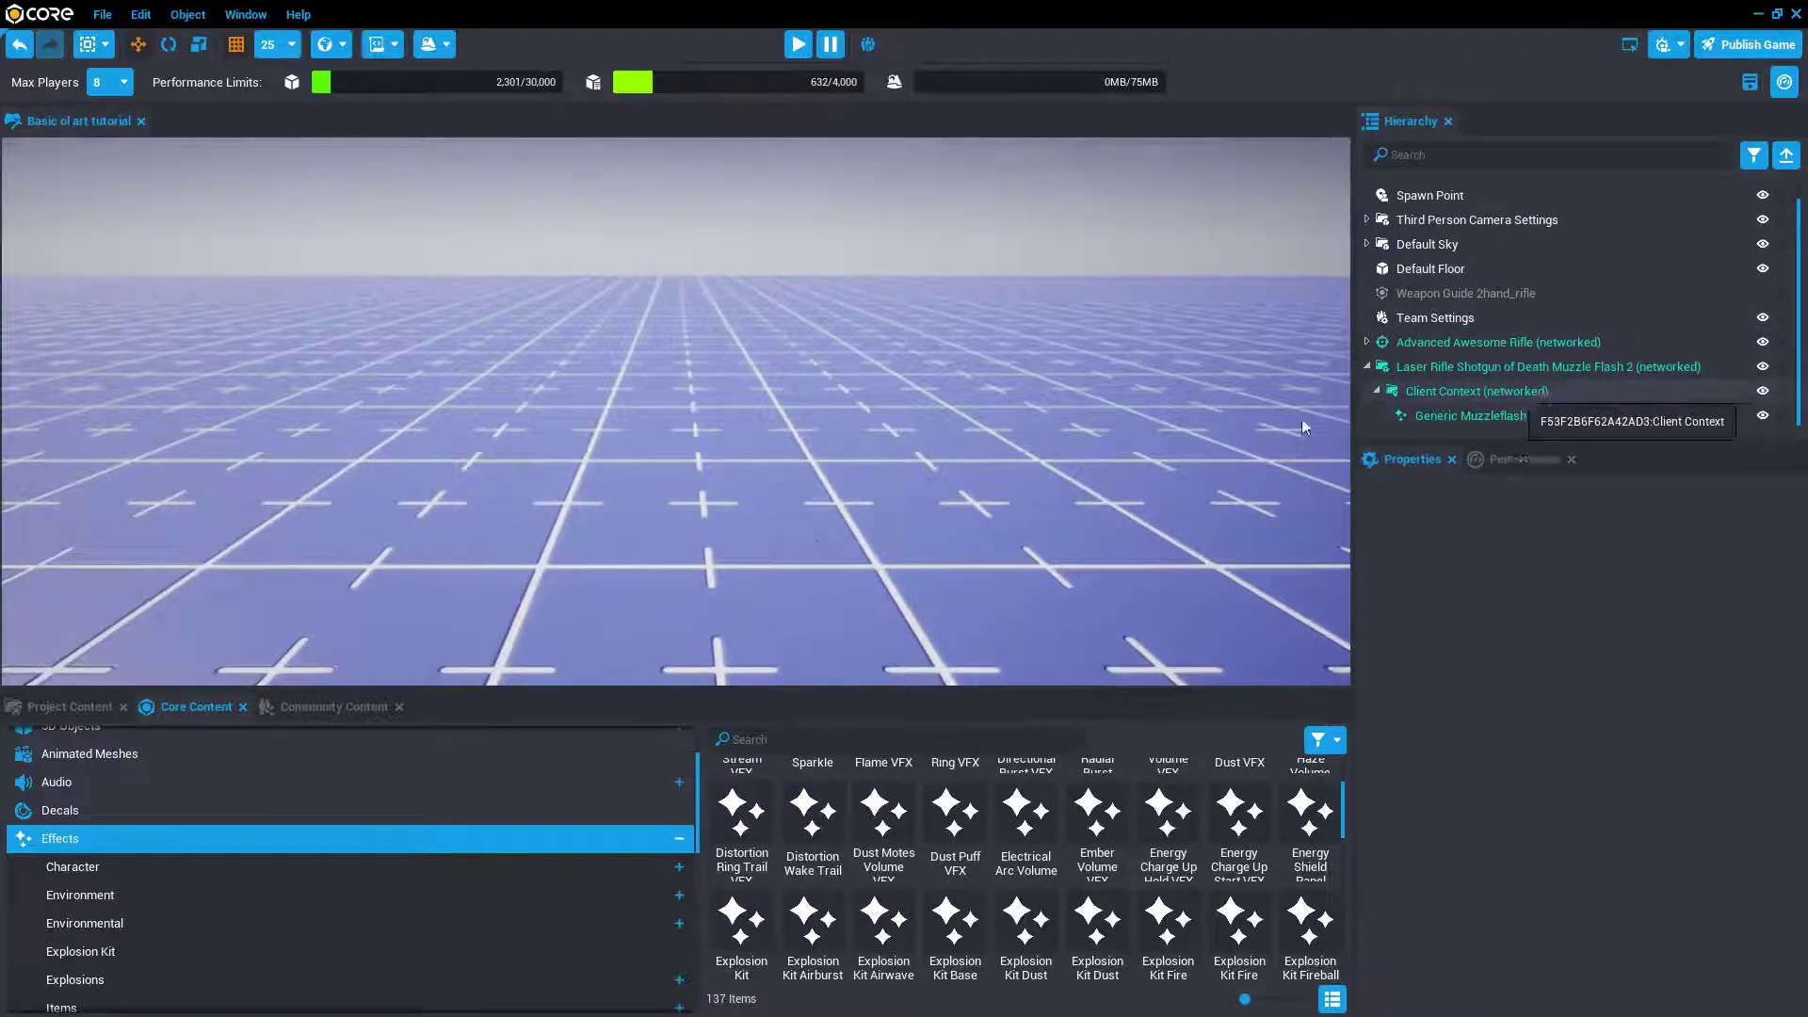
- Find Gunshot Laser Rifle Set 01 SFX among the weapon Firing sounds and add it to the muzzle flash's Client Context
click(241, 844)
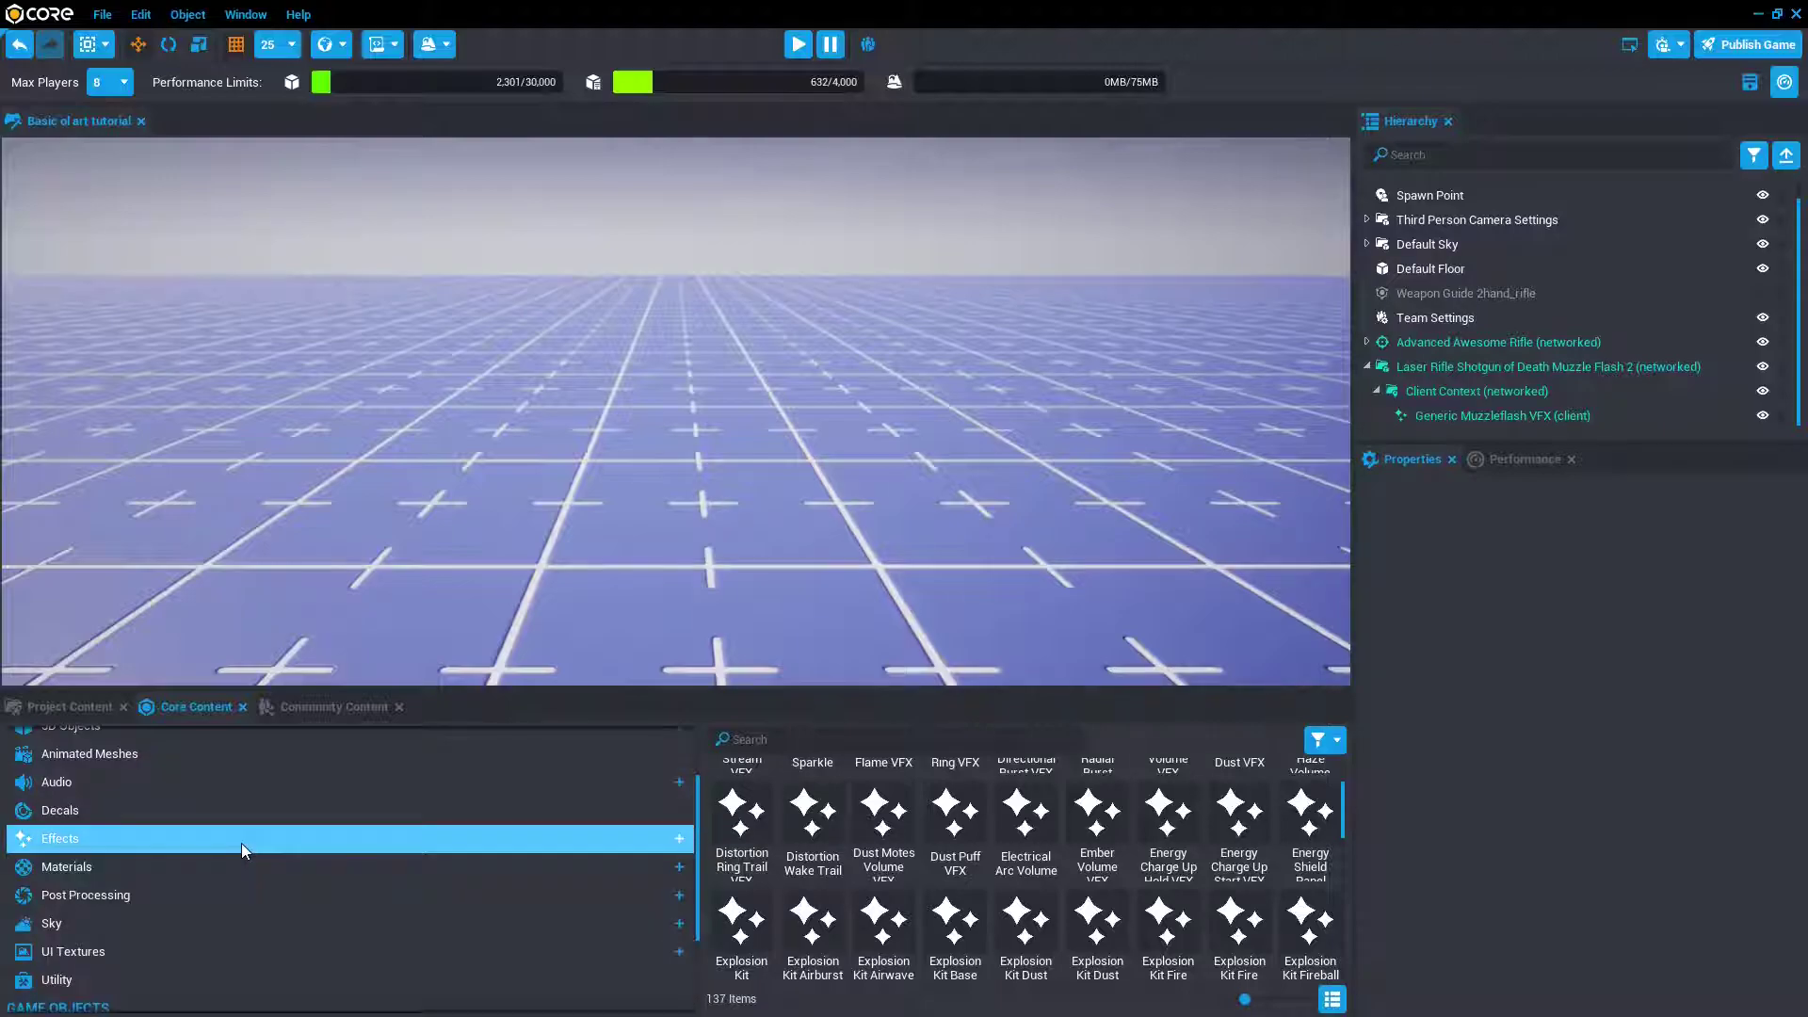
scroll(226, 842, up, 1)
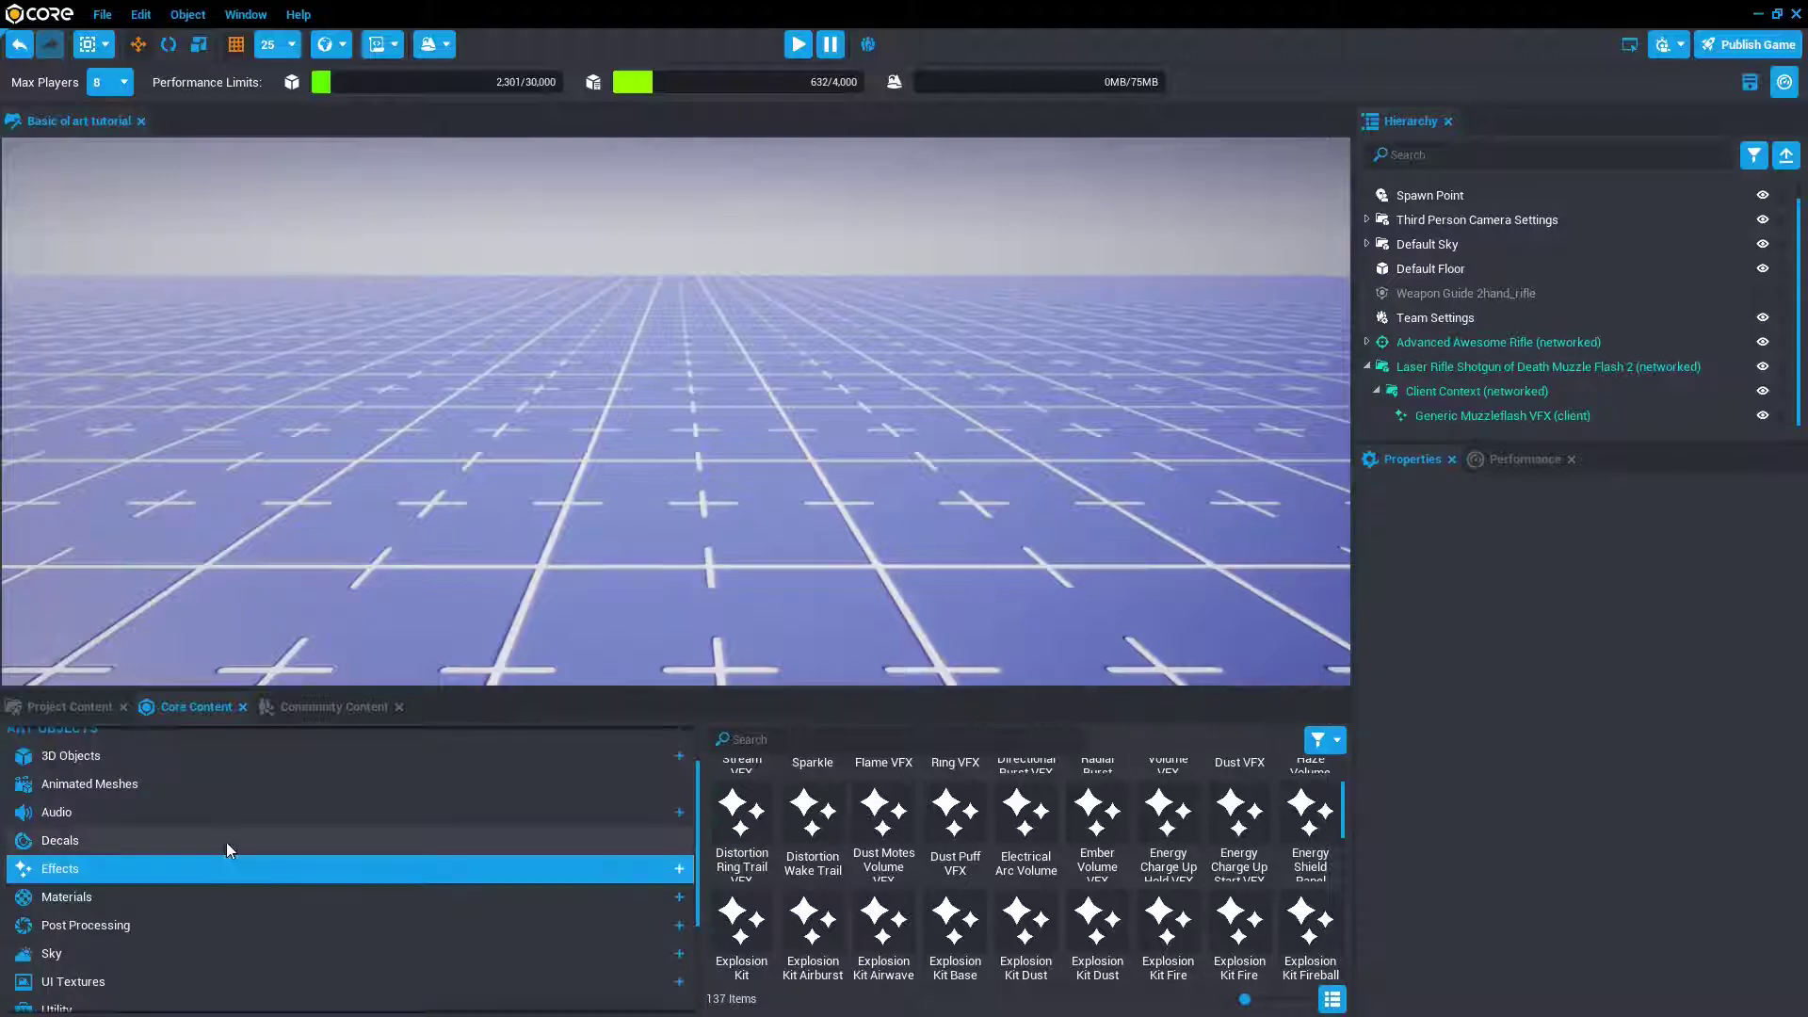
click(127, 821)
scroll(128, 838, down, 3)
scroll(128, 894, down, 2)
click(136, 947)
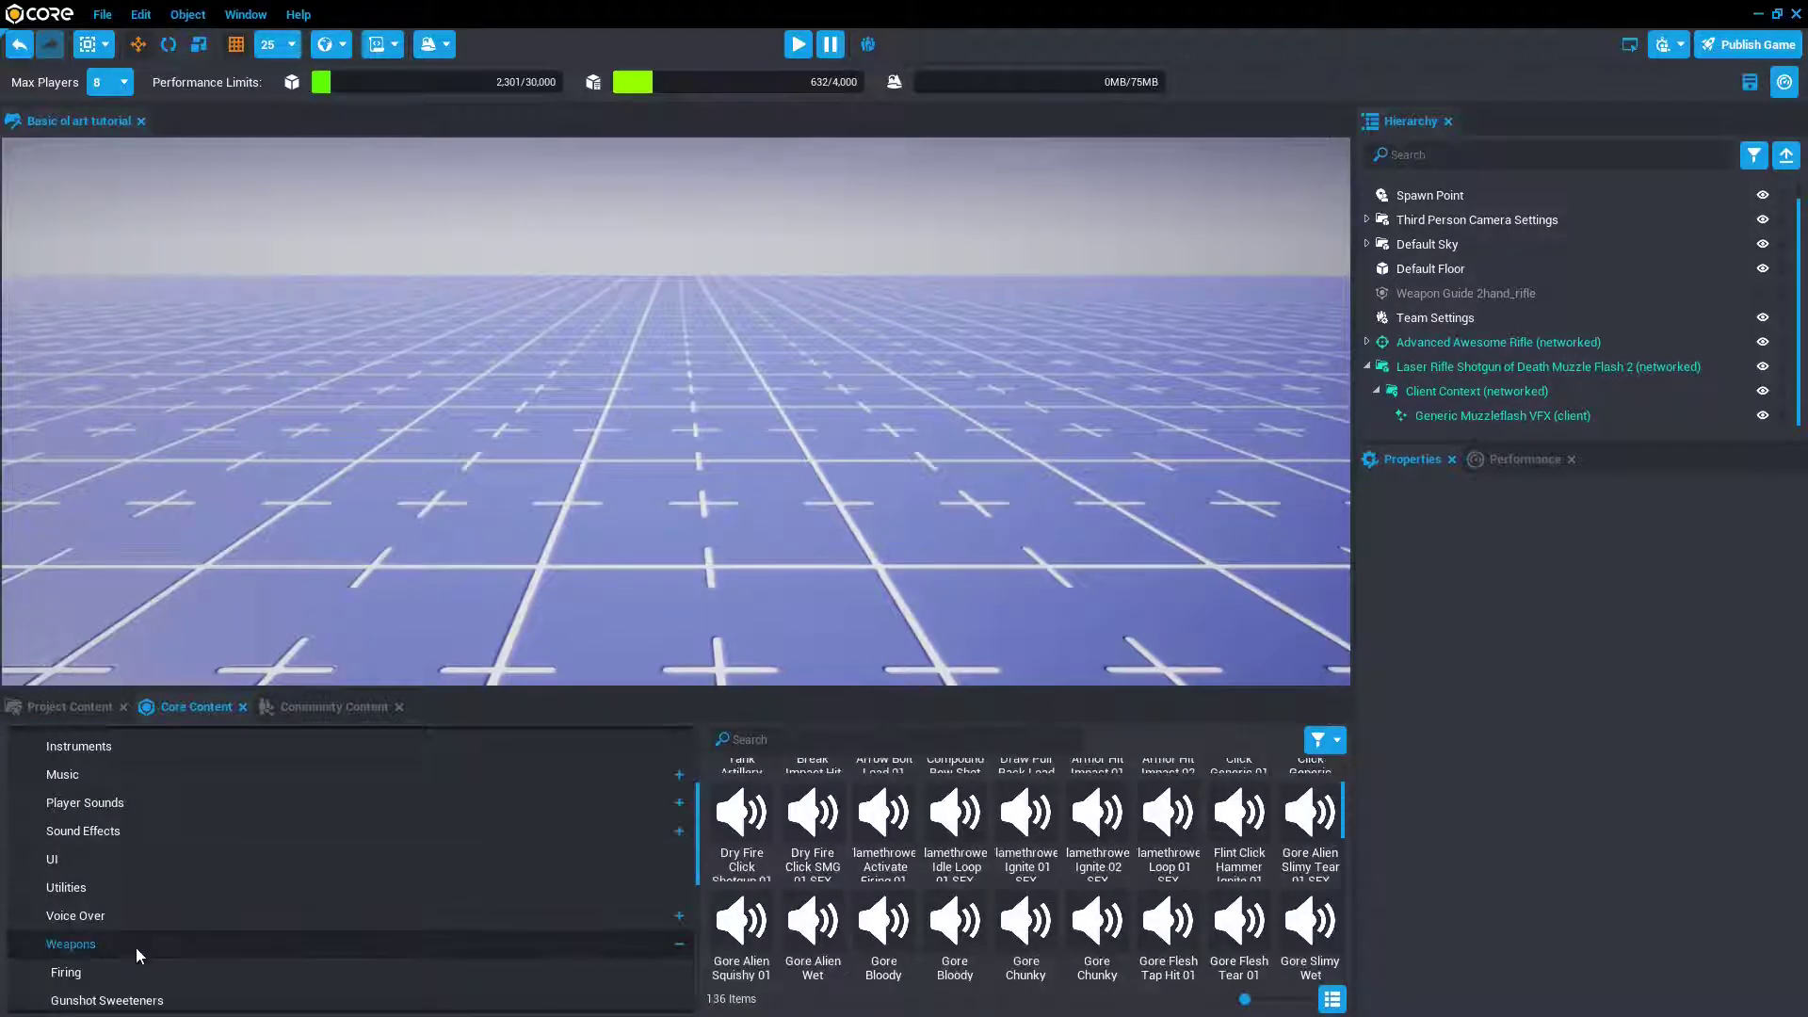
scroll(160, 923, down, 6)
scroll(754, 932, down, 2)
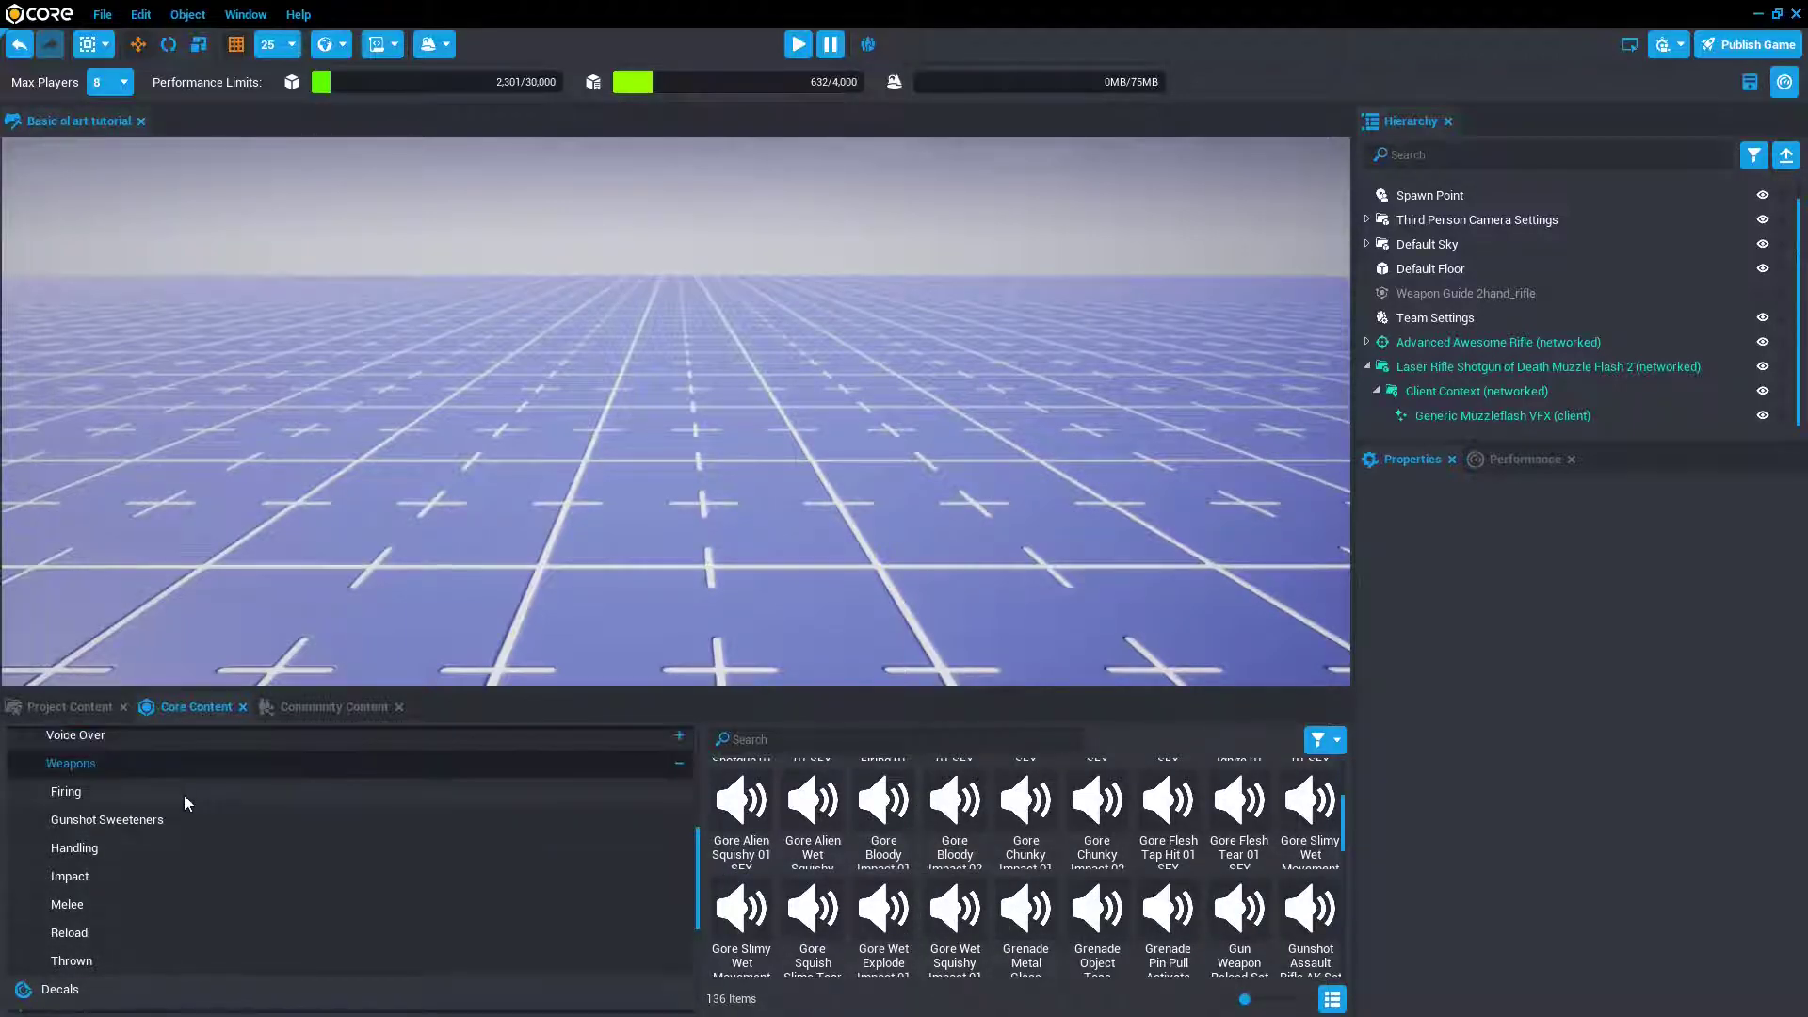
click(150, 803)
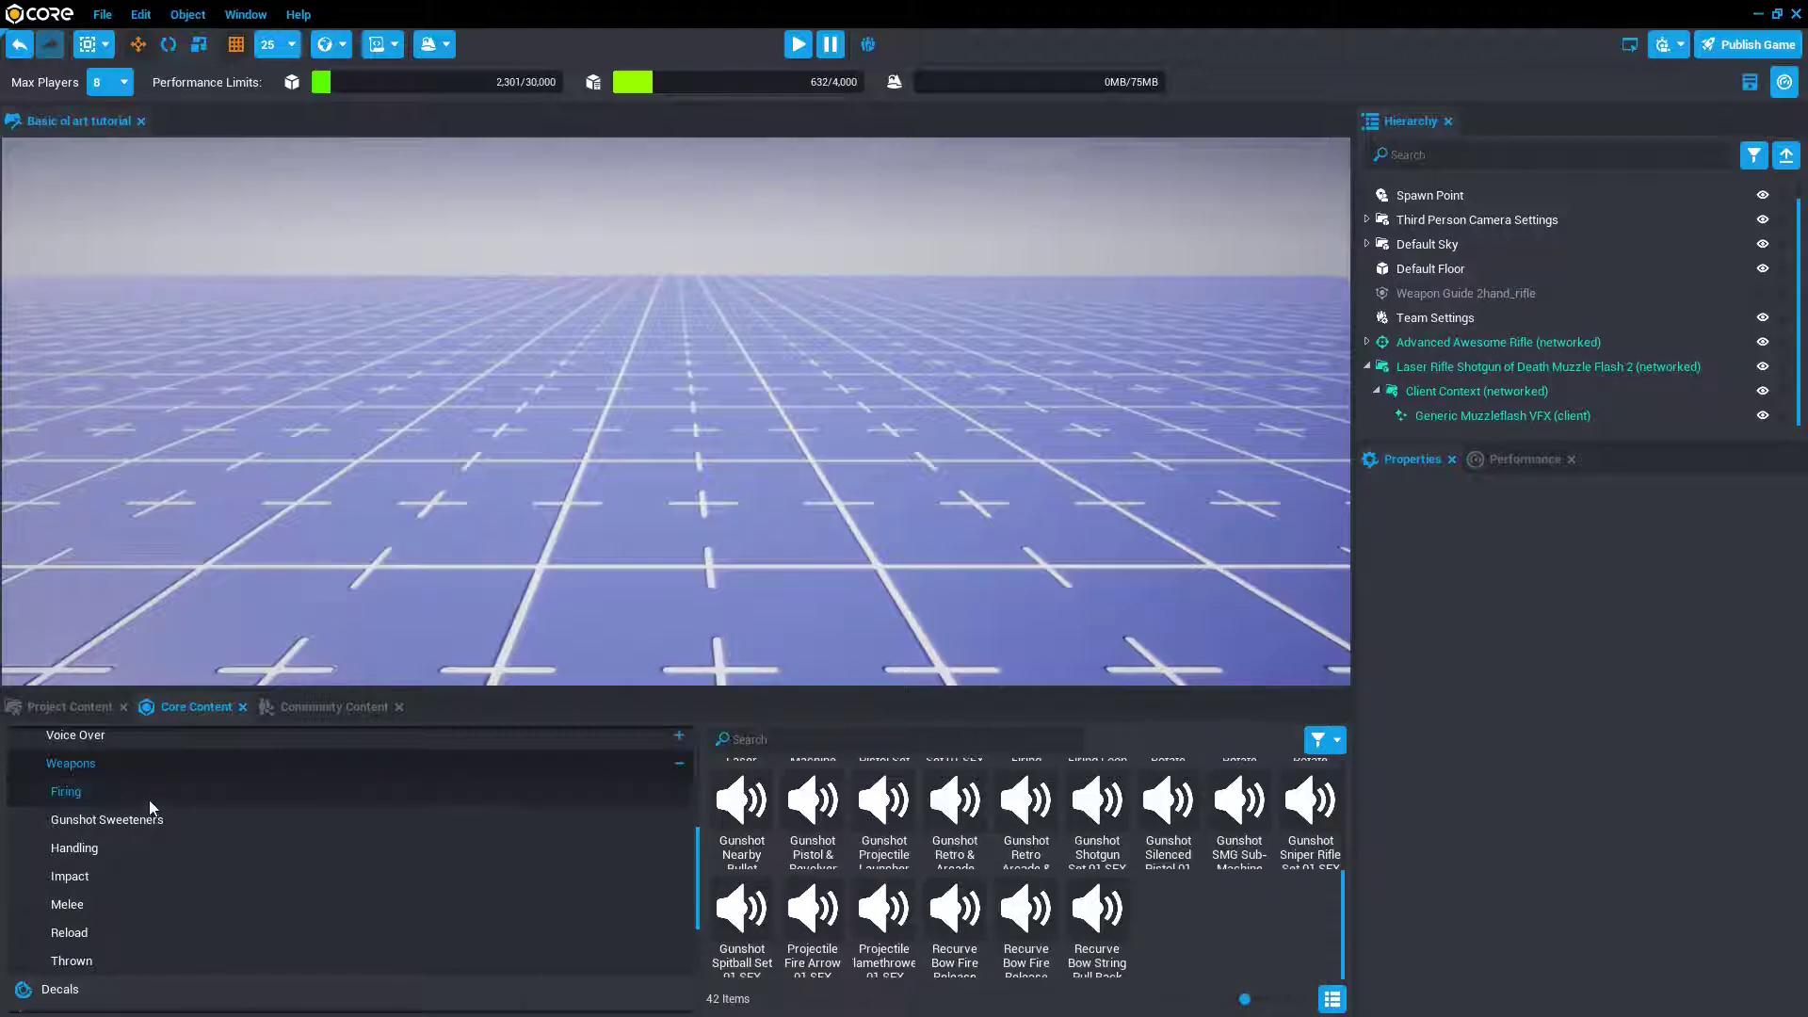
scroll(1165, 886, up, 1)
scroll(1165, 885, up, 1)
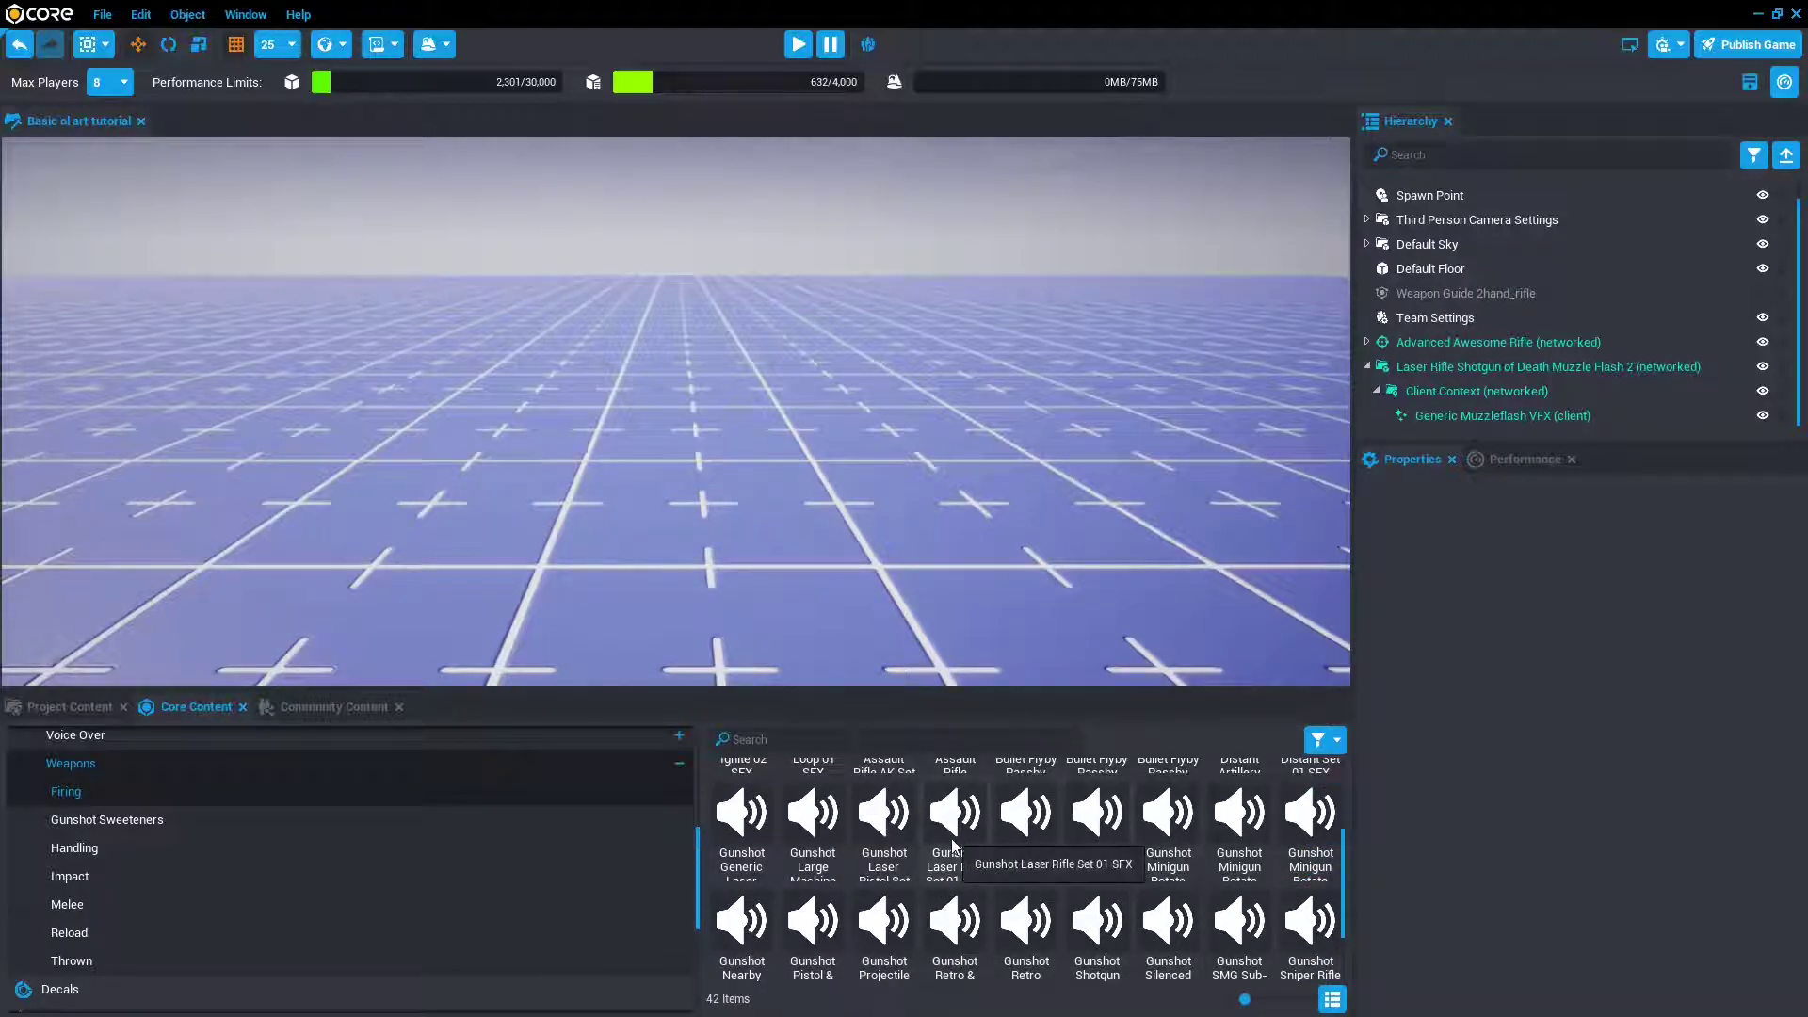
drag(953, 843, 1465, 414)
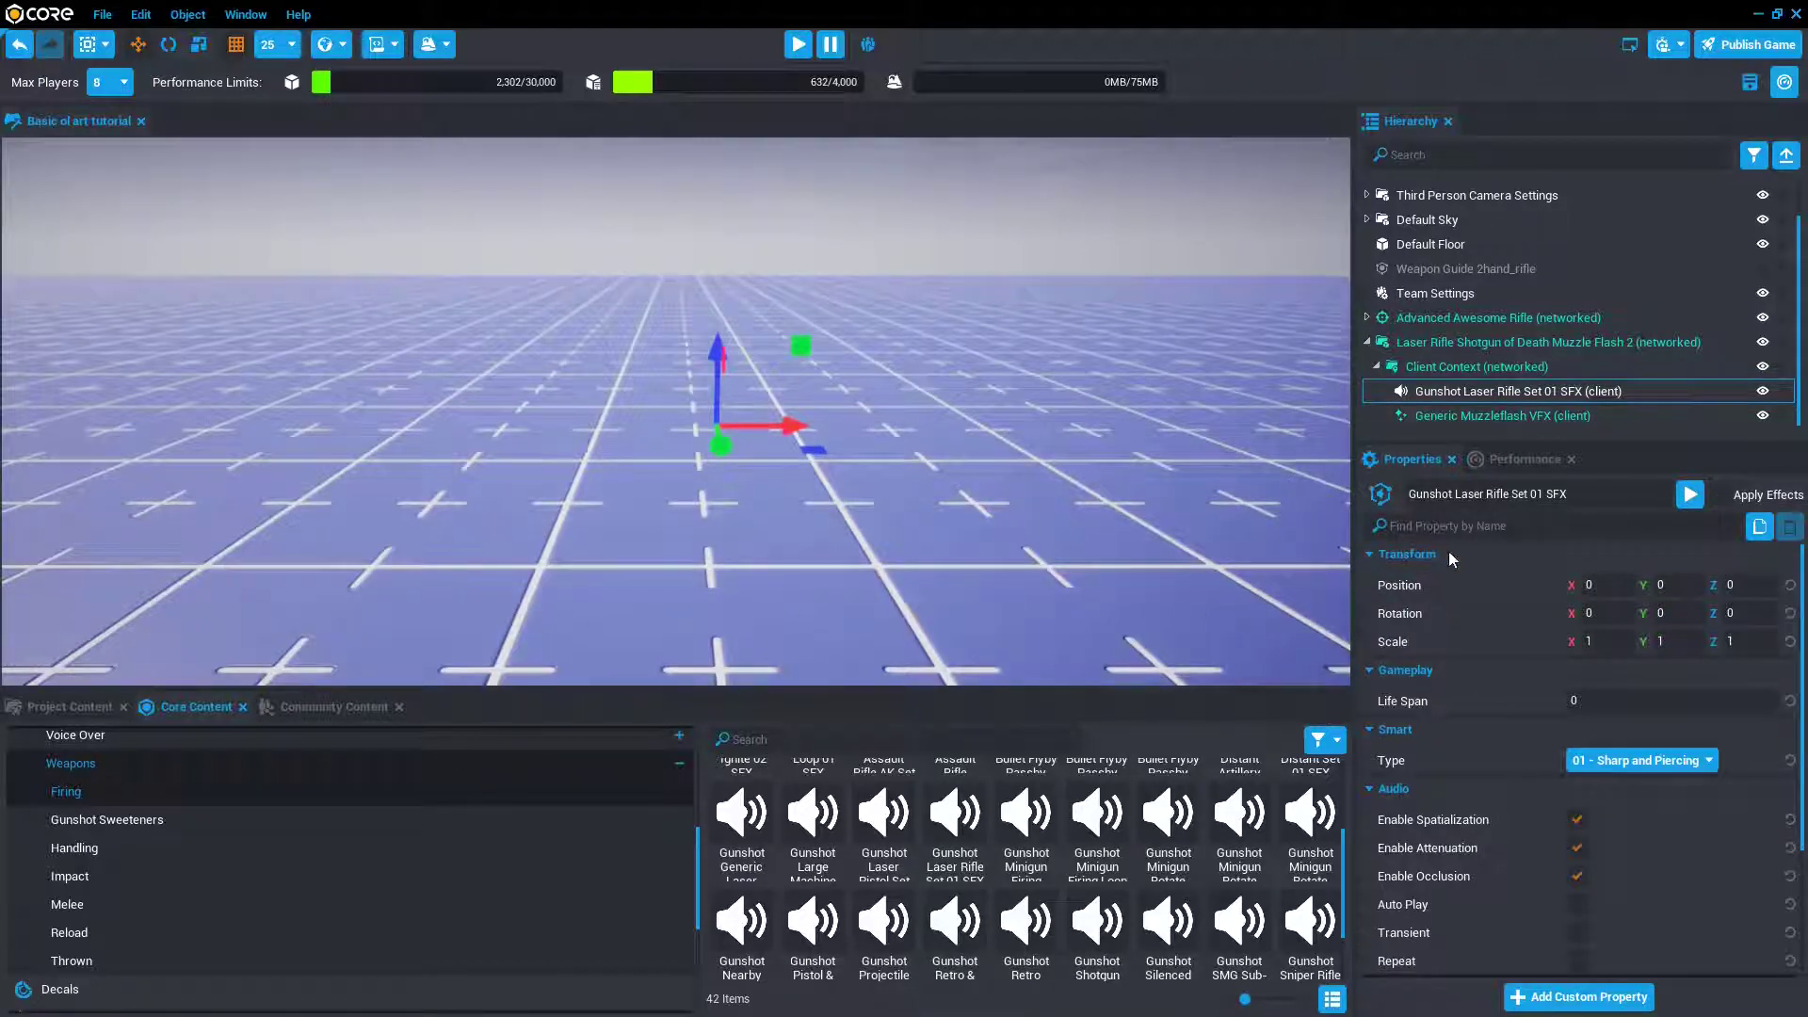
- Enable Auto Play on Gunshot Laser Rifle Set 01 SFX and preview the sound
scroll(1516, 754, down, 1)
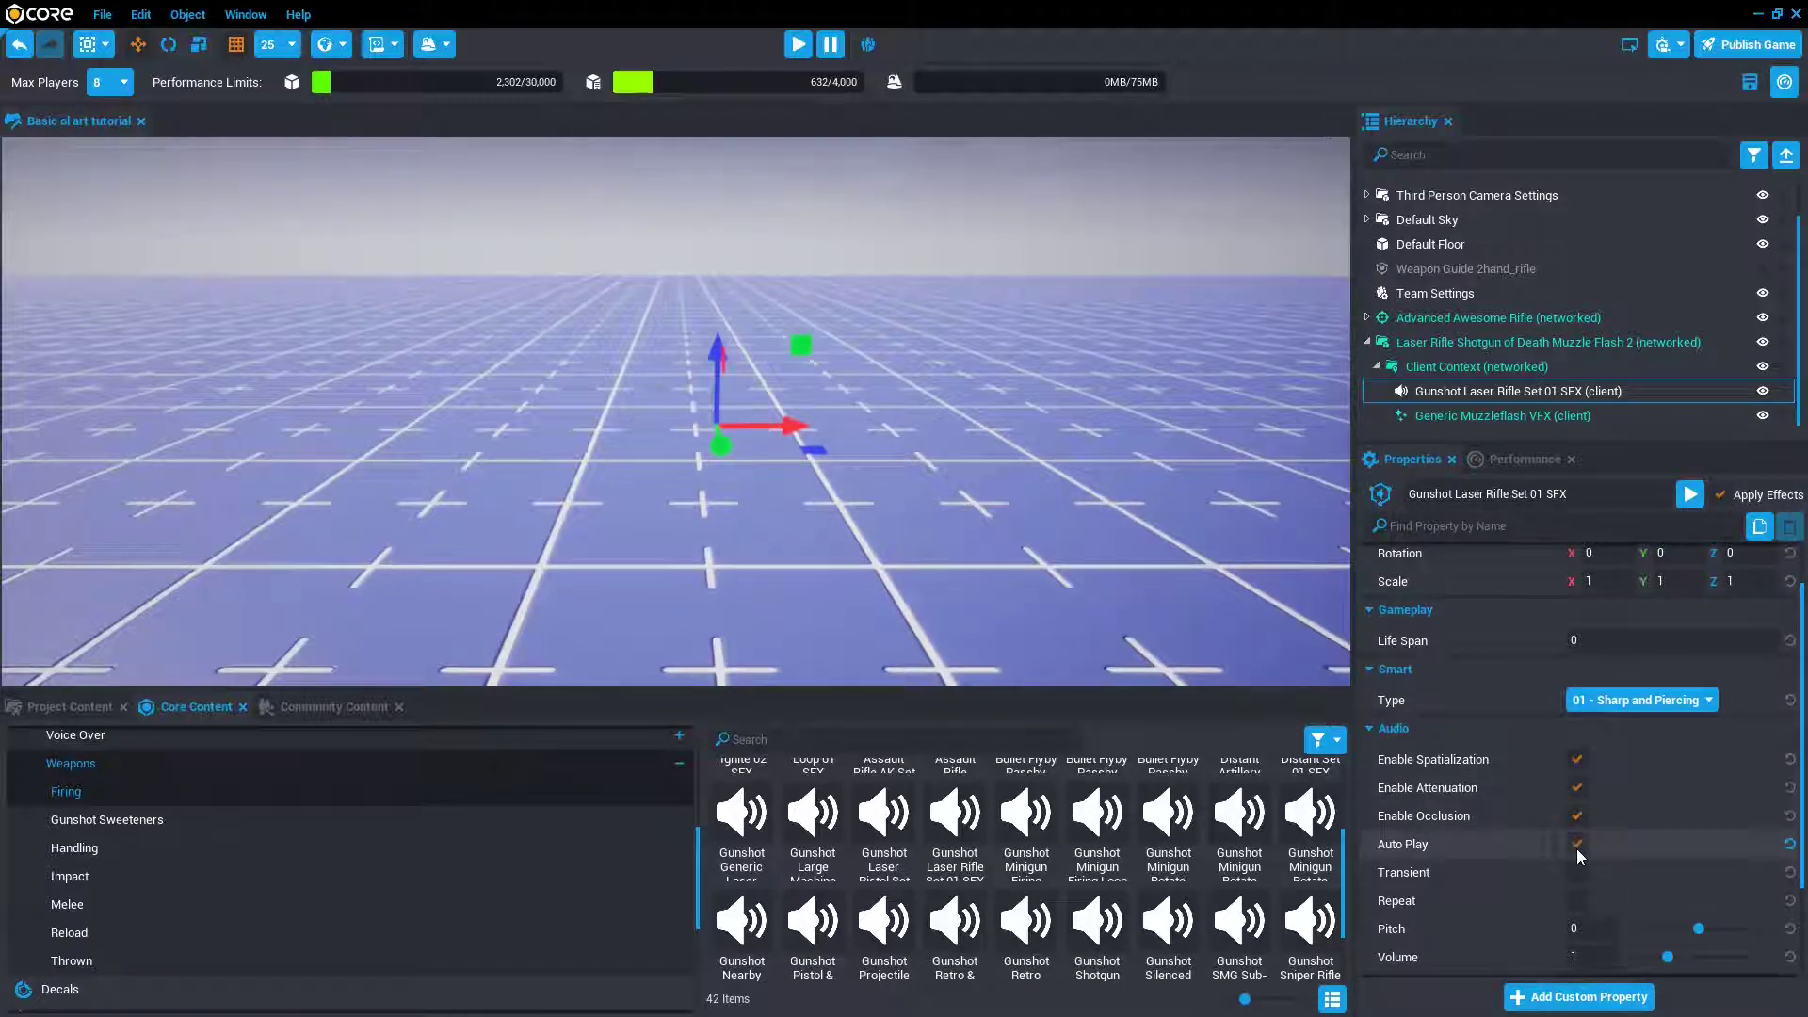
scroll(1577, 850, down, 2)
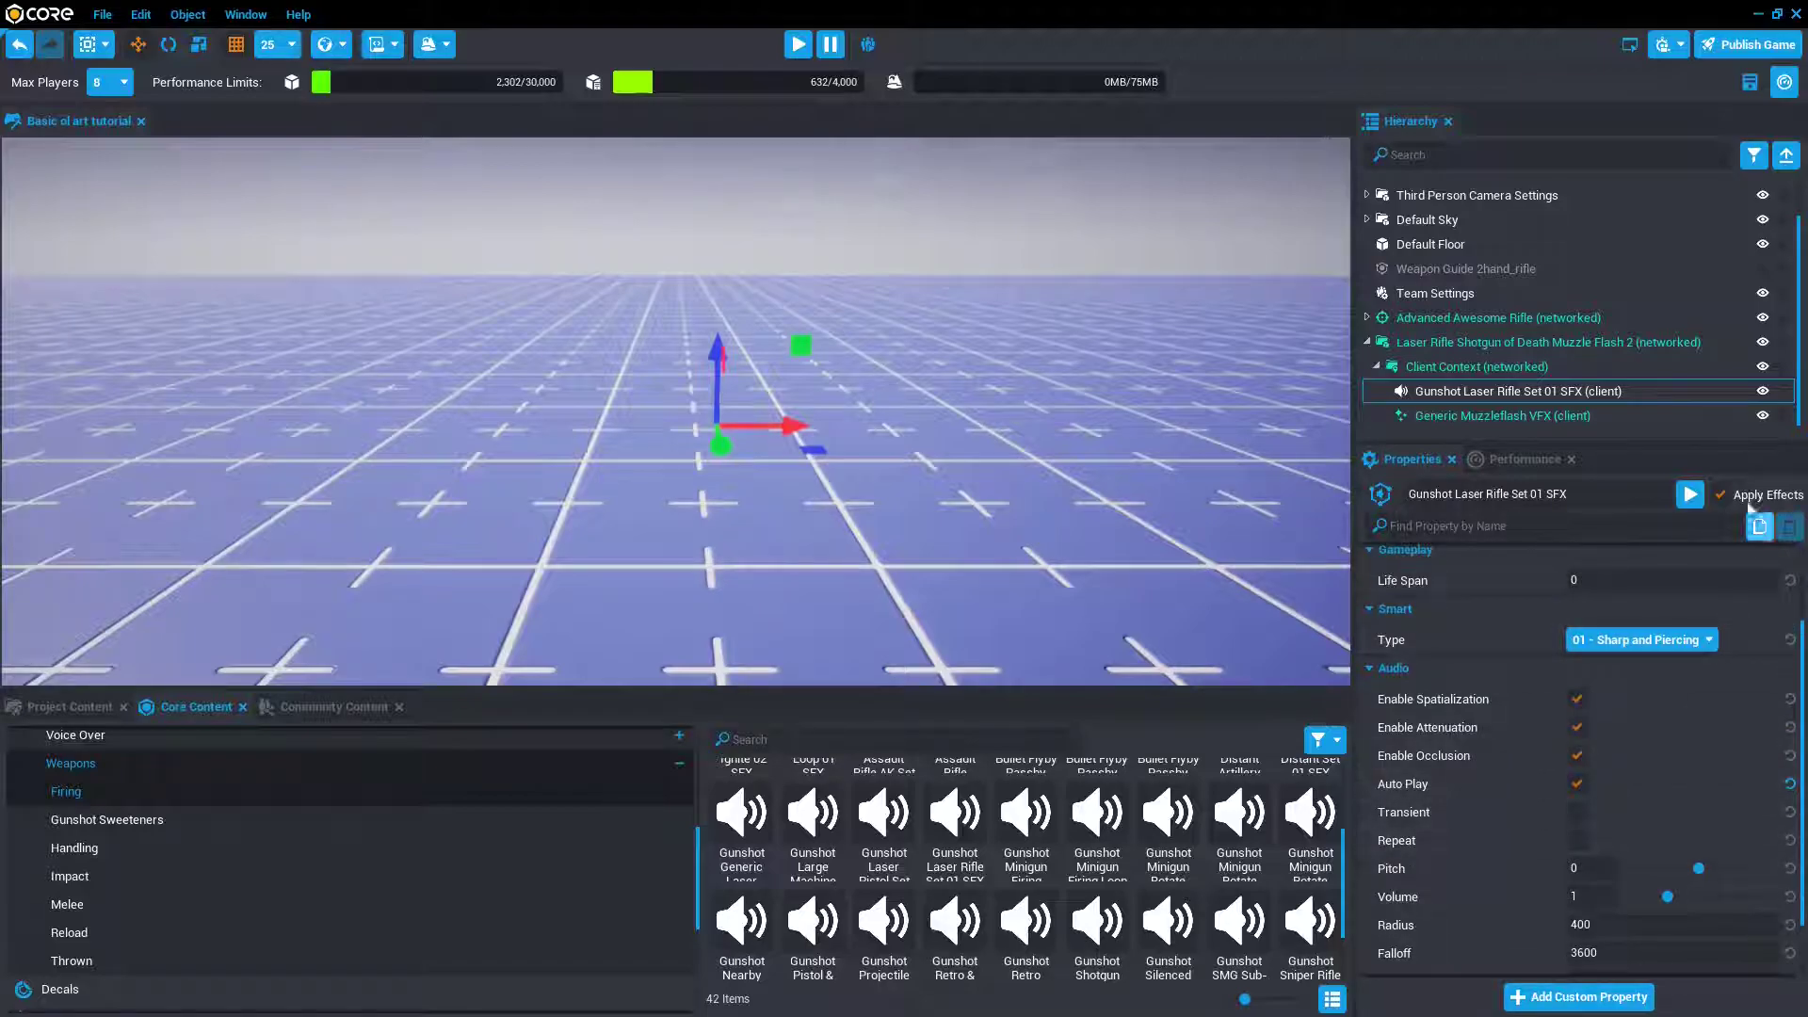
click(1688, 495)
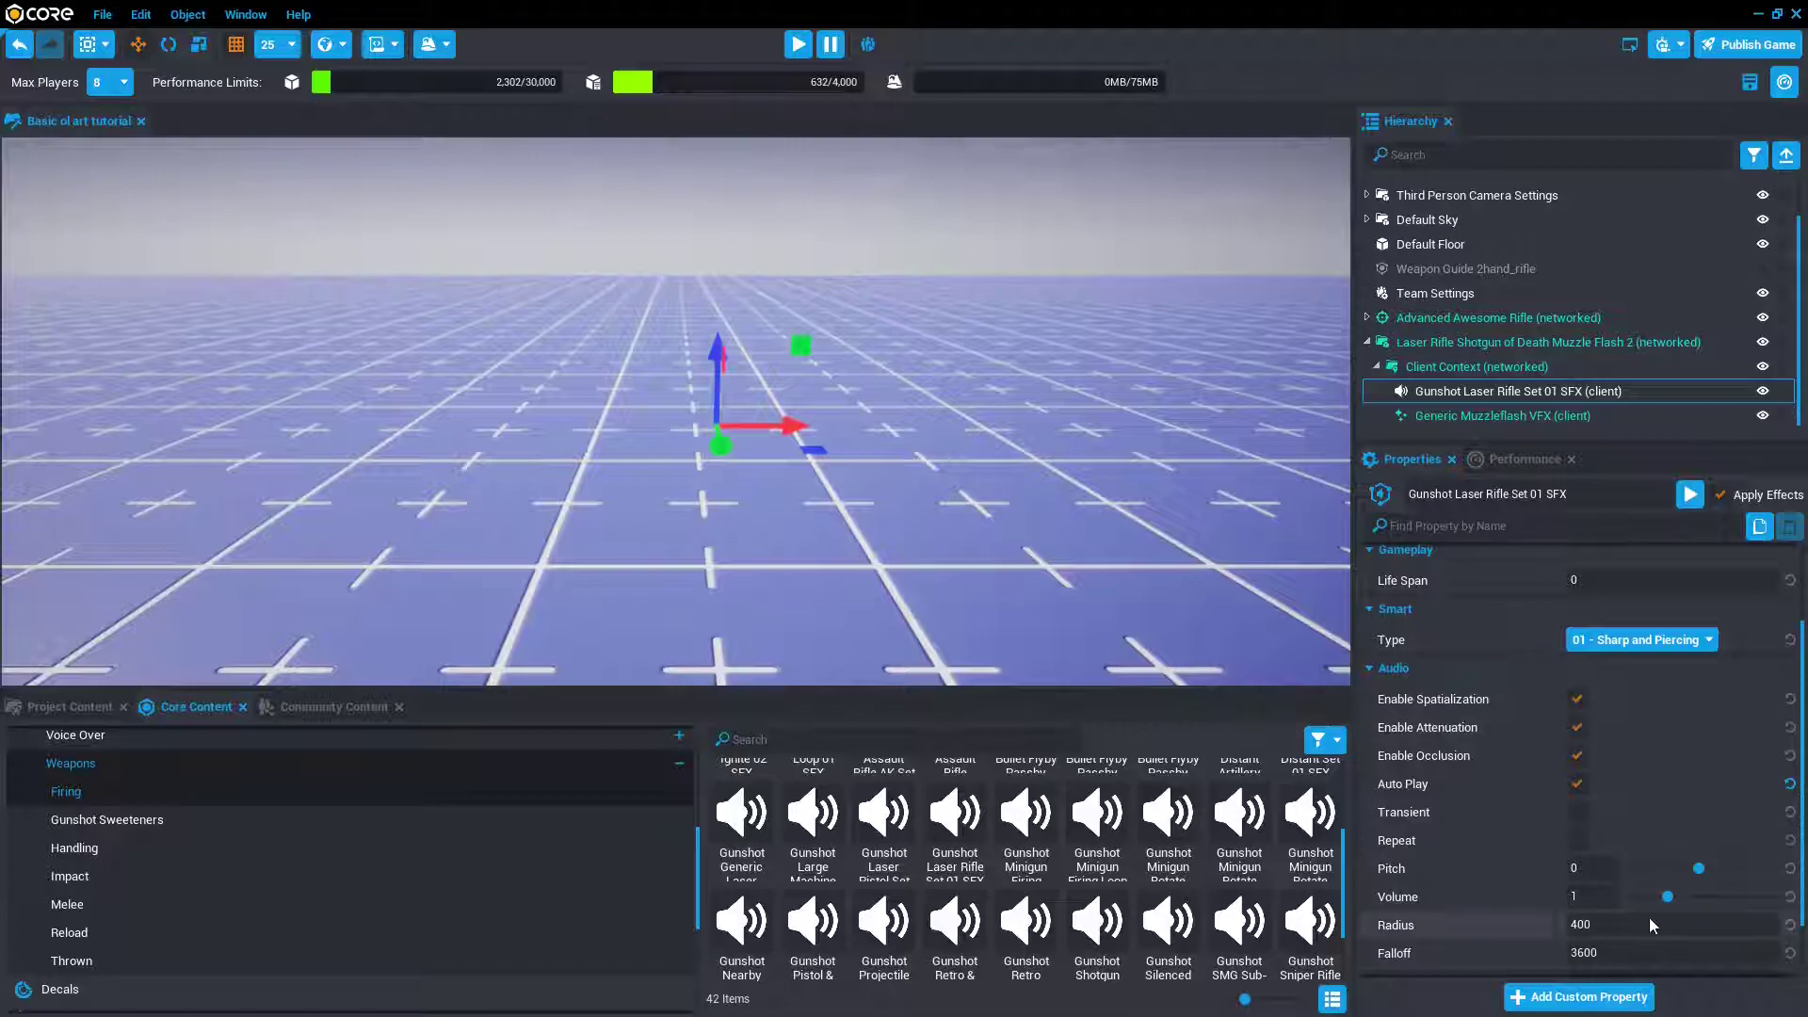
- Create a new template from Laser Rifle Shotgun of Death Muzzle Flash 2, keeping the suggested name
click(1504, 345)
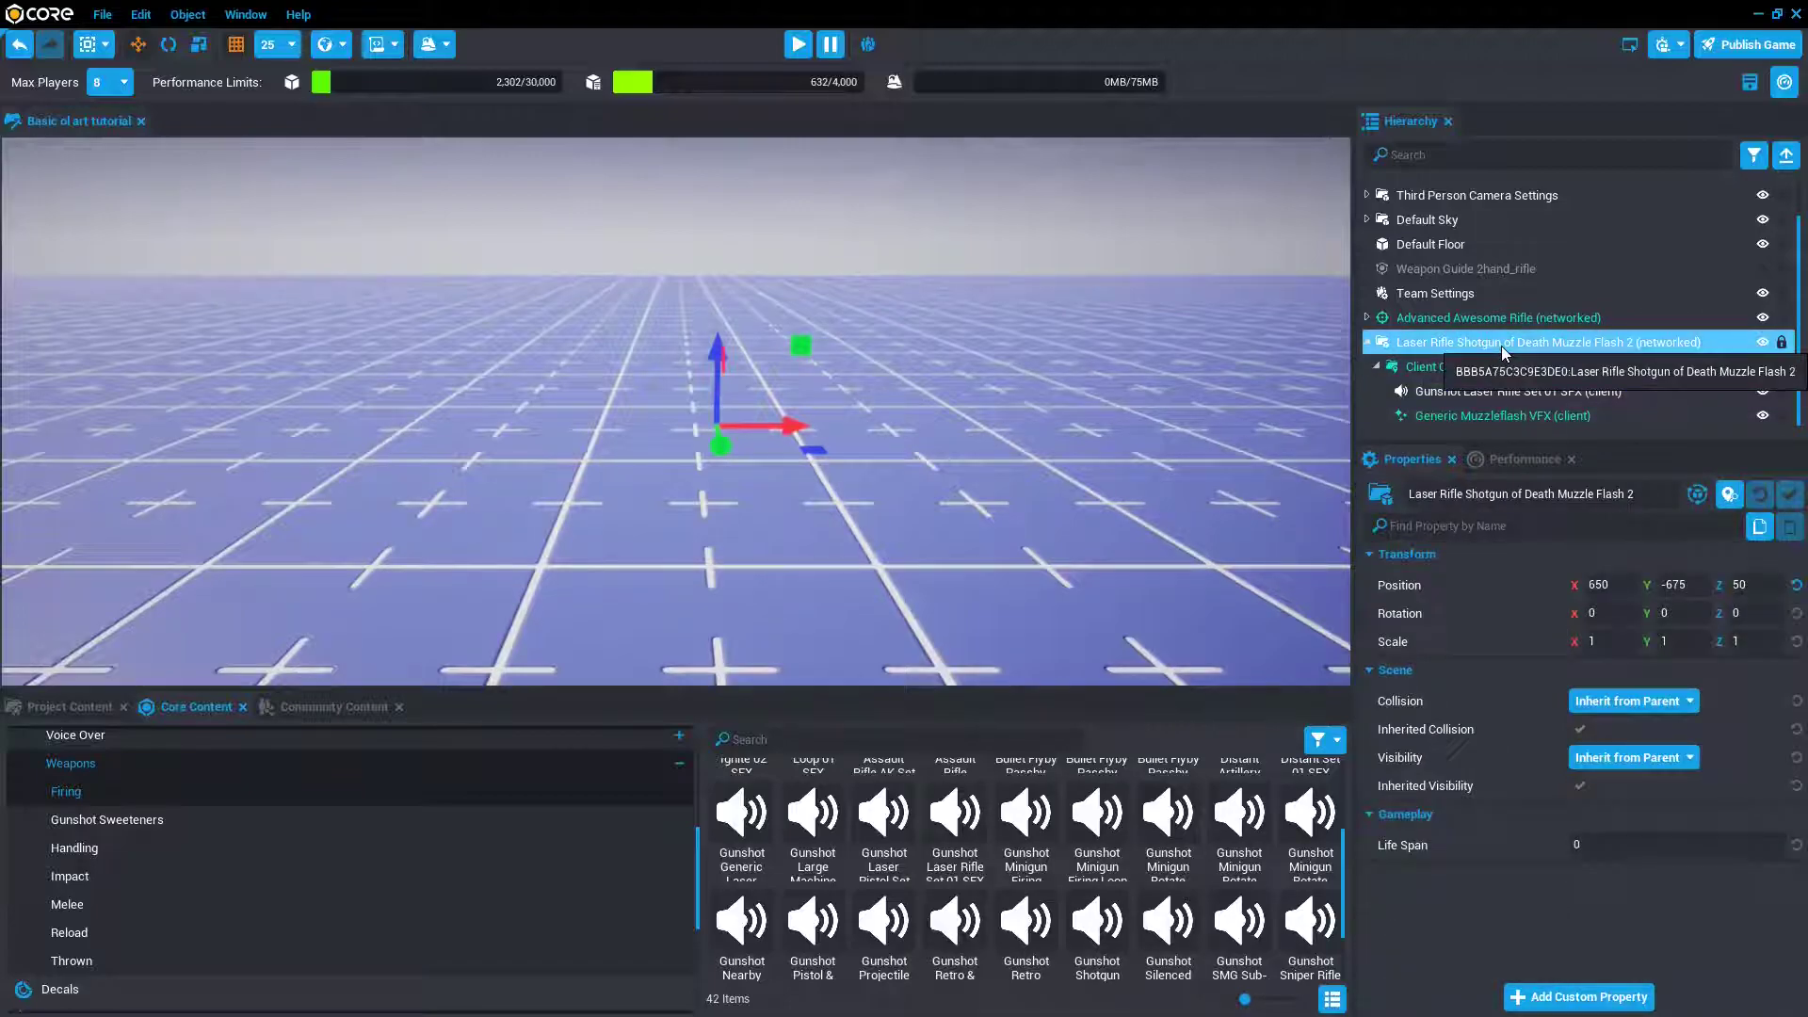
right_click(1504, 352)
click(1233, 732)
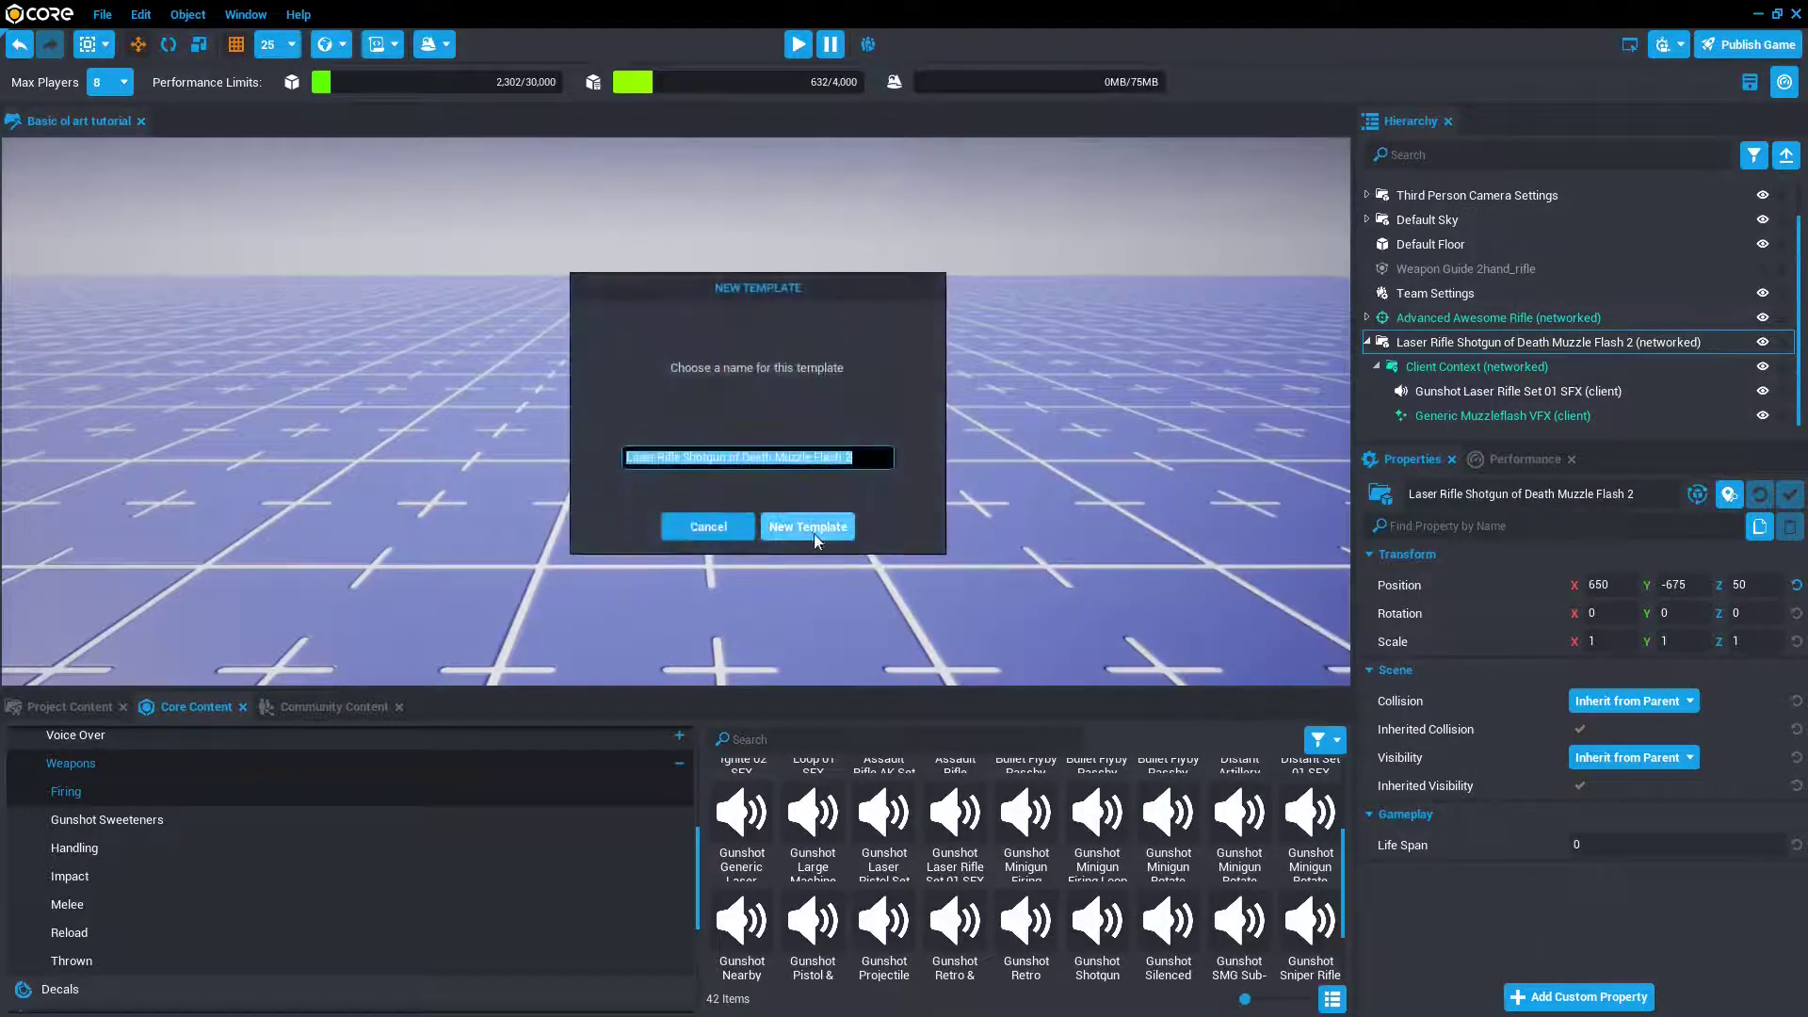
click(814, 533)
- Assign Laser Rifle Shotgun of Death Muzzle Flash 2 as the Muzzle Flash Template of the Advanced Awesome Rifle
click(1498, 364)
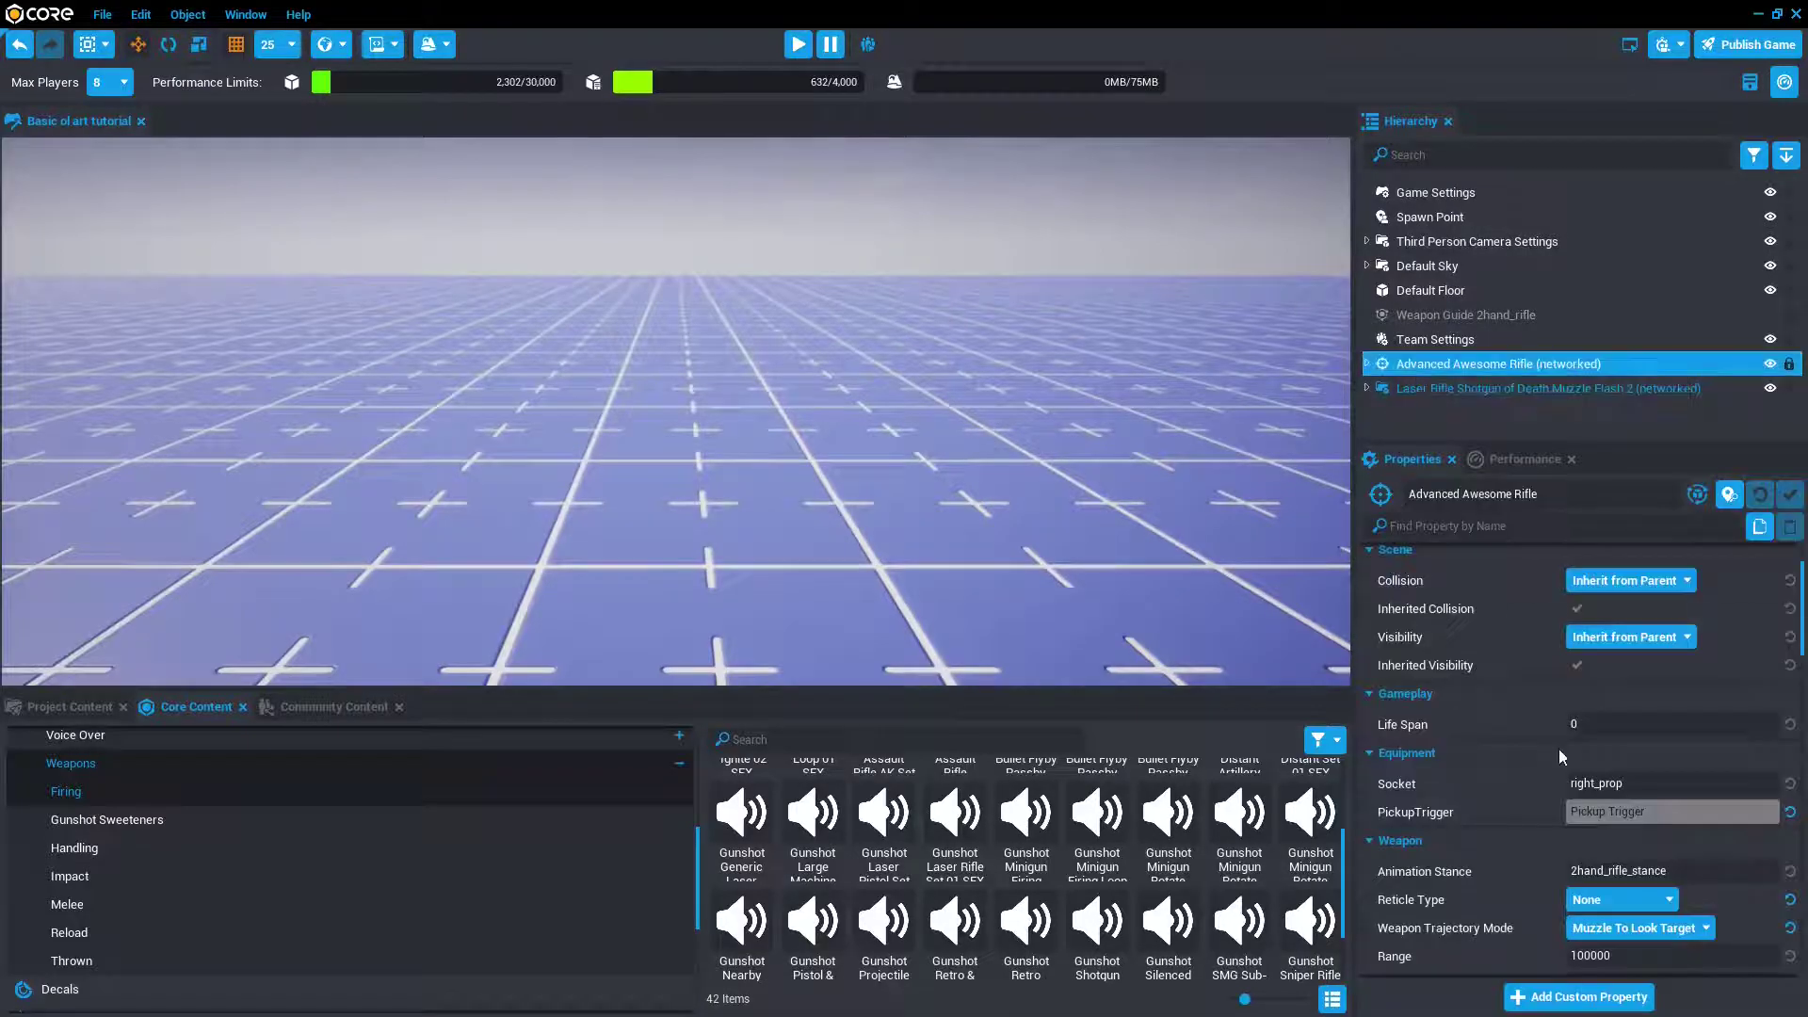
scroll(1560, 756, down, 15)
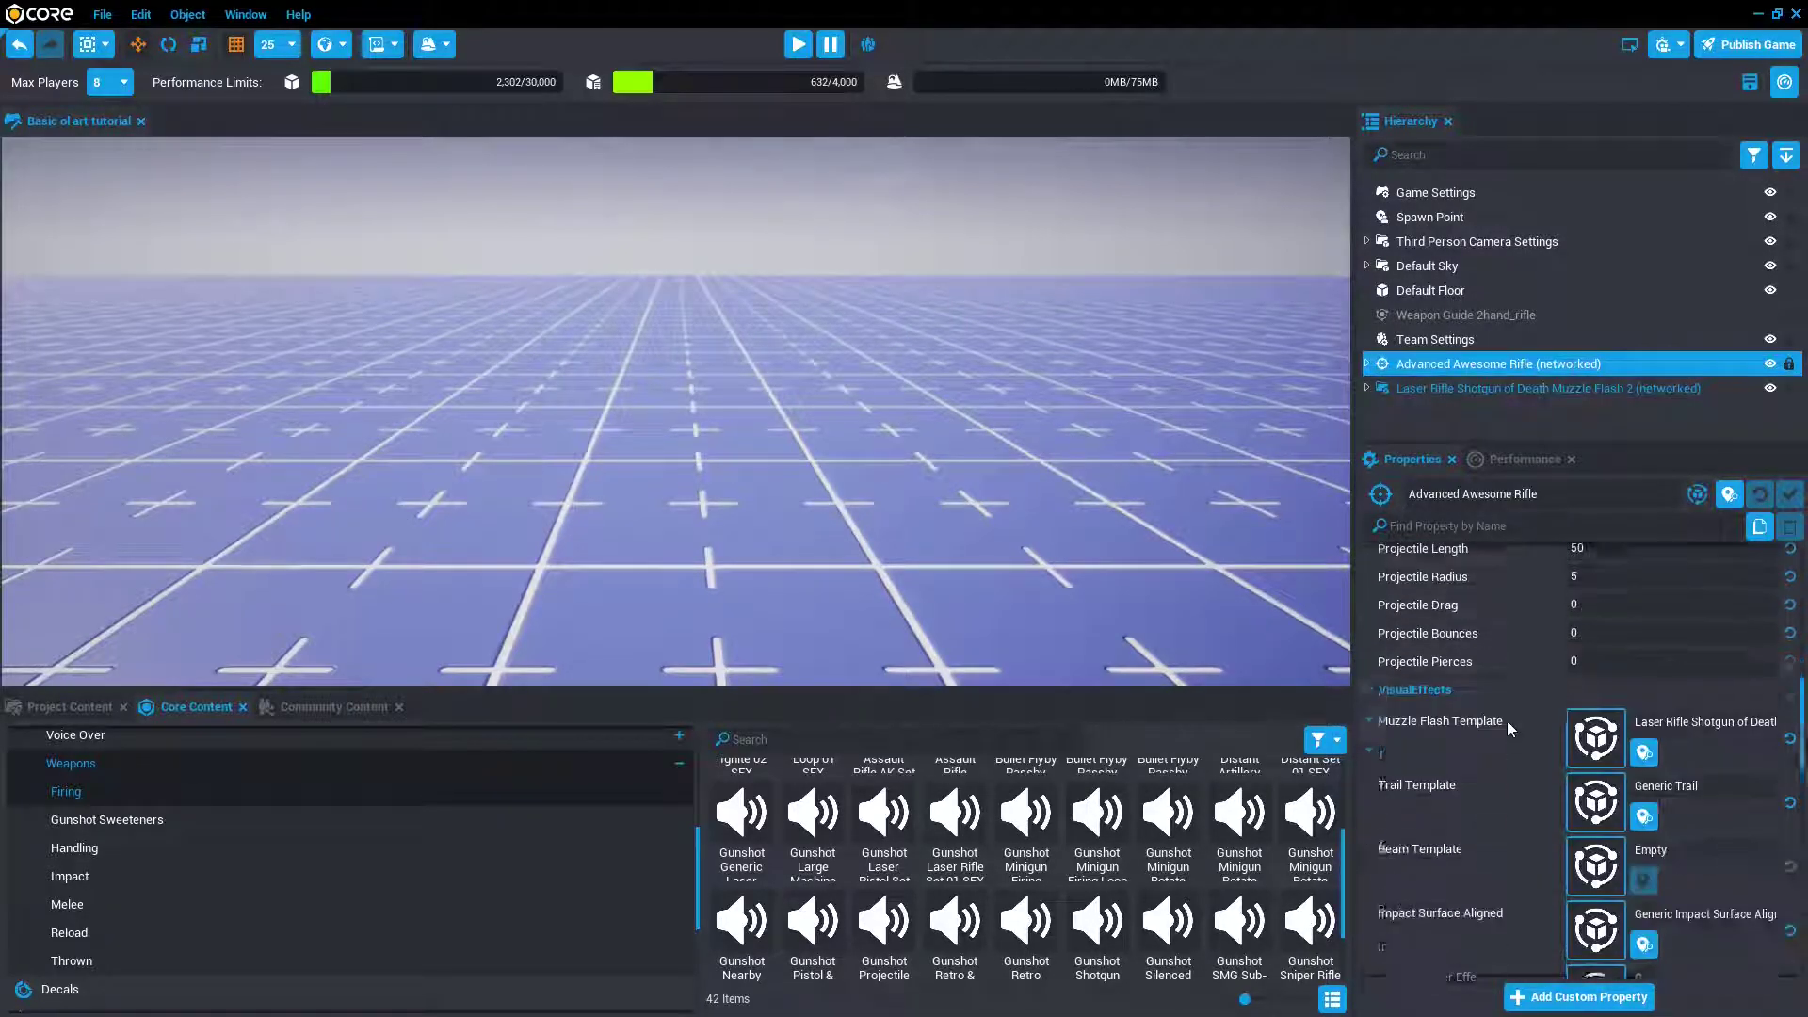
click(77, 709)
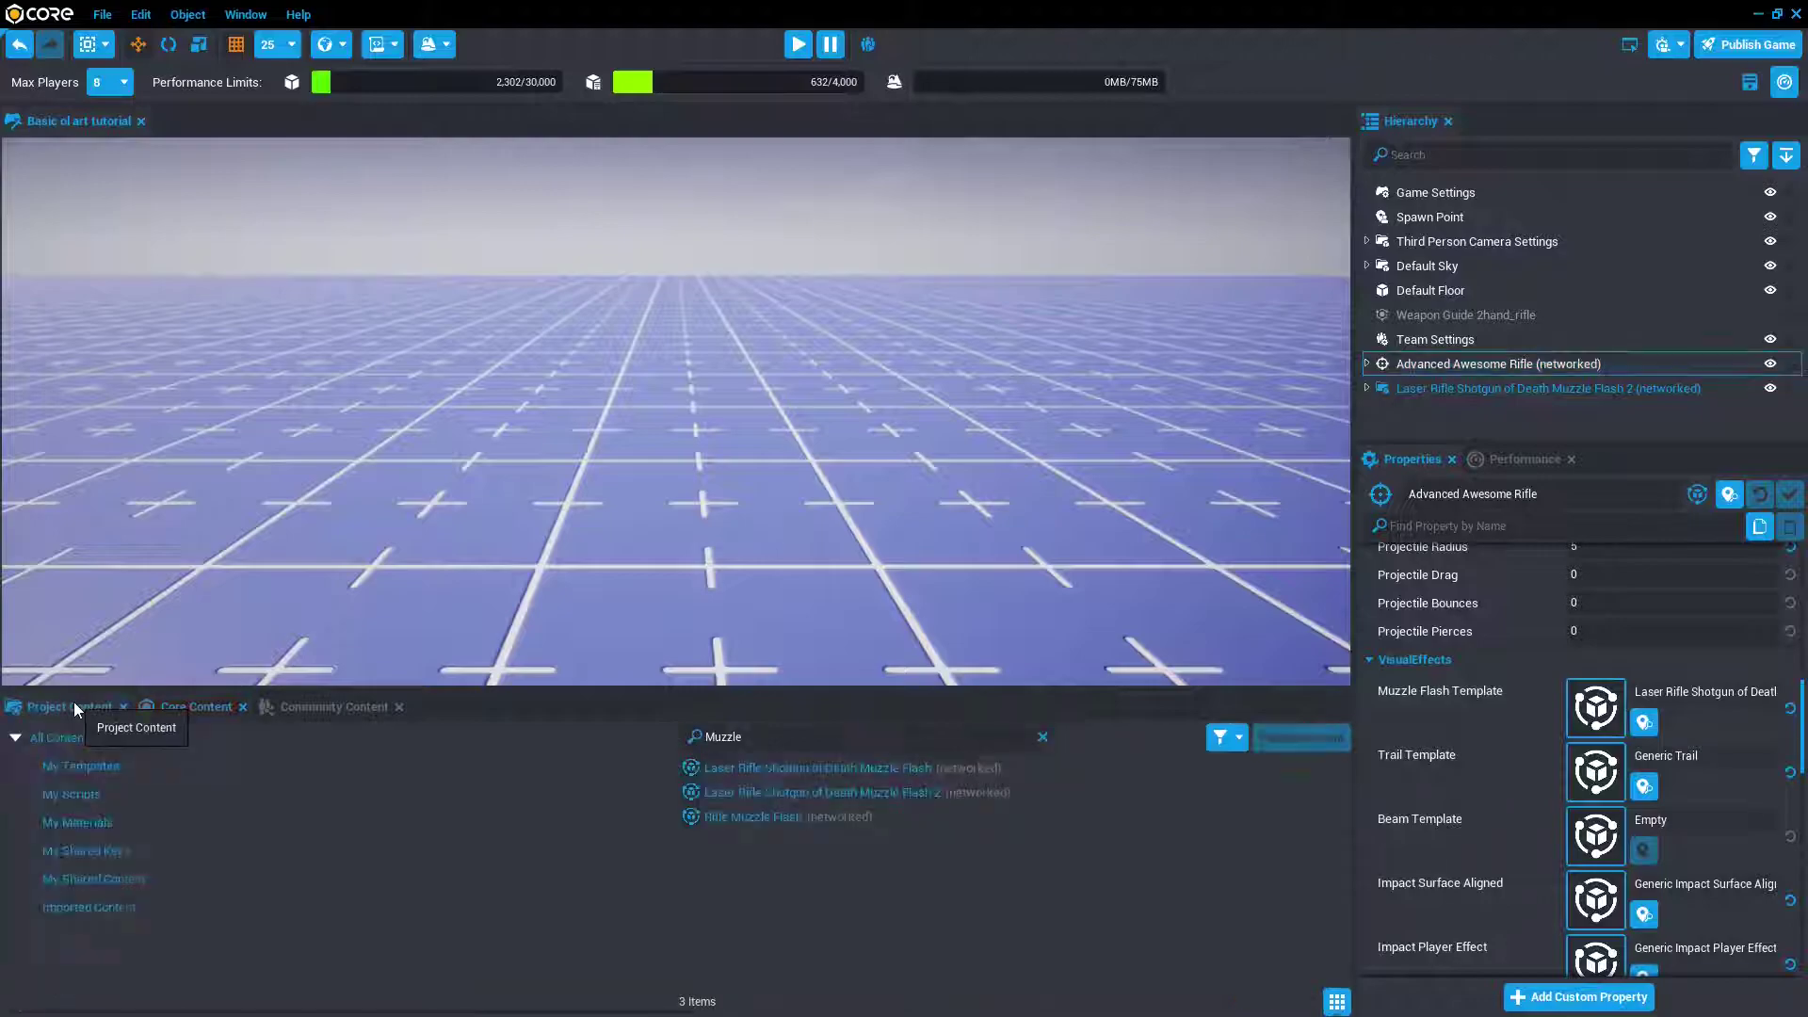
drag(814, 792, 1504, 699)
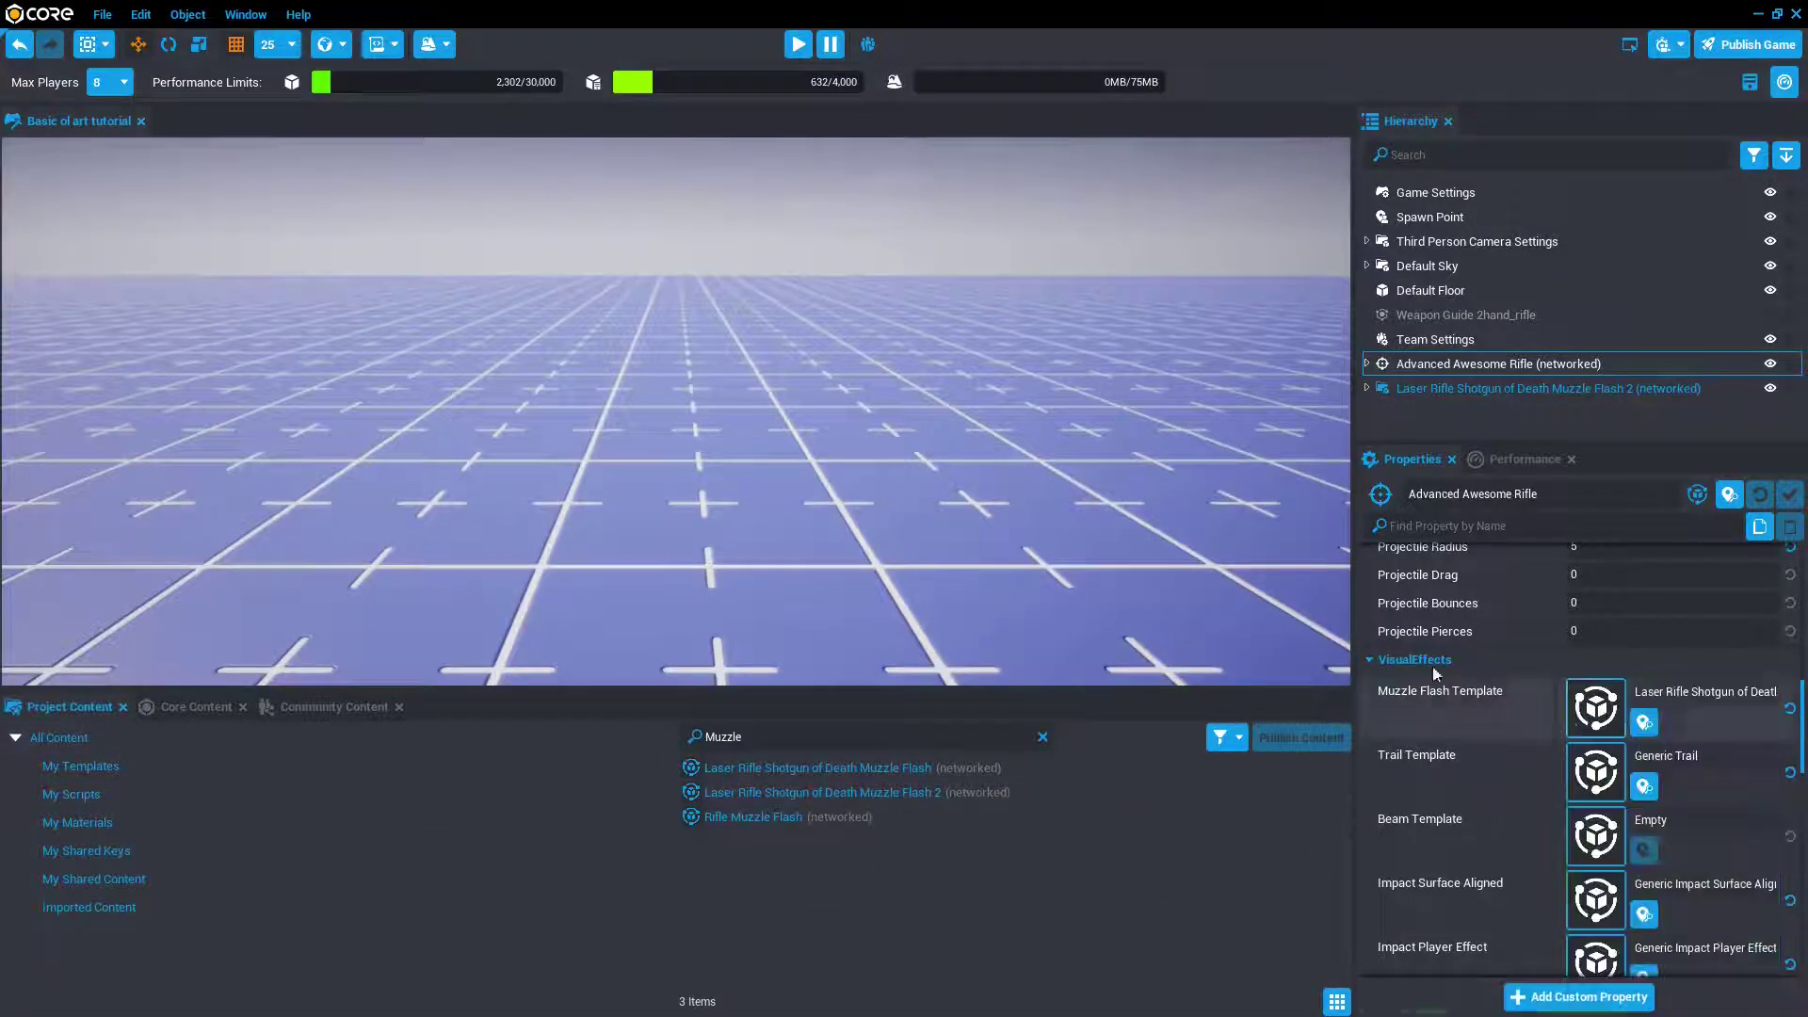
- Preview the game, aim and fire the rifle to test its muzzle flash and sound, and stop the preview
key(f)
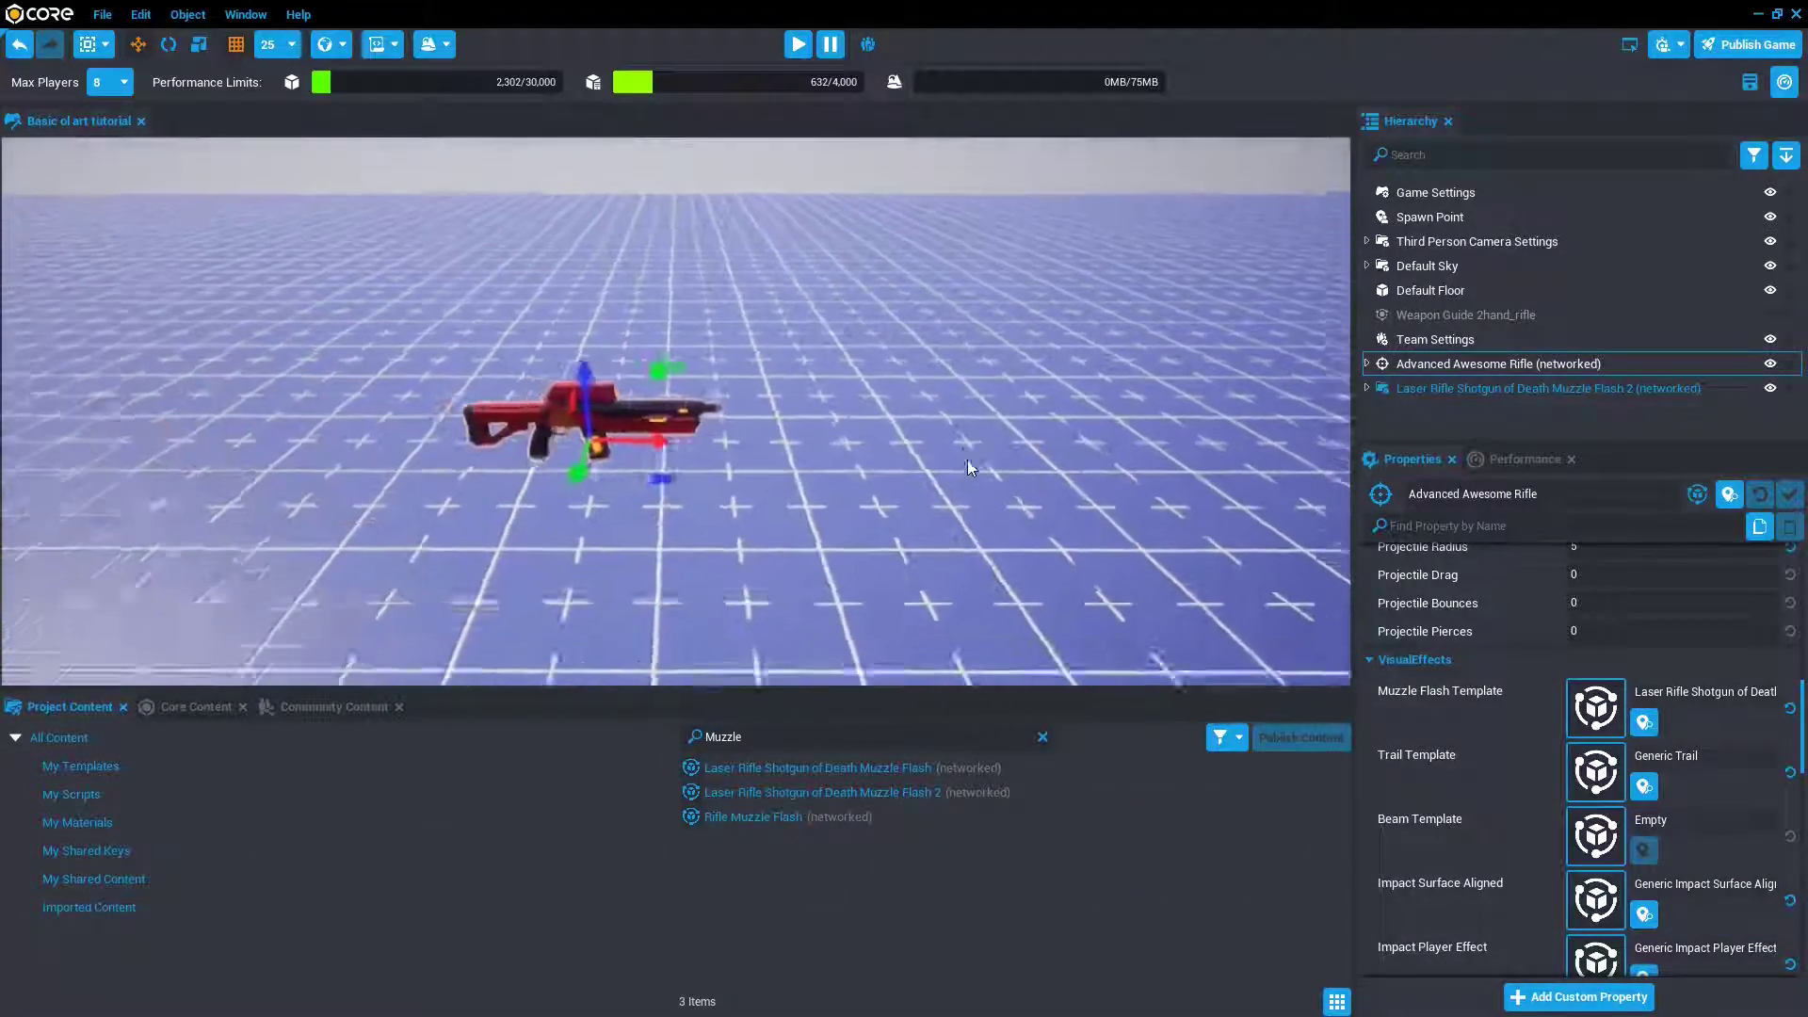
key(=)
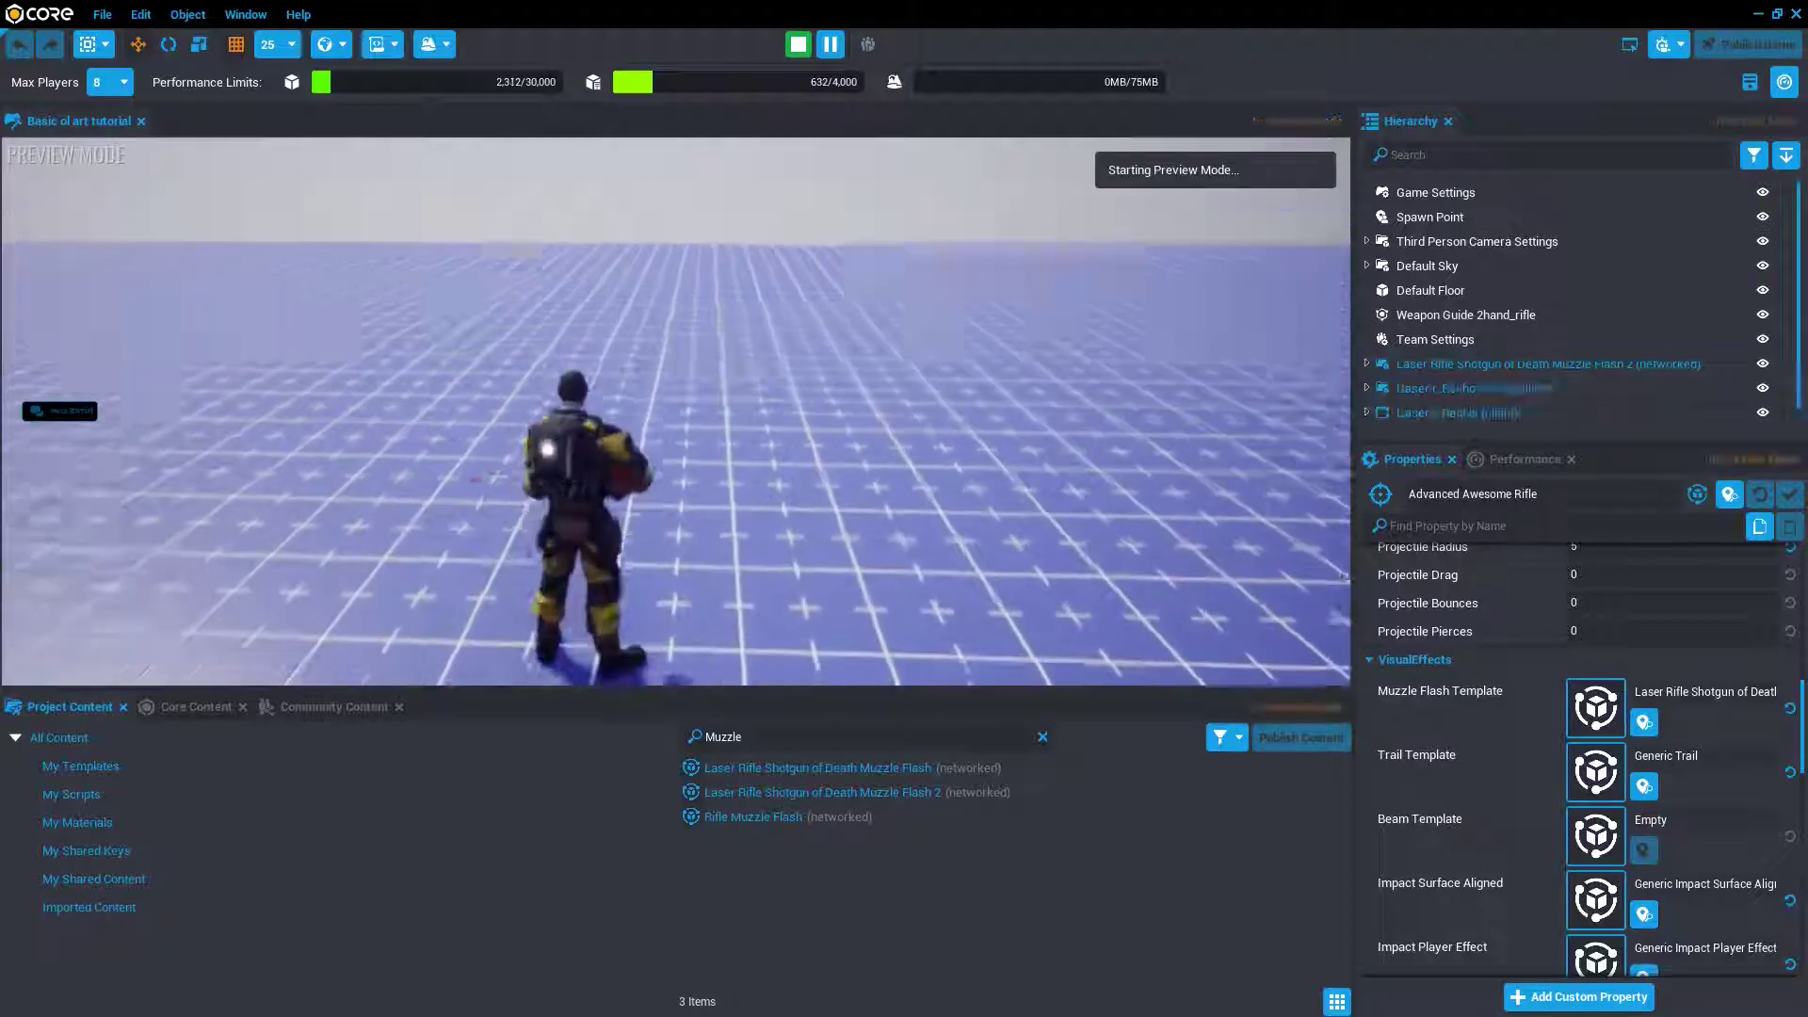
right_click(676, 412)
click(676, 411)
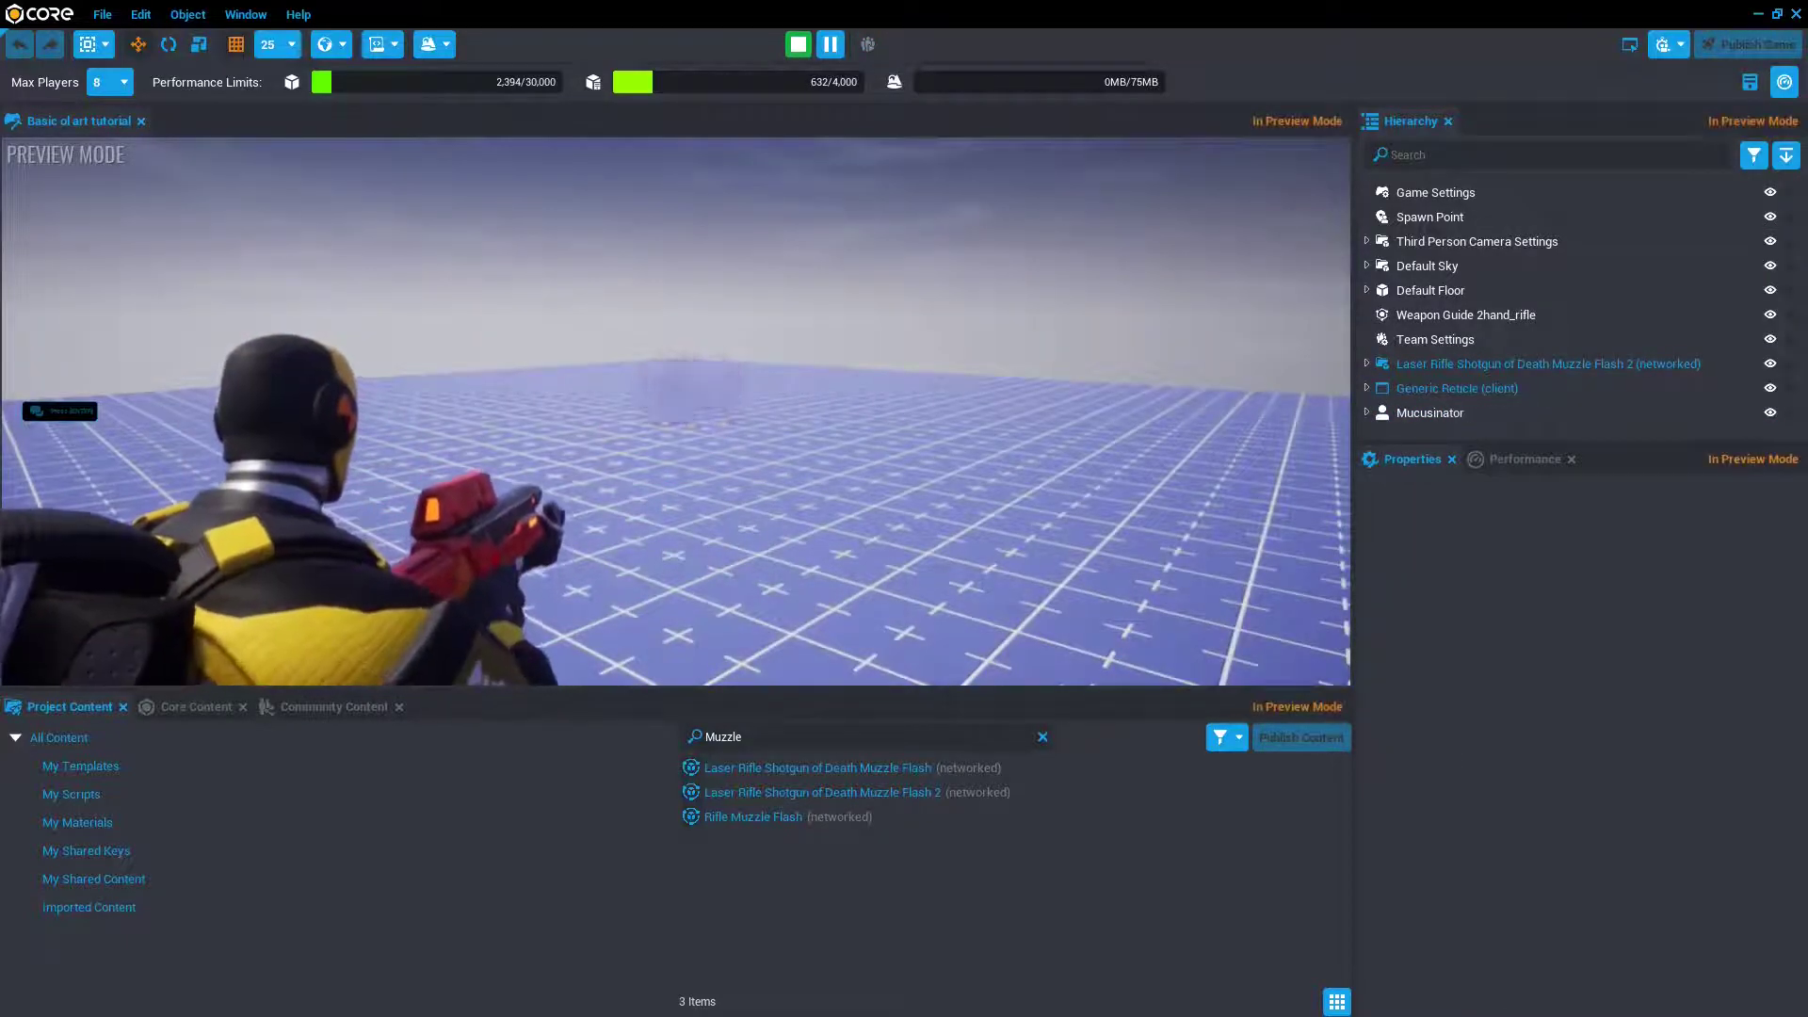
key(=)
- Play the Generic Muzzleflash VFX inside Laser Rifle Shotgun of Death Muzzle Flash 2 and rotate the effect
click(1377, 389)
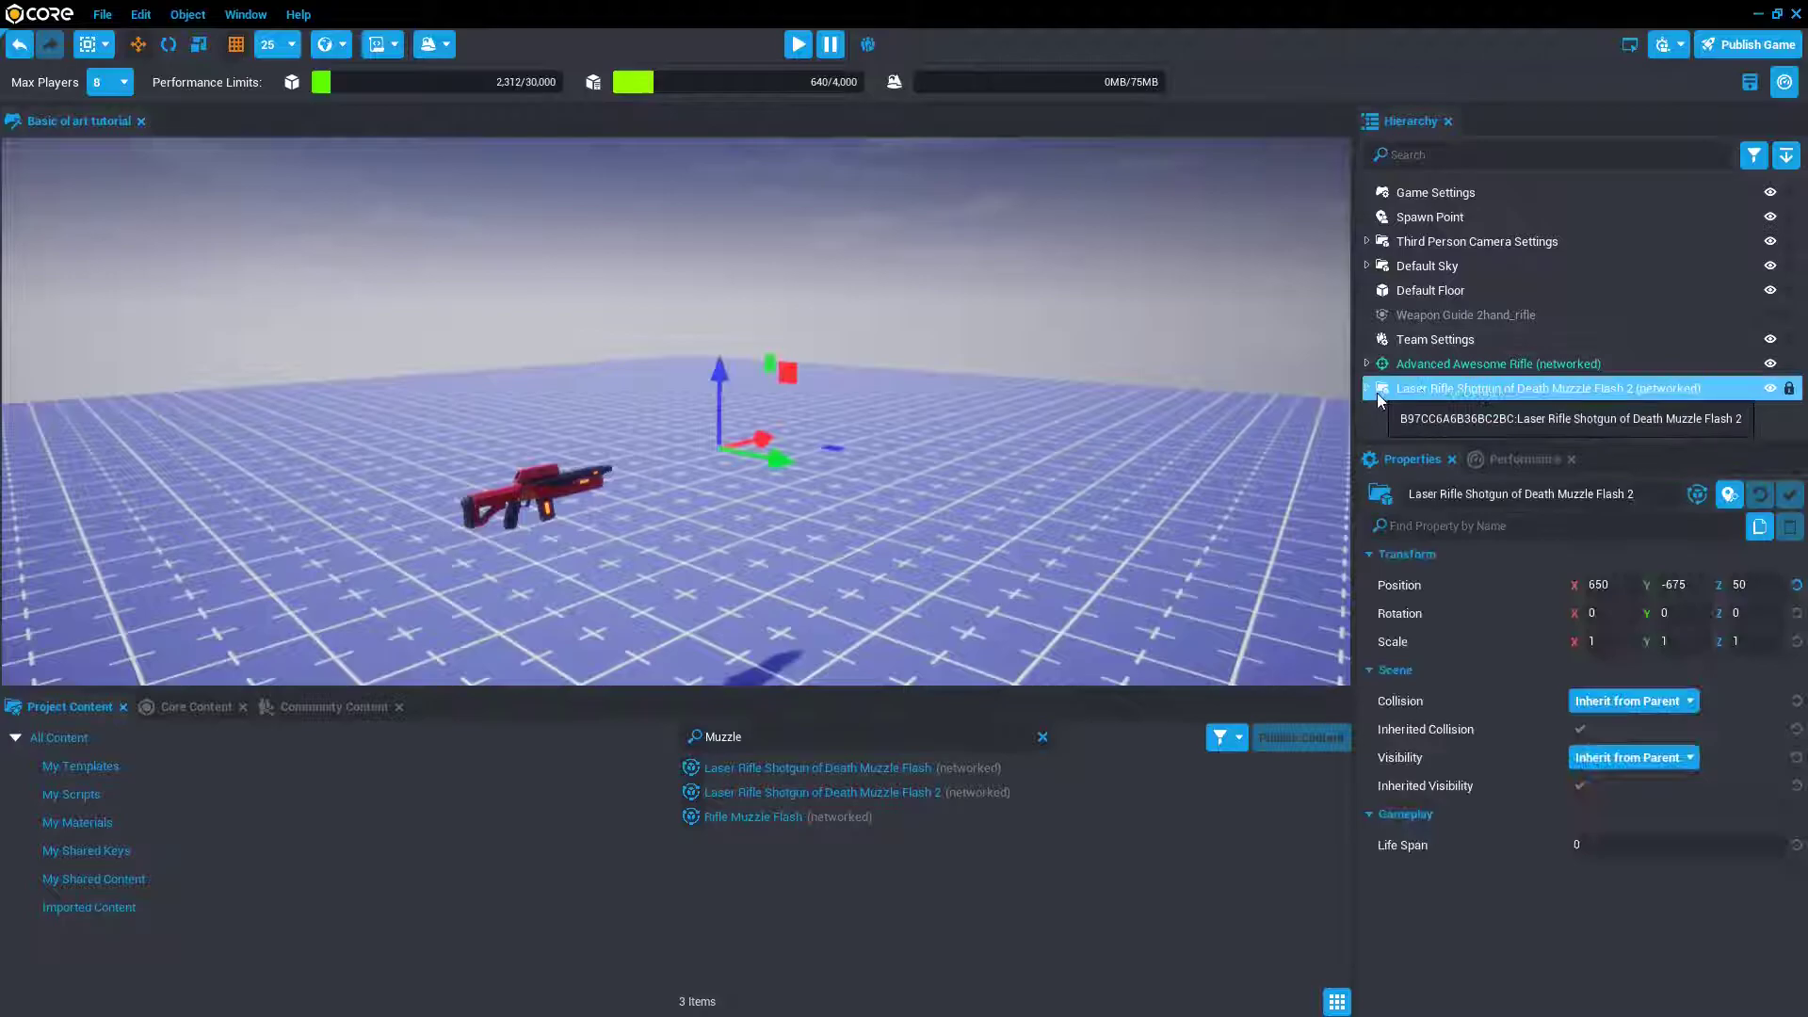
click(1368, 389)
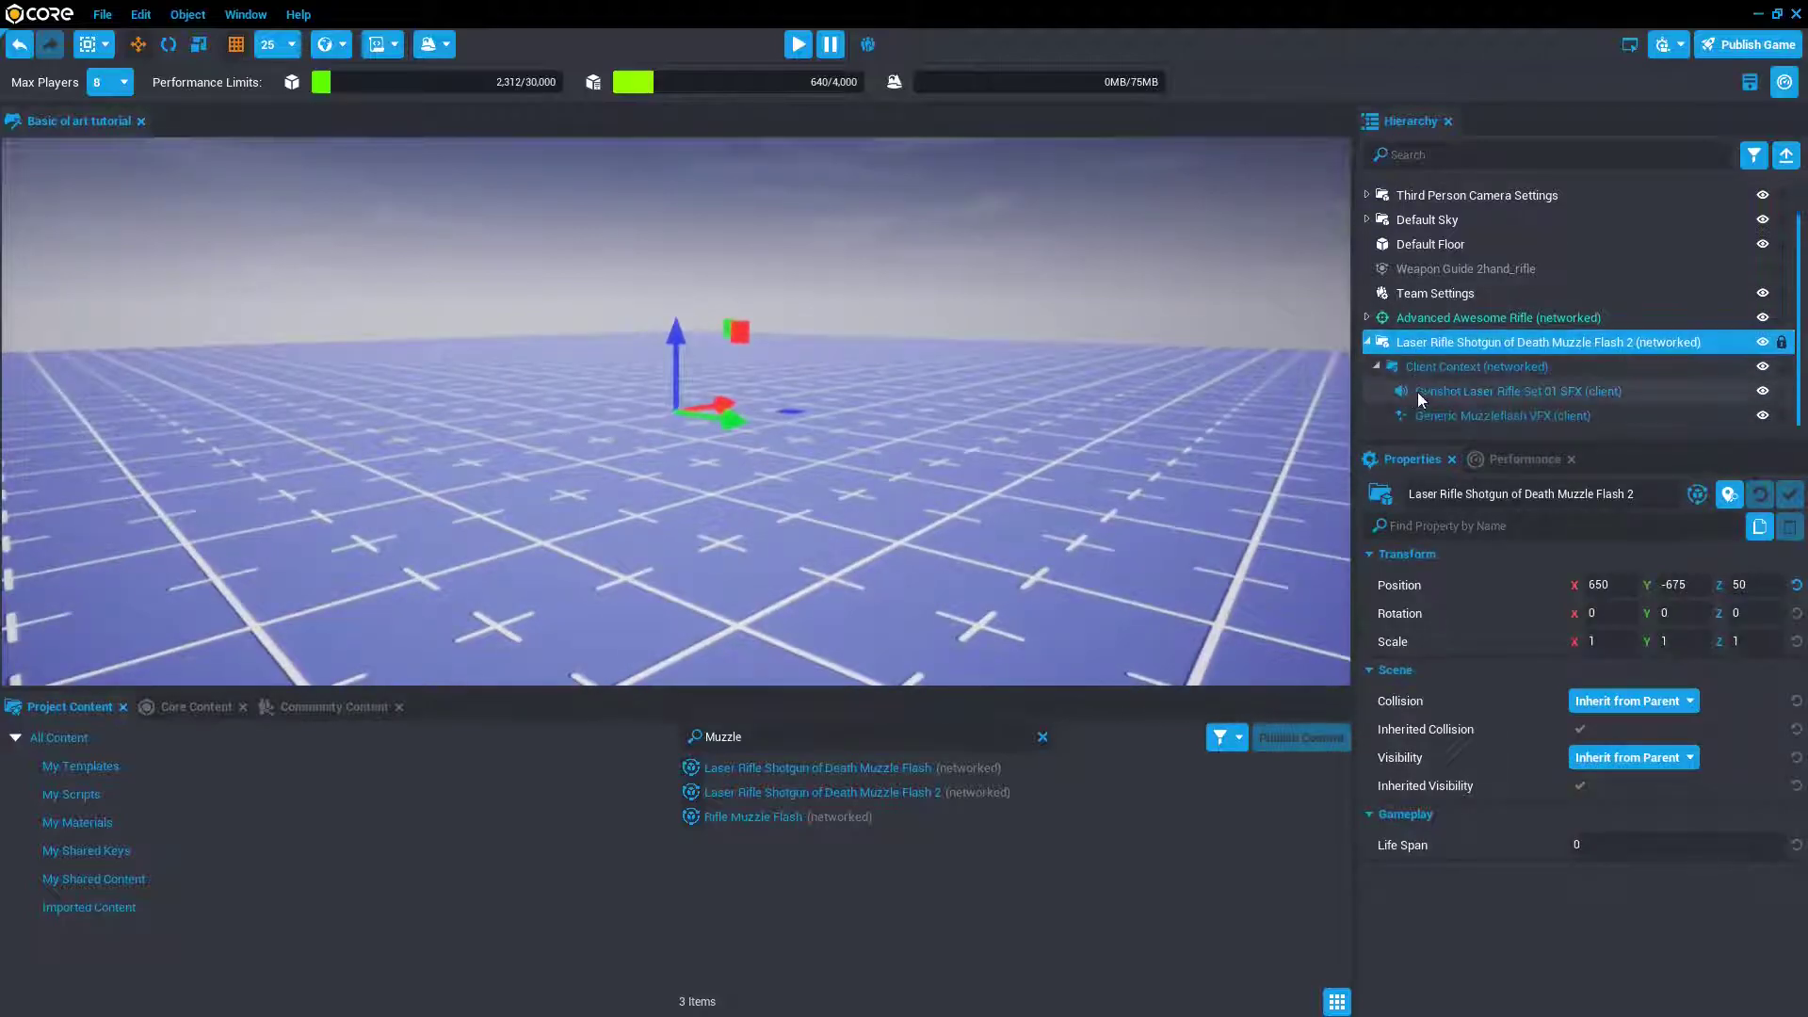
double_click(1439, 413)
key(e)
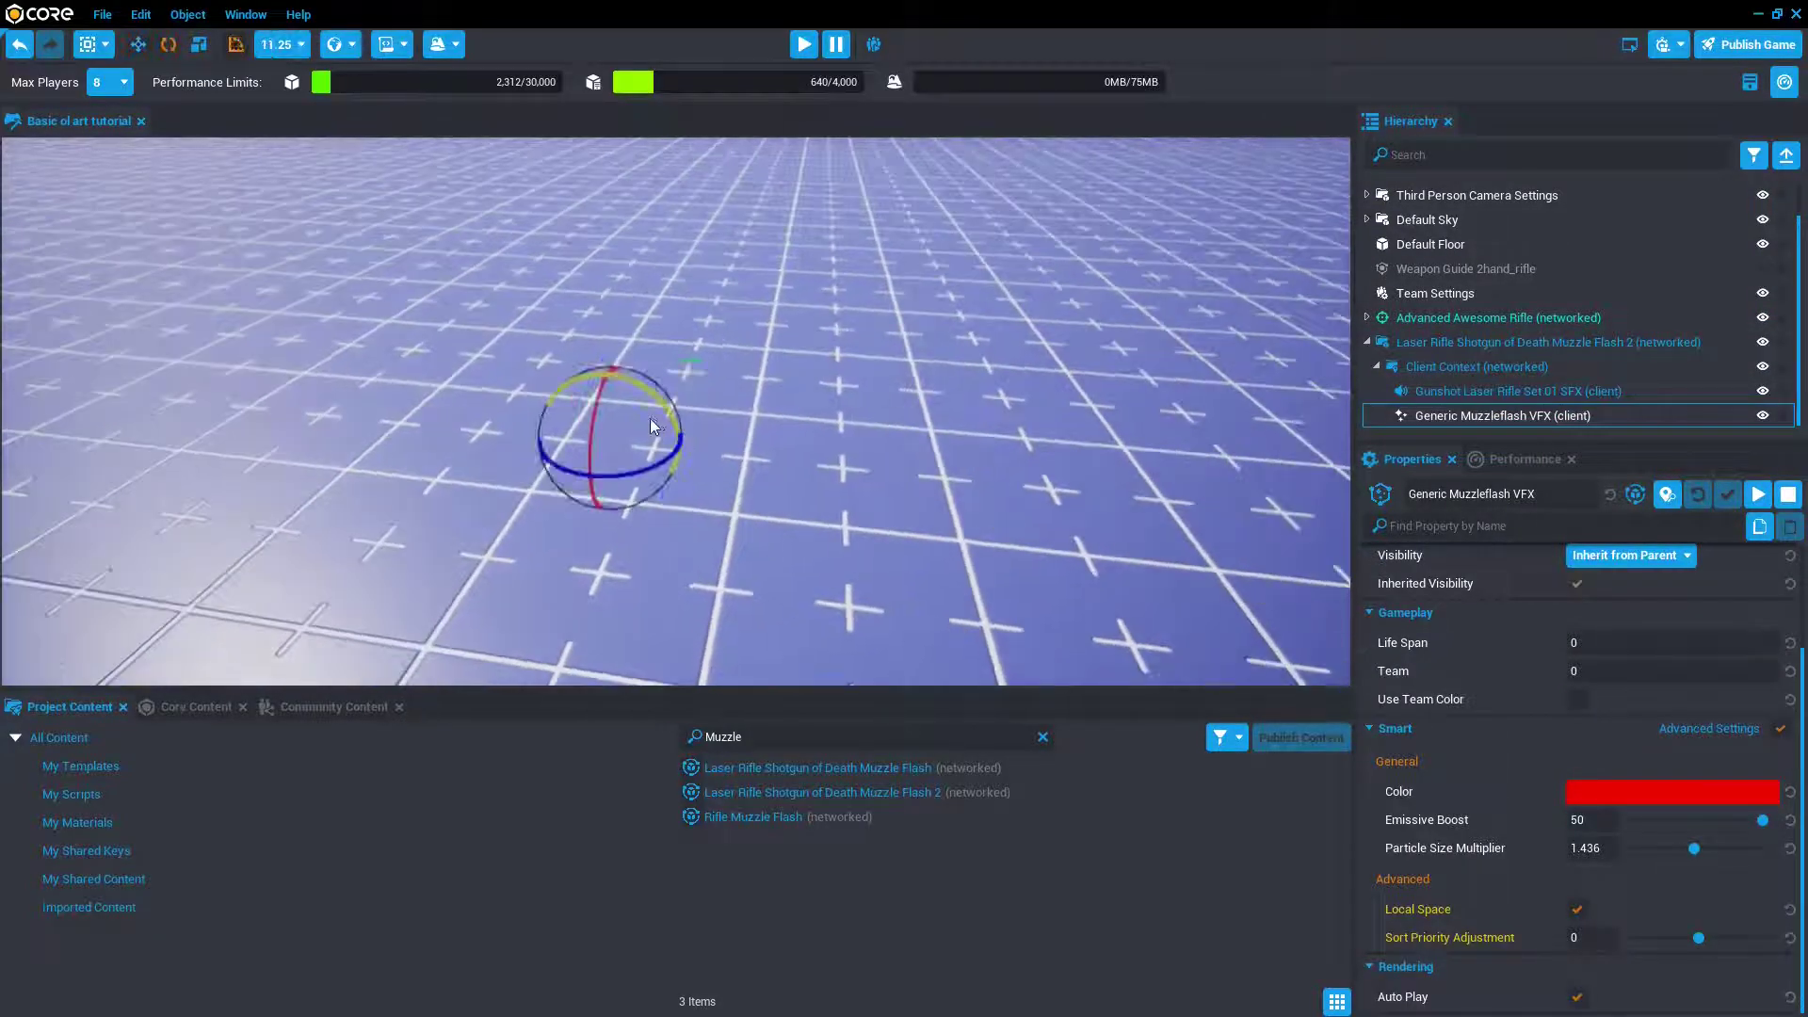
click(1757, 493)
alt+drag(989, 489, 675, 469)
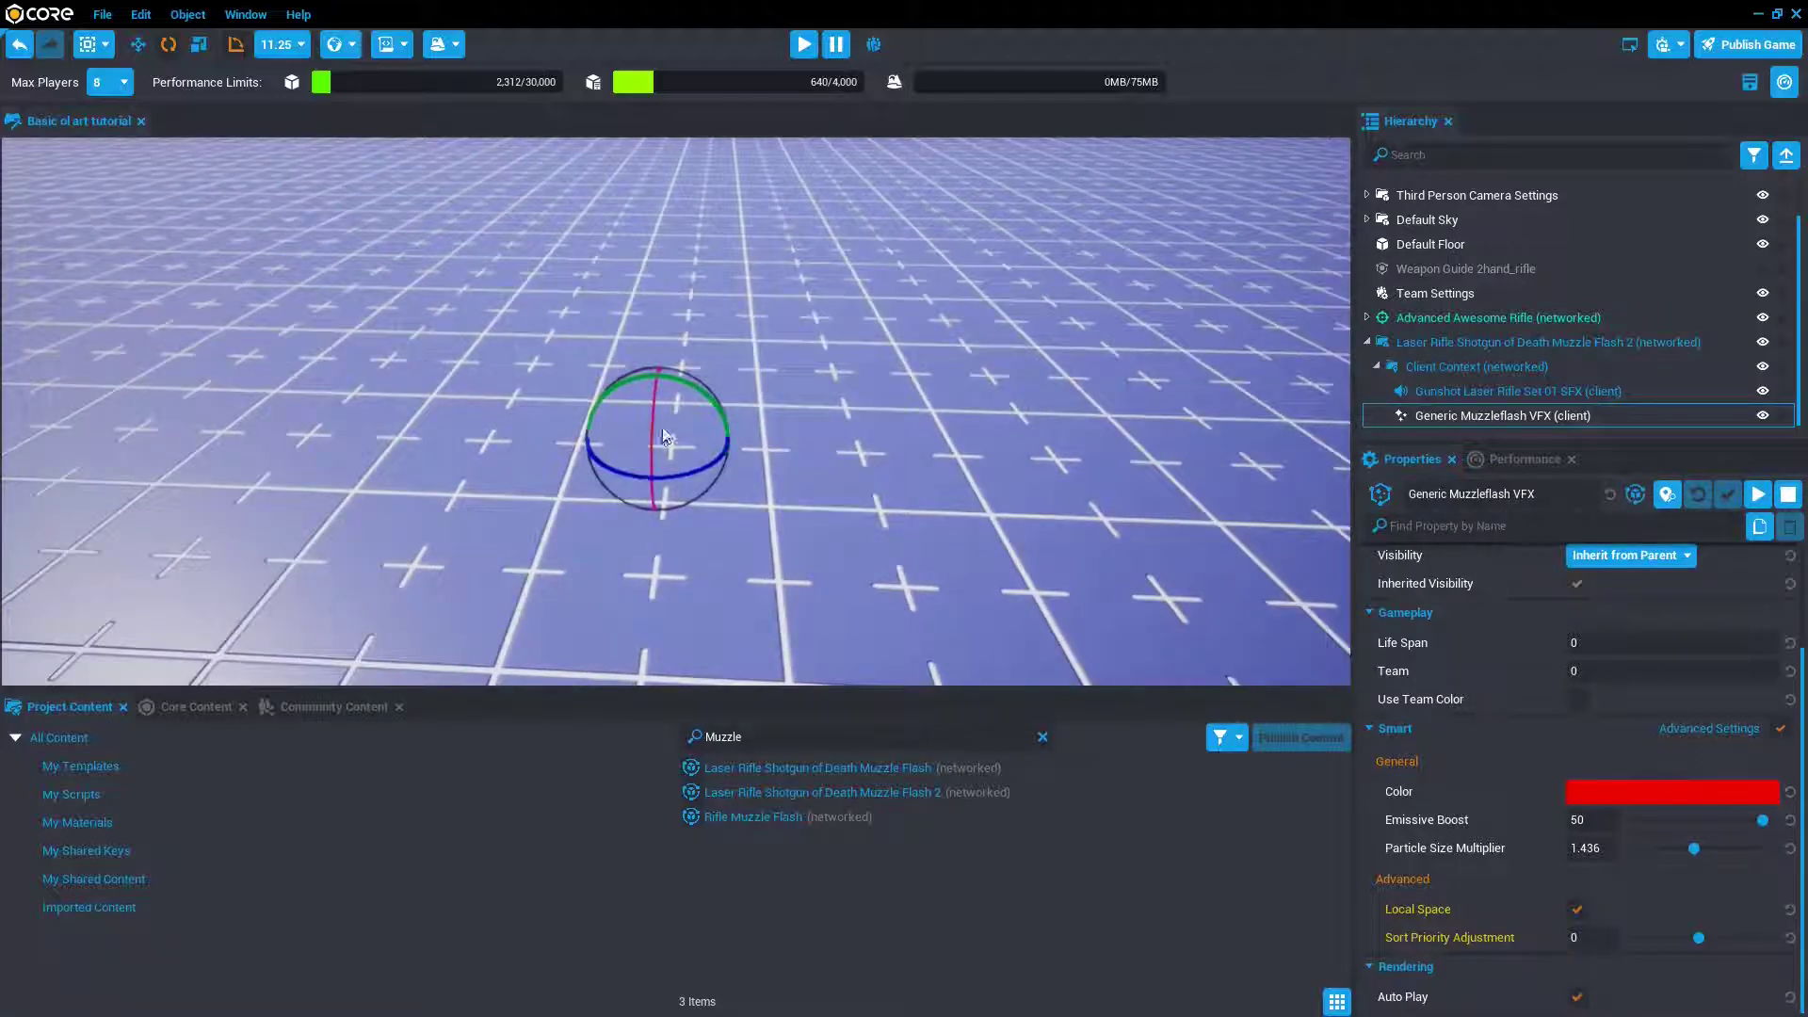
drag(692, 415, 754, 523)
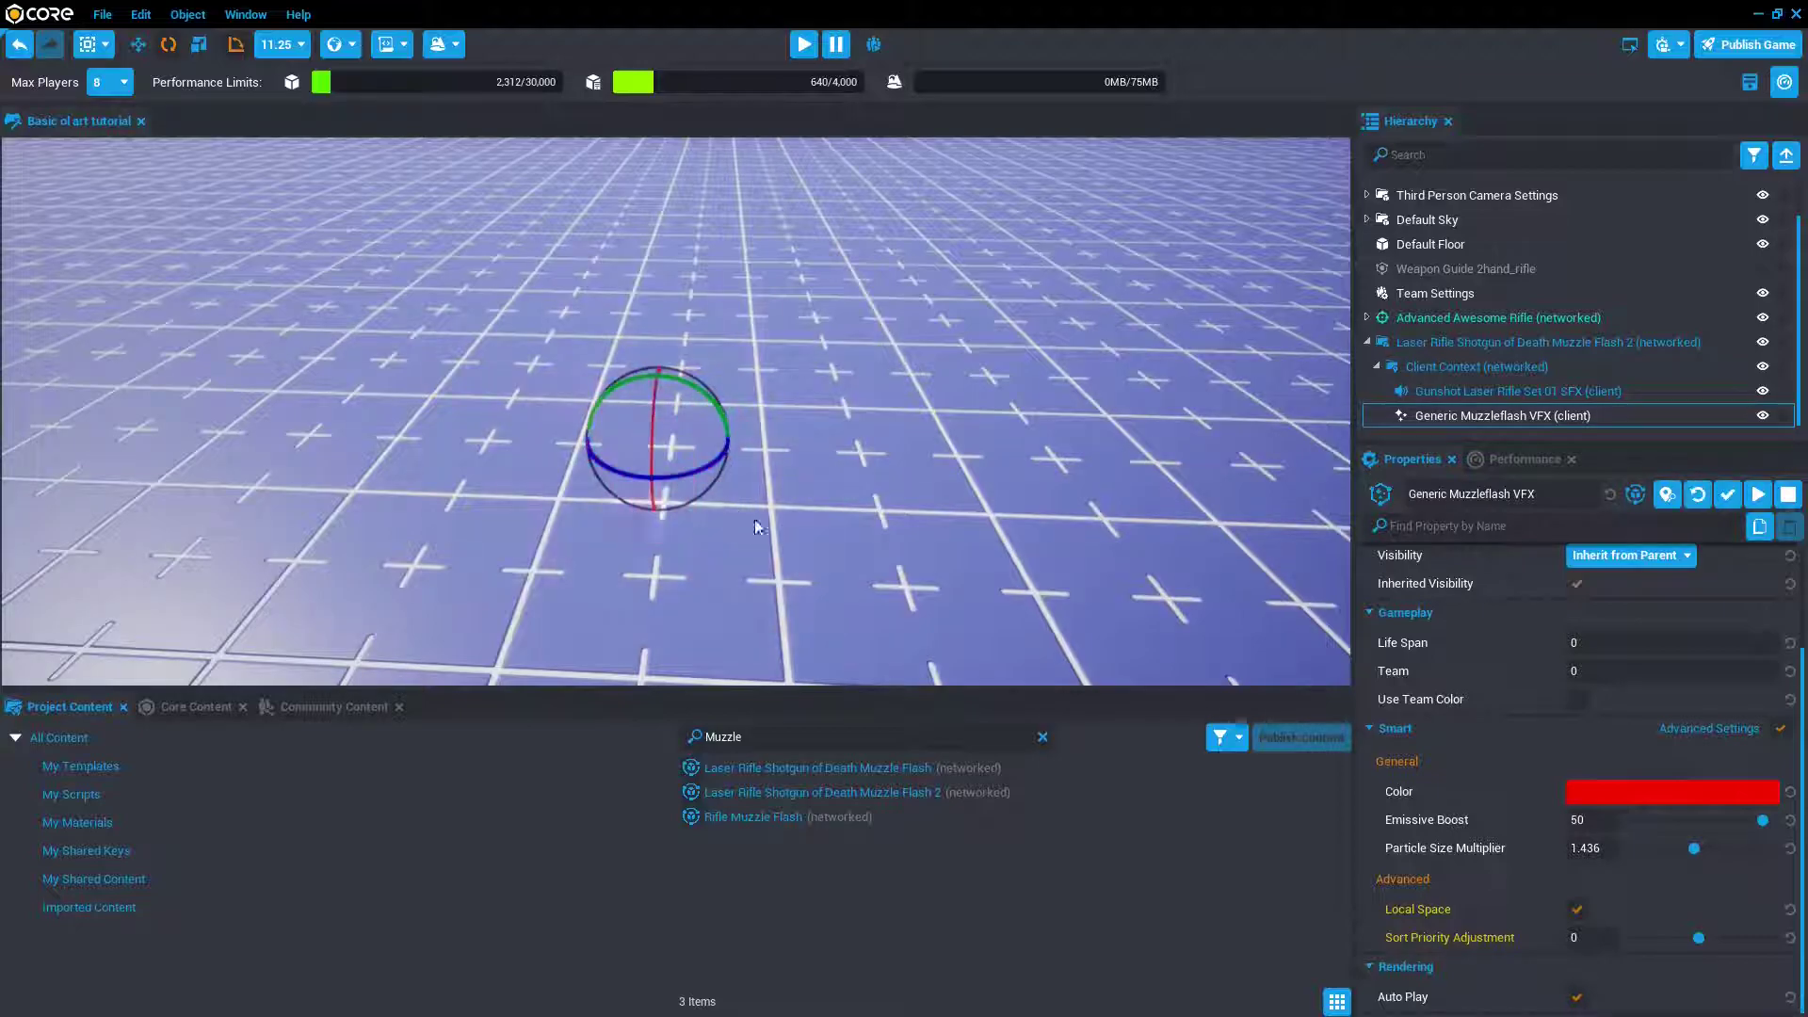
- Update the Laser Rifle Shotgun of Death Muzzle Flash 2 template with the rotated effect and test the rifle in a game preview
click(1491, 350)
right_click(1492, 351)
click(1083, 345)
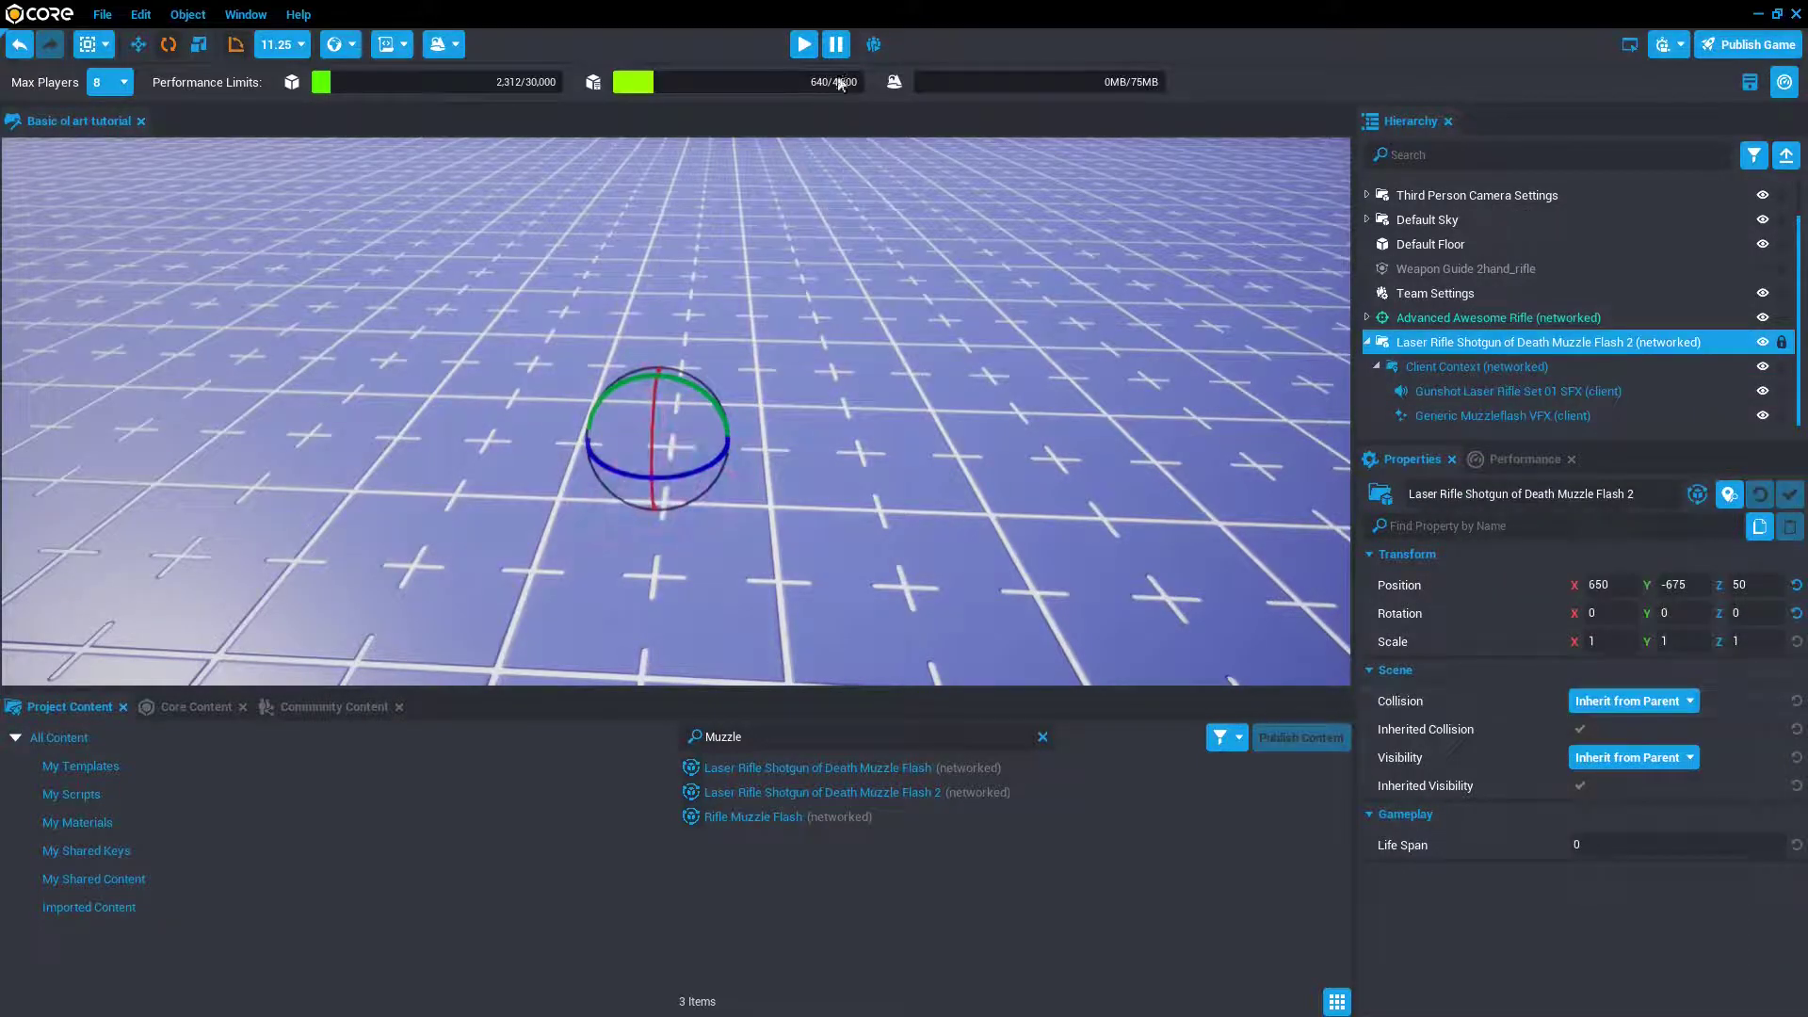
click(805, 45)
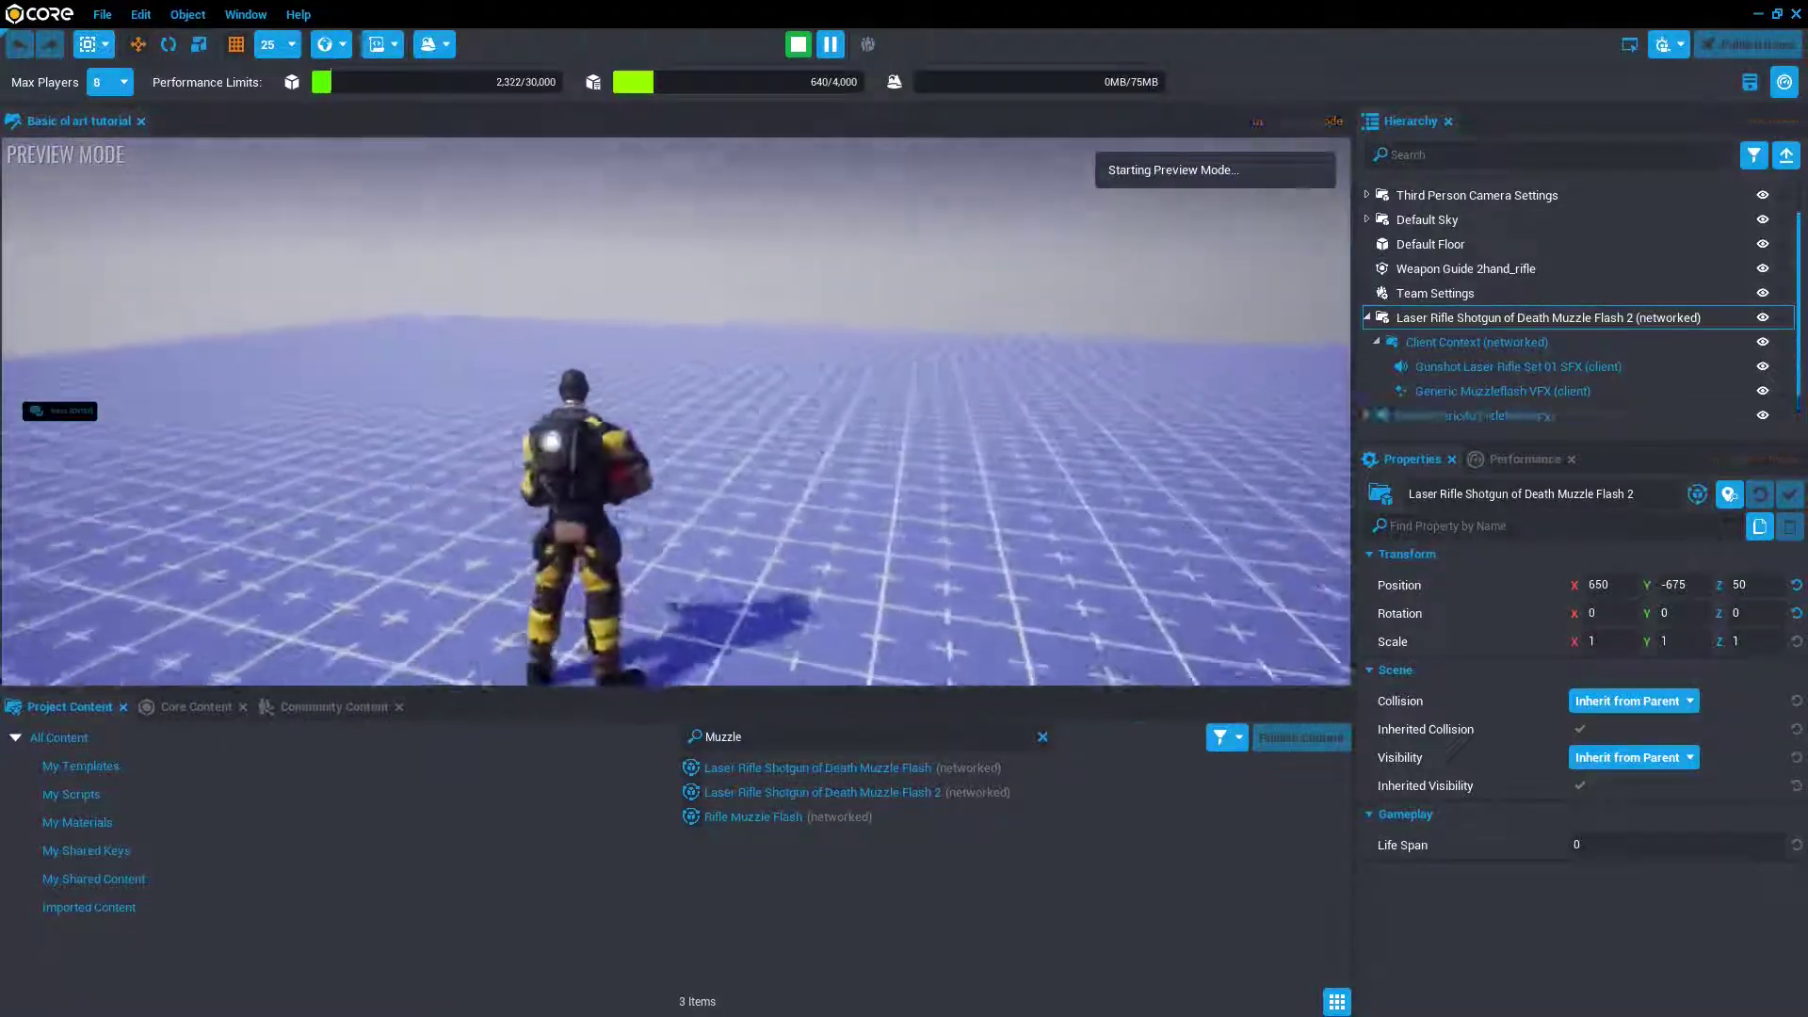
key(Escape)
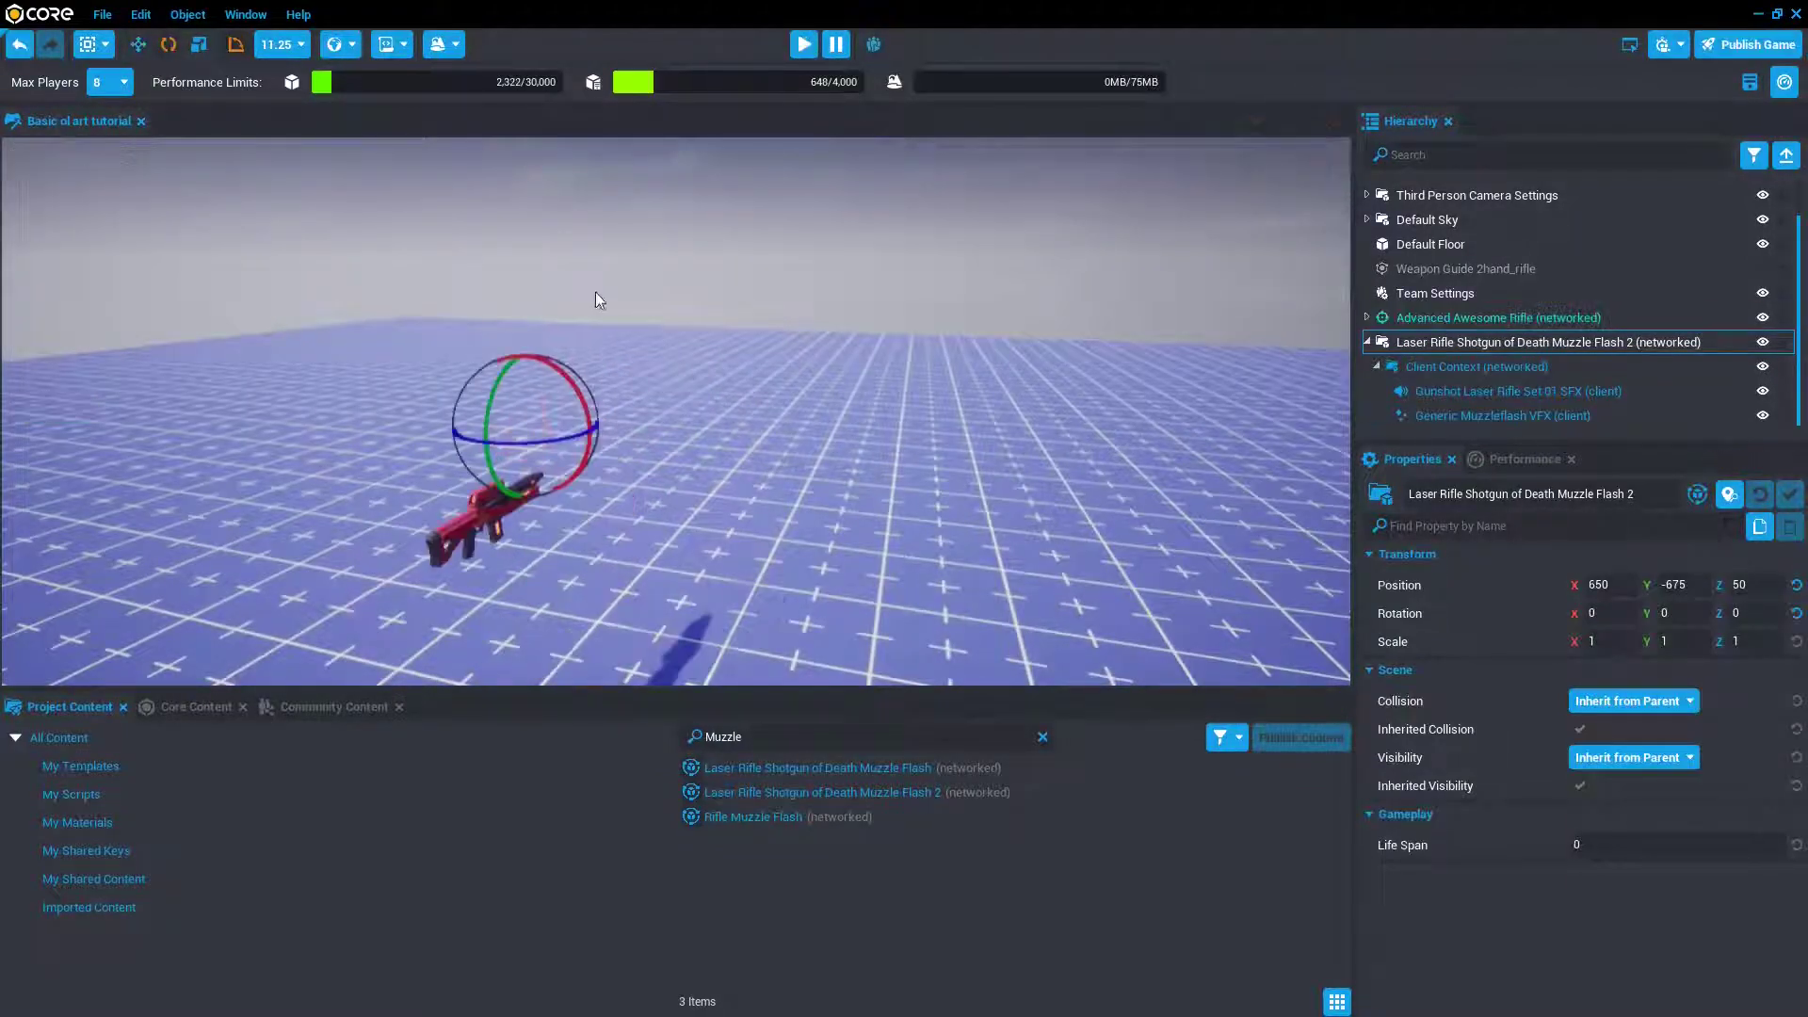
- Search the project content for "gen" and place the Generic Trail template in the scene near the rifle
click(1367, 343)
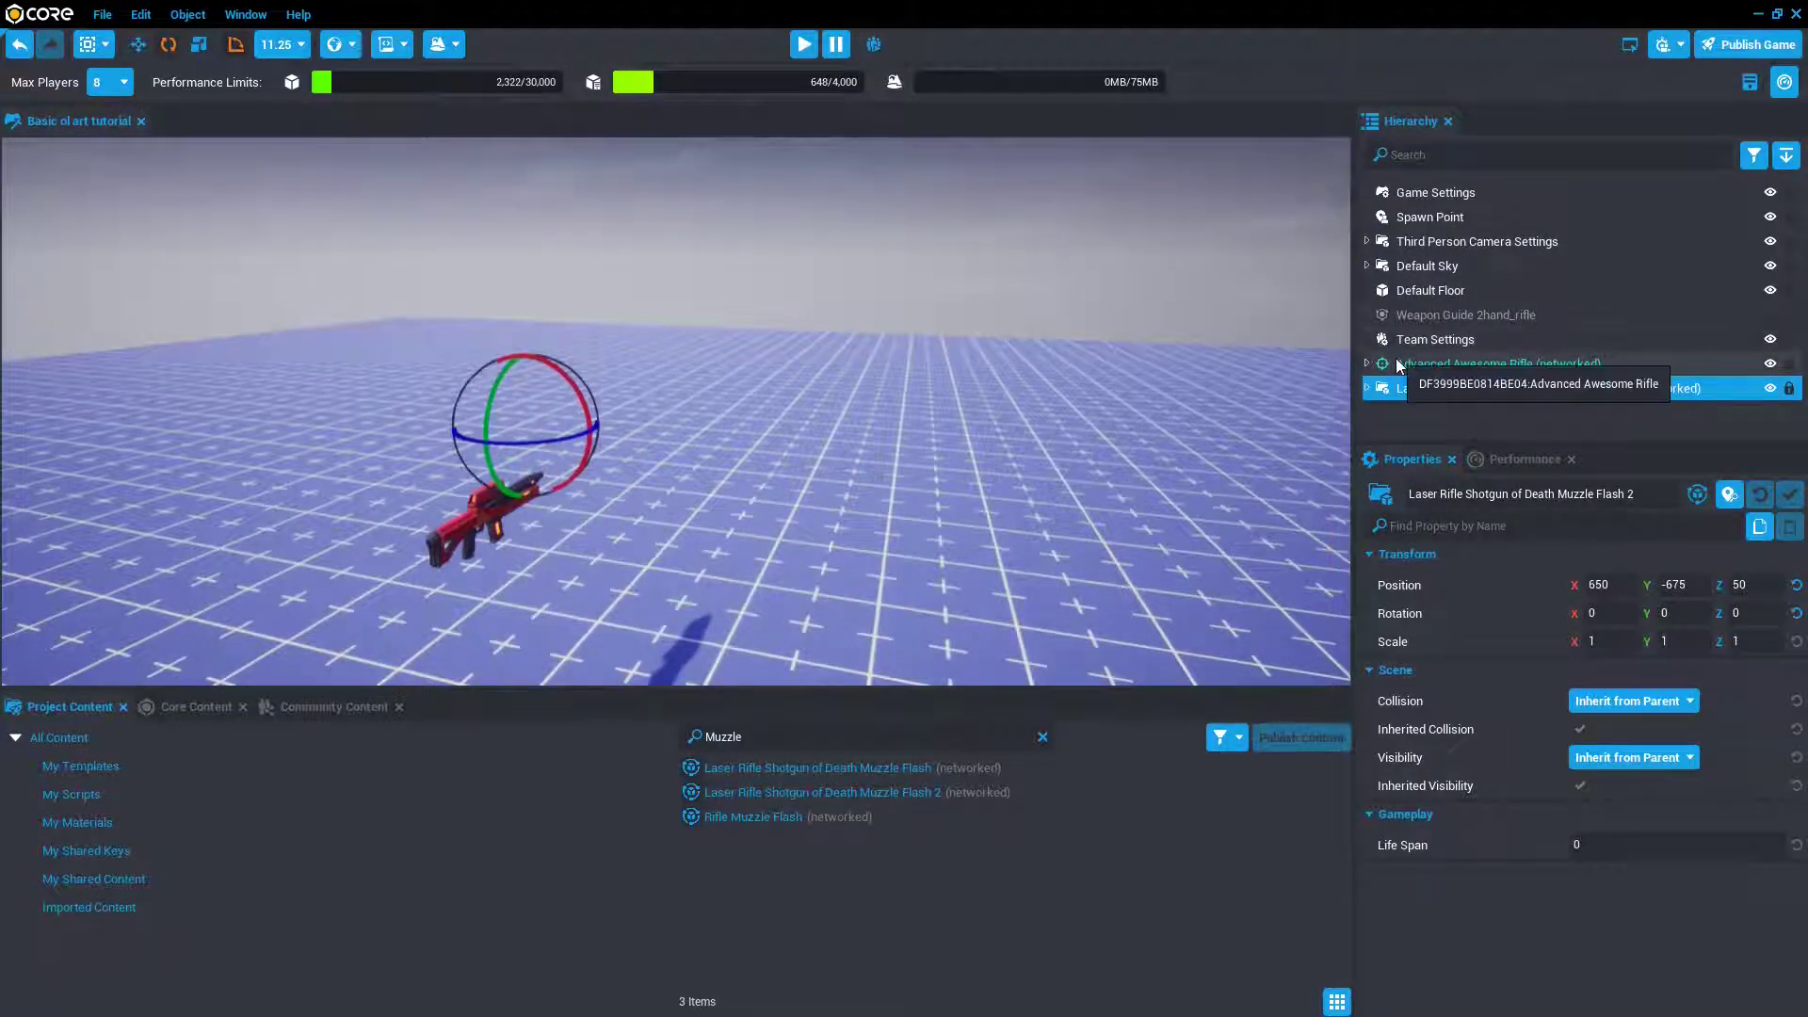
click(1382, 373)
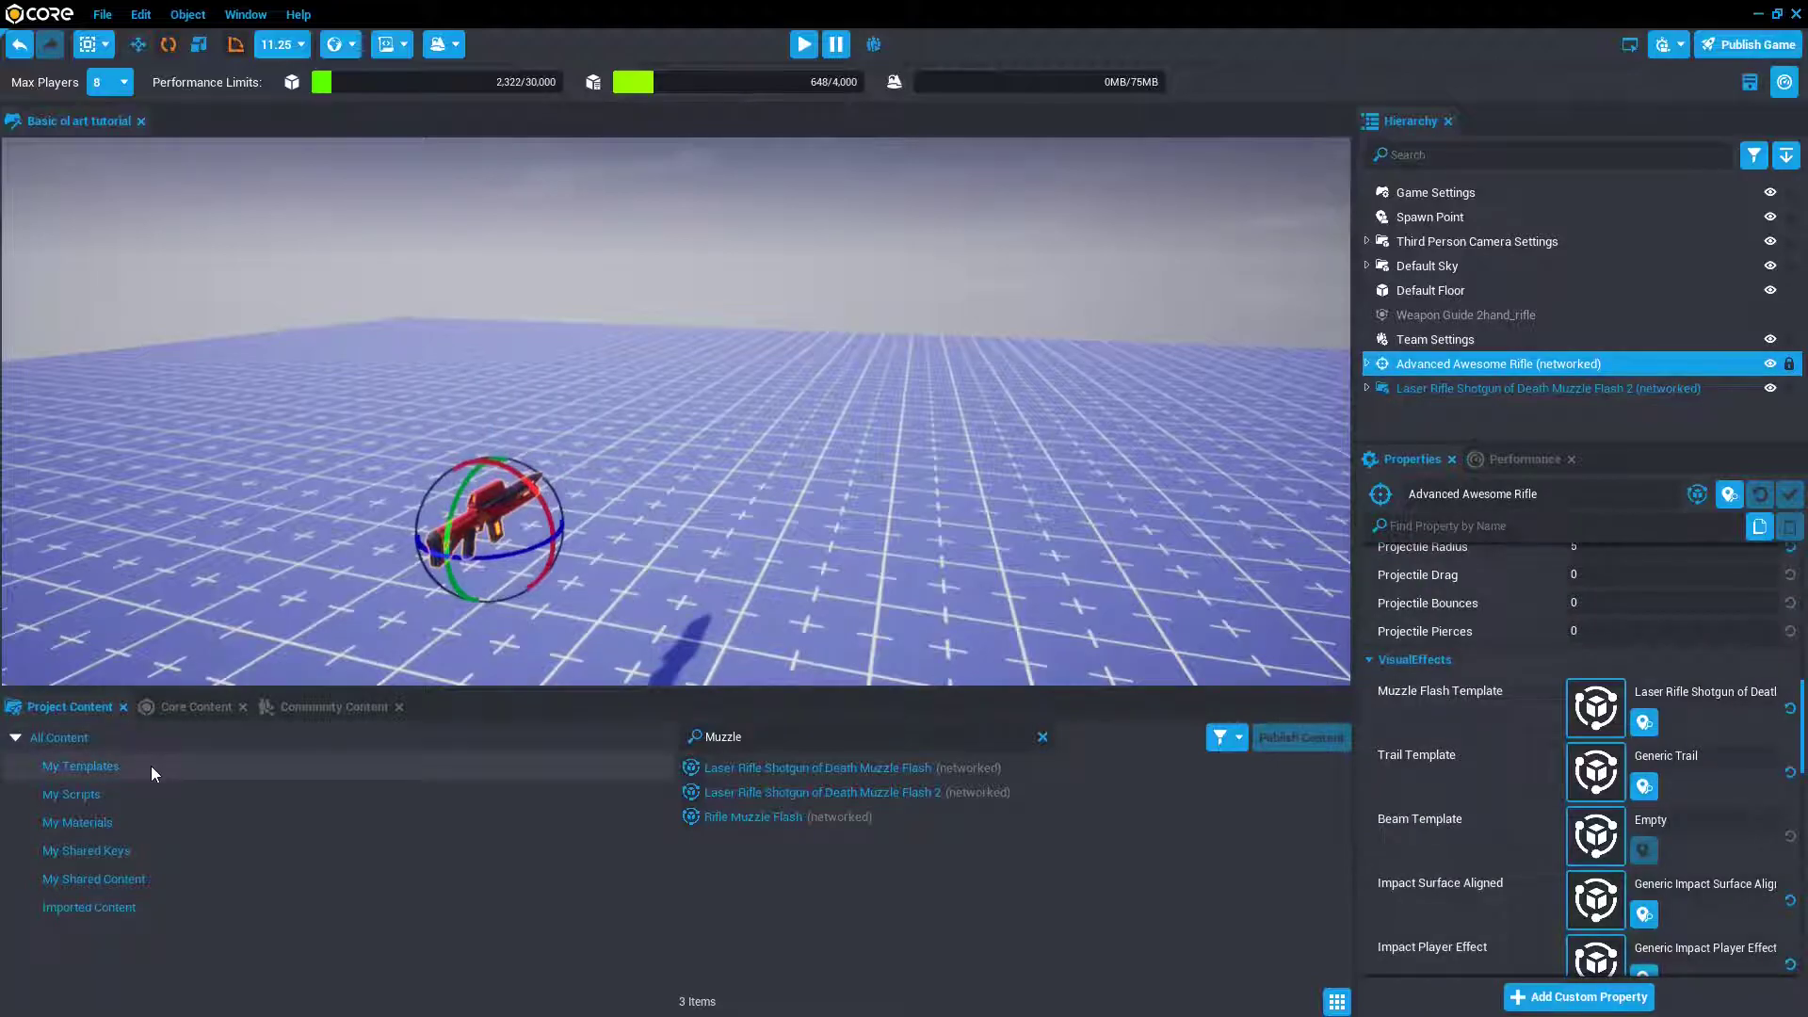
double_click(735, 736)
text(gen)
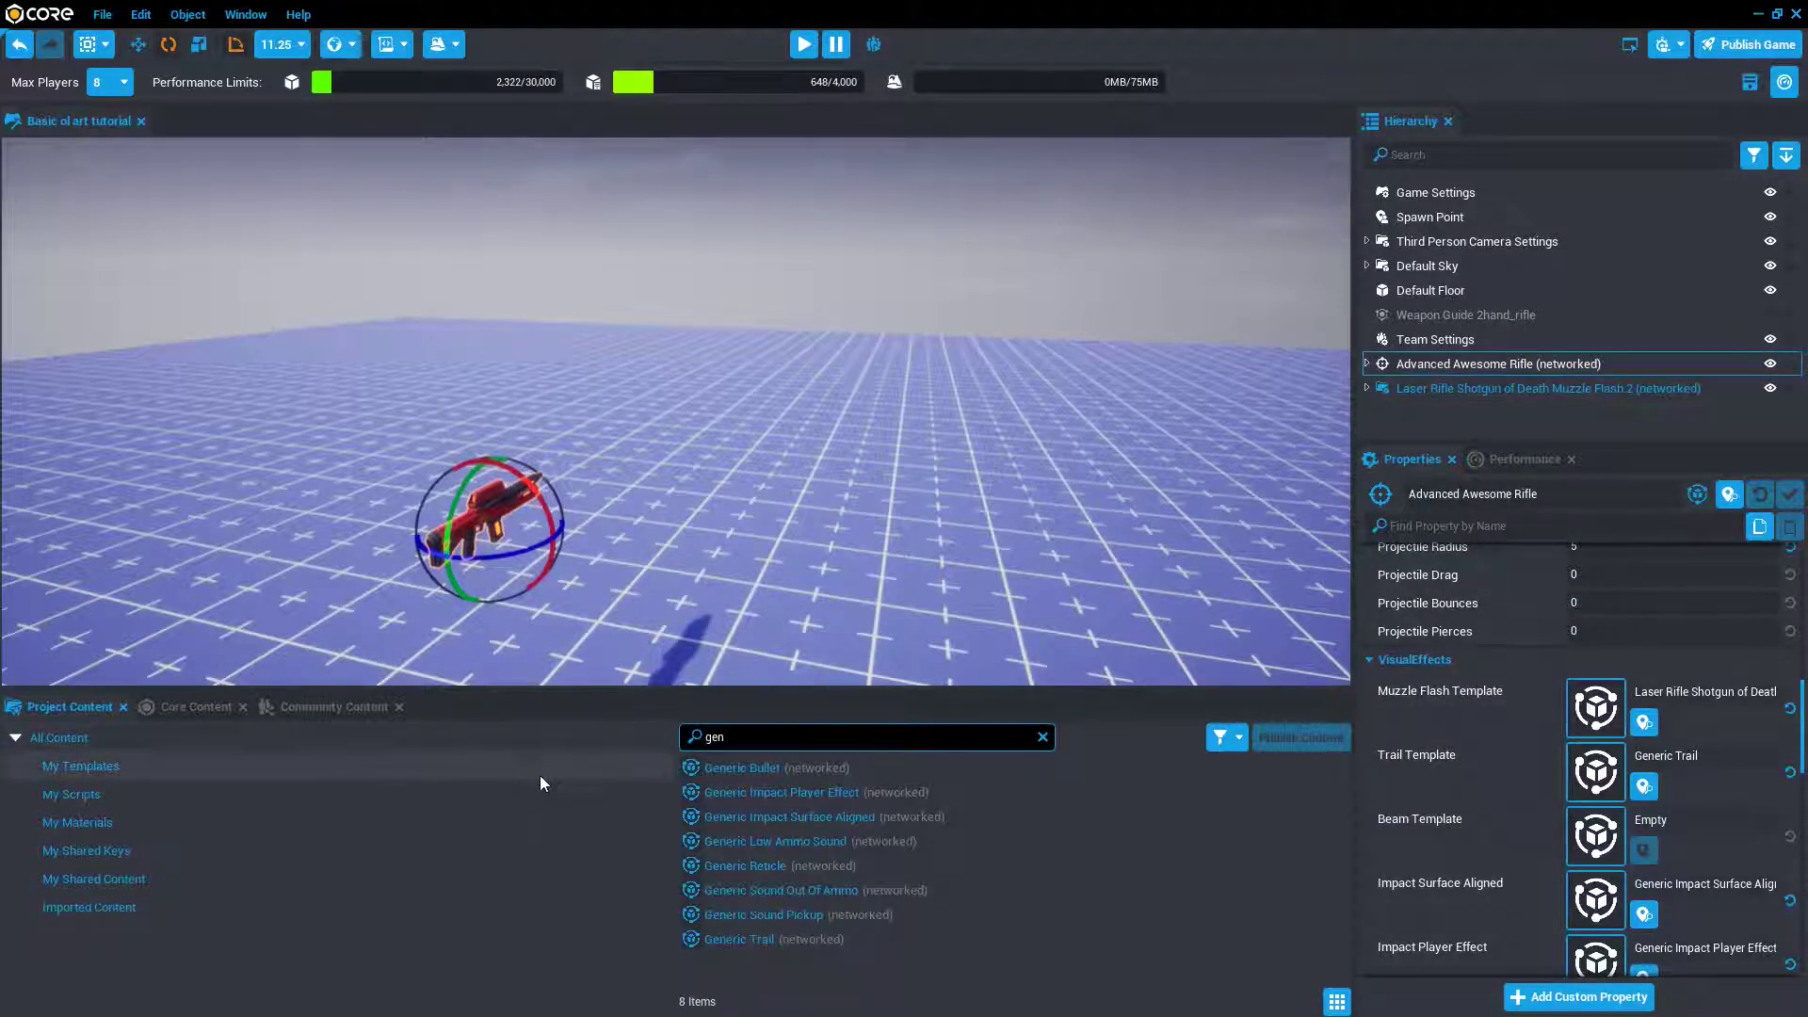
drag(798, 939, 860, 483)
key(f)
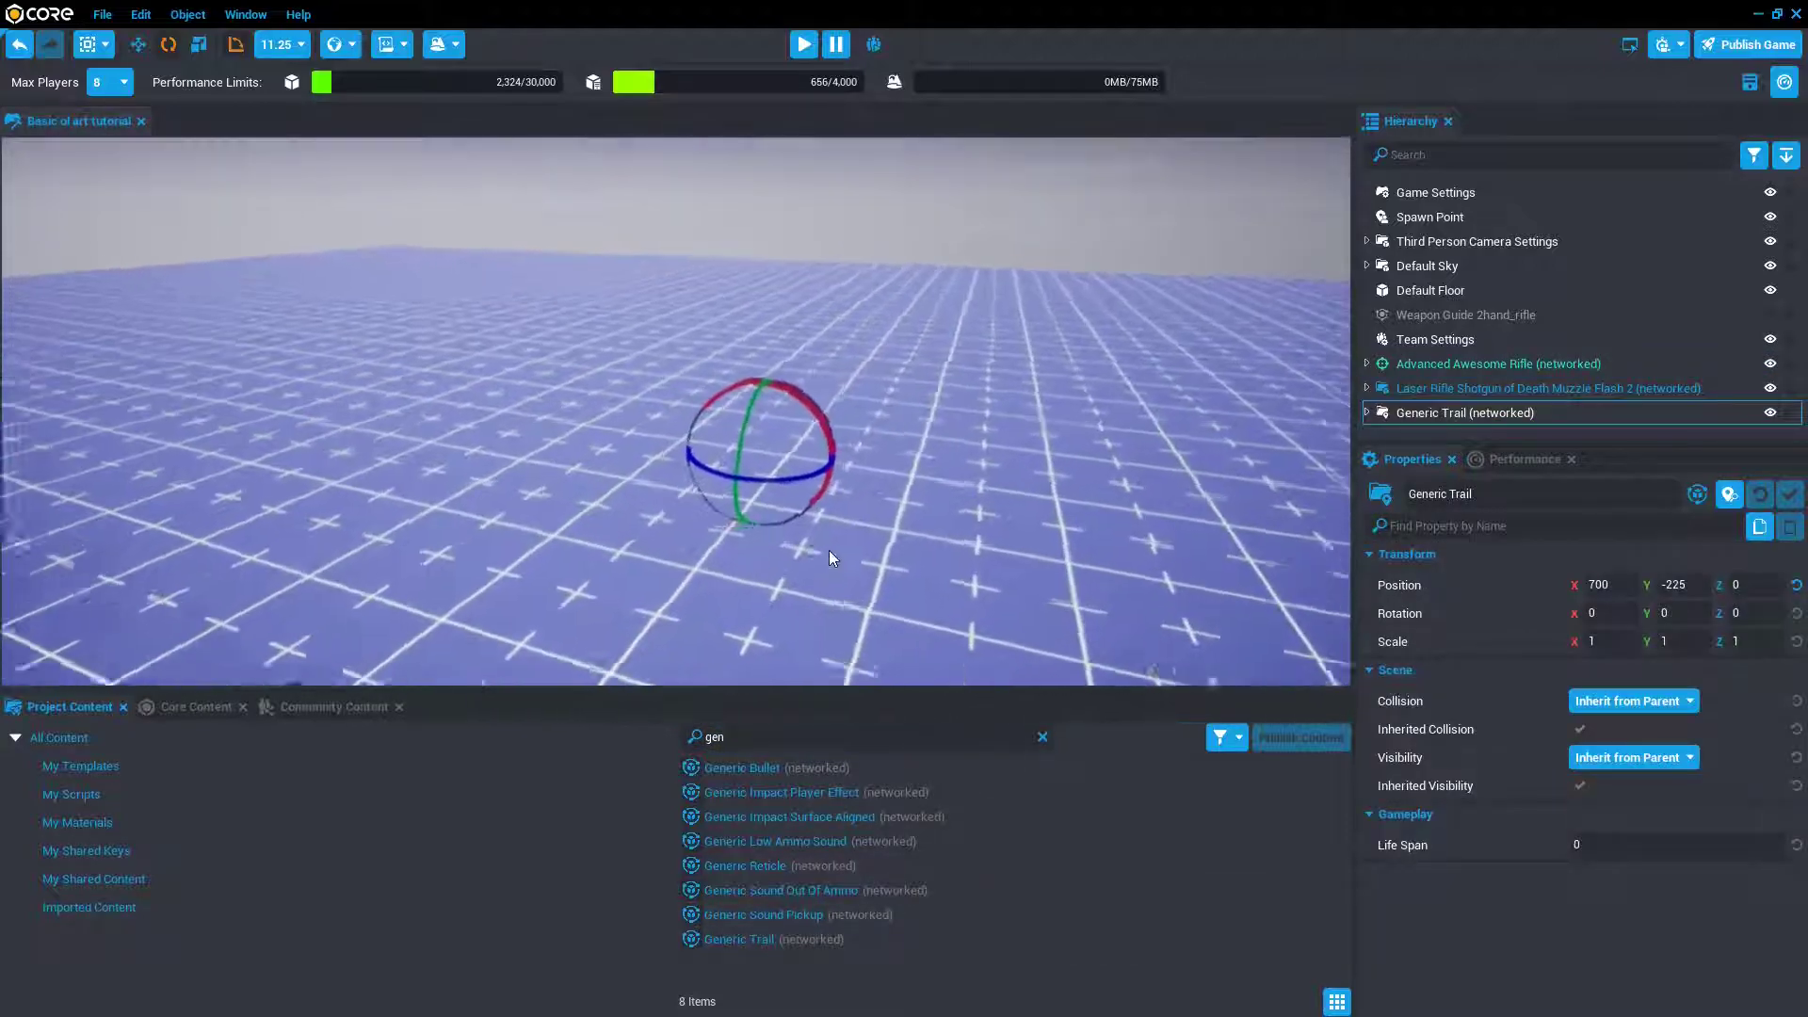
- Examine the colour, life and scale settings of the Basic Projectile Trail VFX inside Generic Trail
click(1367, 414)
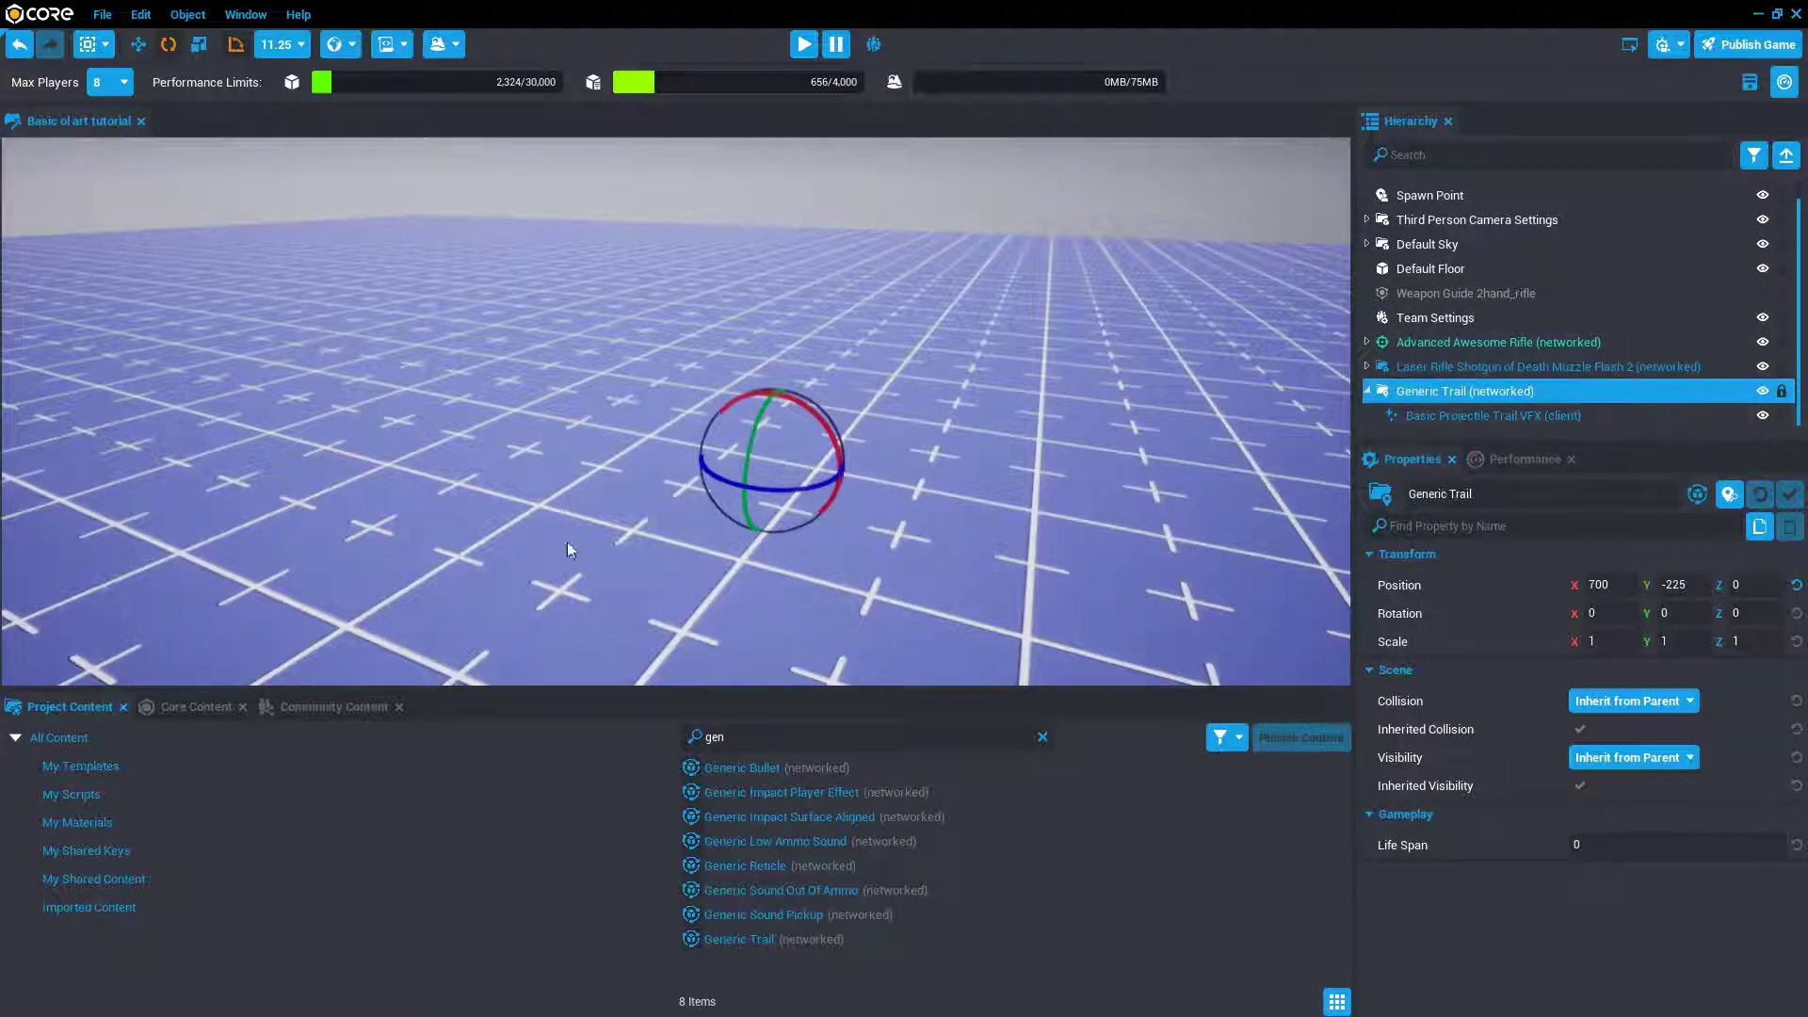
click(1535, 421)
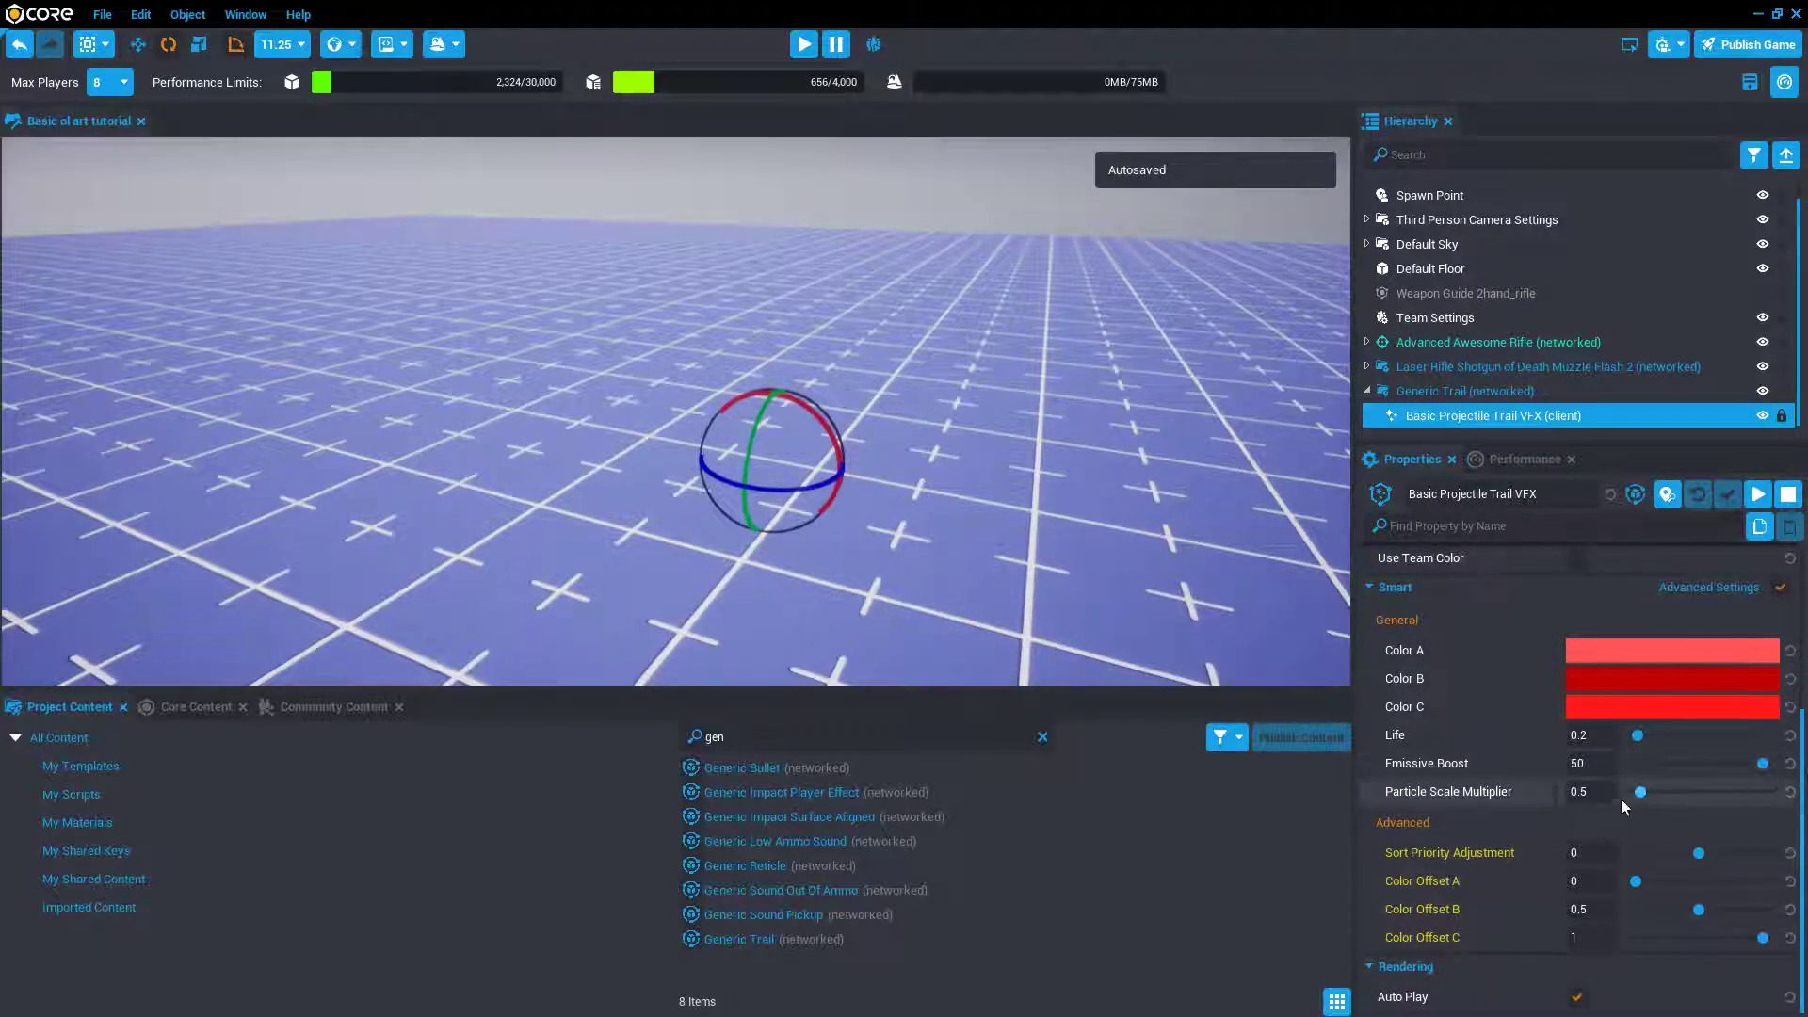
click(1370, 393)
- Set the Multi-Shot value of the Advanced Awesome Rifle to 15
click(1433, 365)
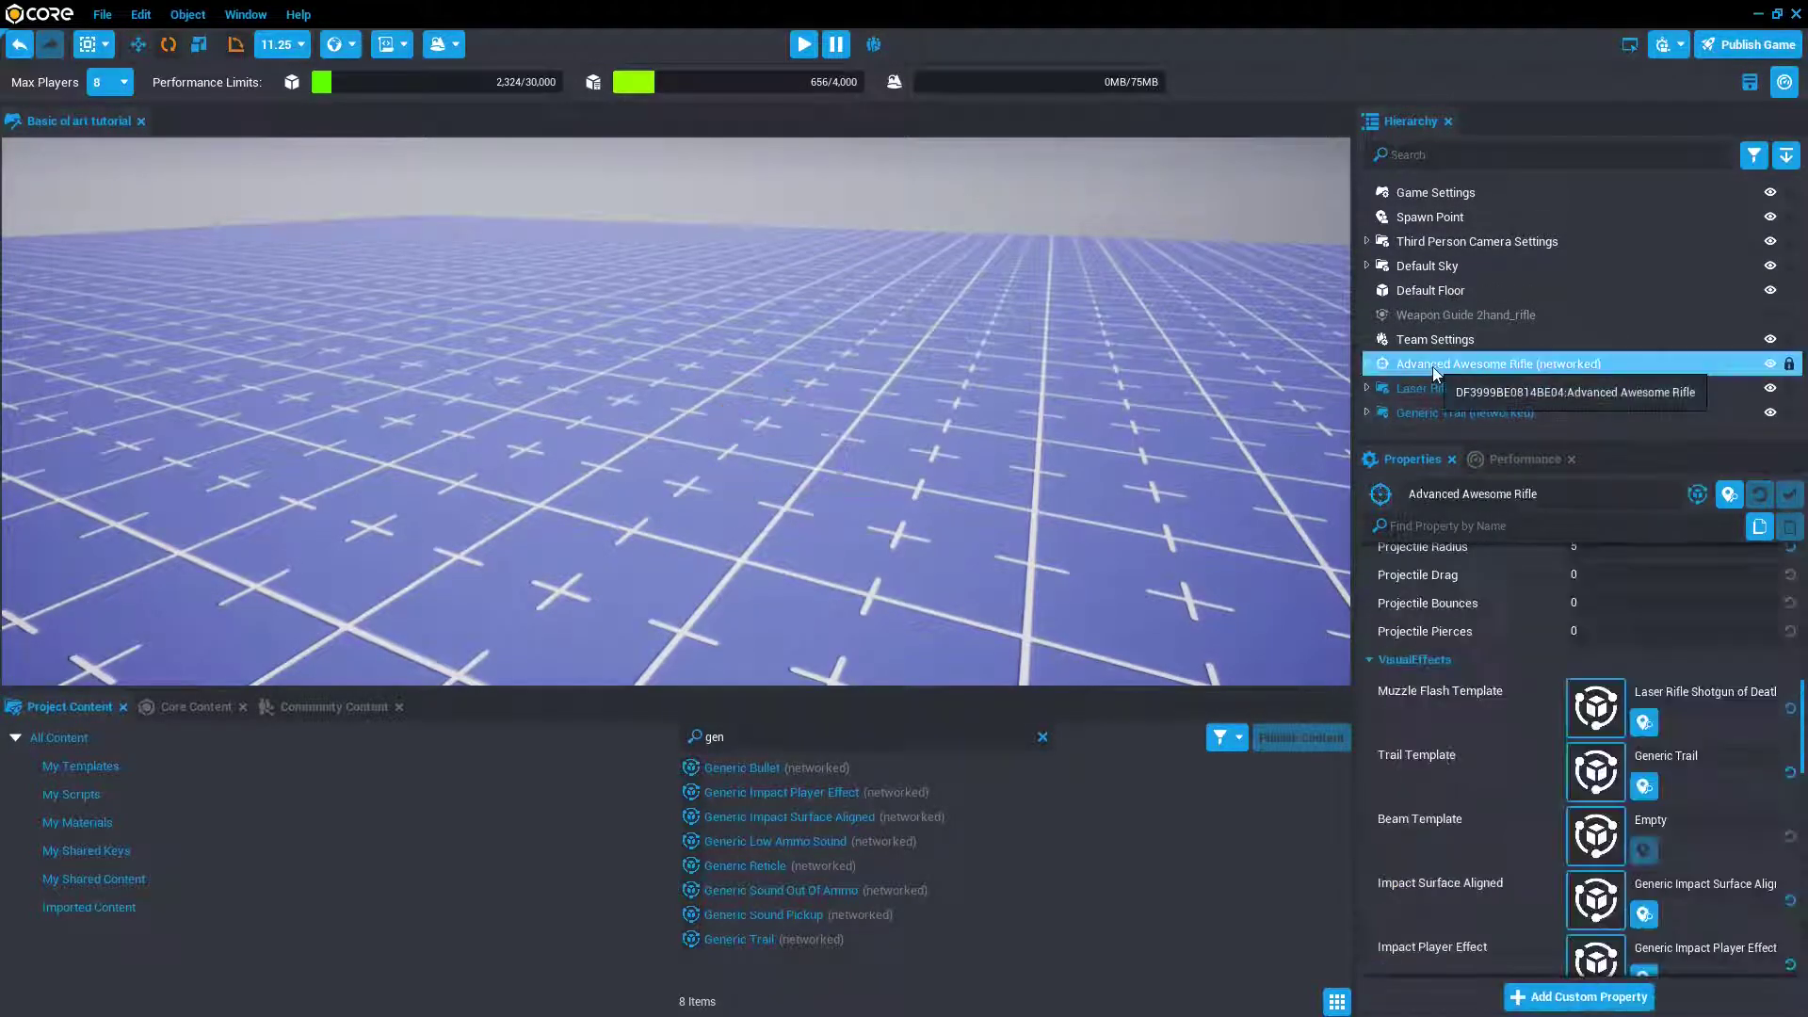
key(f)
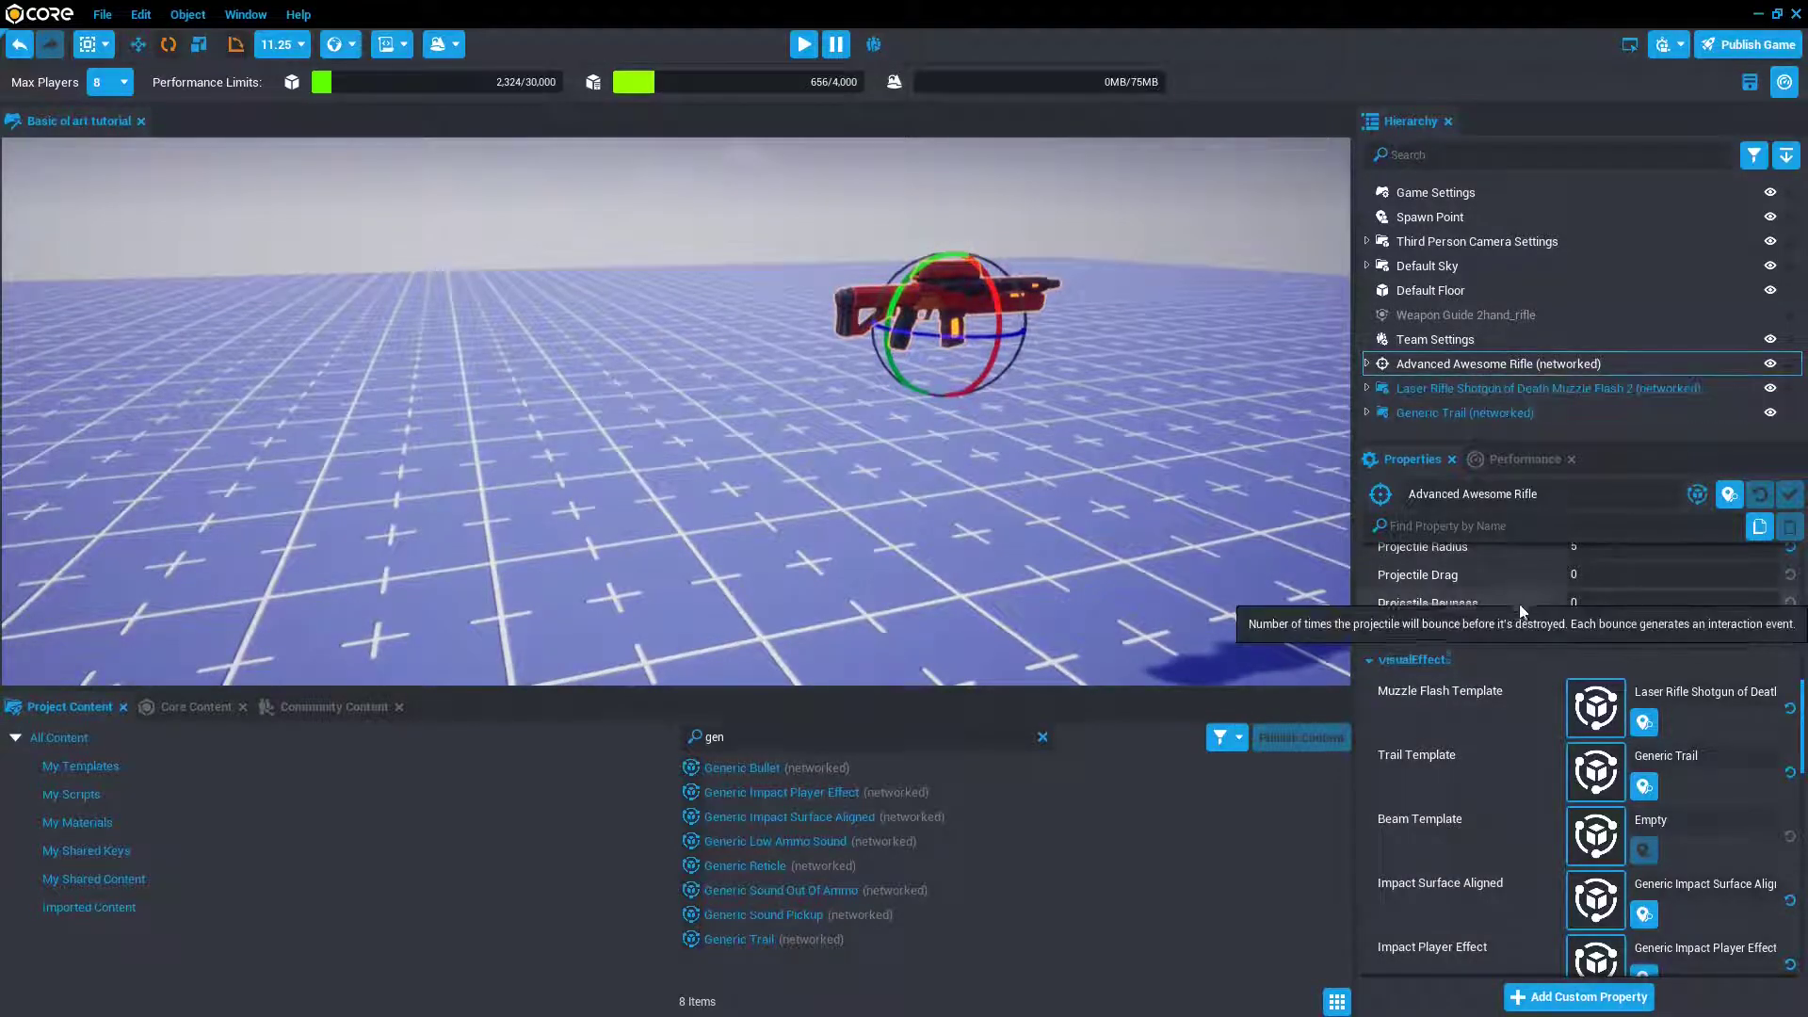
scroll(1535, 659, up, 5)
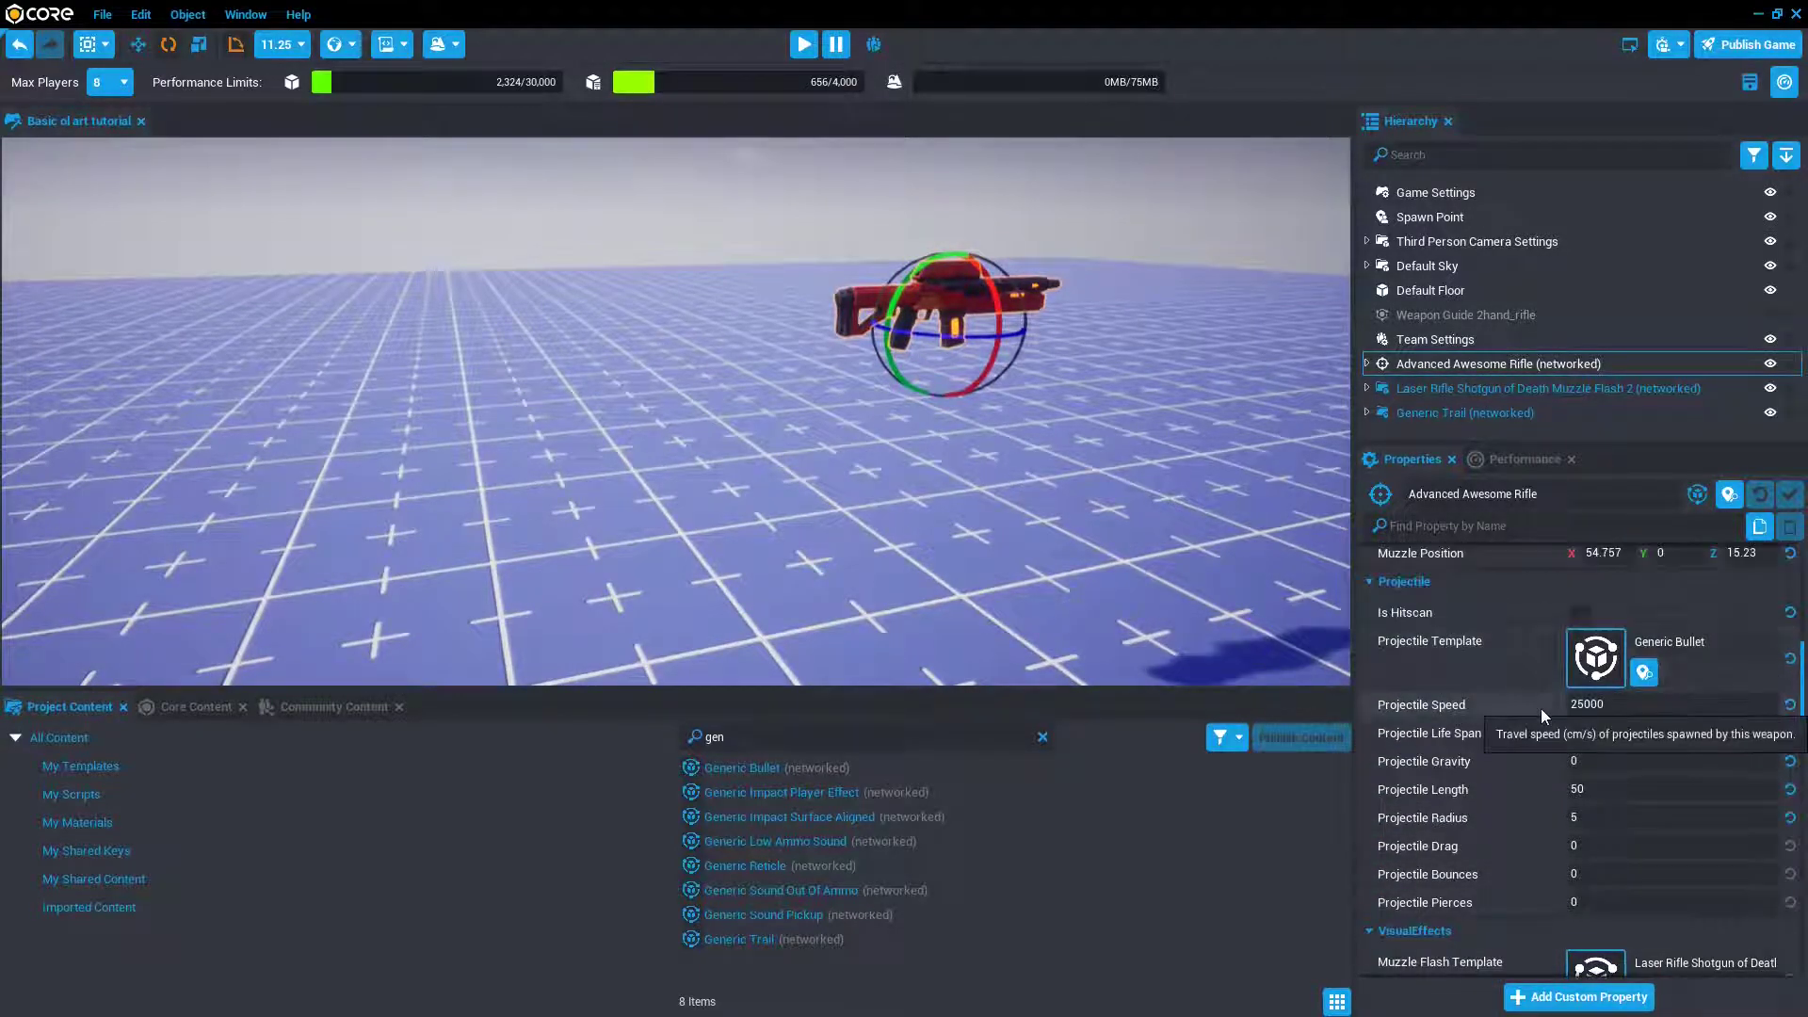
scroll(1549, 708, up, 2)
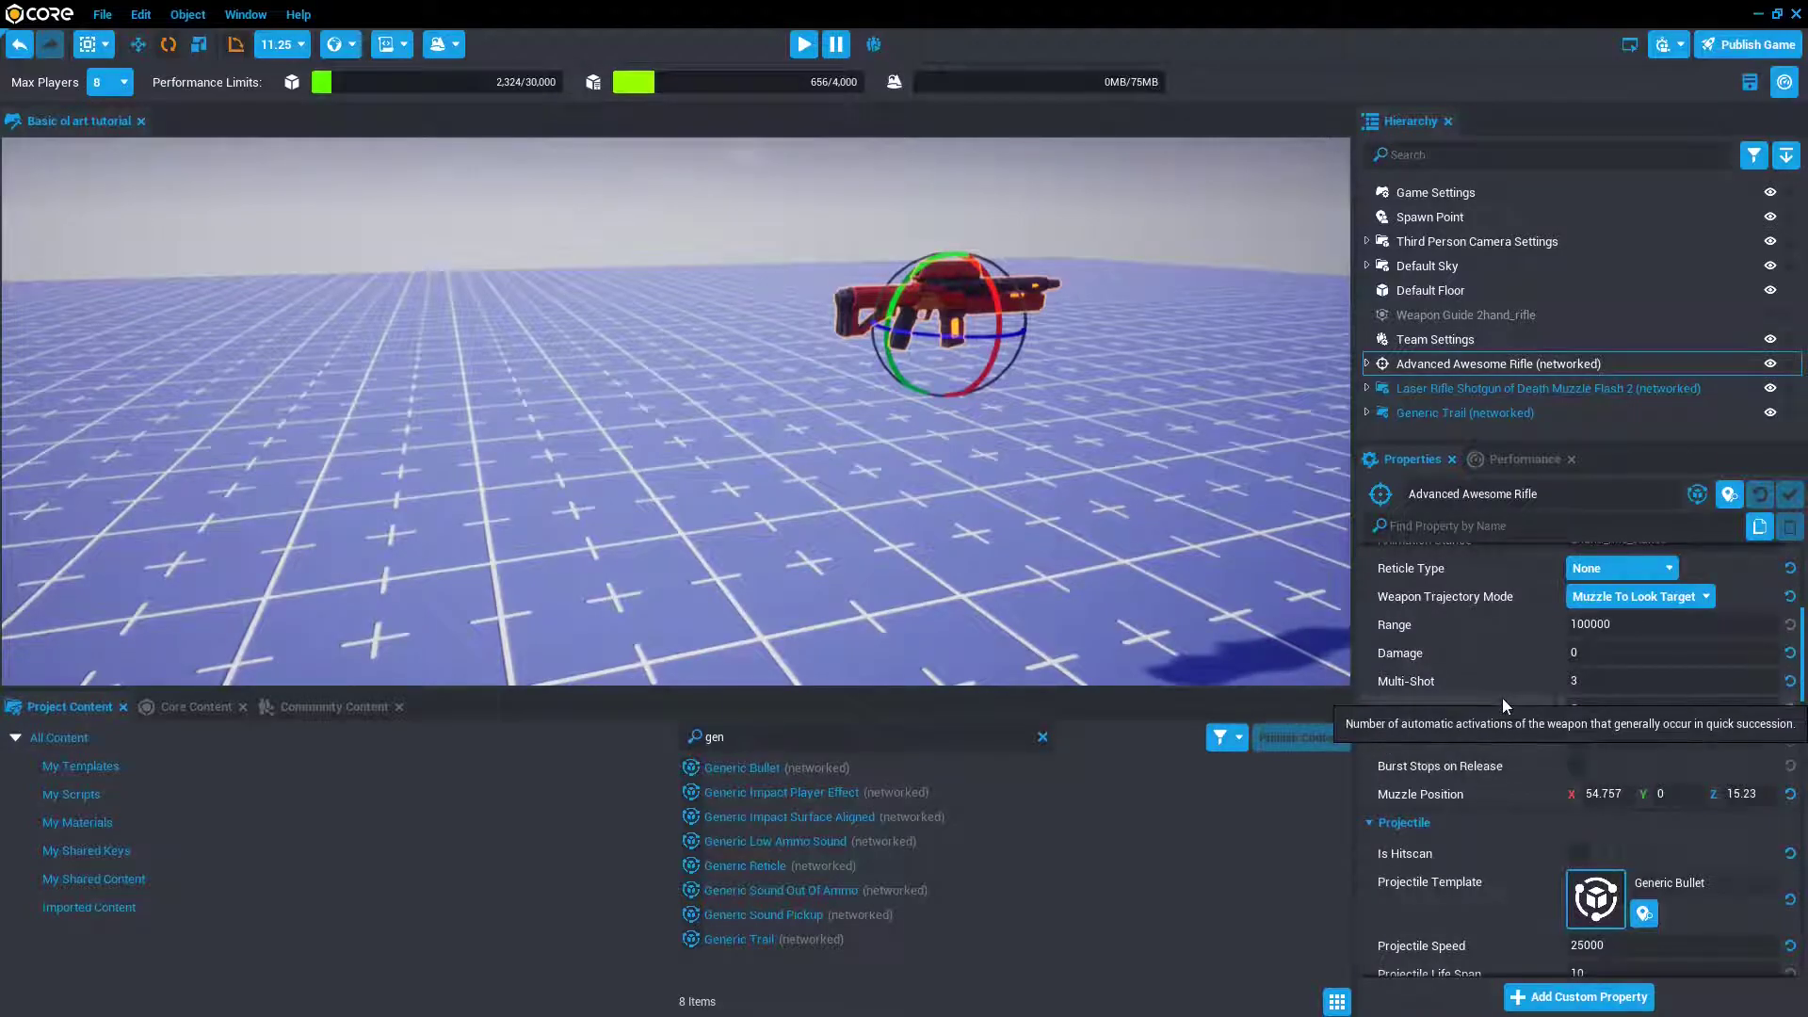
scroll(979, 328, up, 3)
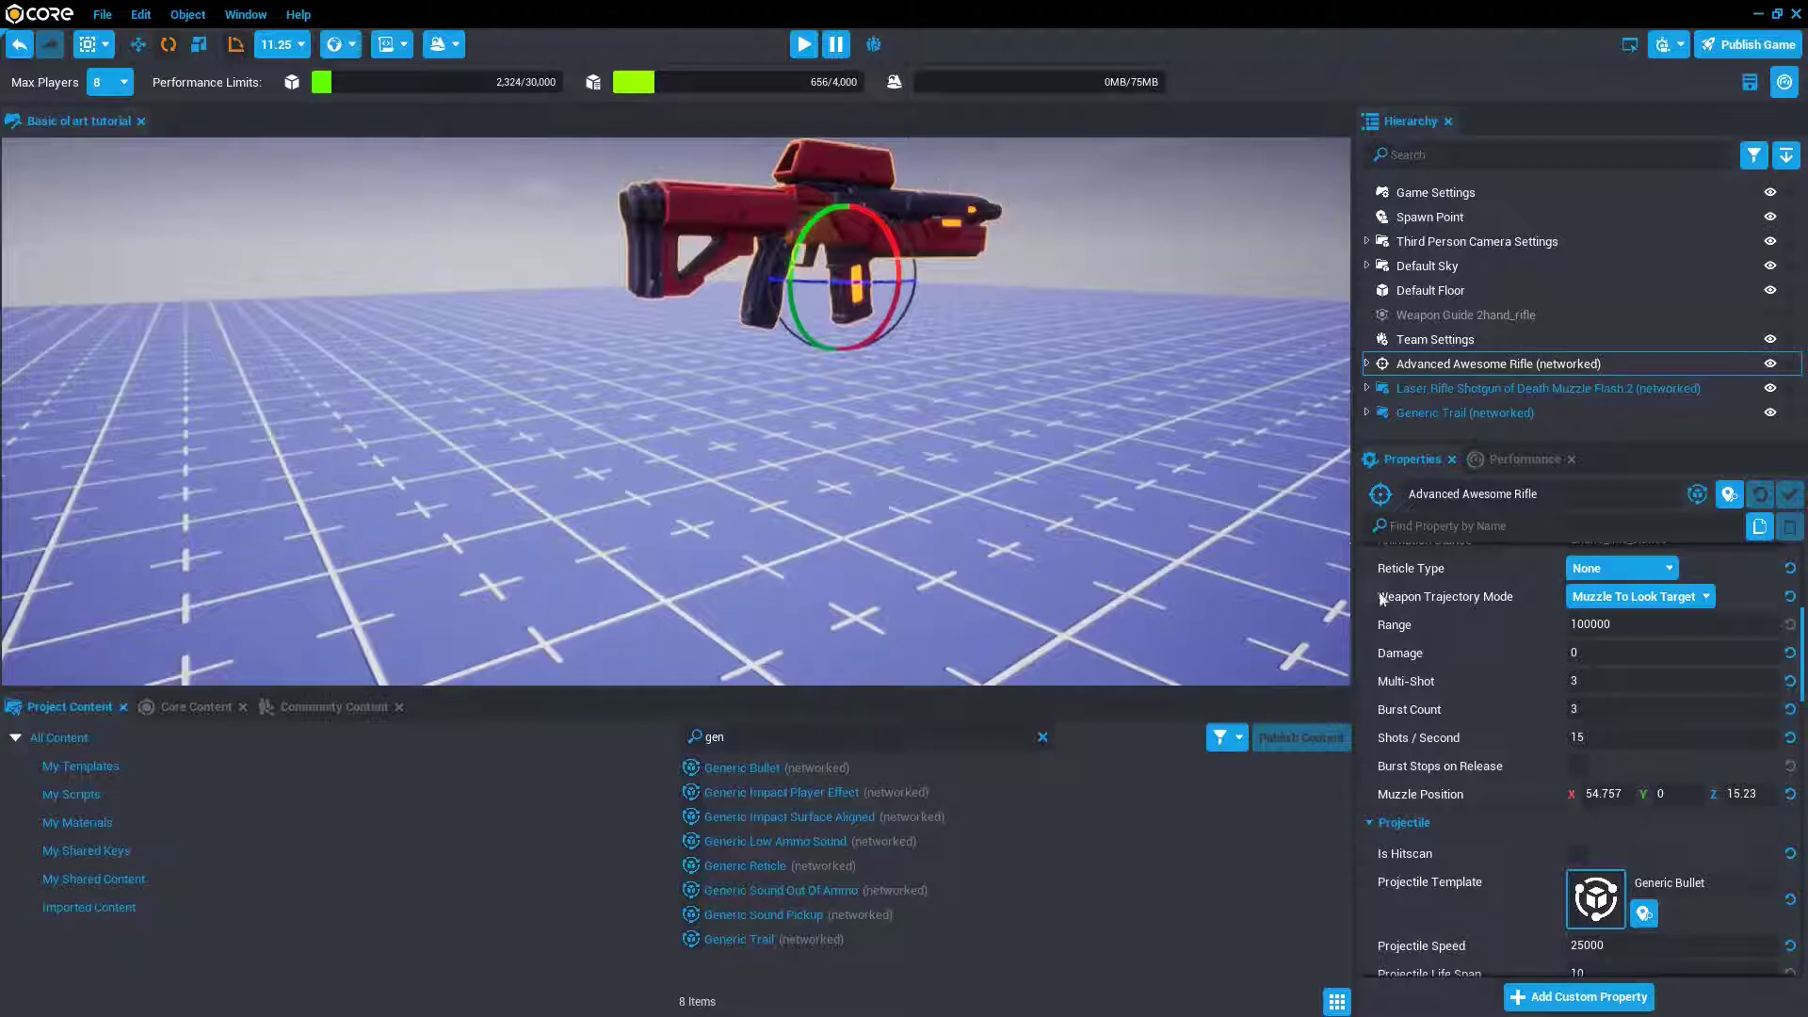
click(1573, 680)
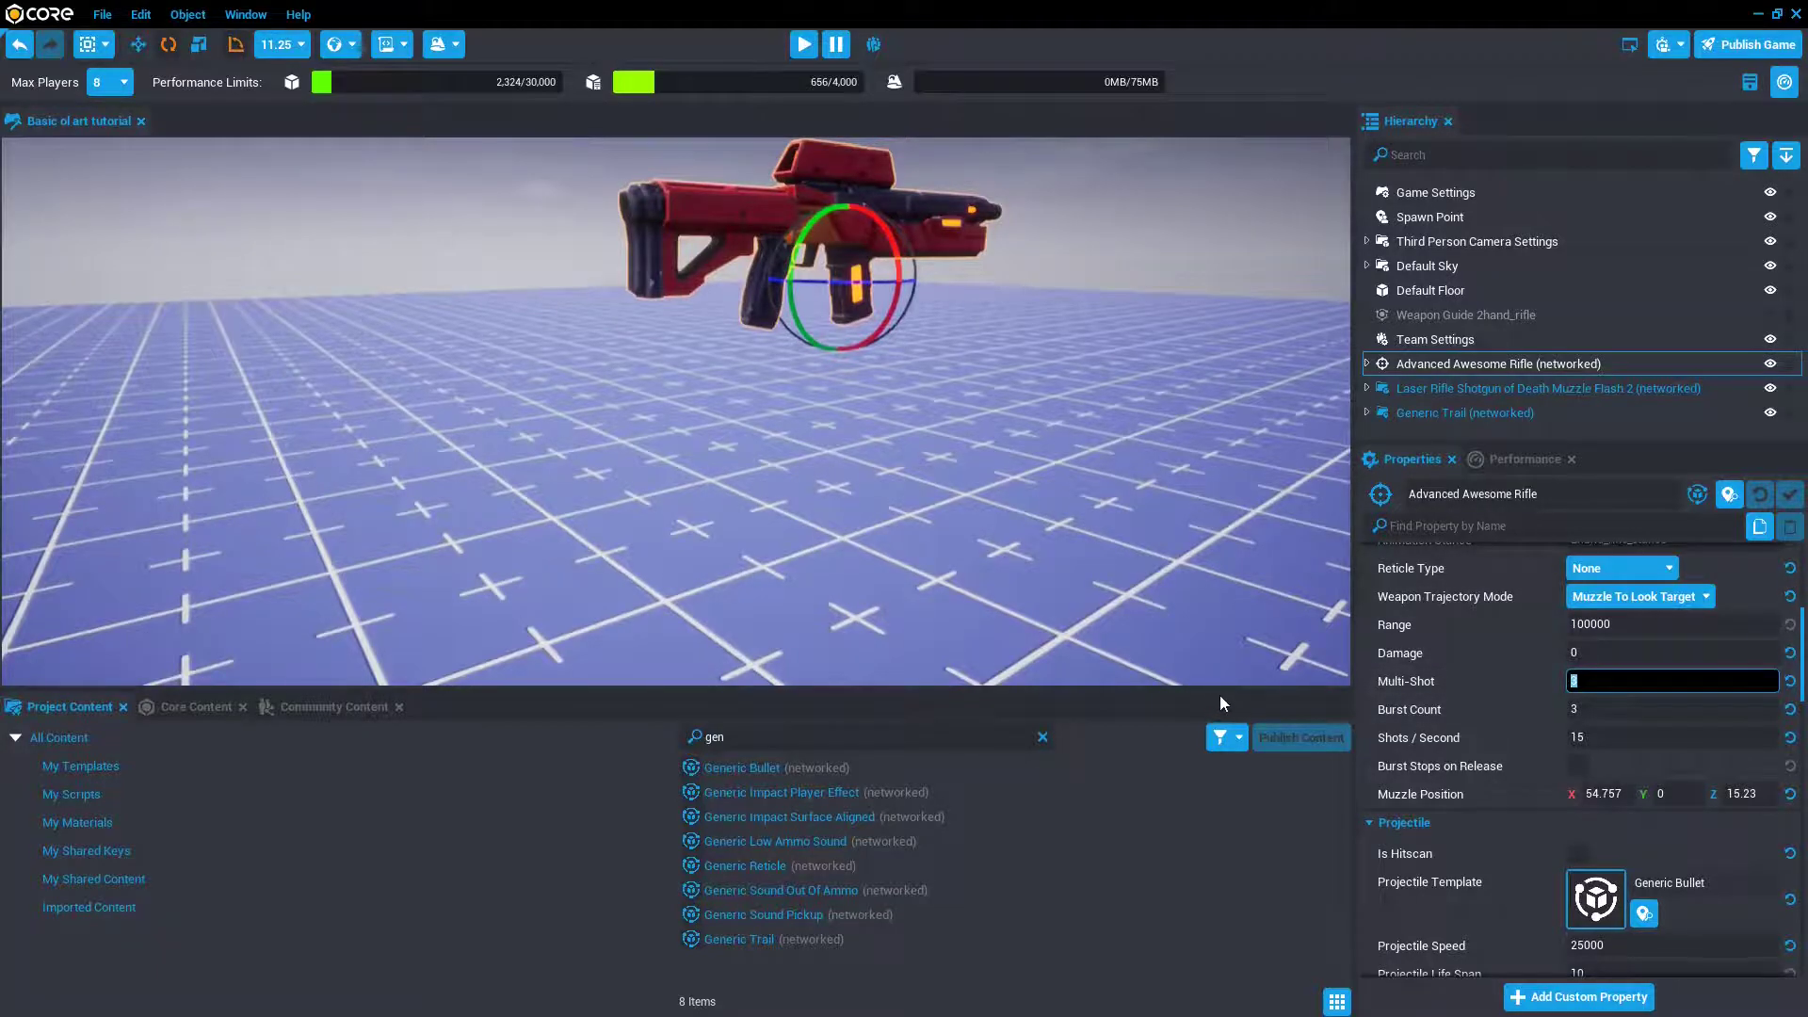
text(15)
key(Return)
- Examine the rifle from several angles and review its Shots / Second and neighbouring weapon settings
key(f)
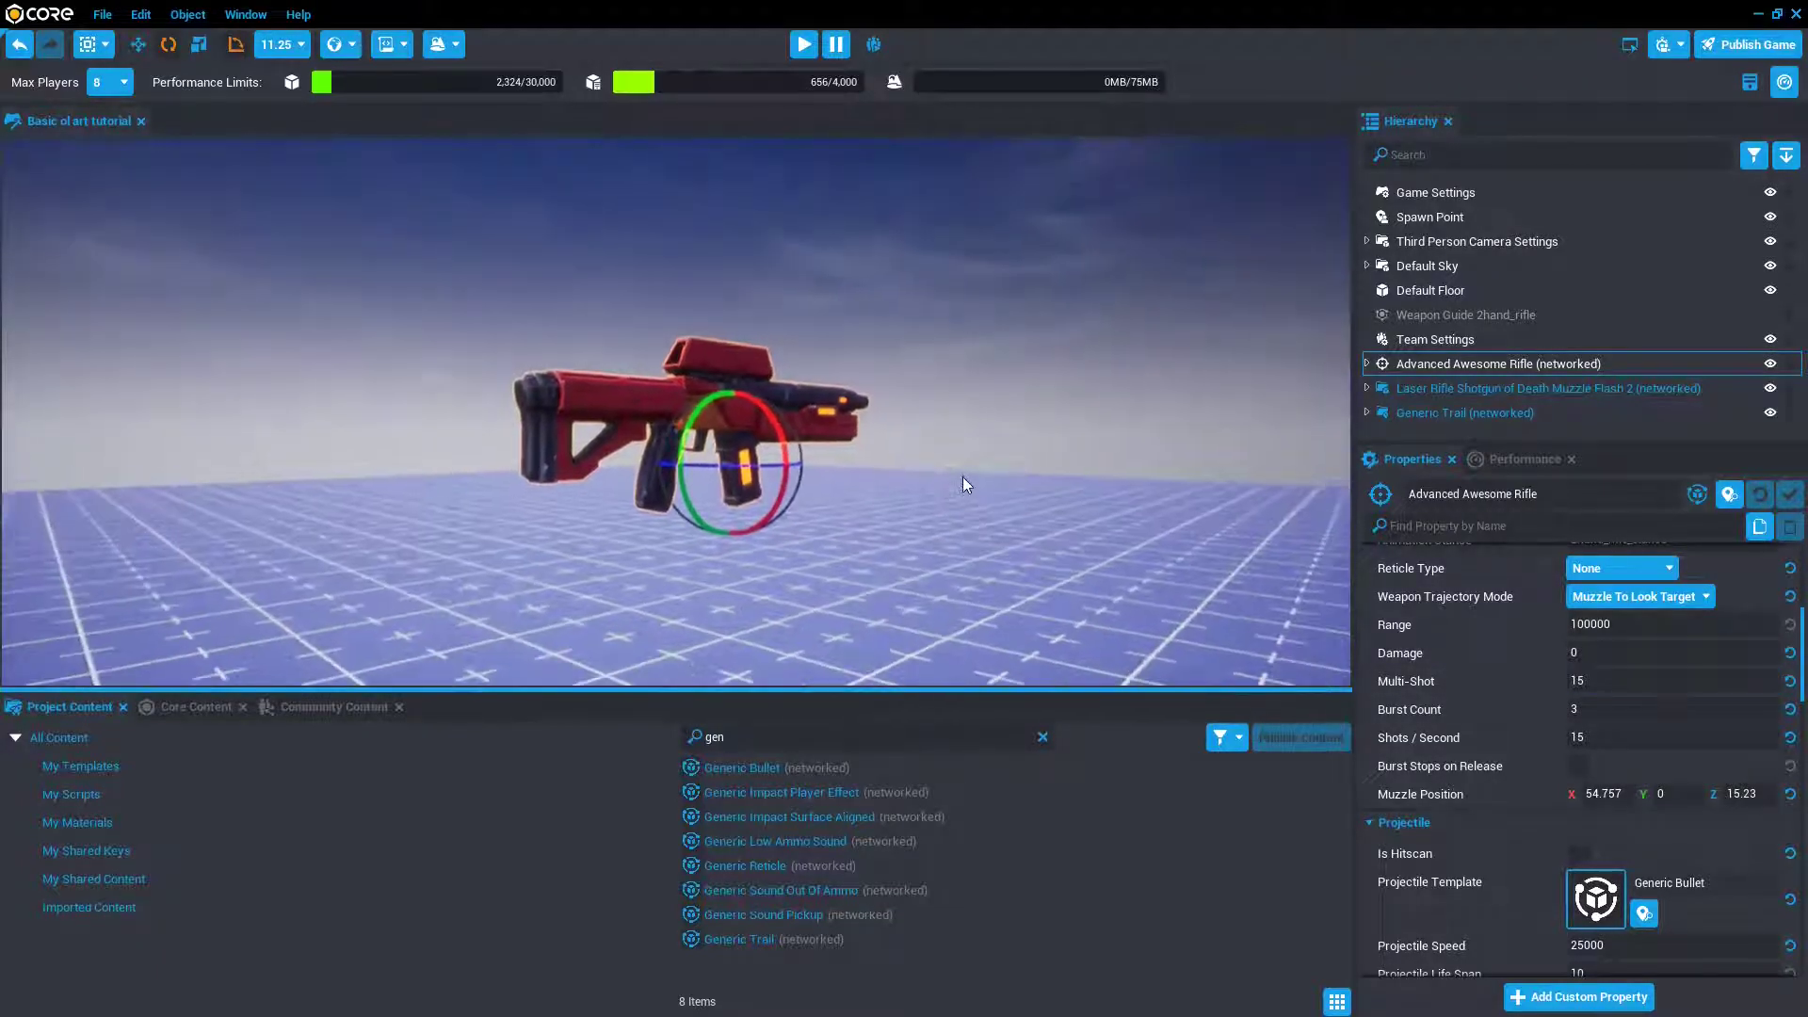
right_drag(963, 477, 980, 500)
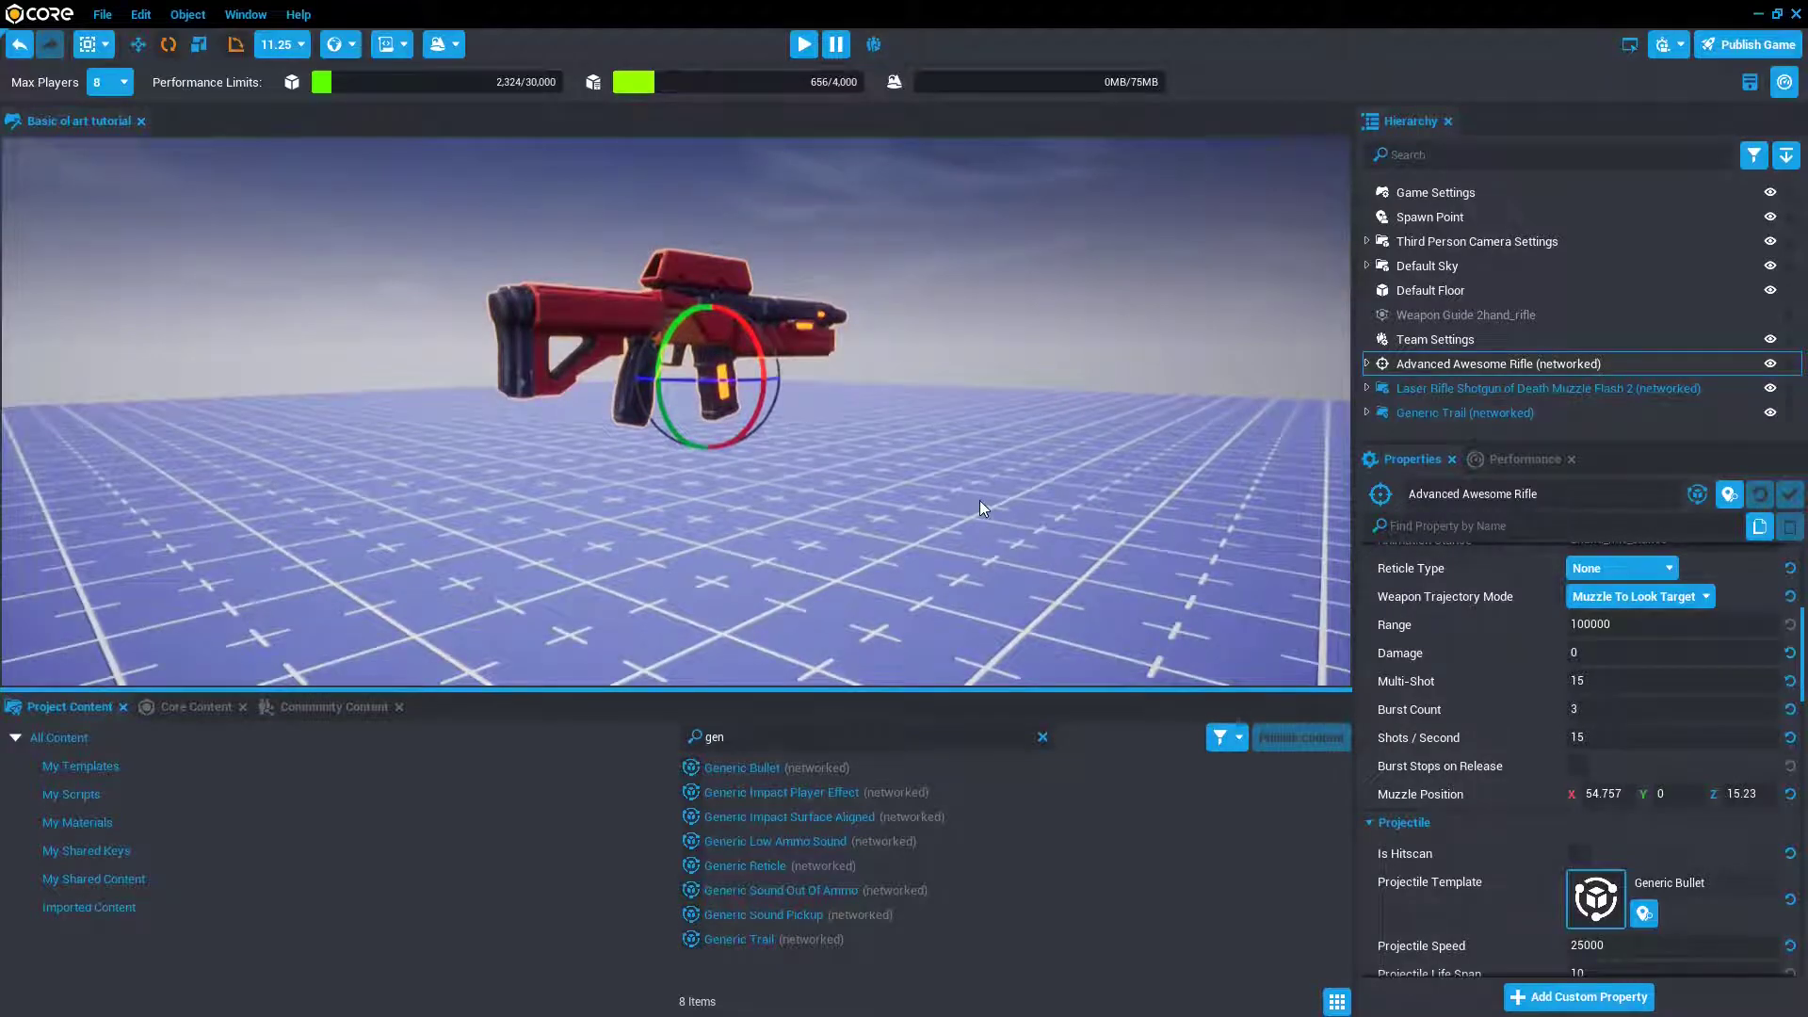
mouse_move(1478, 738)
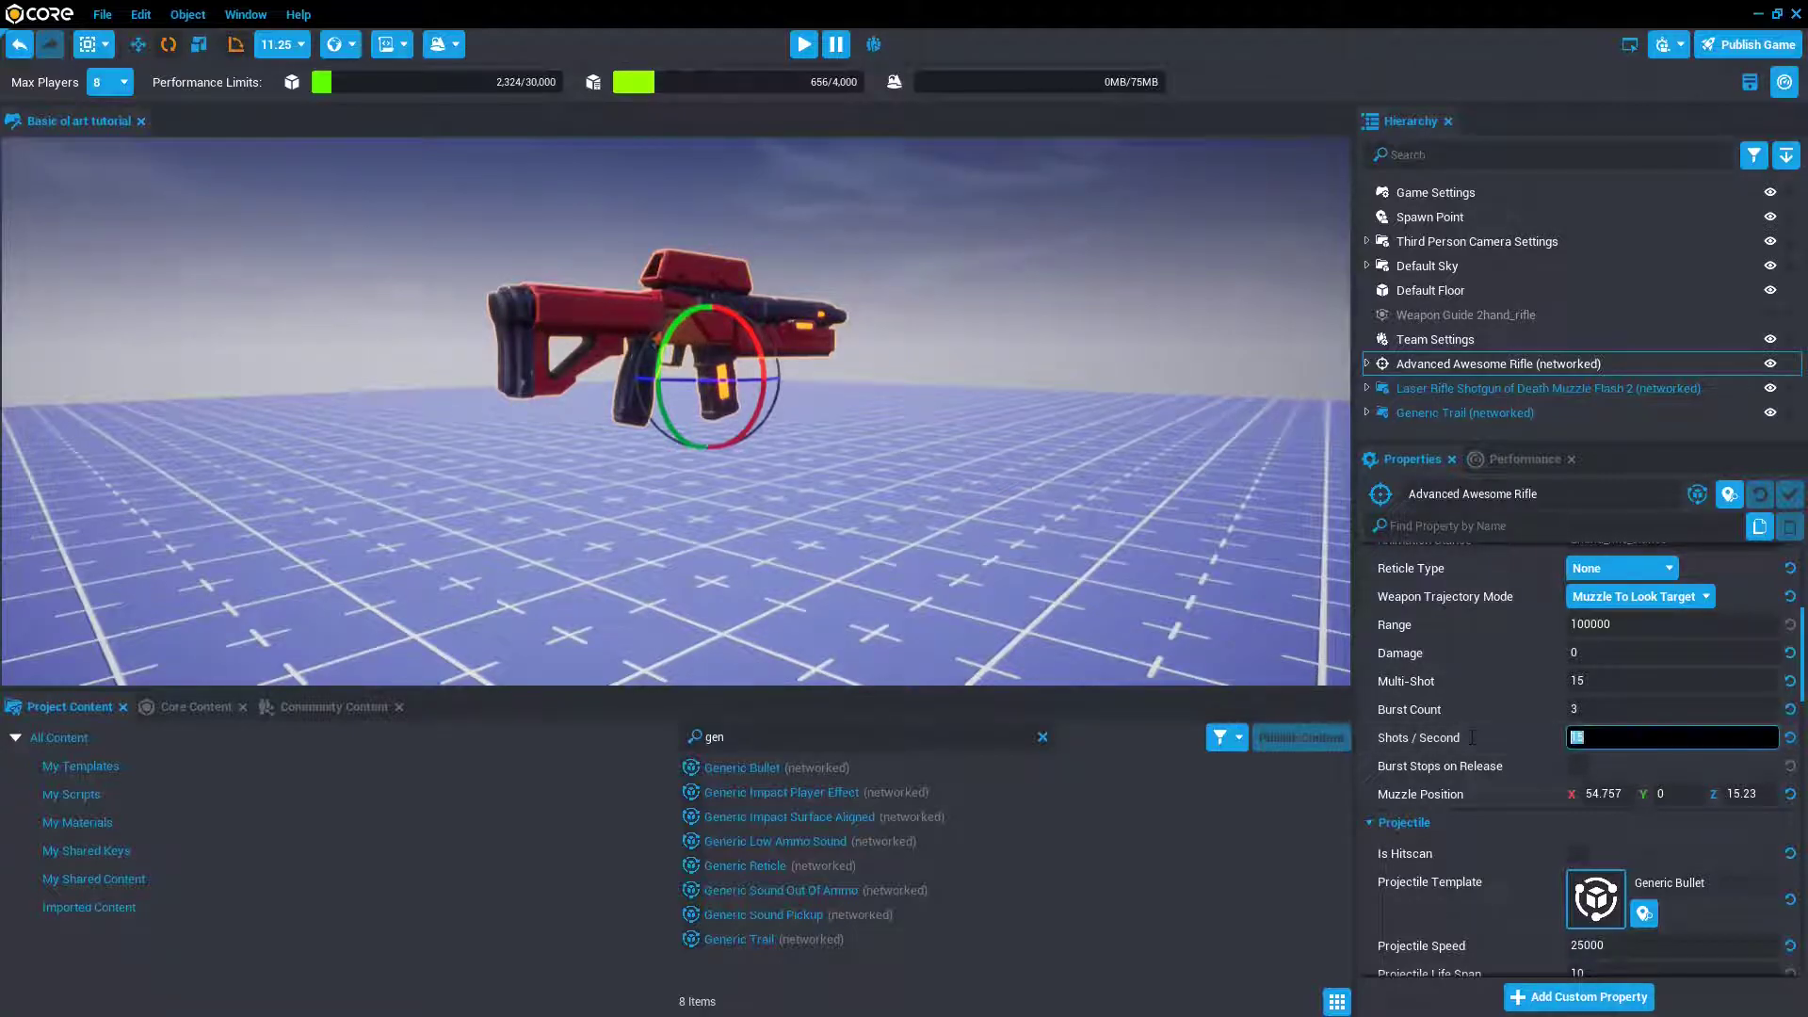
click(1610, 737)
right_drag(1073, 518, 1052, 559)
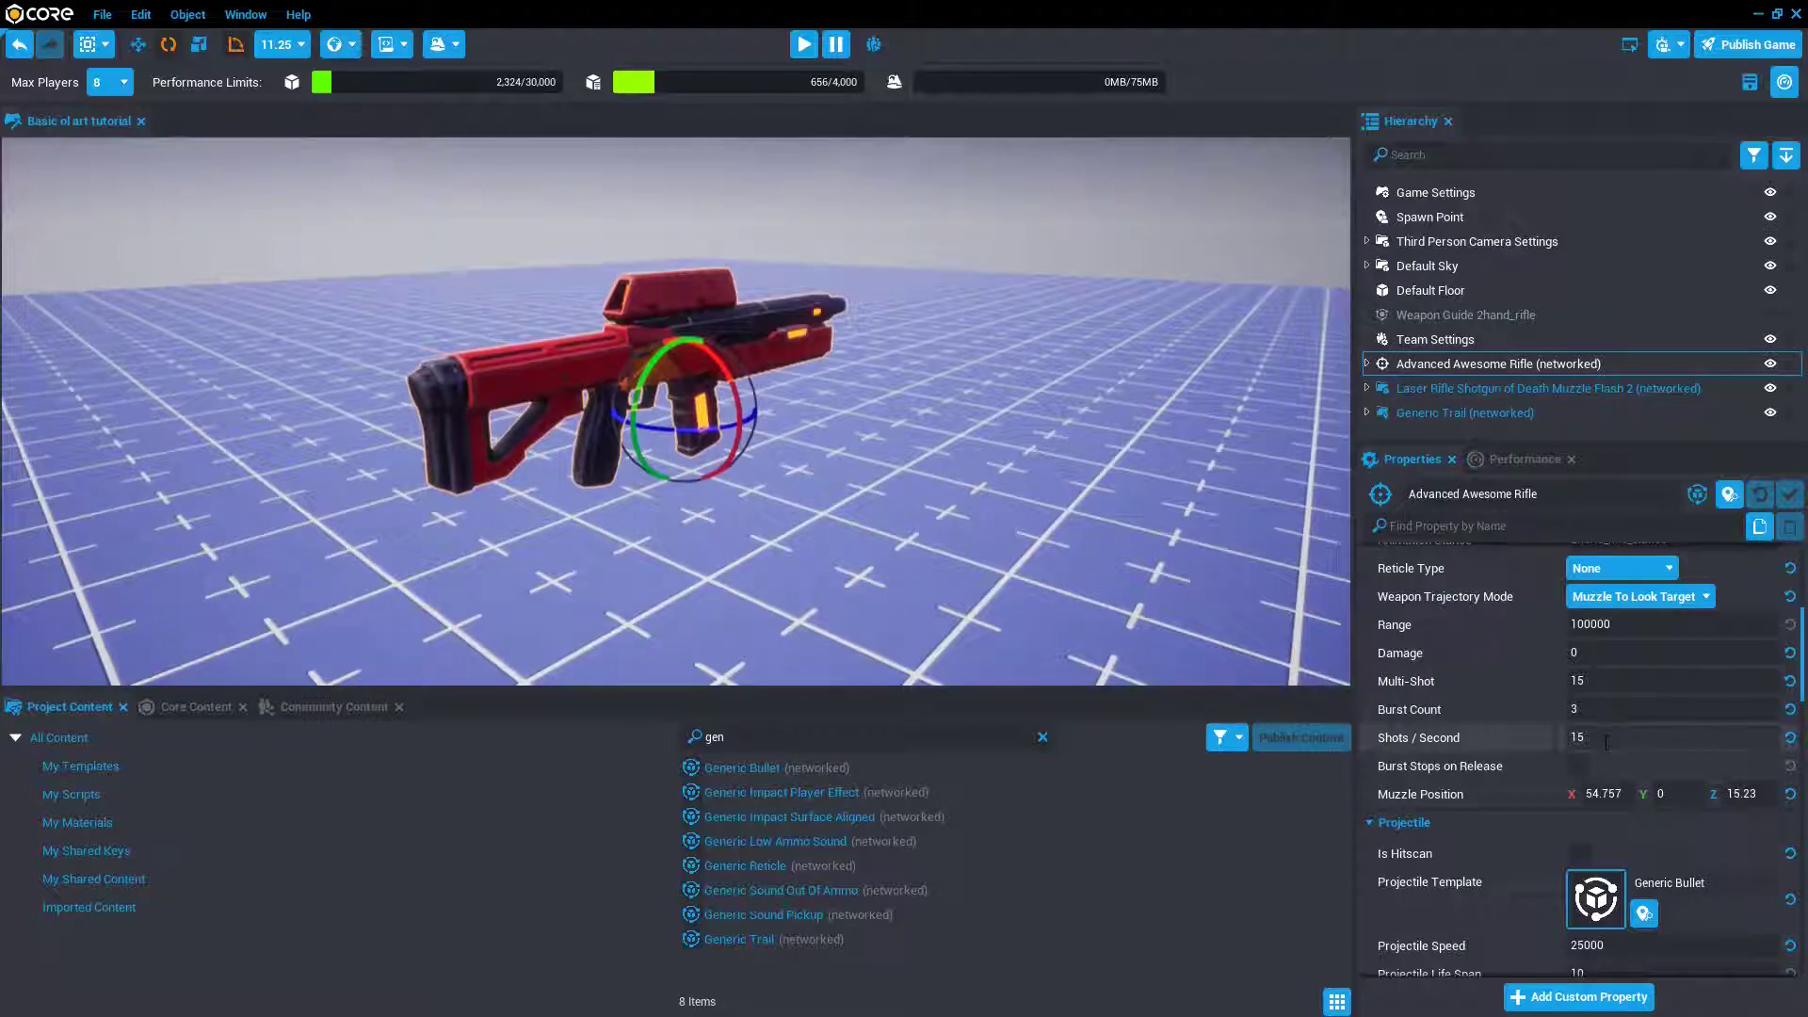
right_drag(973, 432, 801, 443)
scroll(998, 416, down, 4)
scroll(978, 400, up, 4)
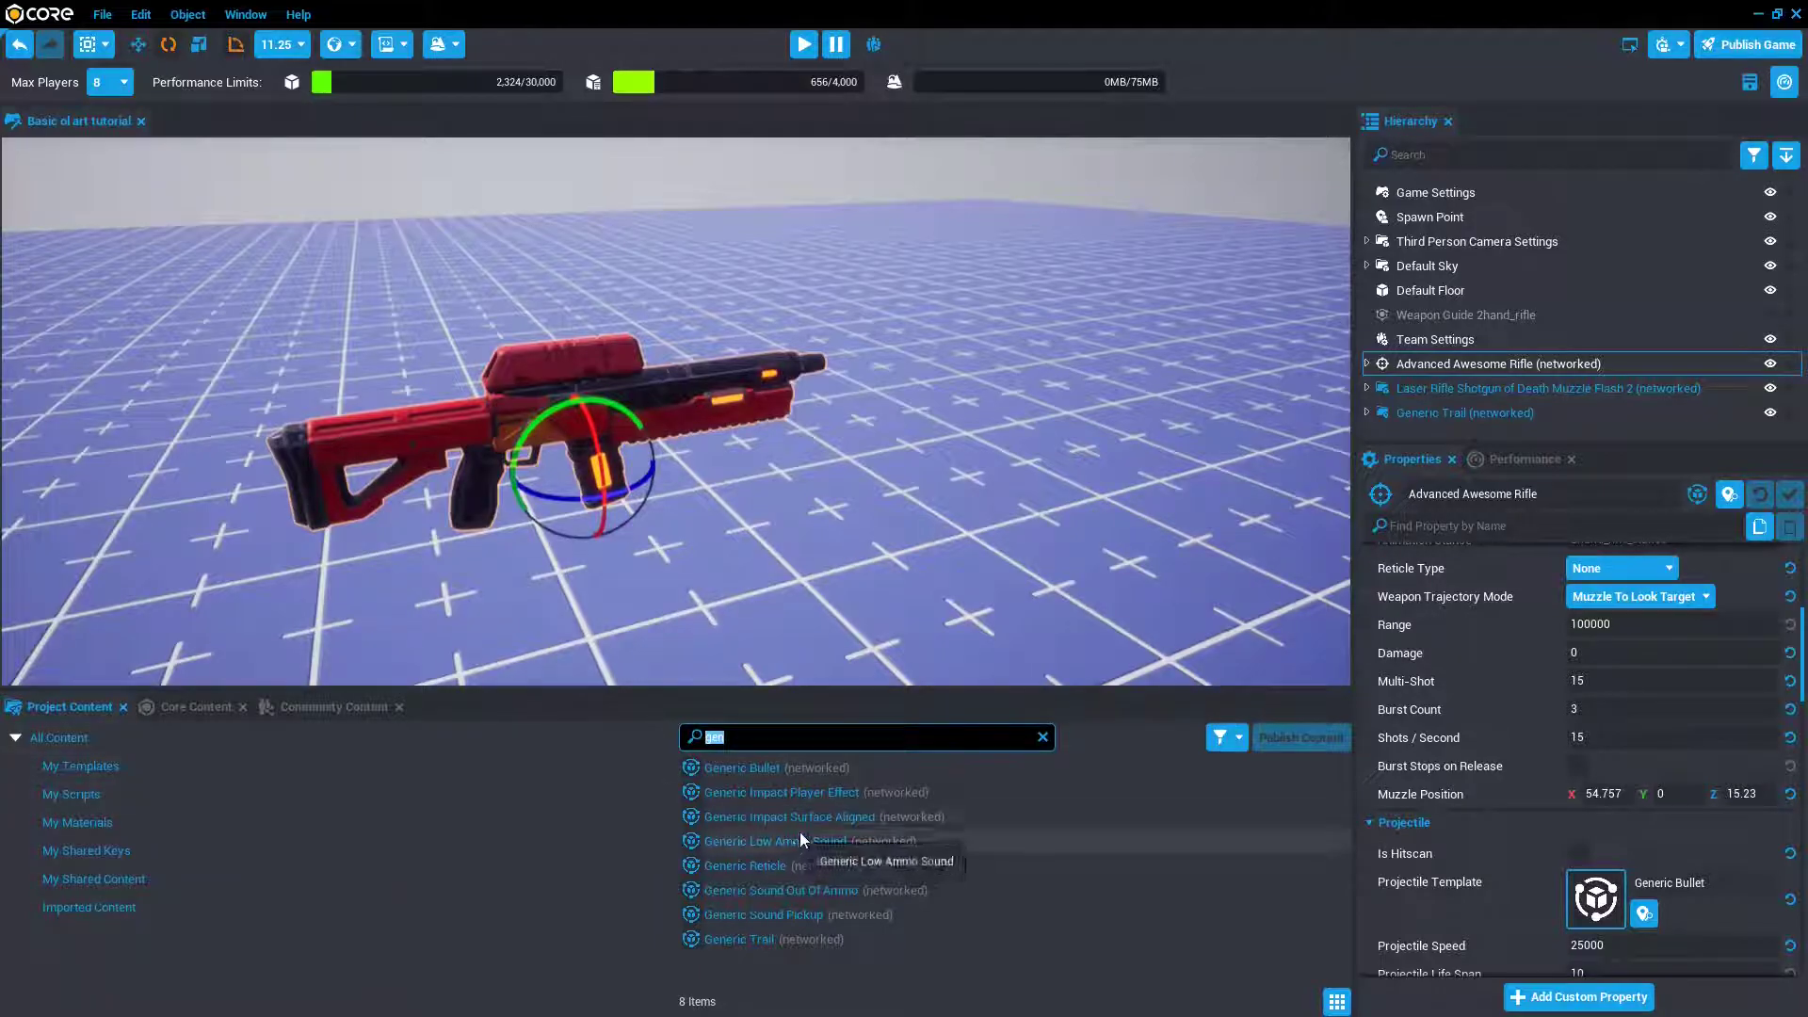
- Place the Generic Impact Surface Aligned template on the floor near the rifle and focus the view on it
drag(800, 821, 956, 538)
key(w)
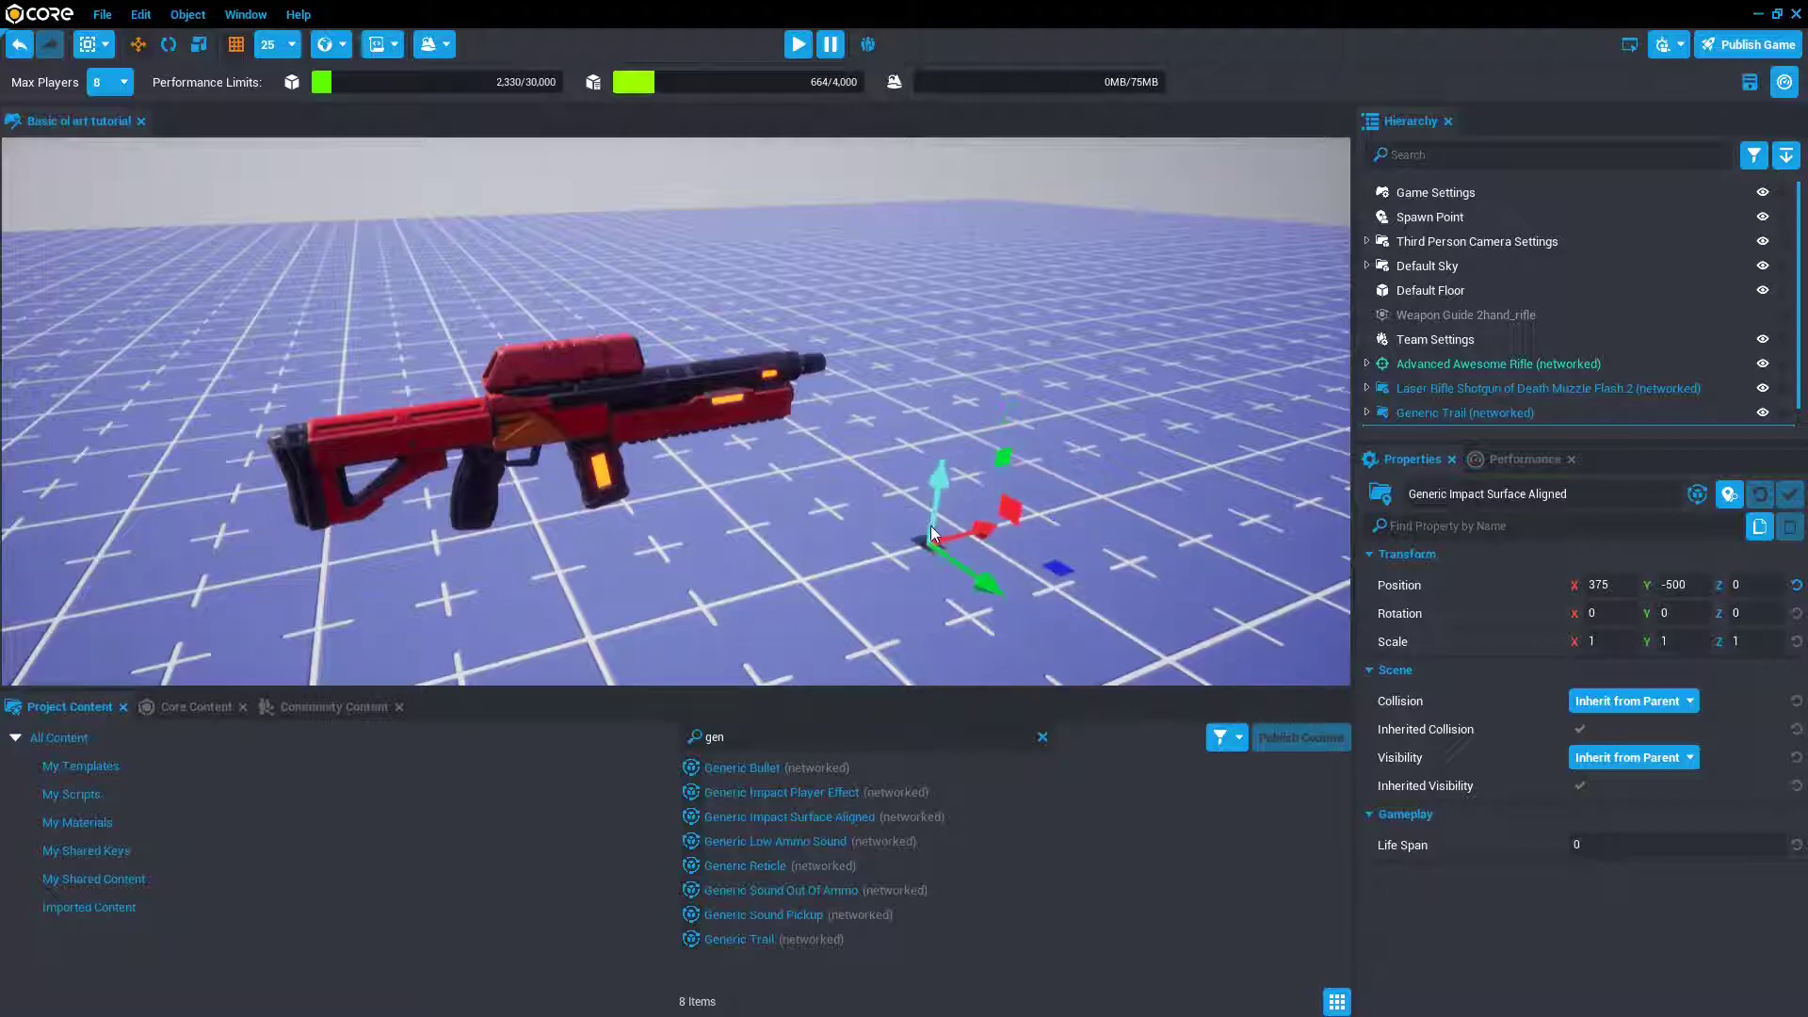
key(f)
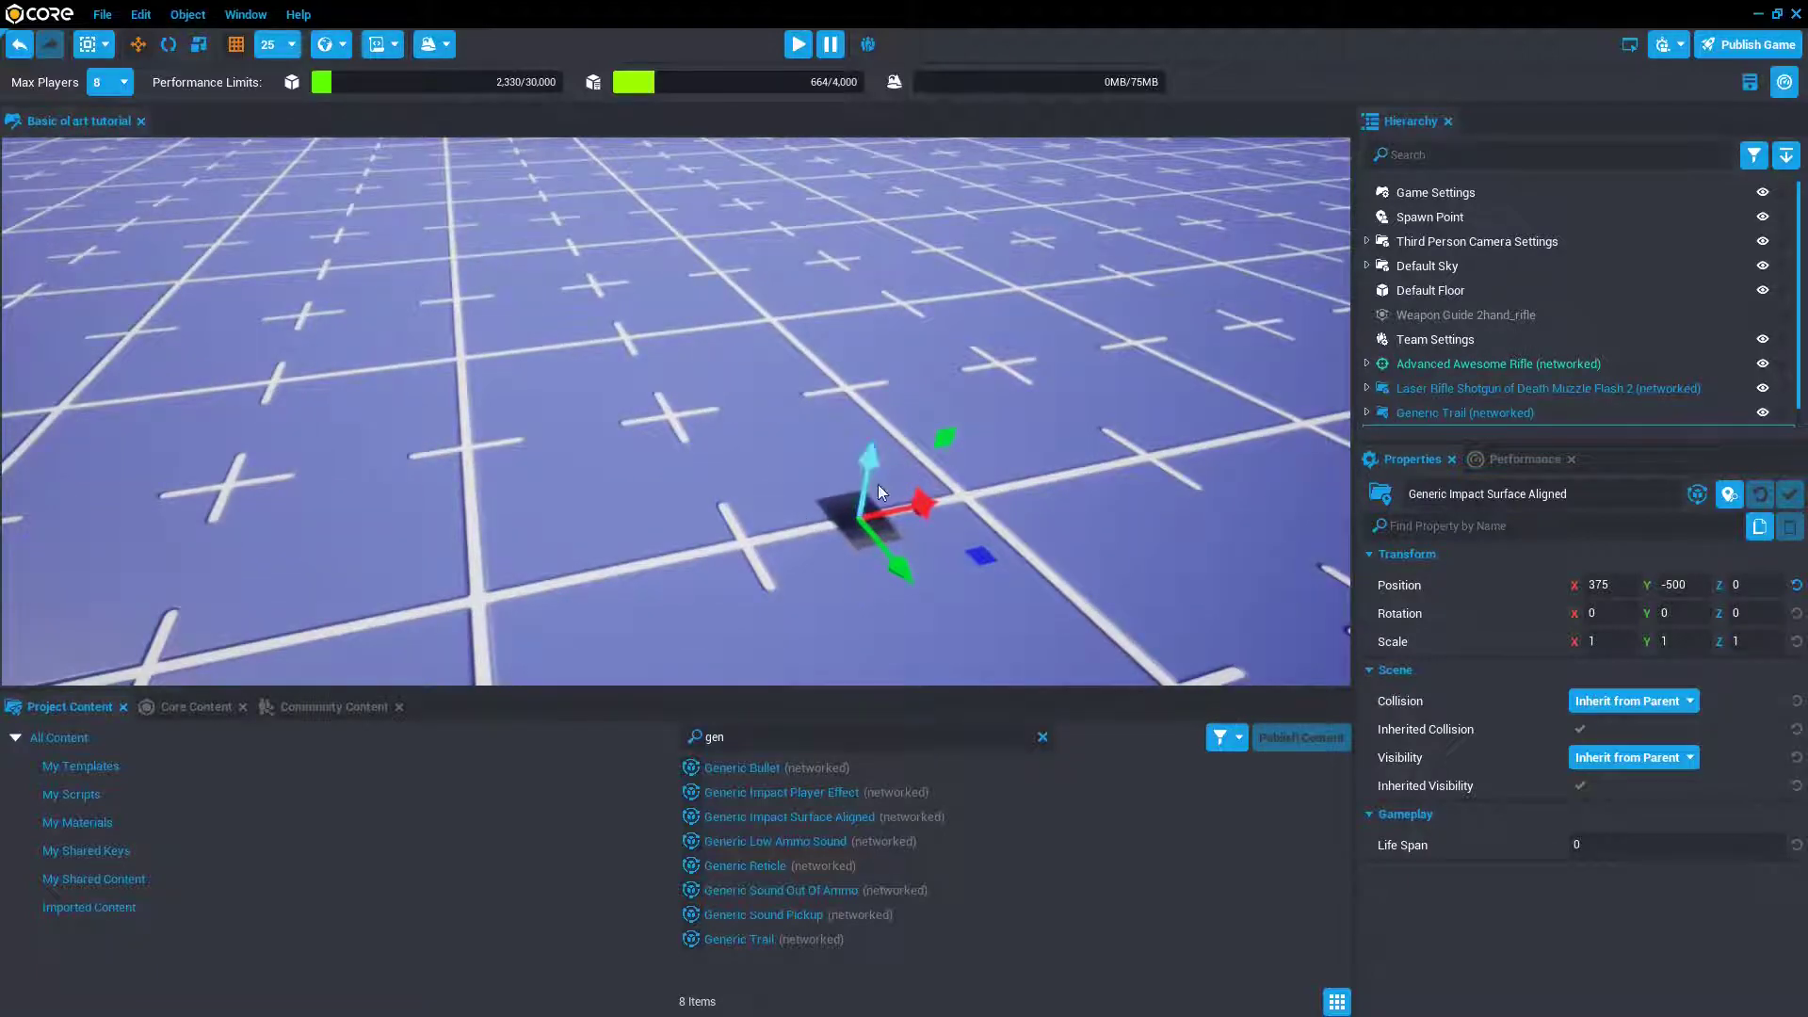
- Browse the Core Content decals and place Decal Military Posters 01 on the floor beside the impact template
click(196, 706)
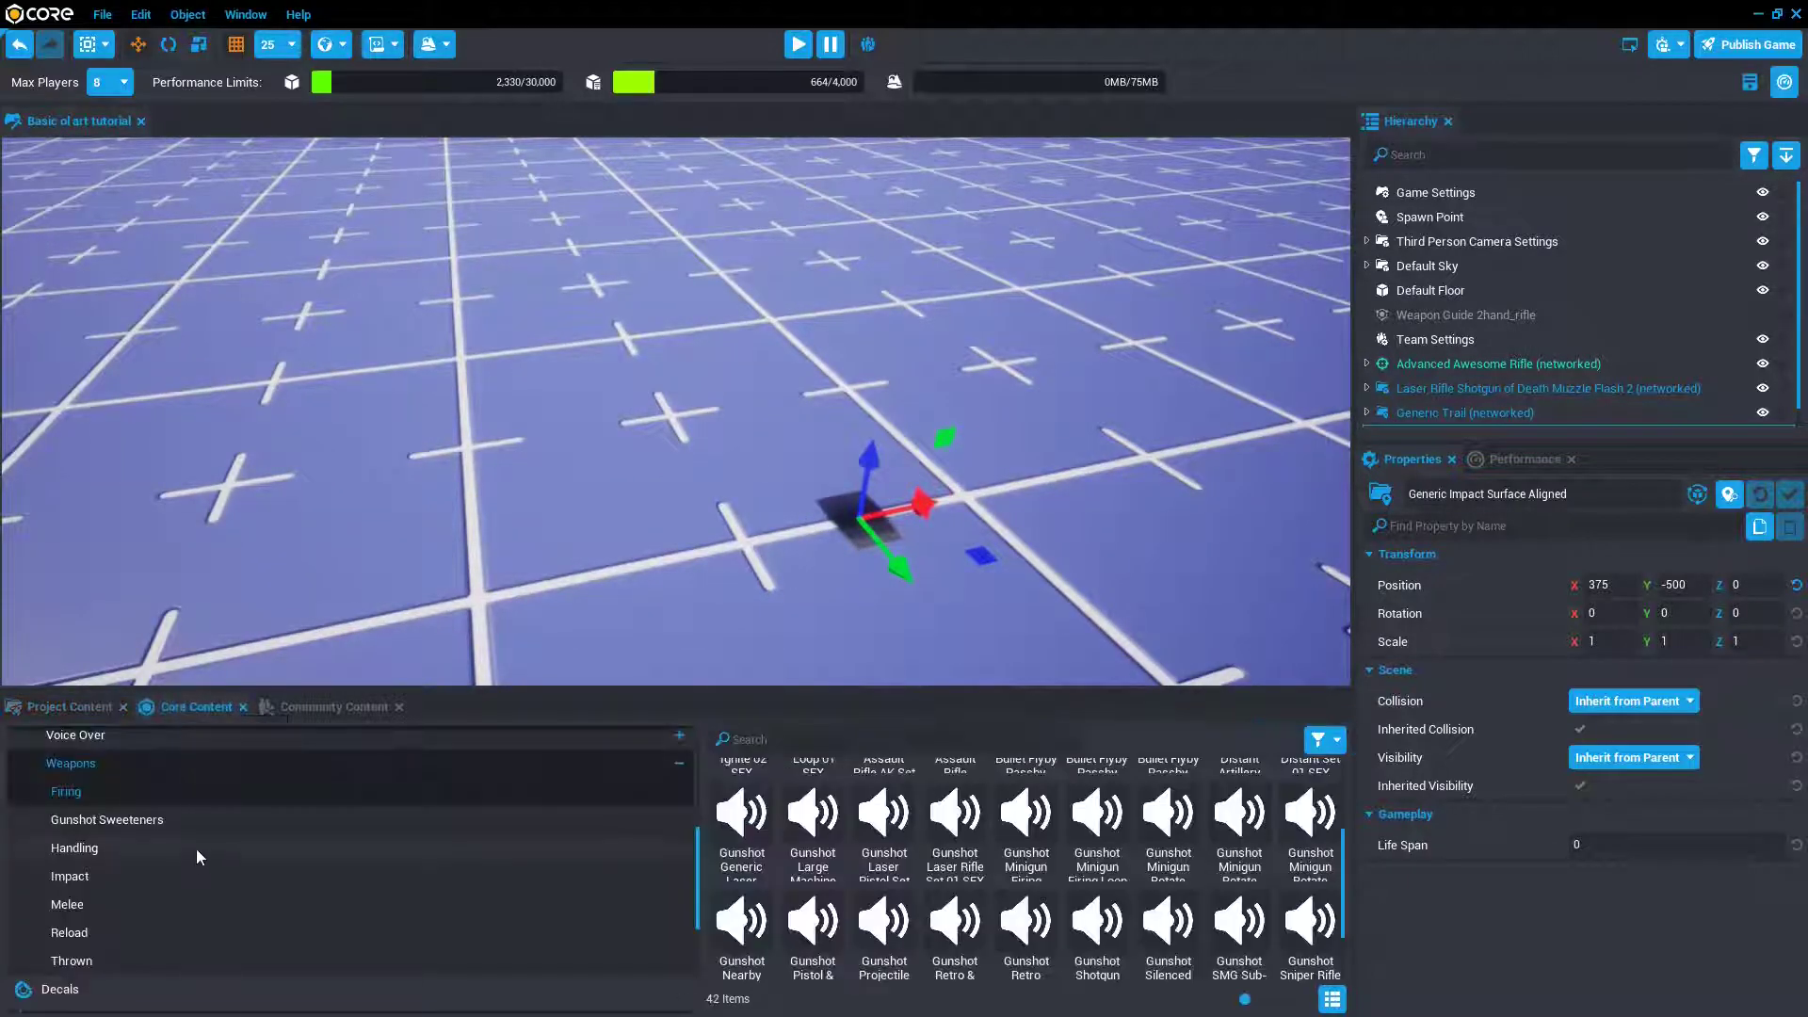
scroll(120, 864, up, 2)
click(116, 857)
scroll(117, 855, up, 4)
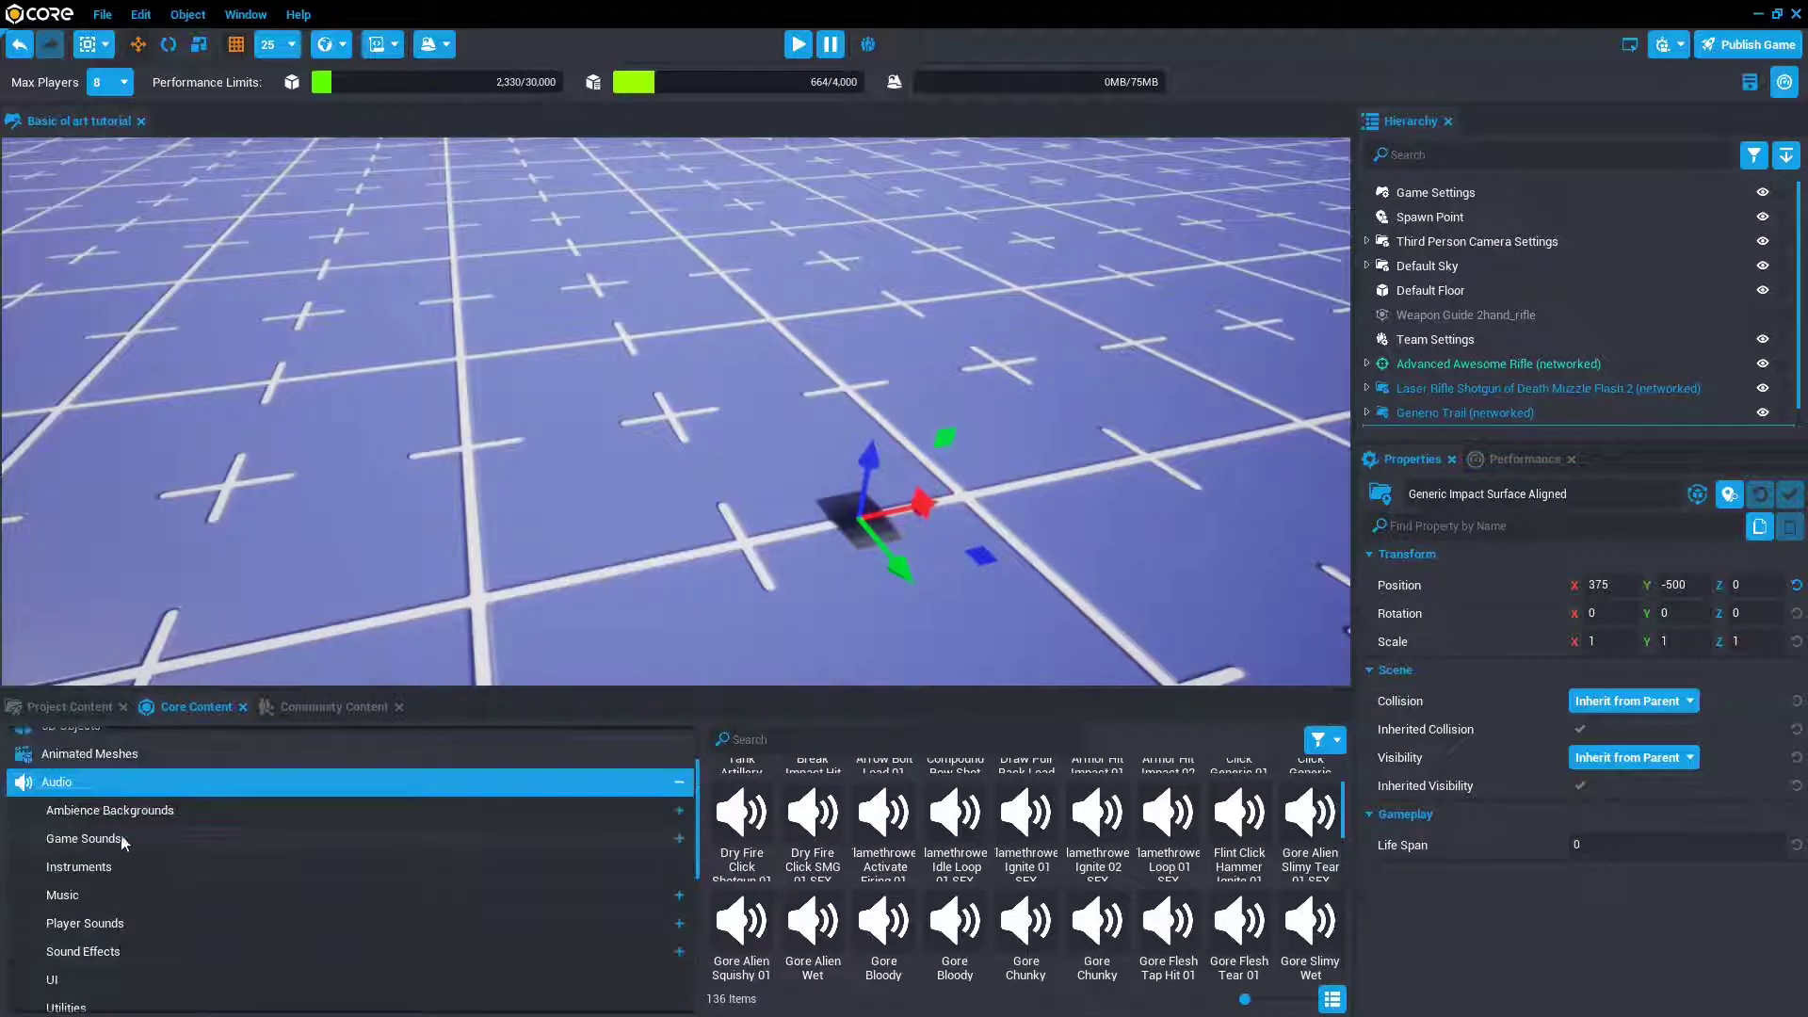
click(110, 785)
click(94, 812)
scroll(445, 550, down, 4)
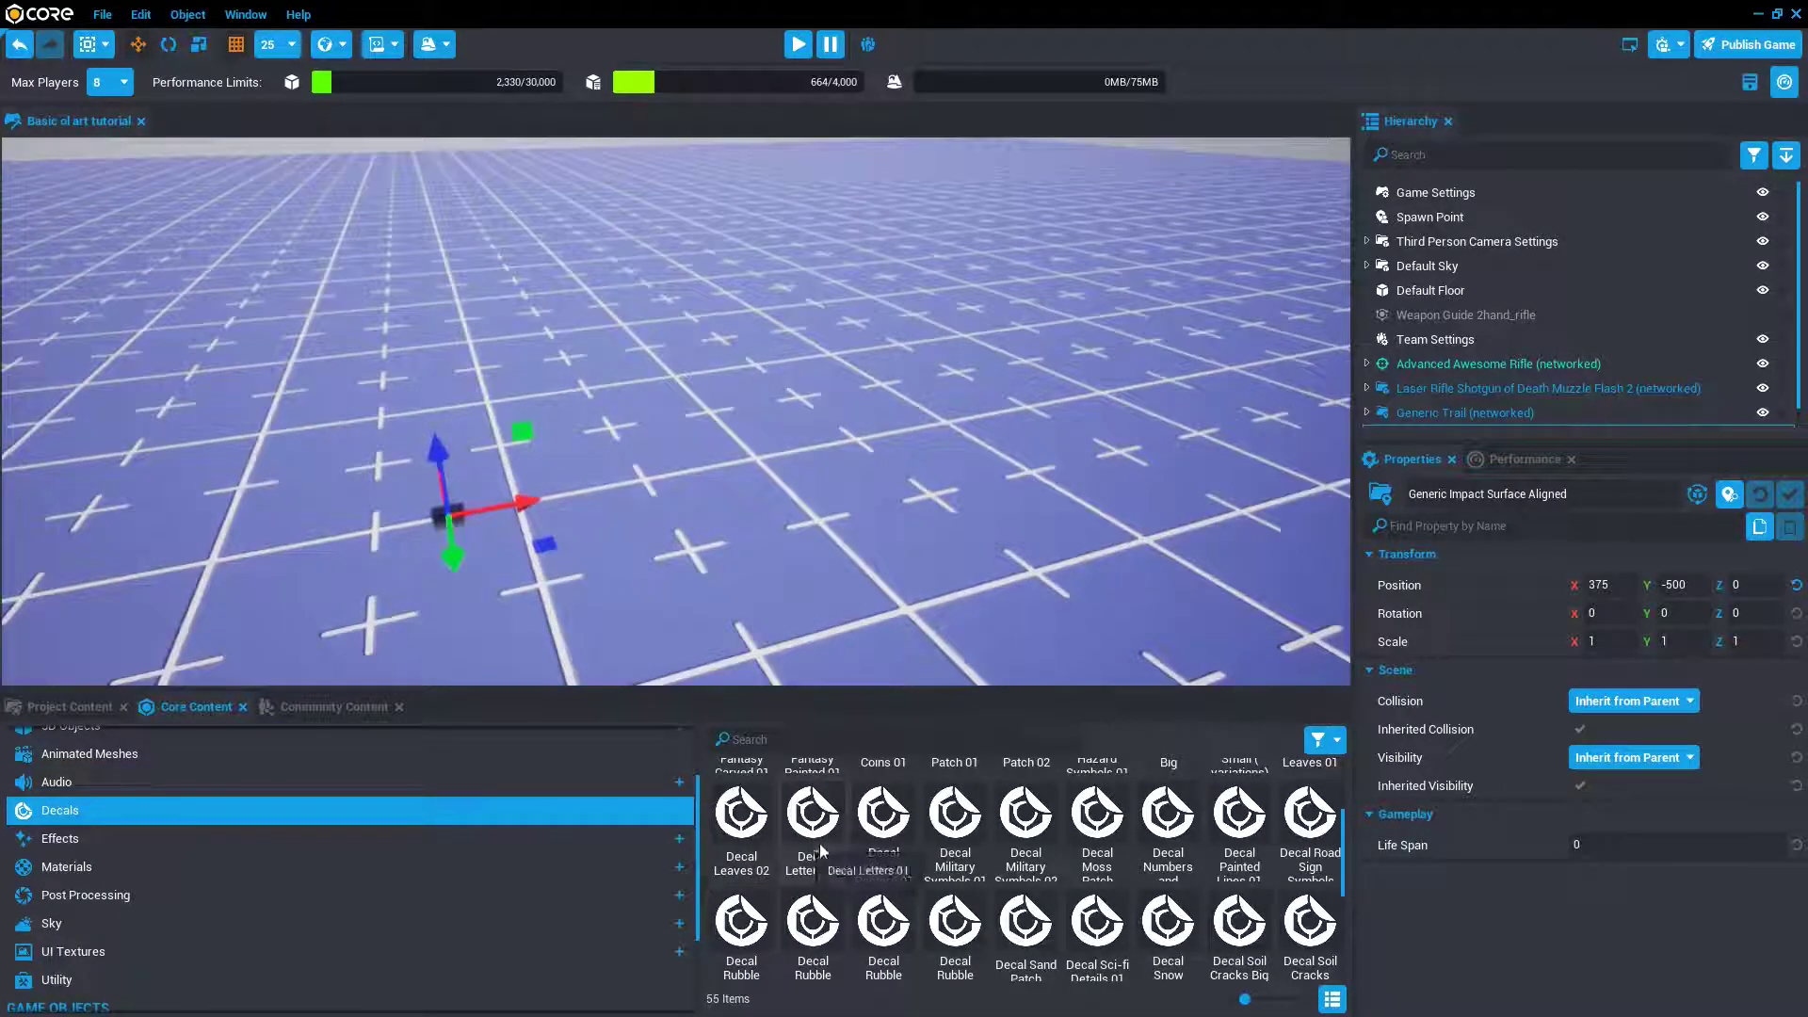
drag(819, 850, 987, 456)
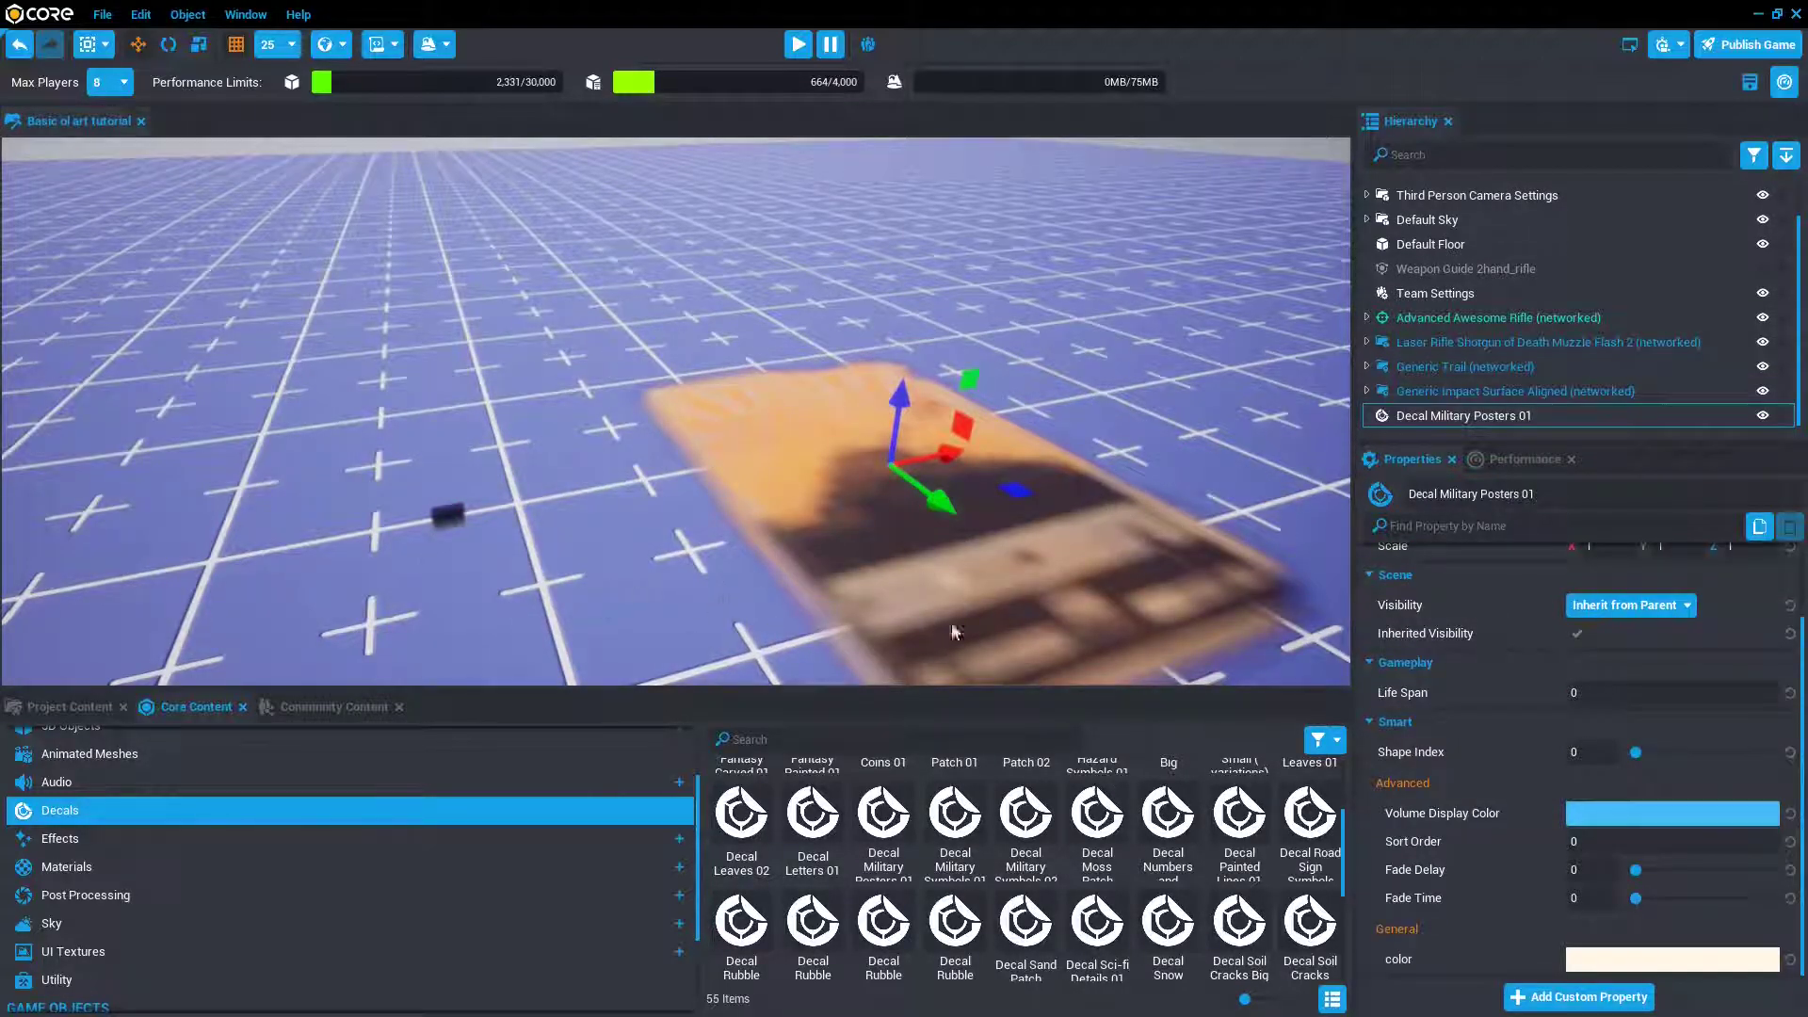
- Display the scene gizmos and try adjusting the poster decal while examining its projection box from several angles
right_drag(822, 584, 823, 605)
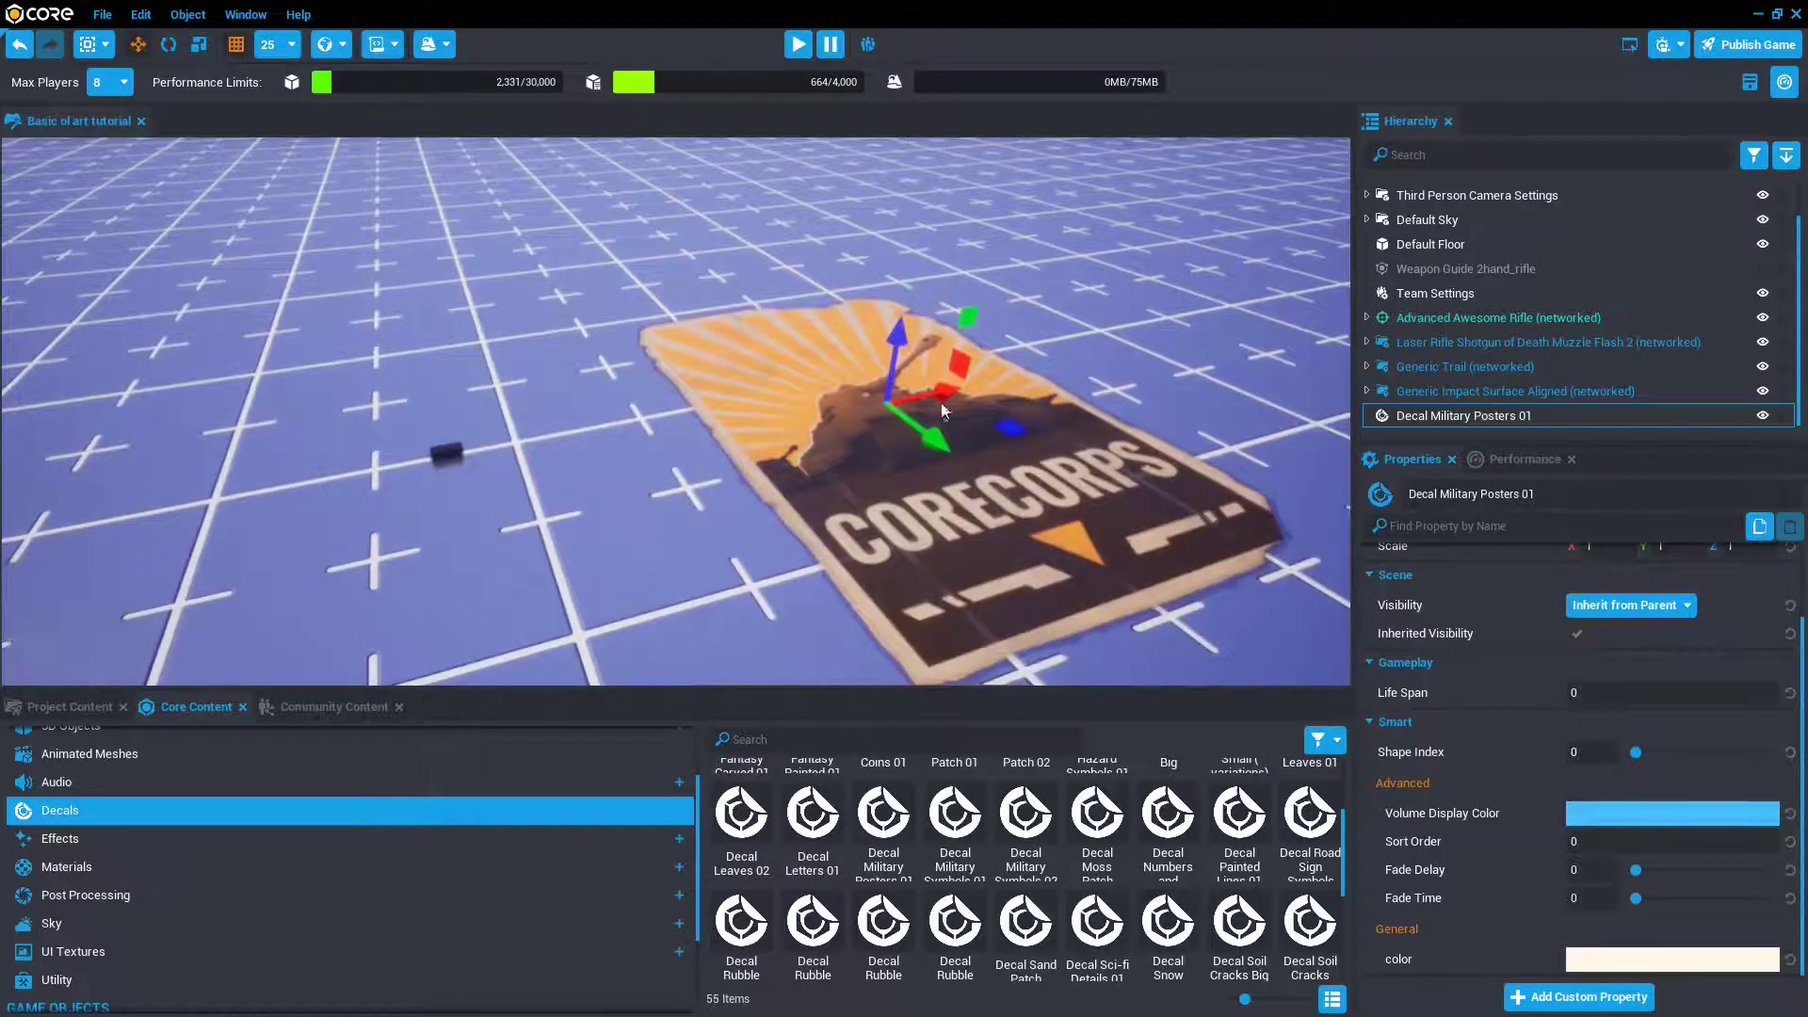
key(v)
right_drag(815, 429, 630, 429)
right_drag(460, 392, 551, 392)
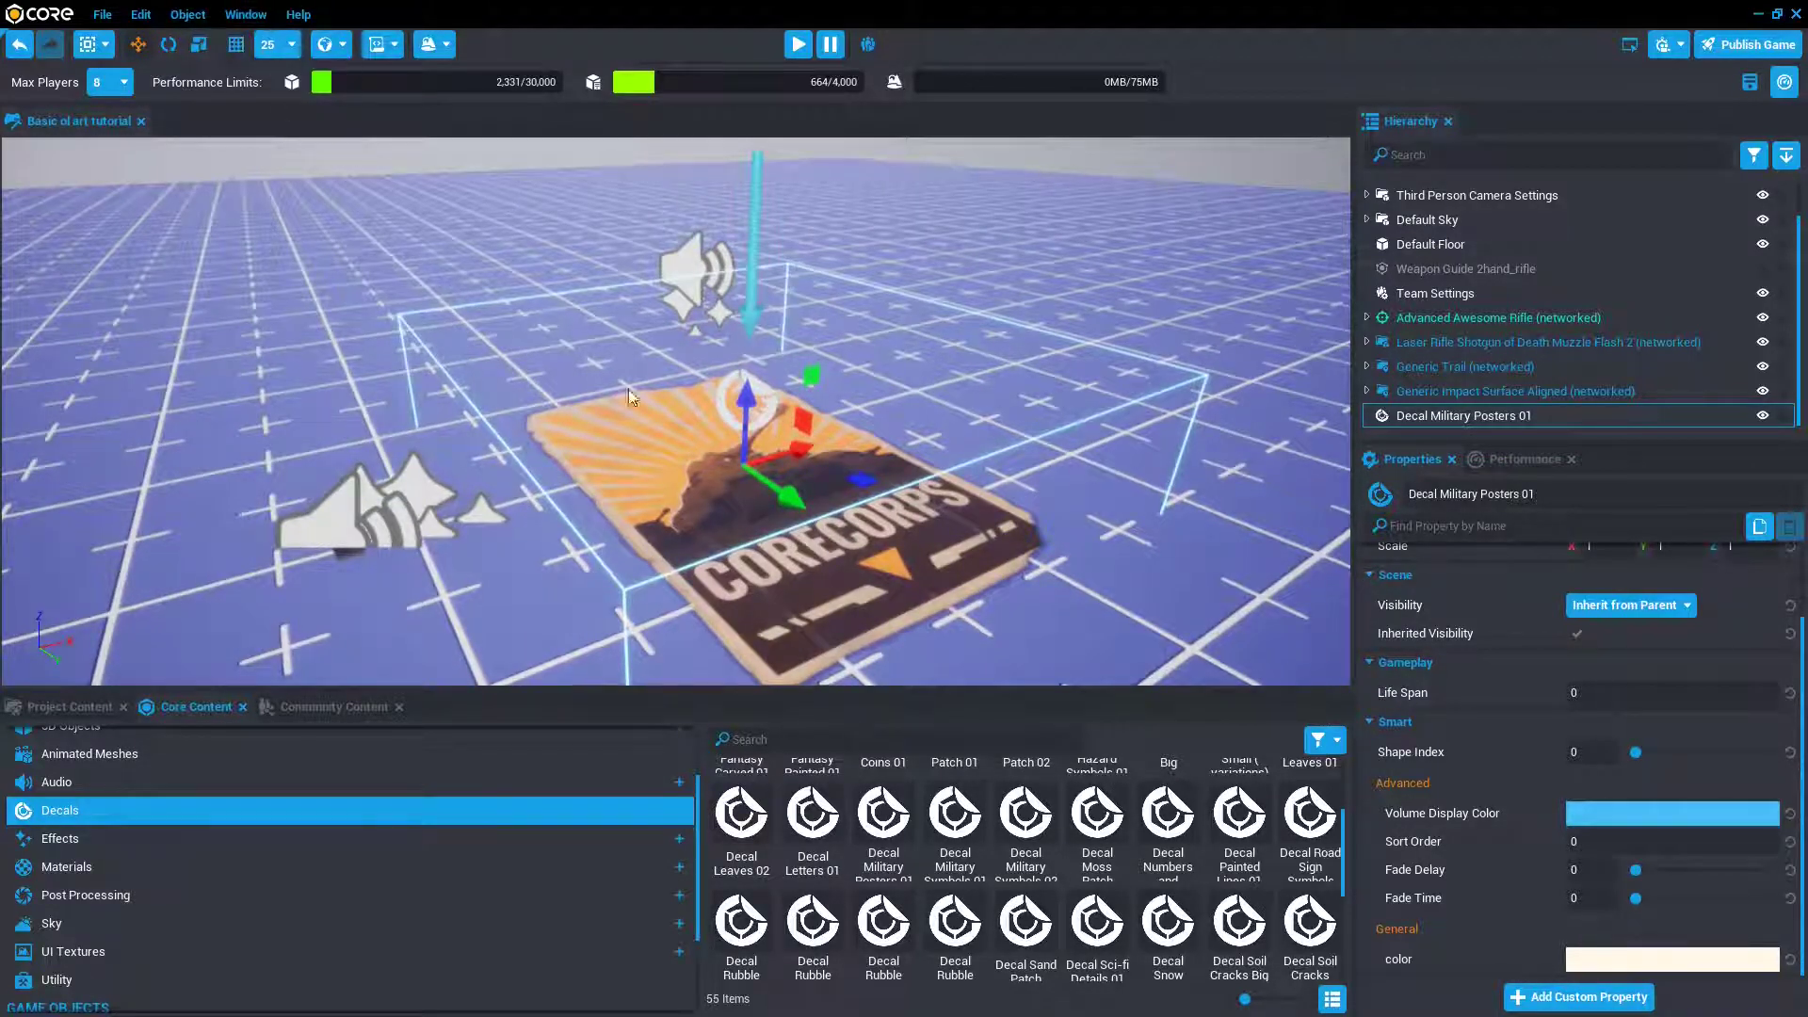
click(169, 45)
drag(764, 415, 828, 368)
- Delete the military poster decal from the scene and hide the scene gizmos
key(r)
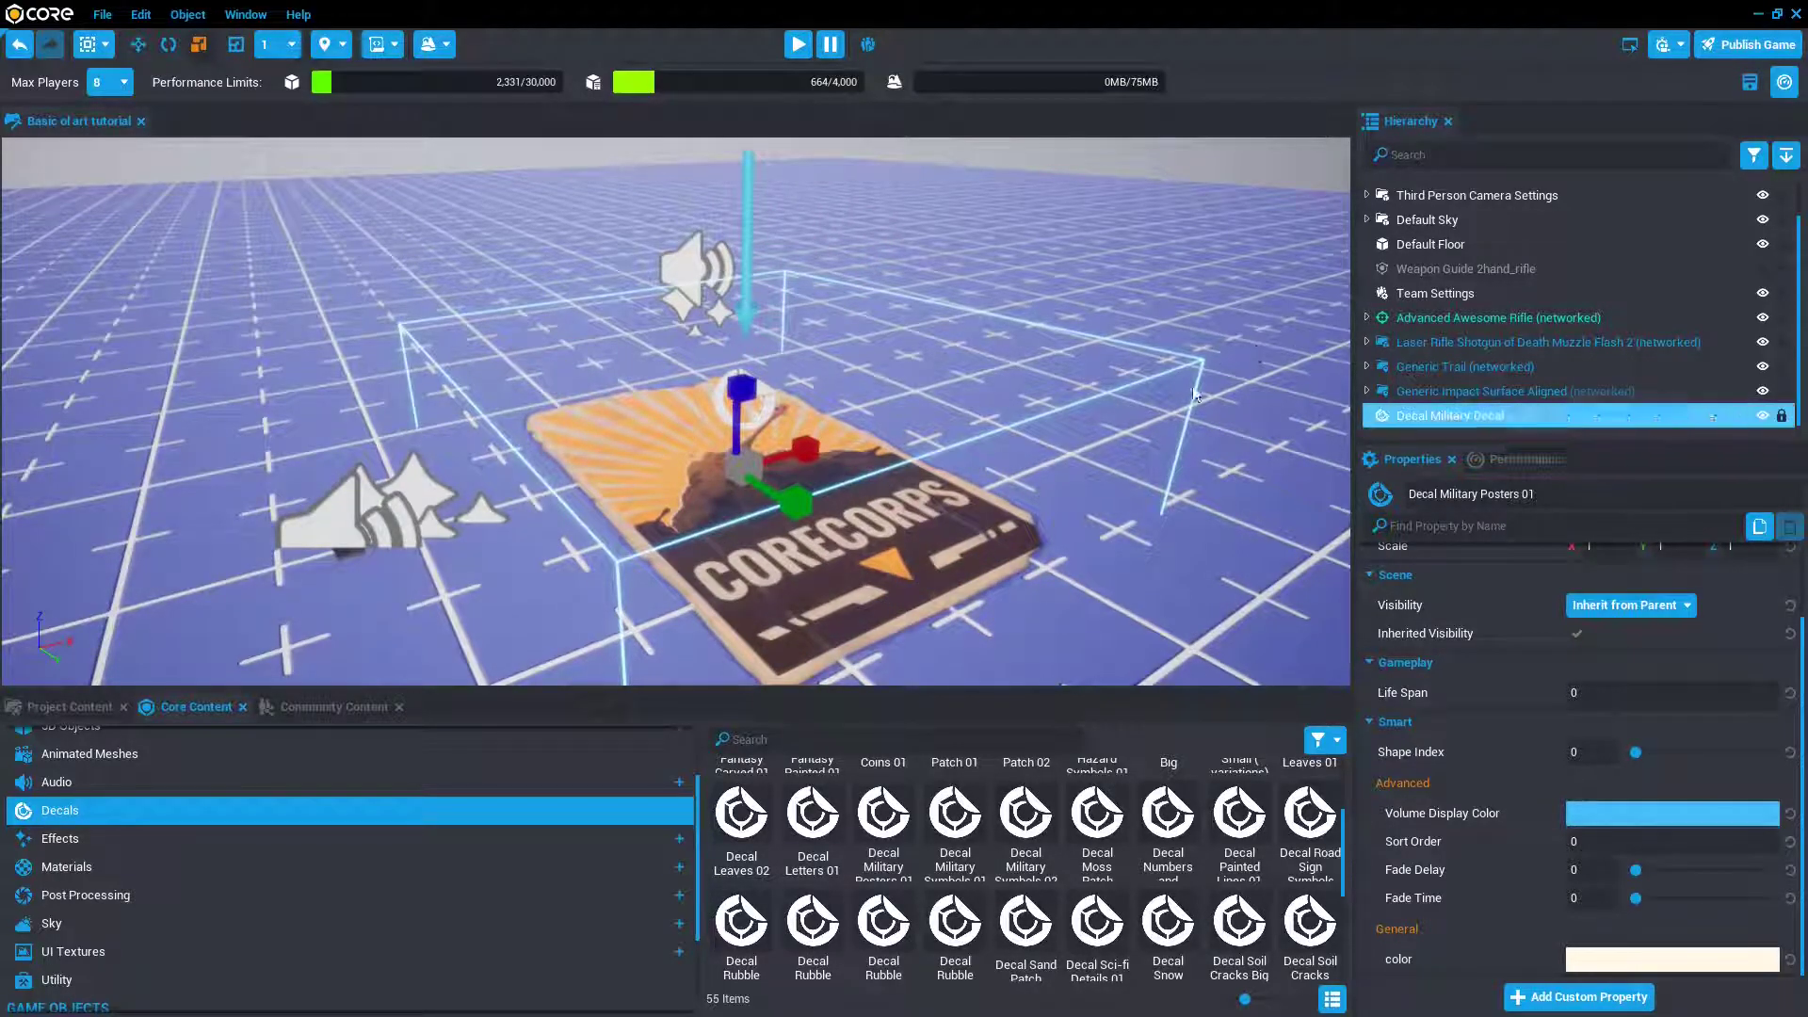
key(Delete)
scroll(1009, 380, up, 5)
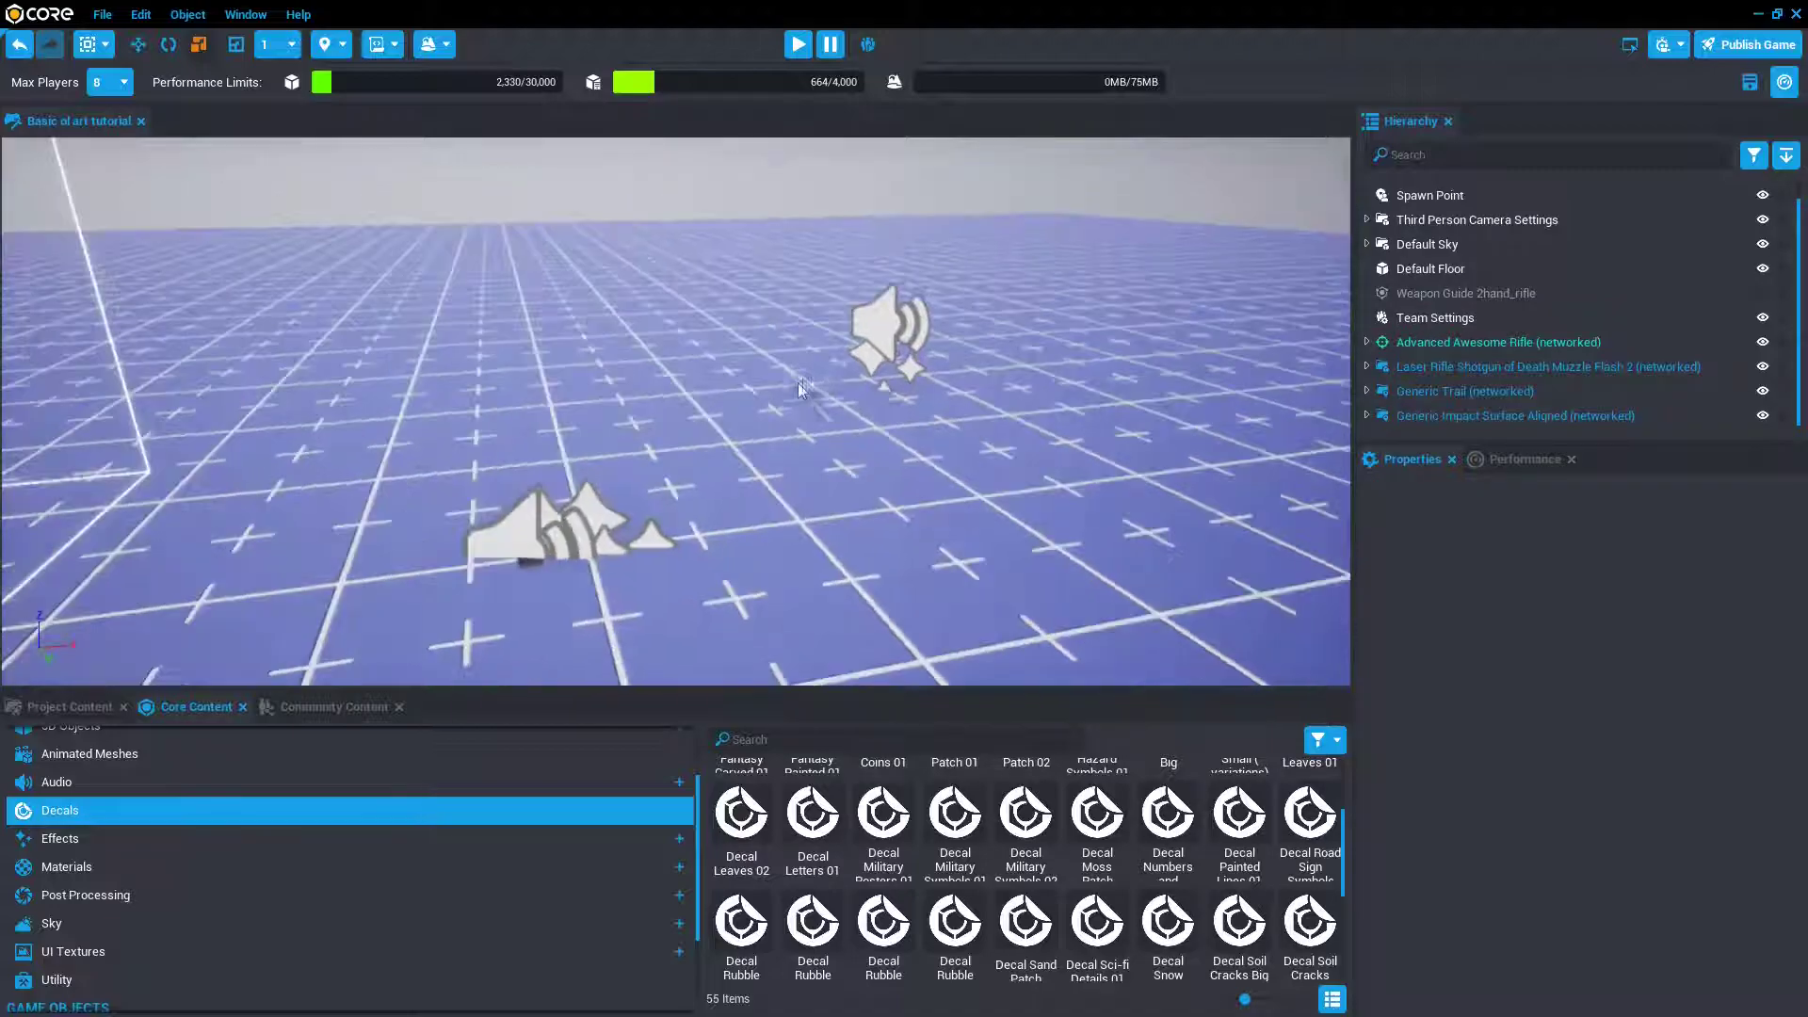
key(v)
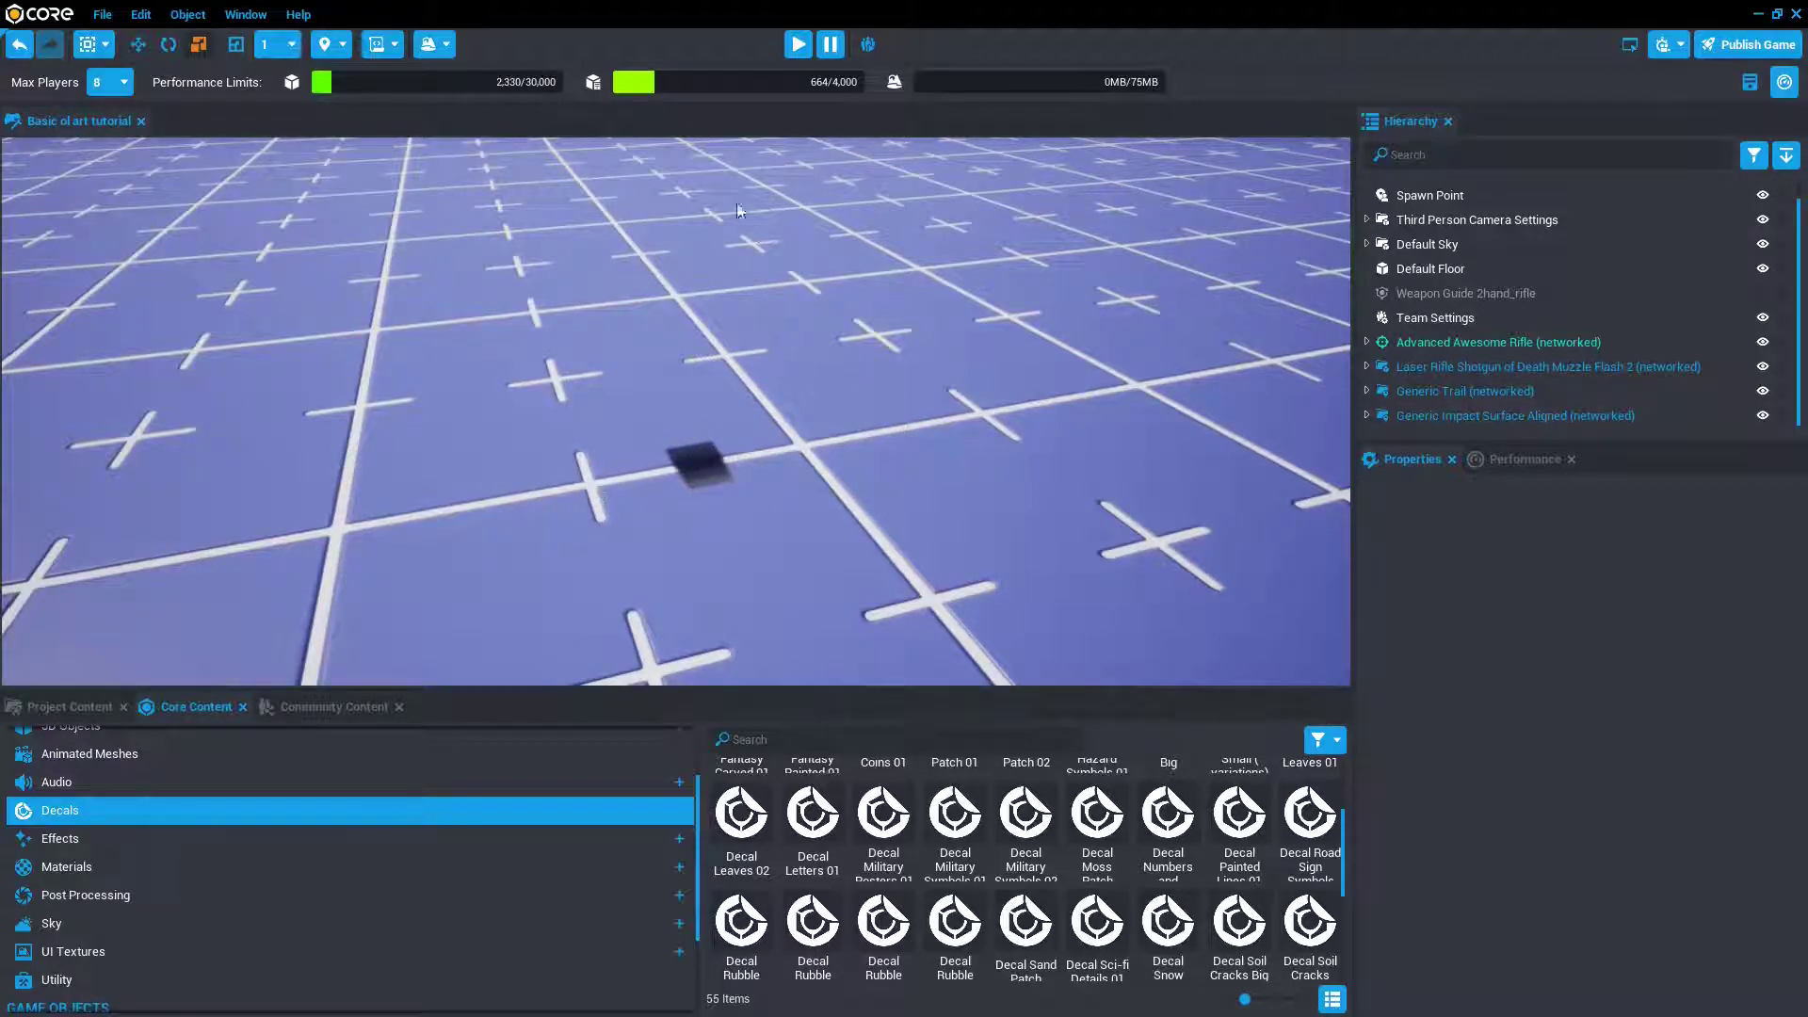
- Deinstance Generic Impact Surface Aligned and expand it down to the contents of its Impact Geo group
click(1505, 418)
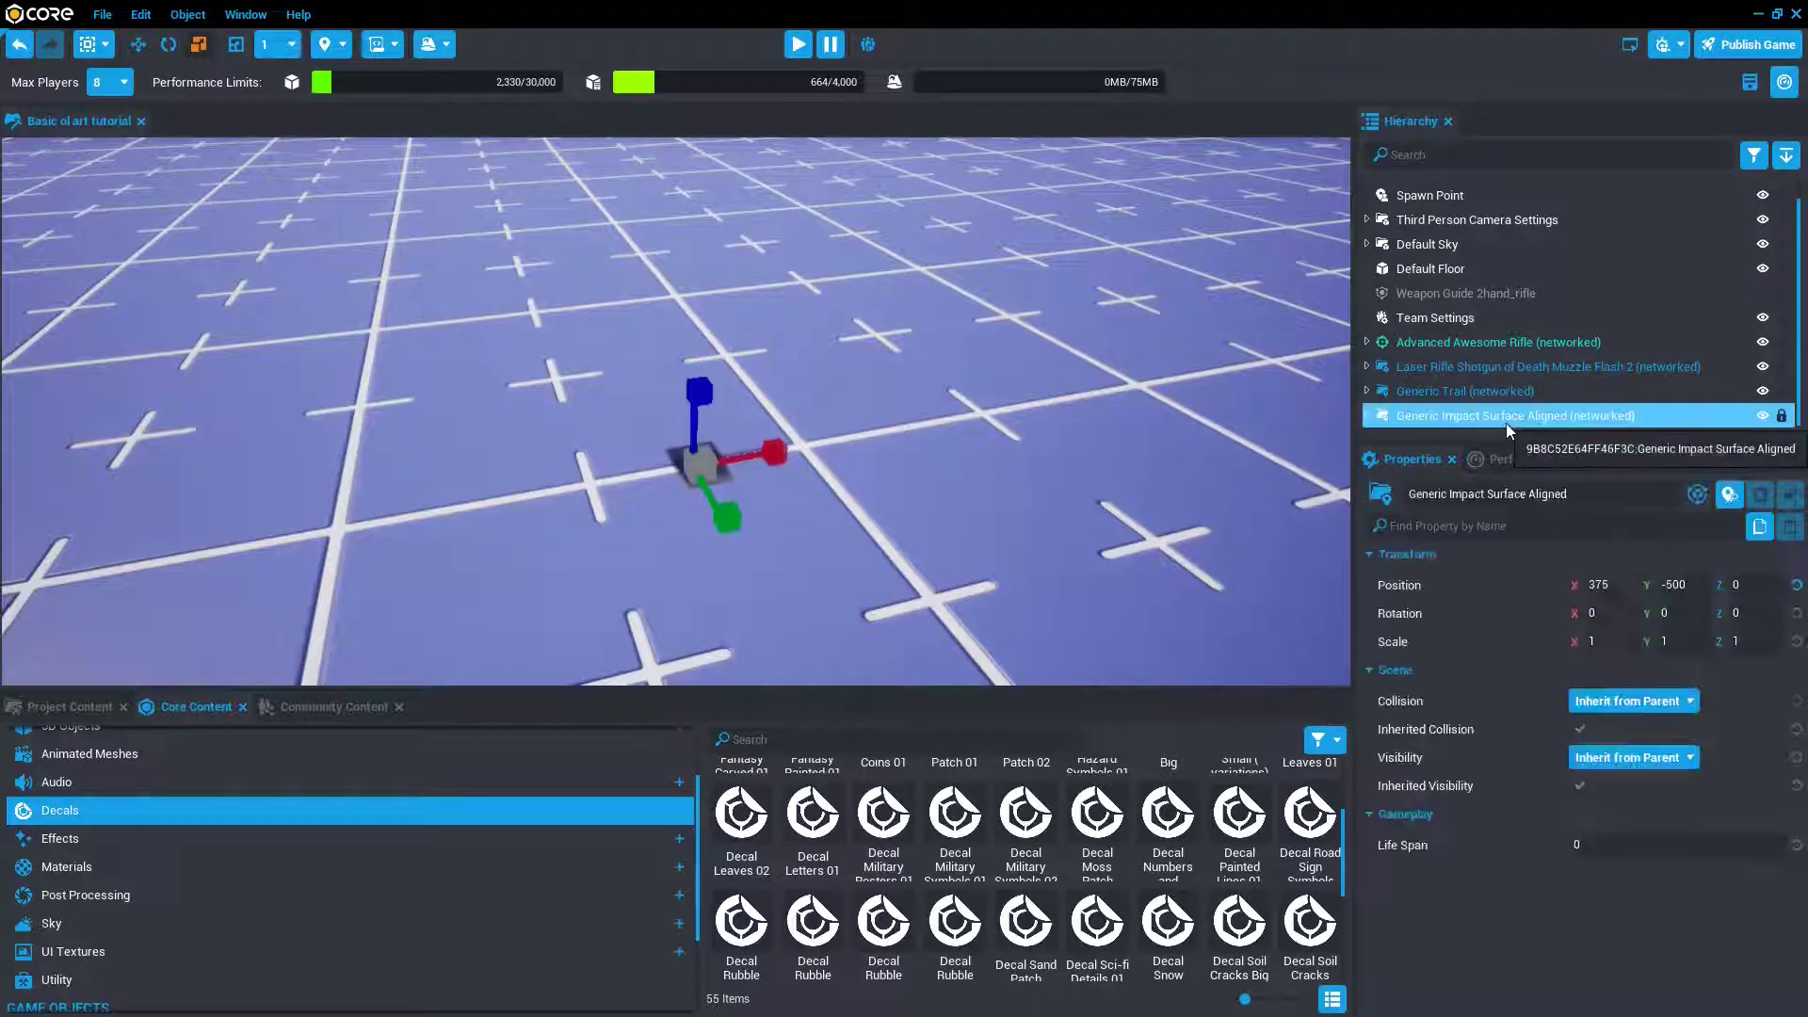
right_click(1422, 415)
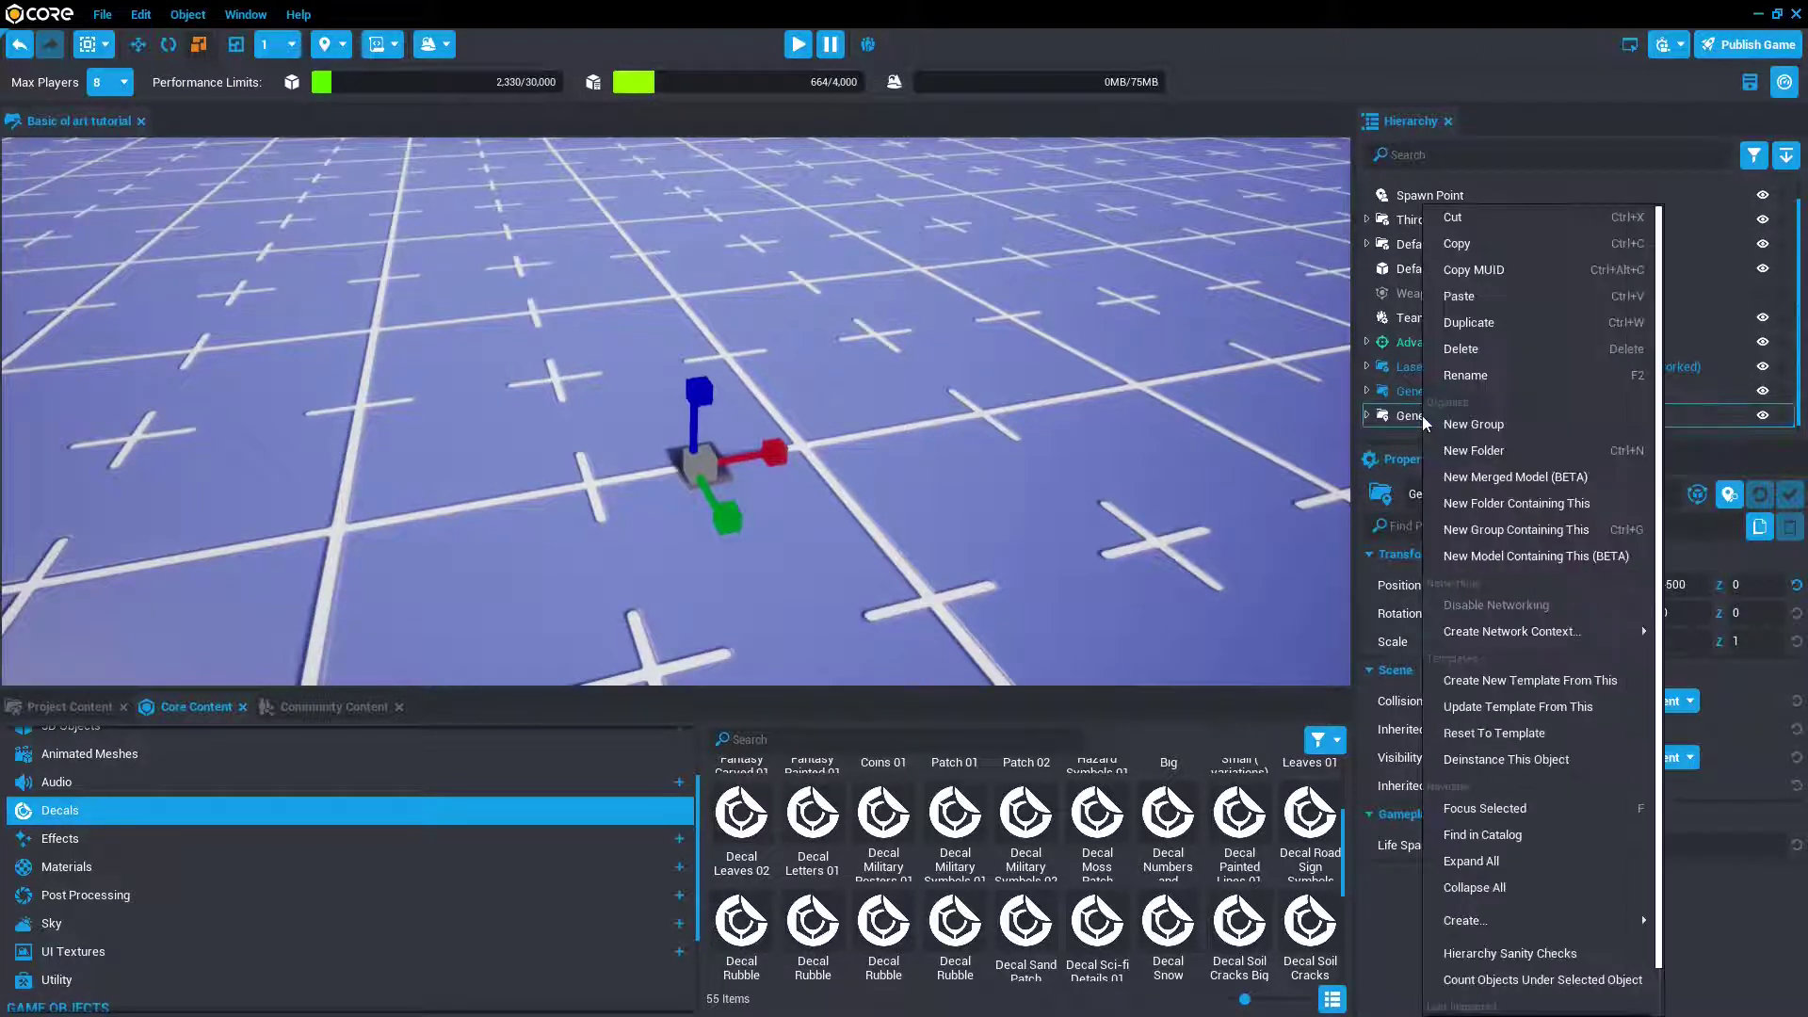
click(1520, 759)
click(1368, 415)
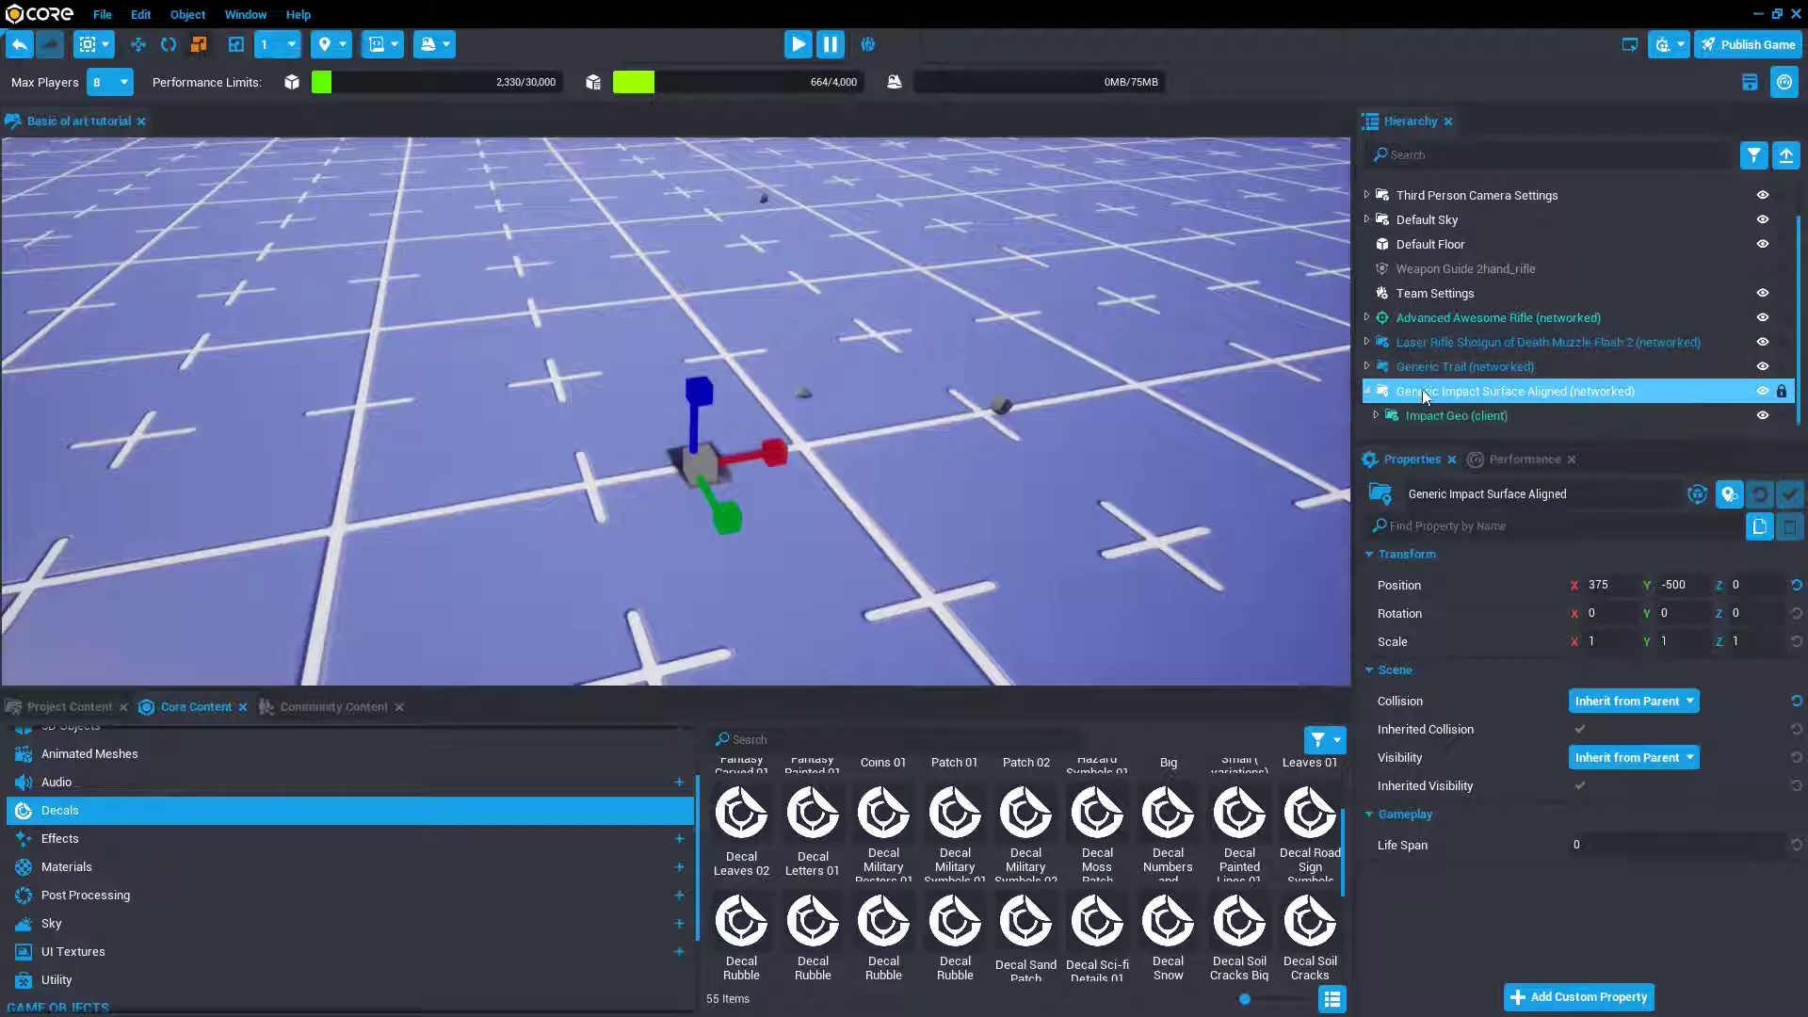
click(1377, 418)
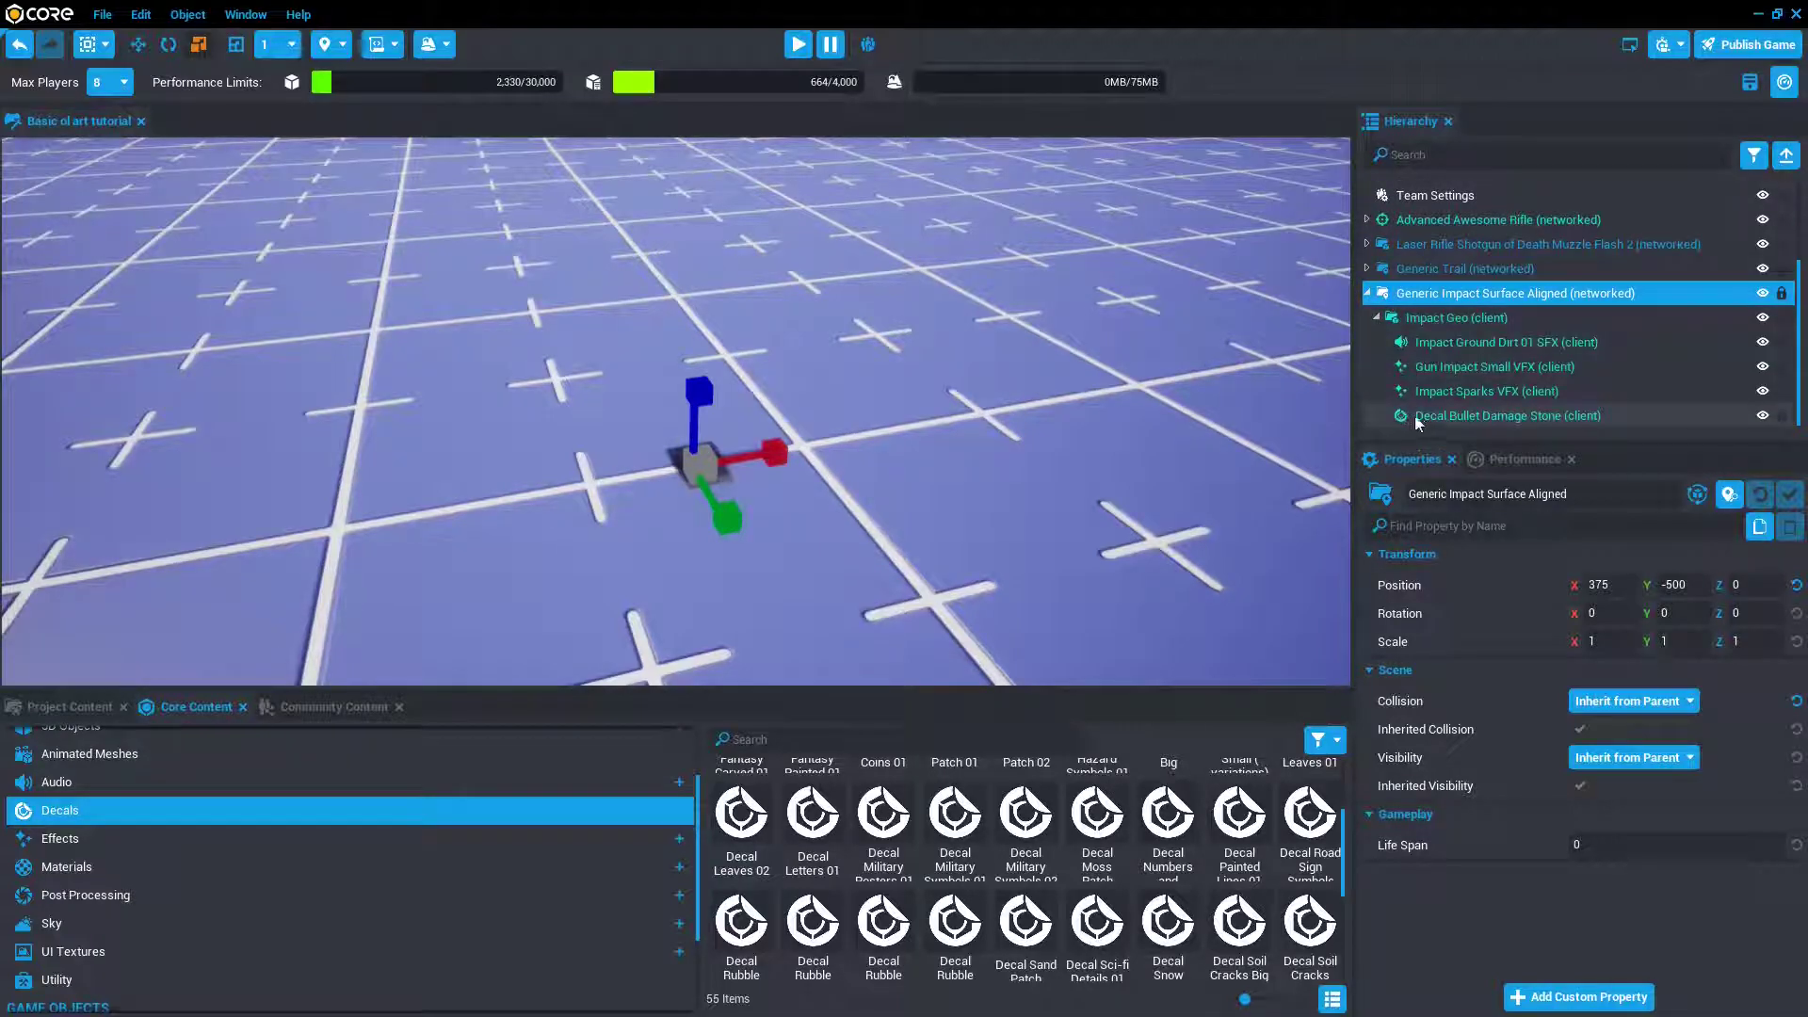
- Preview the Impact Ground Dirt 01 SFX sound and the Impact Sparks VFX effect inside Impact Geo
click(1478, 344)
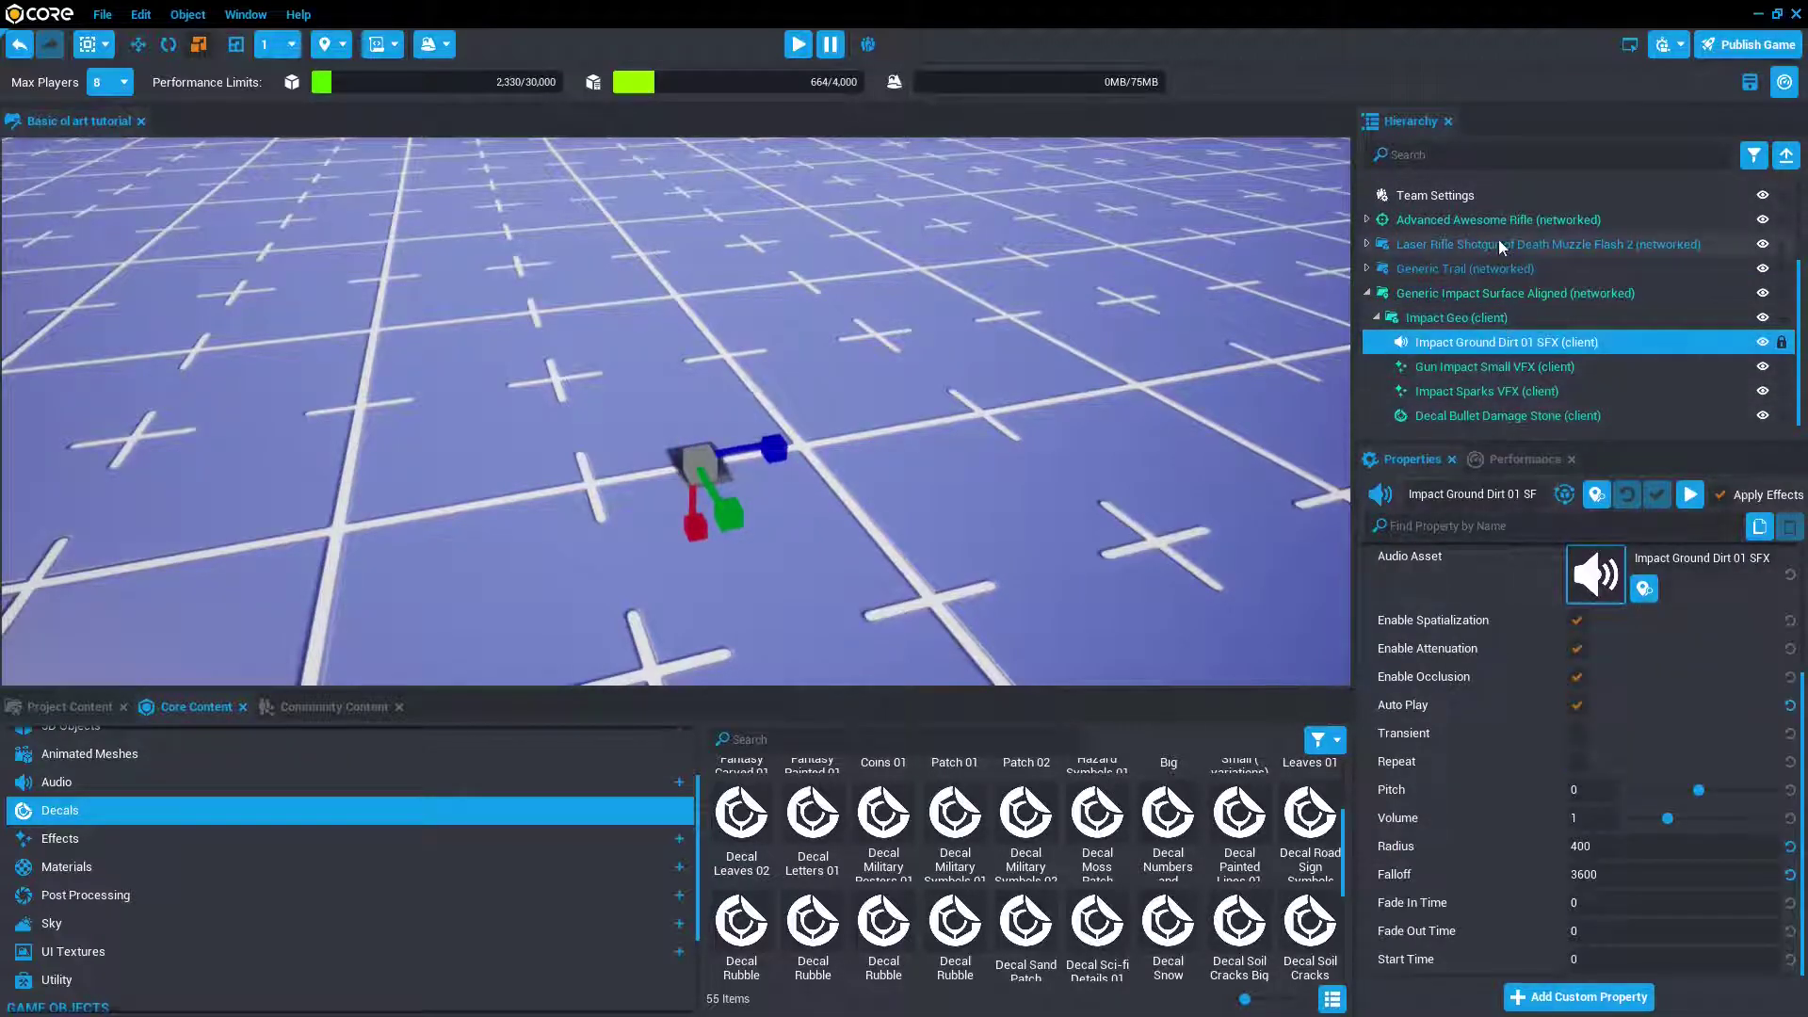
click(1688, 495)
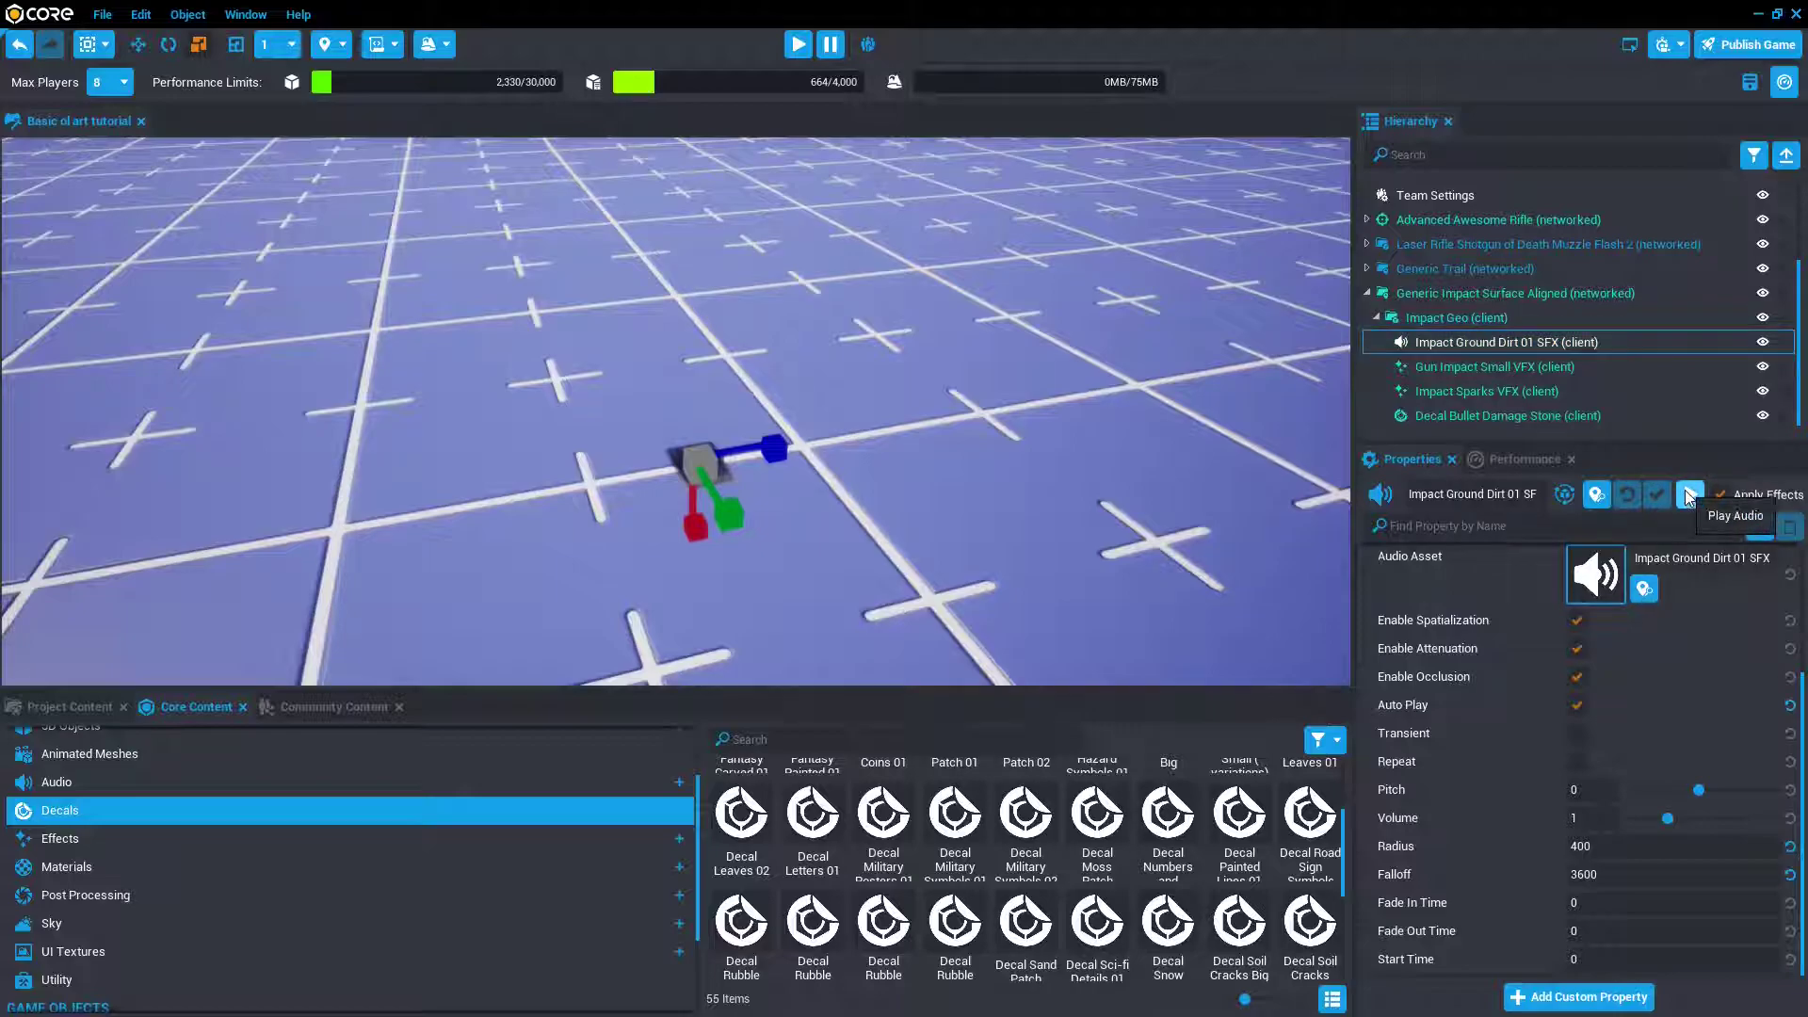
click(1525, 394)
click(1748, 493)
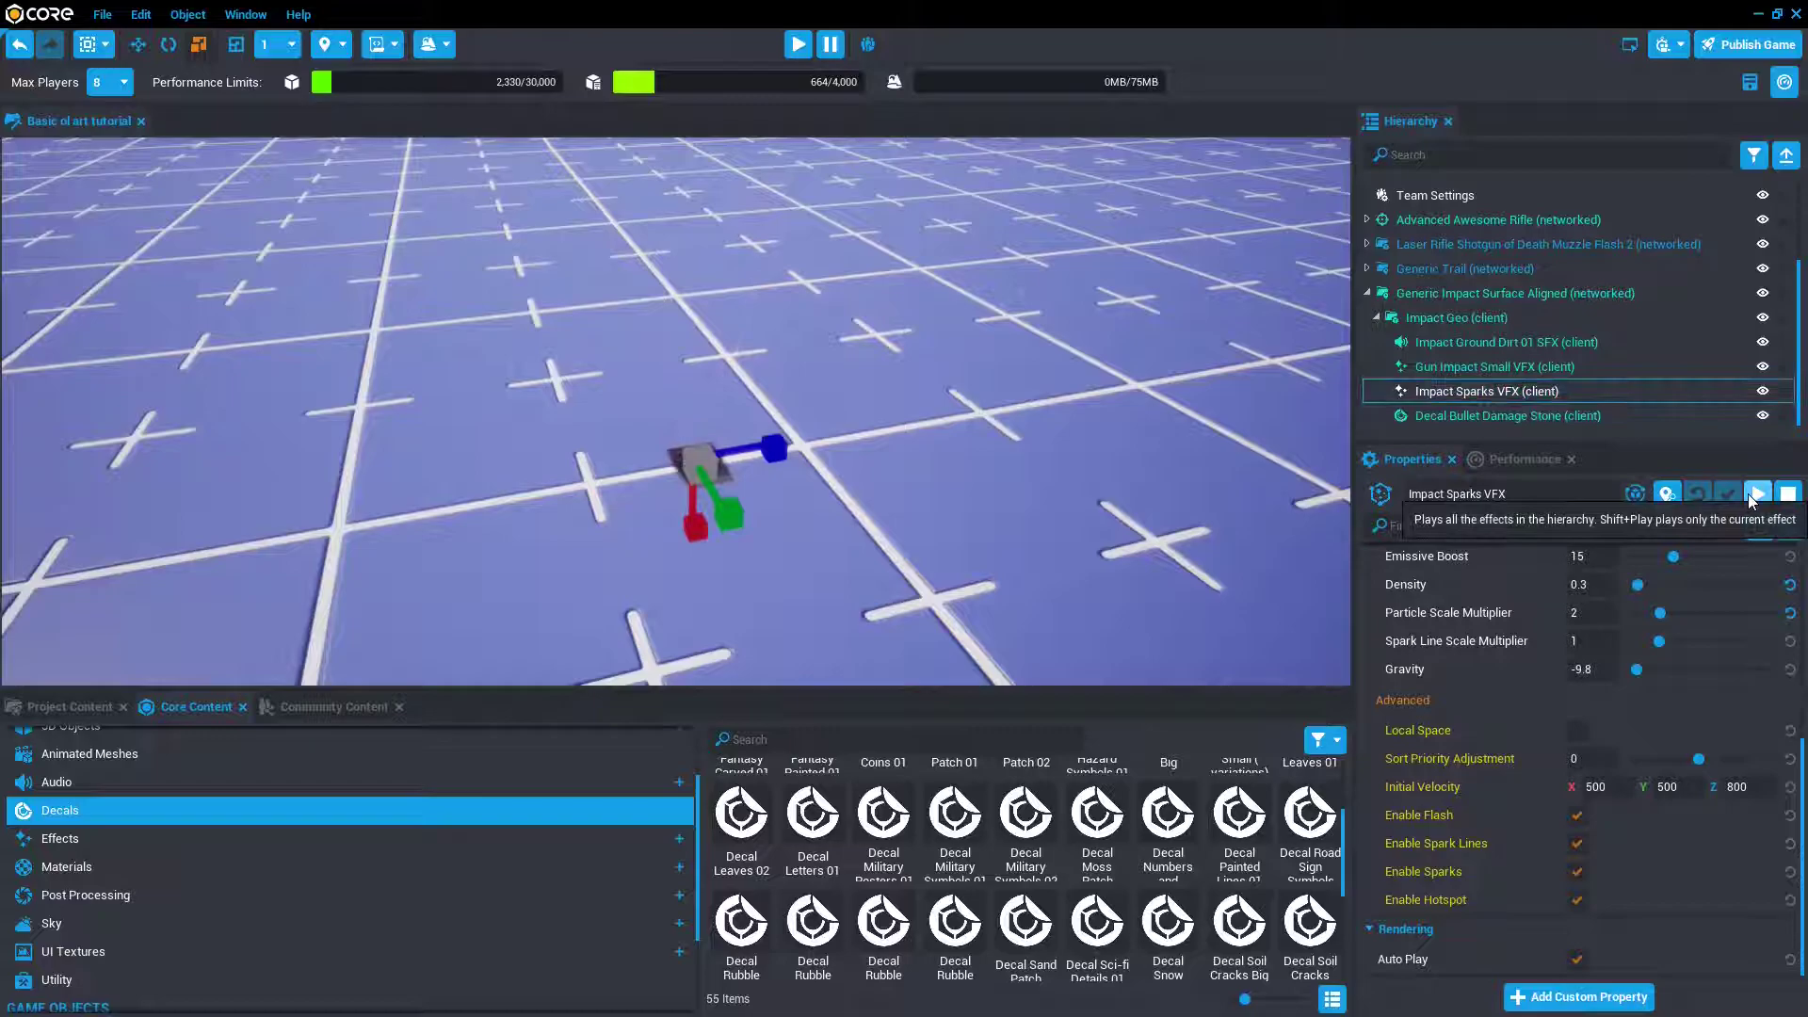
- Add the Scorch Mark Decal to the Impact Geo group above Decal Bullet Damage Stone
click(1498, 417)
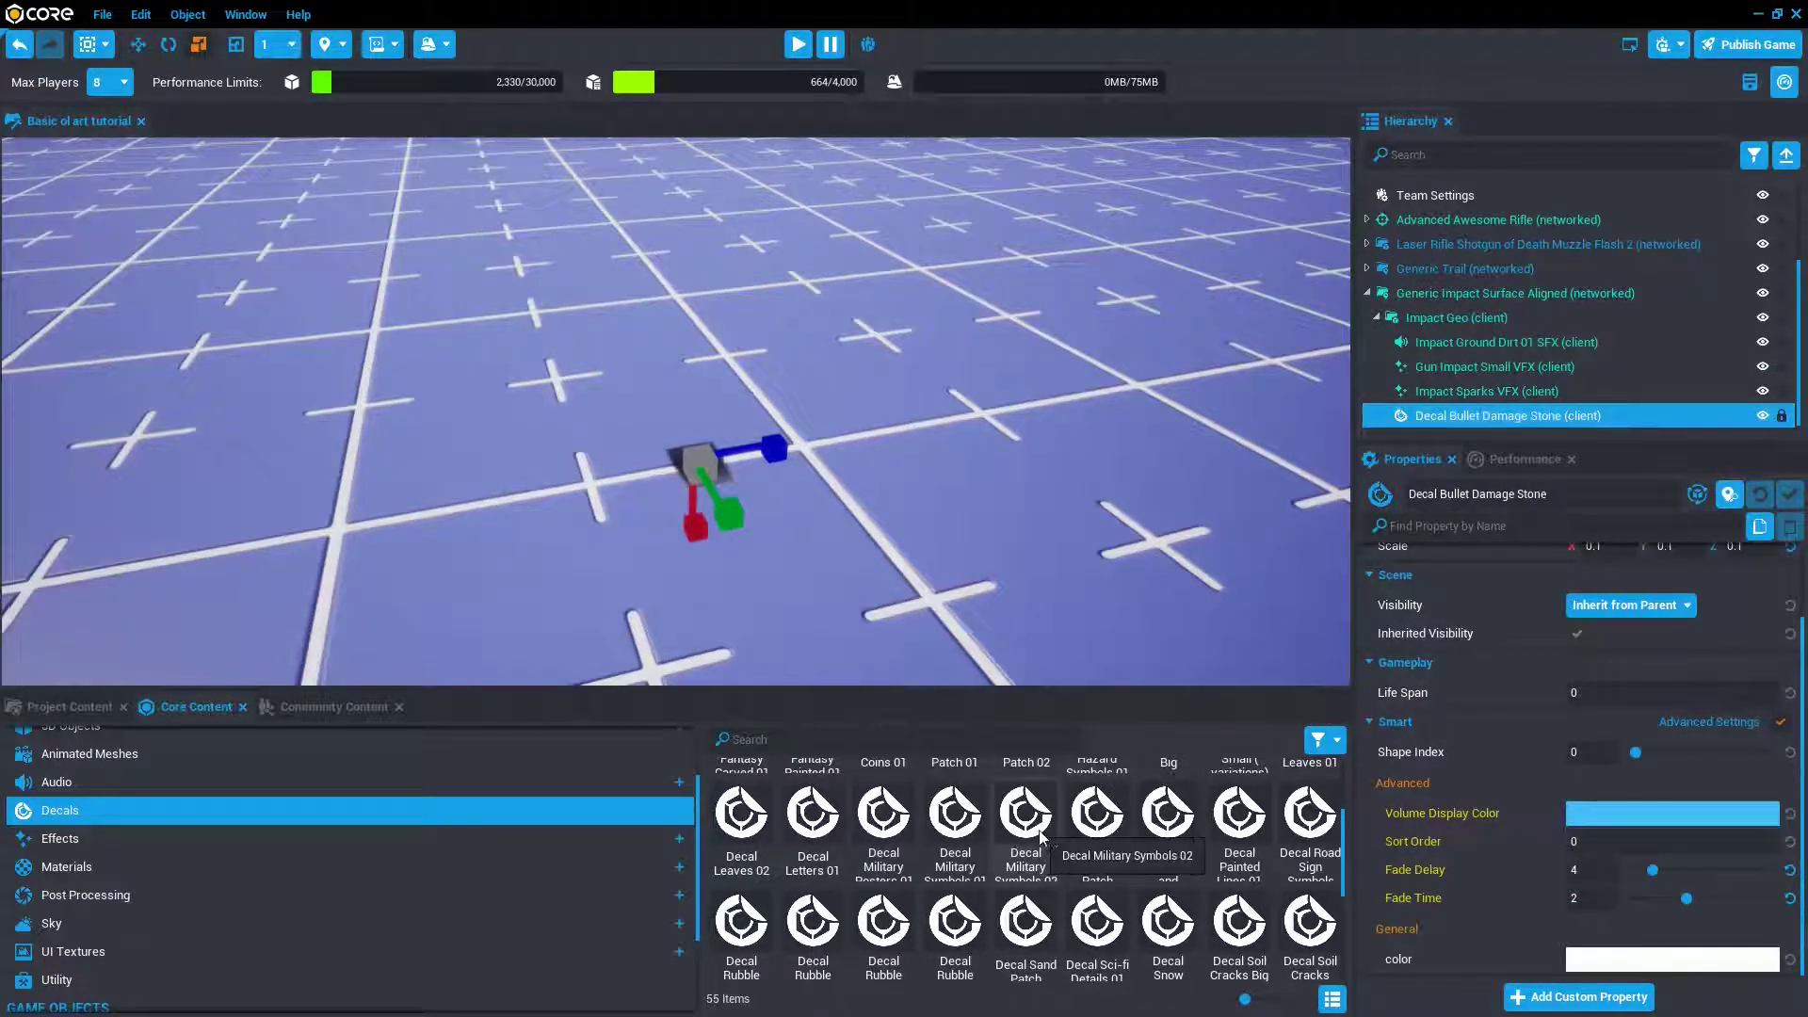
scroll(1039, 837, down, 1)
mouse_move(989, 591)
right_down()
mouse_move(1013, 532)
mouse_move(1019, 581)
right_up()
scroll(1104, 789, down, 5)
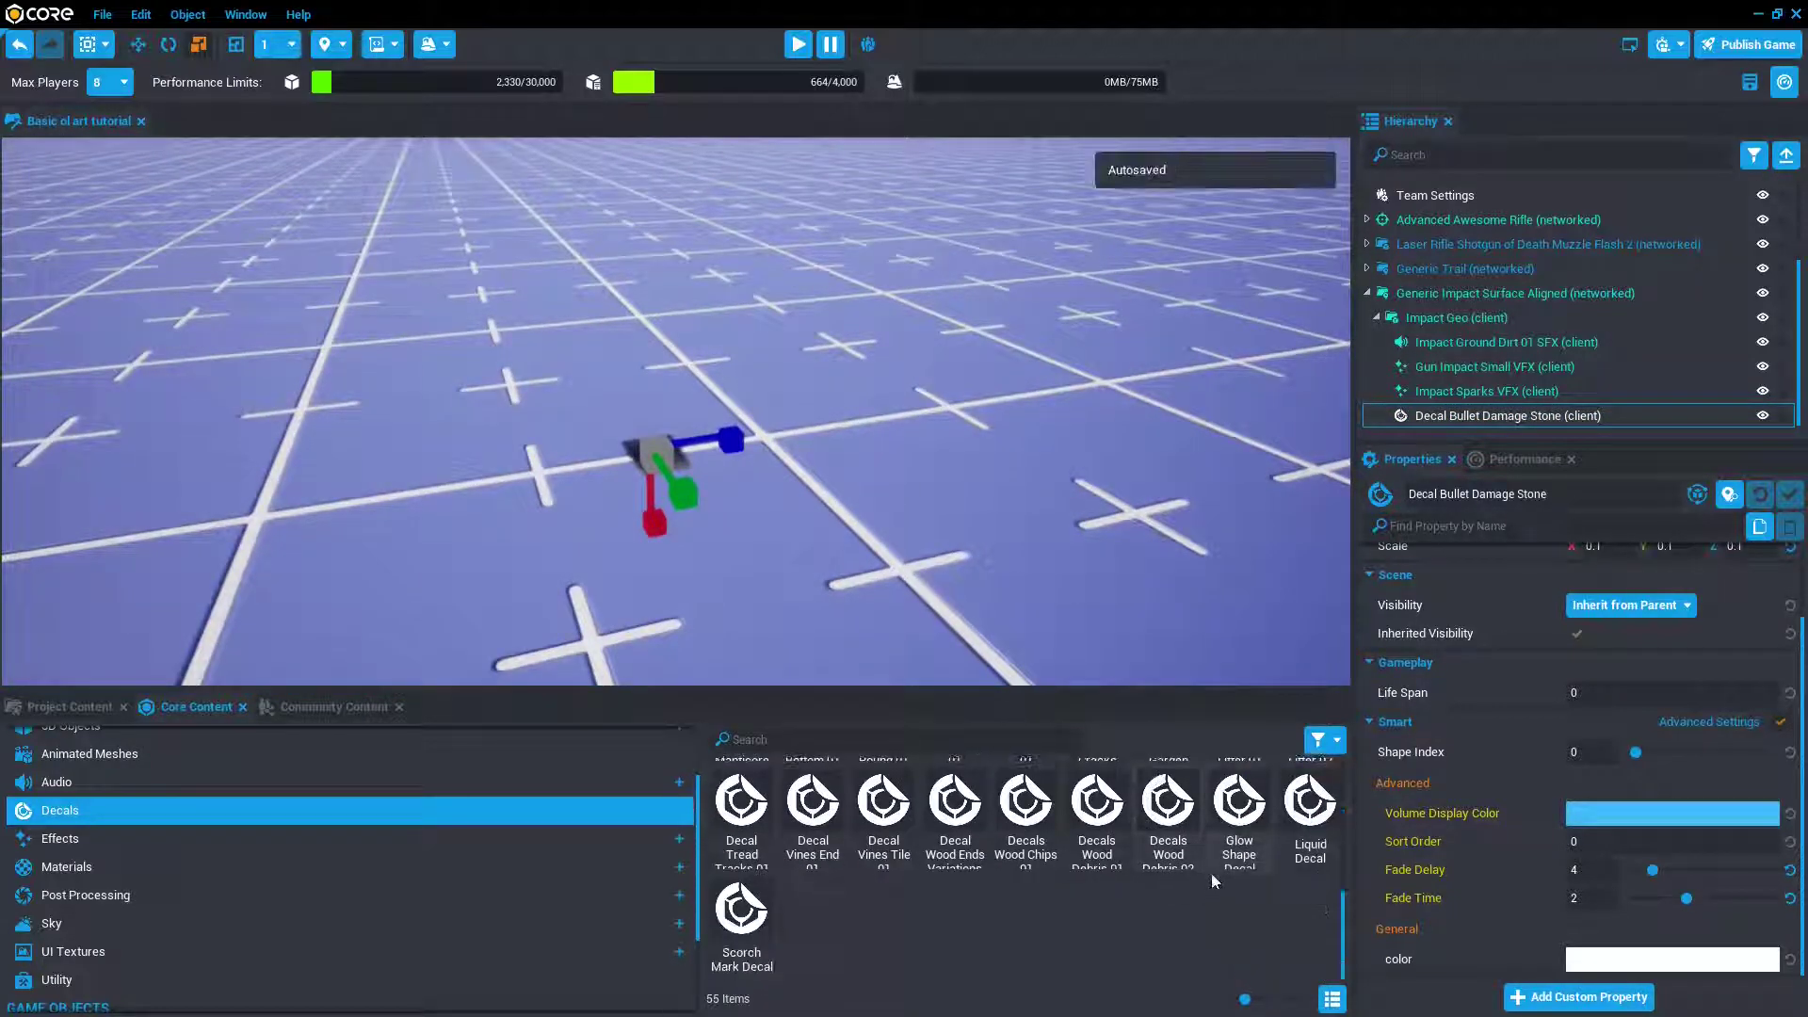
drag(742, 912, 1427, 404)
click(1469, 440)
- Set the Scorch Mark Decal's scale to 0.5 on the X, Y and Z axes
click(1518, 392)
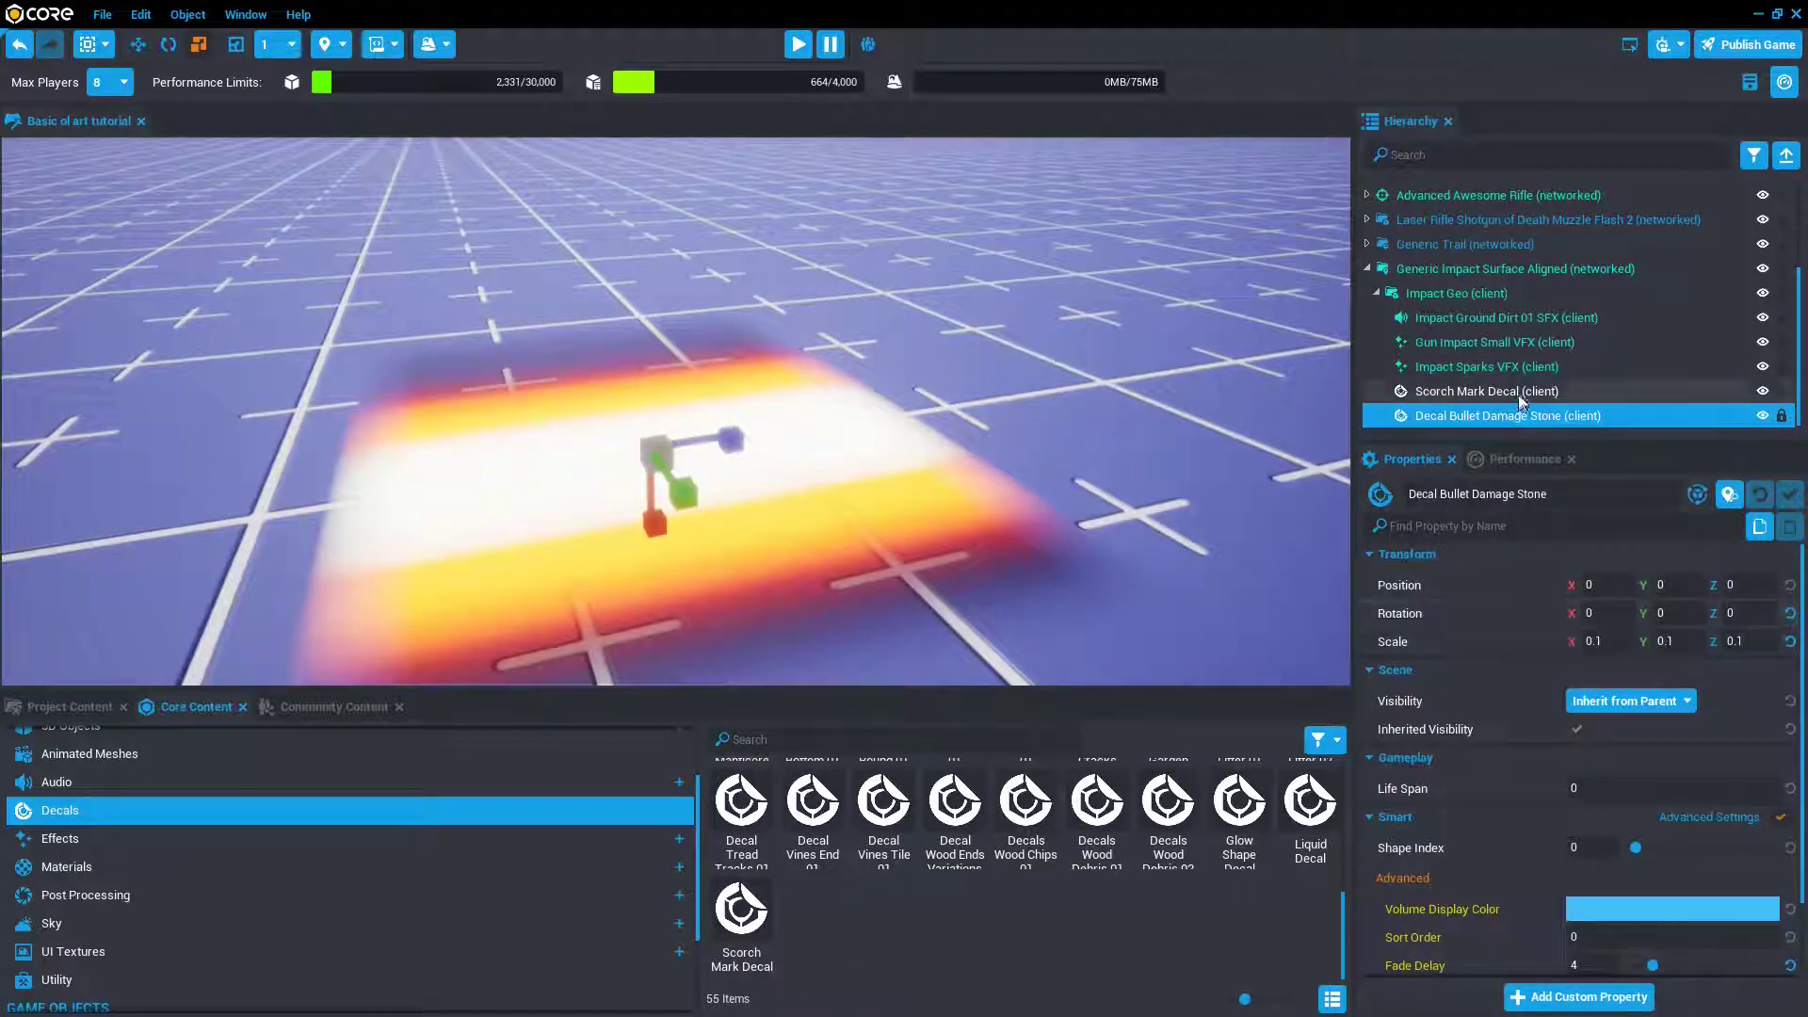
click(1591, 641)
text(0.5)
key(Tab)
text(0.5)
key(Tab)
text(0.5)
key(Return)
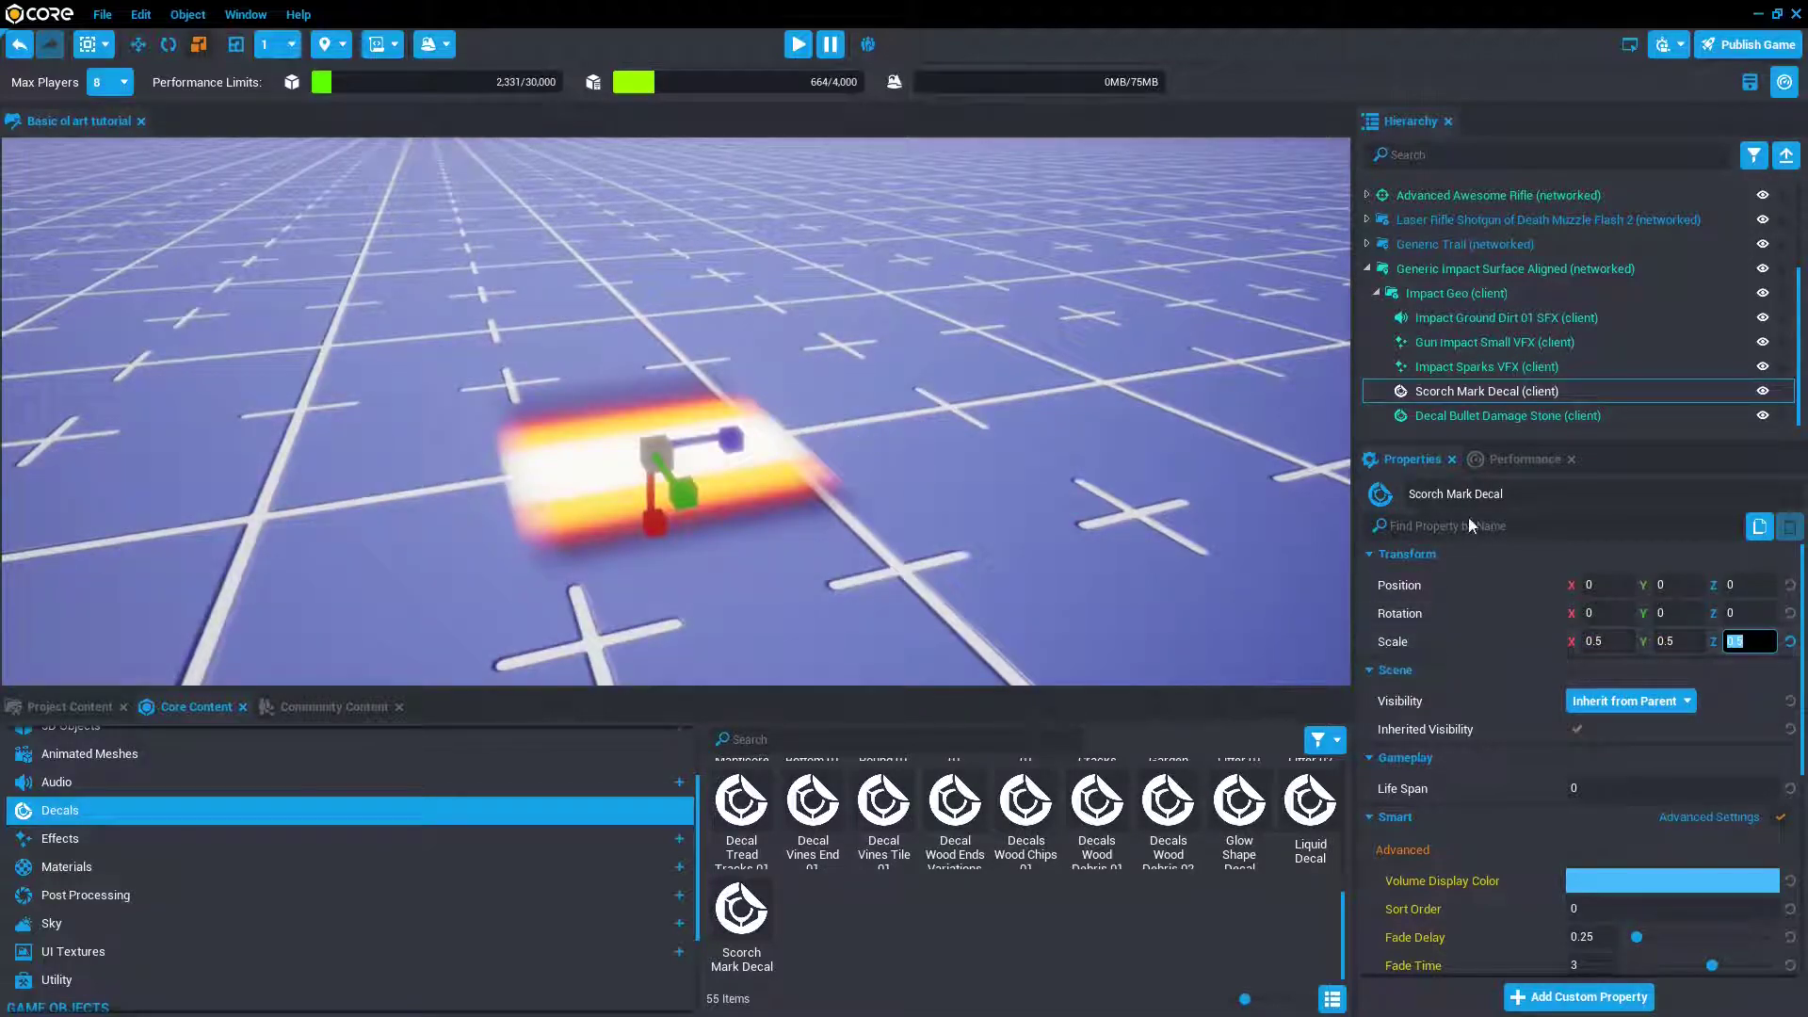
- Delete Decal Bullet Damage Stone from the Impact Geo group and select the Scorch Mark Decal
click(1533, 416)
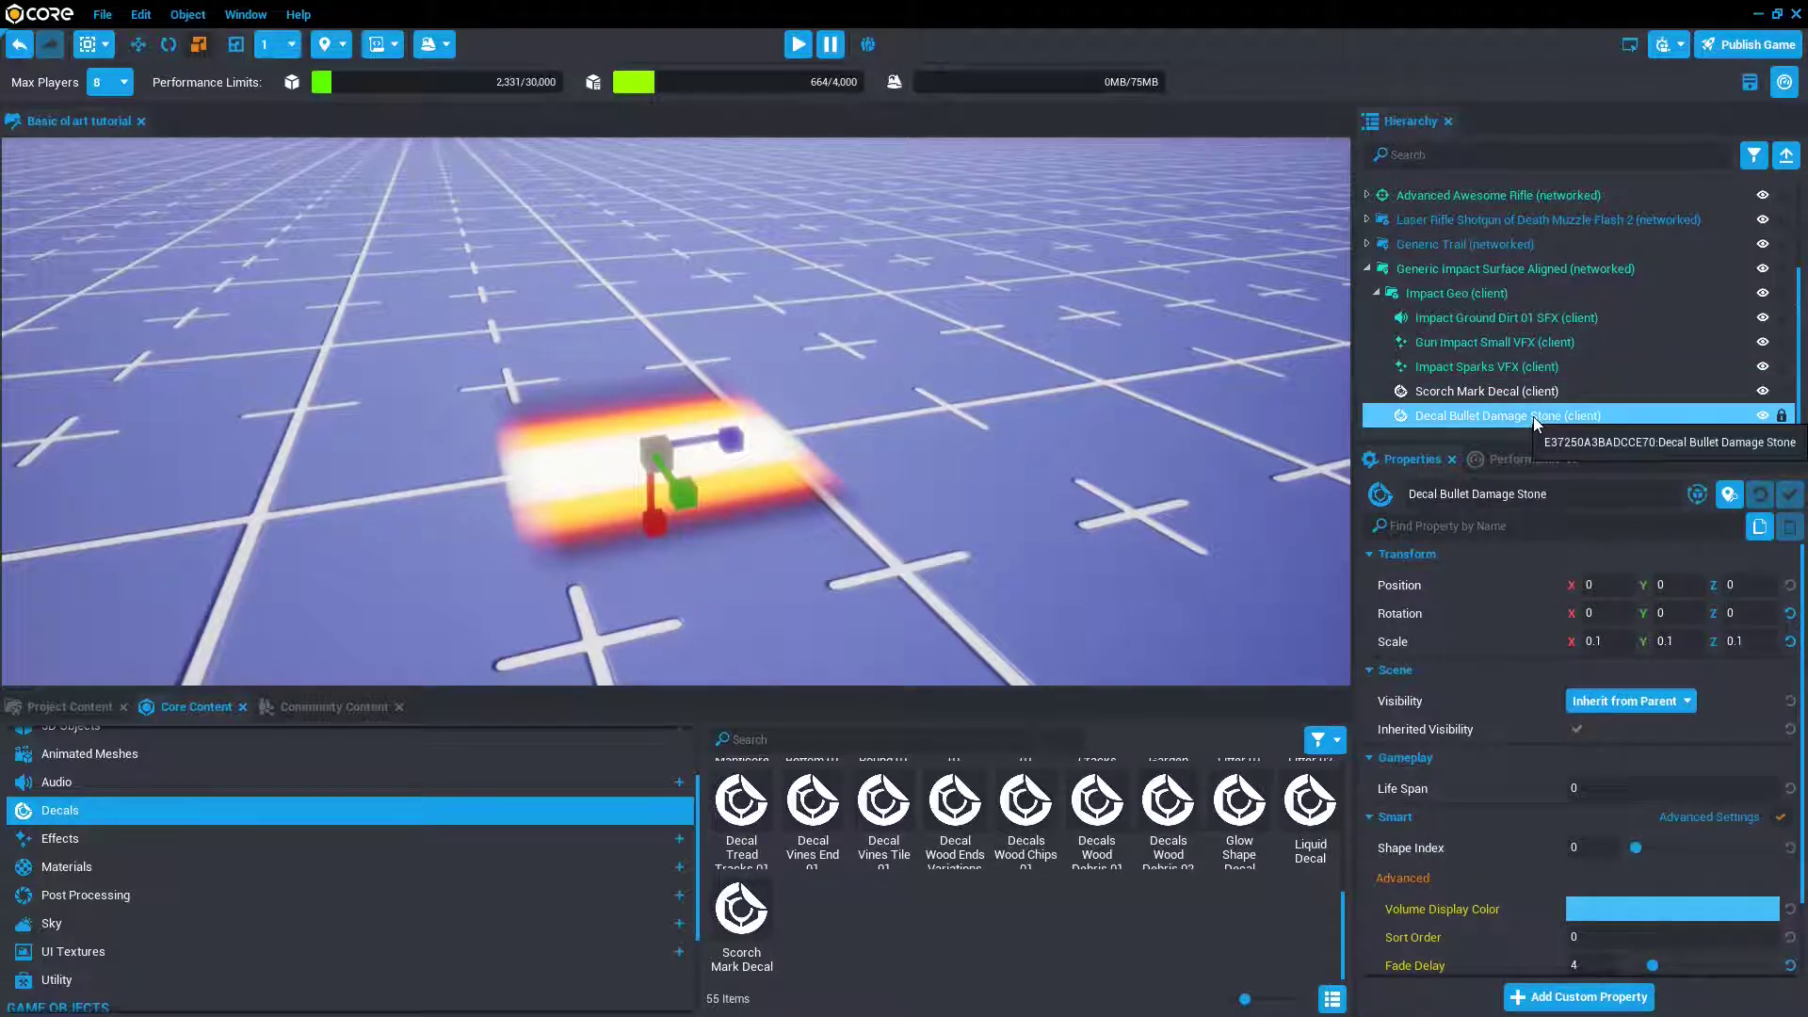
key(Delete)
click(1533, 417)
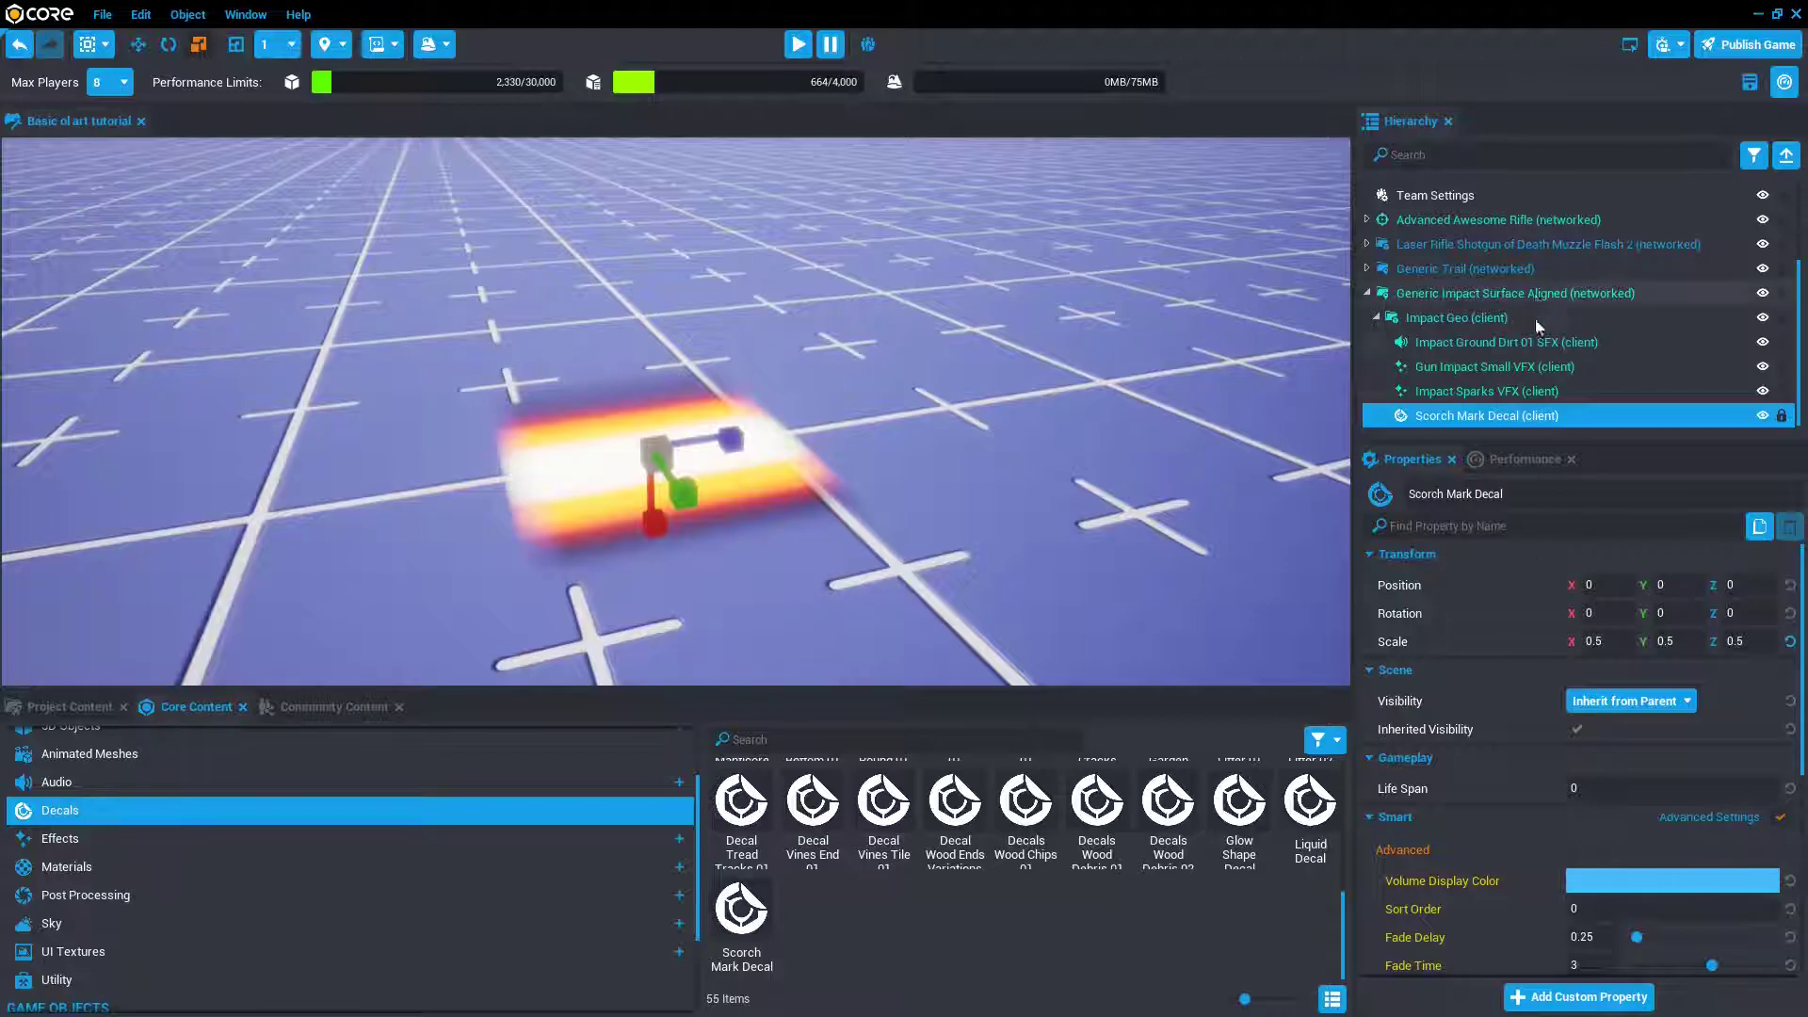
- Set the Impact Sparks VFX scale to 1 on the X, Y and Z axes
click(1528, 390)
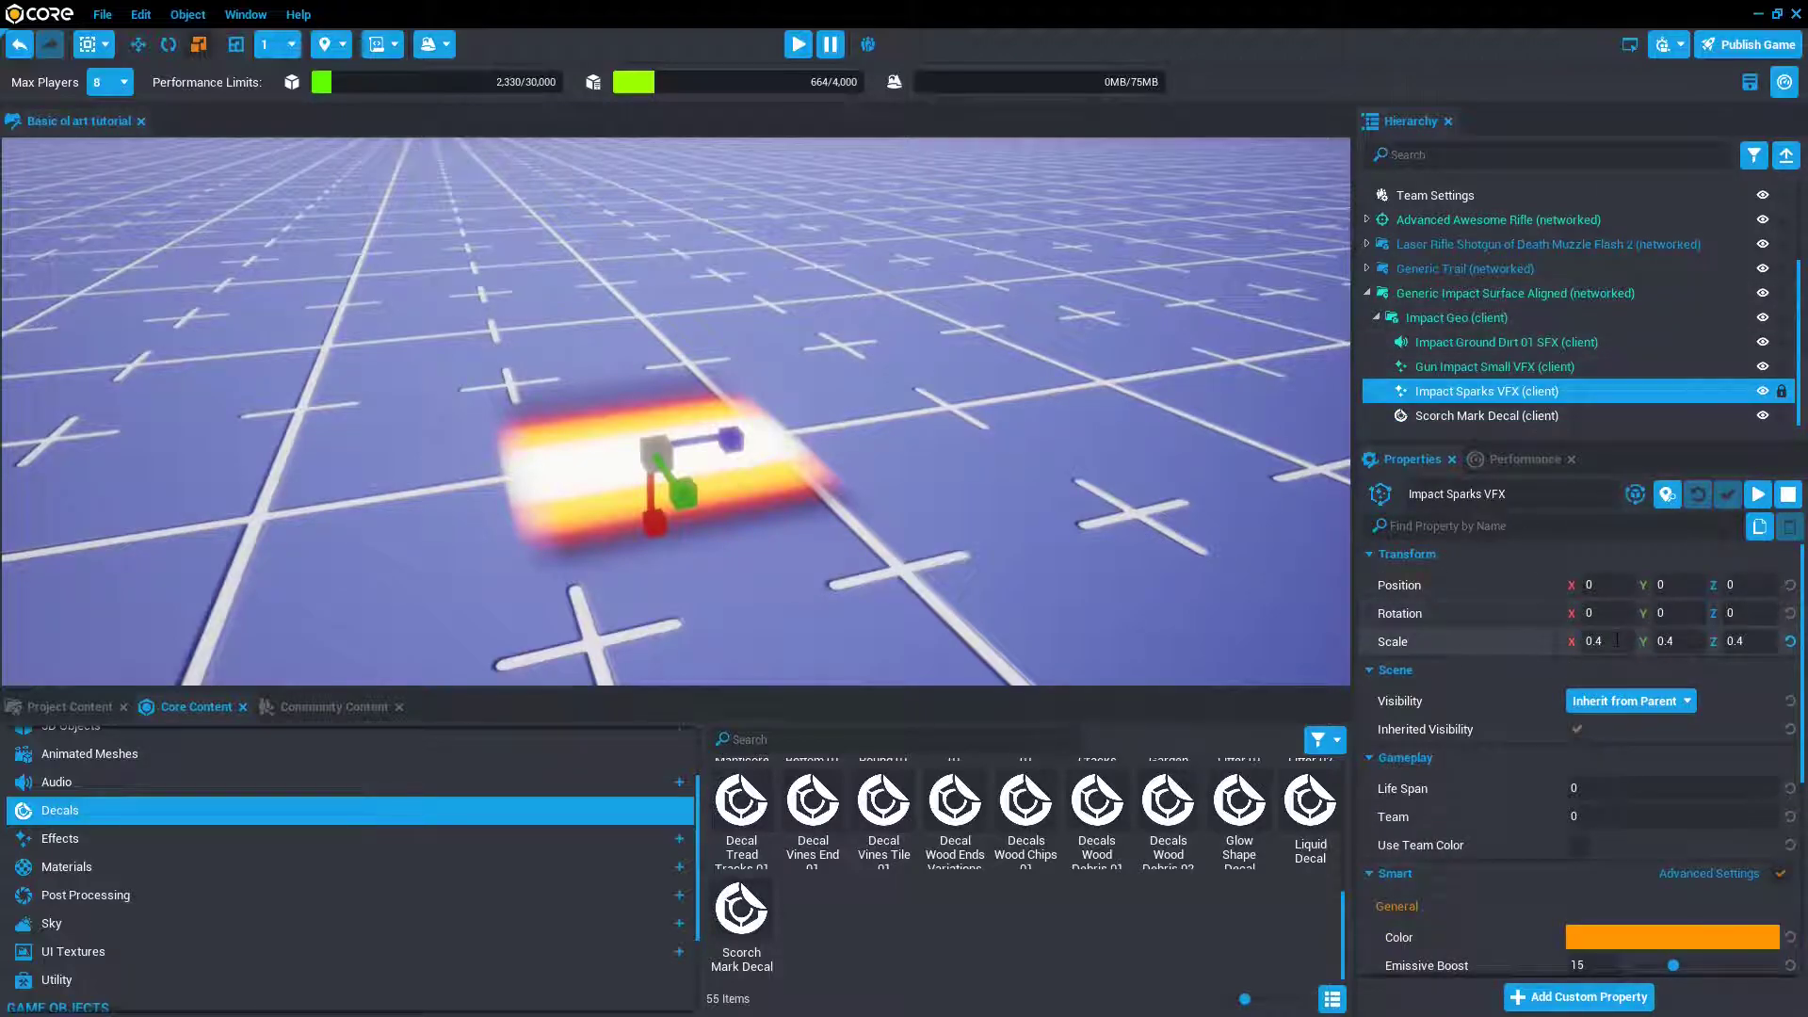
click(1599, 641)
key(Tab)
text(1)
key(Tab)
text(1)
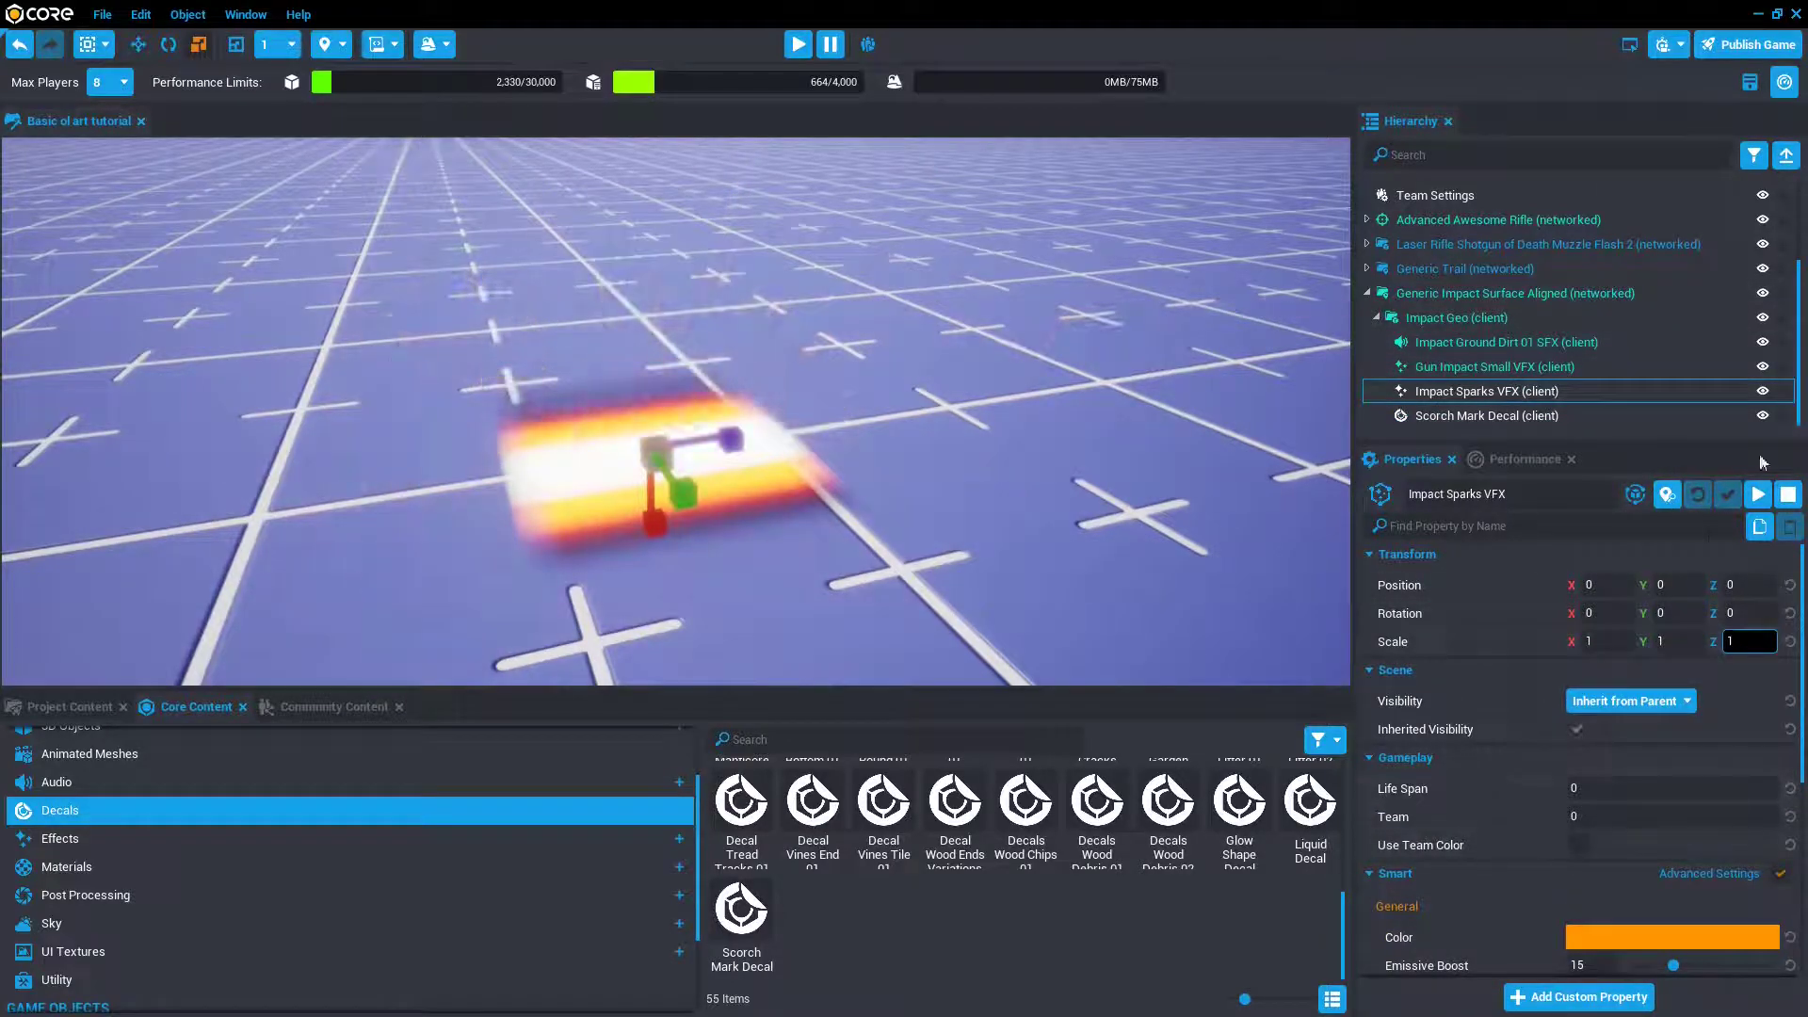
- Rename the Generic Impact Surface Aligned object as Awesome Impact Surface Aligned
click(1473, 302)
right_click(1473, 301)
click(1410, 298)
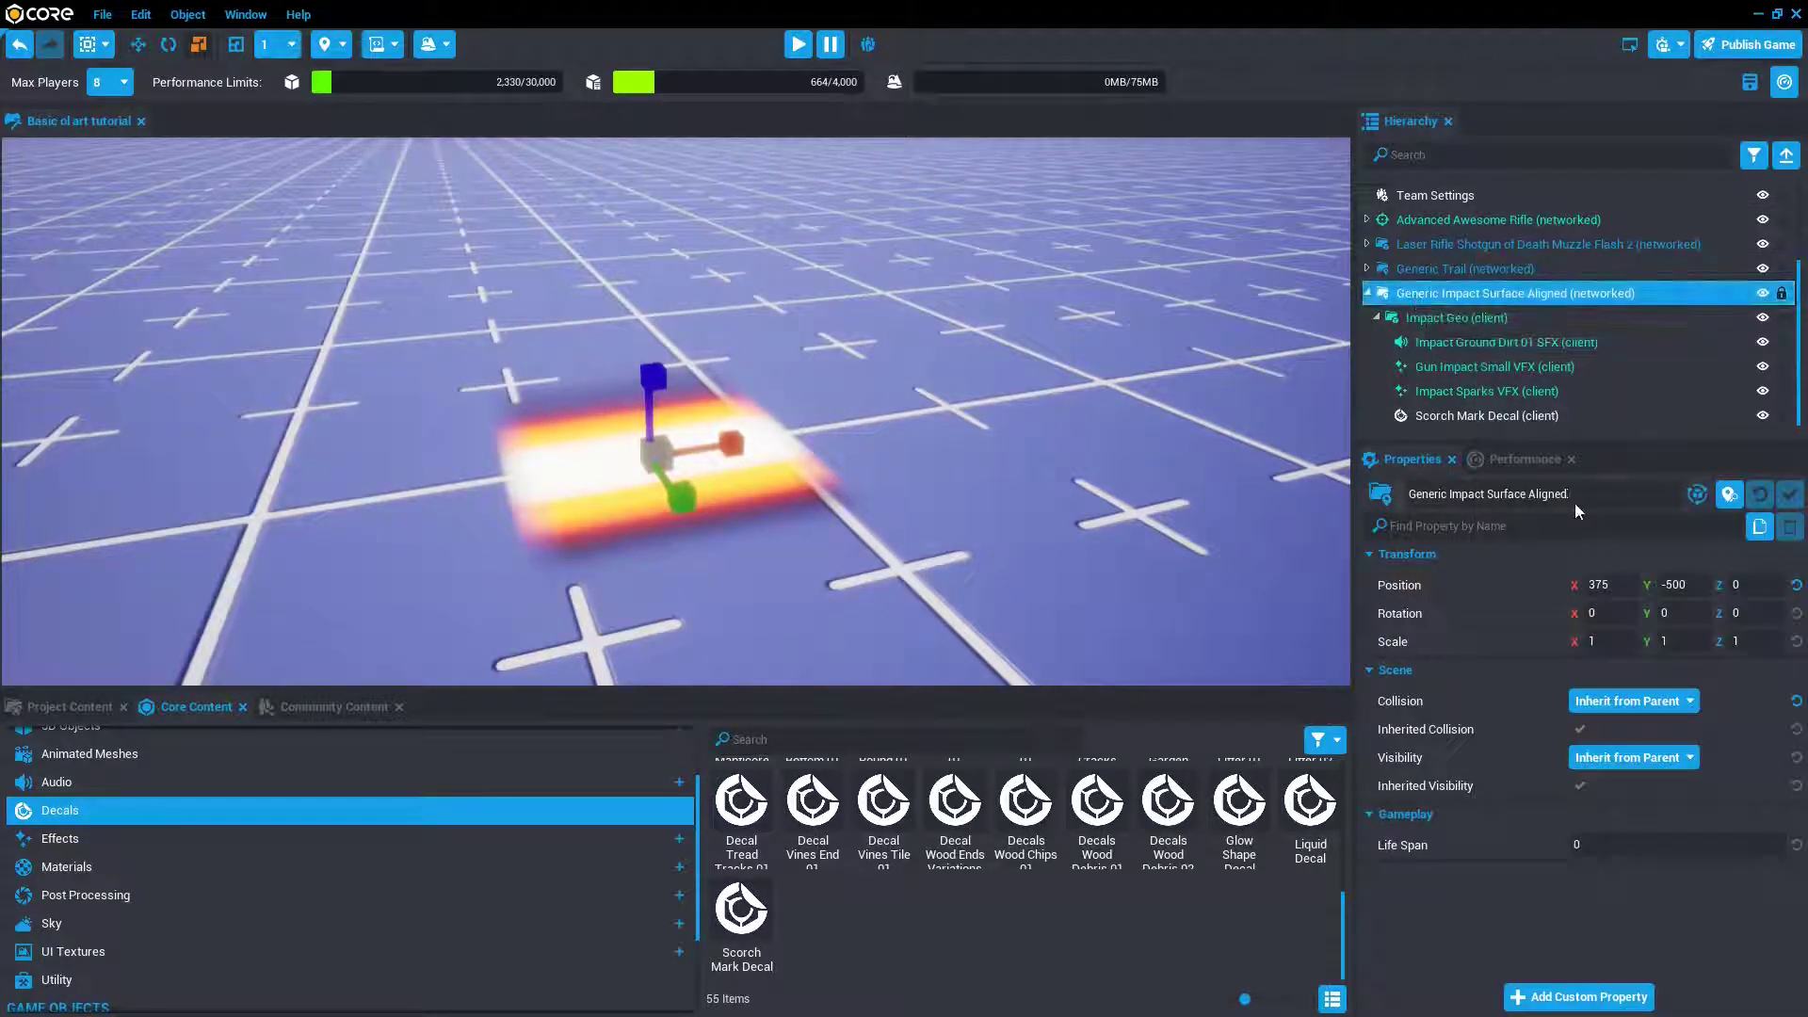
drag(1586, 496, 1296, 478)
text(Awesome)
key(Return)
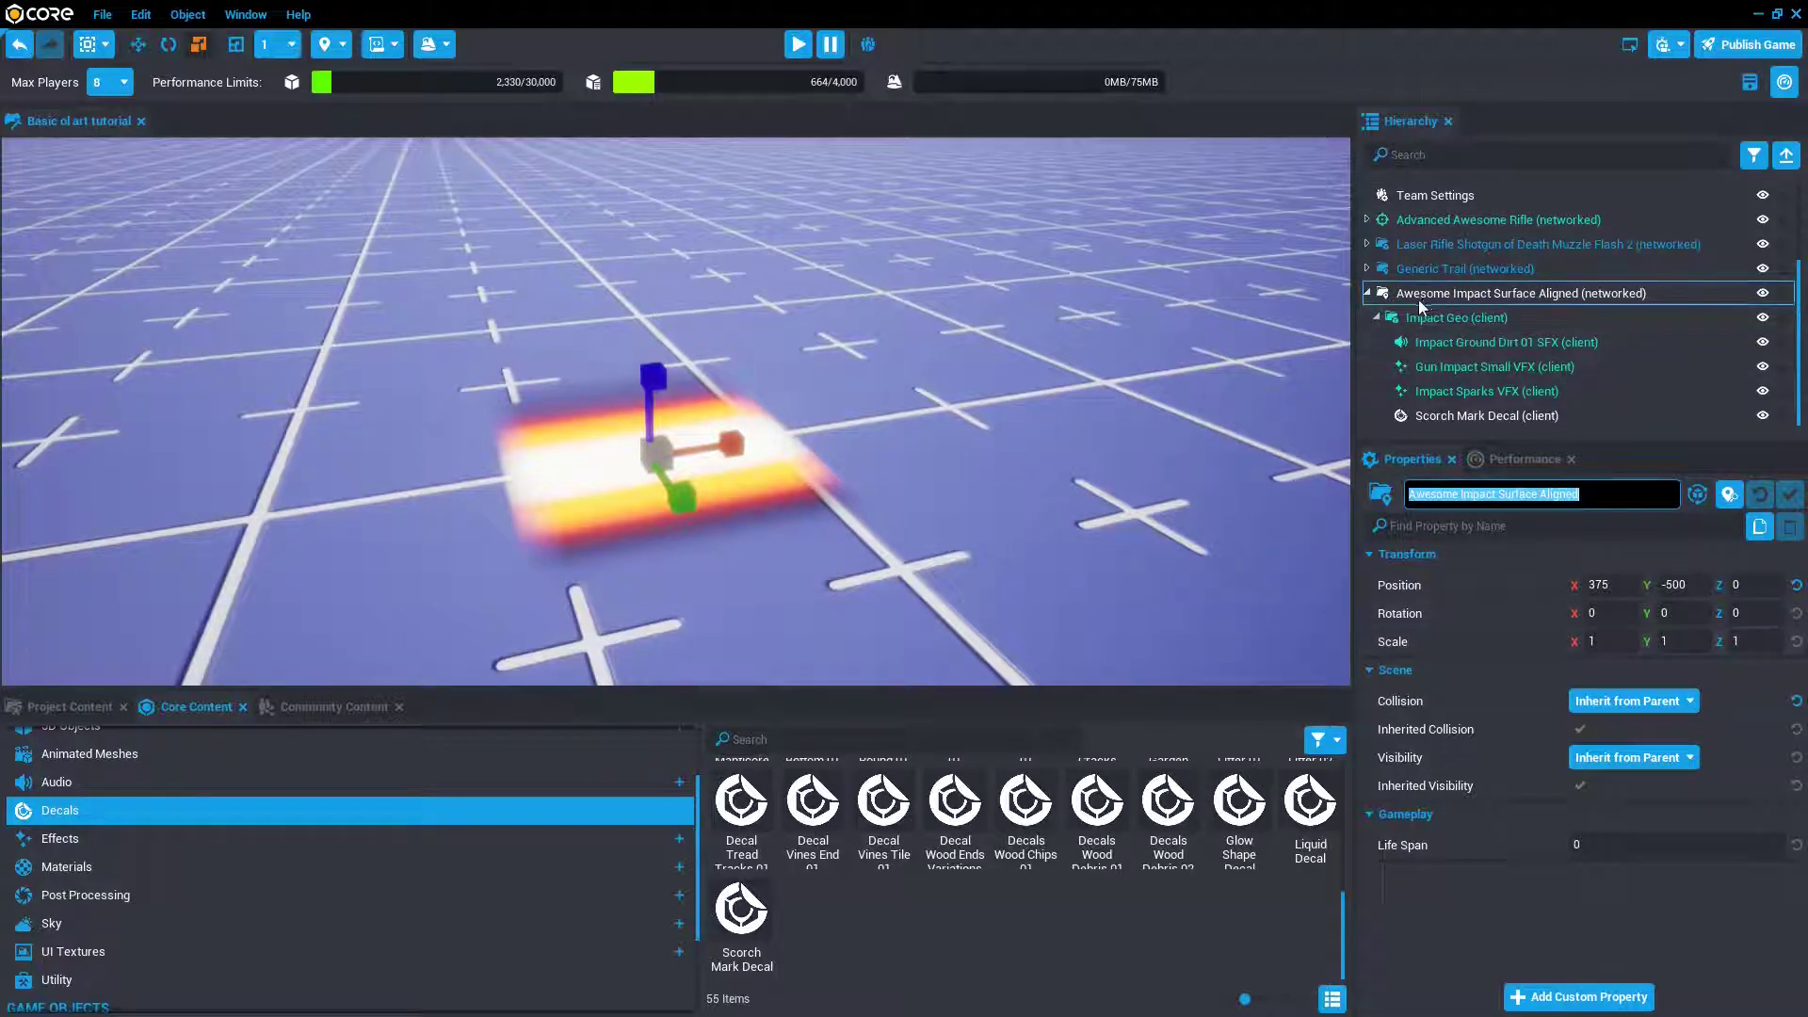
- Collapse Awesome Impact Surface Aligned and create a new template from it
click(1367, 293)
right_click(1451, 415)
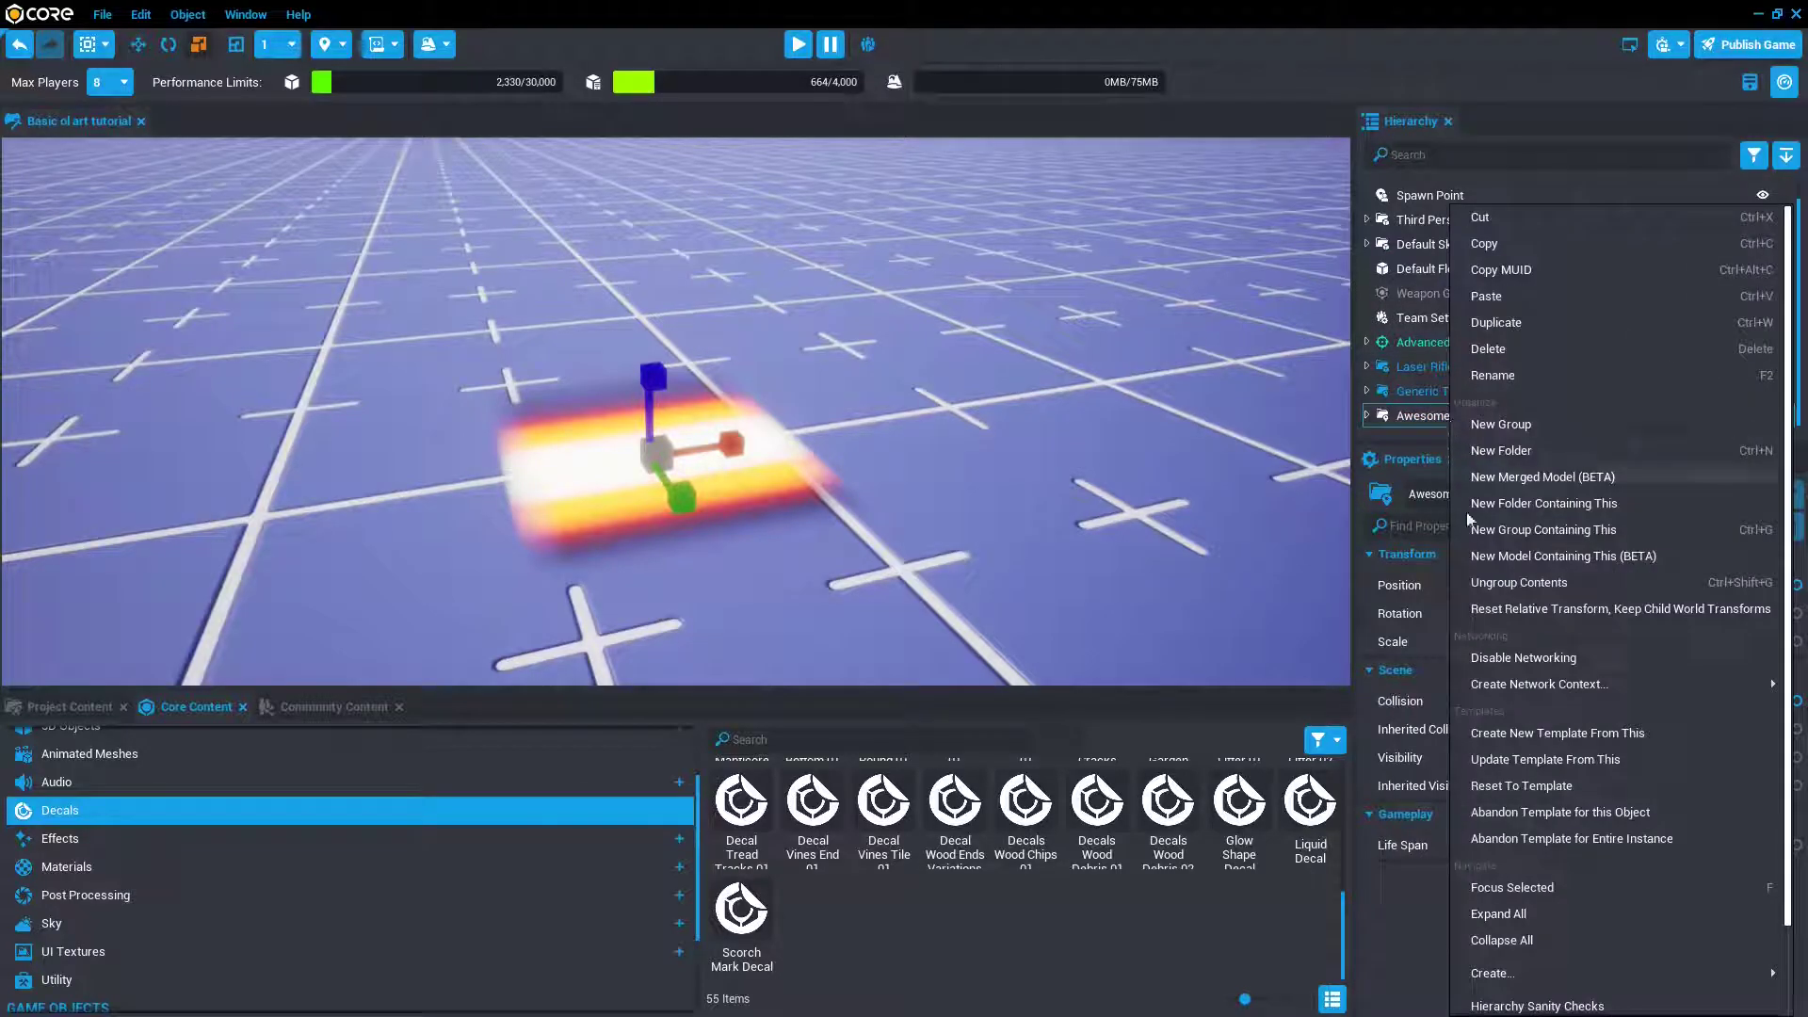
click(1527, 743)
click(795, 525)
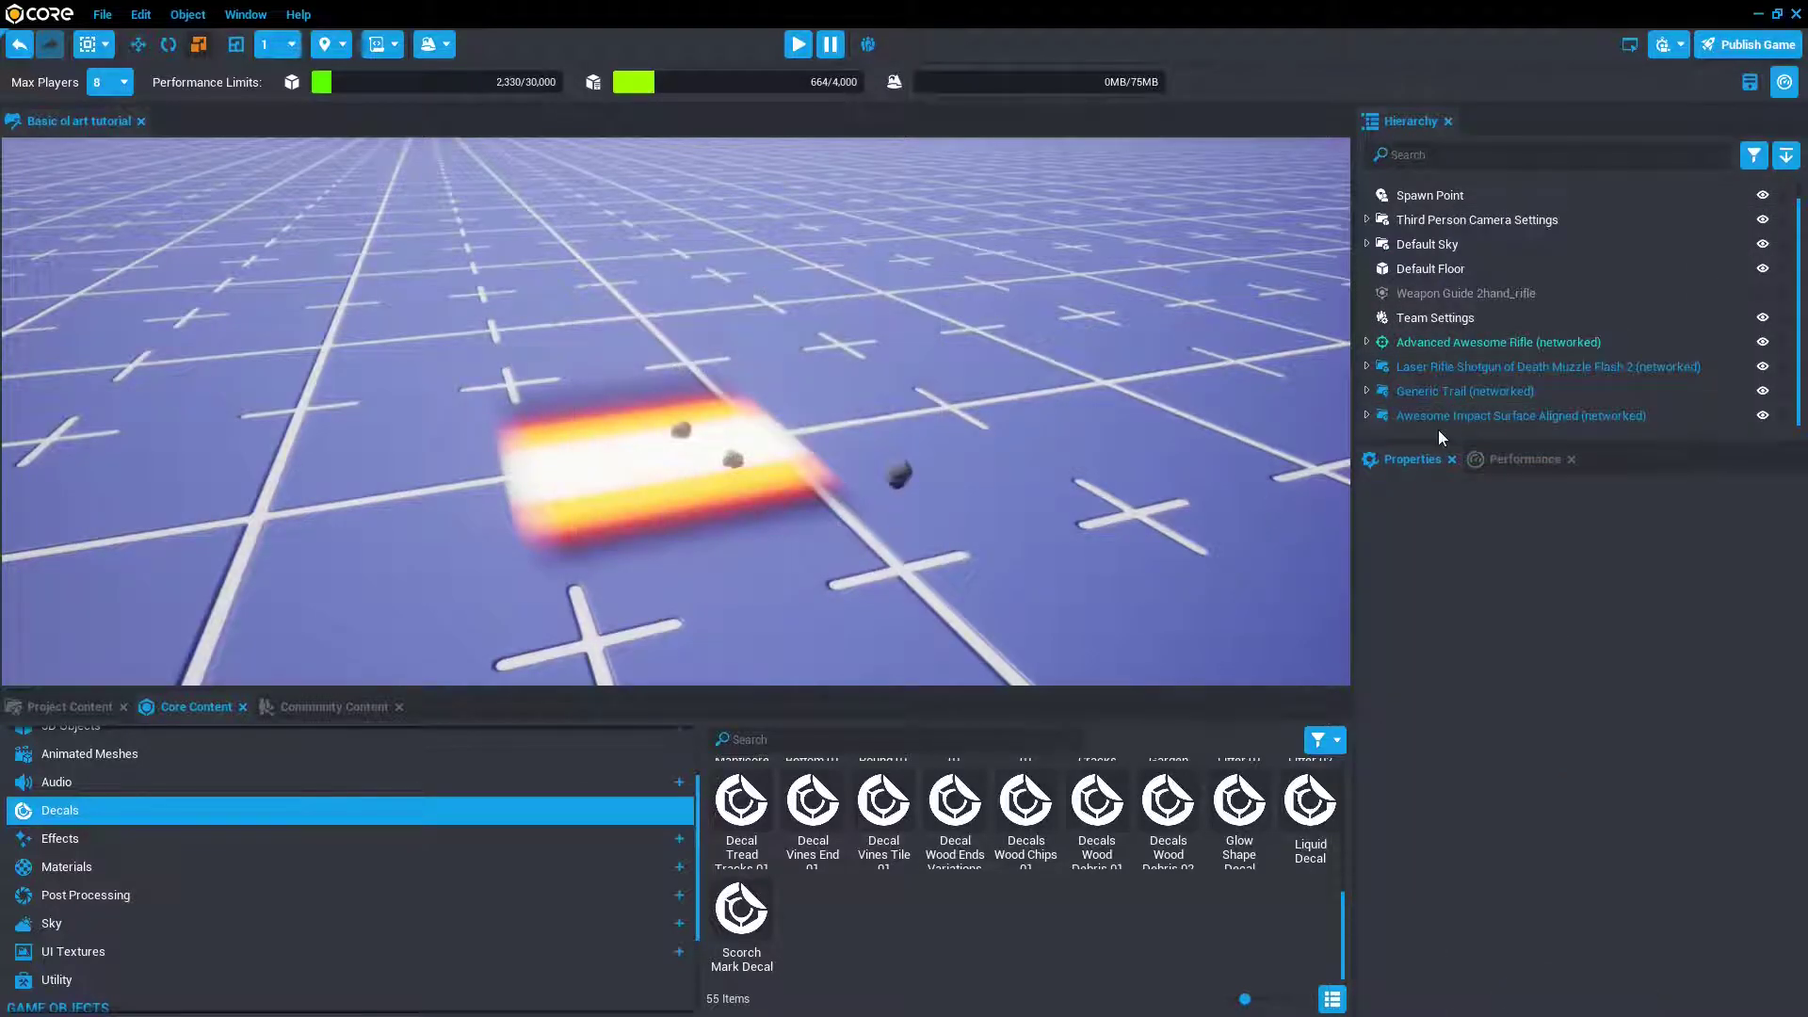
- Search the project content for "Awe" and assign Awesome Impact Surface Aligned as the Advanced Awesome Rifle's Impact Surface Aligned template
click(1454, 371)
click(1411, 344)
scroll(1455, 735, down, 10)
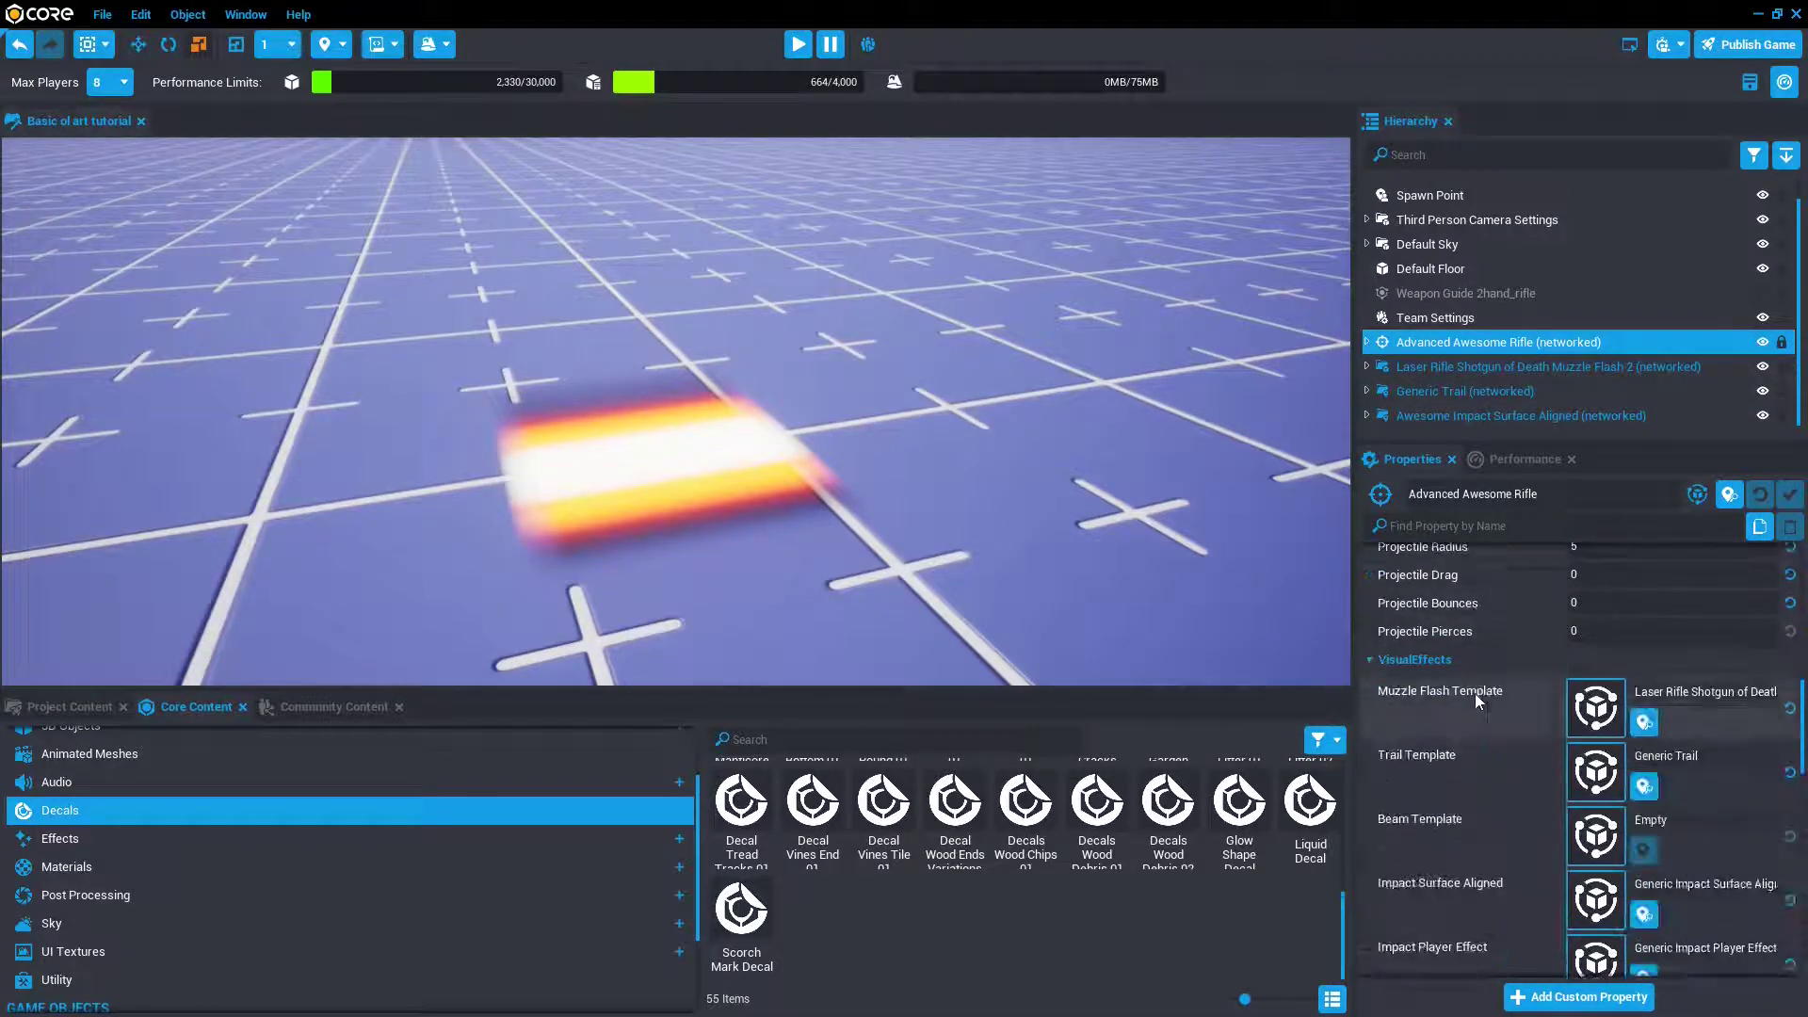
scroll(1488, 693, down, 3)
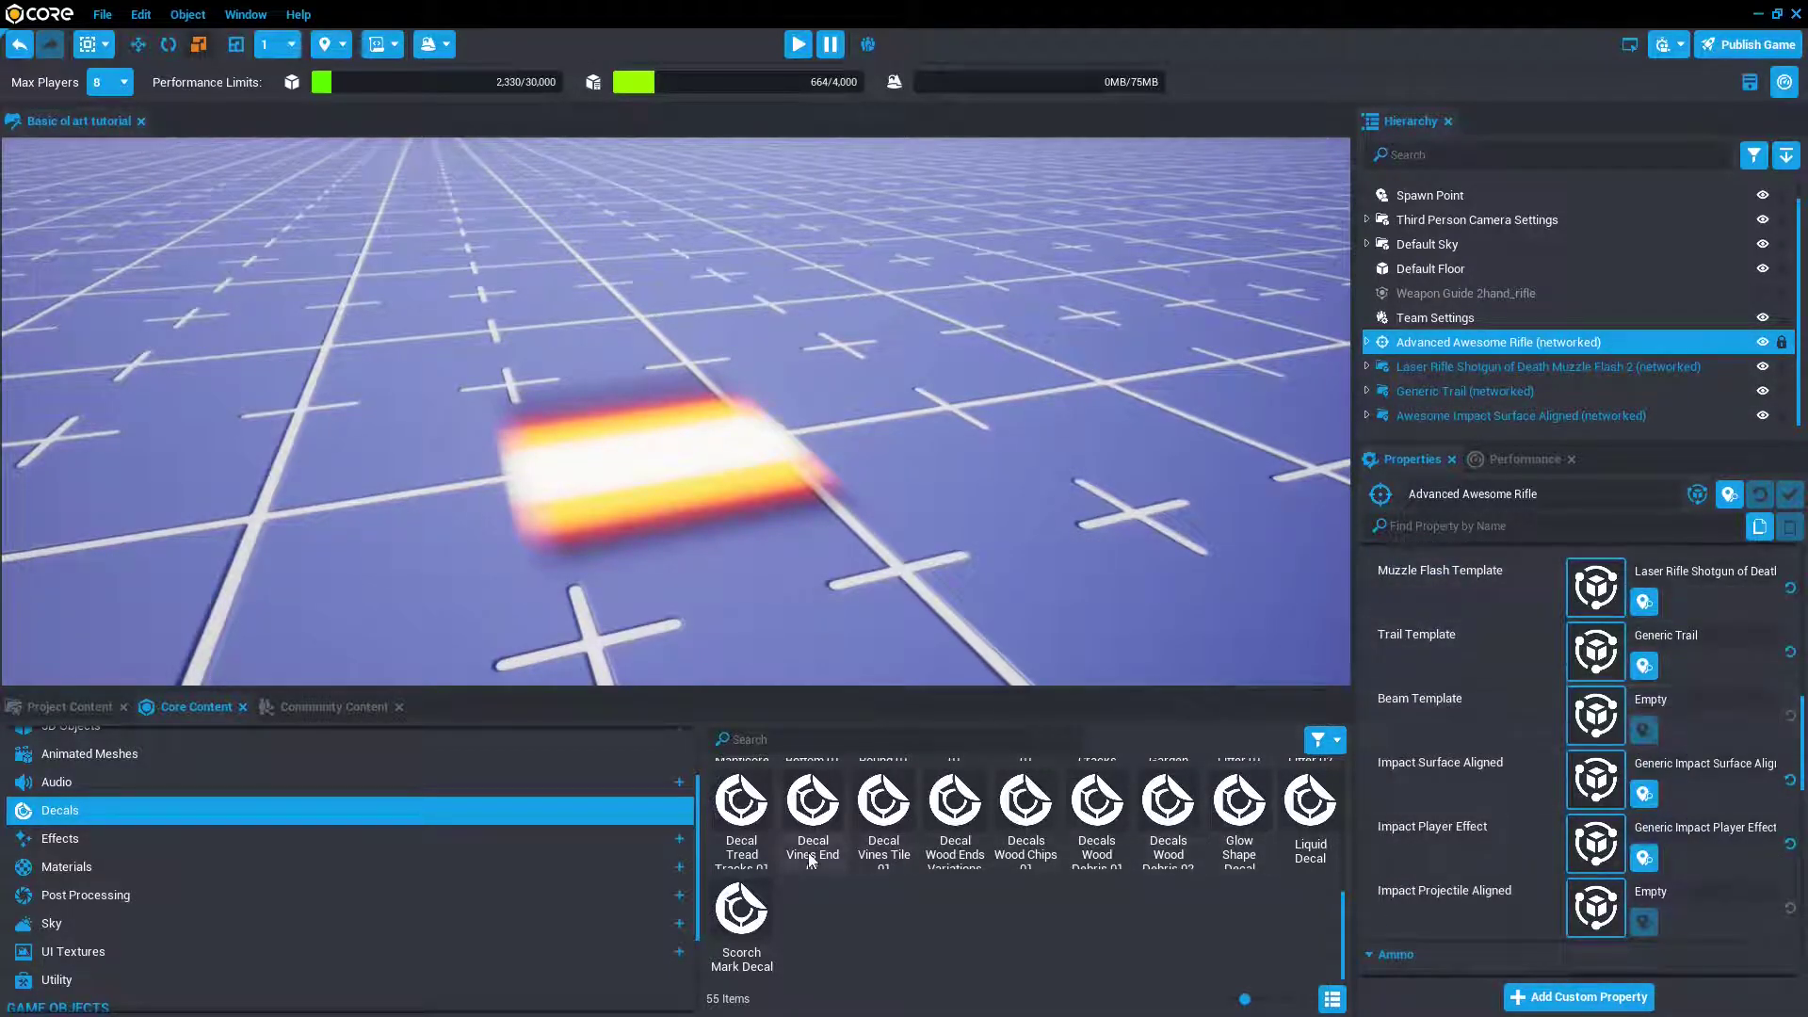
click(77, 706)
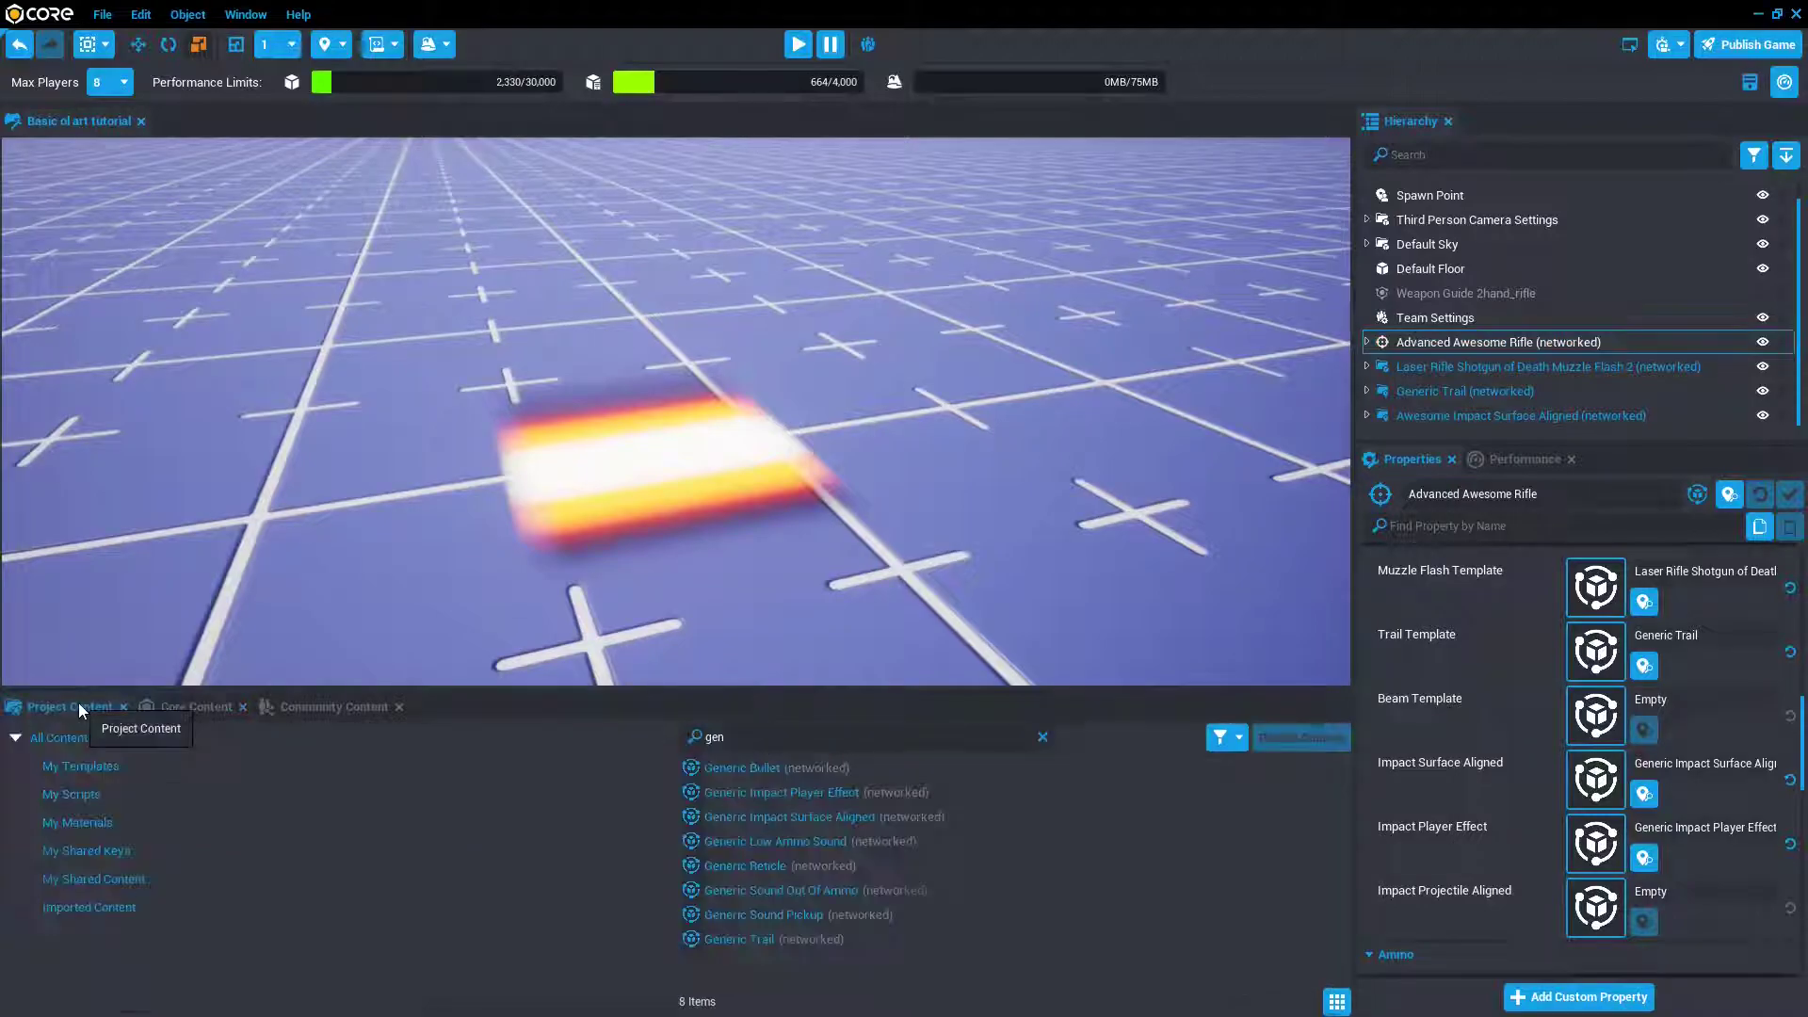
double_click(788, 744)
text(Awe)
drag(759, 768, 1599, 779)
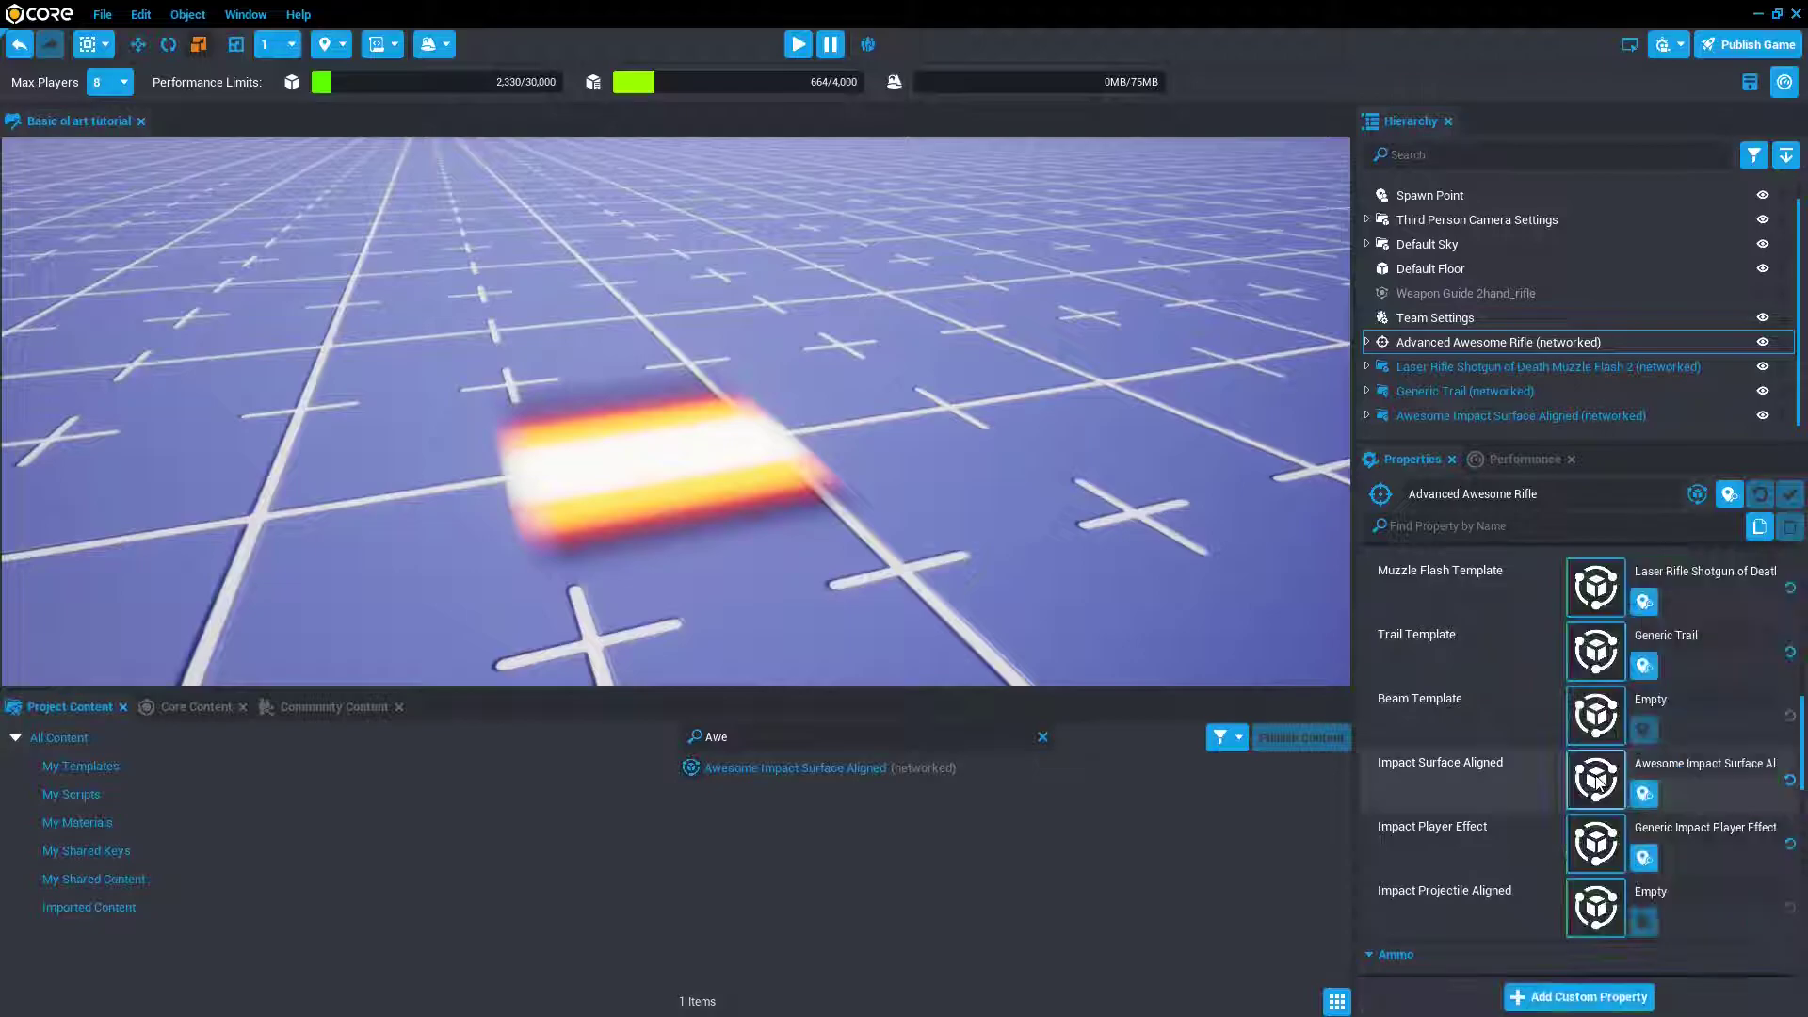
- Preview the game and fire the Advanced Awesome Rifle repeatedly at the floor to check its muzzle flash, trail and surface impact effects
key(=)
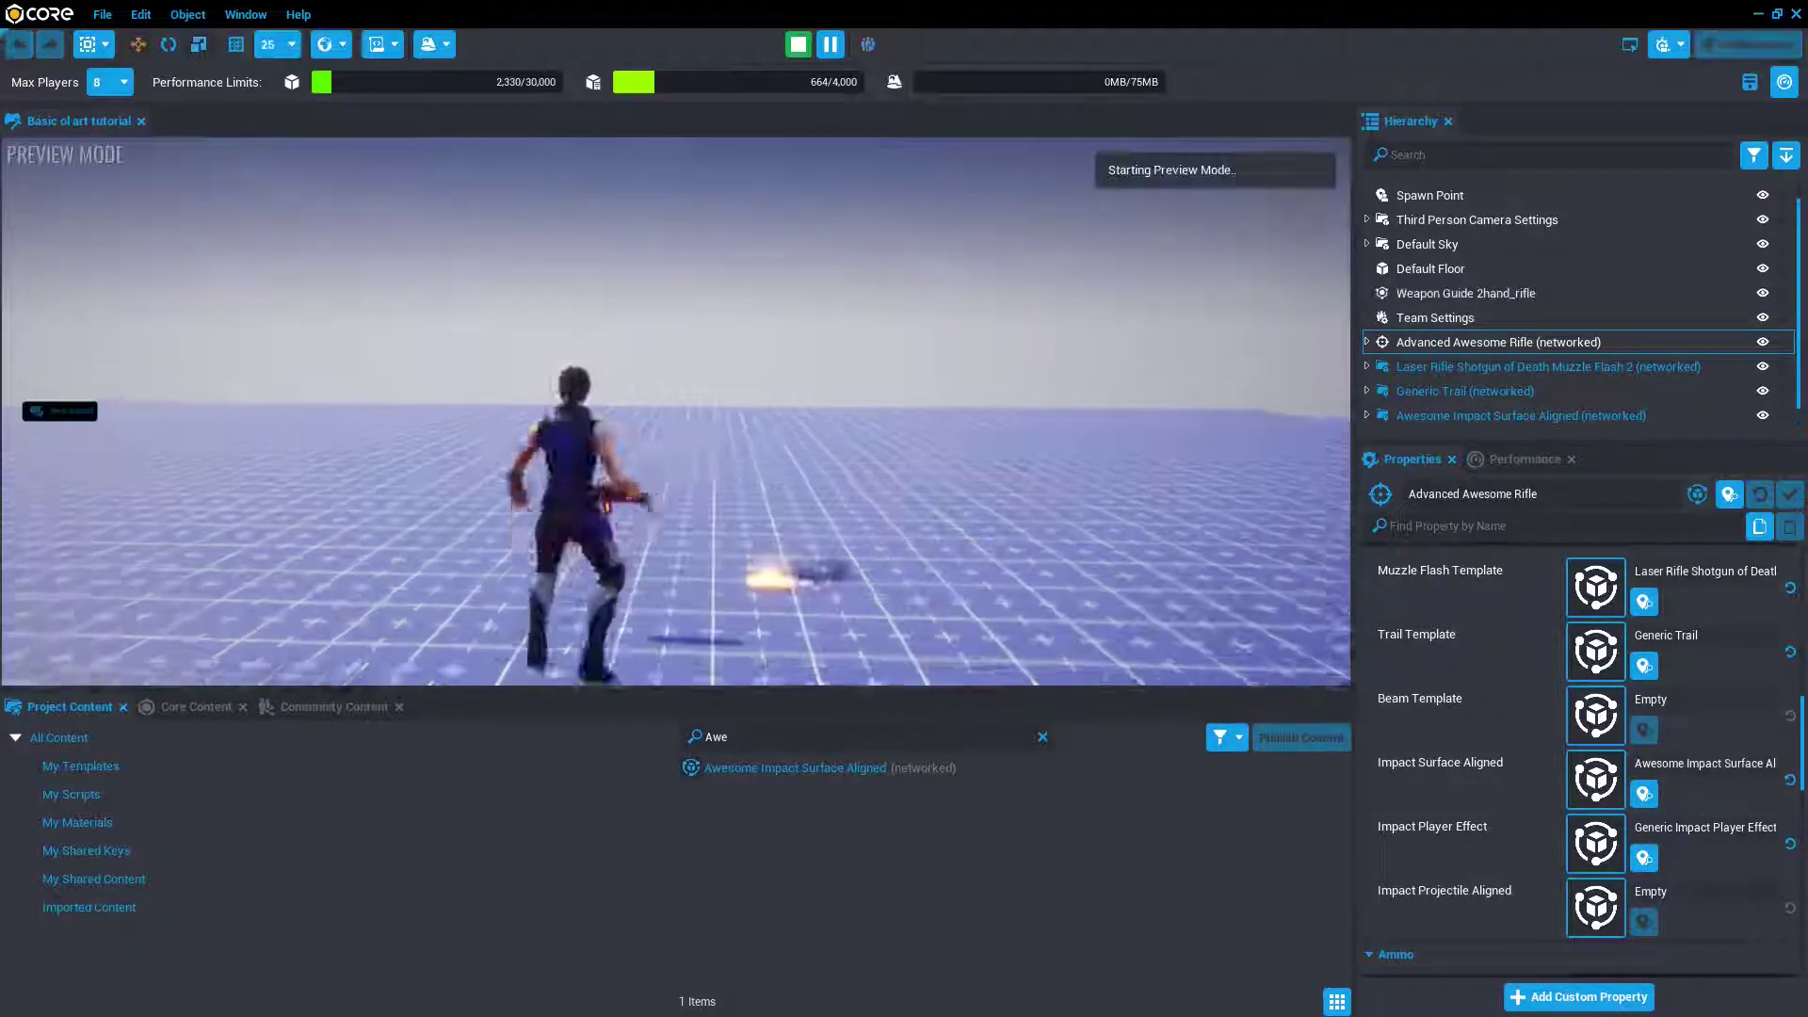
click(675, 412)
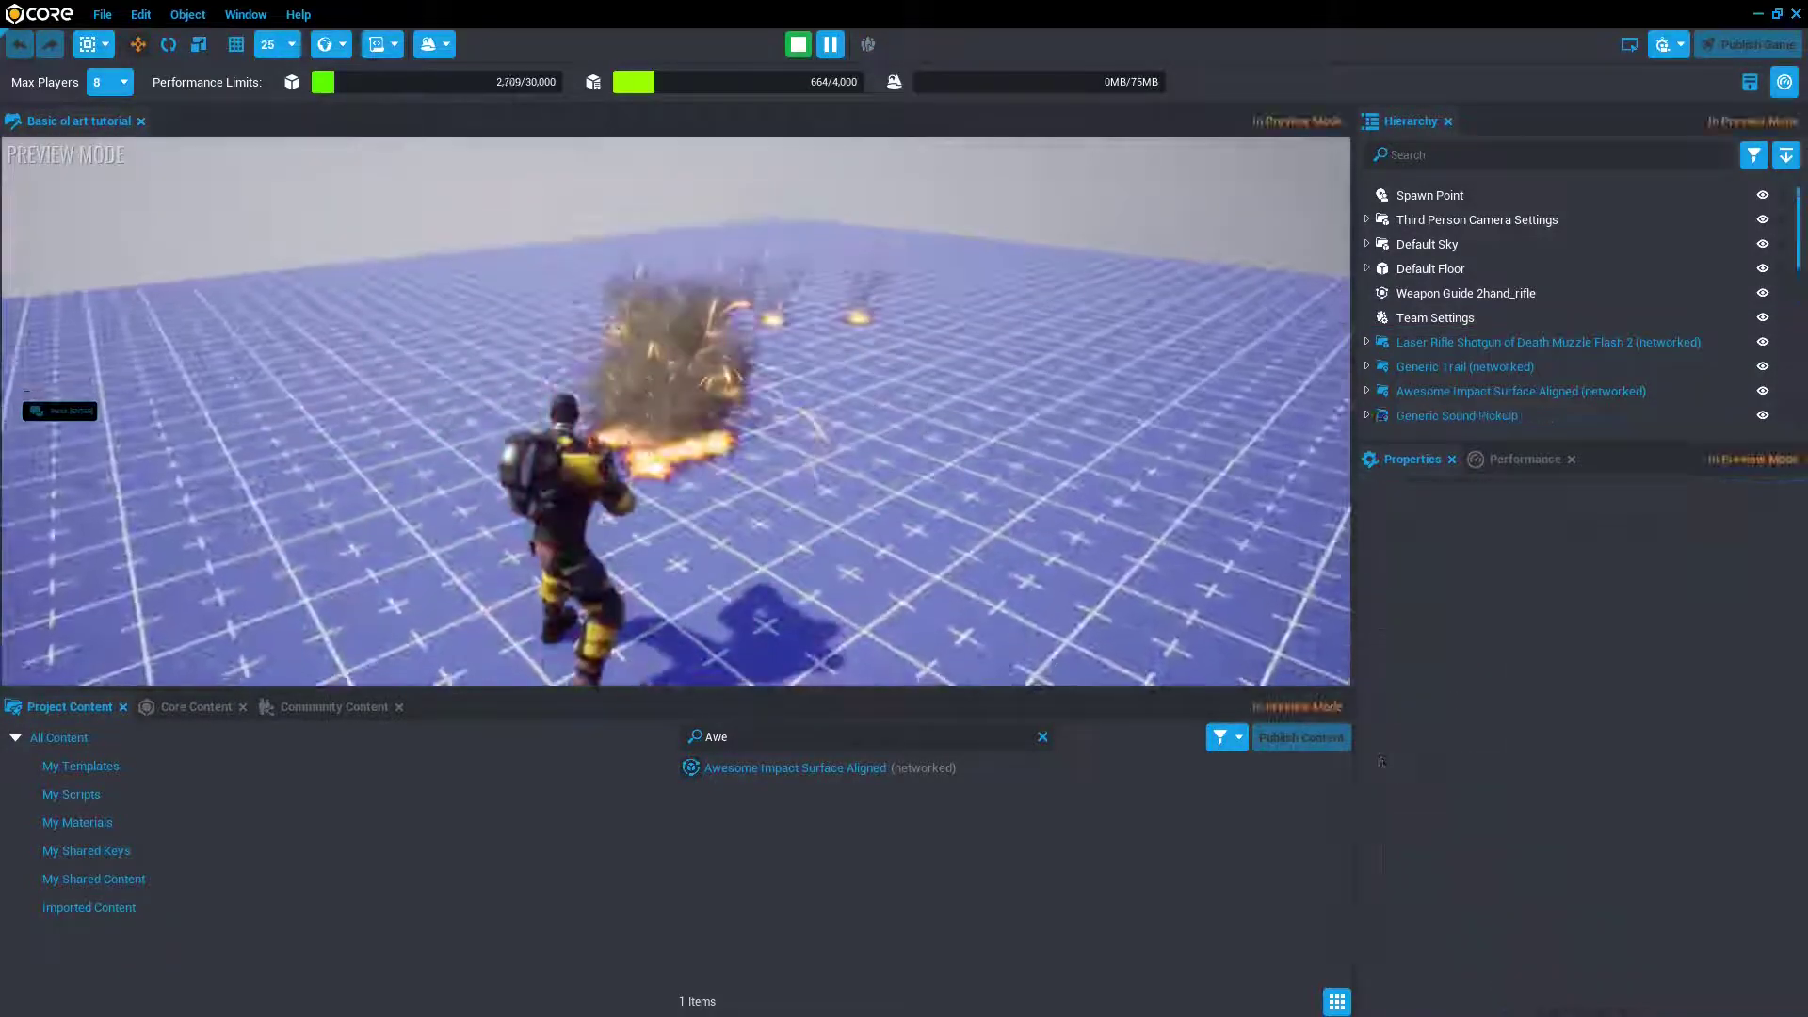
click(675, 411)
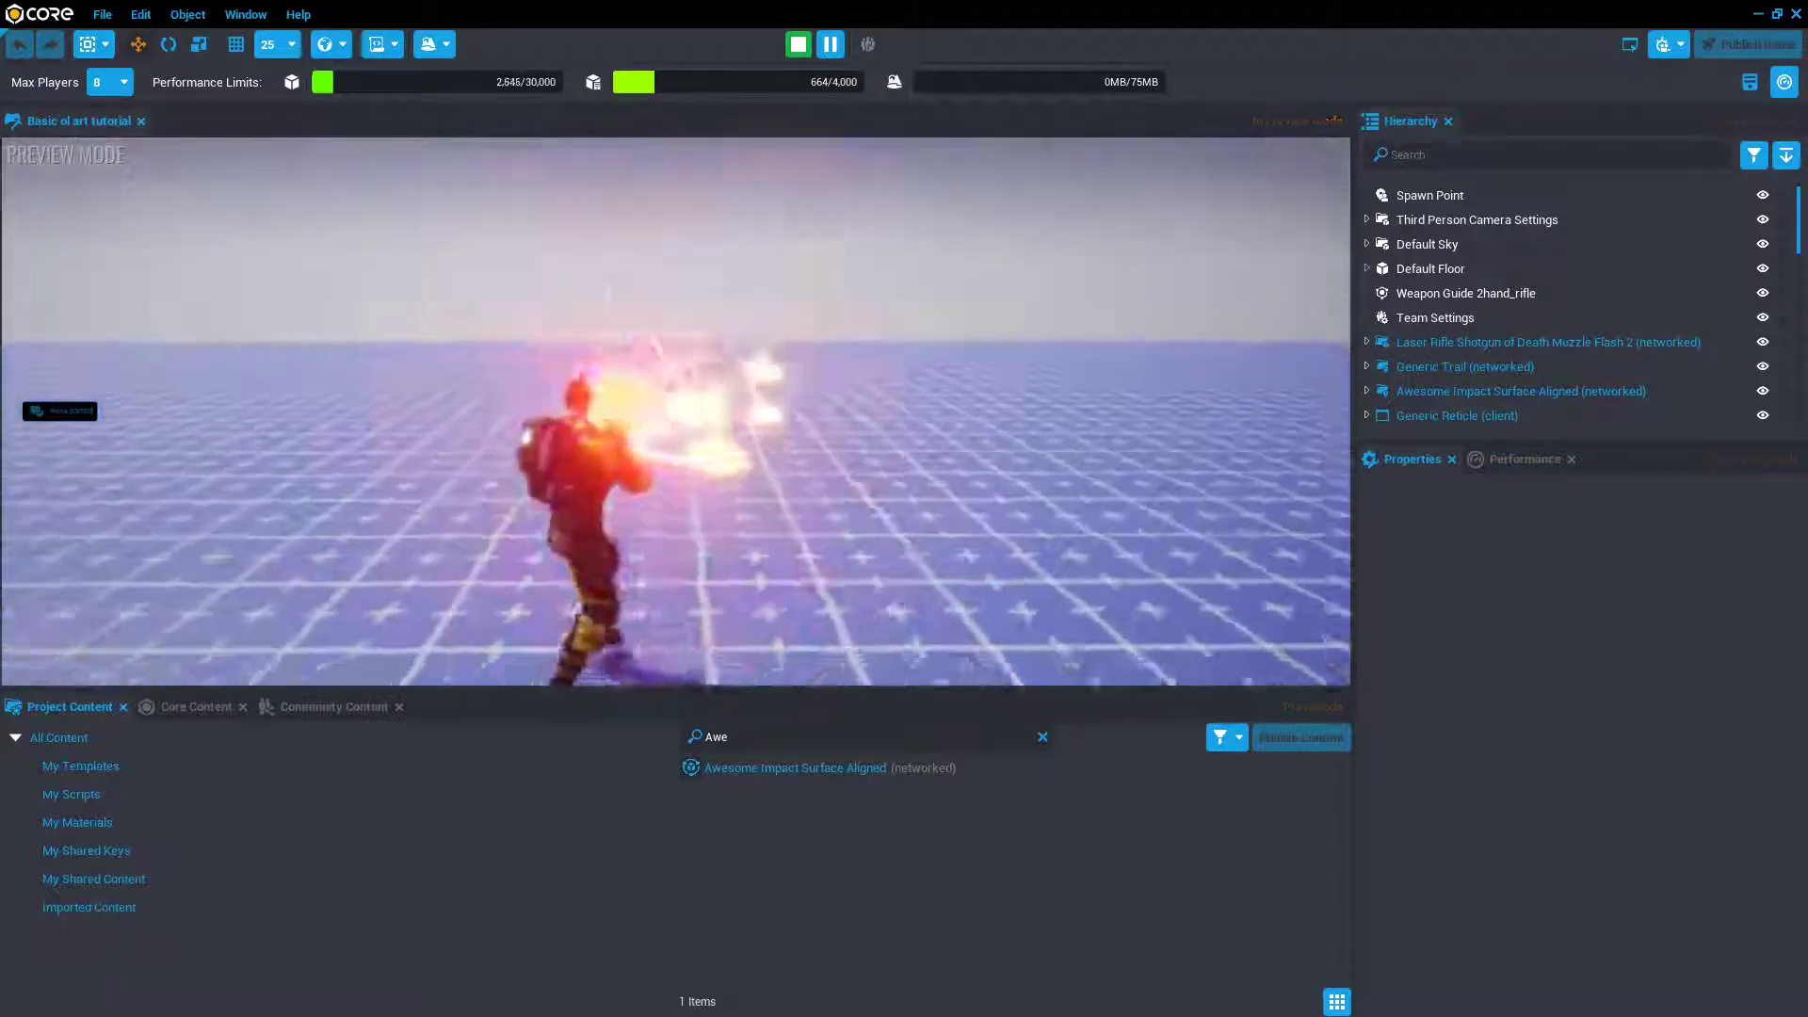
click(676, 412)
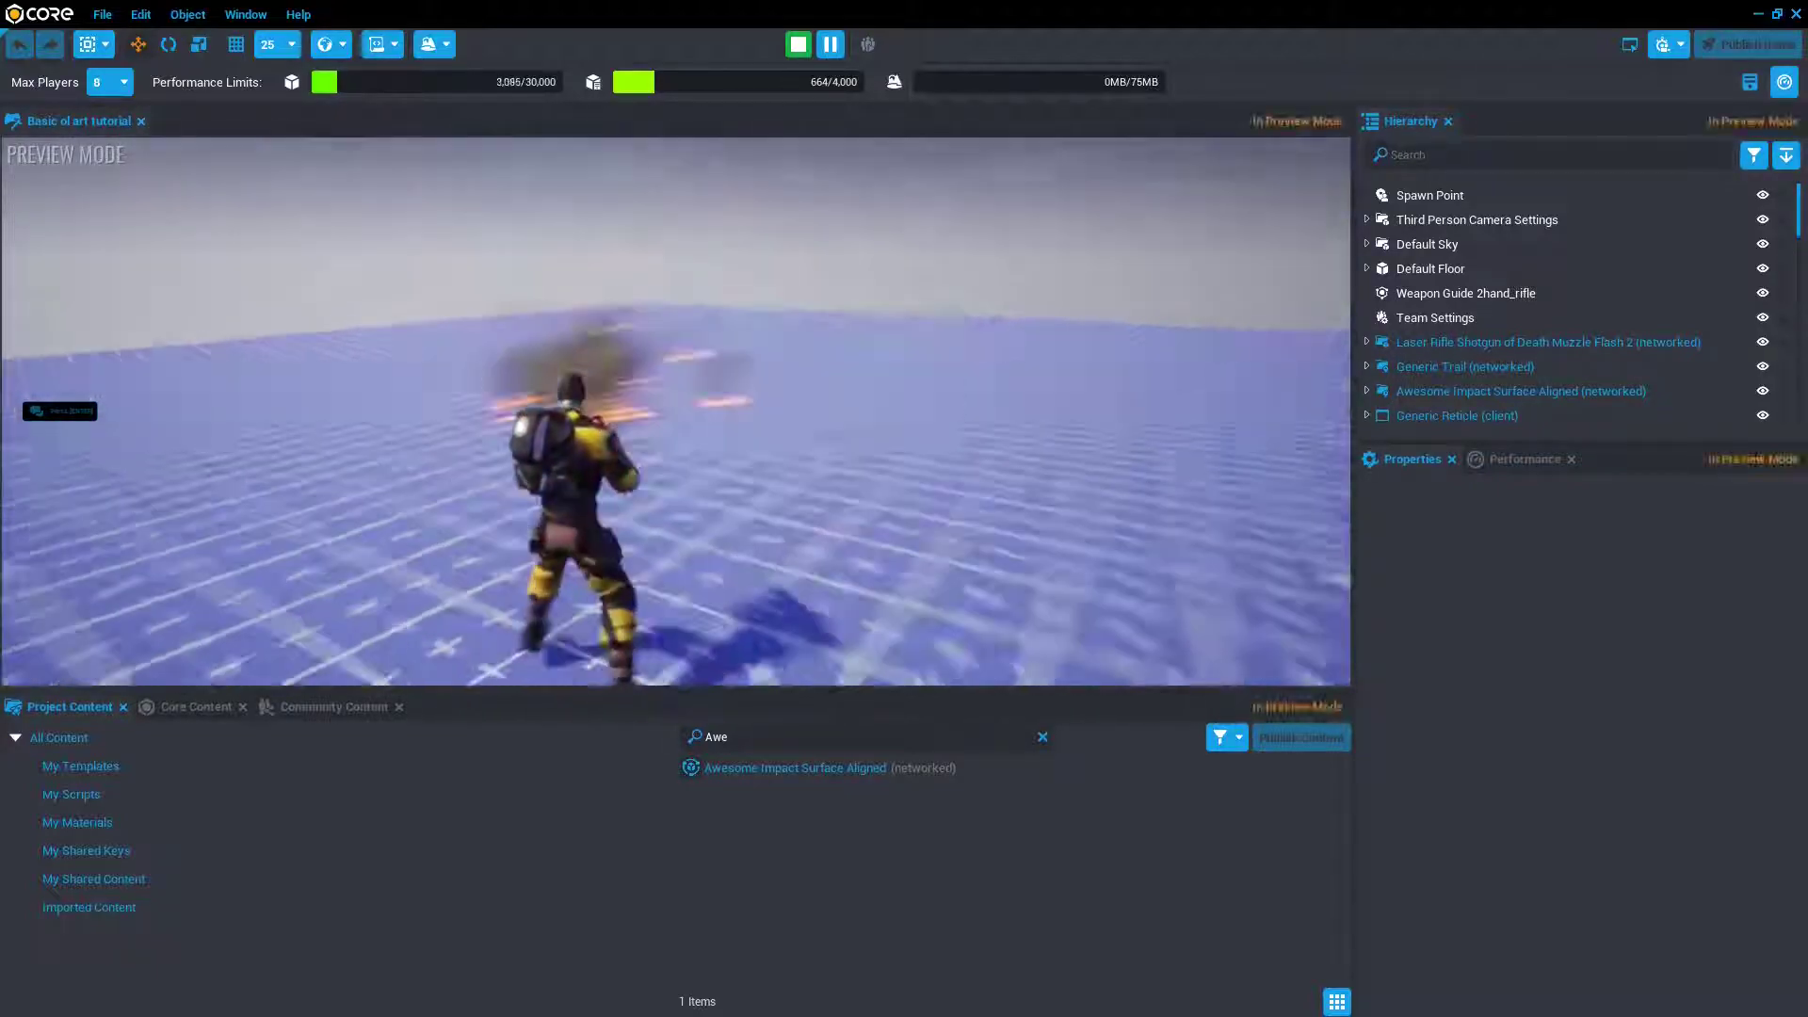
click(675, 412)
click(676, 412)
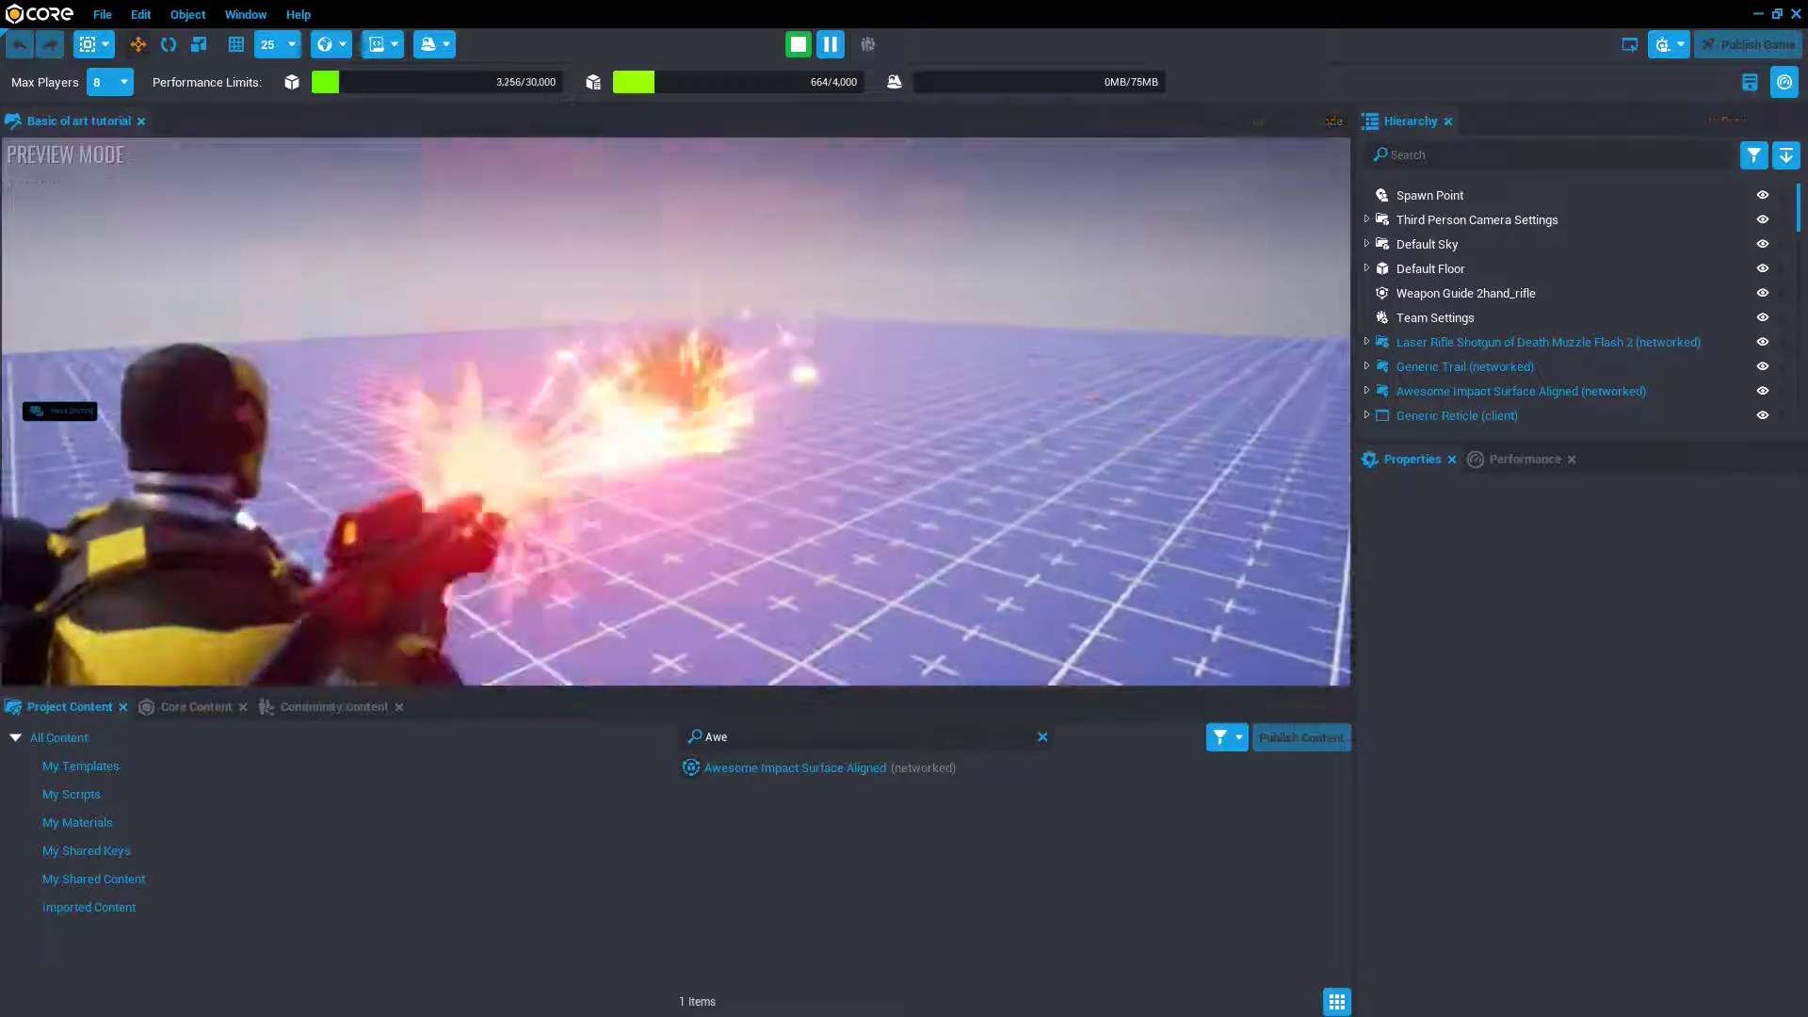
click(675, 411)
click(675, 411)
click(675, 411)
click(675, 412)
click(675, 411)
click(676, 412)
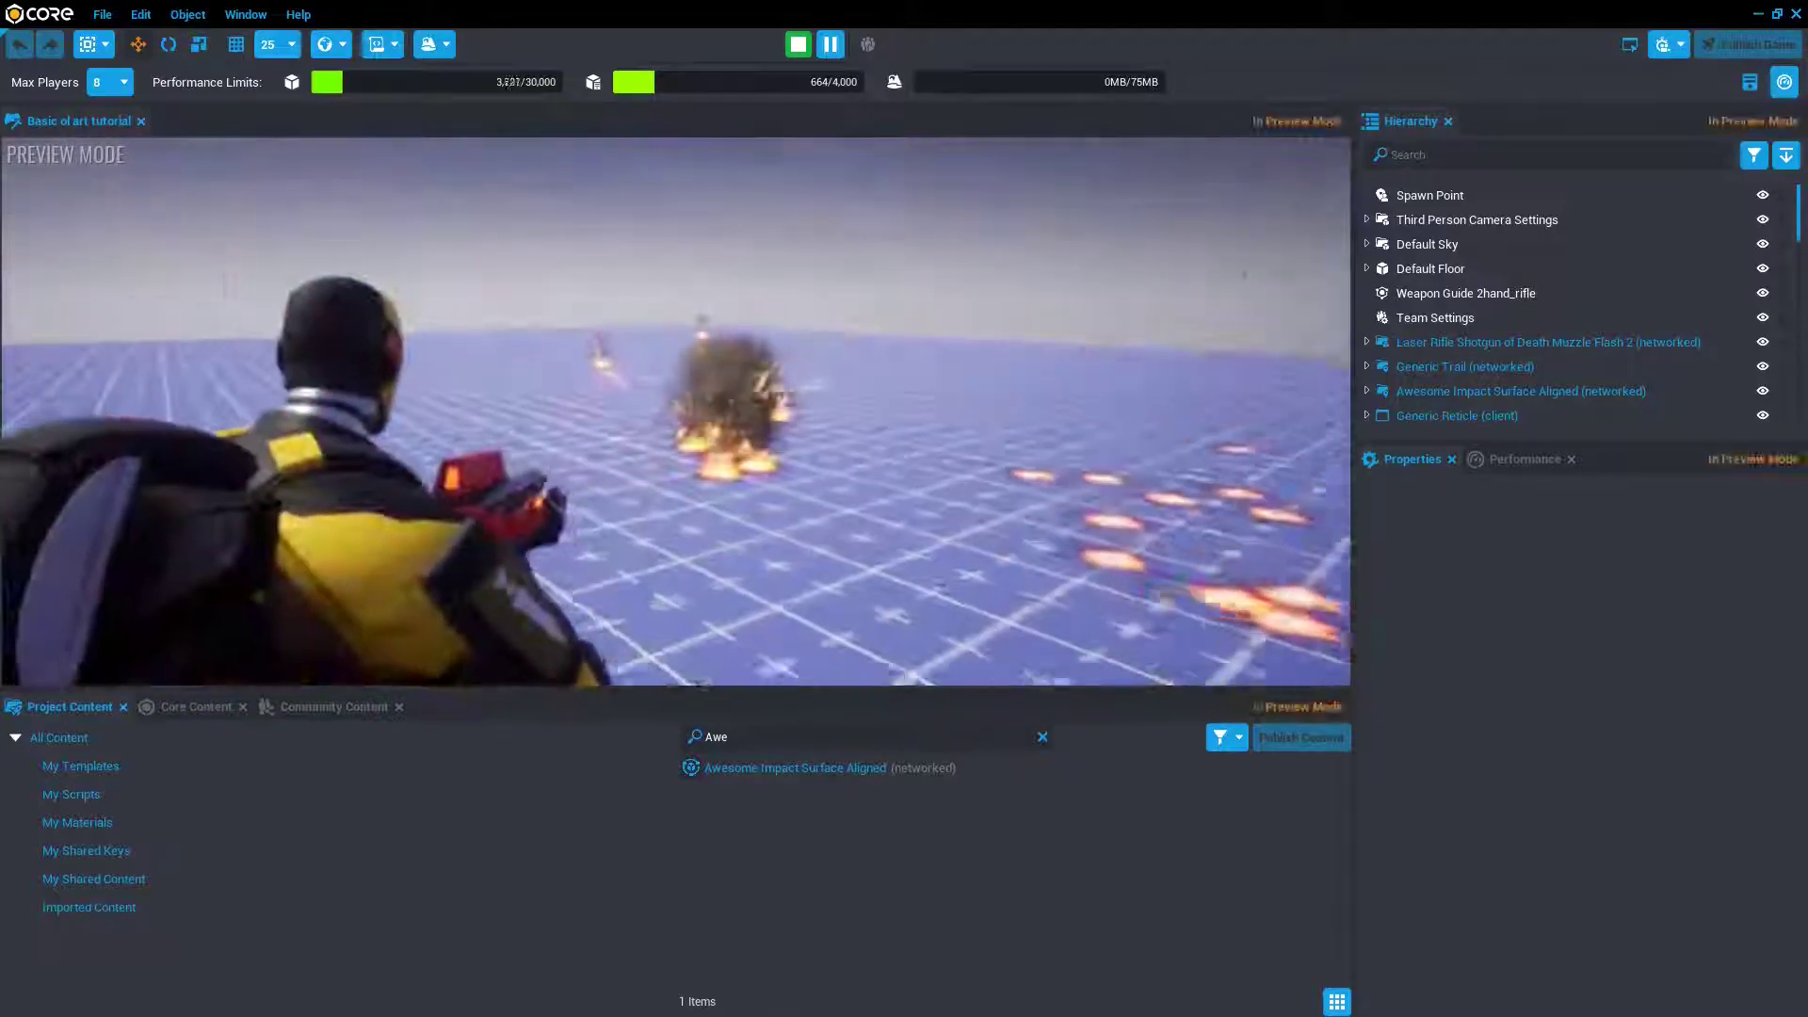
click(675, 412)
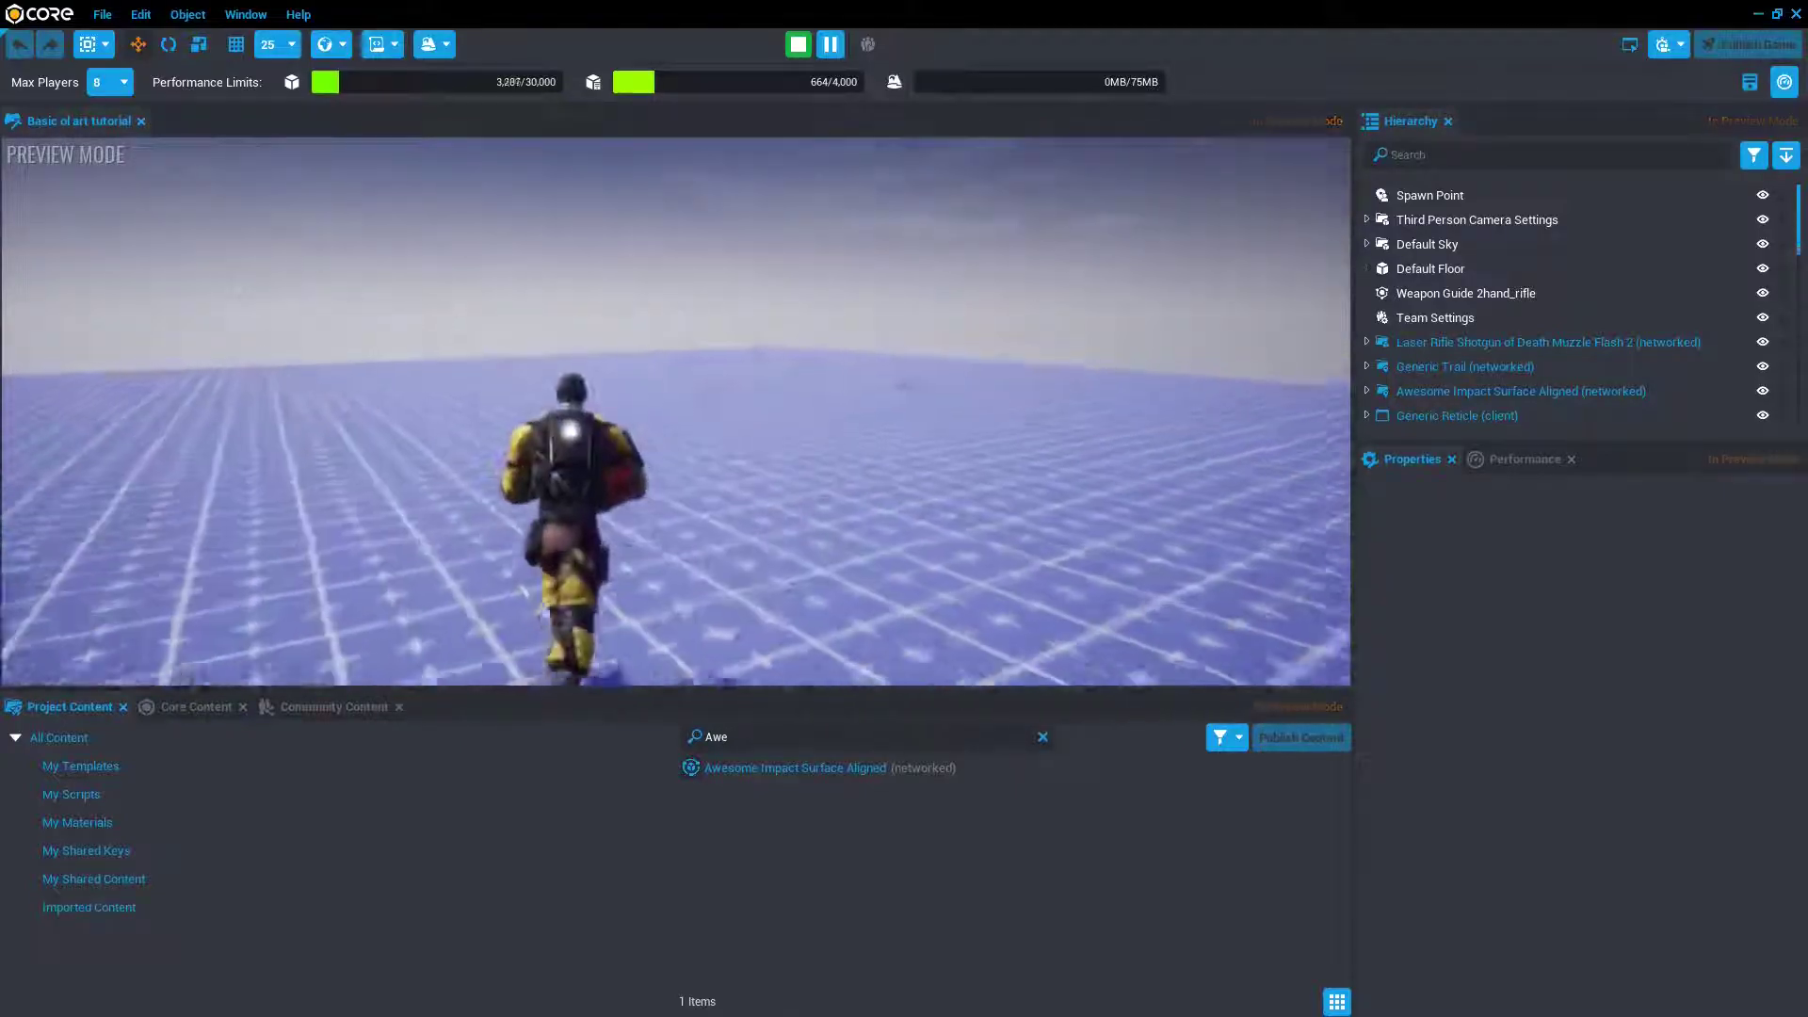